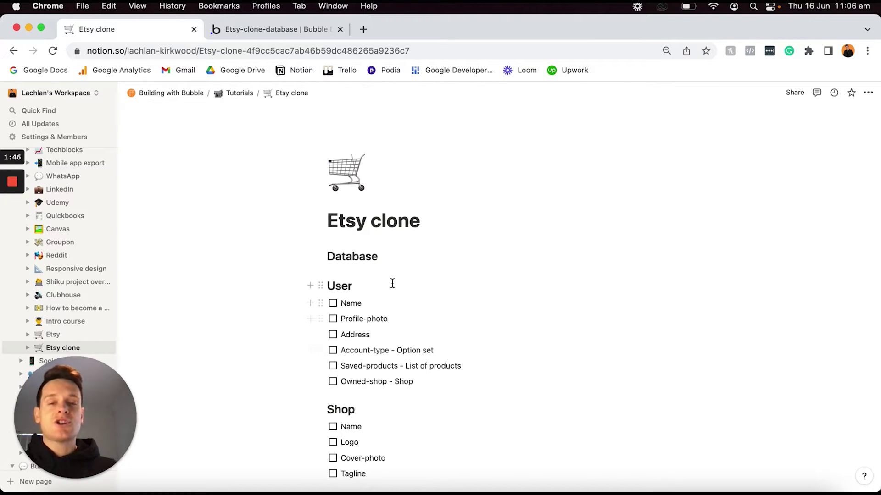
In the Notion plan, tick then untick the Design the popup and Building the workflow tasks.
{"action": "scroll", "coordinate": [447, 358], "scroll_direction": "down", "scroll_amount": 5}
{"action": "scroll", "coordinate": [447, 359], "scroll_direction": "down", "scroll_amount": 2}
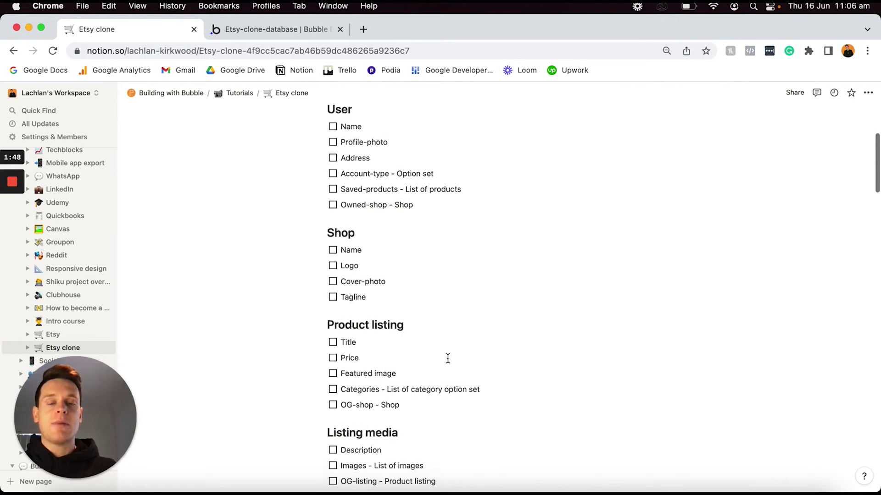
{"action": "scroll", "coordinate": [448, 359], "scroll_direction": "up", "scroll_amount": 5}
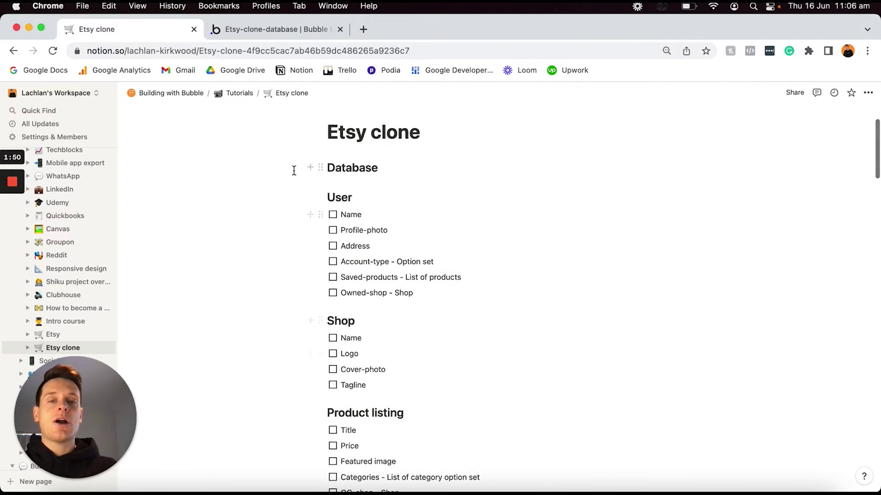
{"action": "scroll", "coordinate": [380, 289], "scroll_direction": "down", "scroll_amount": 4}
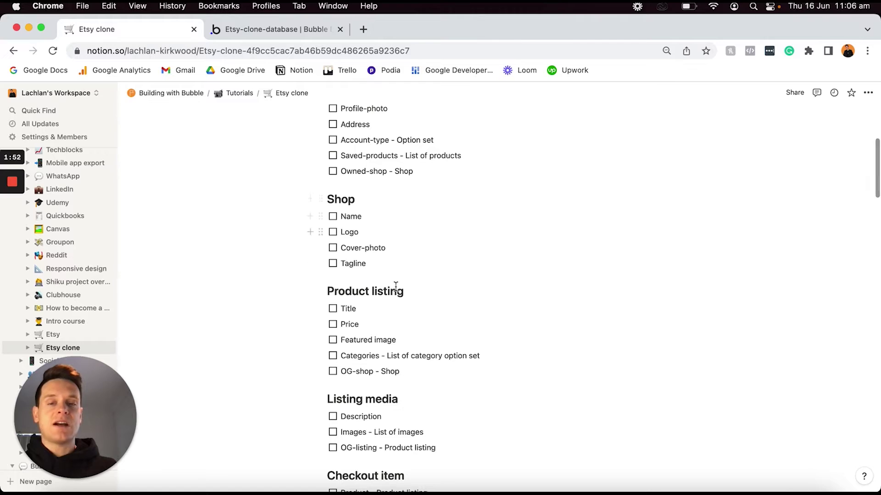
{"action": "scroll", "coordinate": [367, 331], "scroll_direction": "down", "scroll_amount": 5}
{"action": "scroll", "coordinate": [377, 365], "scroll_direction": "down", "scroll_amount": 10}
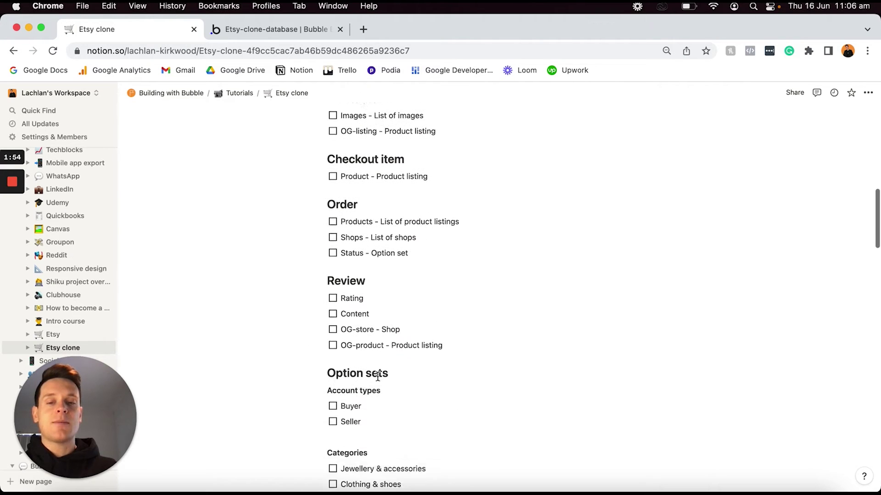
{"action": "scroll", "coordinate": [378, 375], "scroll_direction": "down", "scroll_amount": 15}
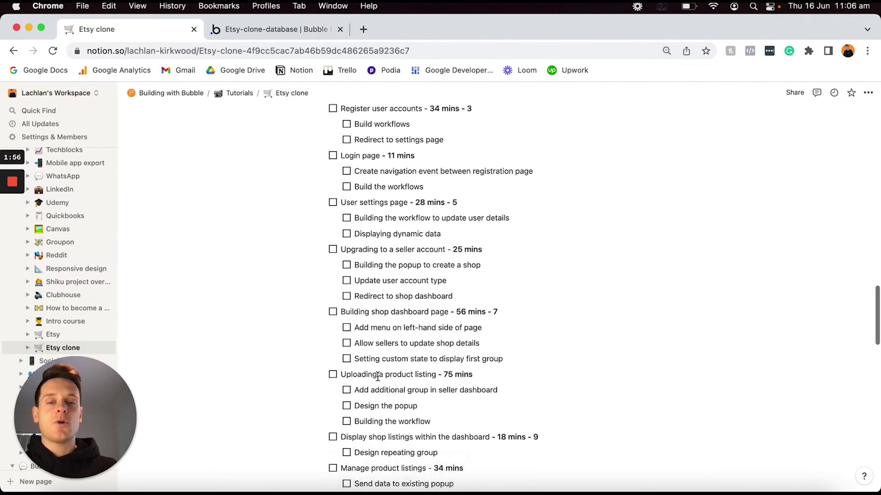
{"action": "scroll", "coordinate": [377, 376], "scroll_direction": "down", "scroll_amount": 5}
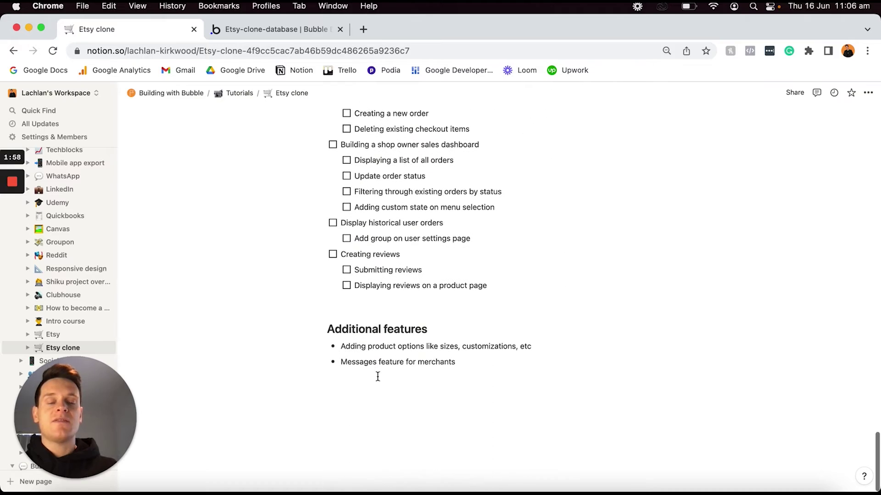
{"action": "scroll", "coordinate": [377, 374], "scroll_direction": "up", "scroll_amount": 8}
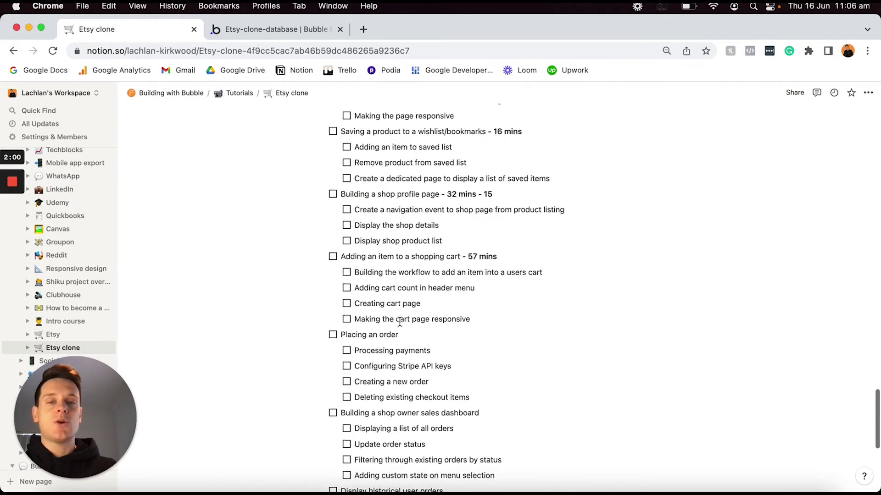
{"action": "scroll", "coordinate": [399, 322], "scroll_direction": "up", "scroll_amount": 9}
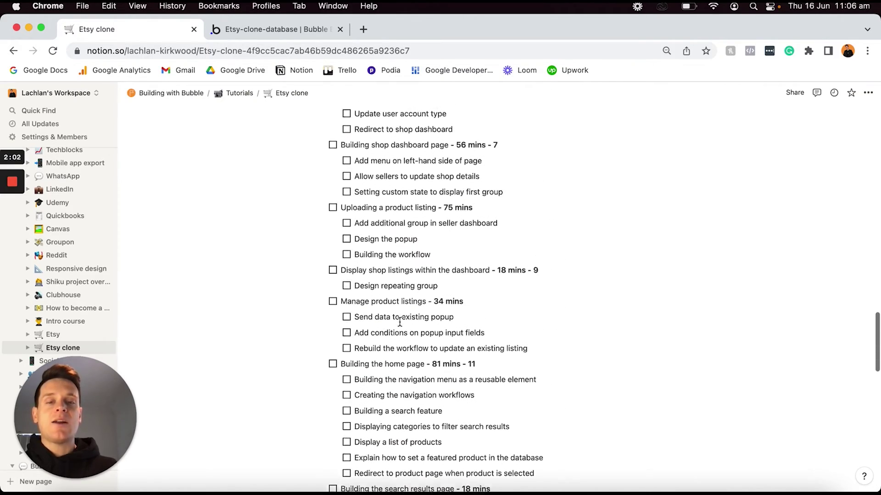
{"action": "left_click", "coordinate": [347, 258]}
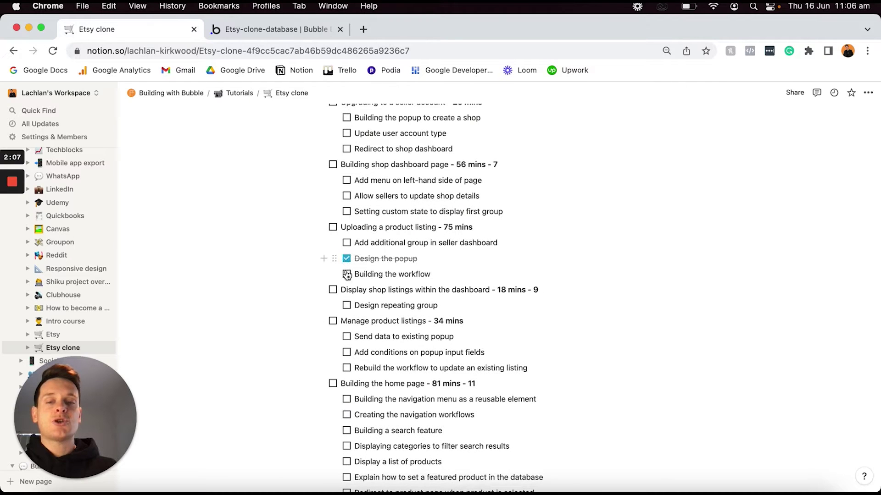
{"action": "left_click", "coordinate": [346, 275]}
{"action": "left_click", "coordinate": [347, 258]}
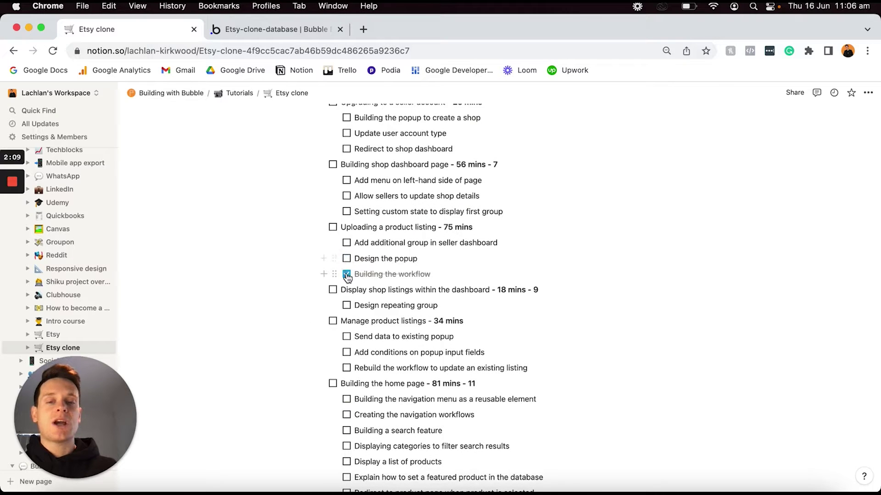
{"action": "left_click", "coordinate": [346, 274]}
{"action": "scroll", "coordinate": [351, 282], "scroll_direction": "up", "scroll_amount": 10}
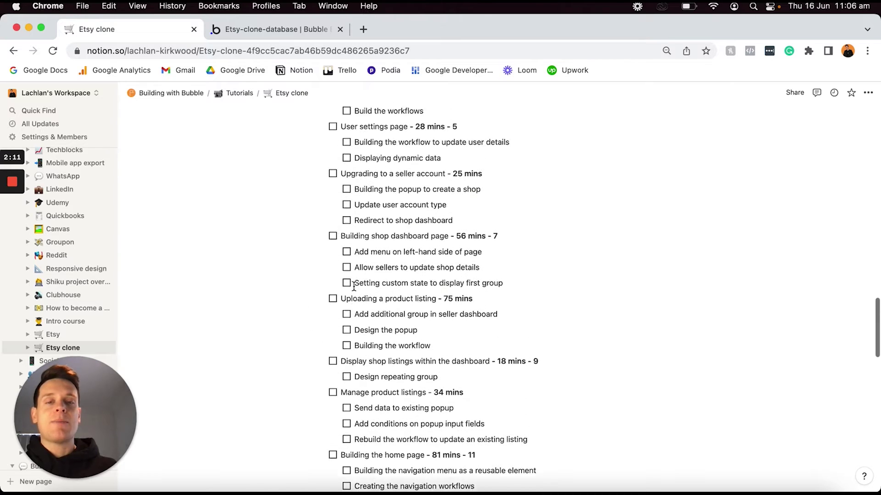
{"action": "scroll", "coordinate": [354, 287], "scroll_direction": "up", "scroll_amount": 20}
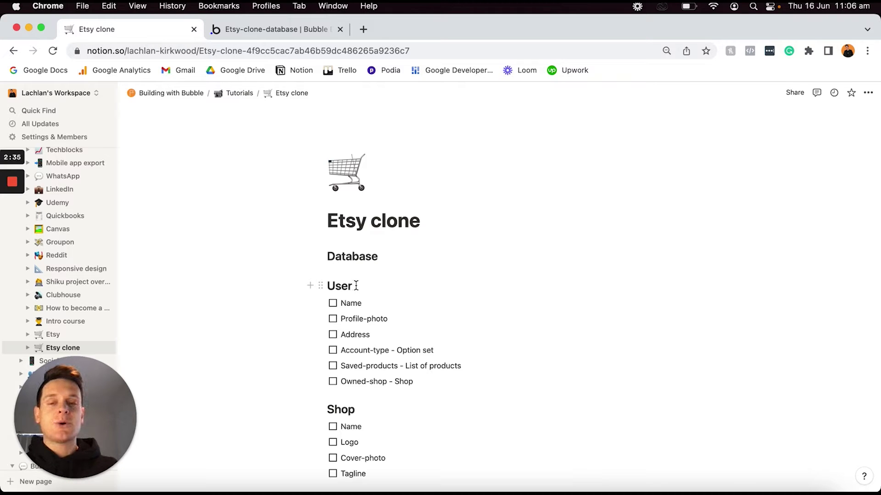
Go to the Bubble editor and open the Data tab's data types for the User type.
{"action": "scroll", "coordinate": [356, 285], "scroll_direction": "down", "scroll_amount": 3}
{"action": "scroll", "coordinate": [355, 285], "scroll_direction": "down", "scroll_amount": 1}
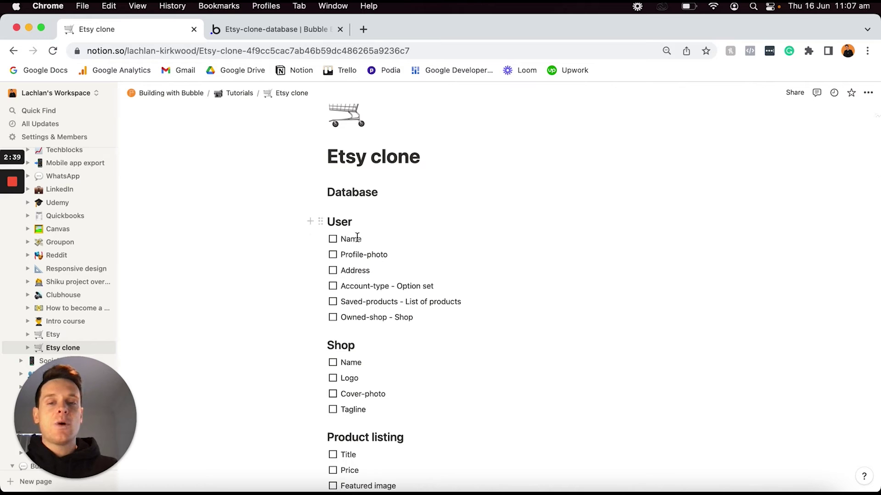
{"action": "scroll", "coordinate": [352, 230], "scroll_direction": "down", "scroll_amount": 10}
{"action": "scroll", "coordinate": [374, 292], "scroll_direction": "down", "scroll_amount": 15}
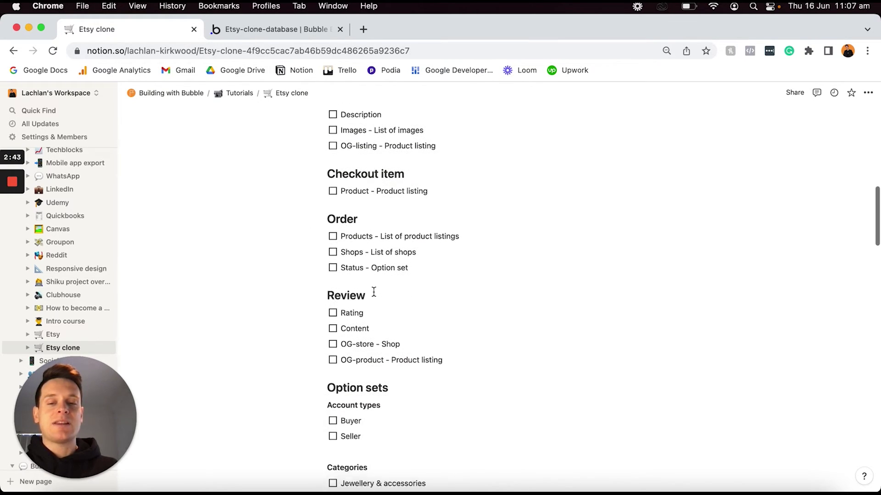
{"action": "scroll", "coordinate": [373, 292], "scroll_direction": "down", "scroll_amount": 1}
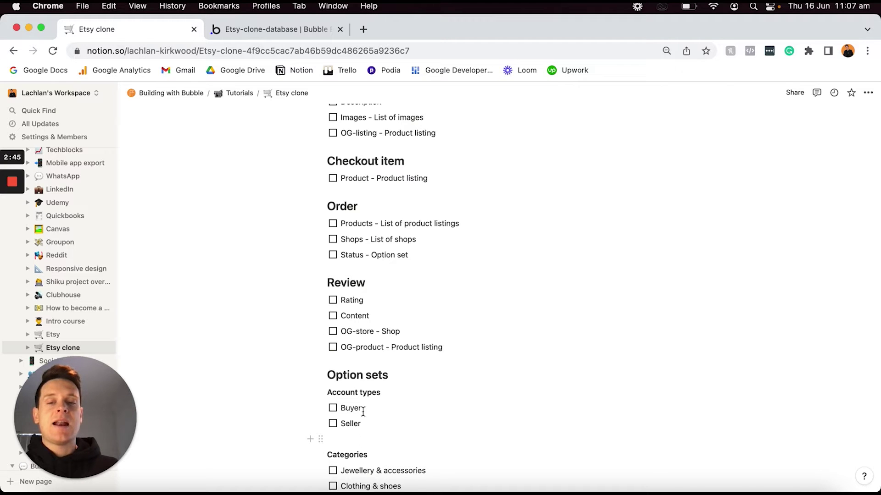
{"action": "scroll", "coordinate": [360, 367], "scroll_direction": "up", "scroll_amount": 20}
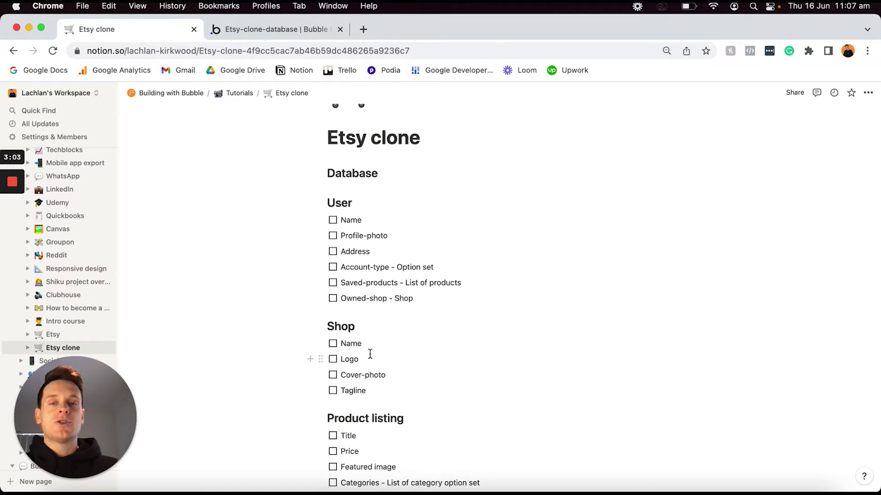
{"action": "left_click", "coordinate": [260, 34]}
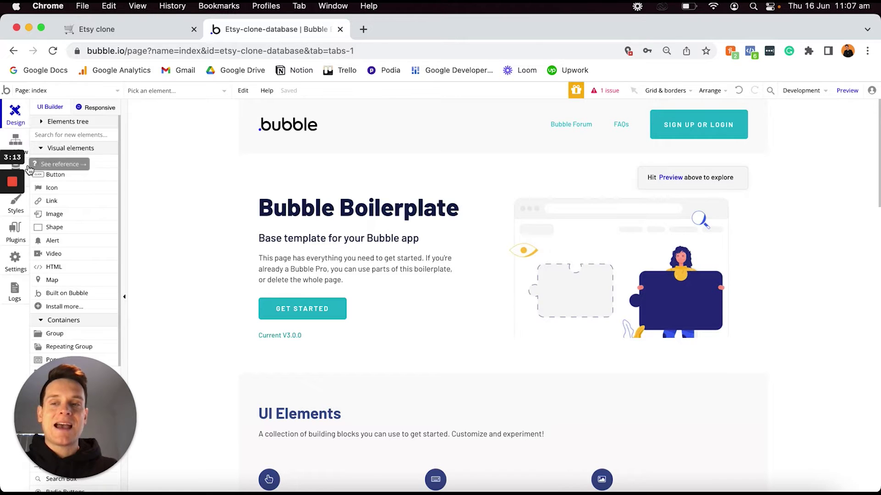
{"action": "mouse_move", "coordinate": [18, 190]}
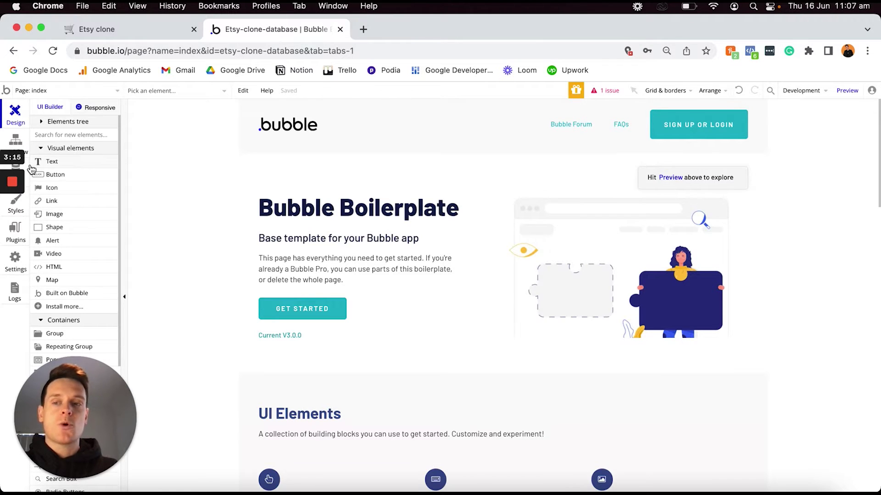
{"action": "left_click", "coordinate": [28, 168]}
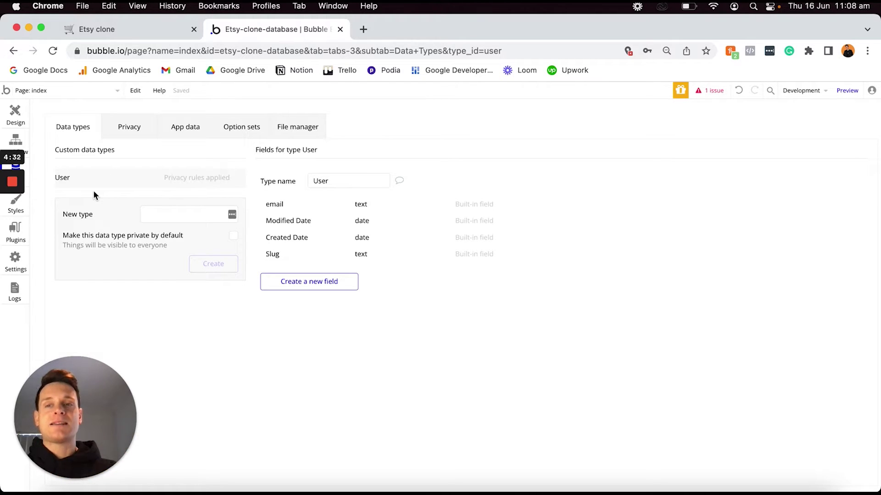
{"action": "left_click", "coordinate": [123, 29]}
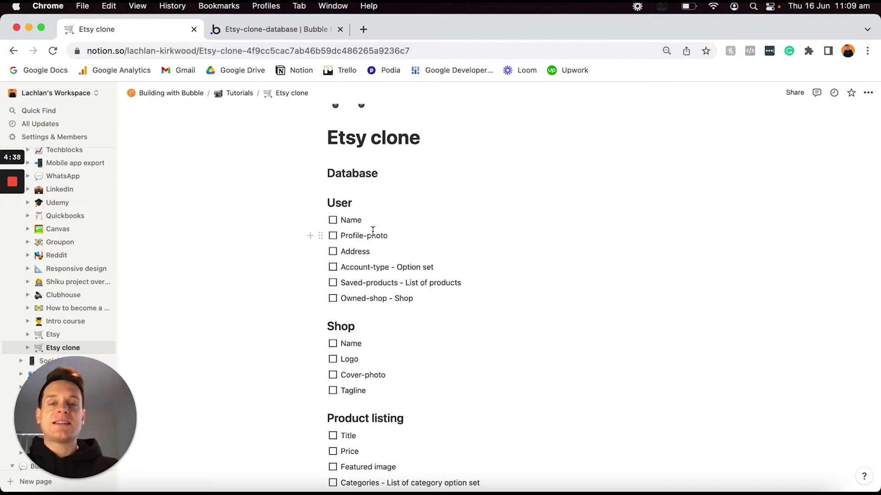
{"action": "left_click", "coordinate": [368, 205]}
{"action": "double_click", "coordinate": [368, 205]}
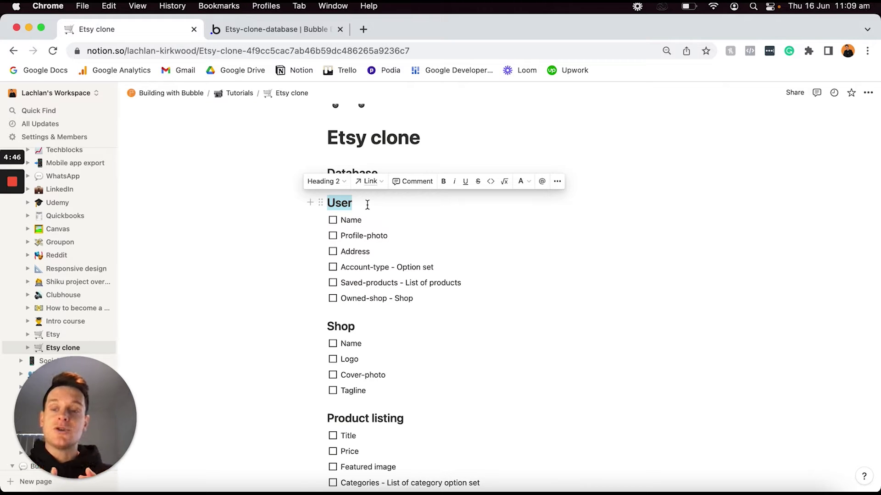
{"action": "left_click", "coordinate": [373, 327]}
{"action": "double_click", "coordinate": [373, 330]}
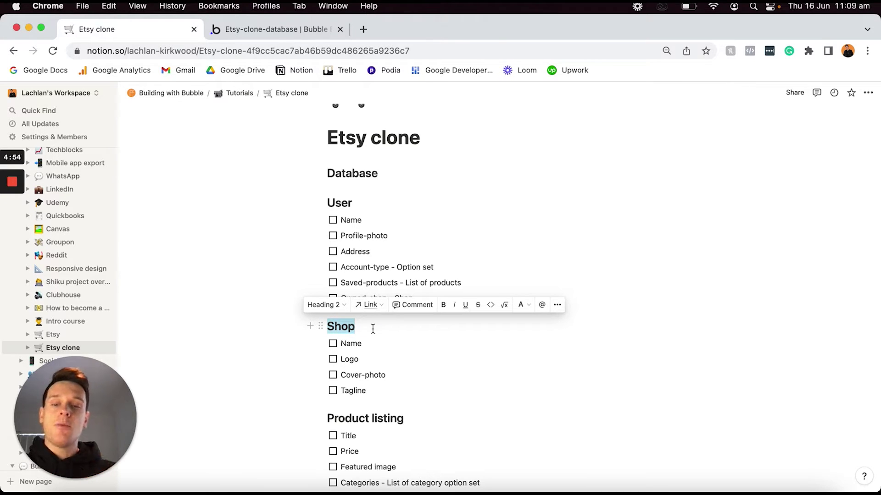
{"action": "left_click", "coordinate": [411, 420]}
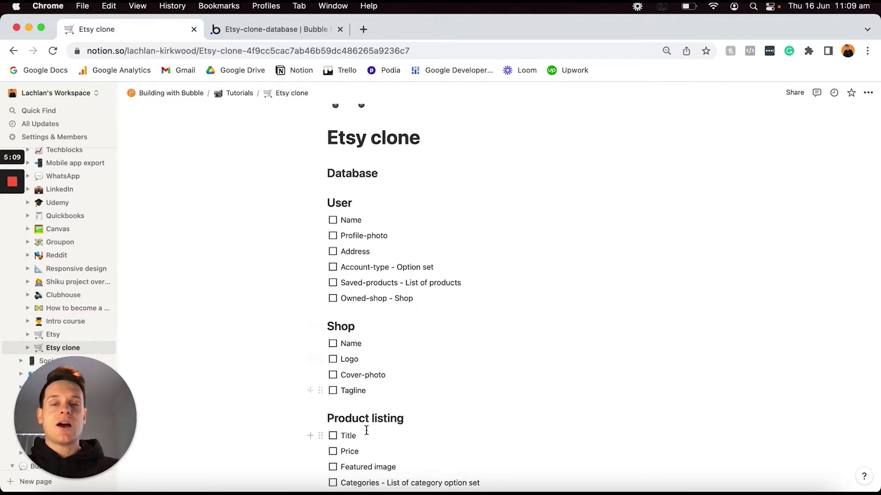
{"action": "left_click", "coordinate": [274, 30]}
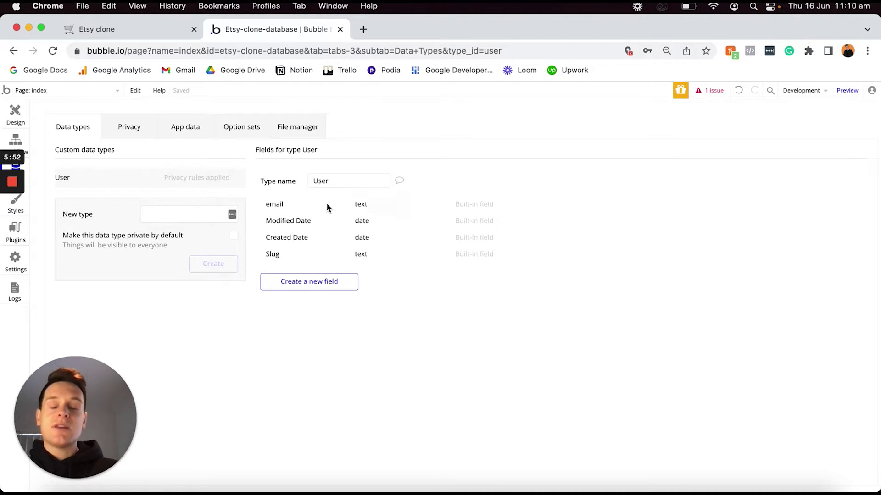
{"action": "mouse_move", "coordinate": [327, 205]}
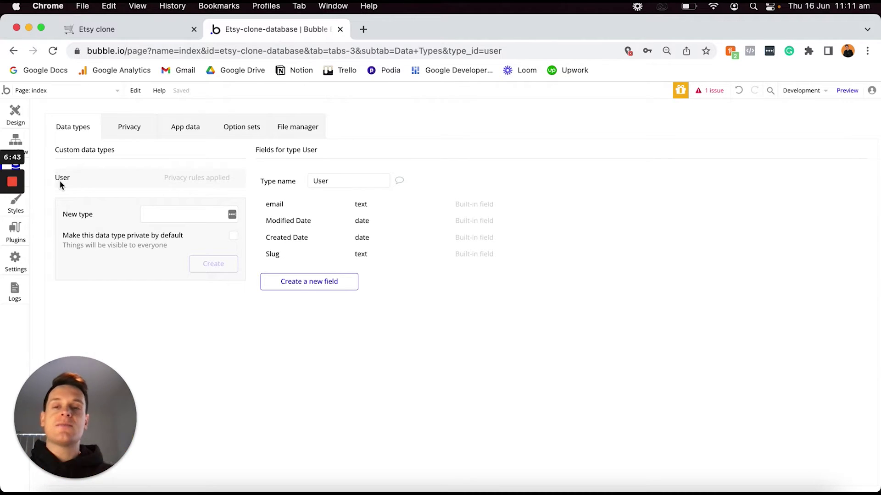
{"action": "mouse_move", "coordinate": [338, 206]}
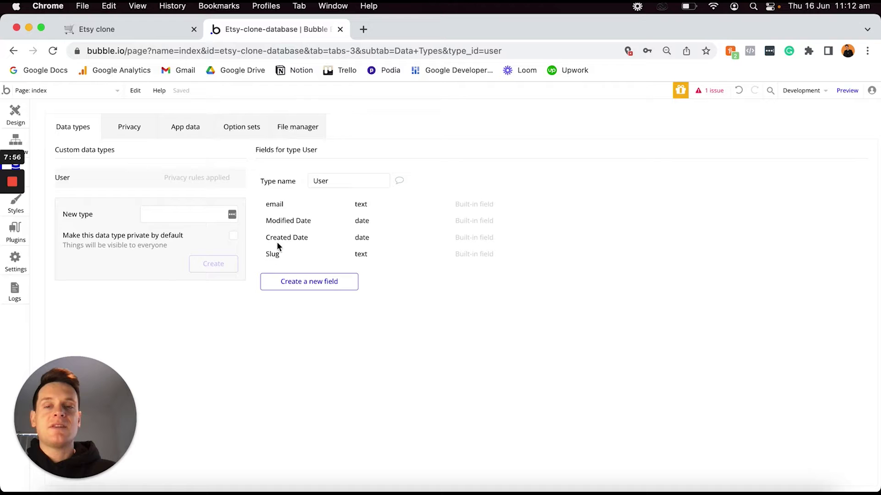
Show the User type's built-in email, Modified Date, Created Date and Slug fields.
{"action": "mouse_move", "coordinate": [319, 223]}
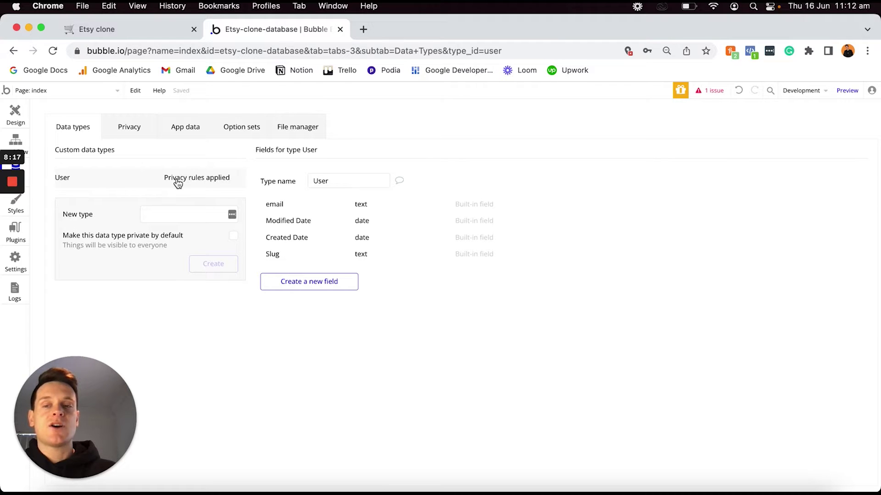
Delete the User type's 'User's own data' privacy rule.
{"action": "left_click", "coordinate": [200, 182]}
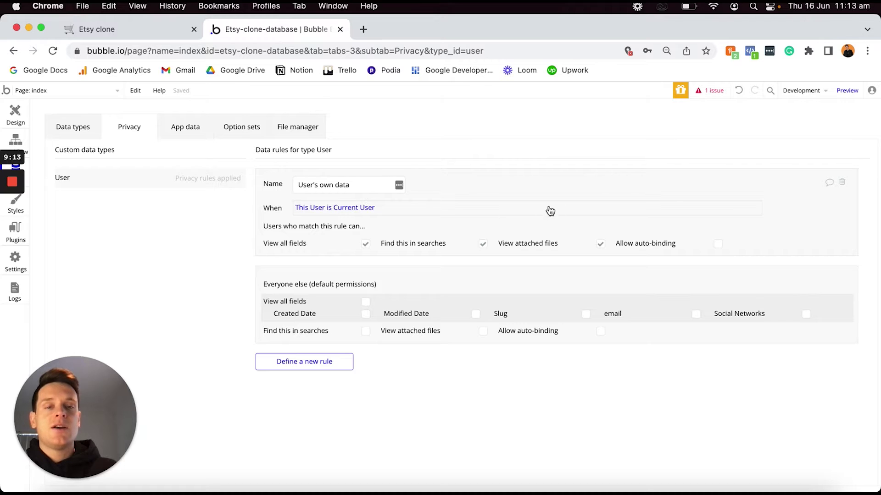
{"action": "left_click", "coordinate": [842, 184]}
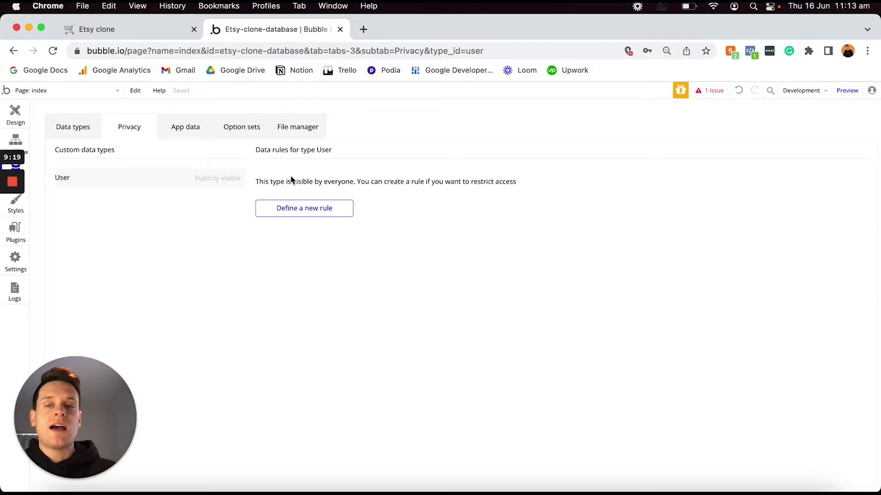
Go back to Data types, where User now shows as publicly visible.
{"action": "left_click", "coordinate": [86, 133]}
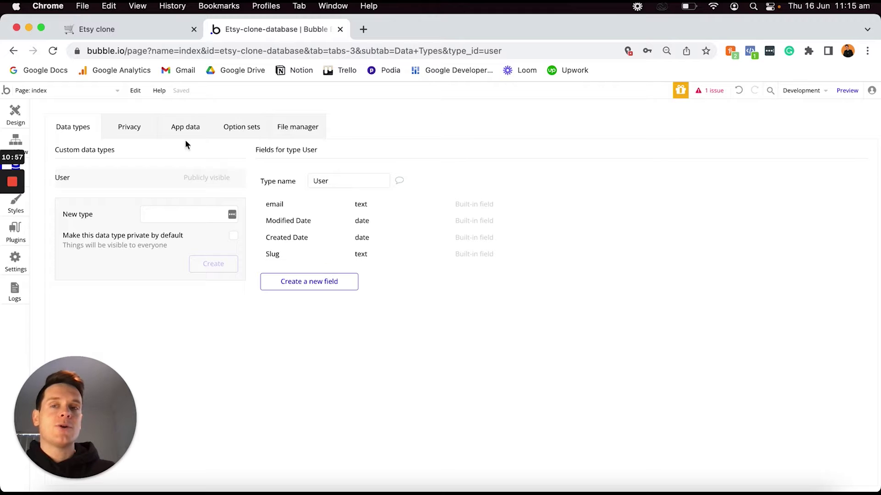
Switch to the Etsy clone plan in Notion and highlight the User and Shop headings.
{"action": "left_click", "coordinate": [122, 28]}
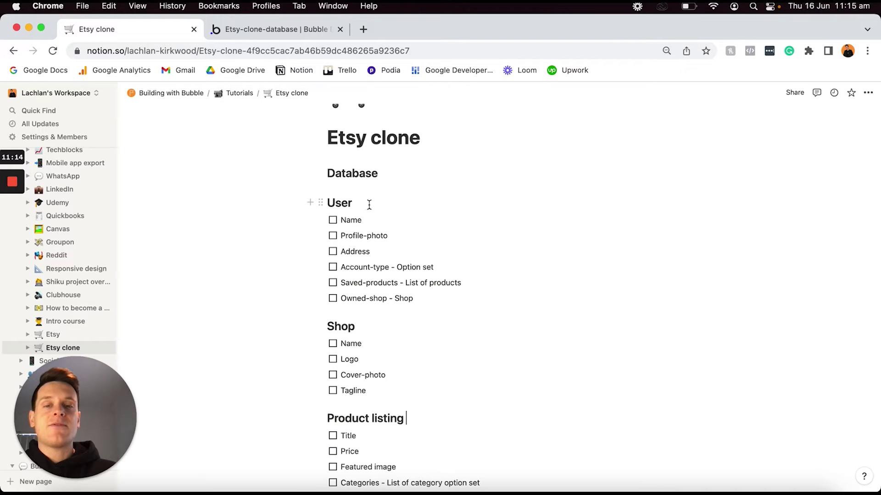
{"action": "left_click", "coordinate": [364, 204]}
{"action": "double_click", "coordinate": [365, 204]}
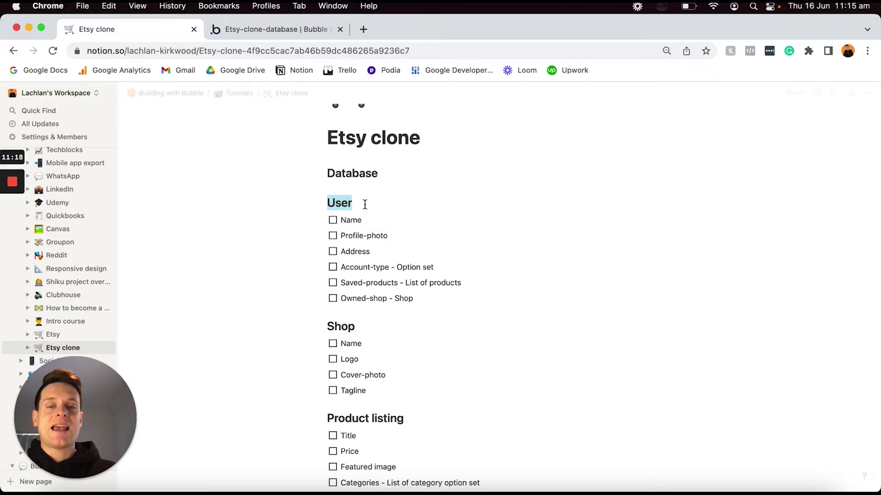
{"action": "double_click", "coordinate": [362, 328]}
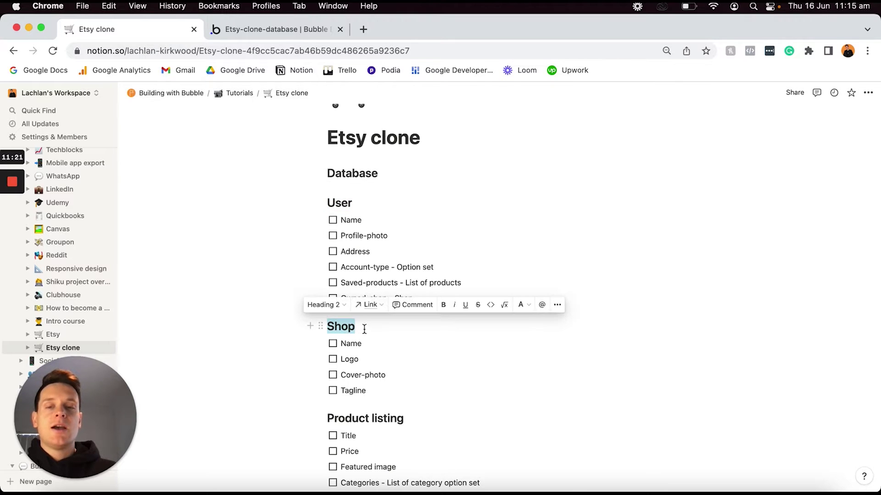
{"action": "left_click", "coordinate": [357, 203]}
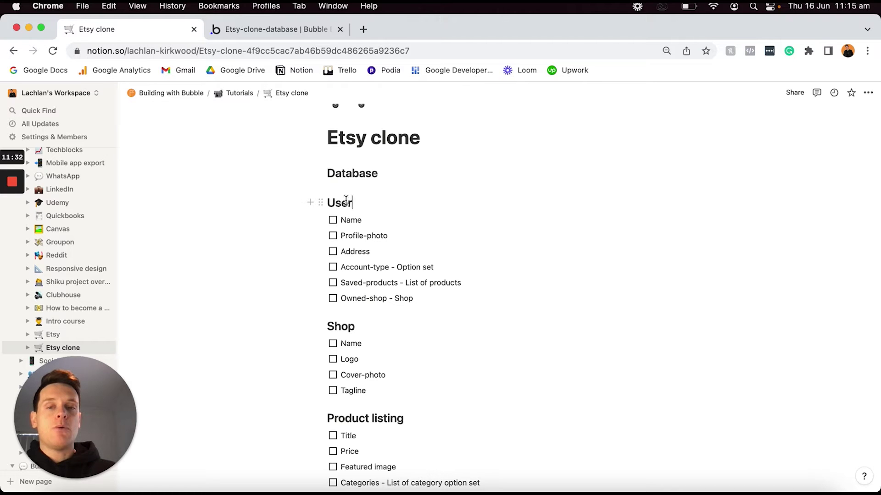
Scroll down through the Product listing, Listing media, Checkout item and Order field lists.
{"action": "scroll", "coordinate": [360, 211], "scroll_direction": "down", "scroll_amount": 1}
{"action": "scroll", "coordinate": [360, 211], "scroll_direction": "down", "scroll_amount": 3}
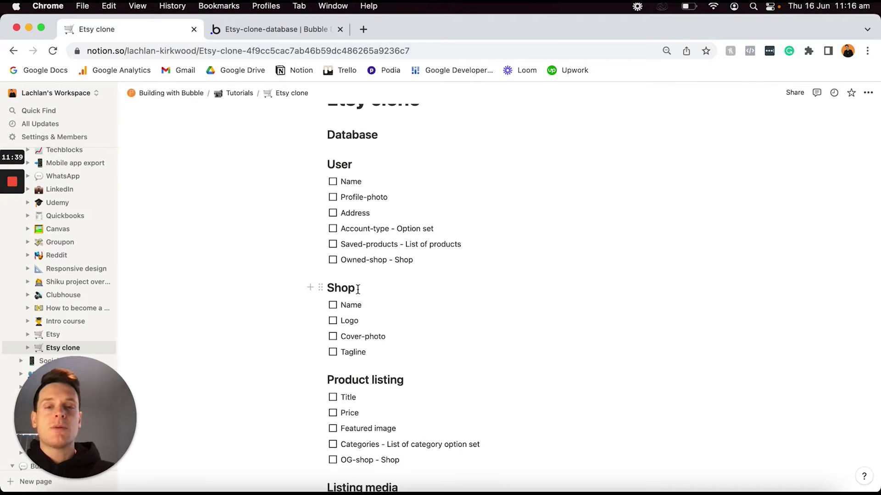
{"action": "scroll", "coordinate": [363, 294], "scroll_direction": "down", "scroll_amount": 5}
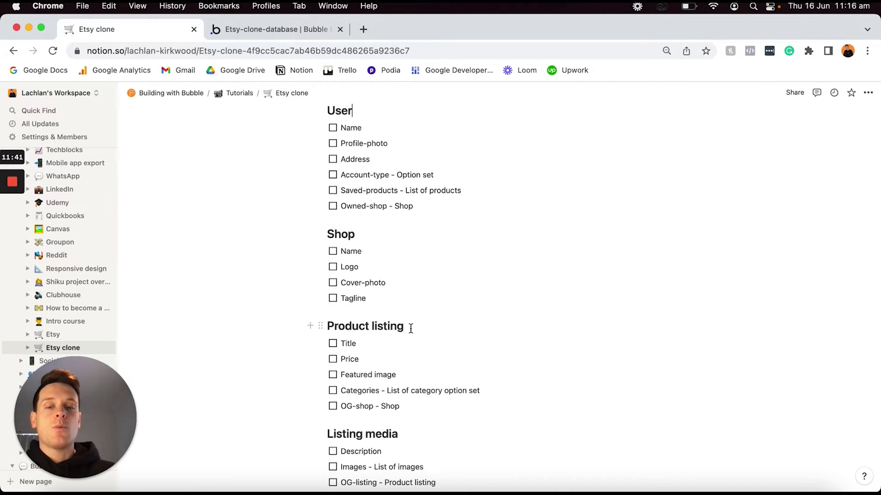
{"action": "left_click", "coordinate": [411, 327]}
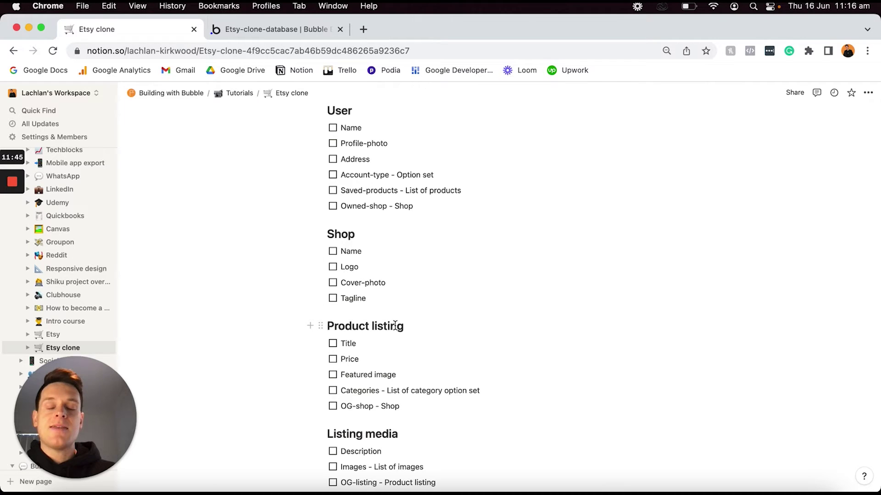
{"action": "scroll", "coordinate": [396, 327], "scroll_direction": "down", "scroll_amount": 5}
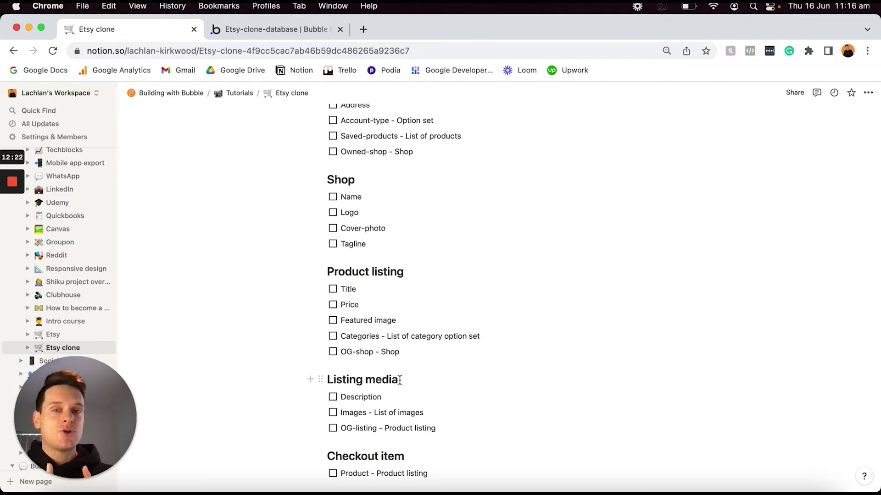
{"action": "scroll", "coordinate": [400, 380], "scroll_direction": "down", "scroll_amount": 2}
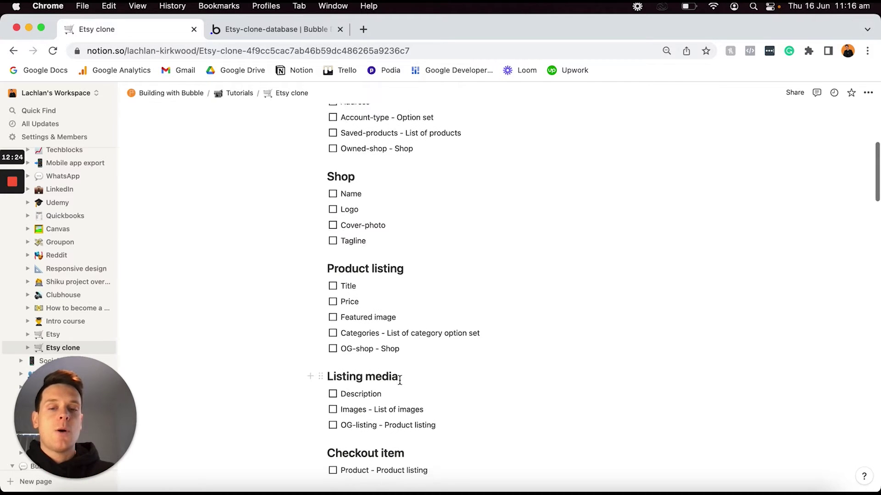
{"action": "scroll", "coordinate": [400, 381], "scroll_direction": "down", "scroll_amount": 5}
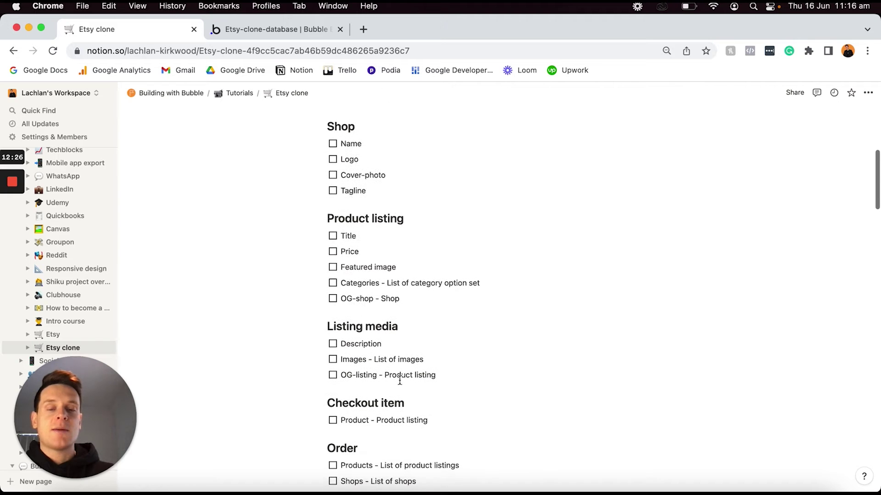
{"action": "scroll", "coordinate": [400, 380], "scroll_direction": "down", "scroll_amount": 1}
{"action": "left_click", "coordinate": [417, 345]}
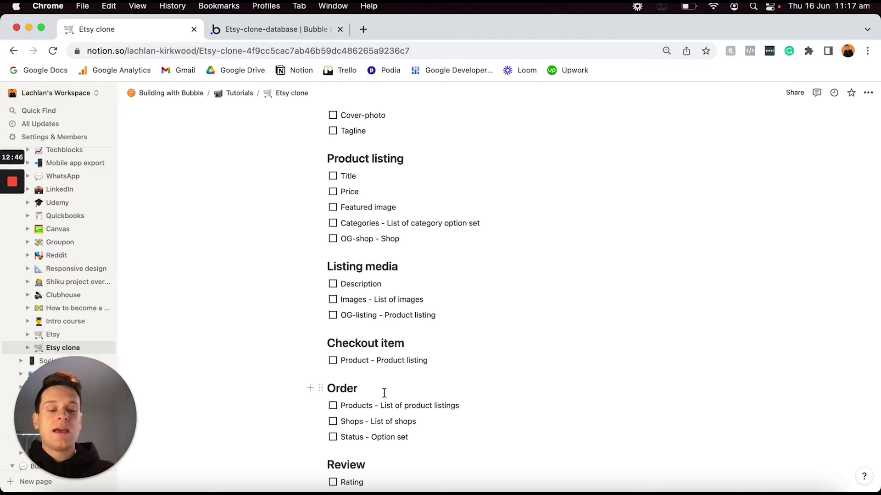
{"action": "key", "text": "alt+shift+Left"}
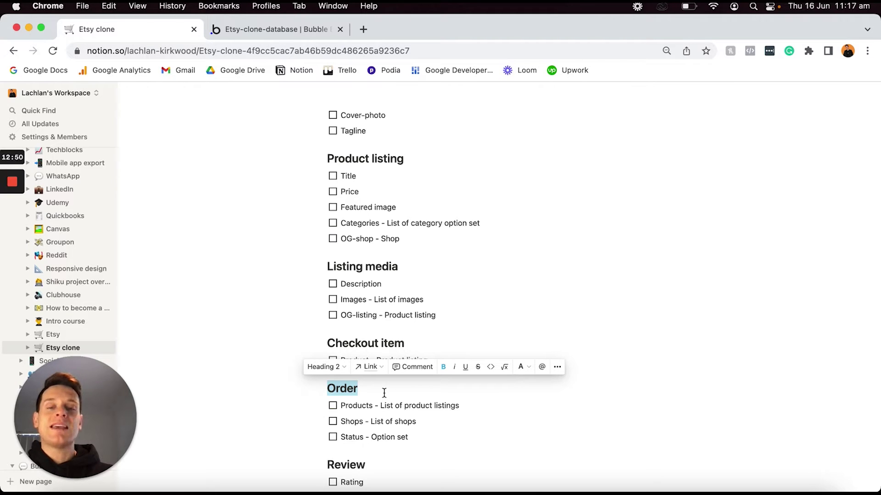
{"action": "scroll", "coordinate": [384, 393], "scroll_direction": "down", "scroll_amount": 4}
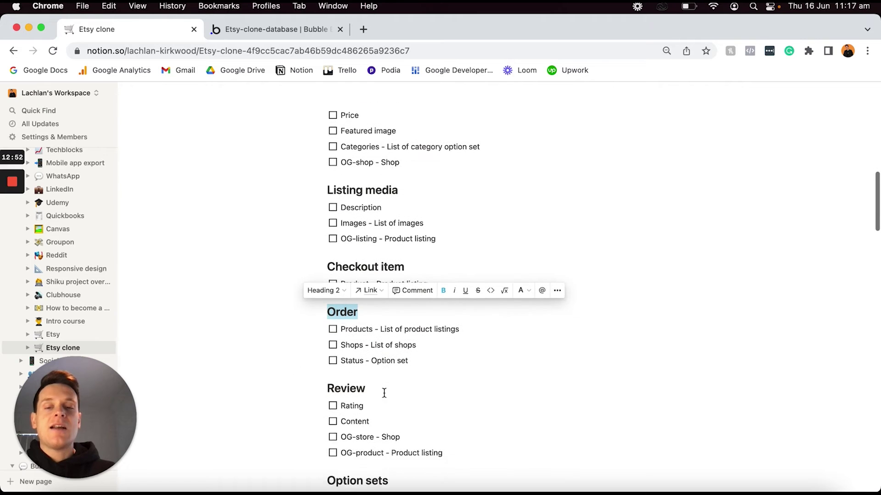
{"action": "left_click", "coordinate": [386, 378]}
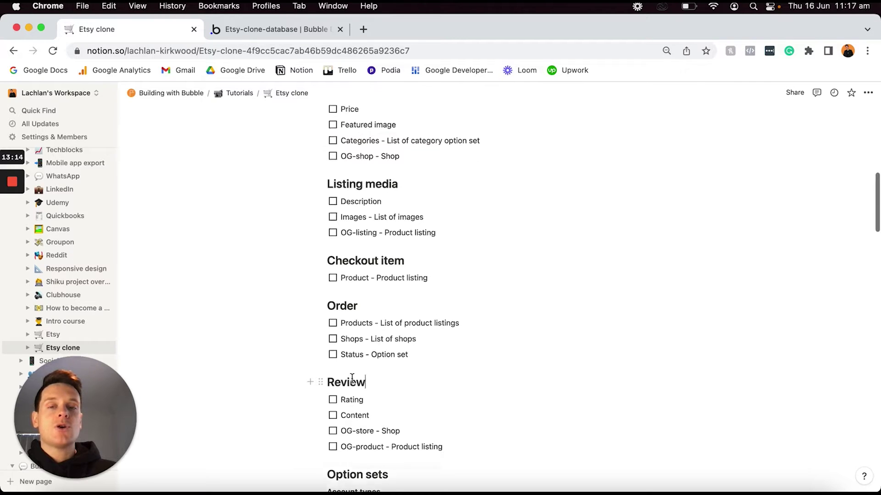
{"action": "scroll", "coordinate": [352, 379], "scroll_direction": "up", "scroll_amount": 15}
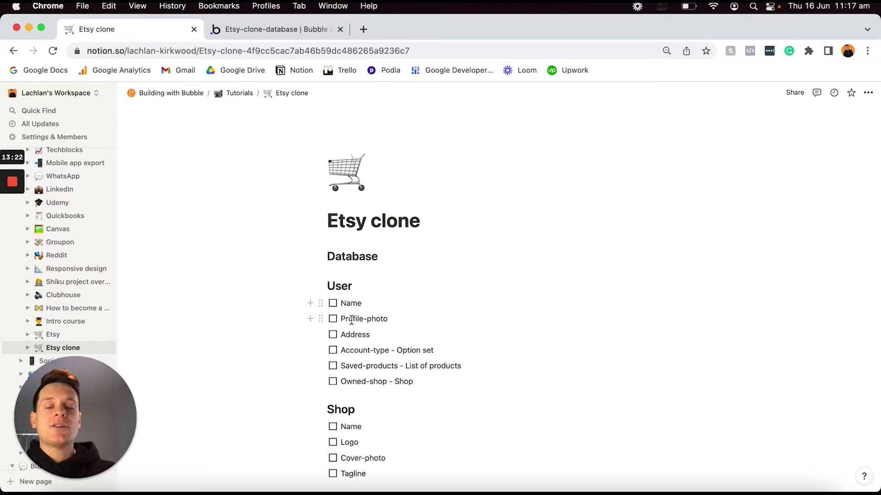
{"action": "scroll", "coordinate": [358, 409], "scroll_direction": "down", "scroll_amount": 3}
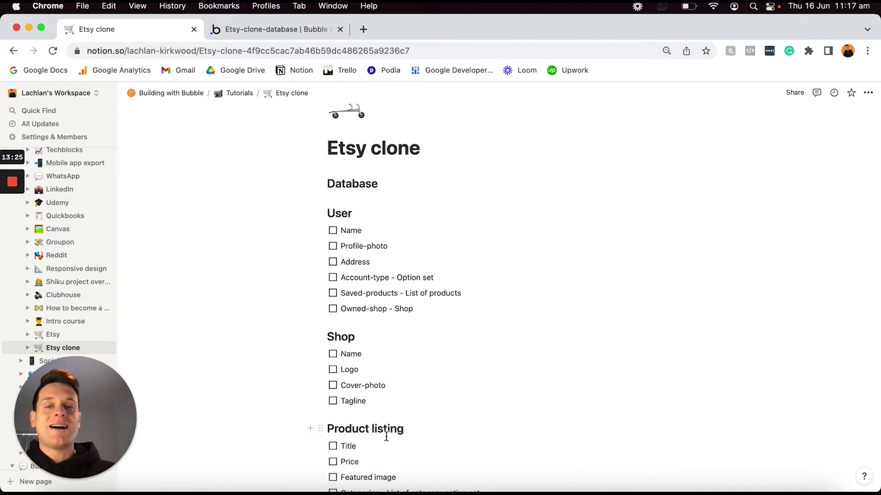
Add Shop and Product Listing data types in the Bubble editor.
{"action": "left_click", "coordinate": [291, 30]}
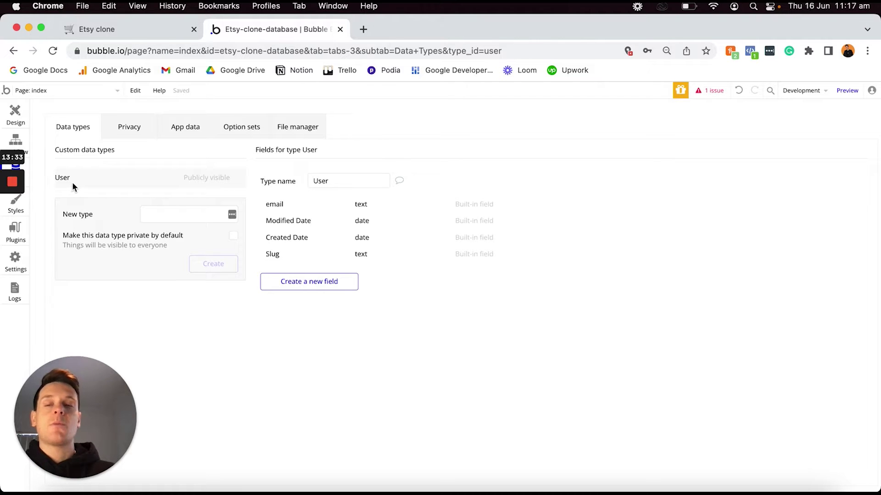
{"action": "left_click", "coordinate": [157, 211]}
{"action": "type", "text": "Shop"}
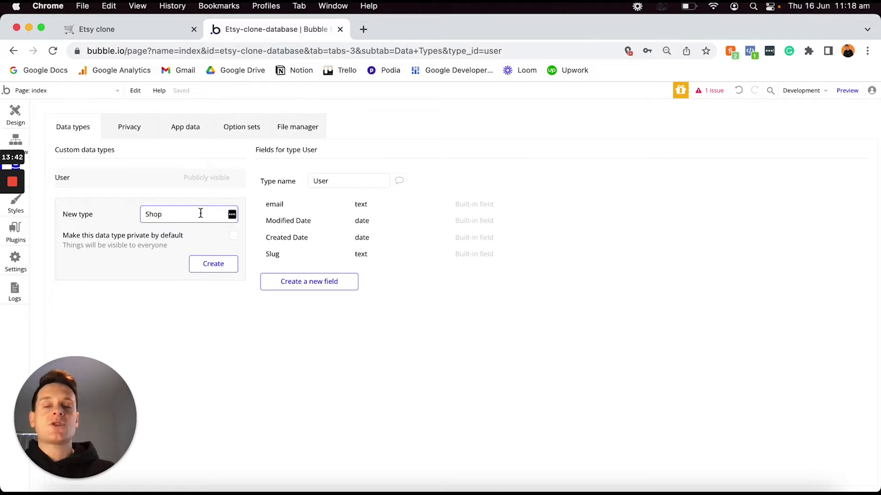
{"action": "left_click", "coordinate": [207, 265]}
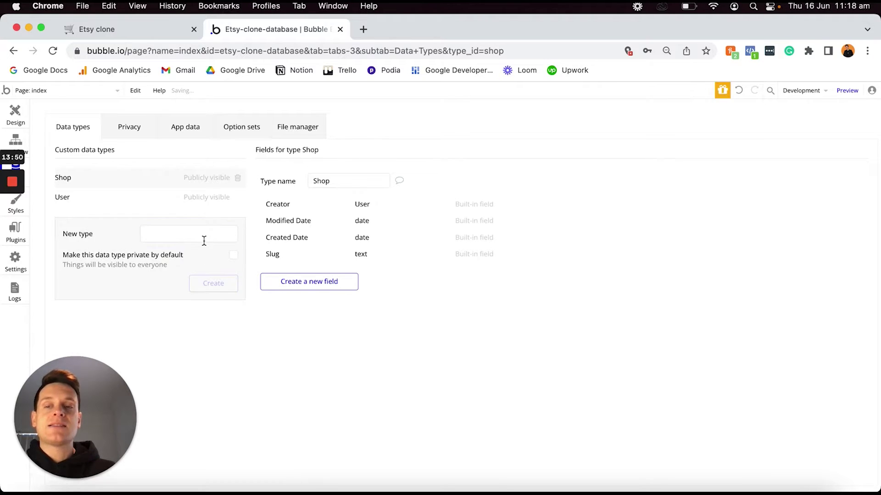
{"action": "left_click", "coordinate": [201, 234]}
{"action": "type", "text": "Pr"}
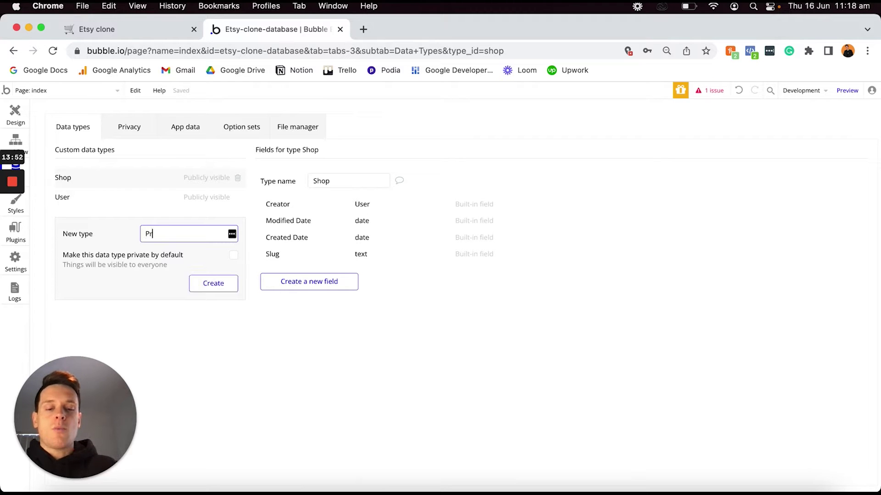
{"action": "type", "text": "oduct Listing"}
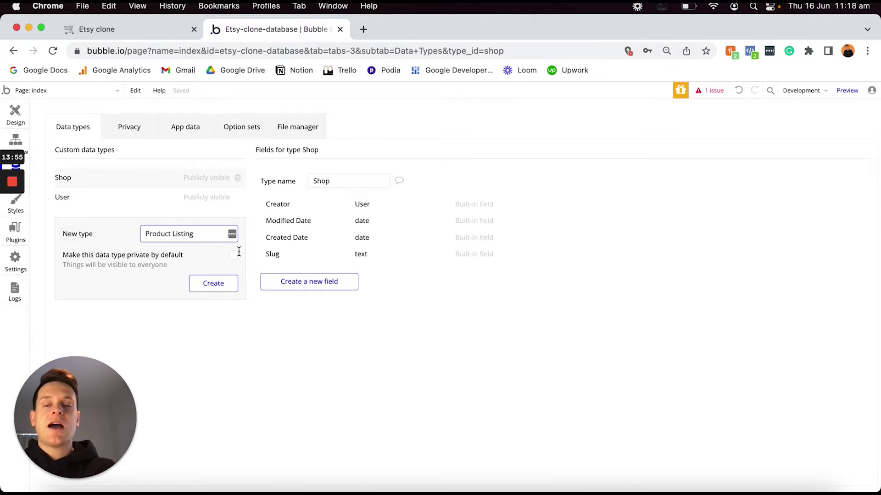
{"action": "left_click", "coordinate": [218, 284]}
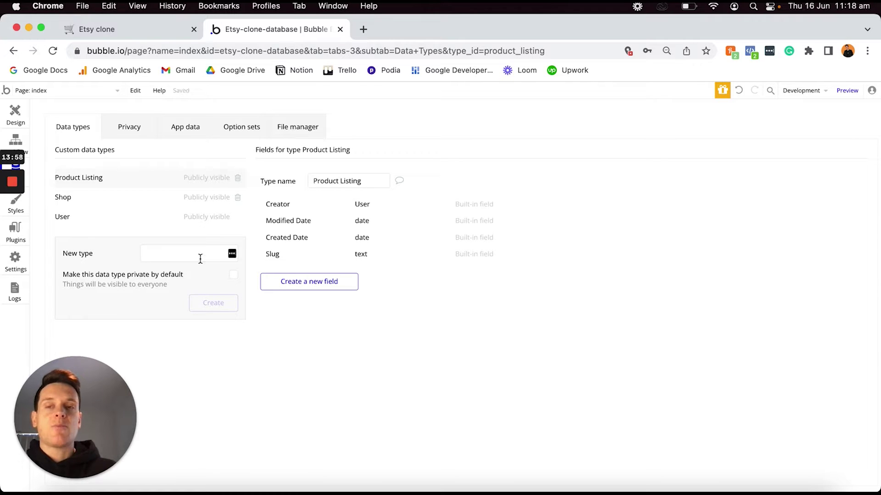
Back in the Notion plan, select the Listing media heading as next to build.
{"action": "left_click", "coordinate": [156, 38]}
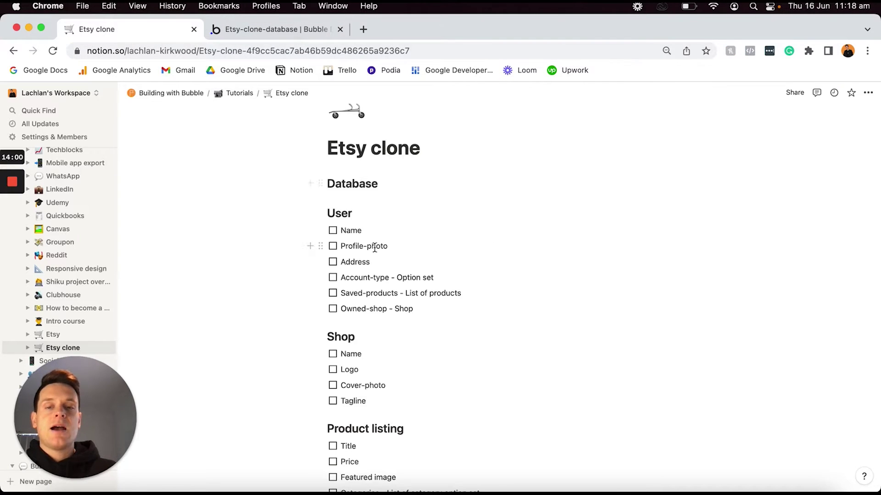
{"action": "scroll", "coordinate": [374, 246], "scroll_direction": "down", "scroll_amount": 5}
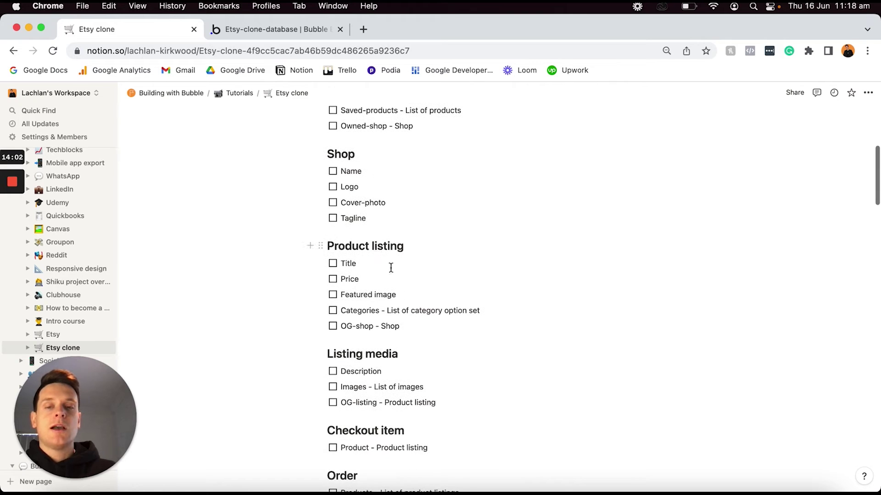
{"action": "triple_click", "coordinate": [420, 354]}
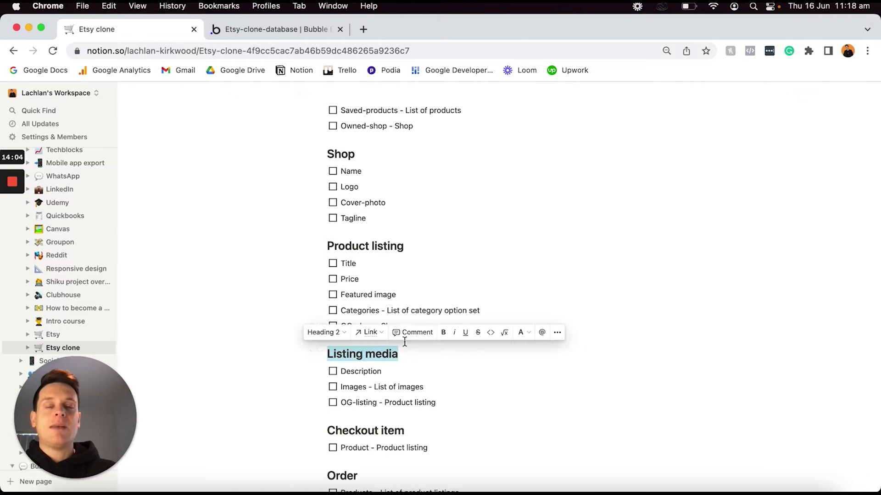
Create a 'Listing Media' data type in Bubble, then return to the Notion plan.
{"action": "left_click", "coordinate": [253, 30]}
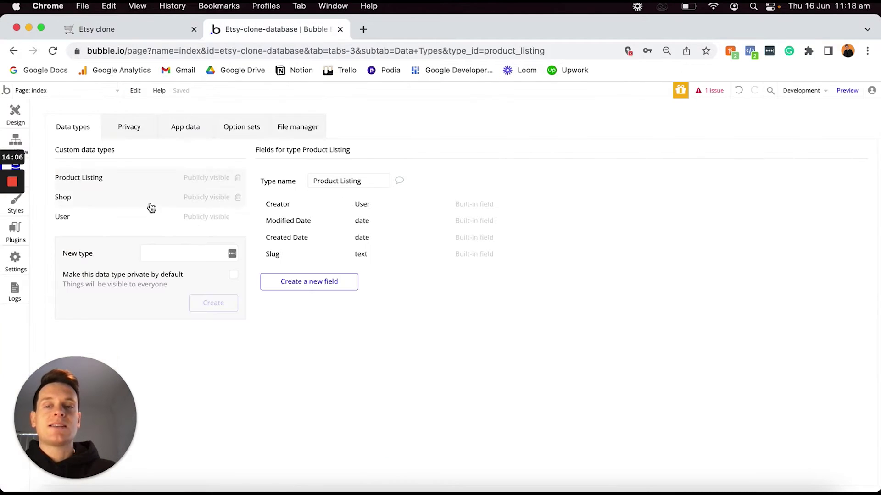
{"action": "left_click", "coordinate": [161, 253]}
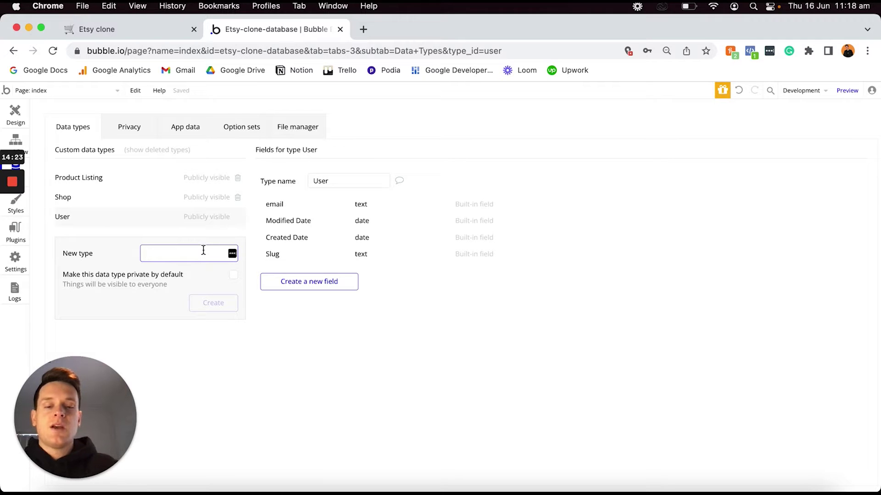
{"action": "type", "text": "Listing Med"}
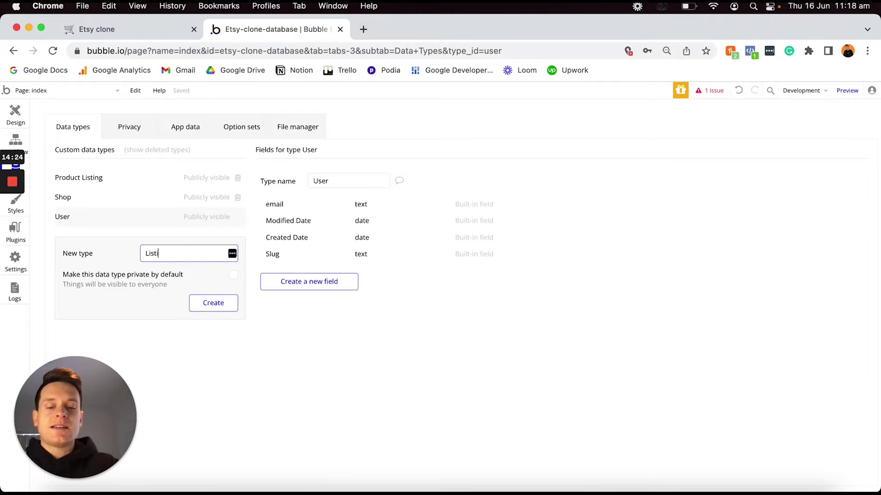
{"action": "type", "text": "ia"}
{"action": "key", "text": "Return"}
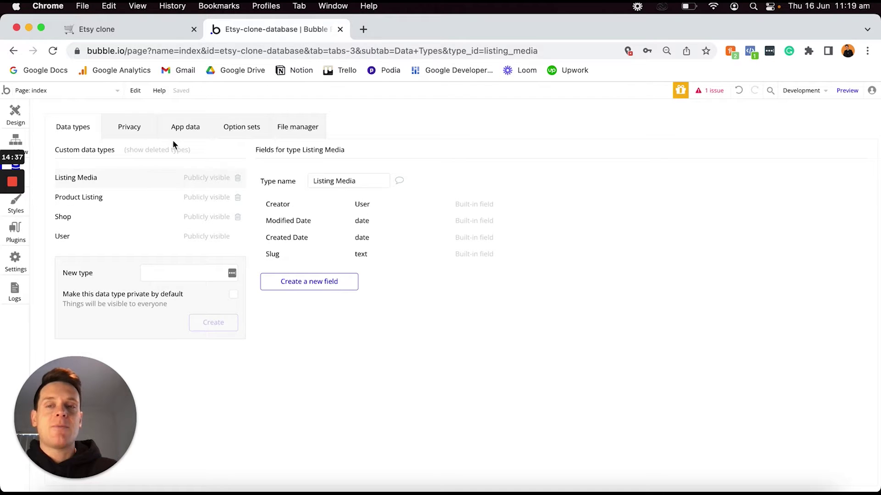
{"action": "left_click", "coordinate": [161, 26]}
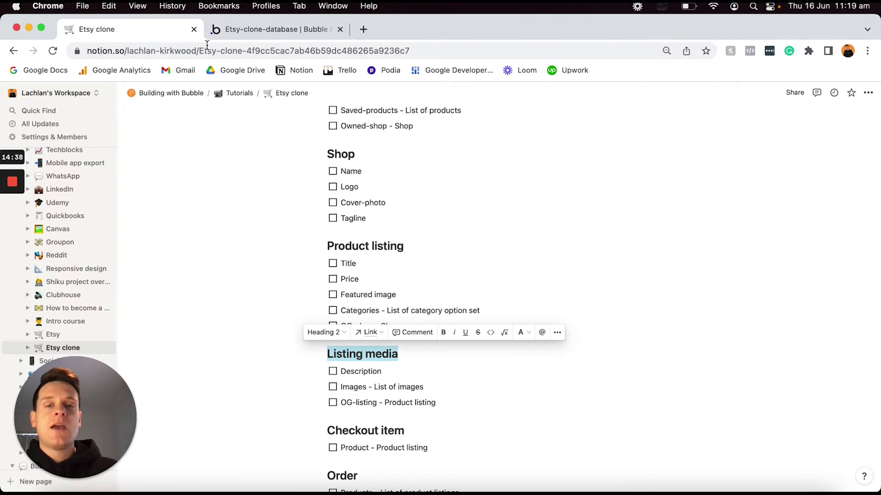
{"action": "left_click", "coordinate": [418, 246]}
{"action": "triple_click", "coordinate": [418, 246]}
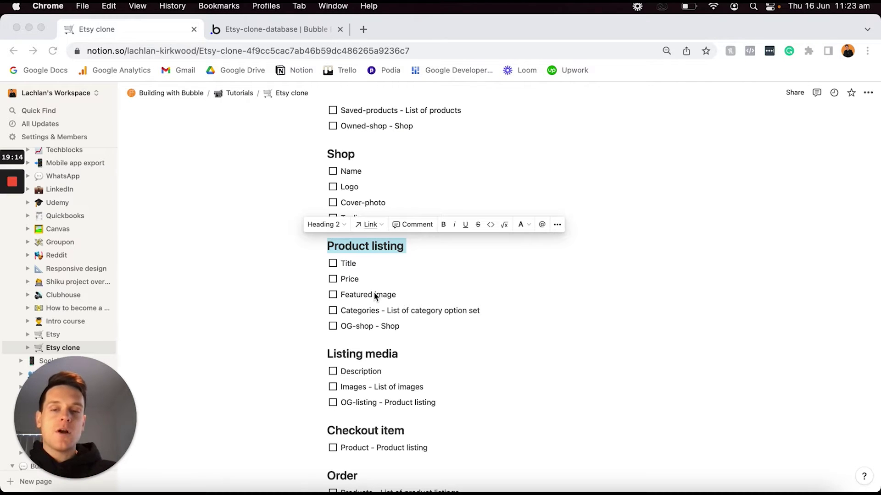
{"action": "scroll", "coordinate": [374, 298], "scroll_direction": "down", "scroll_amount": 4}
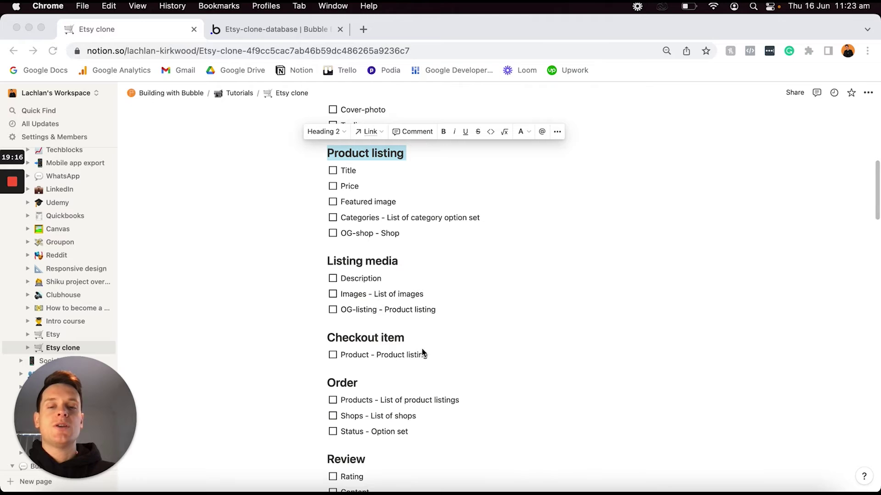
{"action": "triple_click", "coordinate": [418, 338]}
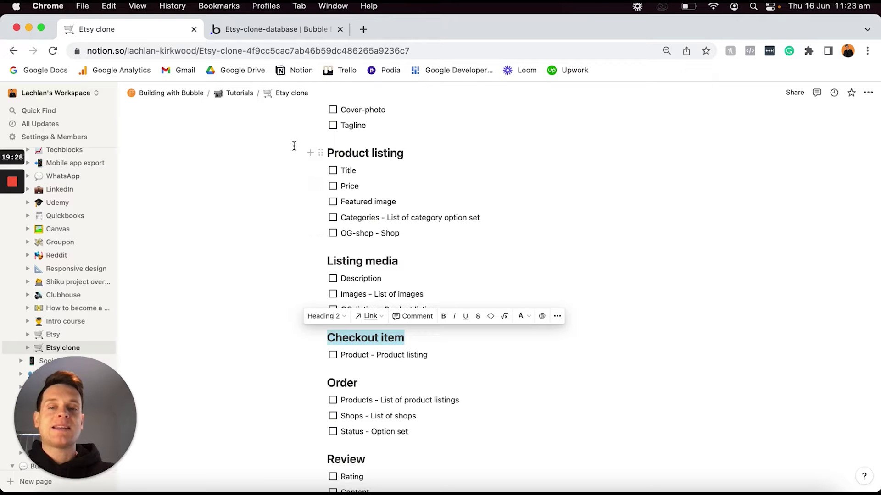
Create a 'Checkout Item' data type in Bubble, then scroll on in the Notion plan.
{"action": "left_click", "coordinate": [269, 35]}
{"action": "left_click", "coordinate": [173, 272]}
{"action": "type", "text": "Check"}
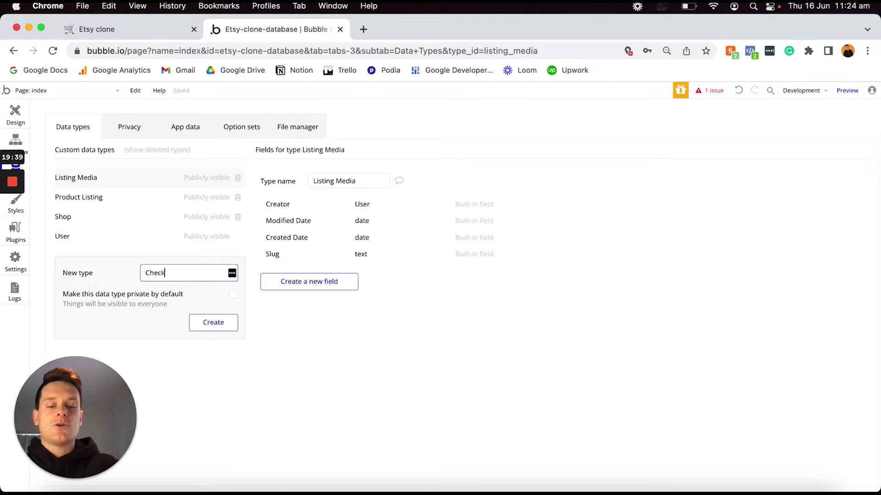
{"action": "type", "text": "out Item"}
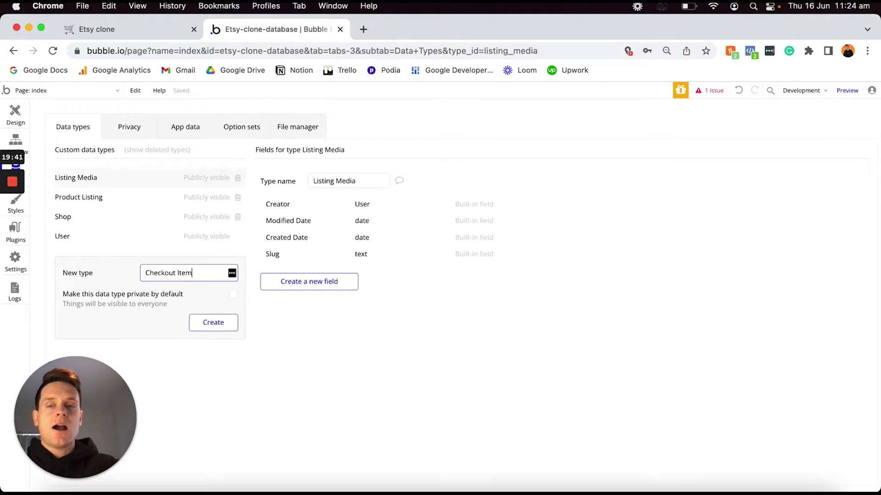
{"action": "key", "text": "Return"}
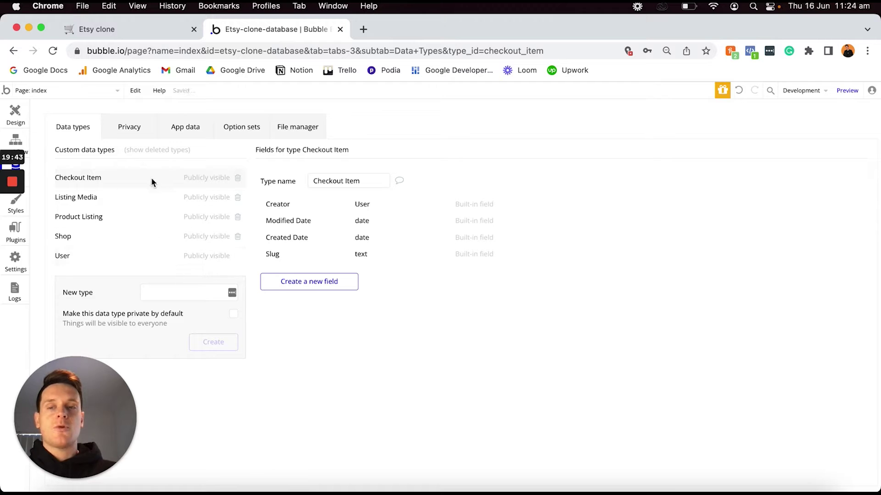
{"action": "left_click", "coordinate": [140, 32]}
{"action": "scroll", "coordinate": [362, 243], "scroll_direction": "down", "scroll_amount": 3}
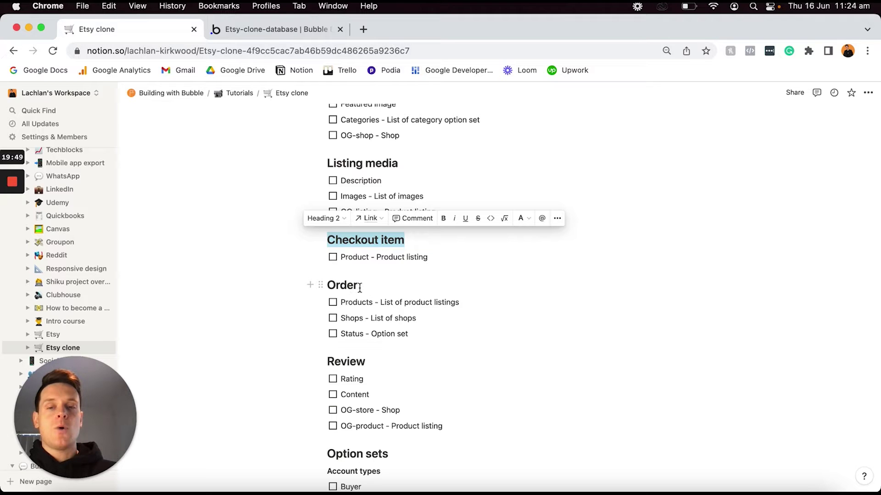
Create the 'Order' and 'Review' data types in the Bubble editor.
{"action": "left_click", "coordinate": [271, 29]}
{"action": "left_click", "coordinate": [167, 289]}
{"action": "type", "text": "Order"}
{"action": "key", "text": "Return"}
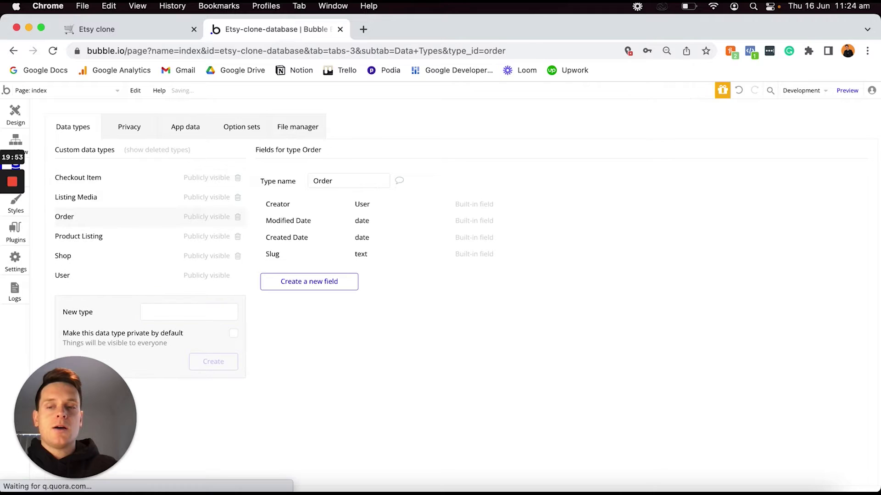
{"action": "type", "text": "Review"}
{"action": "key", "text": "Return"}
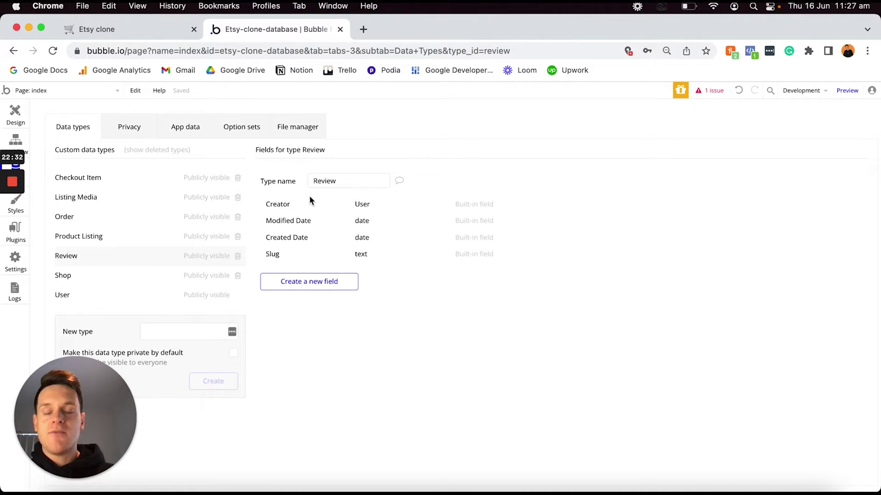
{"action": "left_click", "coordinate": [142, 32]}
{"action": "scroll", "coordinate": [403, 293], "scroll_direction": "down", "scroll_amount": 5}
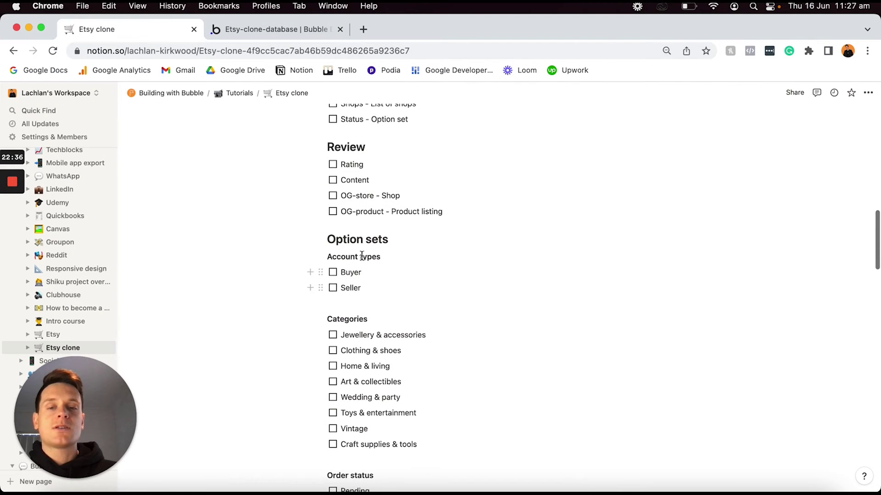
{"action": "triple_click", "coordinate": [357, 242]}
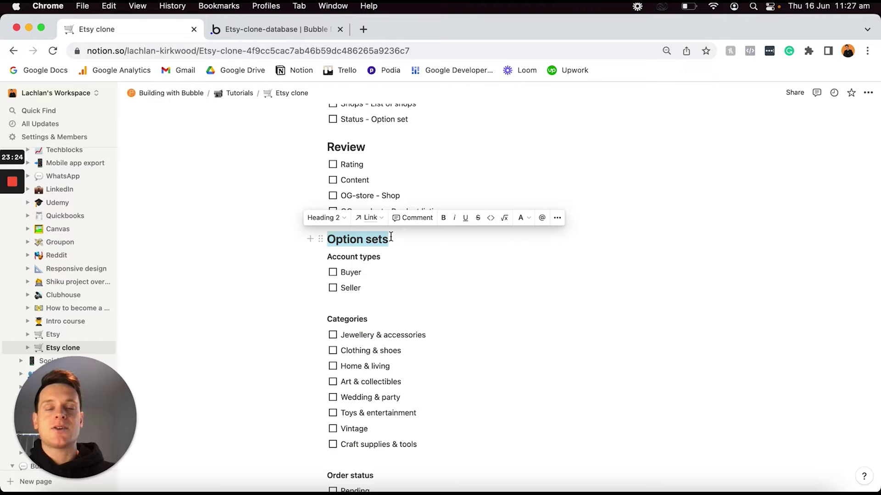
{"action": "left_click", "coordinate": [403, 181]}
{"action": "scroll", "coordinate": [404, 181], "scroll_direction": "up", "scroll_amount": 5}
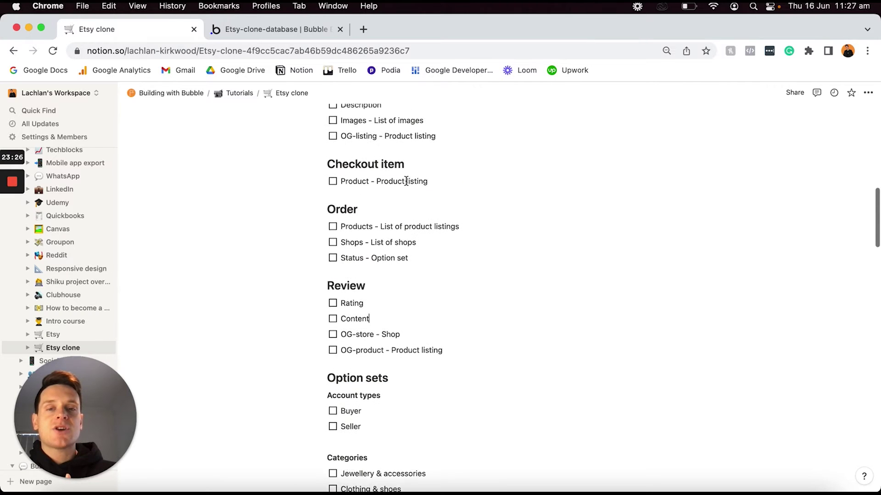
{"action": "scroll", "coordinate": [406, 181], "scroll_direction": "up", "scroll_amount": 3}
{"action": "left_click", "coordinate": [408, 156]}
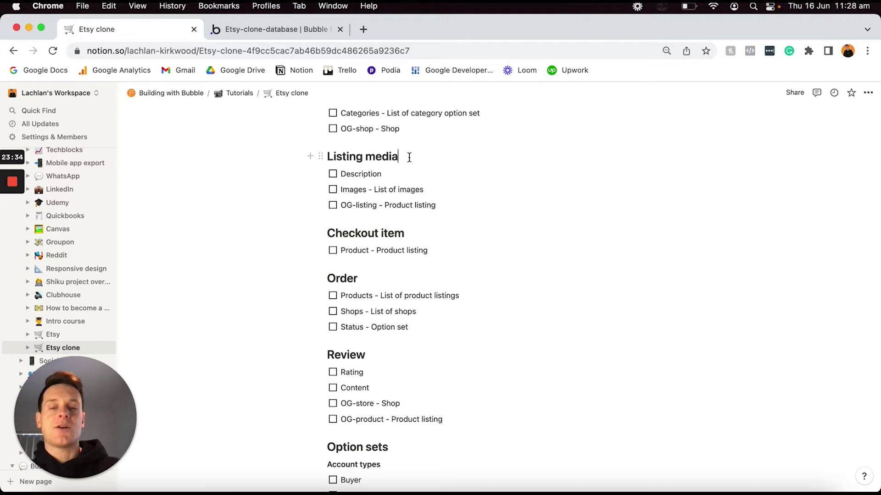
{"action": "scroll", "coordinate": [409, 158], "scroll_direction": "up", "scroll_amount": 5}
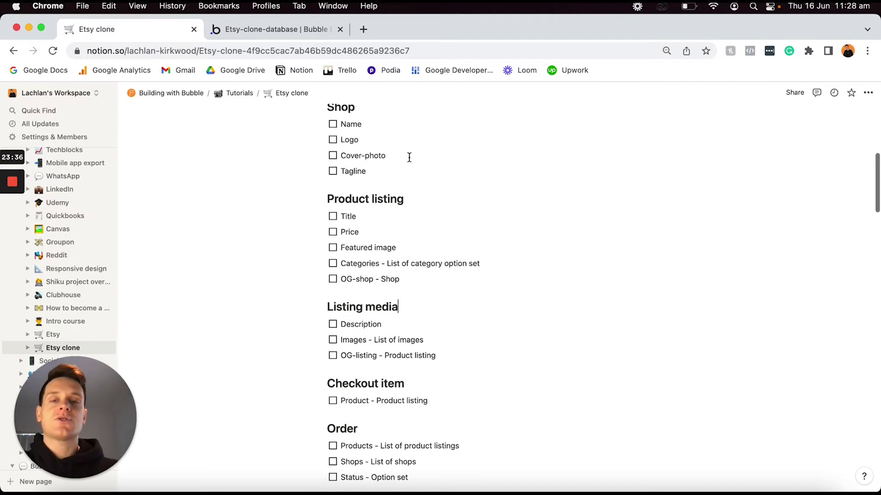
{"action": "scroll", "coordinate": [408, 157], "scroll_direction": "up", "scroll_amount": 2}
{"action": "left_click", "coordinate": [379, 151]}
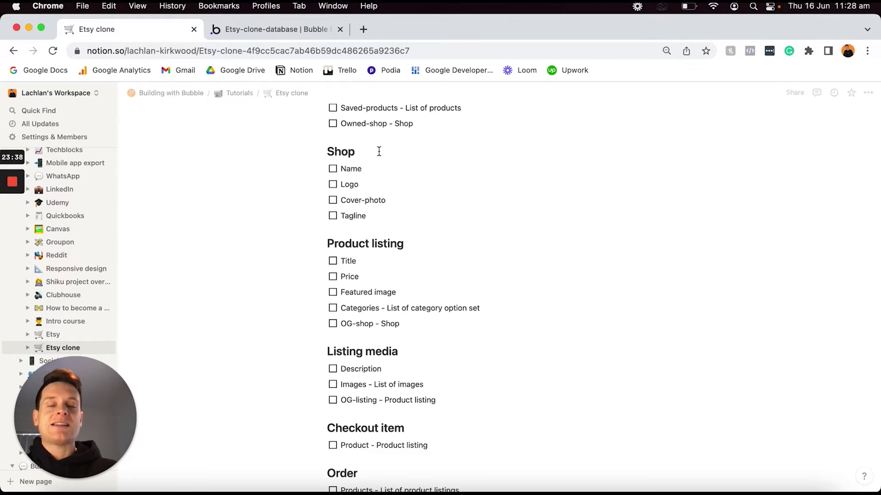
{"action": "double_click", "coordinate": [379, 151]}
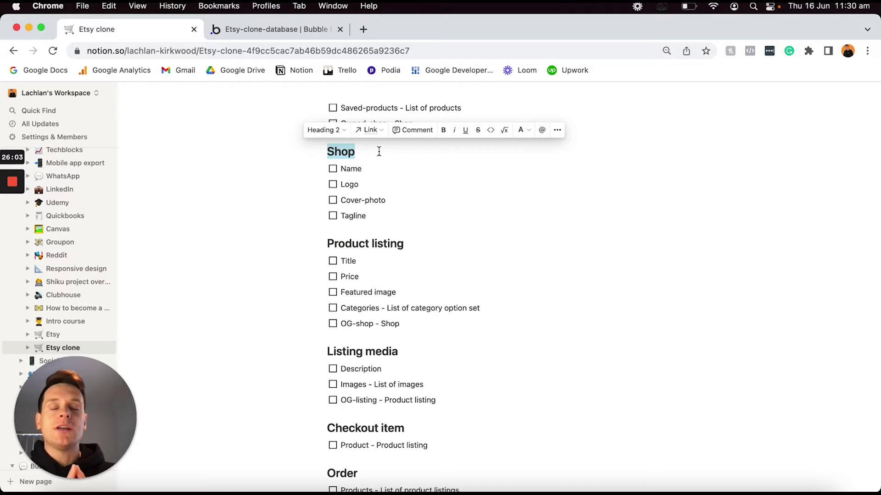
Review the Categories option set heading in the Notion plan.
{"action": "scroll", "coordinate": [378, 152], "scroll_direction": "down", "scroll_amount": 15}
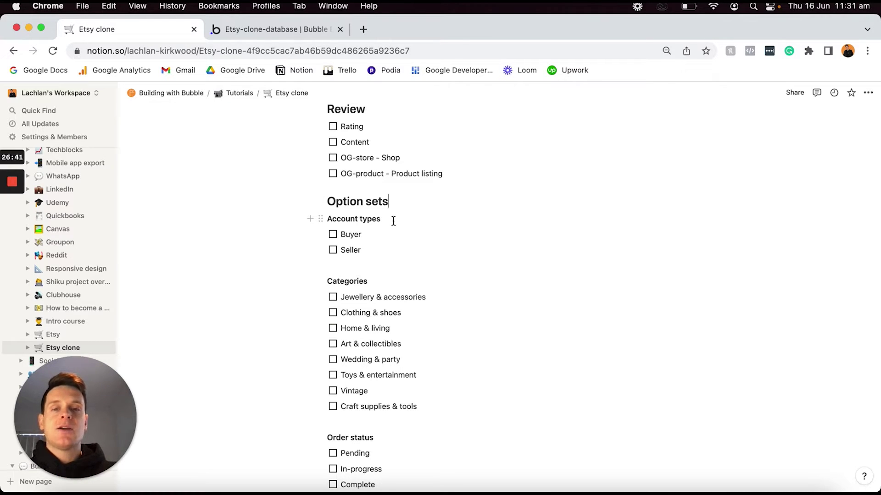
{"action": "left_click", "coordinate": [379, 283]}
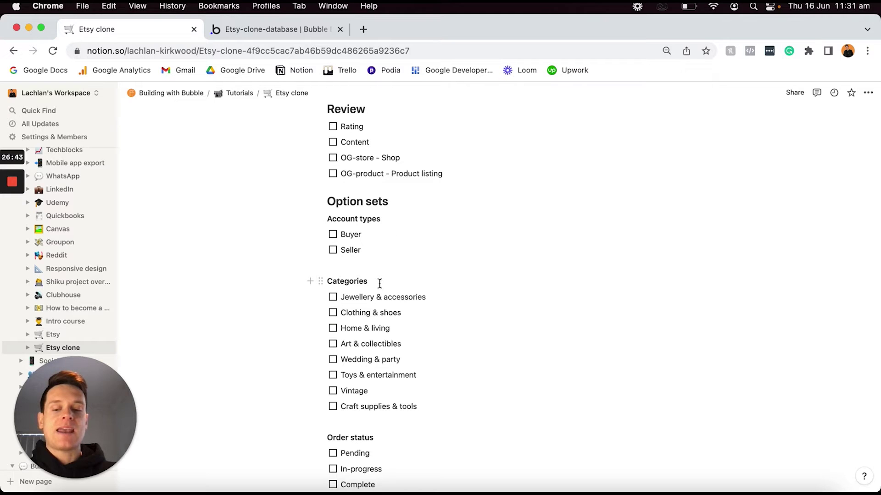
{"action": "double_click", "coordinate": [380, 283]}
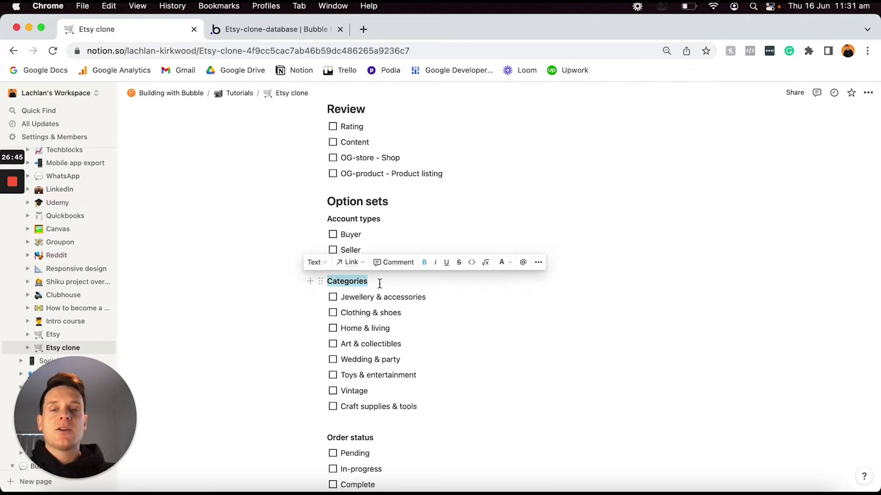
{"action": "scroll", "coordinate": [380, 283], "scroll_direction": "up", "scroll_amount": 10}
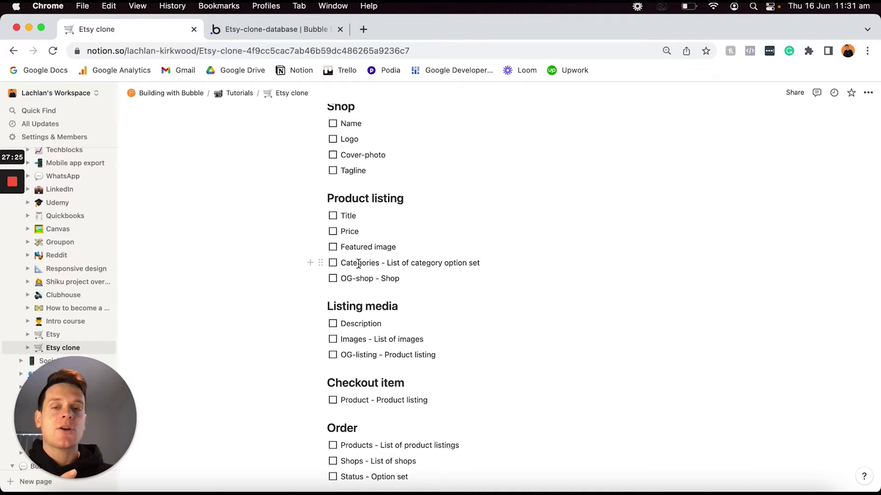
{"action": "scroll", "coordinate": [359, 265], "scroll_direction": "down", "scroll_amount": 10}
{"action": "double_click", "coordinate": [359, 397]}
Dismiss the Grammarly spelling cards, including the one on Jewellery, and return to Bubble.
{"action": "mouse_move", "coordinate": [360, 294]}
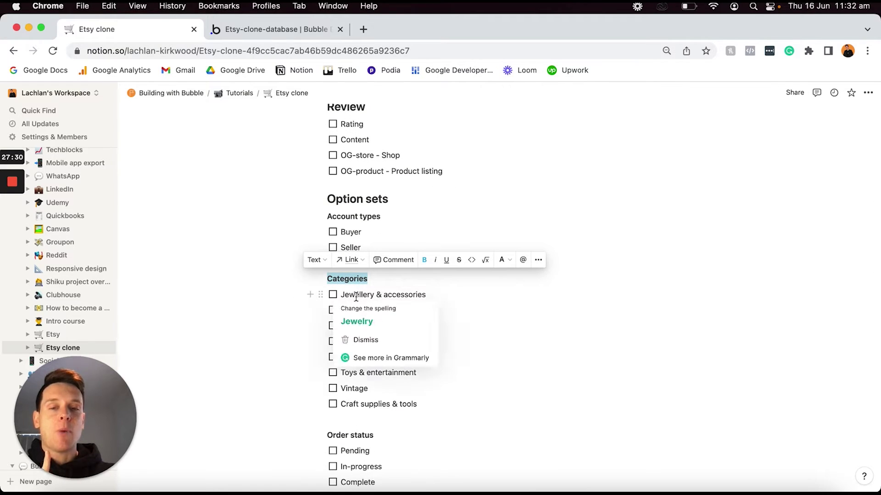
{"action": "left_click", "coordinate": [454, 292]}
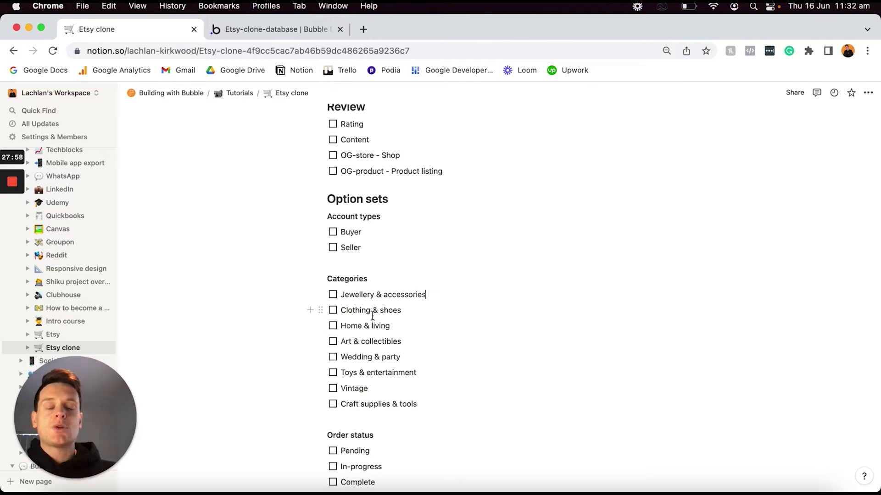
{"action": "mouse_move", "coordinate": [366, 295]}
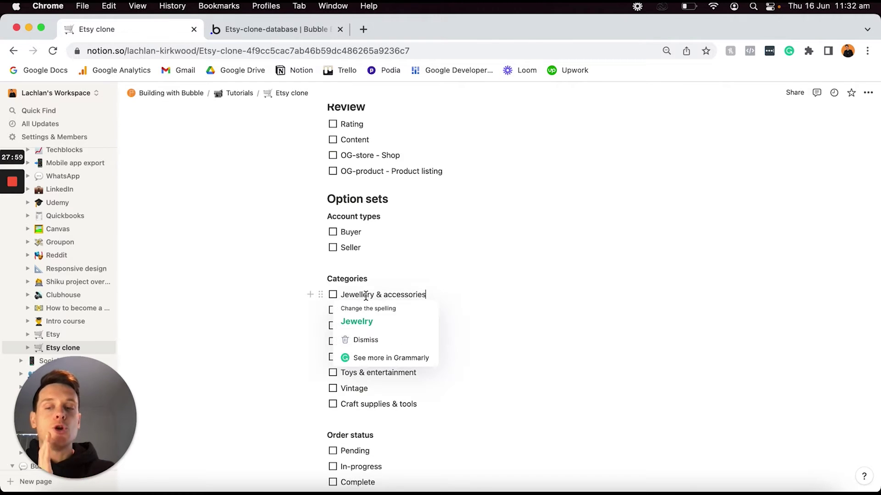
{"action": "left_click", "coordinate": [456, 350]}
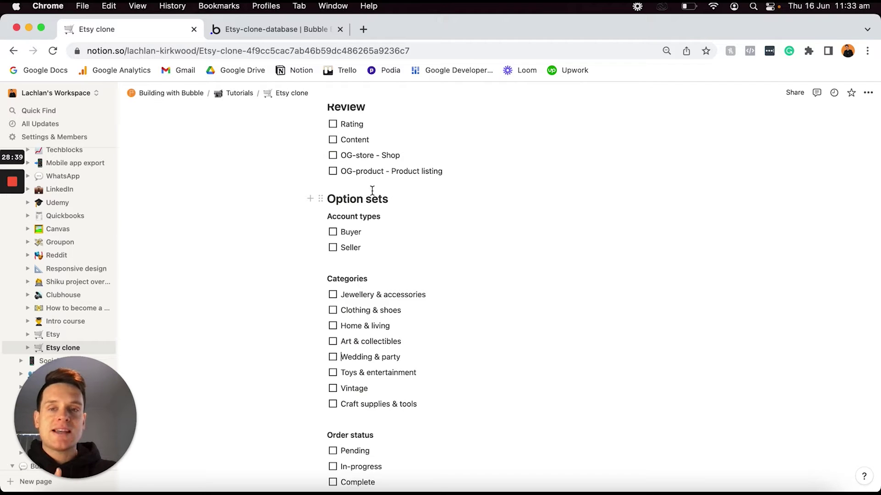
{"action": "left_click", "coordinate": [271, 31]}
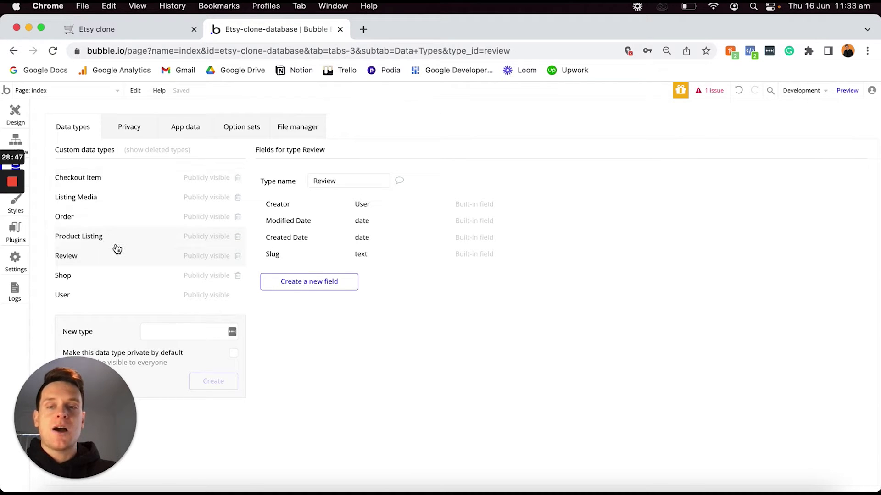
Browse Bubble's empty Option sets tab, then go back to the Etsy clone plan in Notion.
{"action": "left_click", "coordinate": [239, 133]}
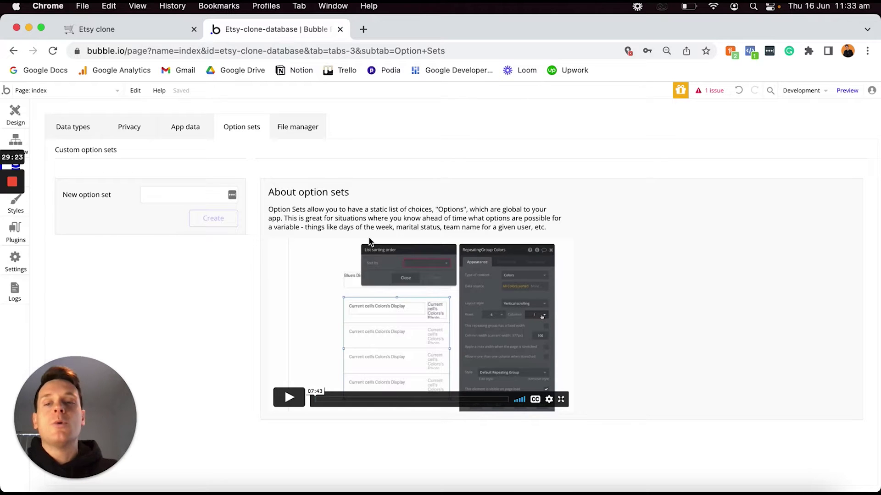
{"action": "left_click", "coordinate": [174, 196]}
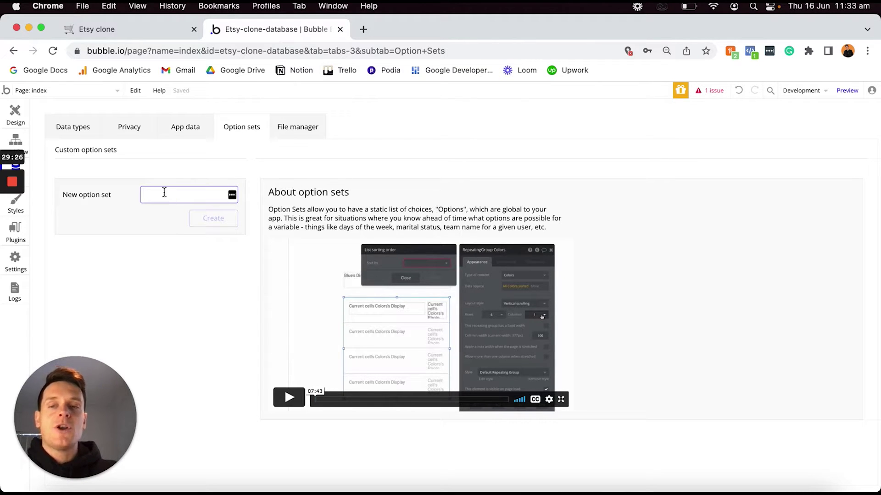
{"action": "left_click", "coordinate": [78, 132]}
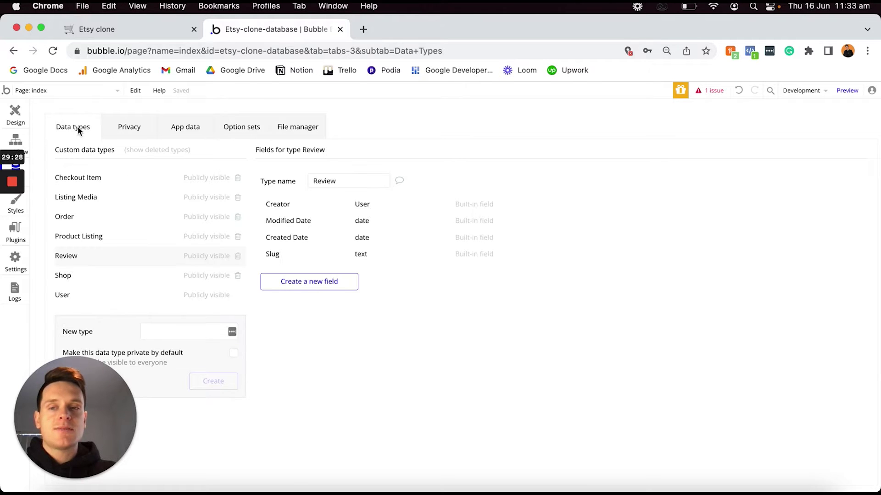
{"action": "left_click", "coordinate": [238, 131]}
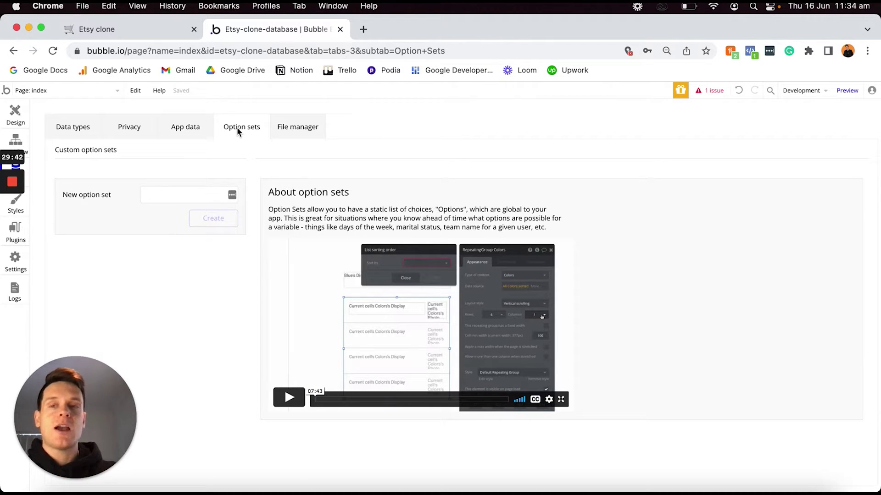
{"action": "left_click", "coordinate": [159, 29]}
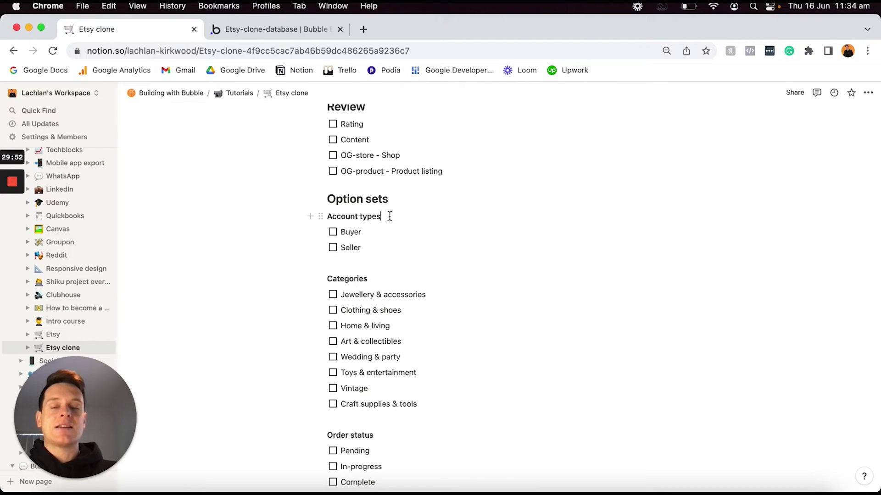
Select the Account types heading in the Notion plan and return to Bubble's Option sets tab.
{"action": "triple_click", "coordinate": [389, 216]}
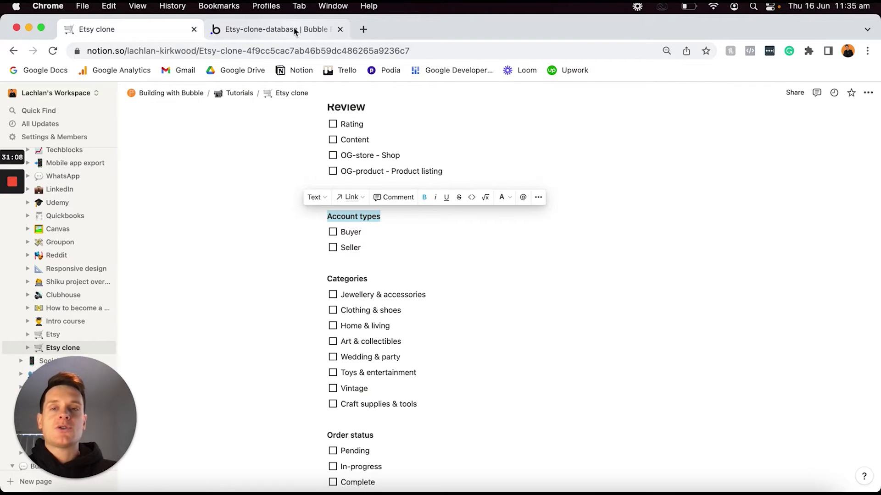
{"action": "left_click", "coordinate": [294, 29]}
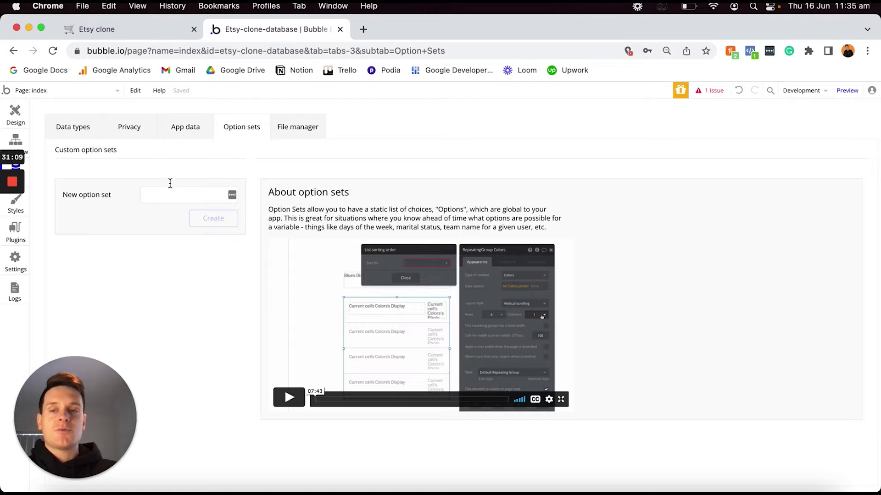
Create a new option set named 'Account types'.
{"action": "left_click", "coordinate": [167, 195]}
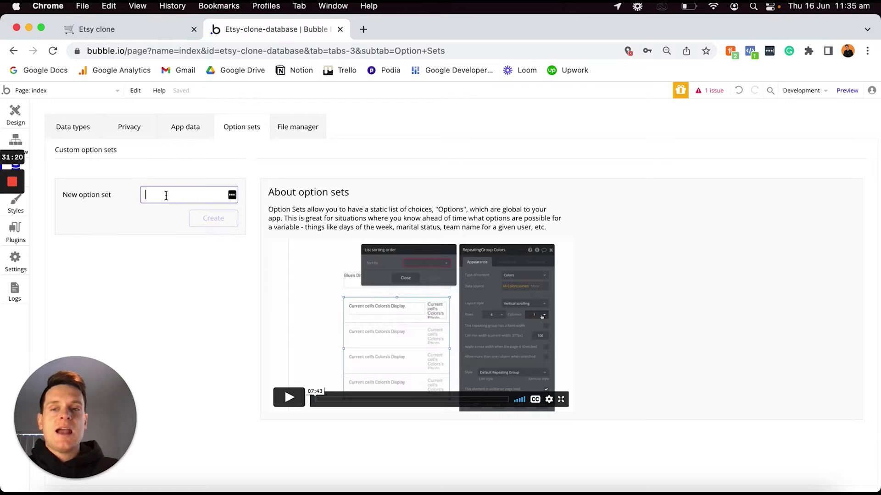
{"action": "type", "text": "Account types"}
{"action": "key", "text": "Return"}
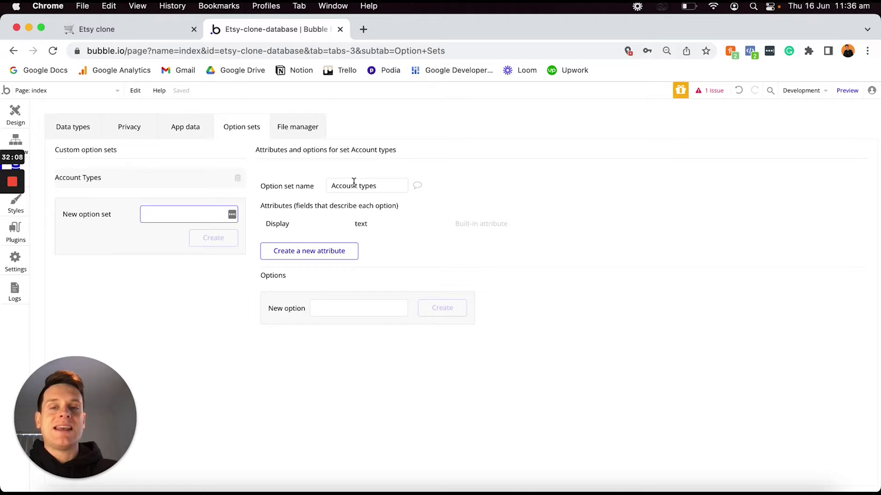
Add the options Buyer and Seller to Account types.
{"action": "left_click", "coordinate": [330, 308]}
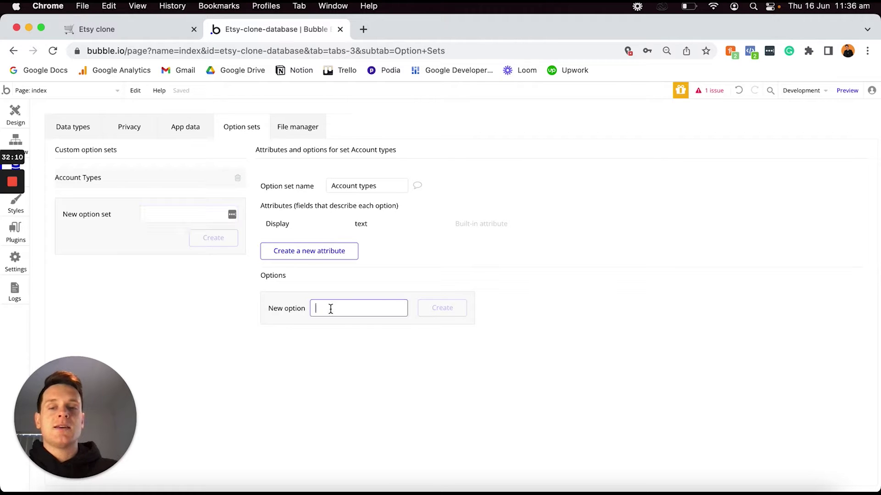
{"action": "type", "text": "Buyer"}
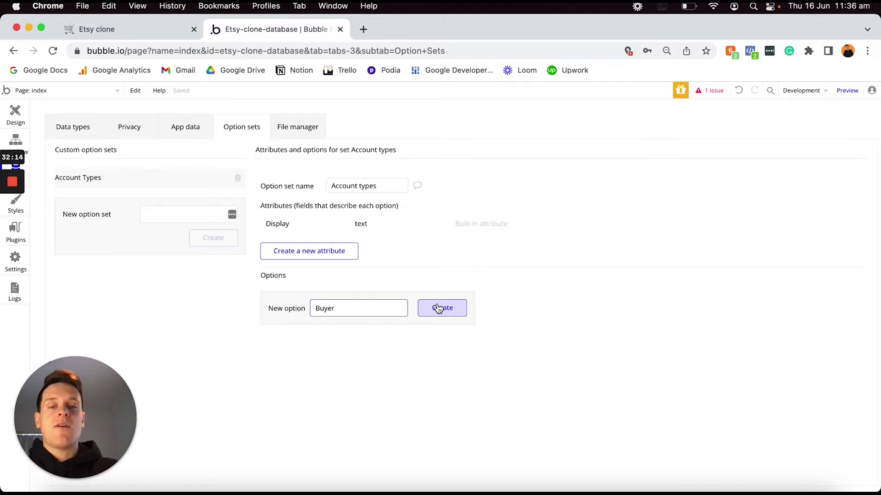
{"action": "left_click", "coordinate": [438, 308]}
{"action": "left_click", "coordinate": [357, 326]}
{"action": "type", "text": "Seller"}
{"action": "key", "text": "Return"}
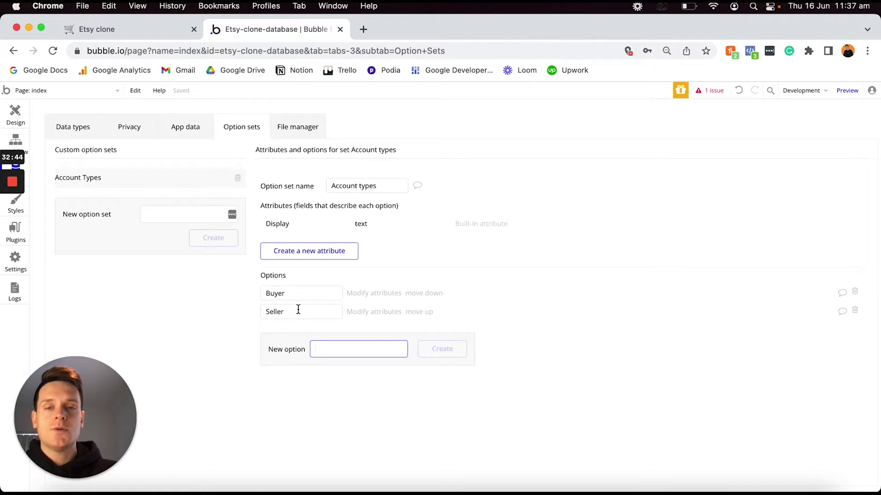
{"action": "left_click", "coordinate": [166, 29]}
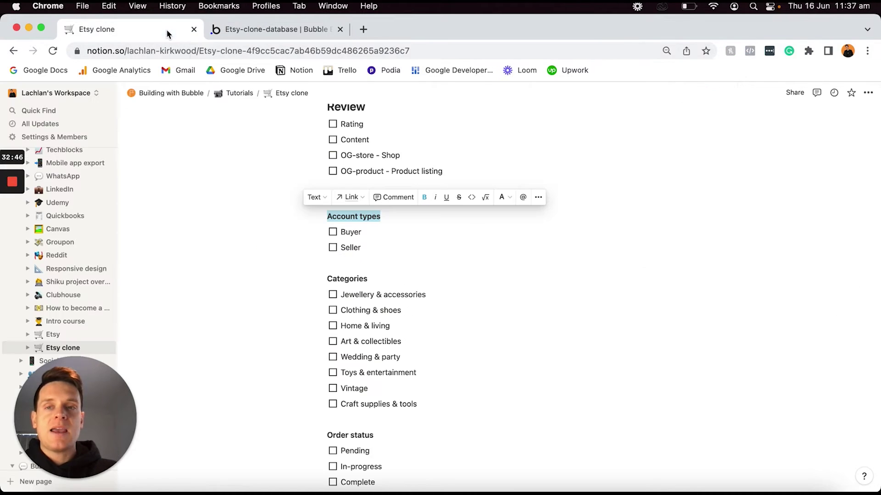
Pick the Categories heading in Notion and create a 'Categories' option set in Bubble.
{"action": "left_click", "coordinate": [377, 281]}
{"action": "double_click", "coordinate": [378, 280]}
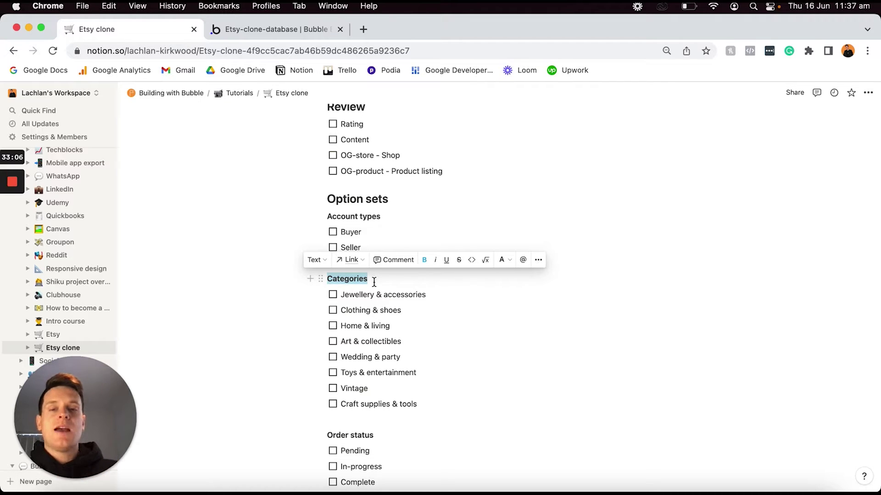
{"action": "left_click", "coordinate": [305, 27]}
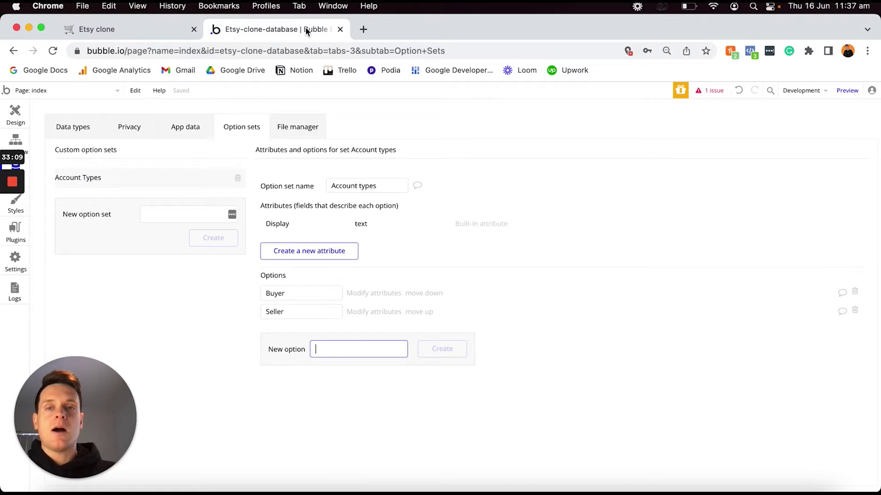
{"action": "left_click", "coordinate": [151, 215]}
{"action": "type", "text": "Categories"}
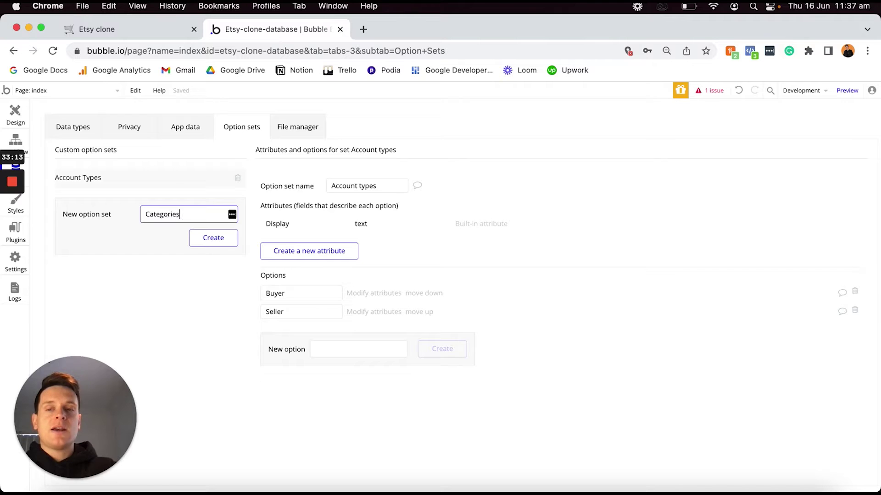
{"action": "key", "text": "Return"}
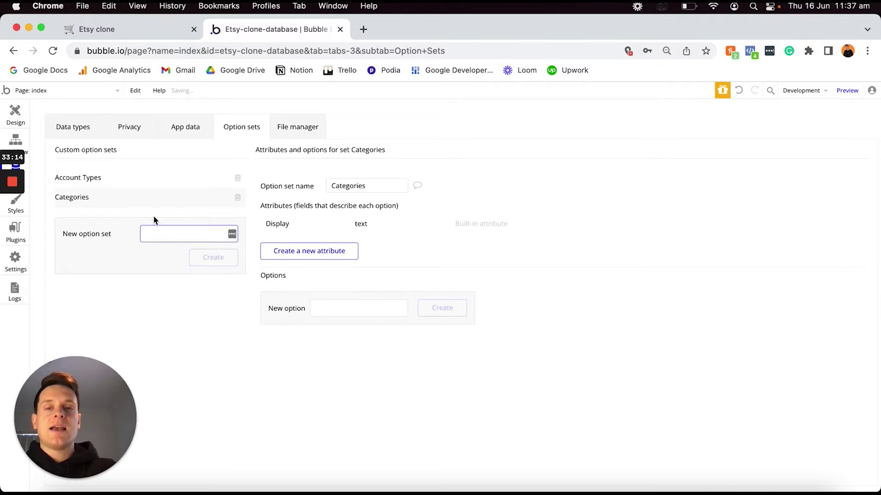
{"action": "left_click", "coordinate": [322, 308]}
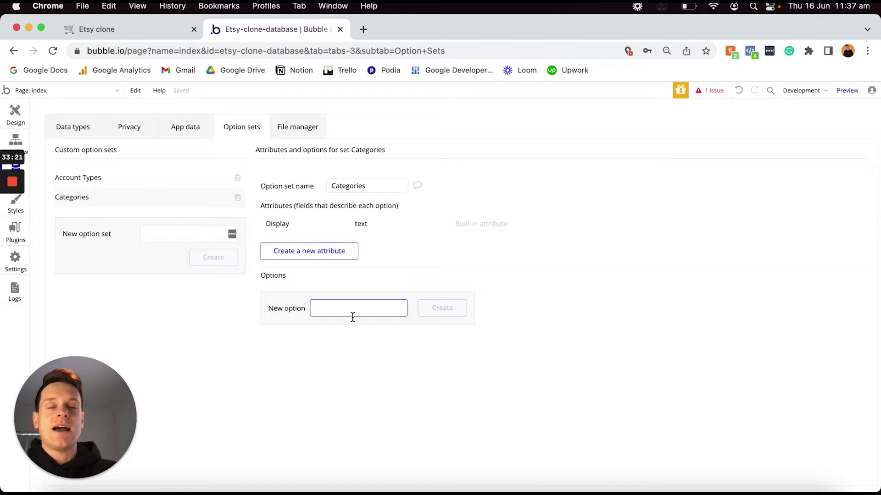
Copy 'Jewellery & accessories' from the Notion list and add it as a Categories option.
{"action": "left_click", "coordinate": [153, 25]}
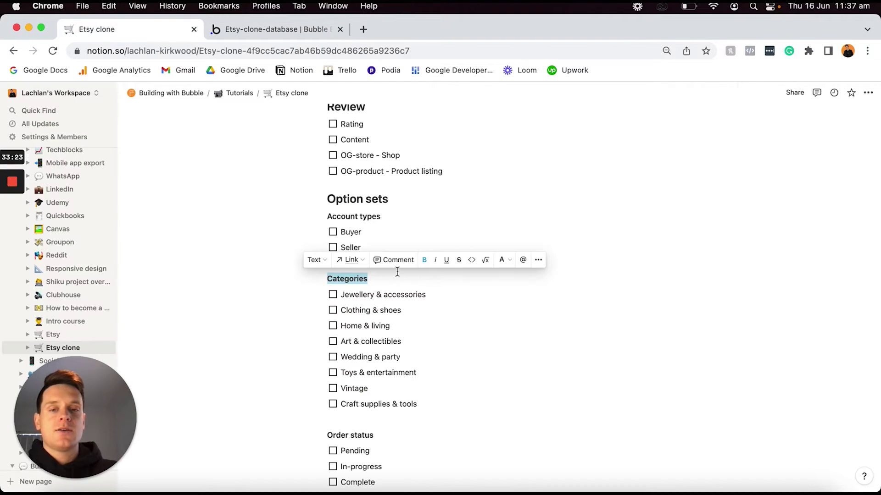
{"action": "triple_click", "coordinate": [427, 295]}
{"action": "key", "text": "cmd+c"}
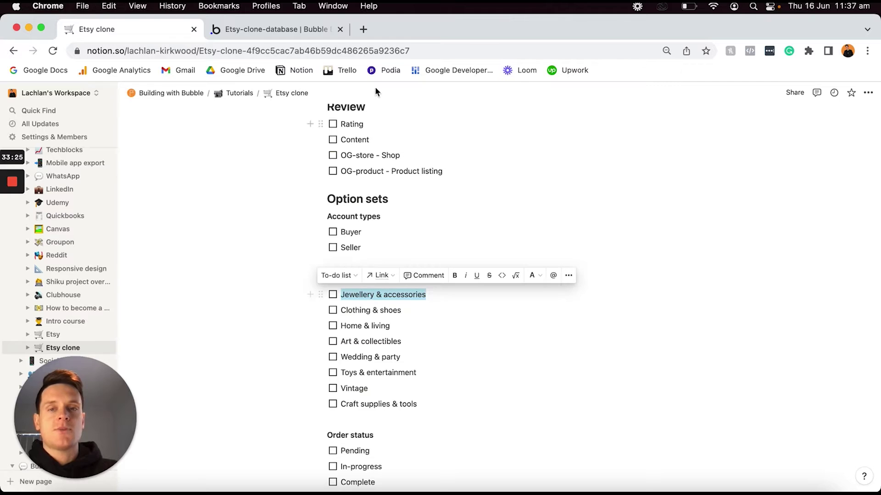
{"action": "left_click", "coordinate": [321, 30]}
{"action": "key", "text": "cmd+v"}
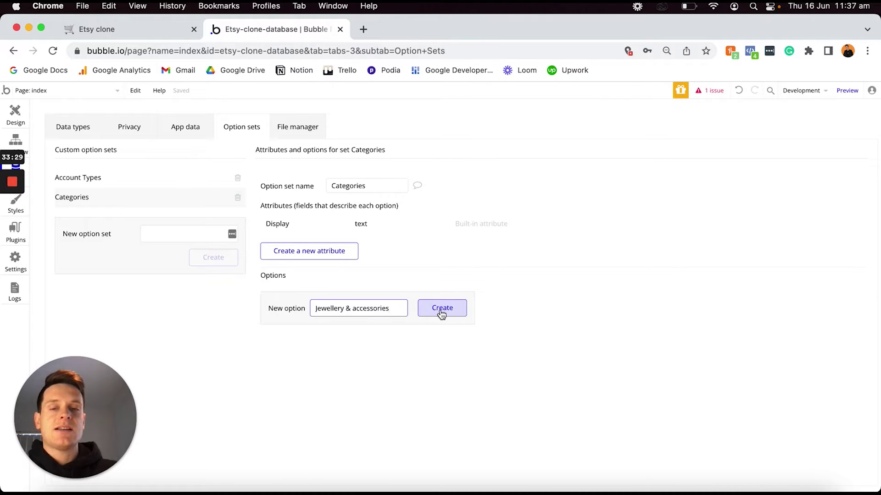
{"action": "left_click", "coordinate": [440, 312]}
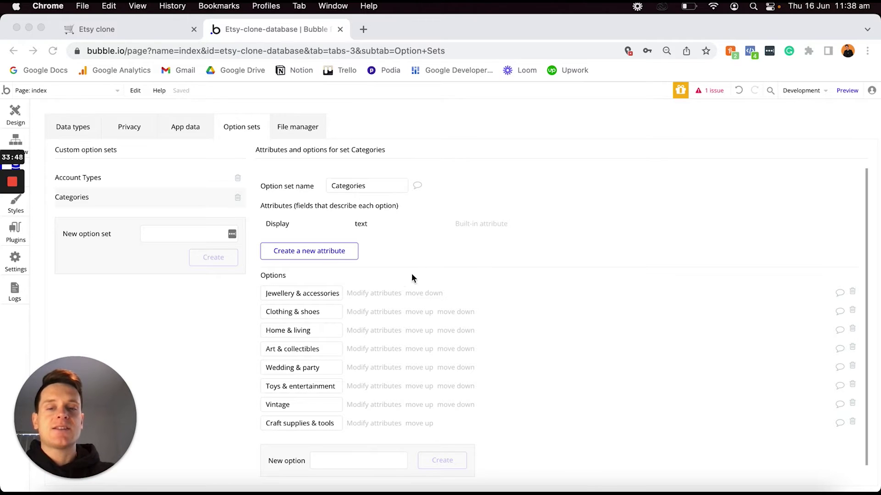
{"action": "left_click", "coordinate": [510, 279]}
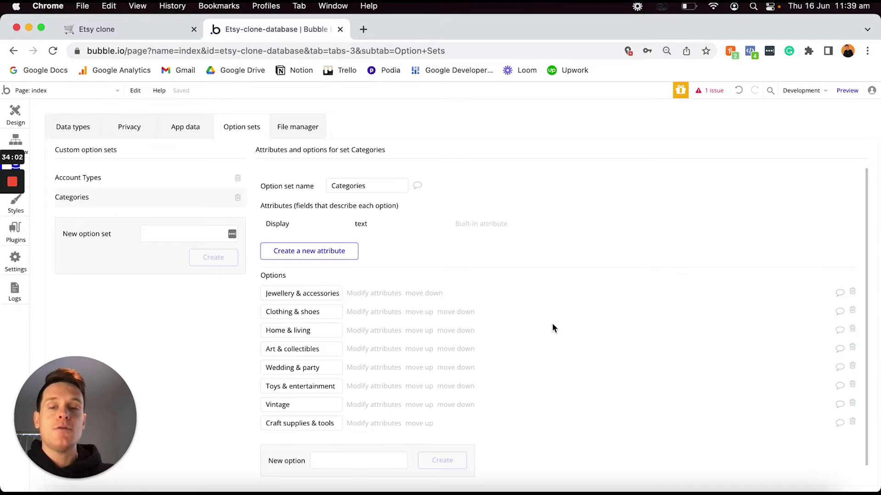
{"action": "left_click", "coordinate": [145, 24]}
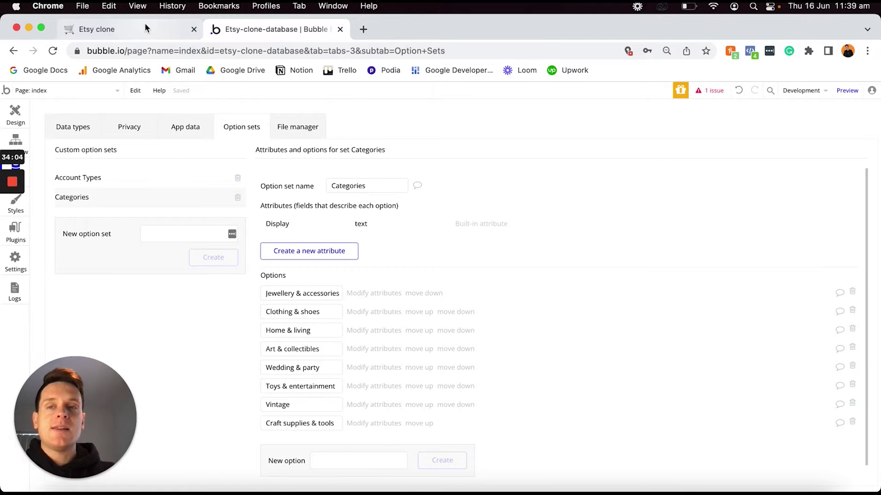
{"action": "scroll", "coordinate": [357, 284], "scroll_direction": "down", "scroll_amount": 2}
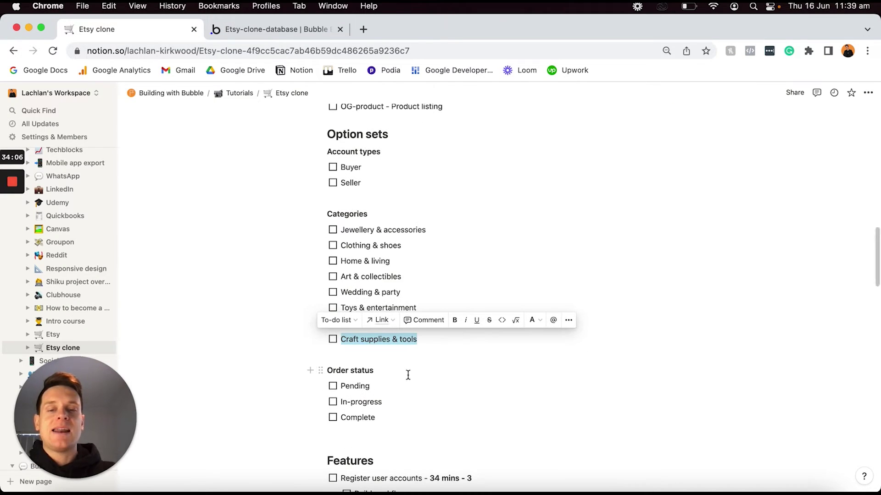
{"action": "triple_click", "coordinate": [408, 374]}
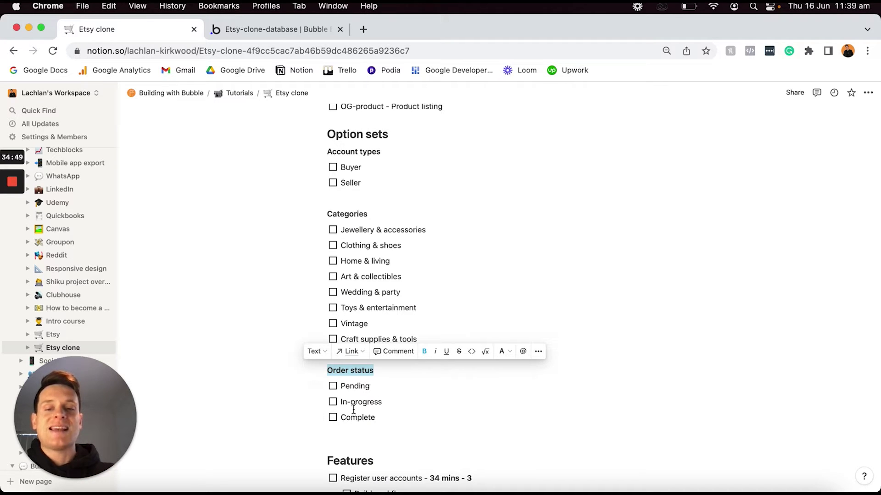
{"action": "left_click", "coordinate": [265, 29]}
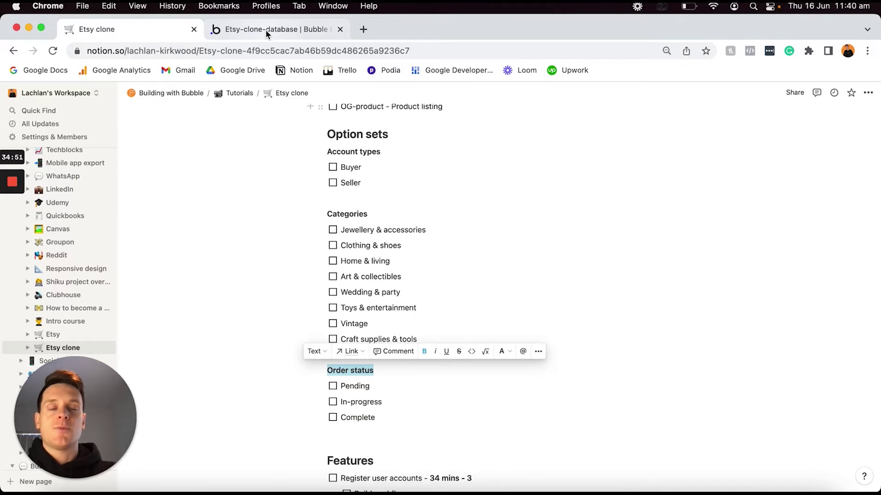
Create a new option set named 'Order status'.
{"action": "left_click", "coordinate": [181, 232]}
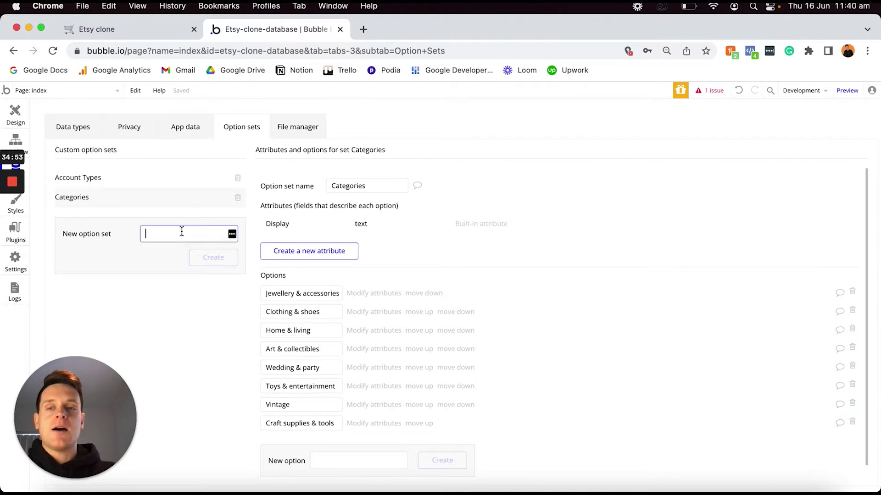
{"action": "type", "text": "Order"}
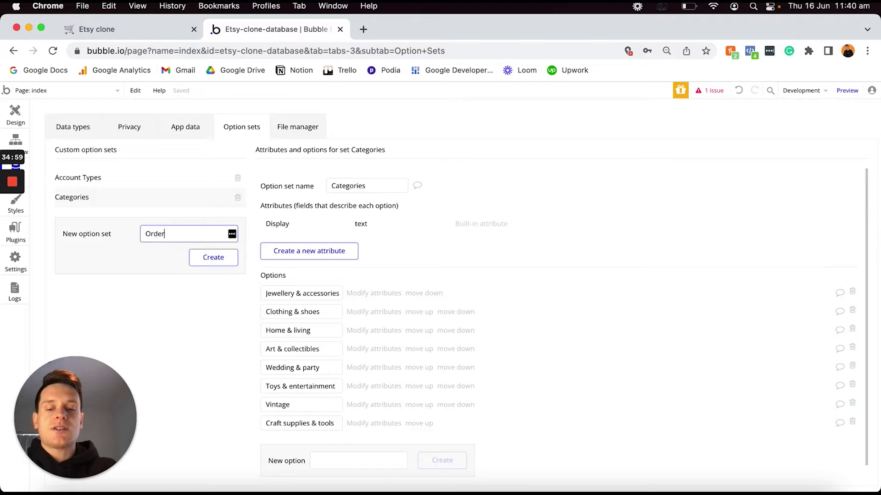
{"action": "type", "text": " status"}
{"action": "key", "text": "Return"}
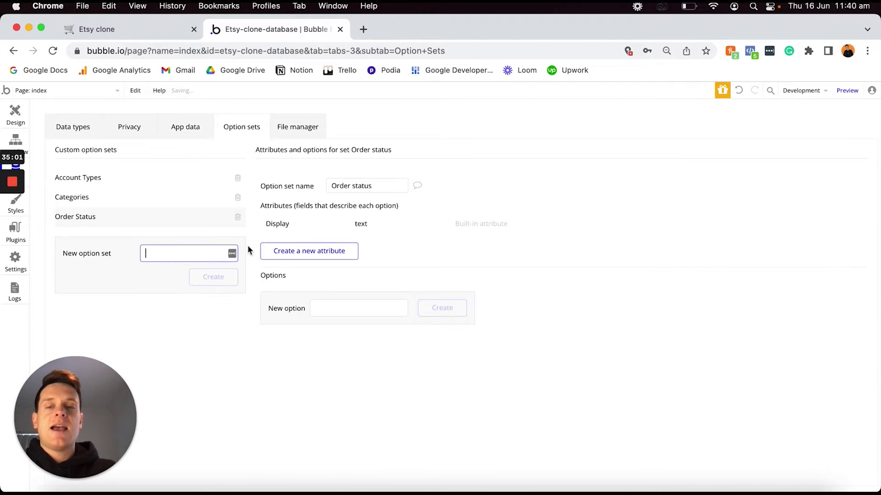
Add the options Pending, In-progress and Complete to Order status.
{"action": "left_click", "coordinate": [341, 308]}
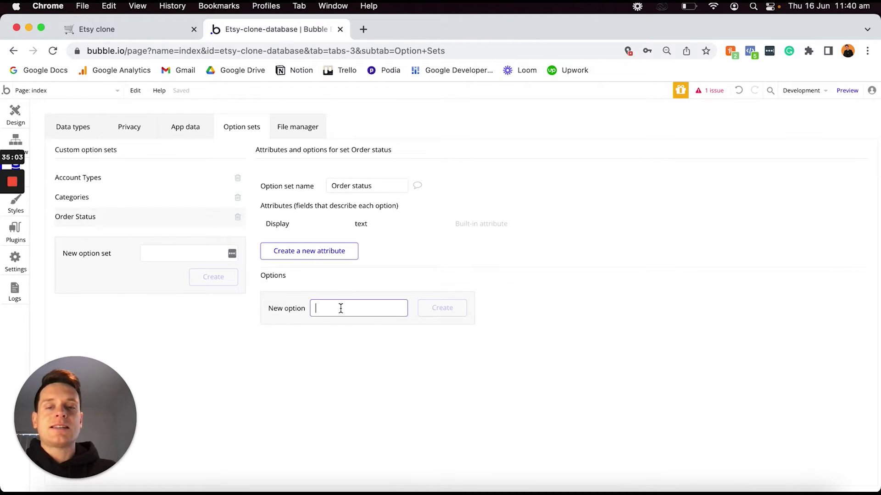
{"action": "type", "text": "Pending"}
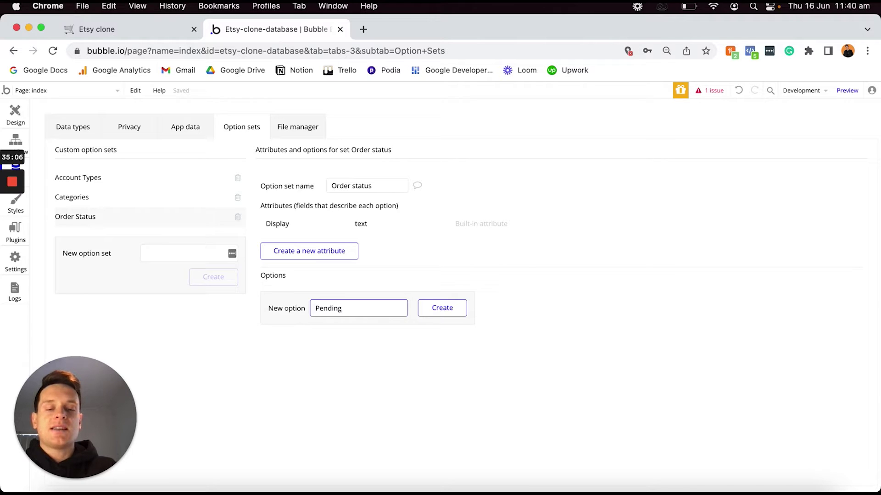
{"action": "key", "text": "Return"}
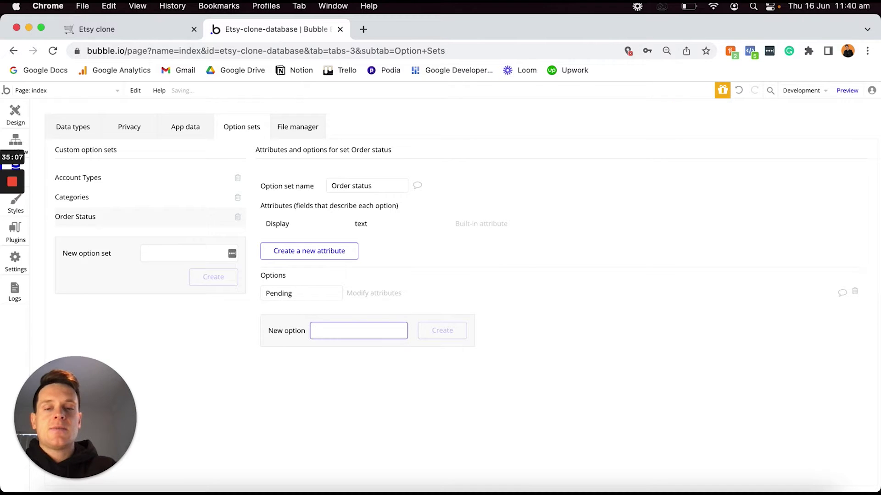
{"action": "type", "text": "In-prog"}
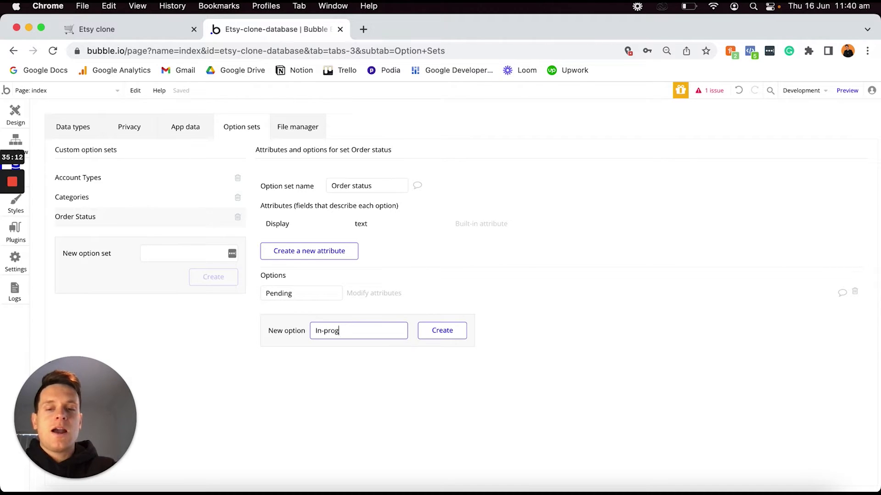
{"action": "type", "text": "ress"}
{"action": "key", "text": "Return"}
{"action": "type", "text": "Comp"}
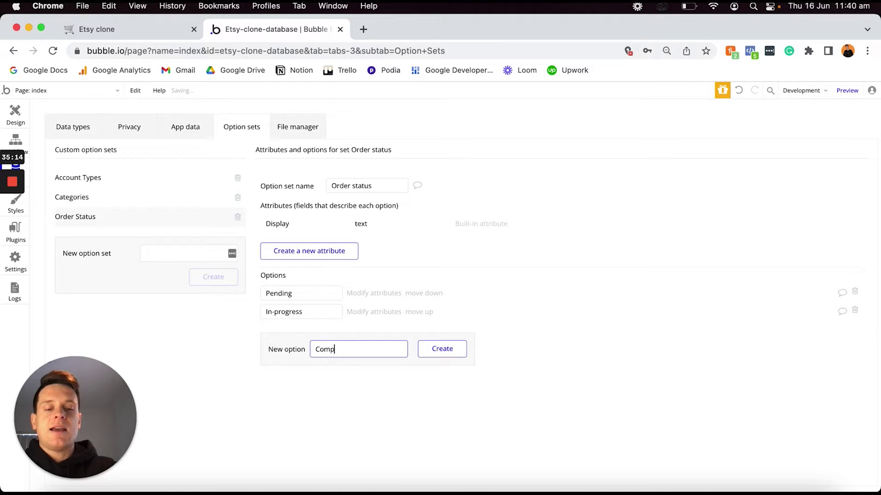
{"action": "type", "text": "letet"}
{"action": "key", "text": "Return"}
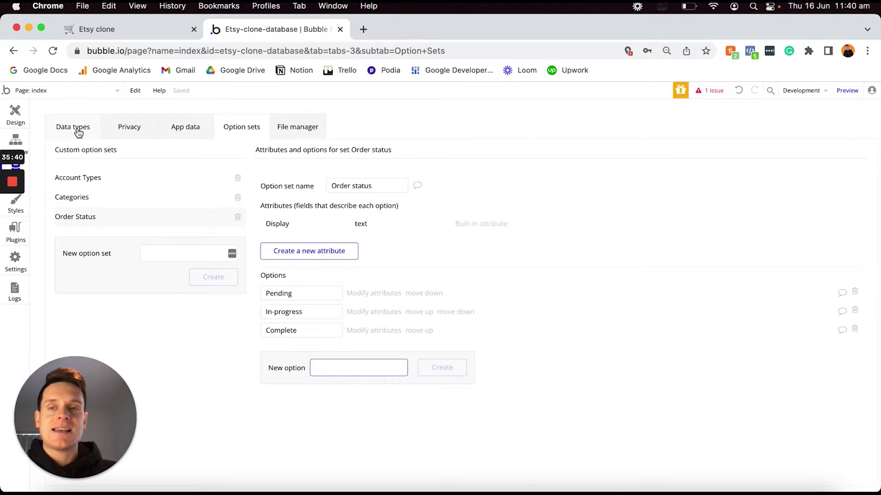
{"action": "left_click", "coordinate": [143, 31]}
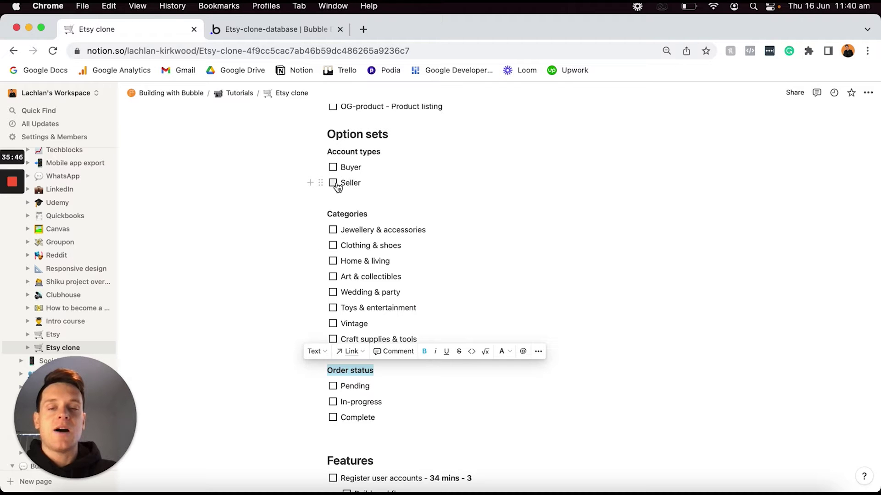
Check off all Option sets to-dos from Buyer through Complete in the Notion plan.
{"action": "scroll", "coordinate": [337, 186], "scroll_direction": "up", "scroll_amount": 20}
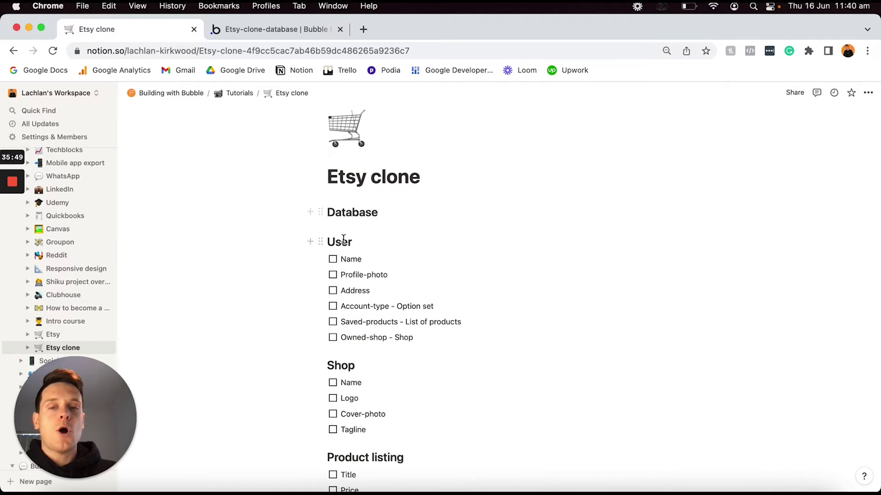
{"action": "scroll", "coordinate": [362, 314], "scroll_direction": "down", "scroll_amount": 10}
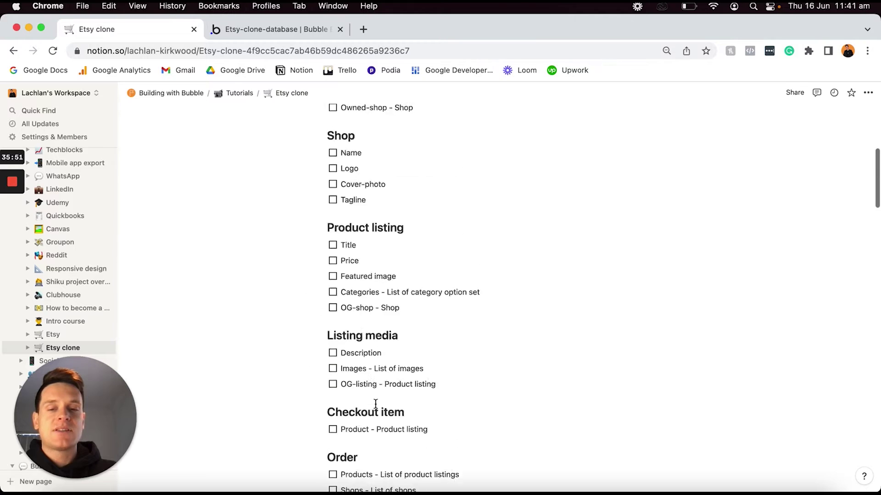
{"action": "scroll", "coordinate": [362, 344], "scroll_direction": "down", "scroll_amount": 10}
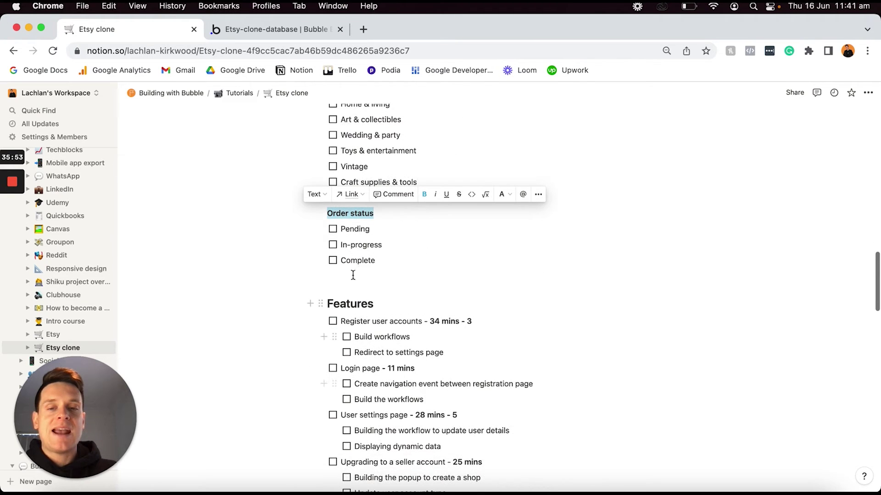
{"action": "scroll", "coordinate": [355, 274], "scroll_direction": "up", "scroll_amount": 5}
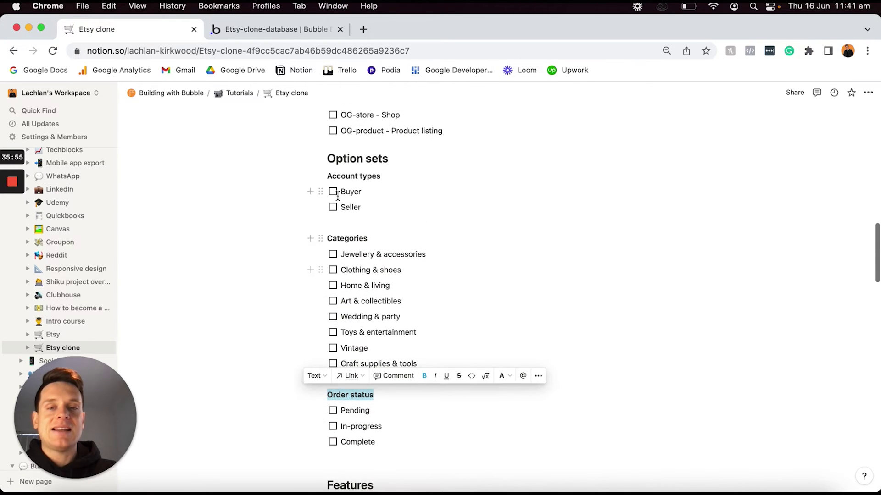
{"action": "left_click", "coordinate": [367, 192]}
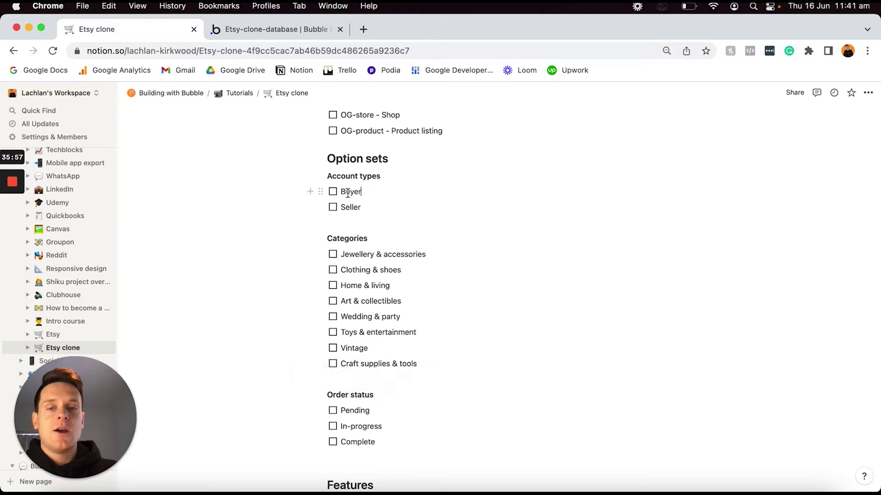
{"action": "left_click_drag", "start_coordinate": [343, 191], "coordinate": [361, 436]}
{"action": "key", "text": "super+Return"}
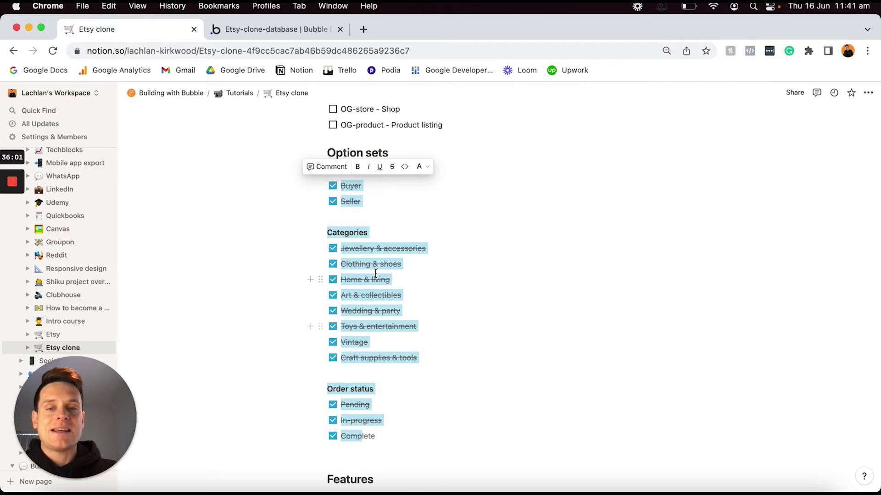
{"action": "scroll", "coordinate": [376, 273], "scroll_direction": "up", "scroll_amount": 15}
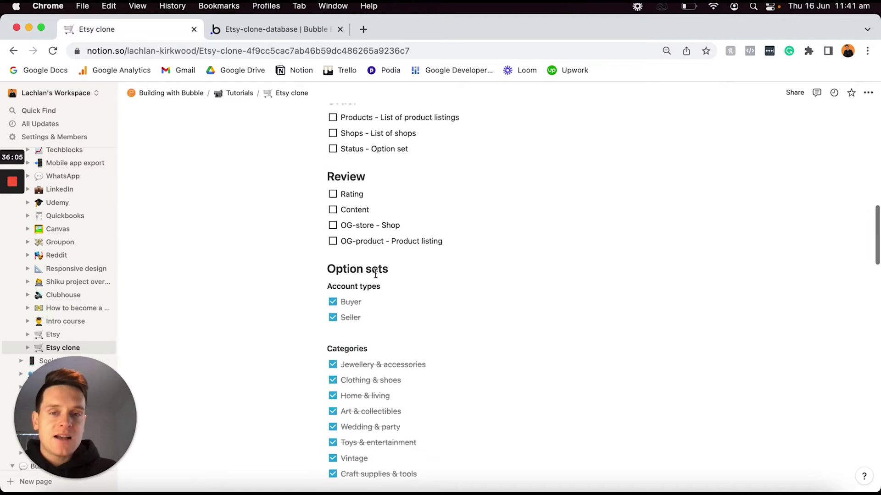
{"action": "scroll", "coordinate": [375, 273], "scroll_direction": "up", "scroll_amount": 5}
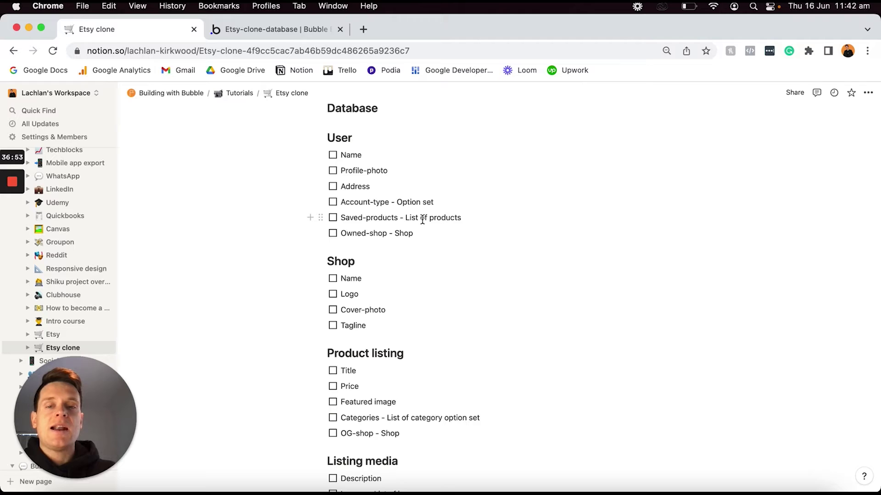
{"action": "scroll", "coordinate": [367, 364], "scroll_direction": "down", "scroll_amount": 2}
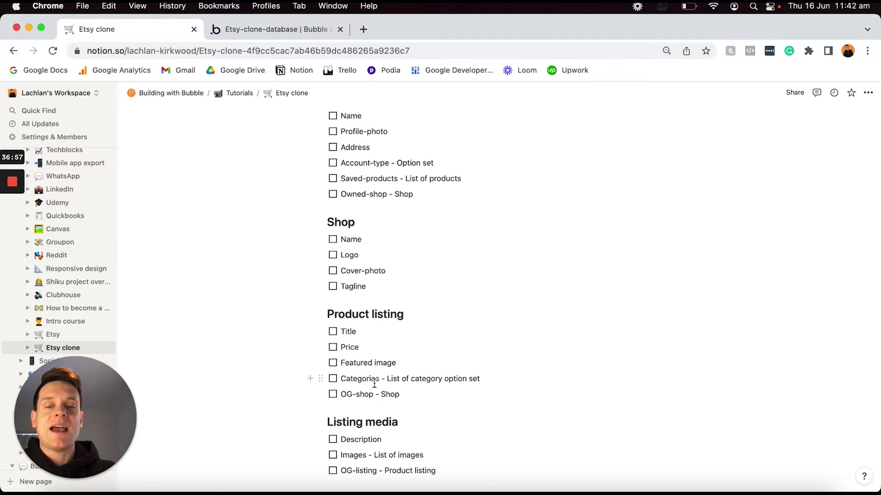
{"action": "triple_click", "coordinate": [404, 394]}
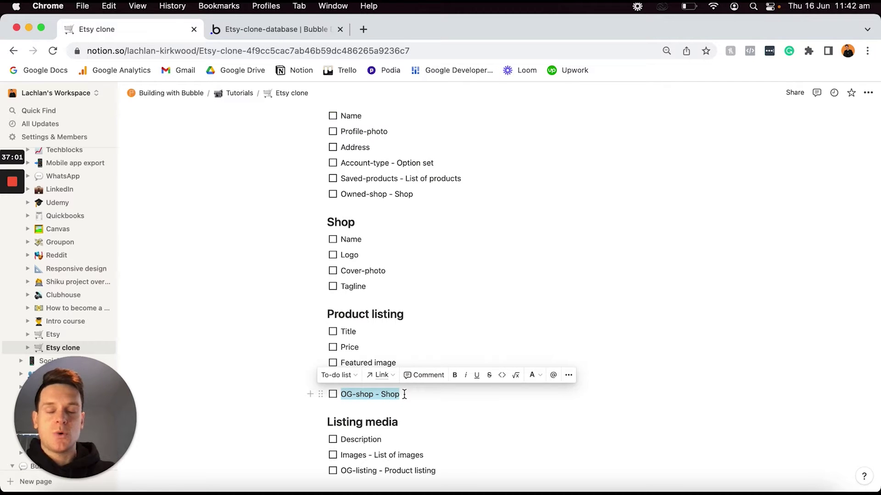
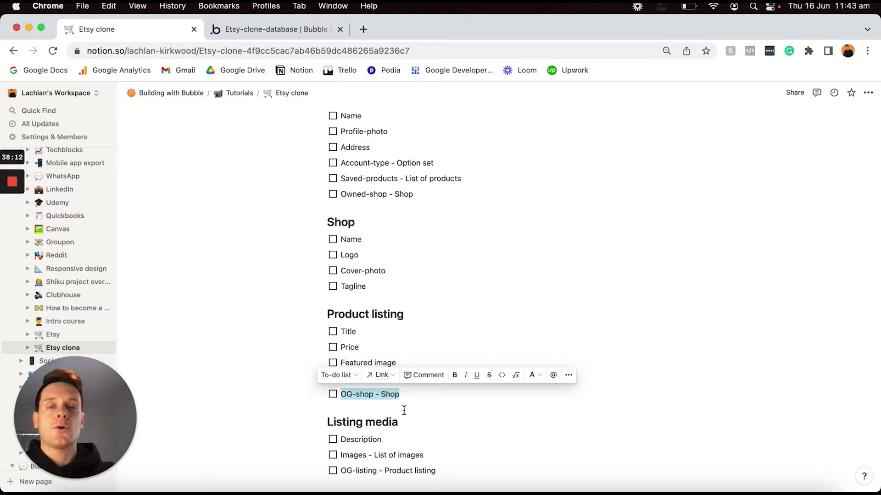
Select the User data type and create a text field named Name.
{"action": "scroll", "coordinate": [404, 409], "scroll_direction": "up", "scroll_amount": 5}
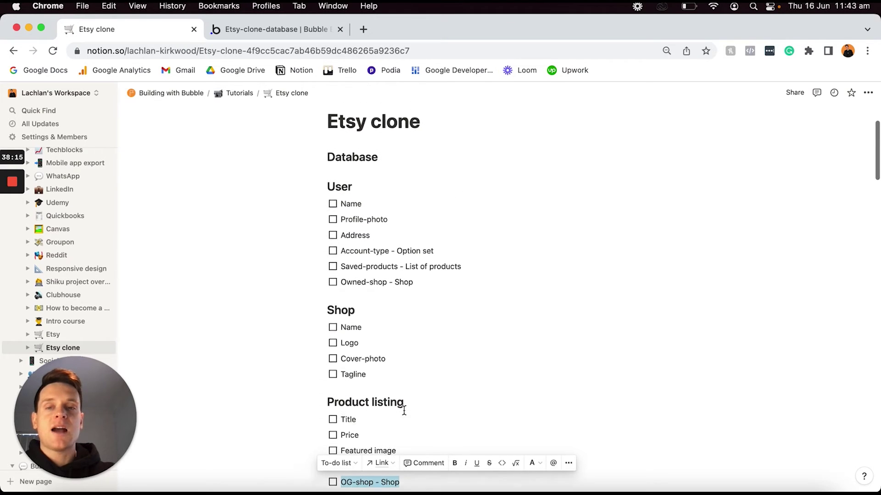
{"action": "left_click_drag", "start_coordinate": [432, 294], "coordinate": [334, 217]}
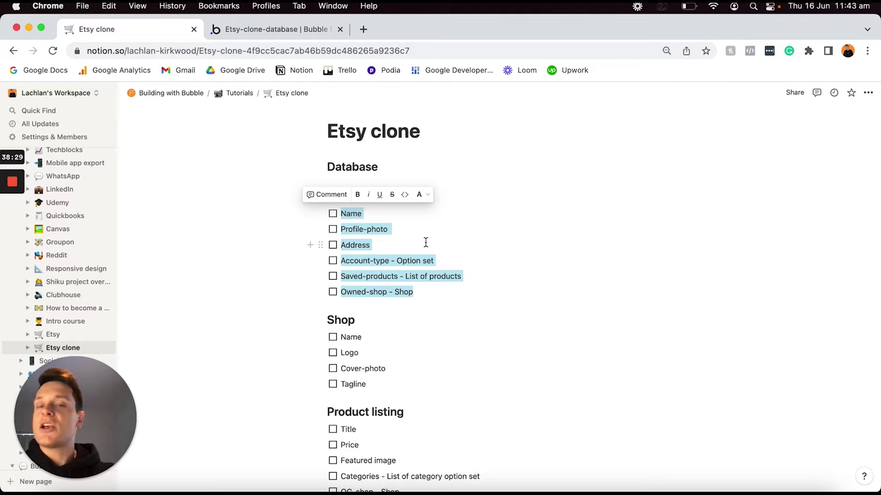
{"action": "left_click", "coordinate": [305, 29]}
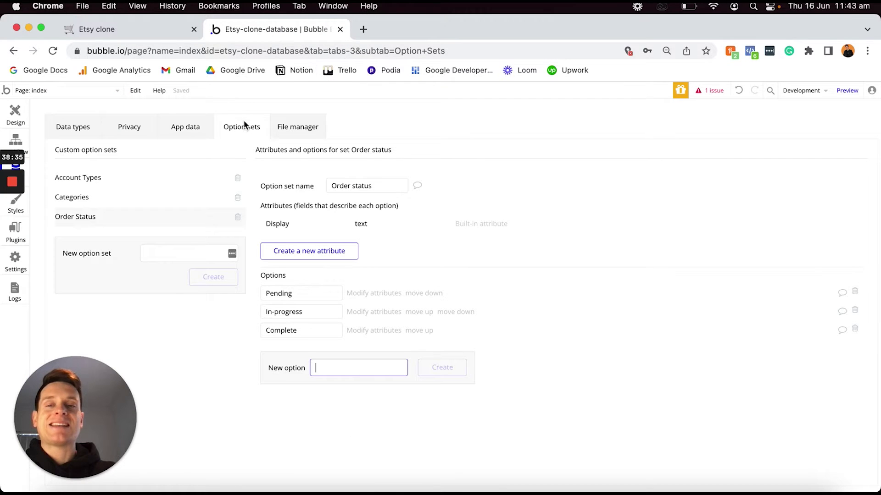
{"action": "left_click", "coordinate": [72, 129]}
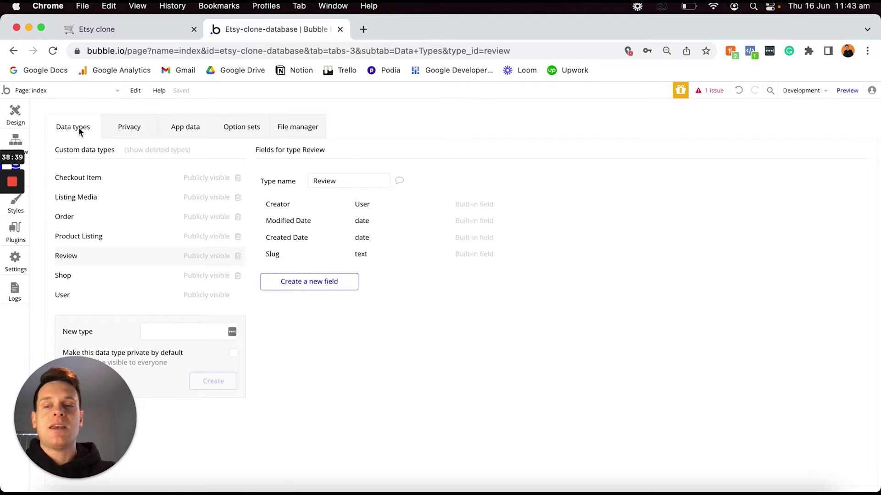
{"action": "left_click", "coordinate": [78, 298]}
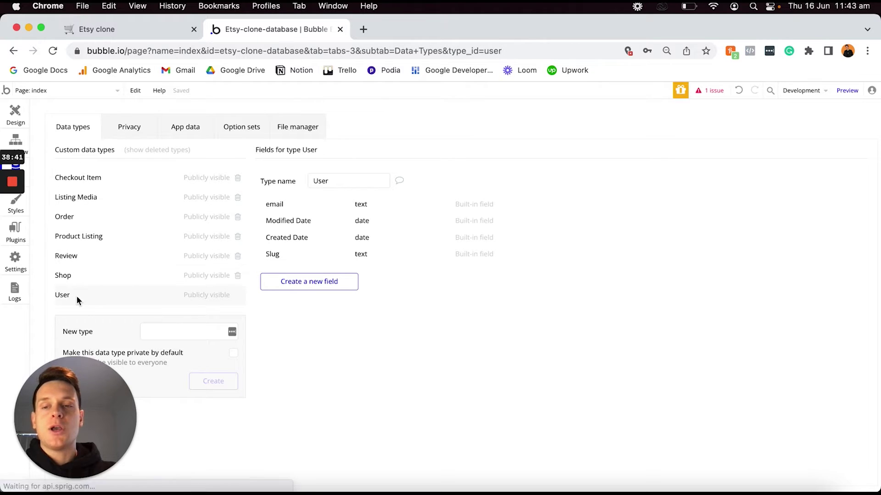
{"action": "left_click", "coordinate": [317, 283]}
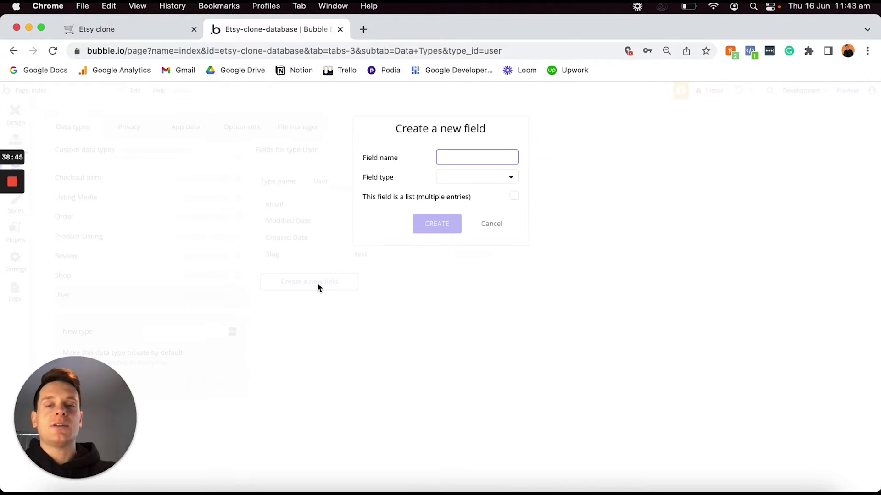
{"action": "type", "text": "Name"}
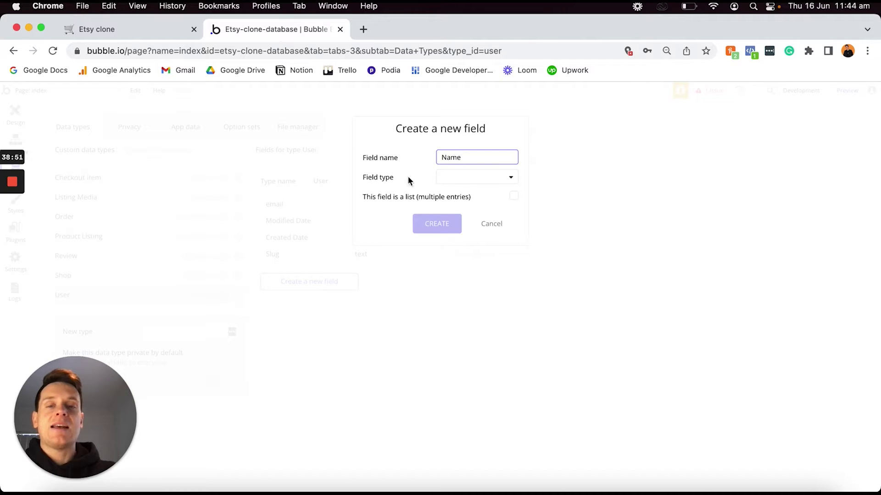
{"action": "left_click", "coordinate": [444, 177]}
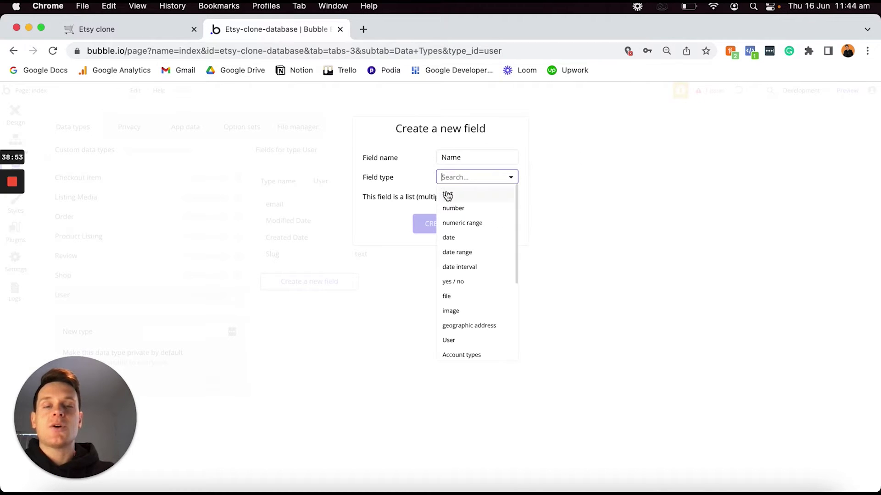
{"action": "left_click", "coordinate": [448, 196]}
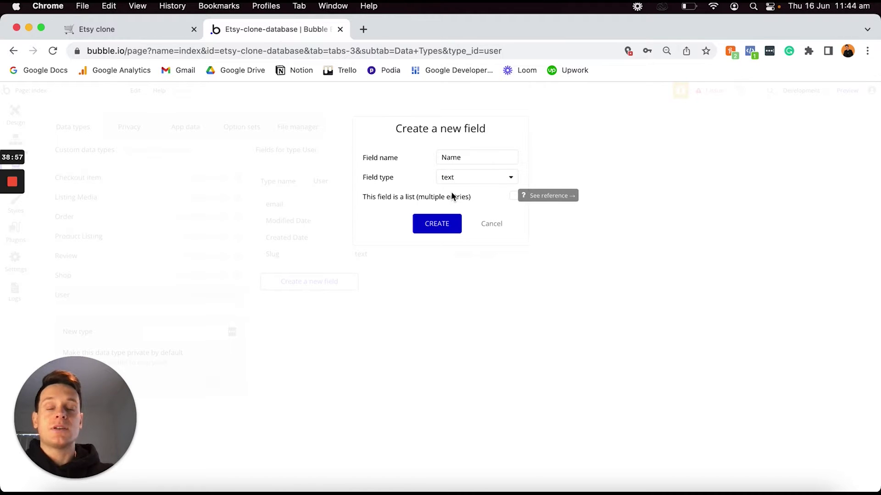
{"action": "left_click", "coordinate": [439, 228]}
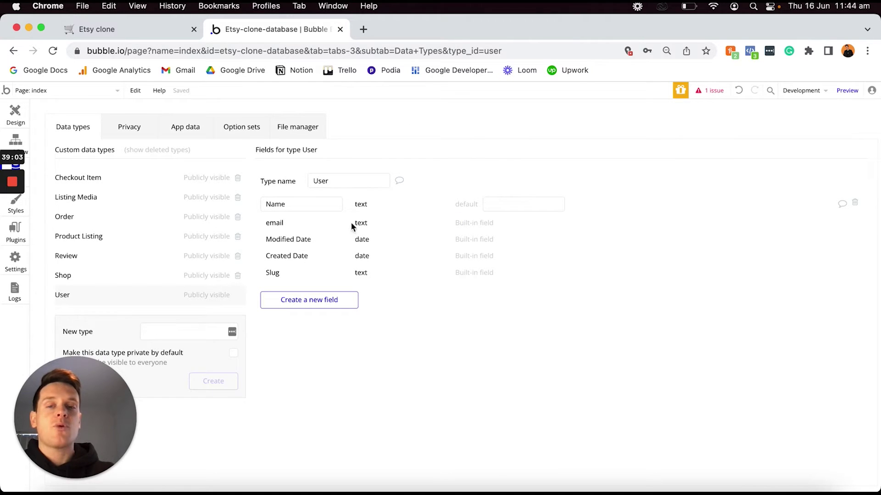
Add a Profile-photo field of type image to User.
{"action": "left_click", "coordinate": [312, 302]}
{"action": "type", "text": "Pro"}
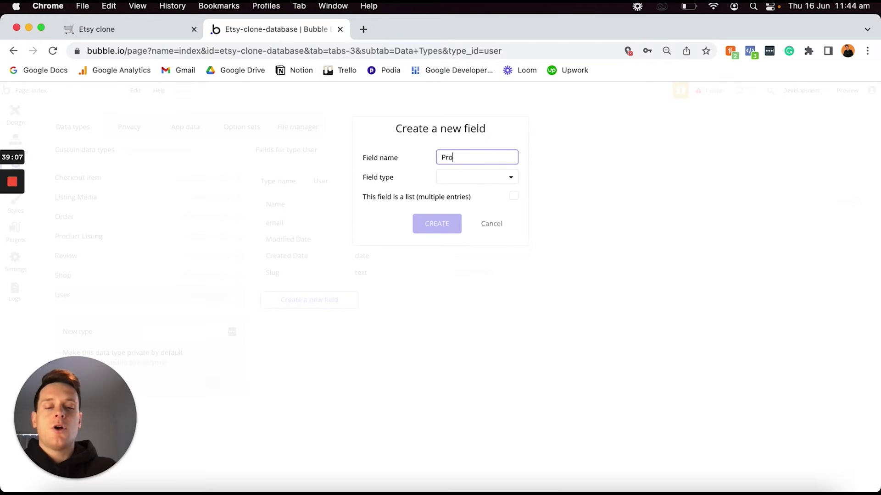
{"action": "type", "text": "file-photo"}
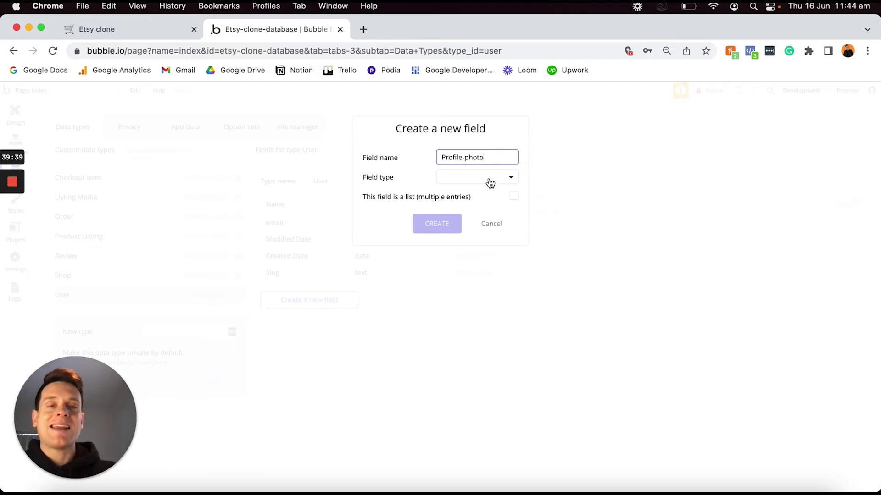
{"action": "left_click", "coordinate": [457, 180]}
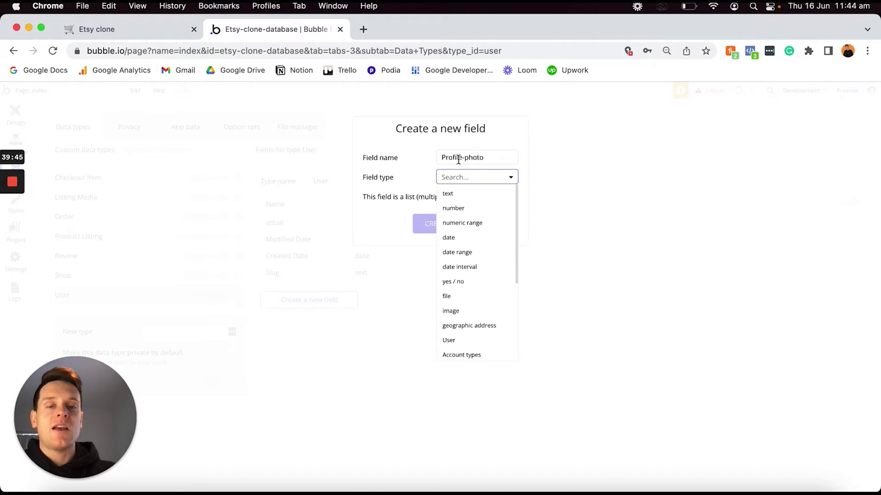
{"action": "left_click", "coordinate": [457, 311]}
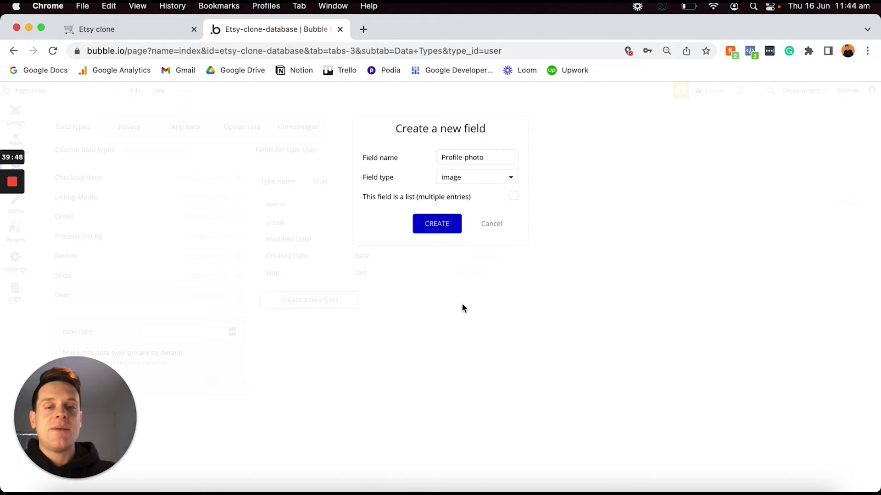
{"action": "left_click", "coordinate": [430, 224]}
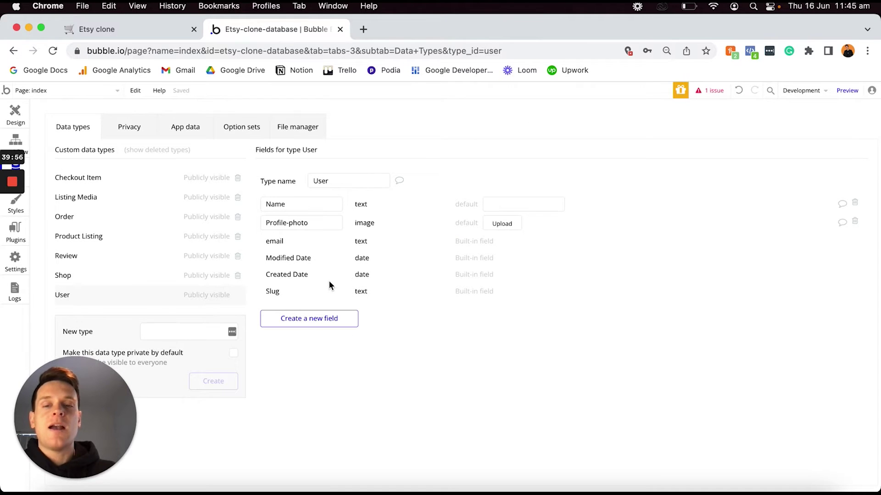
Add an Address field of type geographic address to User.
{"action": "left_click", "coordinate": [312, 320]}
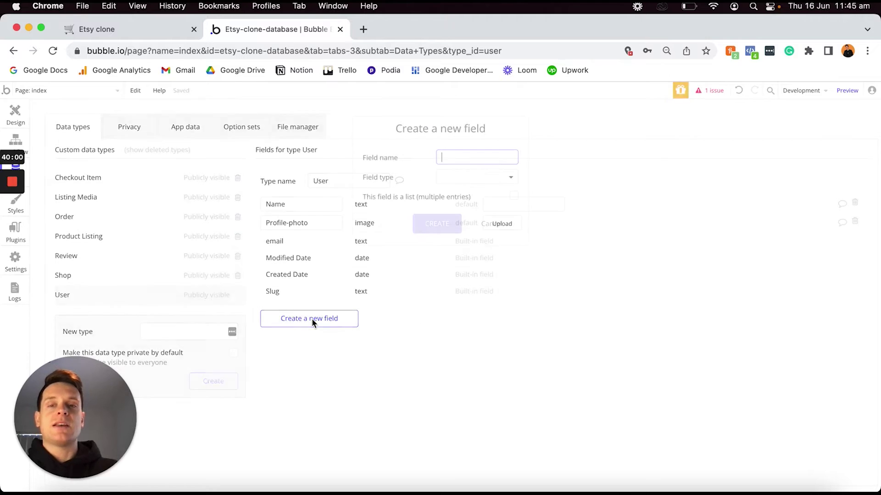
{"action": "type", "text": "Address"}
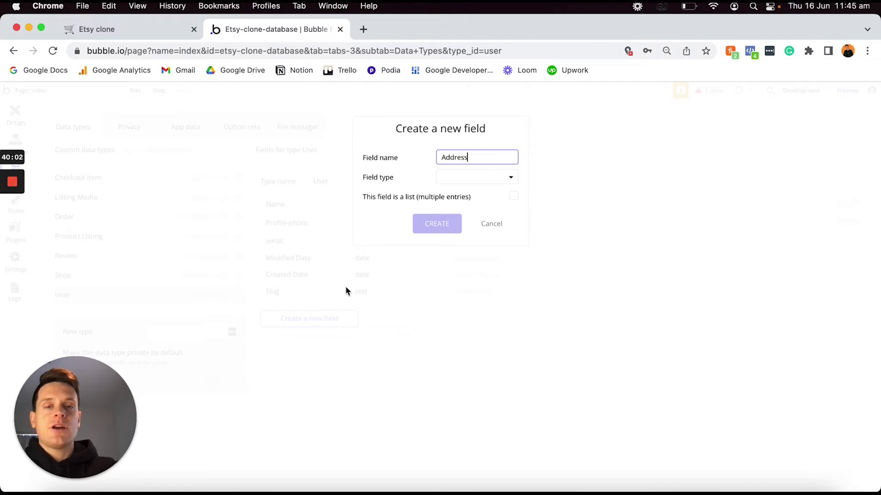
{"action": "left_click", "coordinate": [473, 177]}
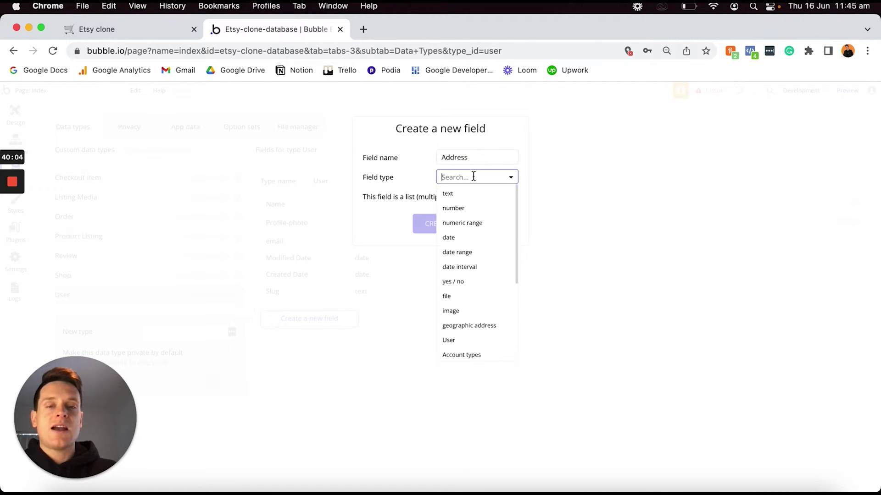
{"action": "left_click", "coordinate": [466, 327]}
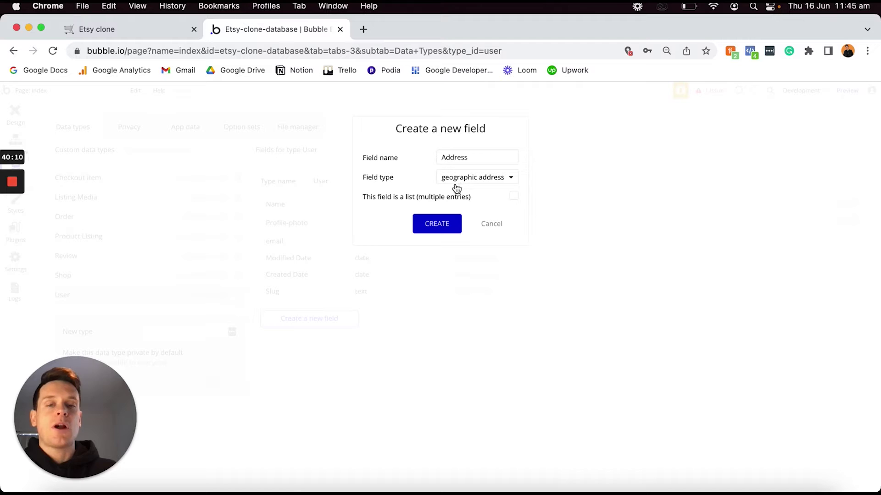
{"action": "left_click", "coordinate": [436, 227]}
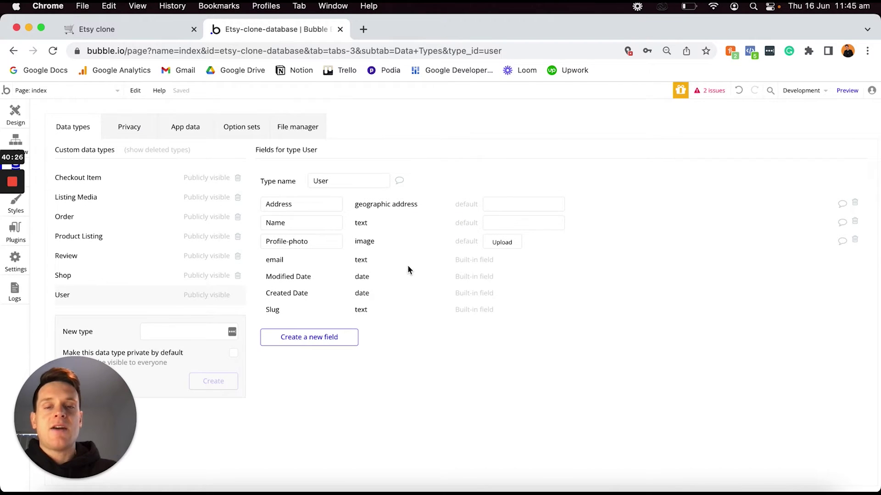
Create an Account-type field on User whose type is the Account types option set.
{"action": "left_click", "coordinate": [330, 338]}
{"action": "type", "text": "Account-"}
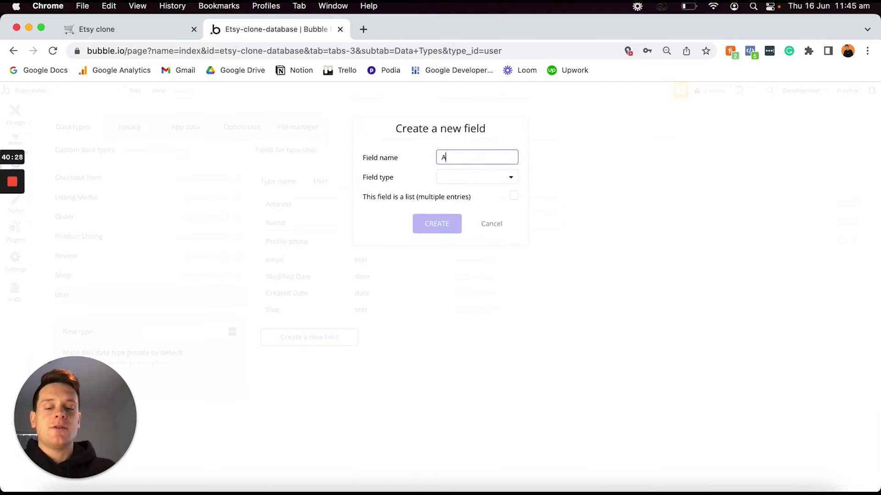
{"action": "type", "text": "type"}
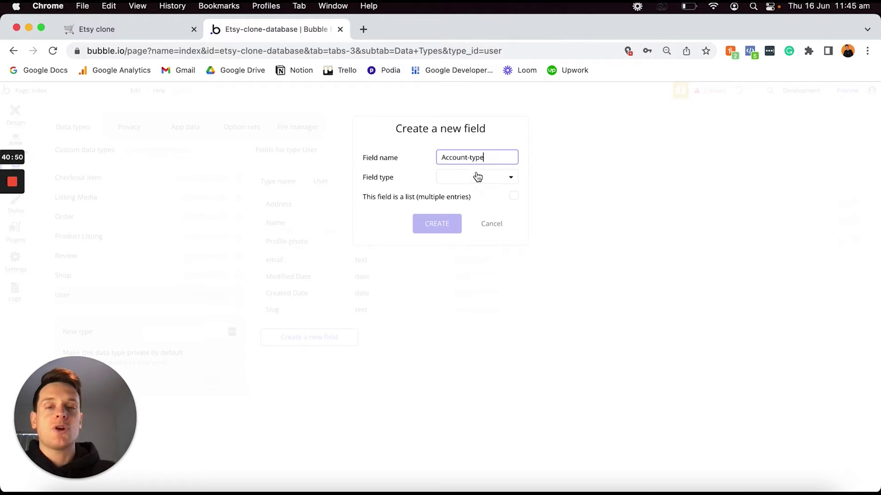
{"action": "left_click", "coordinate": [476, 177]}
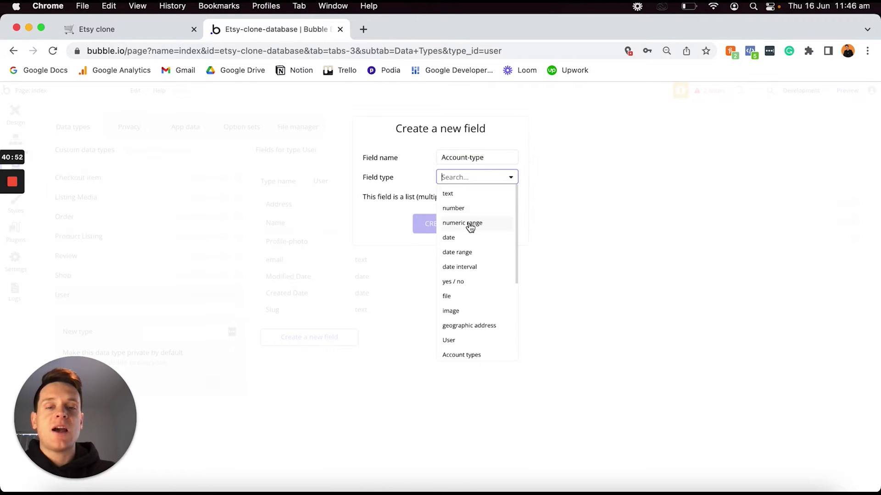
{"action": "scroll", "coordinate": [469, 228], "scroll_direction": "down", "scroll_amount": 3}
{"action": "scroll", "coordinate": [469, 228], "scroll_direction": "down", "scroll_amount": 3}
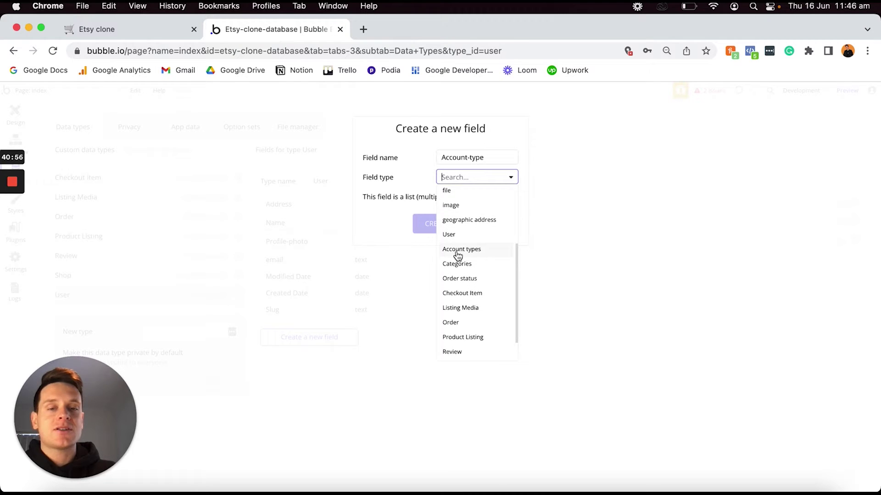
{"action": "left_click", "coordinate": [467, 250]}
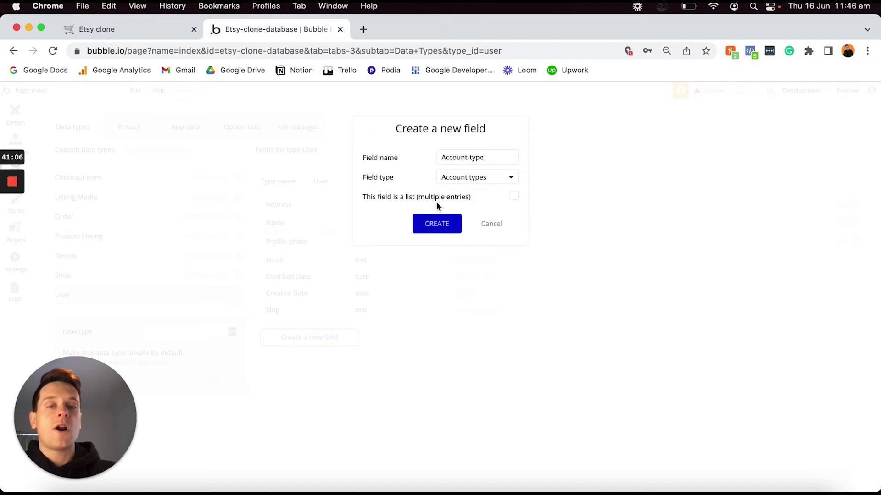
{"action": "left_click", "coordinate": [438, 227]}
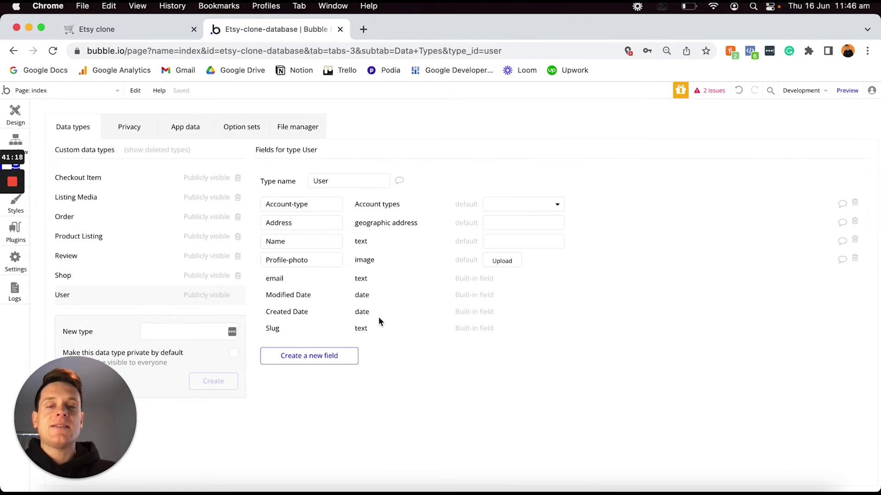
Create a Saved-products field on User of type Product Listing, marked as a list.
{"action": "left_click", "coordinate": [338, 360]}
{"action": "type", "text": "Saved-products"}
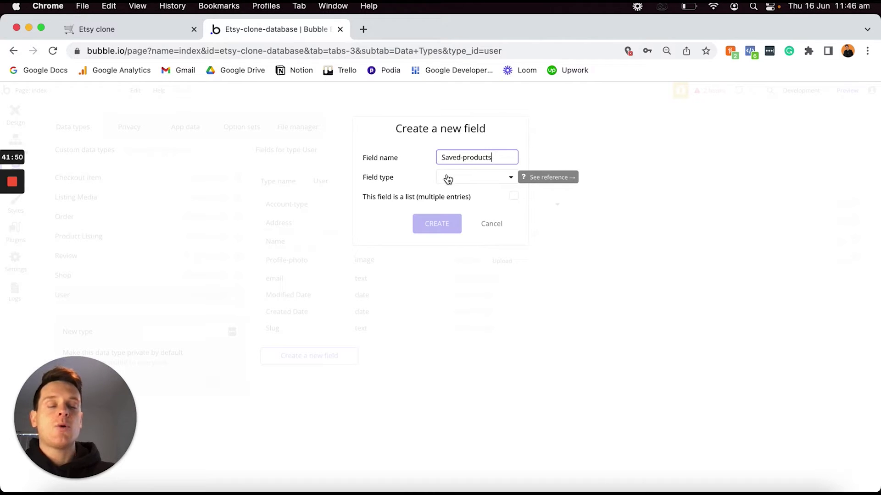
{"action": "left_click", "coordinate": [448, 178]}
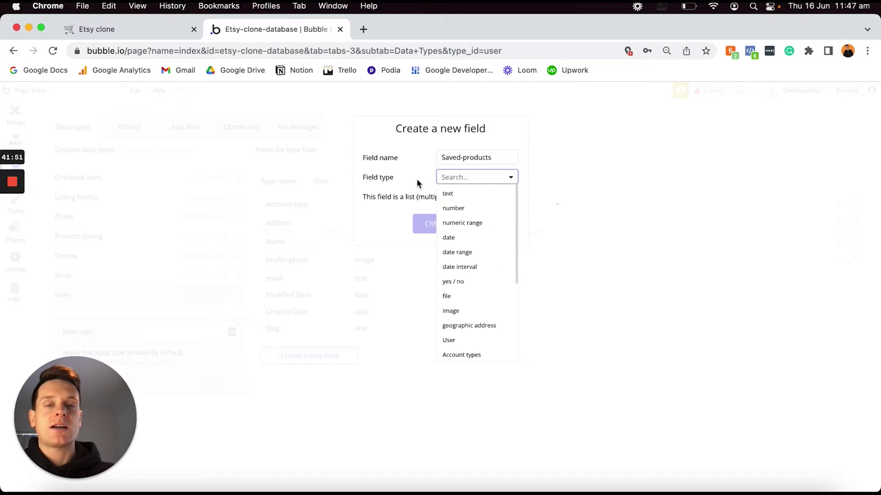
{"action": "scroll", "coordinate": [456, 239], "scroll_direction": "down", "scroll_amount": 4}
{"action": "scroll", "coordinate": [456, 239], "scroll_direction": "down", "scroll_amount": 2}
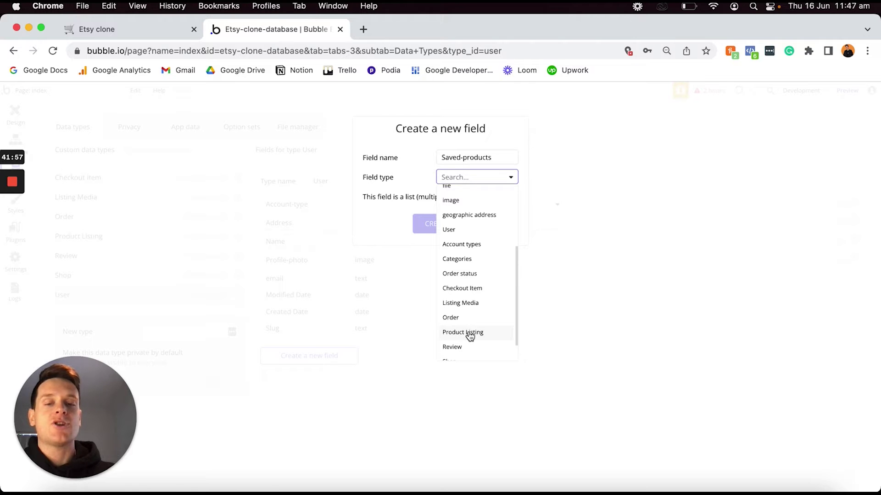
{"action": "left_click", "coordinate": [470, 336]}
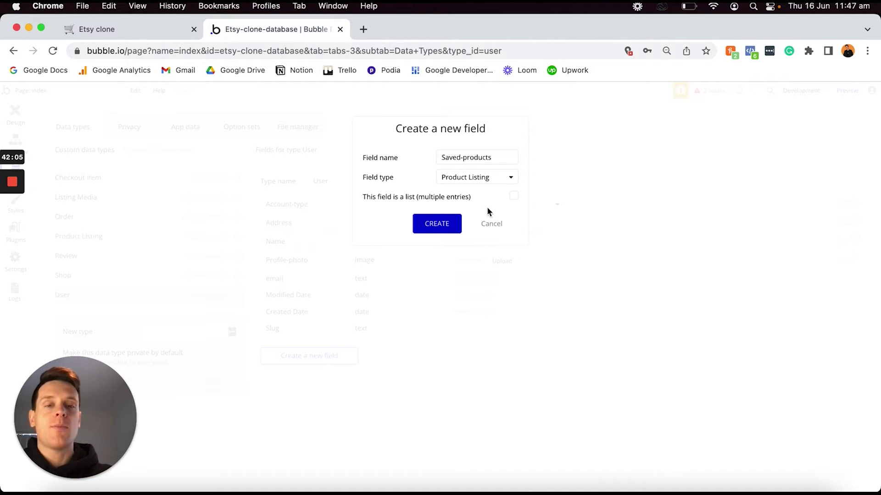
{"action": "left_click", "coordinate": [514, 197]}
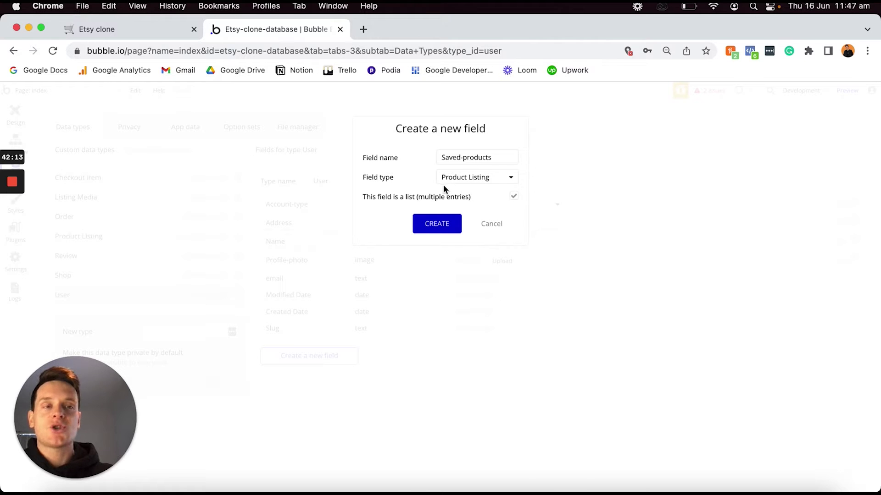
{"action": "left_click", "coordinate": [430, 225]}
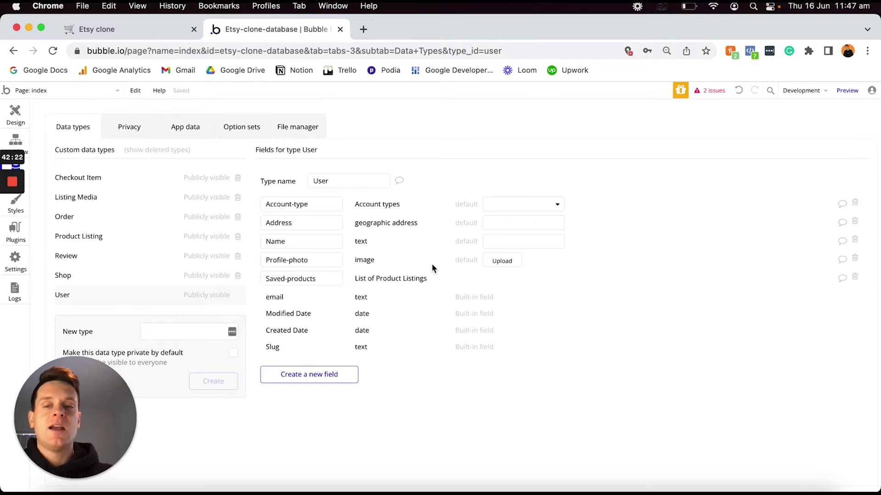
Create an Owned-shop field on User with Shop as its type.
{"action": "left_click", "coordinate": [309, 376]}
{"action": "type", "text": "Ow"}
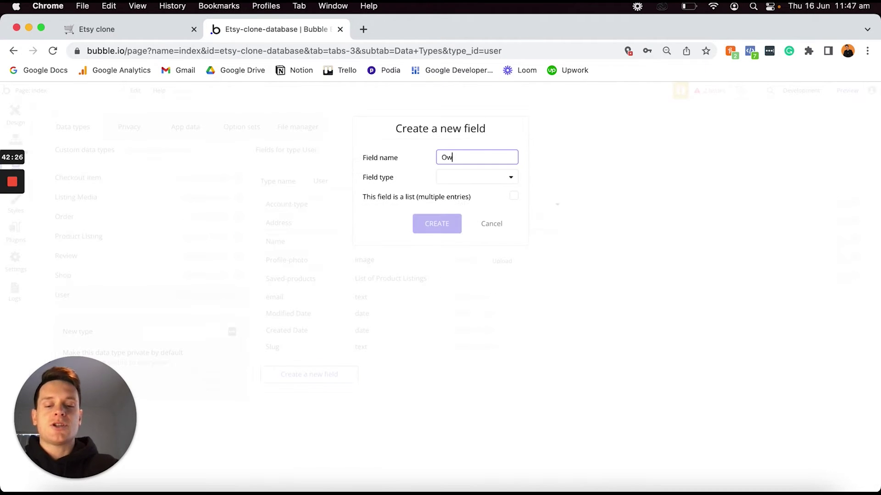
{"action": "type", "text": "ned-shop"}
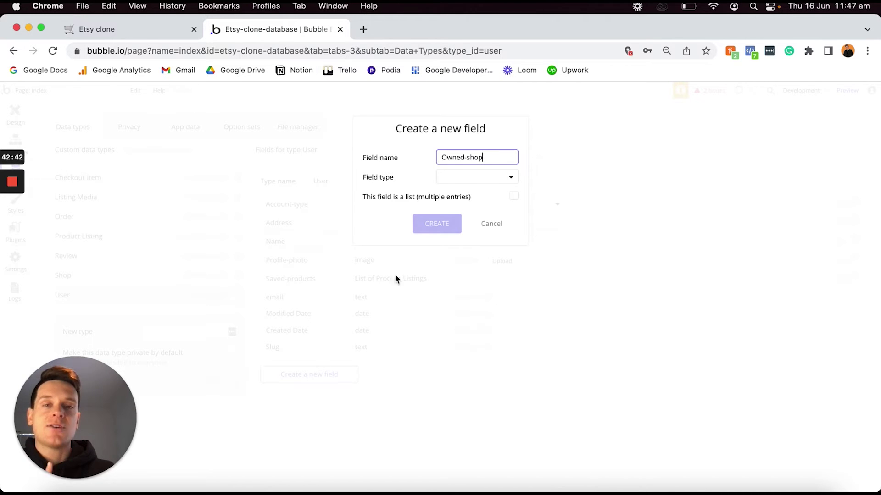
{"action": "left_click", "coordinate": [460, 179]}
{"action": "scroll", "coordinate": [461, 250], "scroll_direction": "down", "scroll_amount": 3}
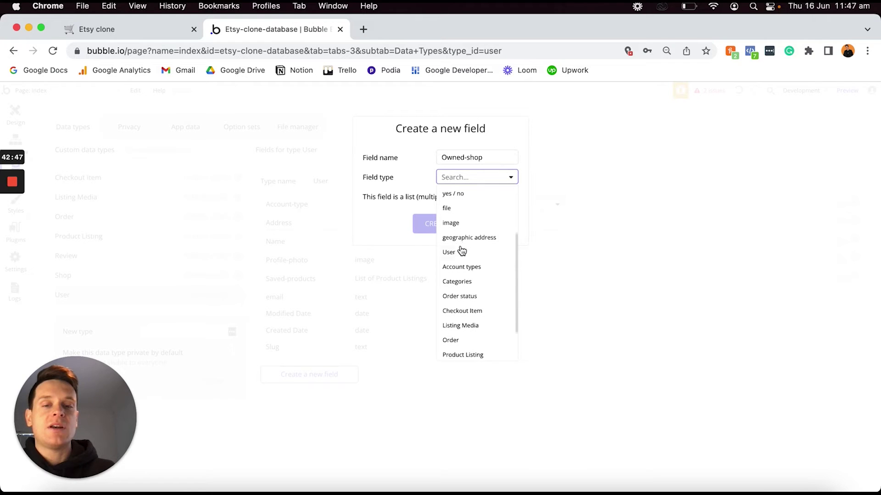
{"action": "scroll", "coordinate": [463, 266], "scroll_direction": "down", "scroll_amount": 2}
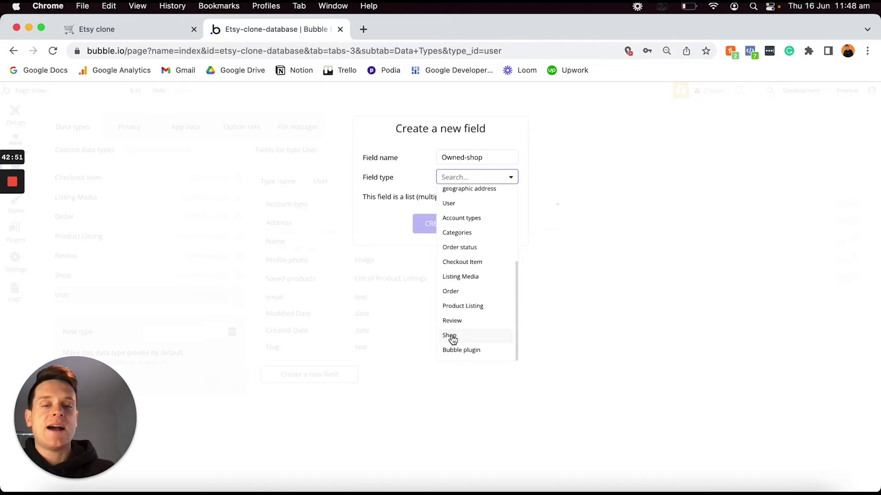
{"action": "left_click", "coordinate": [458, 336]}
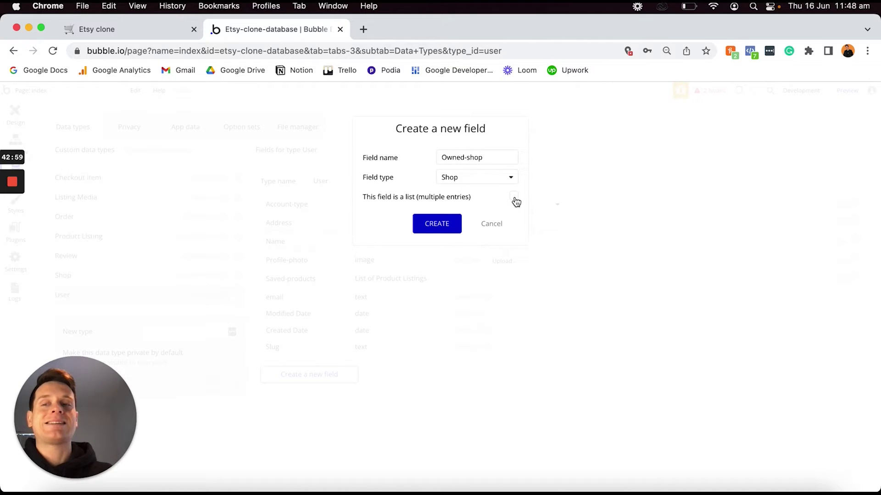
{"action": "left_click", "coordinate": [437, 225]}
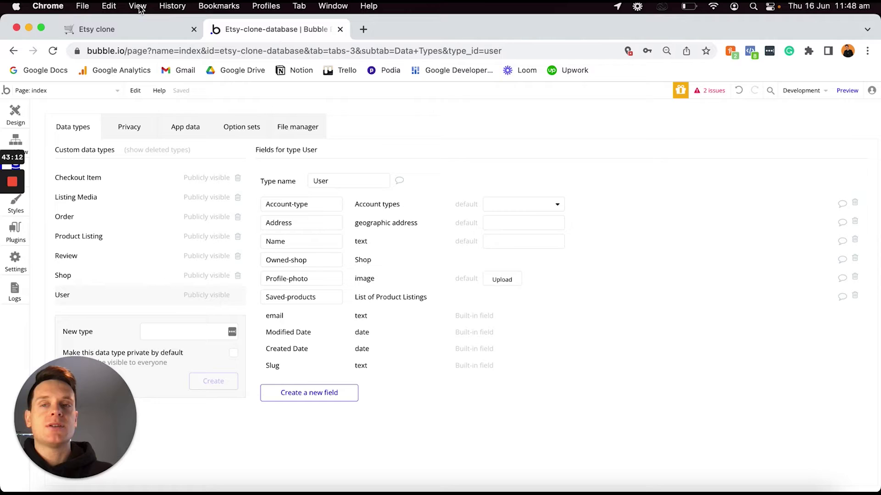
Check off the six User field to-dos in the Notion plan, then go back to Bubble.
{"action": "left_click", "coordinate": [142, 28]}
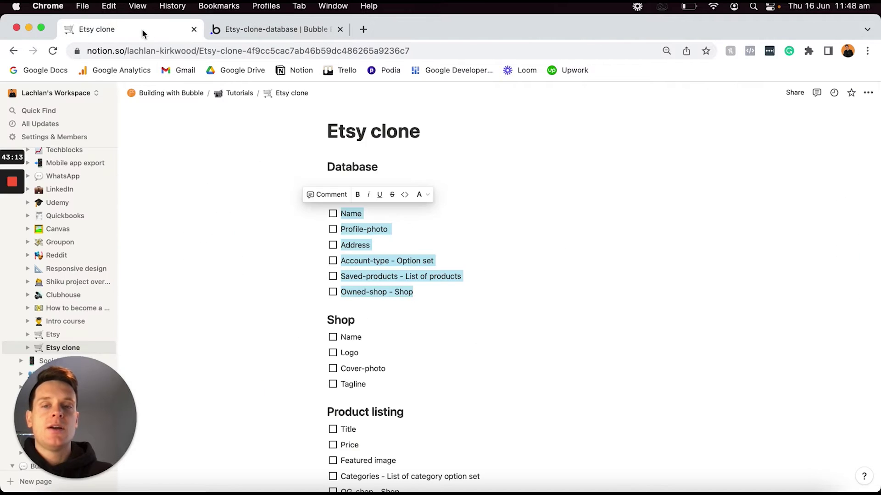
{"action": "left_click", "coordinate": [332, 214]}
{"action": "left_click", "coordinate": [390, 246]}
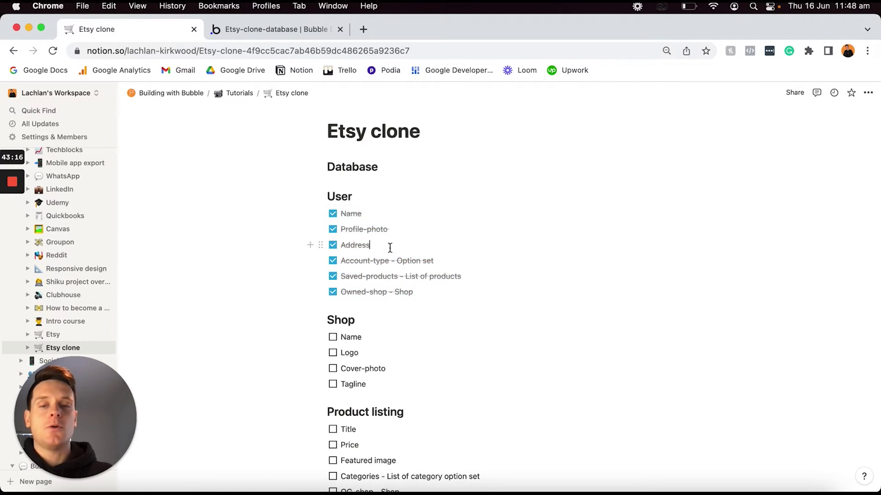
{"action": "scroll", "coordinate": [390, 248], "scroll_direction": "down", "scroll_amount": 1}
{"action": "left_click_drag", "start_coordinate": [367, 357], "coordinate": [343, 311]}
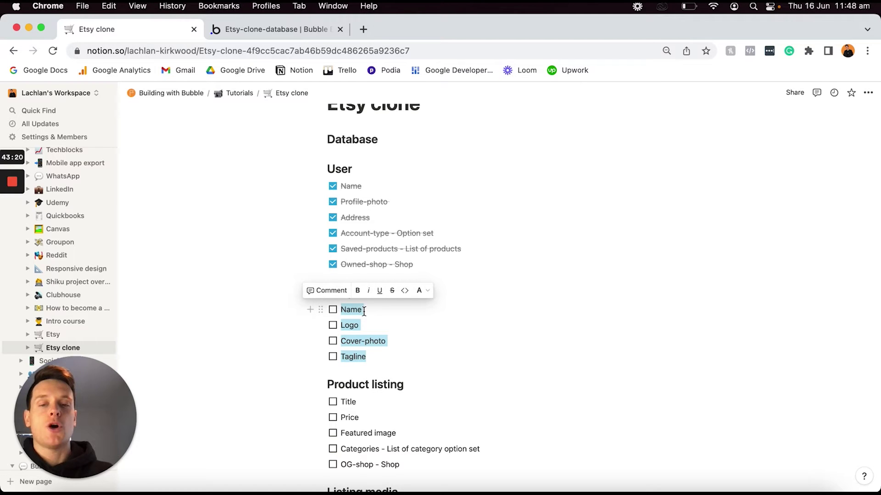
{"action": "left_click", "coordinate": [301, 29]}
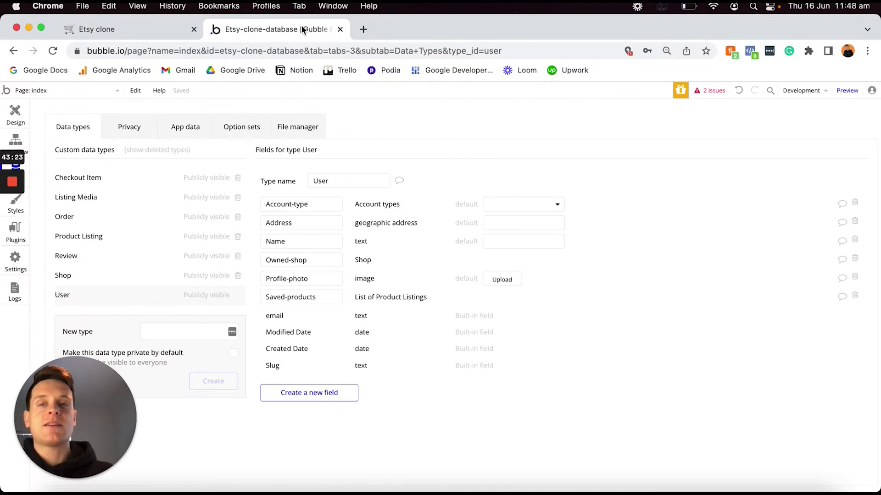
Select the Shop type and add a Name text field and a Logo image field.
{"action": "left_click", "coordinate": [131, 280]}
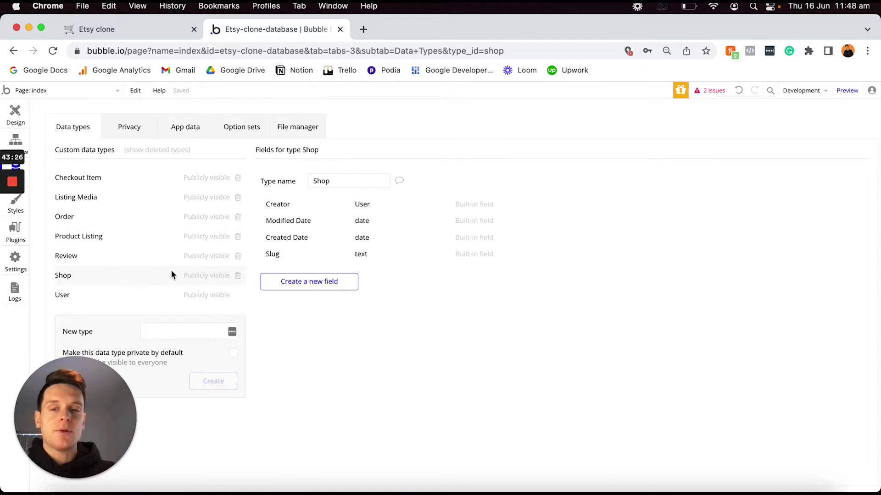
{"action": "left_click", "coordinate": [326, 281]}
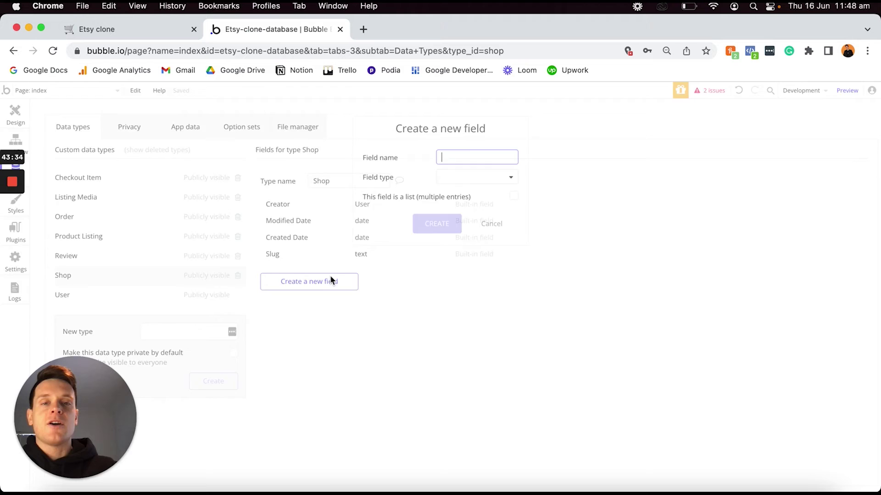
{"action": "type", "text": "Name"}
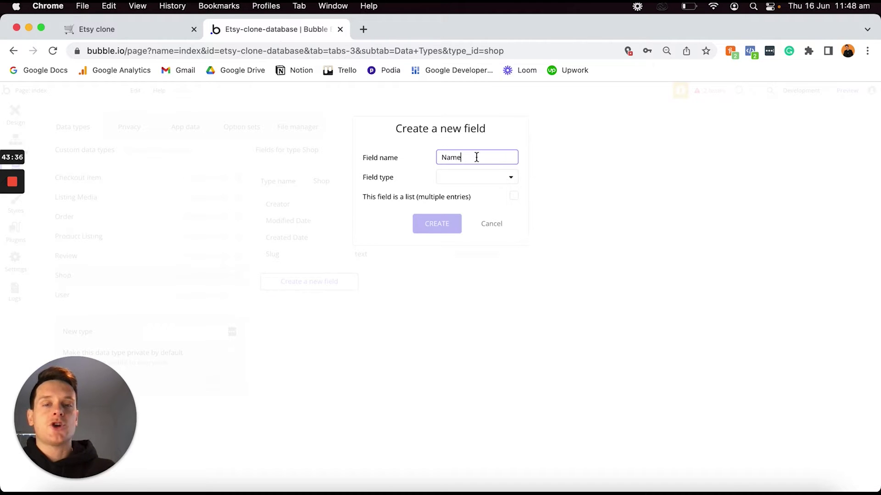
{"action": "left_click", "coordinate": [458, 178]}
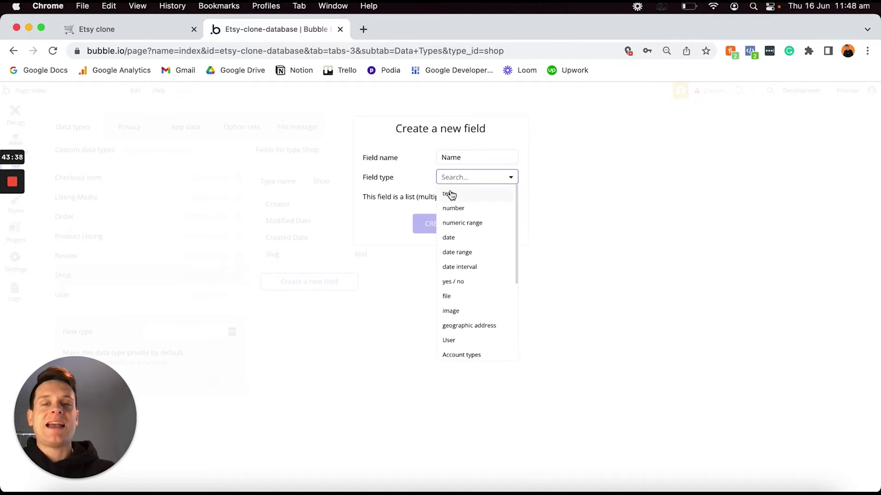
{"action": "left_click", "coordinate": [459, 195]}
{"action": "left_click", "coordinate": [428, 223]}
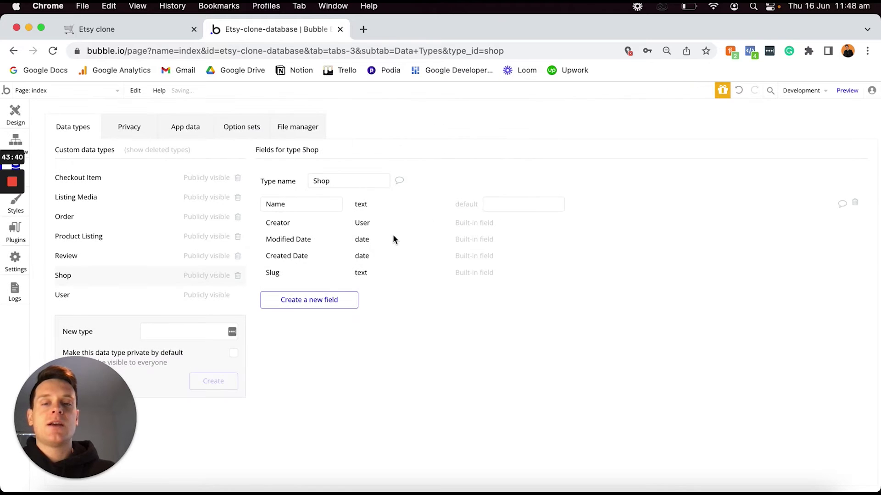
{"action": "left_click", "coordinate": [318, 301]}
{"action": "type", "text": "Logo"}
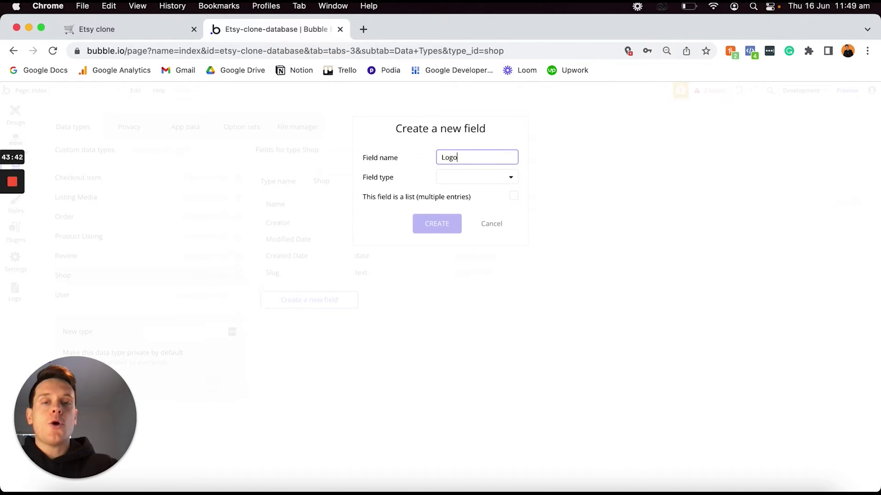
{"action": "left_click", "coordinate": [453, 179]}
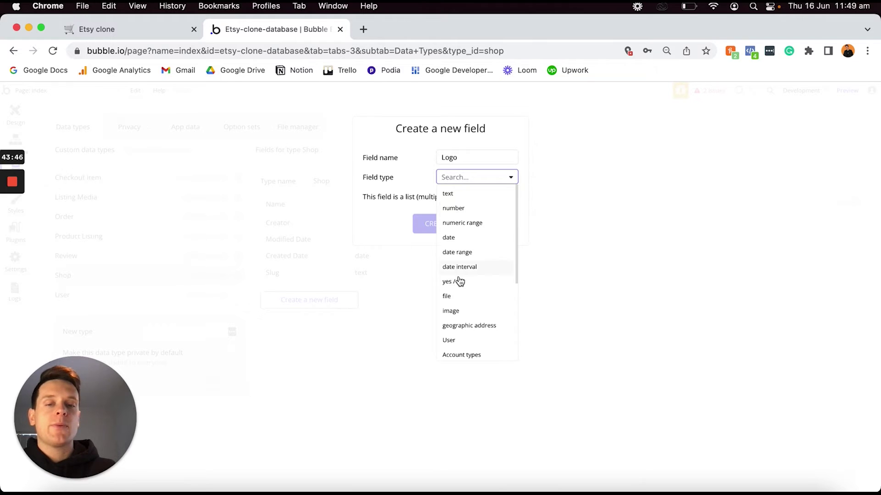
{"action": "left_click", "coordinate": [459, 311]}
{"action": "left_click", "coordinate": [435, 225]}
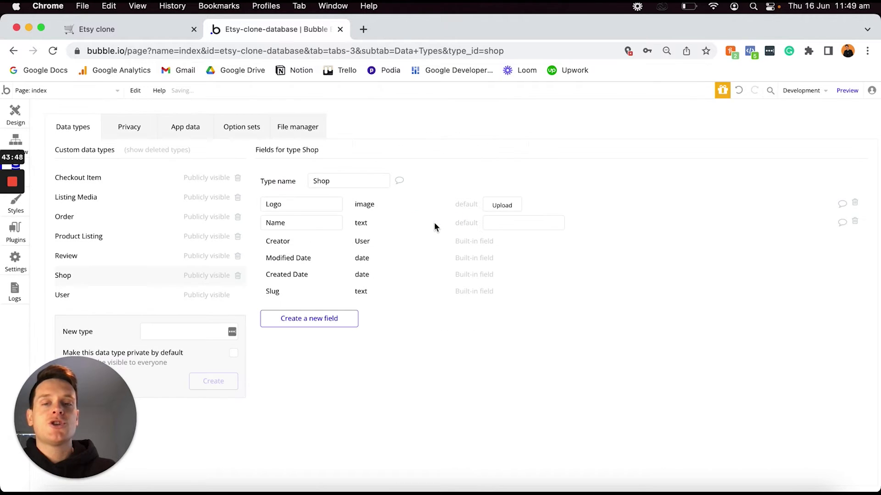
Add a Tagline text field and a Cover-photo image field to Shop.
{"action": "left_click", "coordinate": [317, 323]}
{"action": "type", "text": "Tagline"}
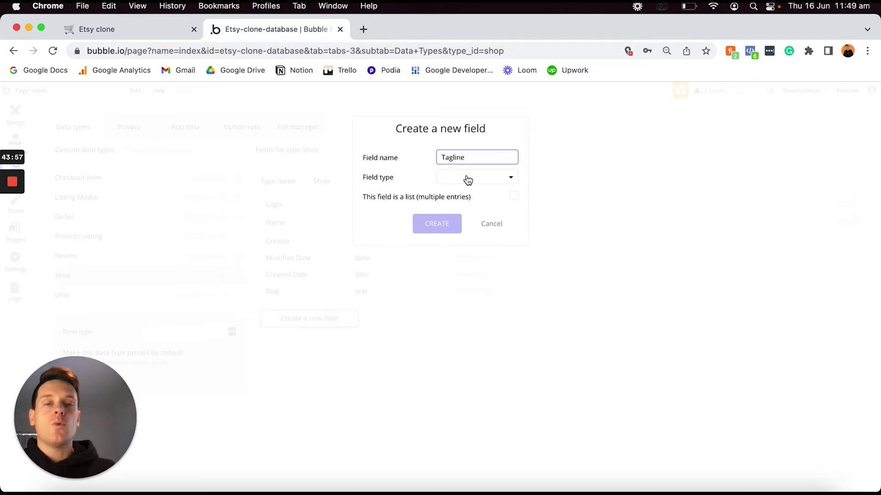
{"action": "left_click", "coordinate": [467, 178]}
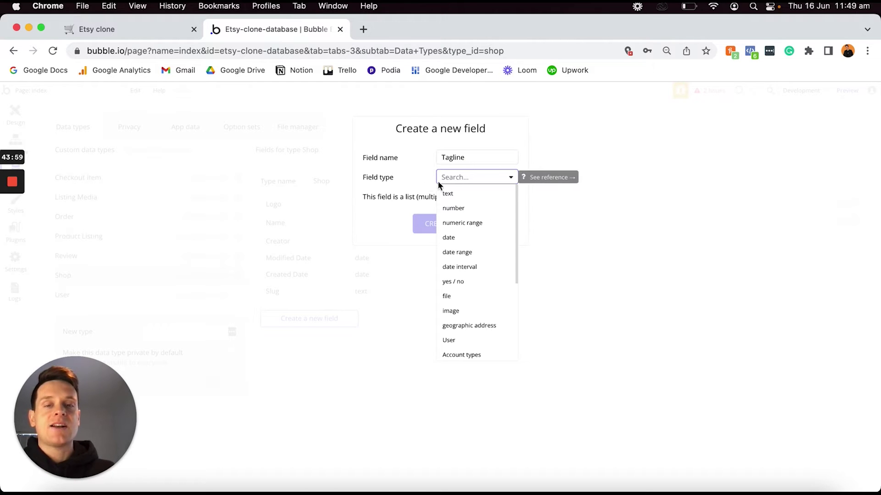
{"action": "left_click", "coordinate": [461, 193]}
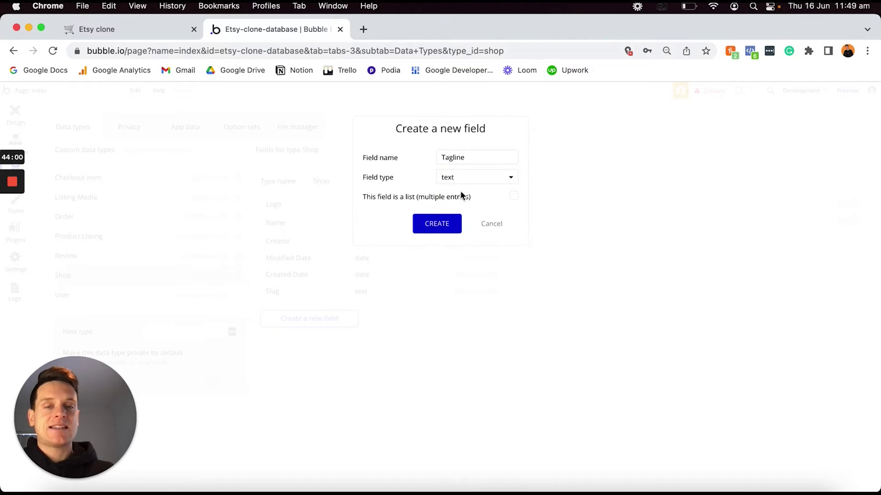
{"action": "left_click", "coordinate": [436, 227]}
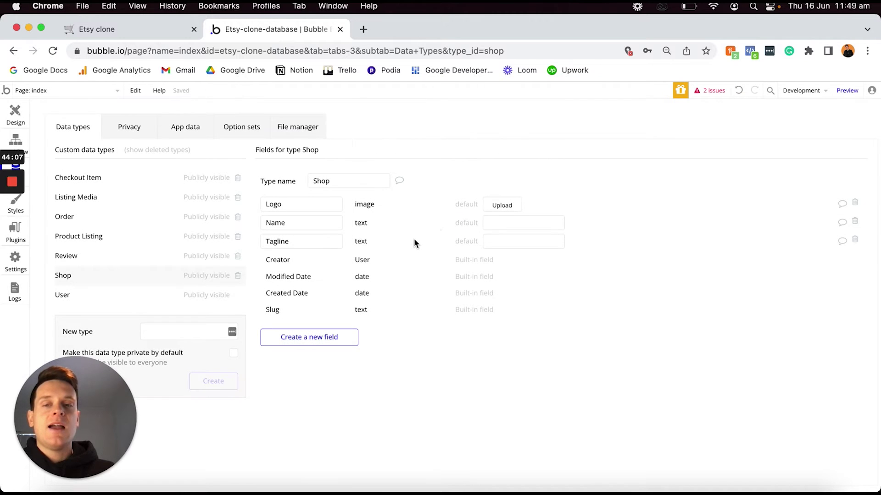
{"action": "left_click", "coordinate": [335, 338]}
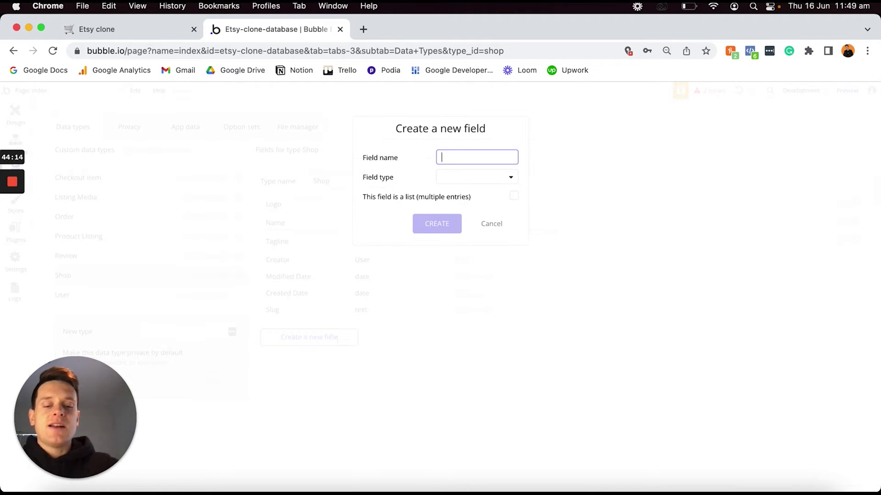
{"action": "type", "text": "Cover-photo"}
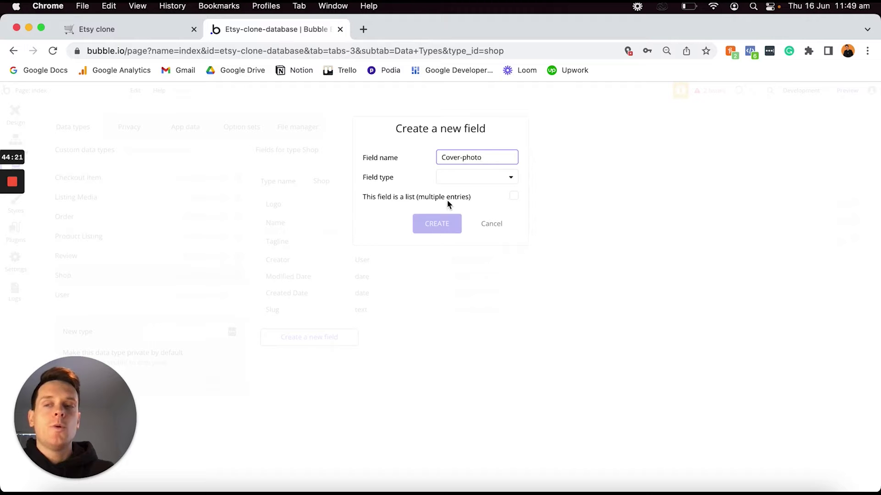
{"action": "left_click", "coordinate": [465, 179]}
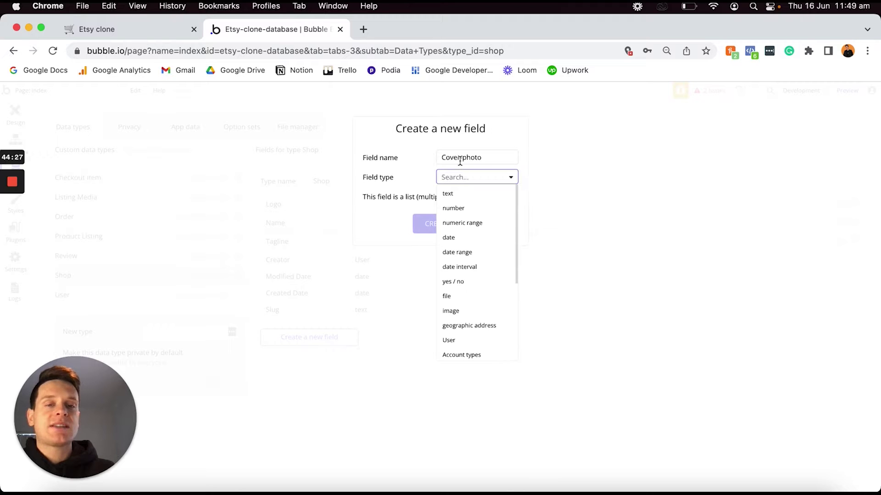
{"action": "left_click", "coordinate": [464, 314]}
{"action": "left_click", "coordinate": [441, 224]}
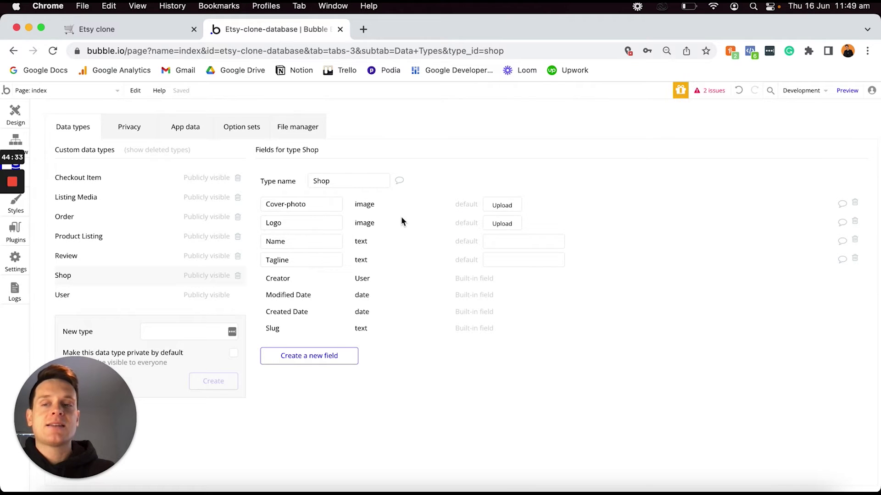
{"action": "left_click", "coordinate": [160, 25]}
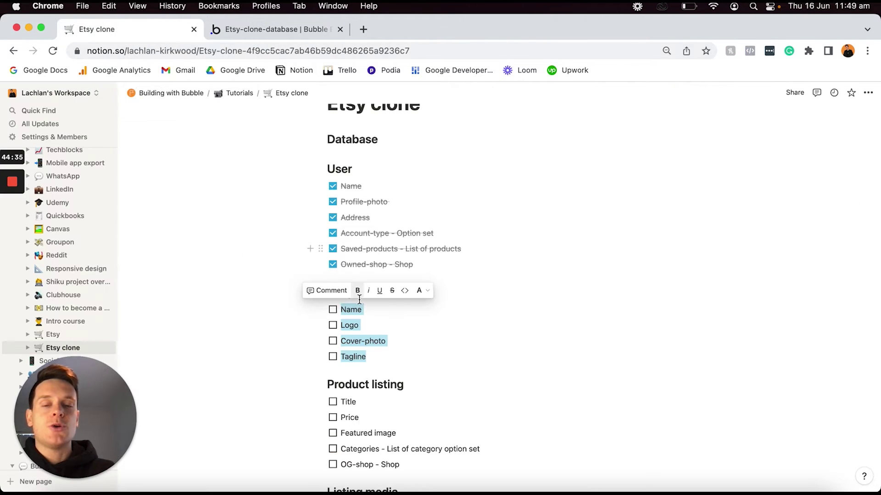
Tick off the four Shop field to-dos in Notion and highlight the Product listing items.
{"action": "left_click", "coordinate": [333, 310]}
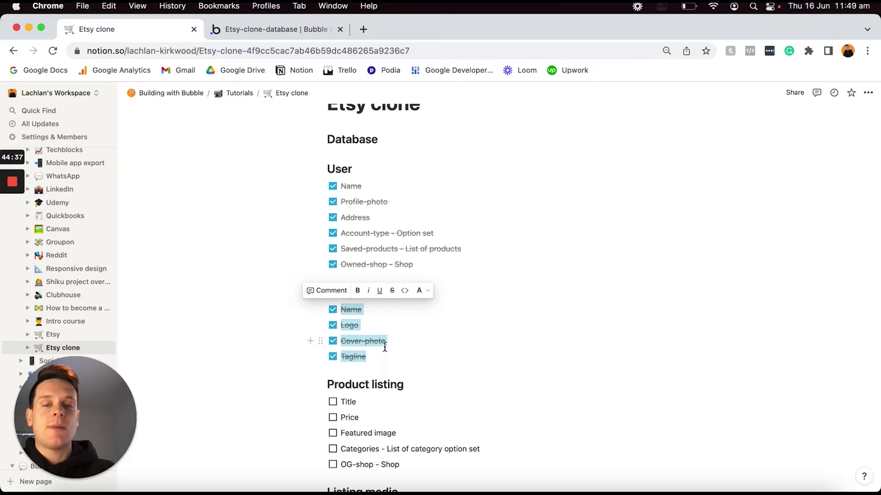
{"action": "scroll", "coordinate": [384, 344], "scroll_direction": "down", "scroll_amount": 2}
{"action": "left_click_drag", "start_coordinate": [405, 413], "coordinate": [350, 362]}
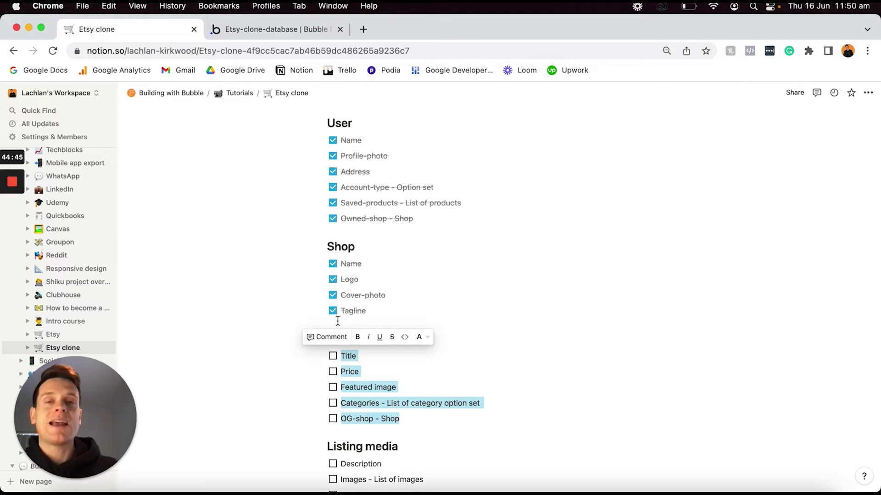
{"action": "left_click", "coordinate": [280, 29]}
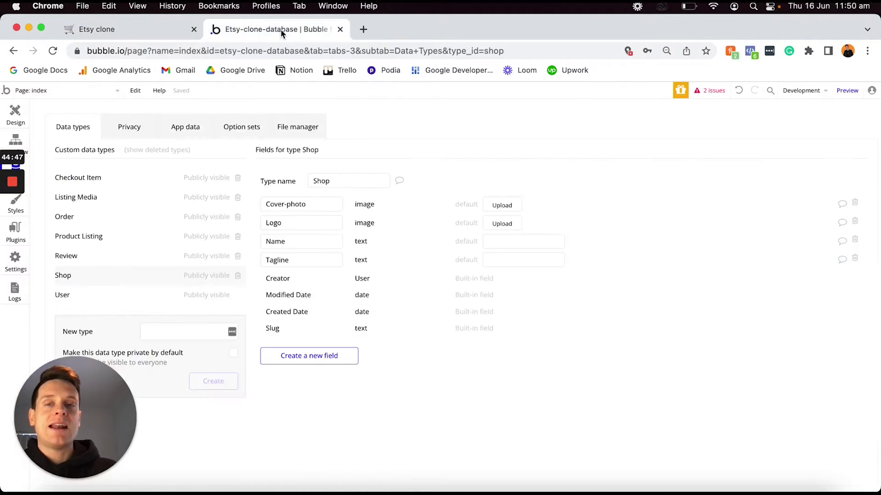
Select Product Listing and add a Title text field and a Price number field.
{"action": "left_click", "coordinate": [144, 237]}
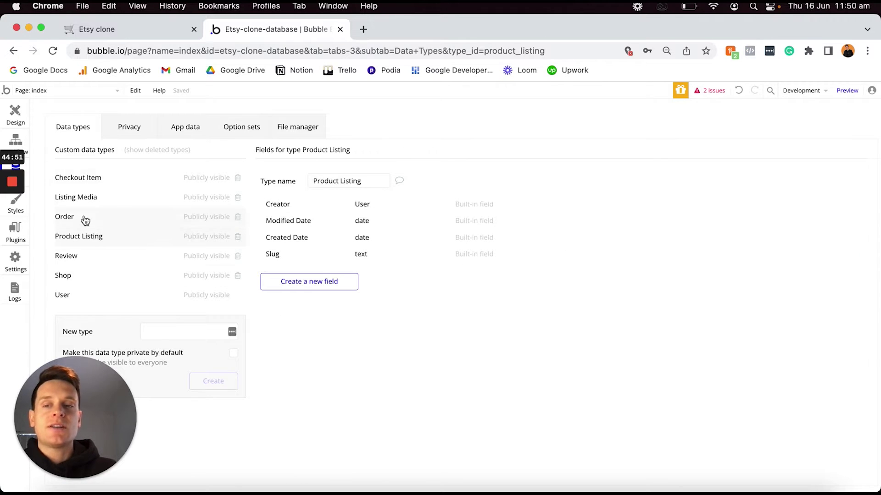
{"action": "left_click", "coordinate": [293, 282]}
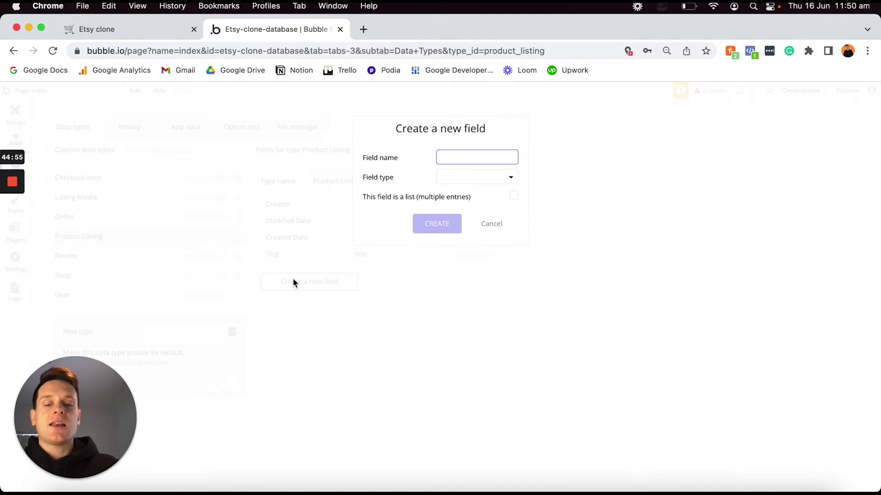
{"action": "type", "text": "Title"}
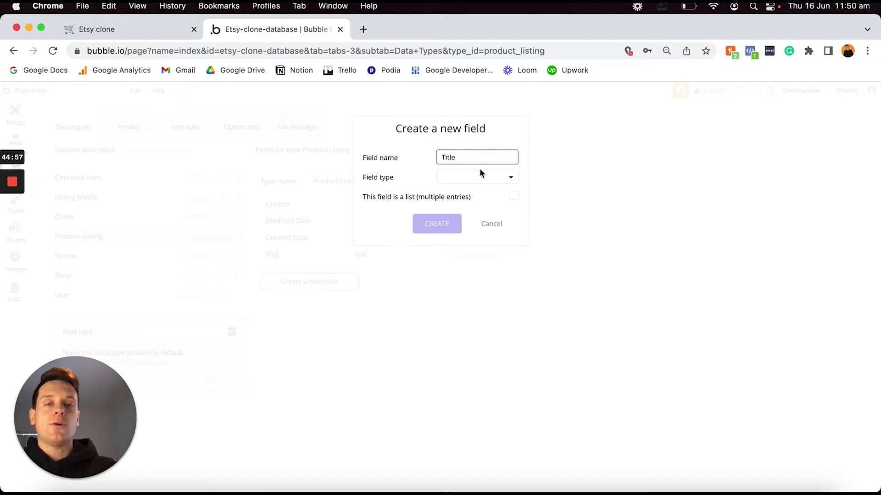
{"action": "left_click", "coordinate": [468, 177]}
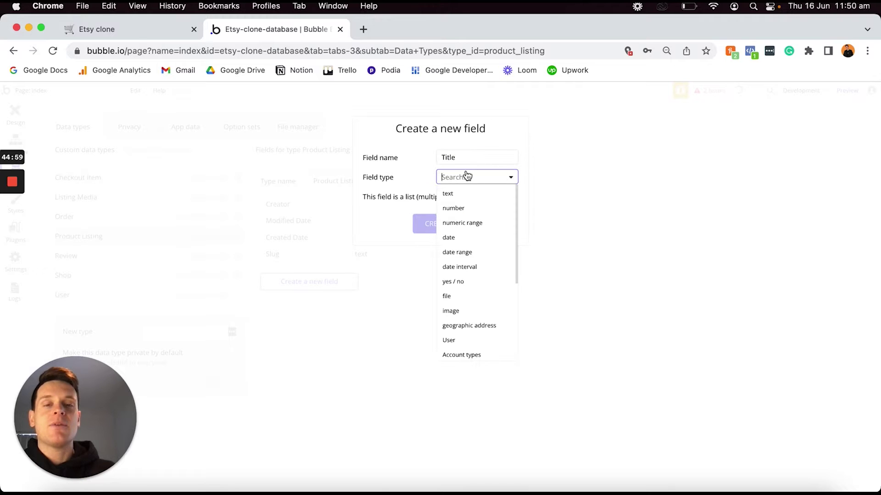
{"action": "left_click", "coordinate": [458, 196]}
{"action": "left_click", "coordinate": [429, 224]}
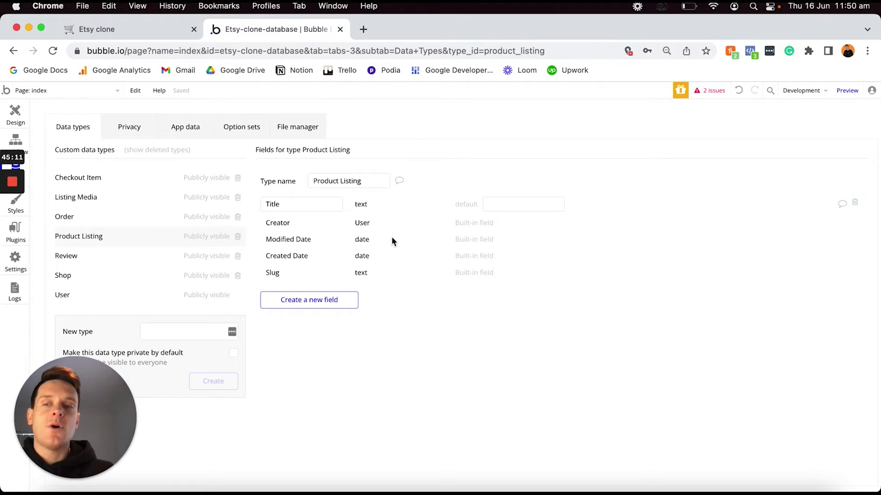
{"action": "left_click", "coordinate": [328, 299]}
{"action": "type", "text": "Price"}
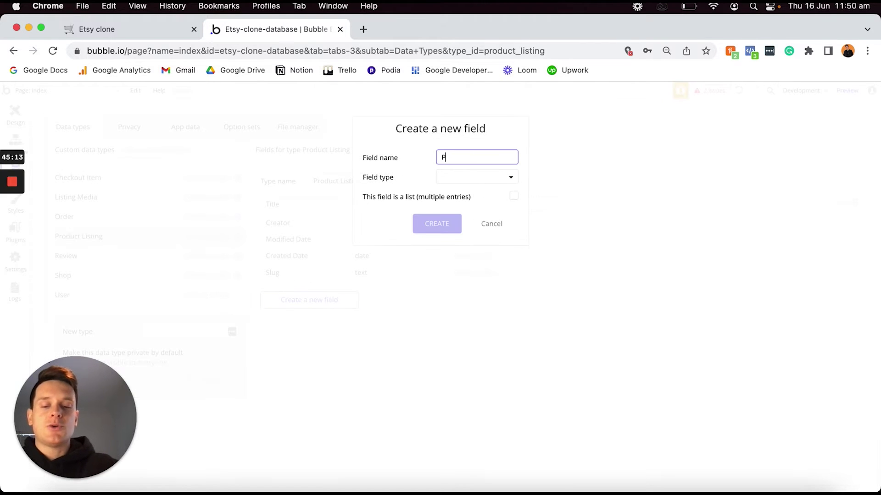
{"action": "left_click", "coordinate": [449, 176]}
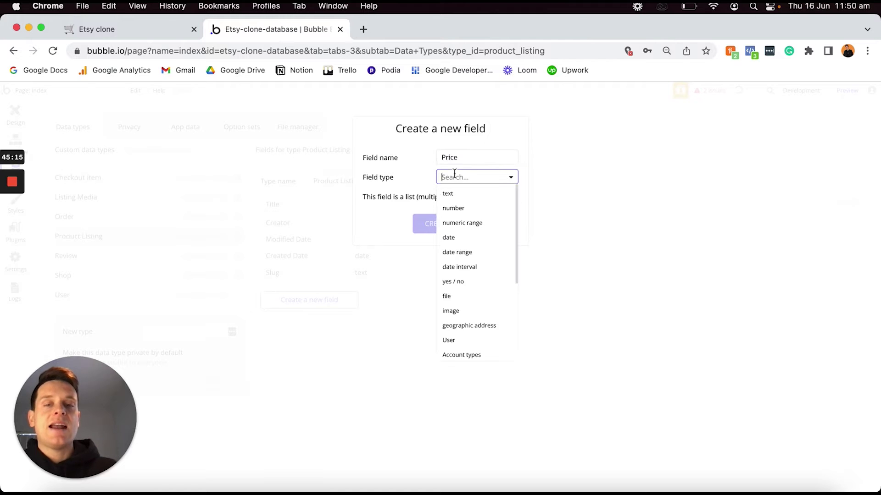
{"action": "left_click", "coordinate": [459, 208]}
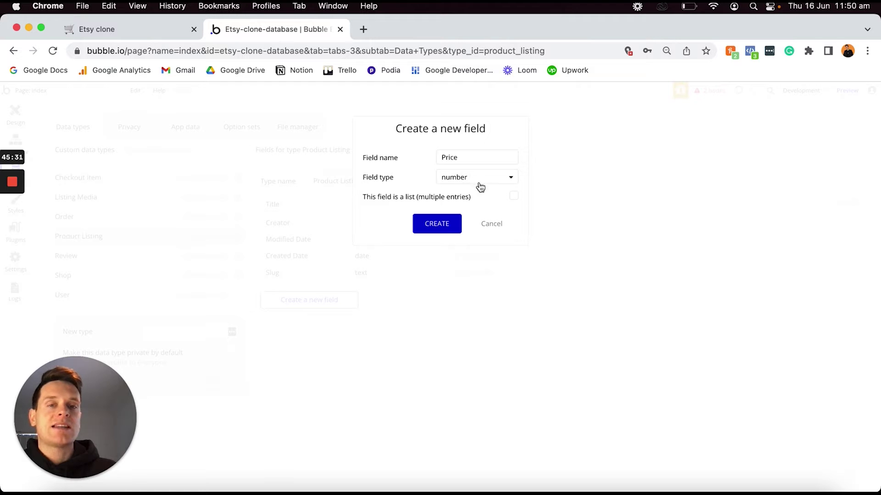
{"action": "left_click", "coordinate": [436, 228]}
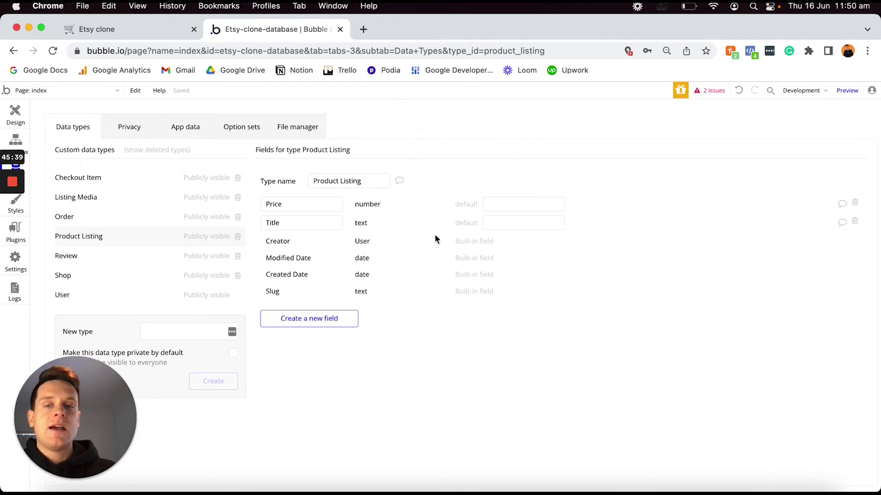
Add a Featured-image field of type image to Product Listing.
{"action": "left_click", "coordinate": [333, 324]}
{"action": "type", "text": "Feat"}
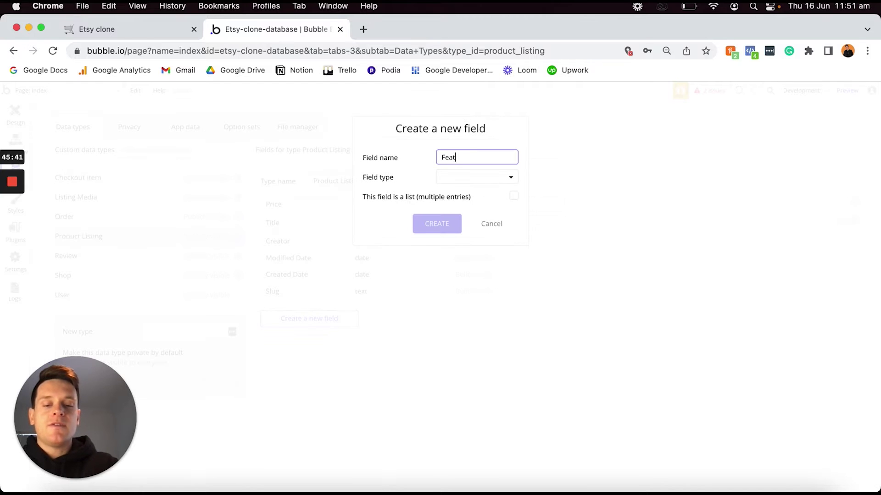
{"action": "type", "text": "ured-image"}
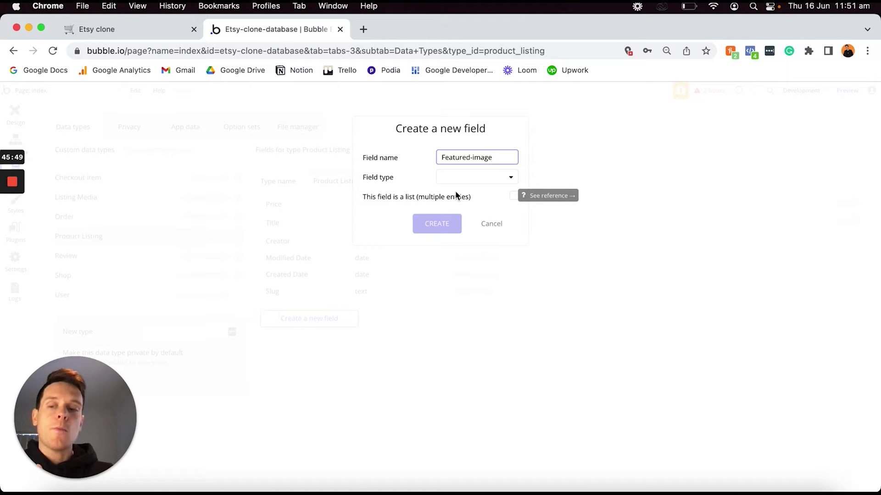
{"action": "left_click", "coordinate": [456, 177]}
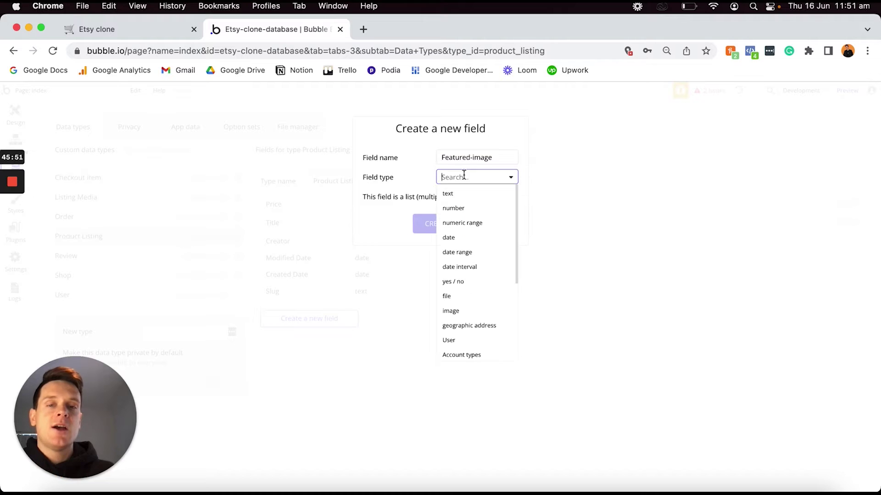
{"action": "left_click", "coordinate": [449, 311]}
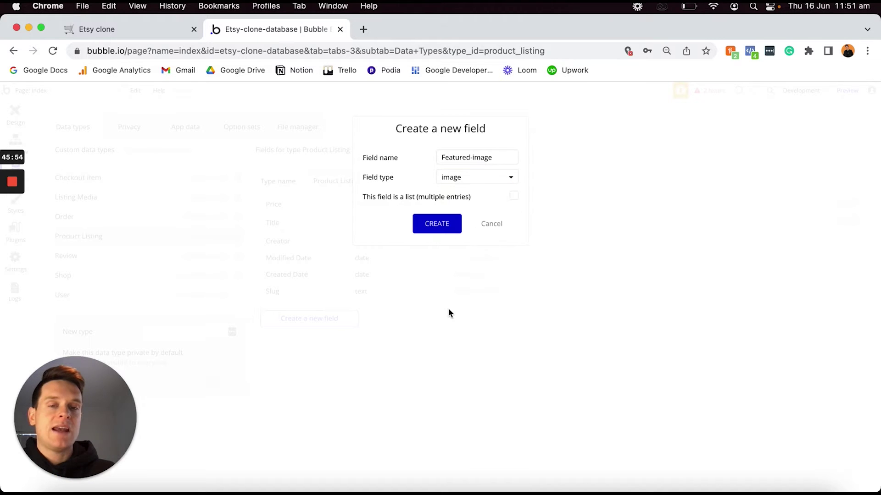
{"action": "left_click", "coordinate": [435, 225]}
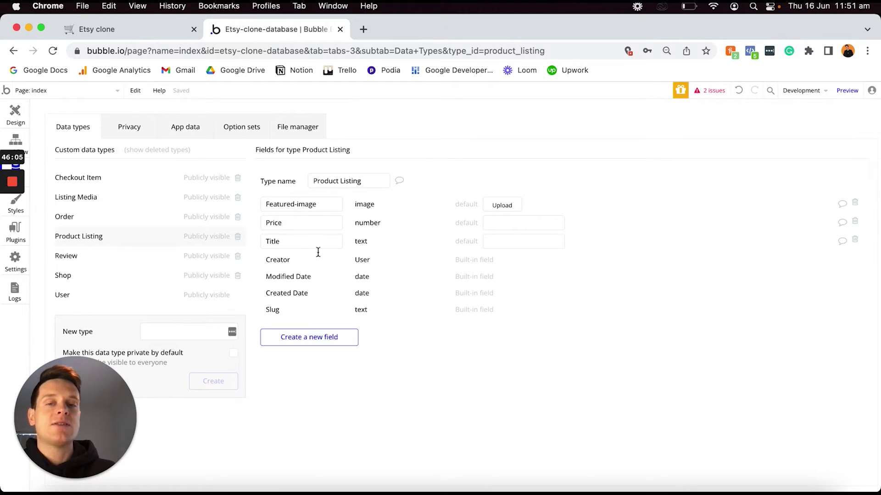
Add a Categories field to Product Listing holding a list of Categories.
{"action": "left_click", "coordinate": [323, 338]}
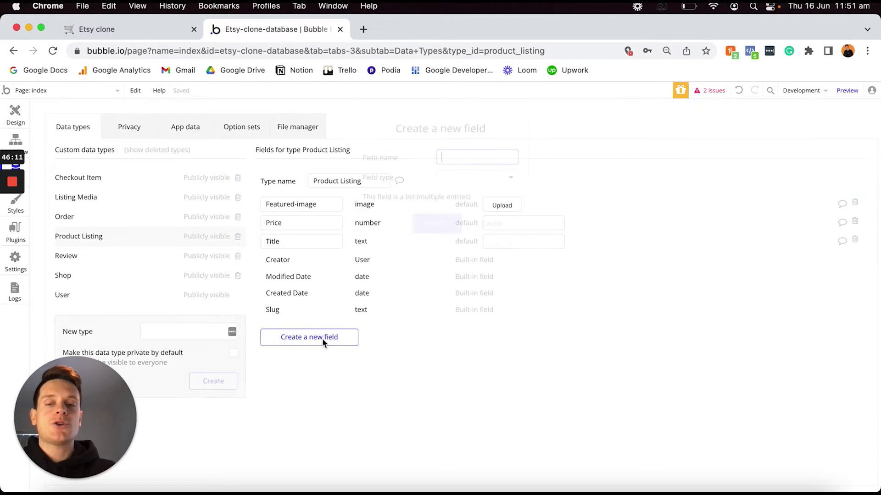
{"action": "type", "text": "Categories"}
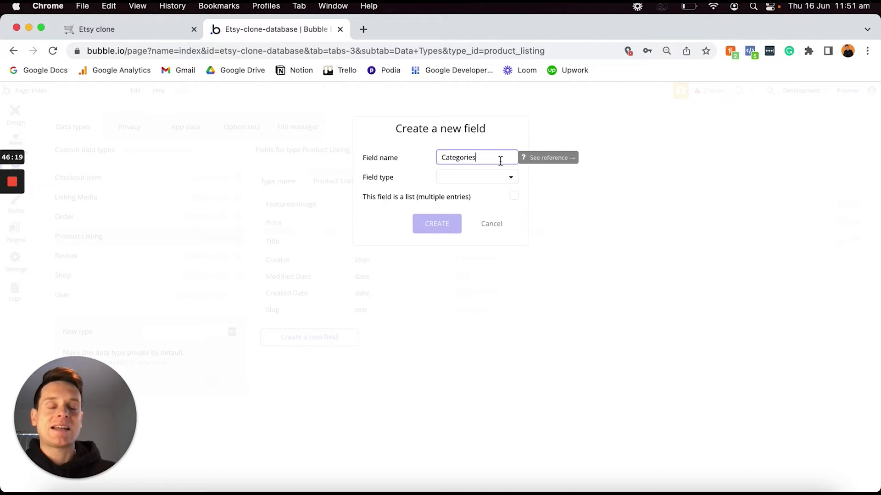
{"action": "left_click", "coordinate": [494, 177]}
{"action": "scroll", "coordinate": [472, 226], "scroll_direction": "down", "scroll_amount": 4}
{"action": "left_click", "coordinate": [459, 294]}
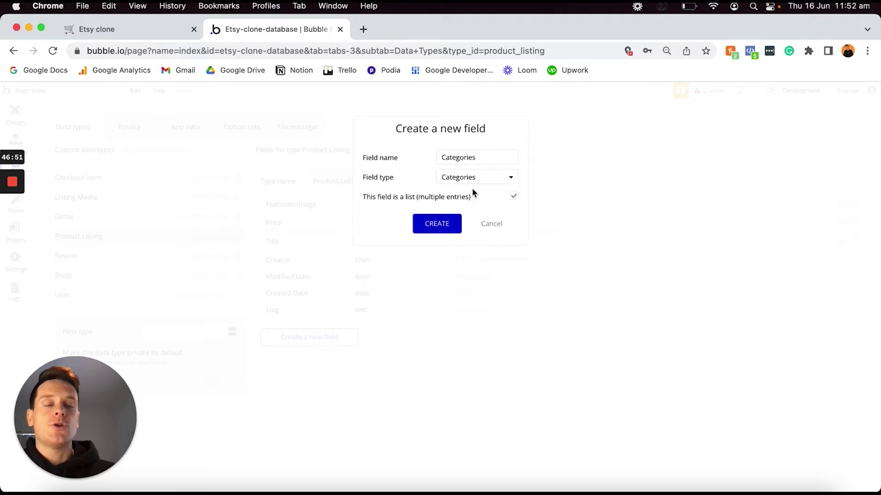
{"action": "left_click", "coordinate": [437, 224]}
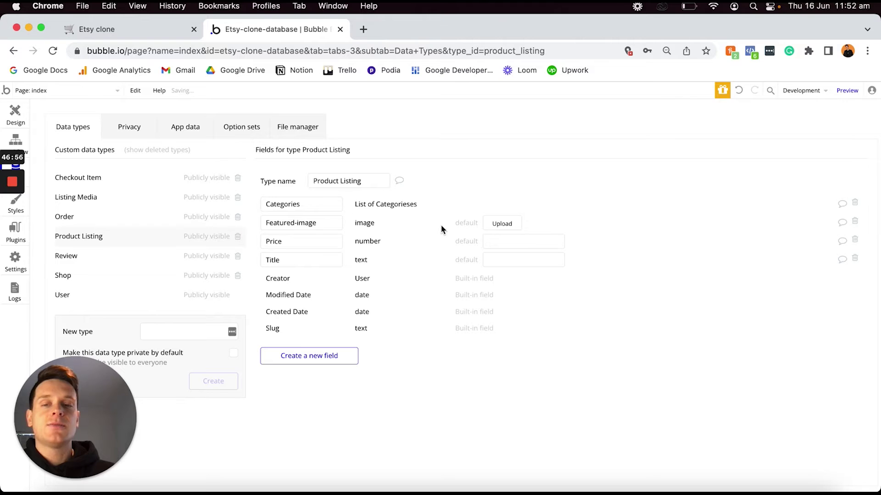
Add an OG-shop field of type Shop to Product Listing.
{"action": "left_click", "coordinate": [332, 358]}
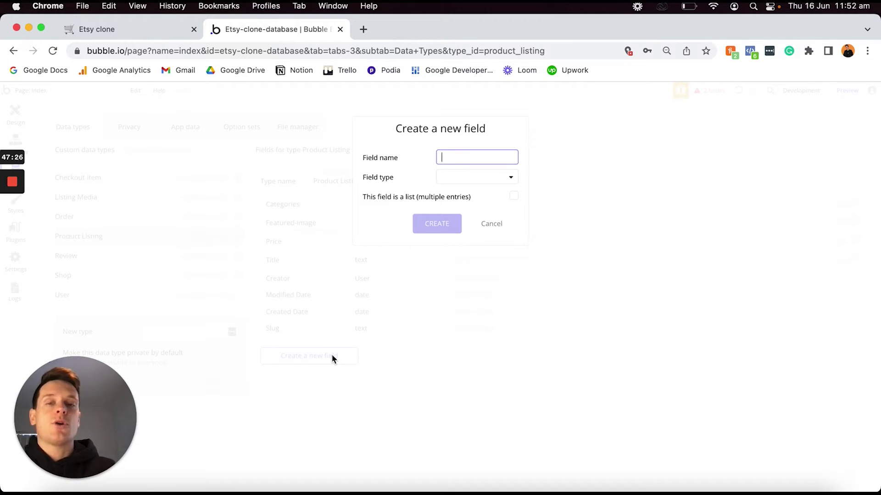
{"action": "type", "text": "OG-shop"}
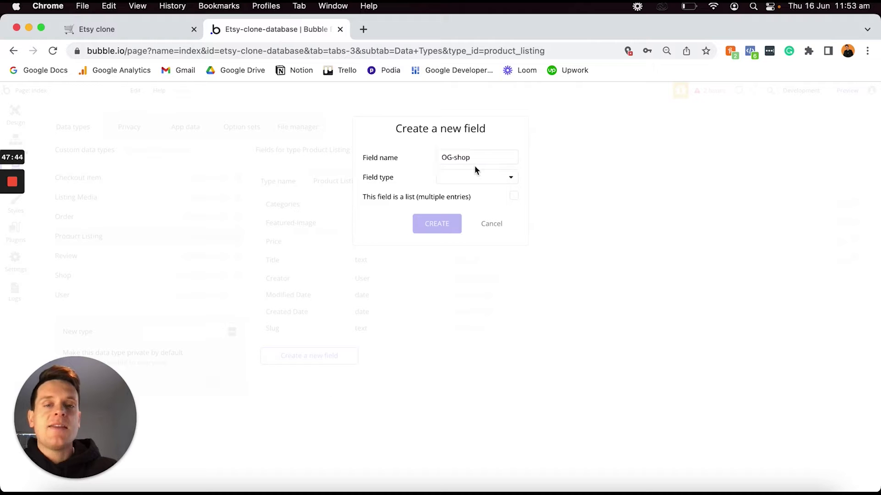
{"action": "left_click", "coordinate": [466, 174]}
{"action": "scroll", "coordinate": [477, 238], "scroll_direction": "down", "scroll_amount": 1}
{"action": "scroll", "coordinate": [477, 238], "scroll_direction": "down", "scroll_amount": 5}
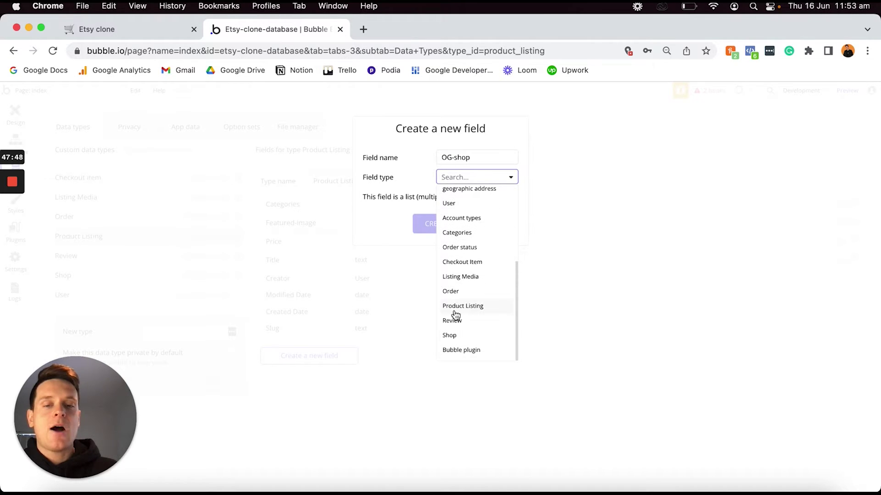
{"action": "left_click", "coordinate": [460, 336]}
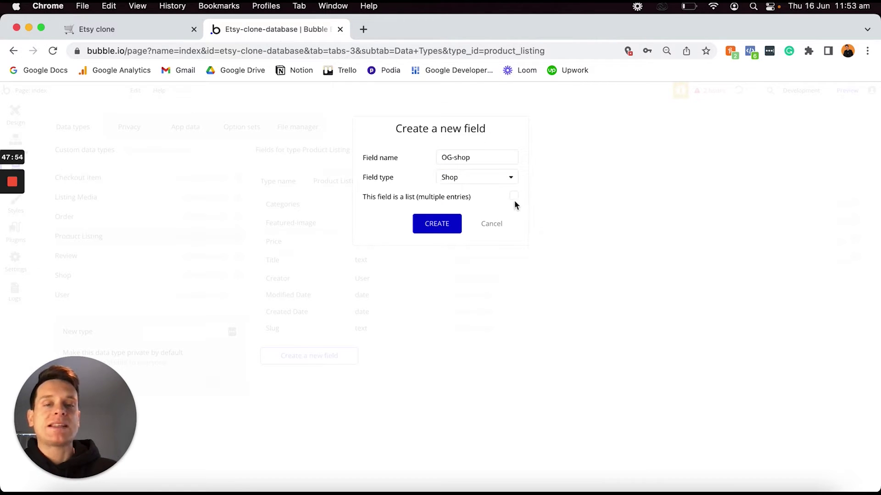
{"action": "left_click", "coordinate": [437, 223]}
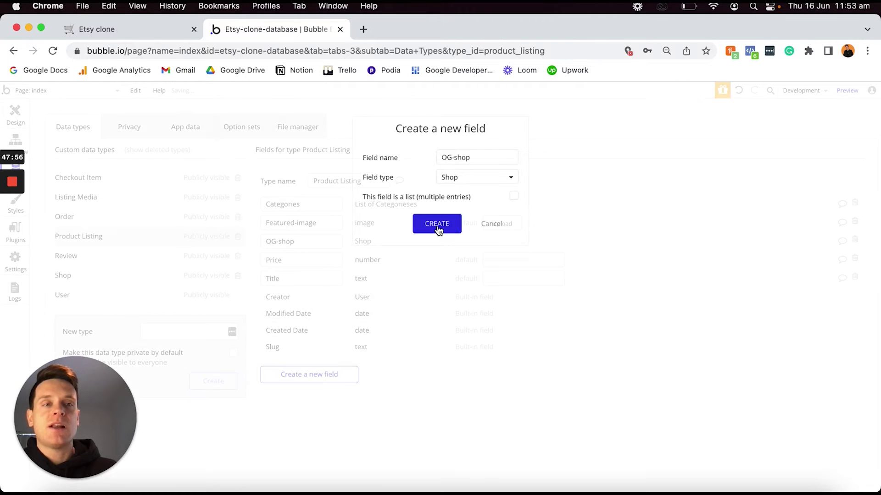
Tick off the Product listing to-dos in Notion, highlight the three Listing media to-dos, and return to Bubble.
{"action": "left_click", "coordinate": [116, 30]}
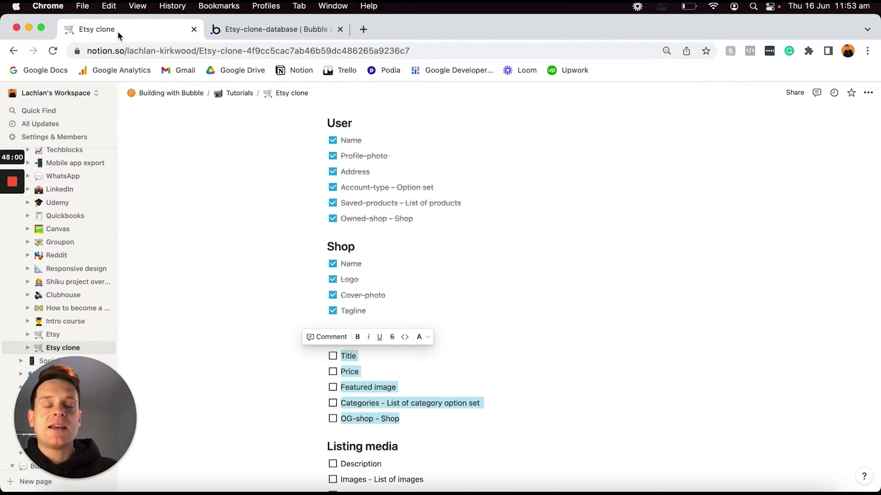
{"action": "left_click", "coordinate": [332, 356]}
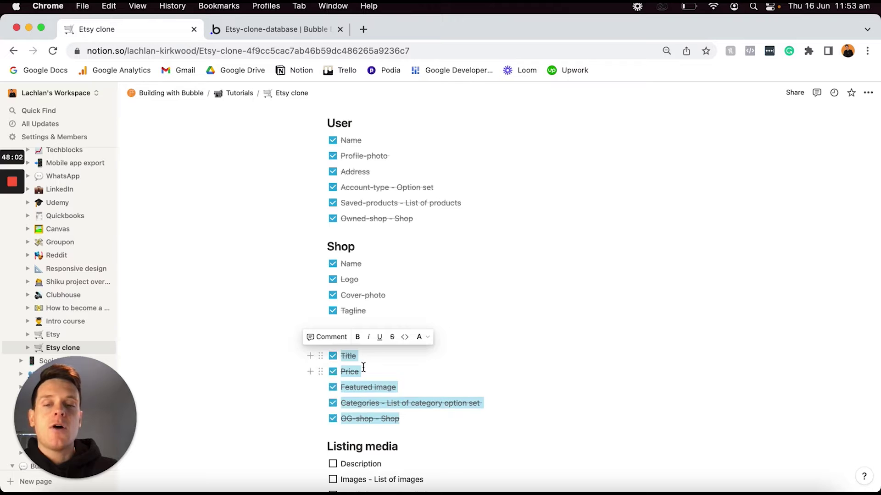
{"action": "scroll", "coordinate": [363, 368], "scroll_direction": "down", "scroll_amount": 3}
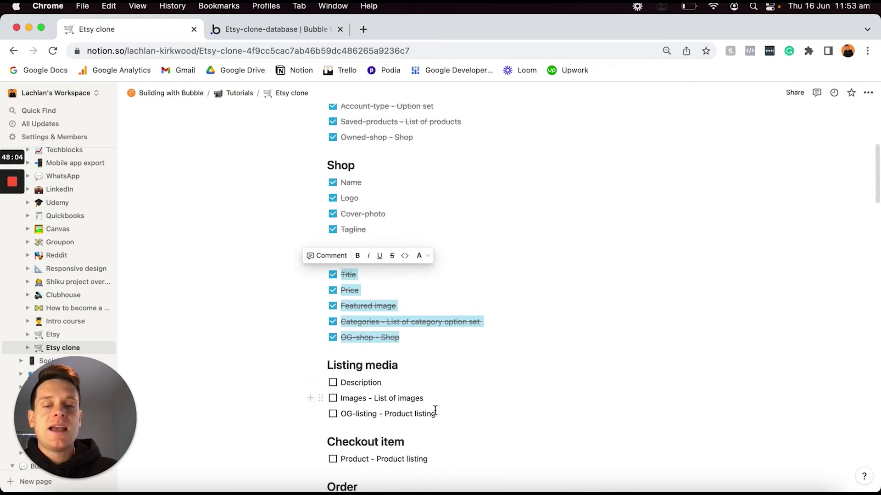
{"action": "left_click", "coordinate": [433, 414]}
{"action": "left_click_drag", "start_coordinate": [434, 414], "coordinate": [340, 377]}
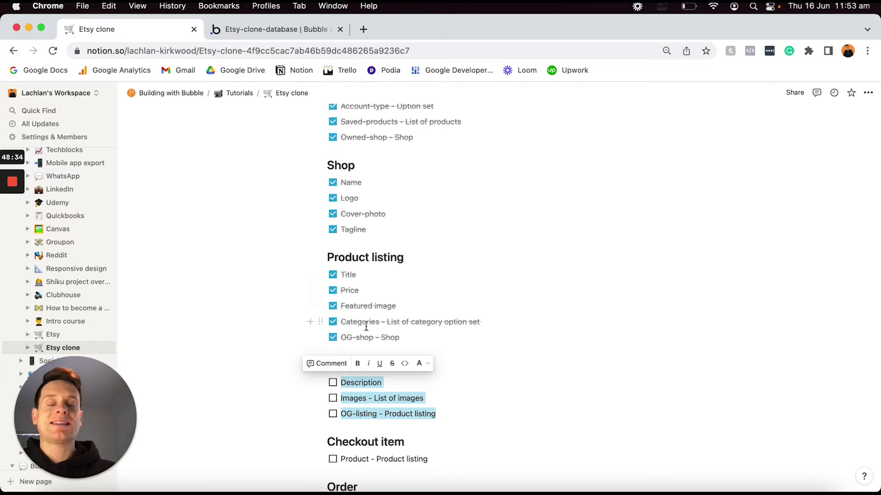
{"action": "left_click", "coordinate": [272, 31]}
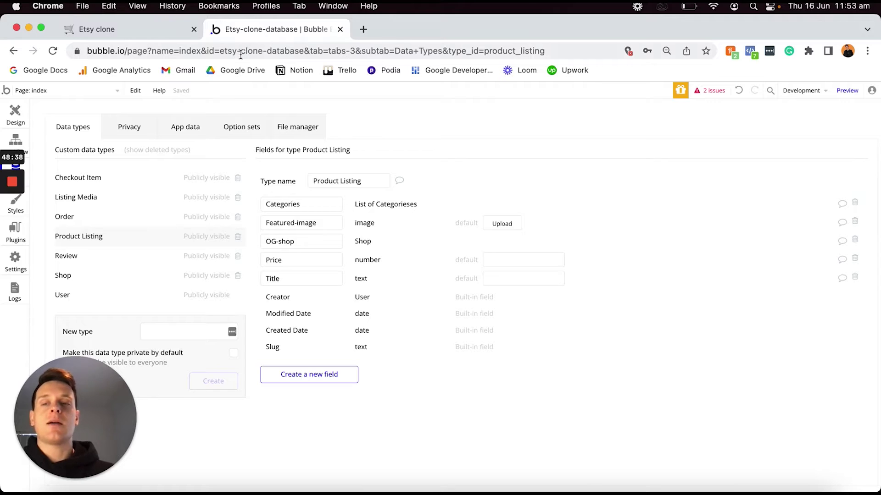
Add a Description text field to the Listing Media data type.
{"action": "left_click", "coordinate": [114, 198]}
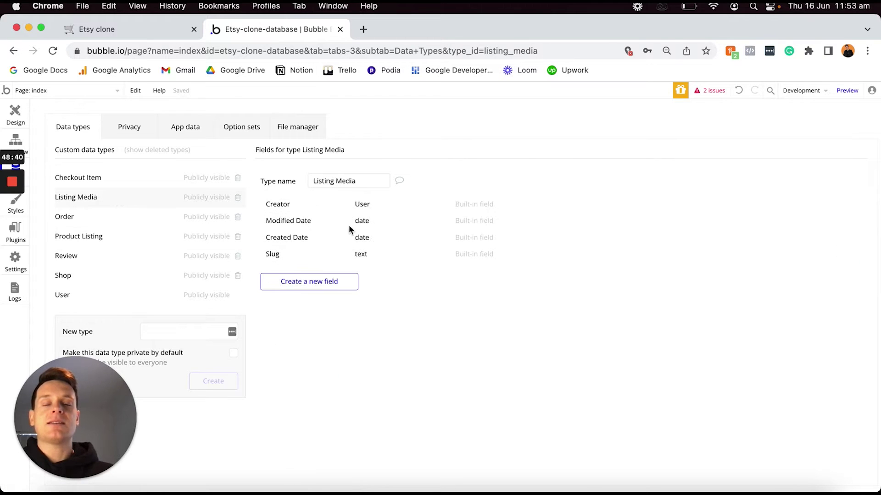
{"action": "left_click", "coordinate": [322, 281]}
{"action": "type", "text": "D"}
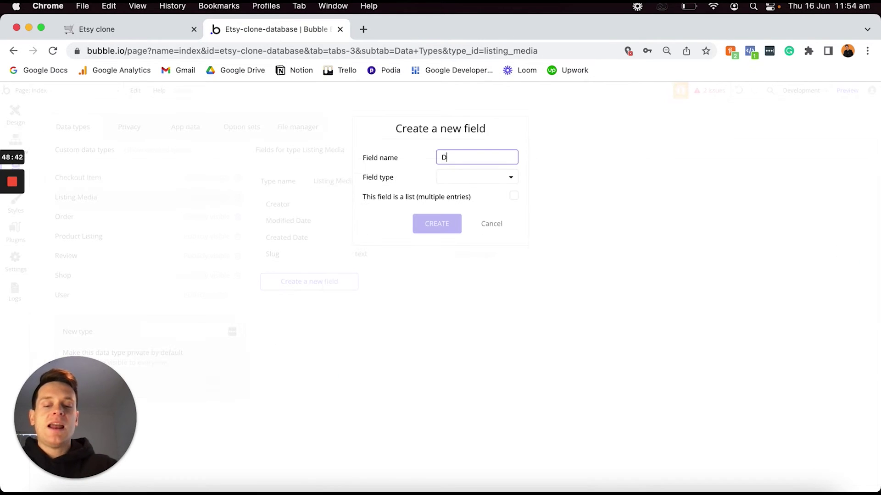
{"action": "type", "text": "escription"}
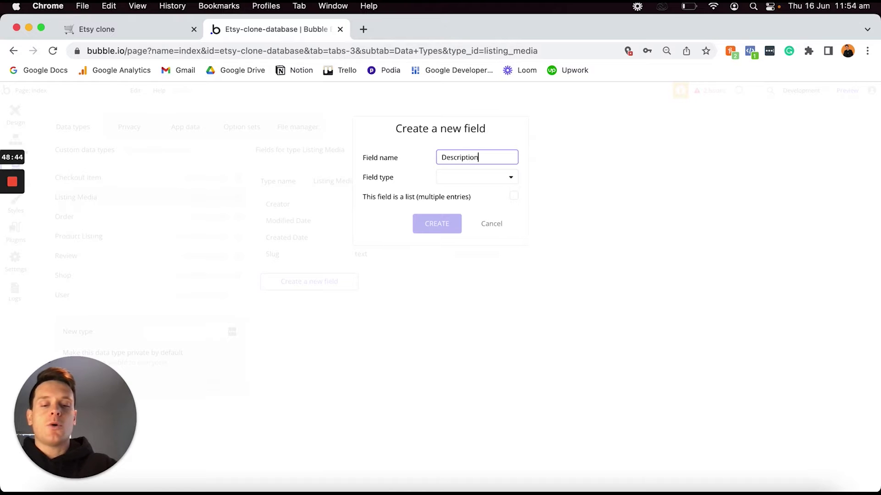
{"action": "left_click", "coordinate": [457, 178]}
{"action": "left_click", "coordinate": [446, 194]}
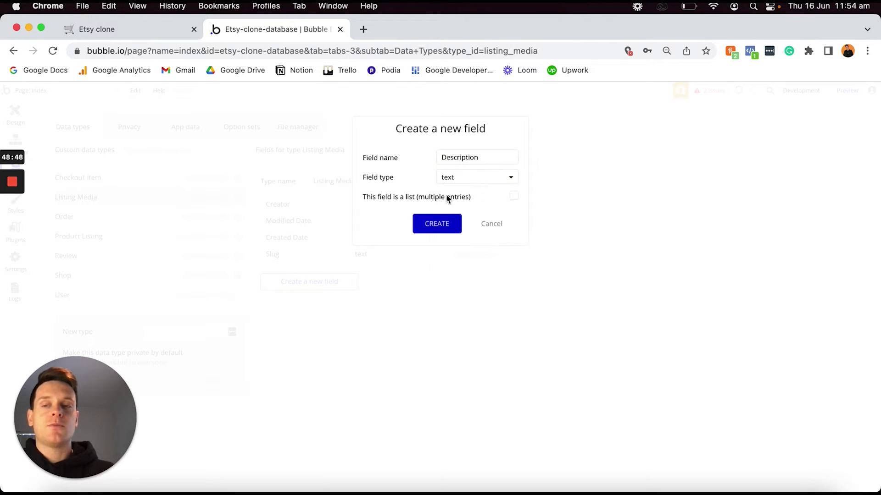
{"action": "left_click", "coordinate": [441, 224]}
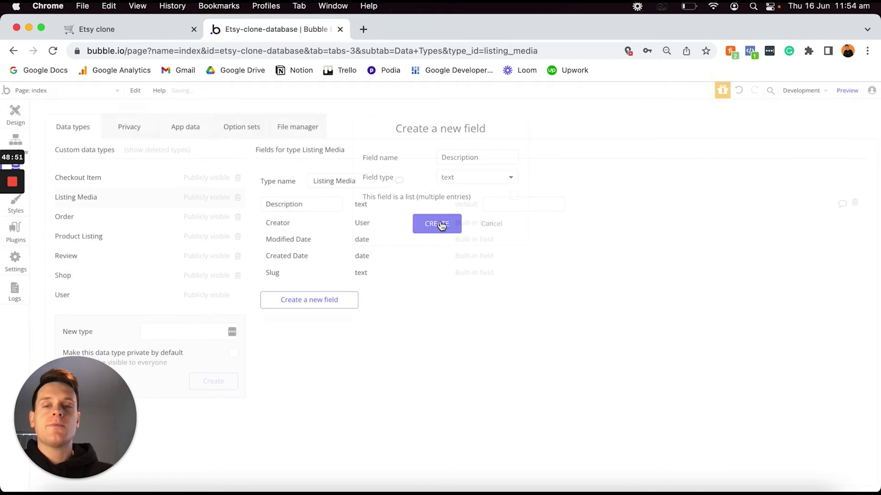
Add an Images field holding a list of images to Listing Media.
{"action": "left_click", "coordinate": [323, 305]}
{"action": "type", "text": "Images"}
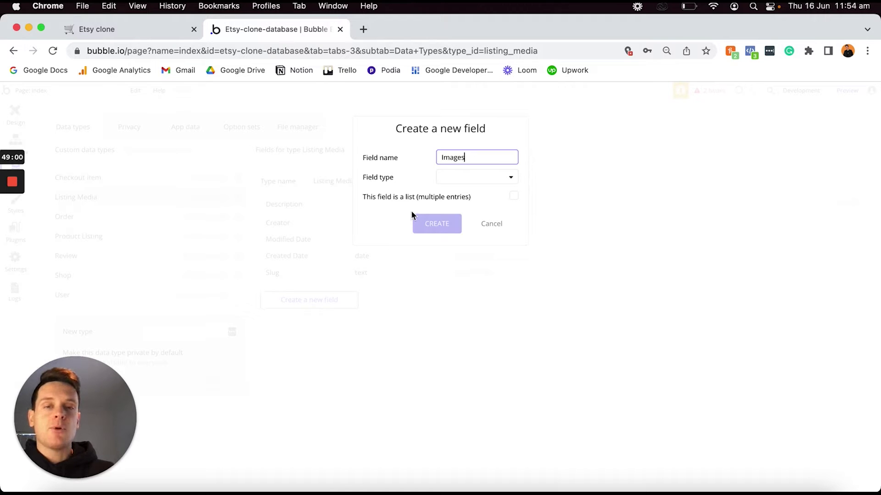
{"action": "left_click", "coordinate": [460, 180]}
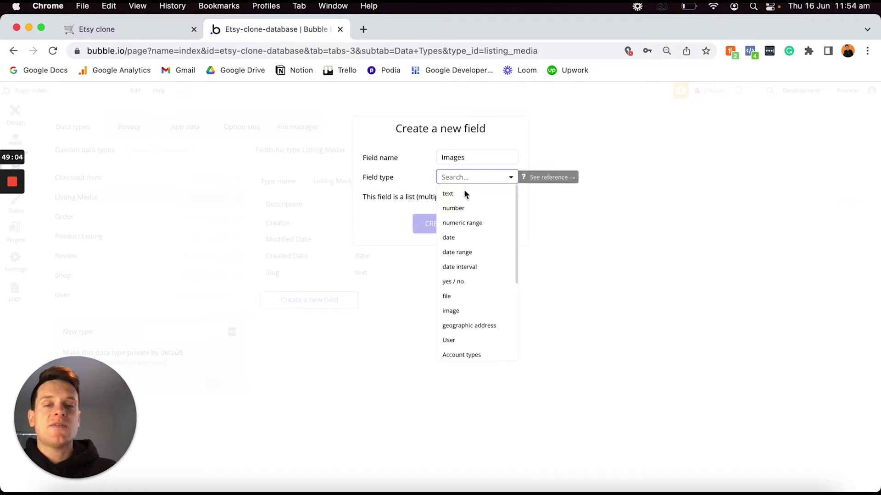
{"action": "left_click", "coordinate": [450, 312]}
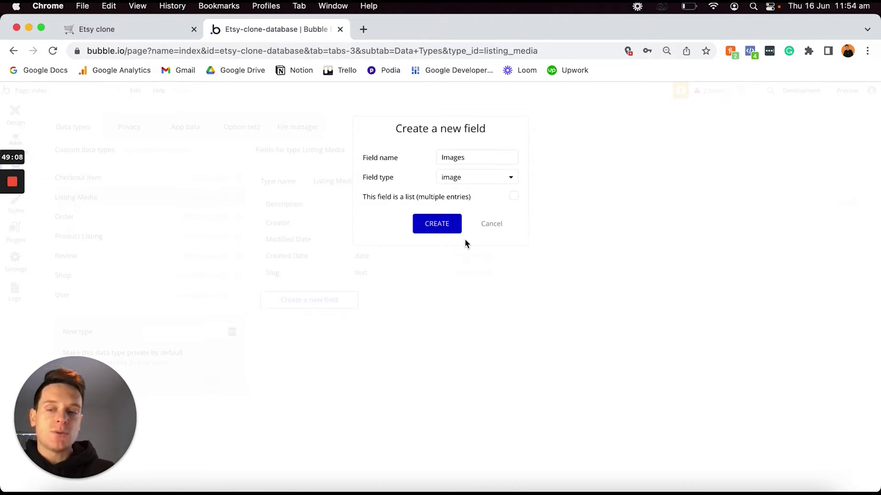
{"action": "left_click", "coordinate": [514, 197]}
{"action": "left_click", "coordinate": [438, 227]}
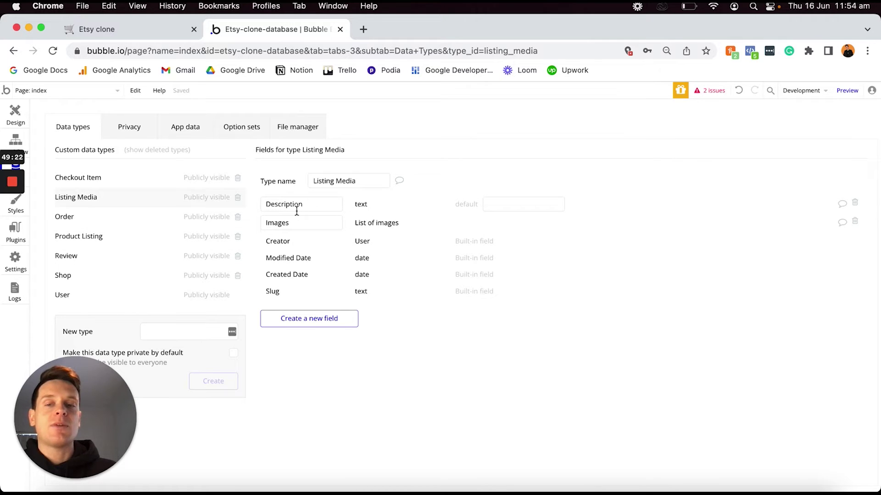
Add an Og-listing field of type Product Listing to Listing Media.
{"action": "left_click", "coordinate": [320, 322]}
{"action": "type", "text": "O"}
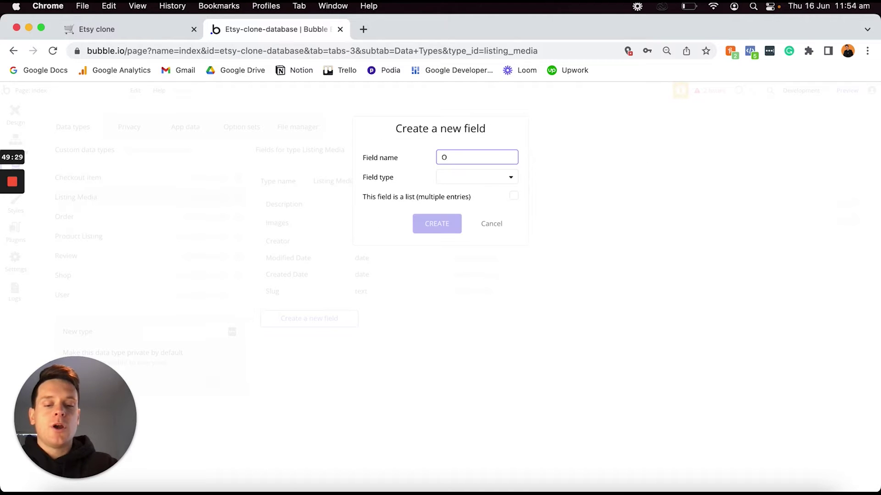
{"action": "type", "text": "g-listing"}
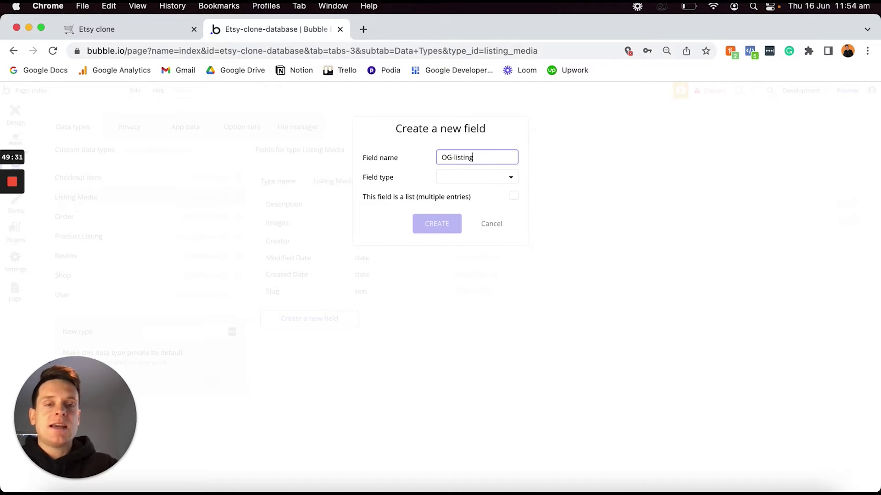
{"action": "left_click", "coordinate": [471, 180]}
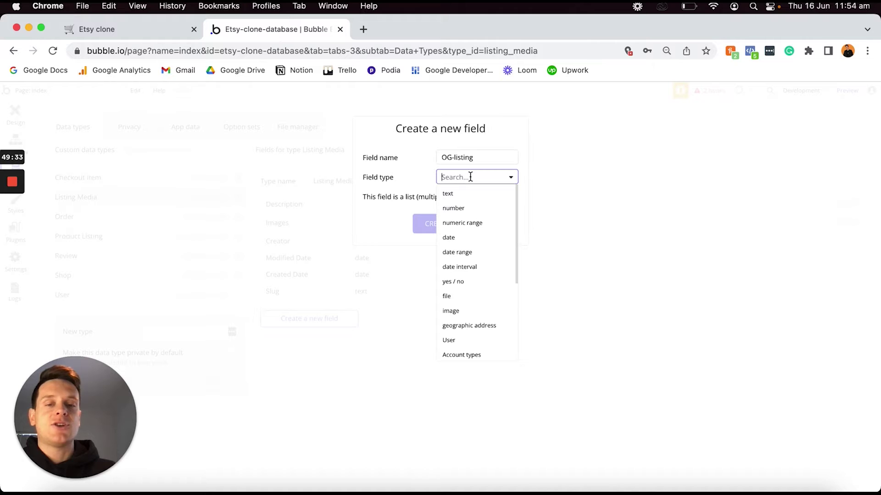
{"action": "scroll", "coordinate": [456, 258], "scroll_direction": "down", "scroll_amount": 3}
{"action": "scroll", "coordinate": [457, 261], "scroll_direction": "down", "scroll_amount": 1}
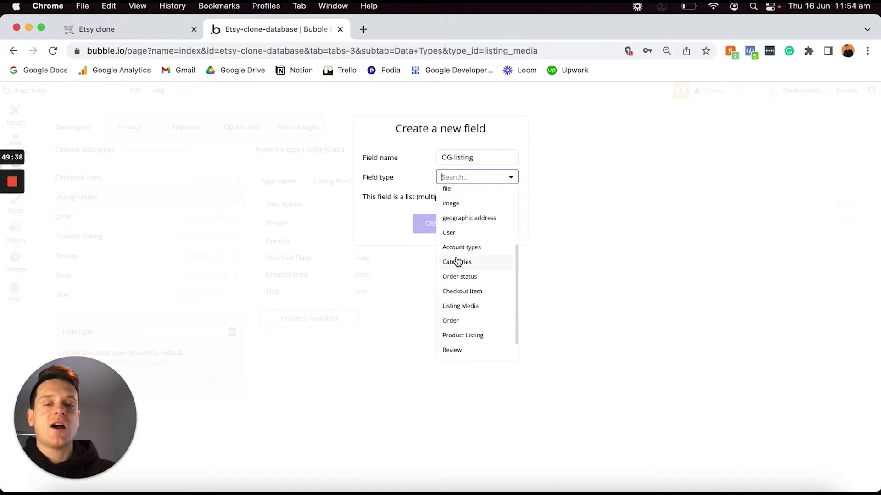
{"action": "left_click", "coordinate": [462, 336]}
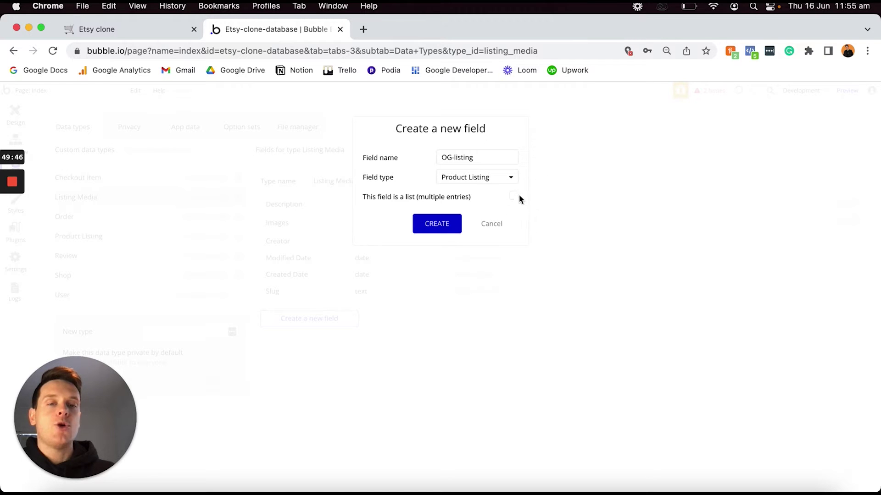
{"action": "left_click", "coordinate": [438, 227]}
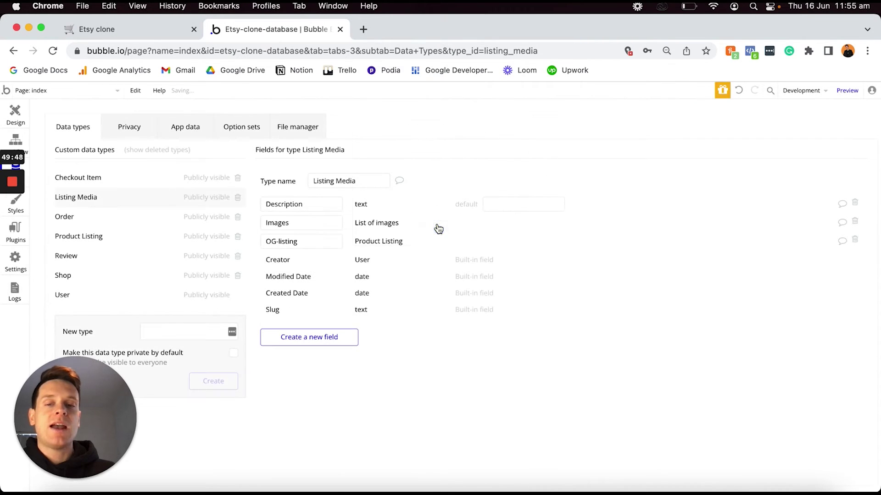
Check off the Description, Images and OG-listing to-dos and select the Checkout item Product line in Notion.
{"action": "left_click", "coordinate": [153, 29]}
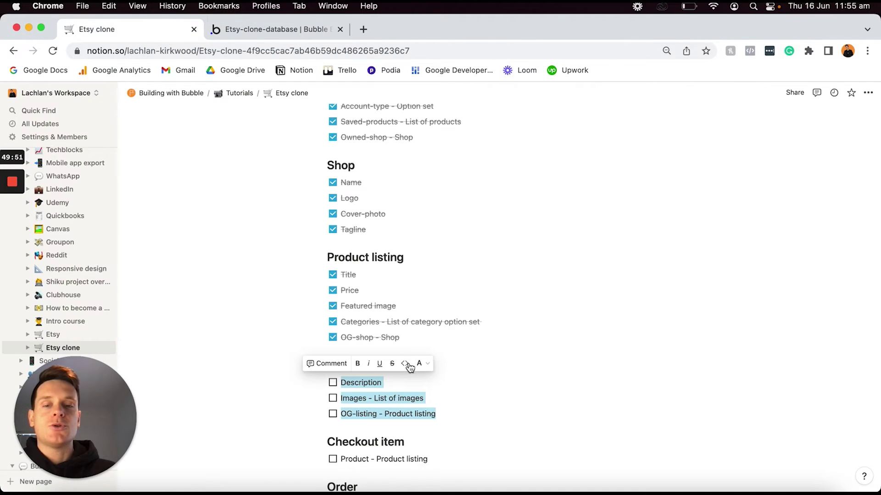
{"action": "left_click", "coordinate": [332, 383]}
{"action": "scroll", "coordinate": [442, 391], "scroll_direction": "down", "scroll_amount": 5}
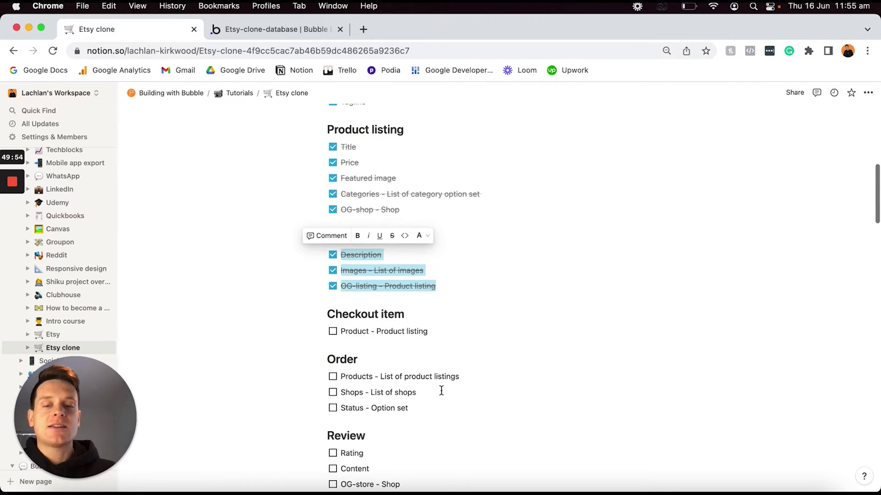
{"action": "scroll", "coordinate": [441, 390], "scroll_direction": "down", "scroll_amount": 1}
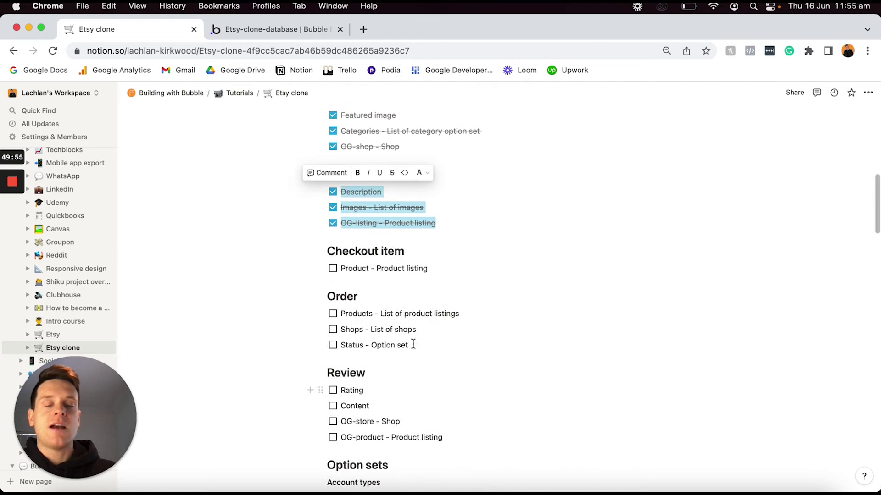
{"action": "left_click", "coordinate": [432, 268]}
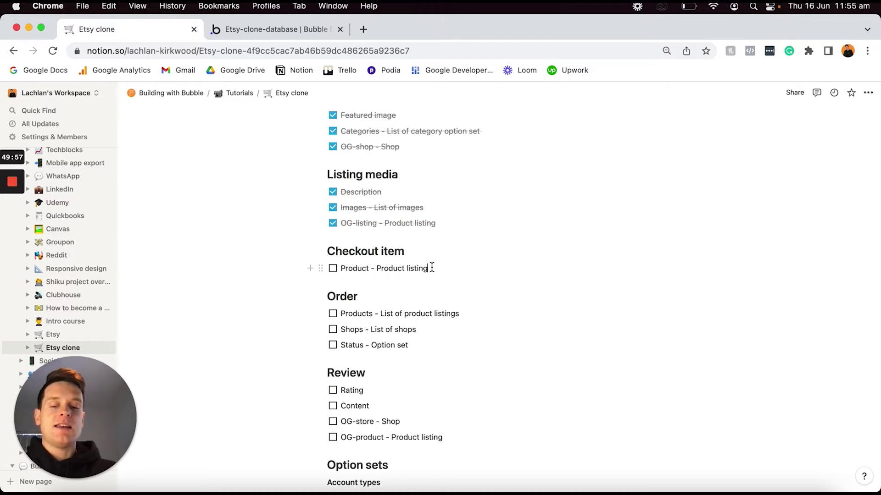
{"action": "triple_click", "coordinate": [431, 268]}
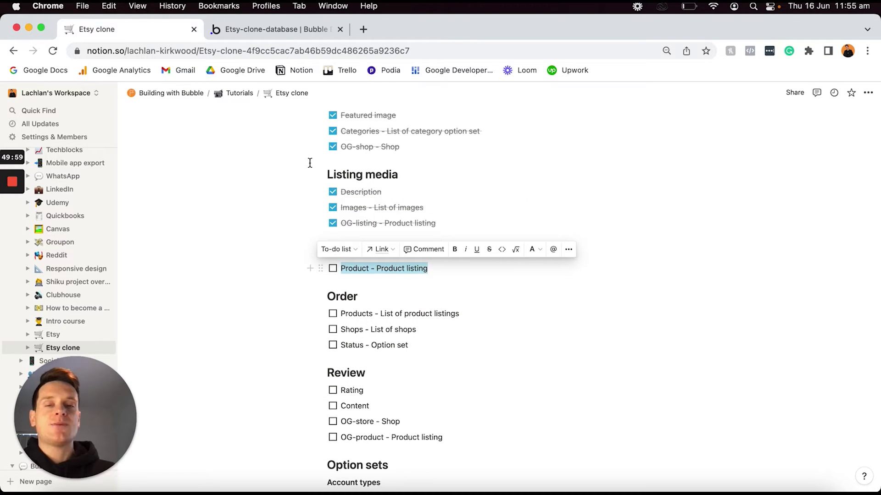
{"action": "left_click", "coordinate": [282, 31]}
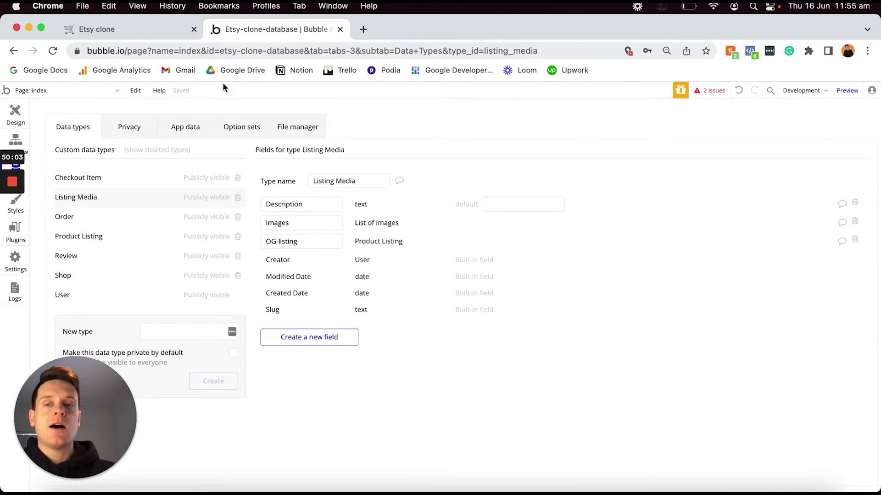
Select Checkout Item and create a Product field of type Product Listing.
{"action": "left_click", "coordinate": [131, 182]}
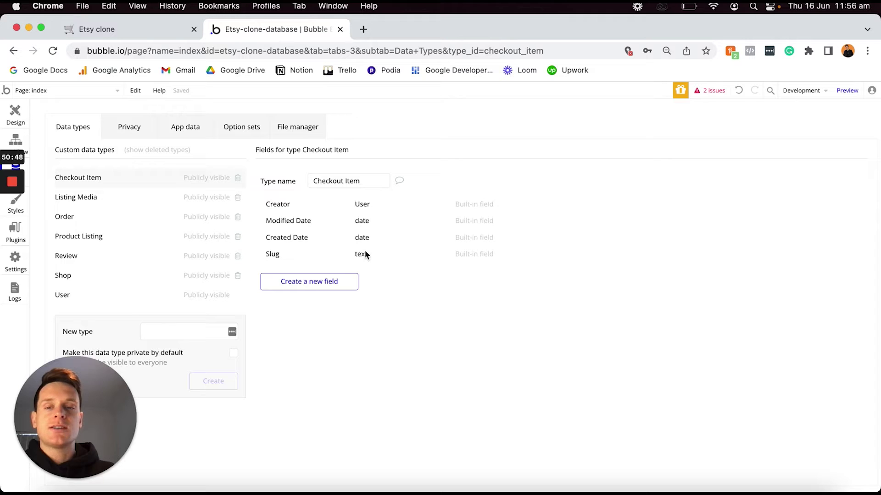
{"action": "left_click", "coordinate": [323, 282]}
{"action": "type", "text": "Product"}
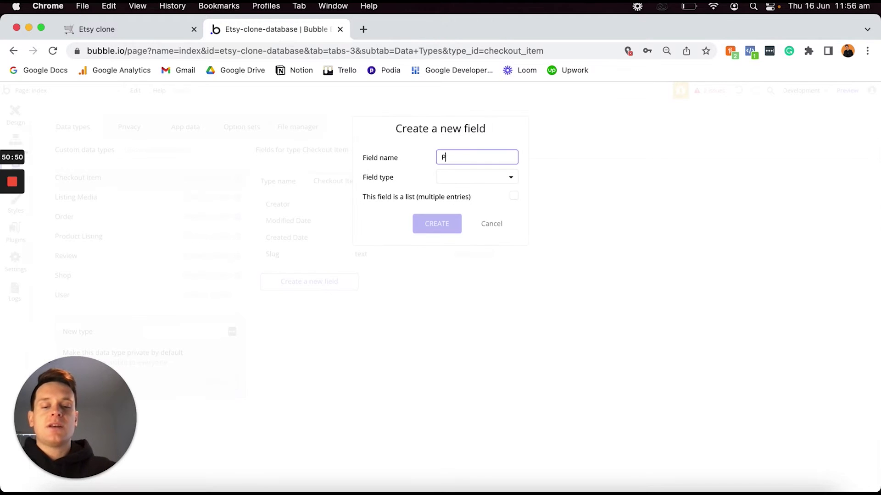
{"action": "left_click", "coordinate": [470, 174]}
{"action": "scroll", "coordinate": [470, 256], "scroll_direction": "down", "scroll_amount": 5}
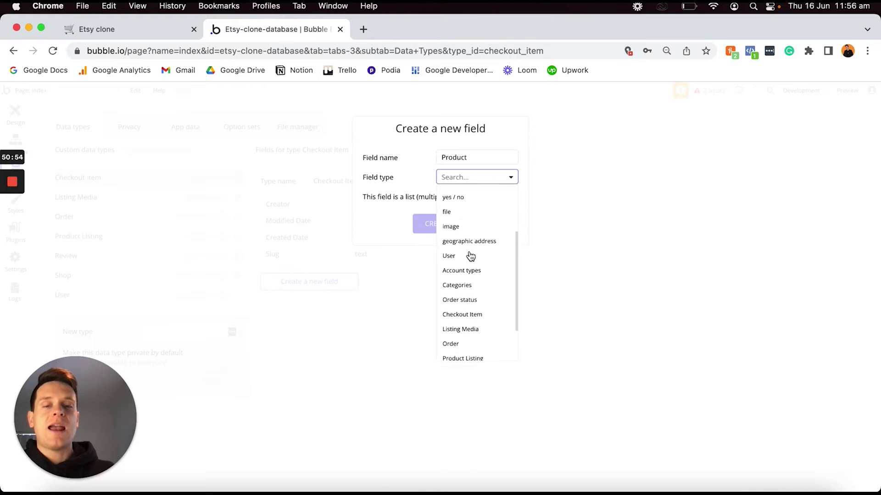
{"action": "left_click", "coordinate": [462, 322]}
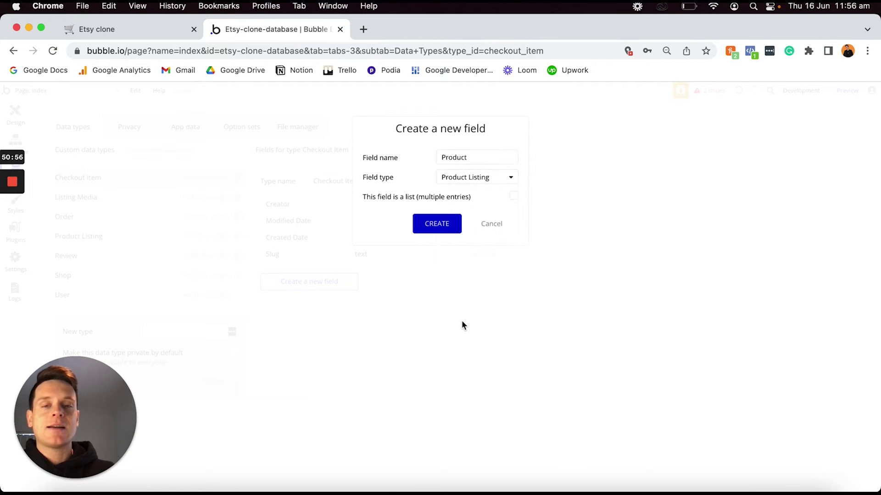
{"action": "left_click", "coordinate": [437, 226]}
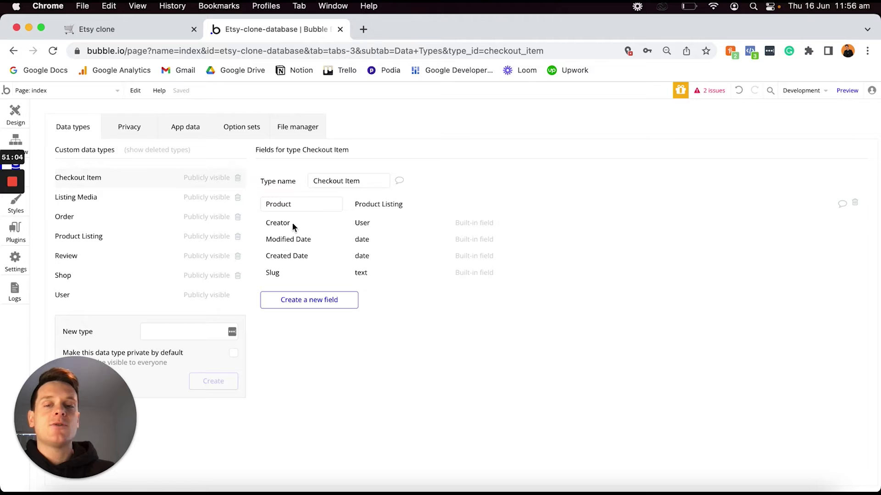
{"action": "mouse_move", "coordinate": [277, 225]}
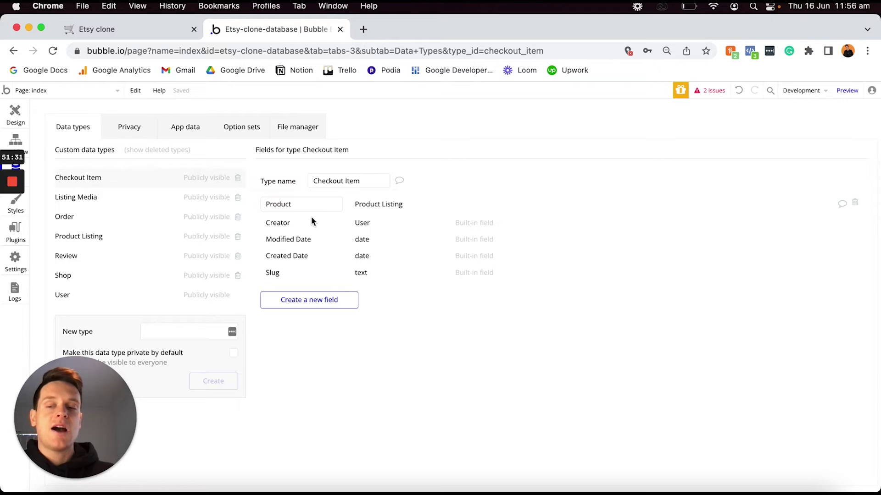
Tick off the Checkout item Product line and select the three Order lines in Notion.
{"action": "left_click", "coordinate": [143, 31]}
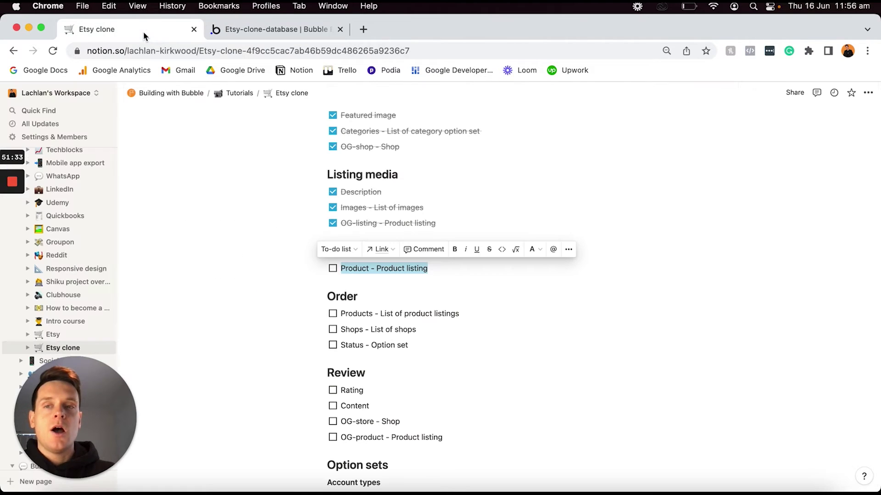
{"action": "left_click", "coordinate": [333, 270]}
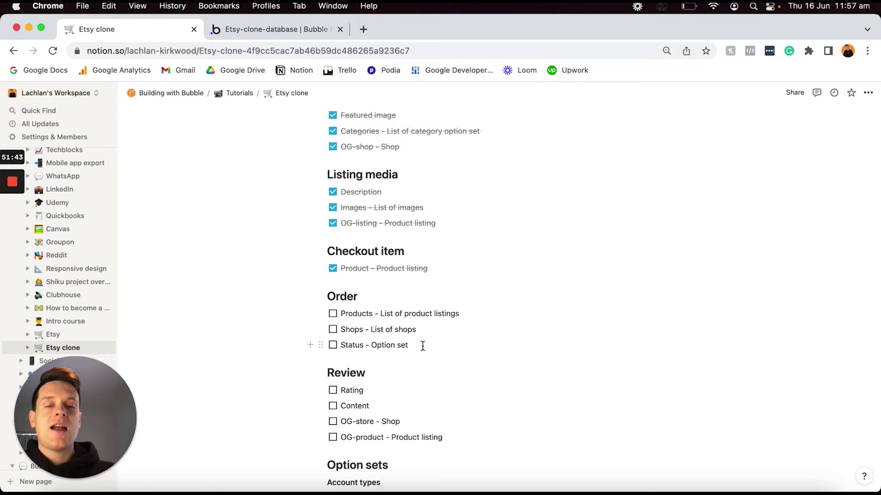
{"action": "left_click_drag", "start_coordinate": [422, 346], "coordinate": [340, 309]}
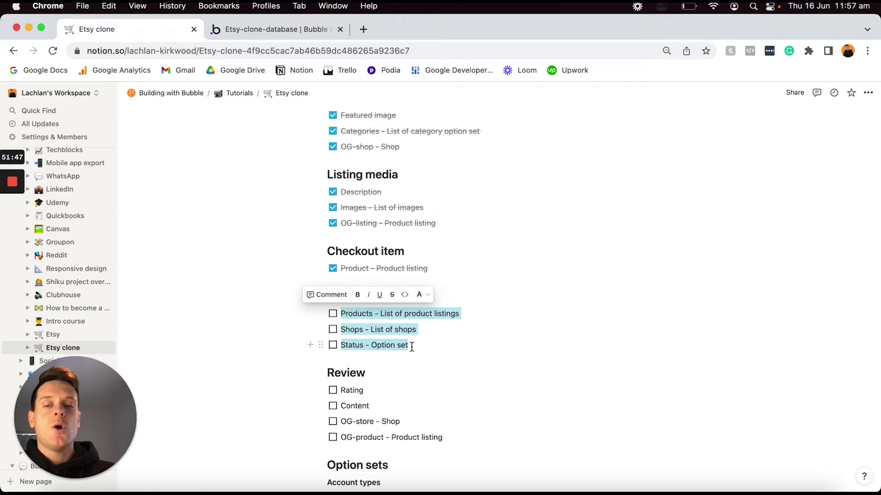
{"action": "left_click", "coordinate": [266, 31]}
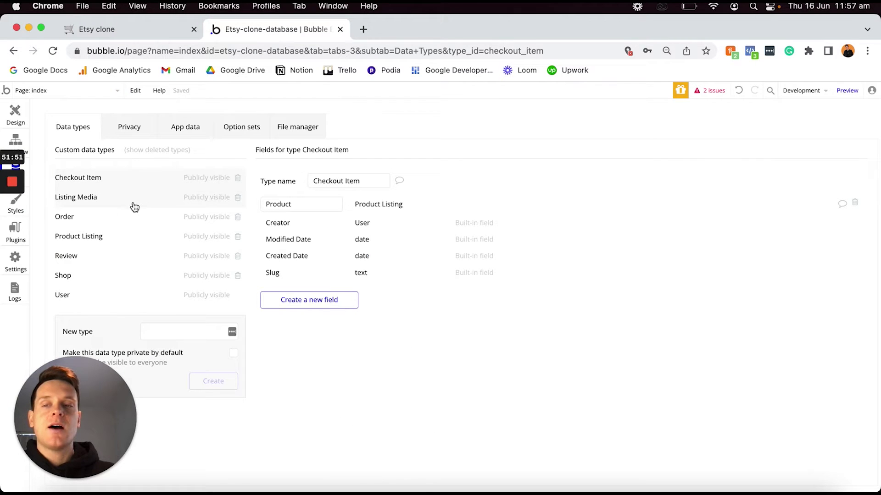
Select Order and create a Products field of type Product Listing, marked as a list.
{"action": "left_click", "coordinate": [85, 221]}
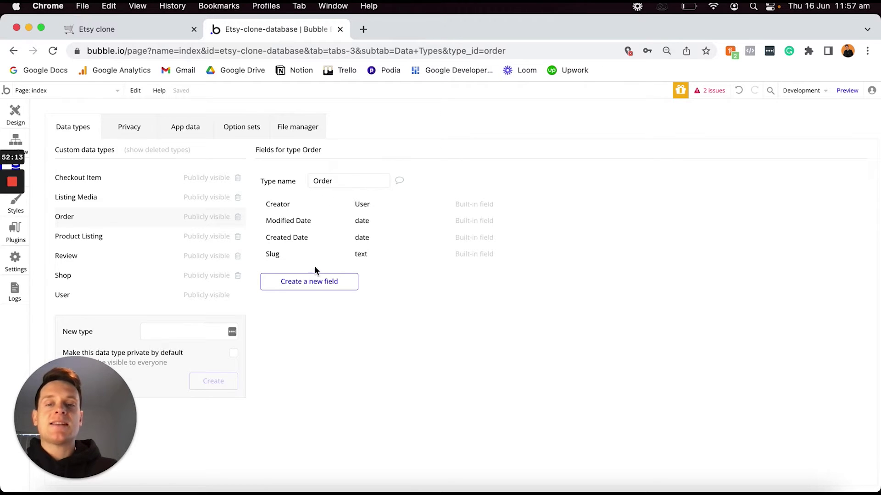
{"action": "left_click", "coordinate": [311, 281]}
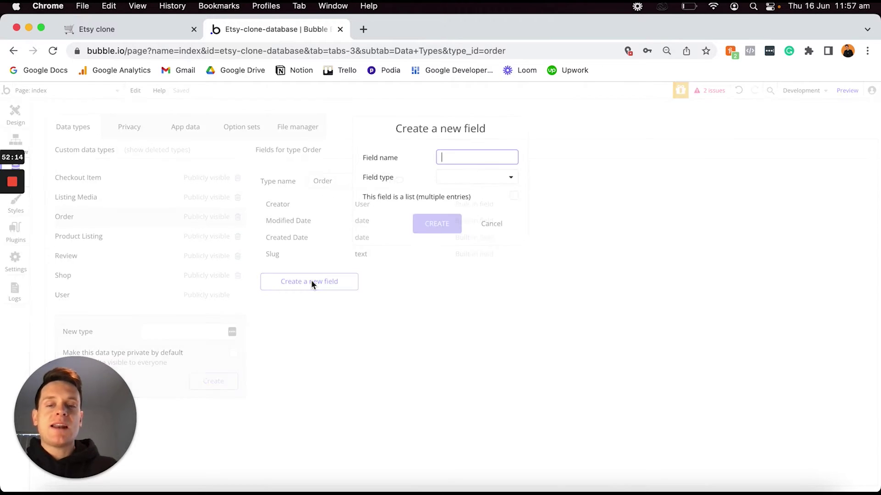
{"action": "type", "text": "P"}
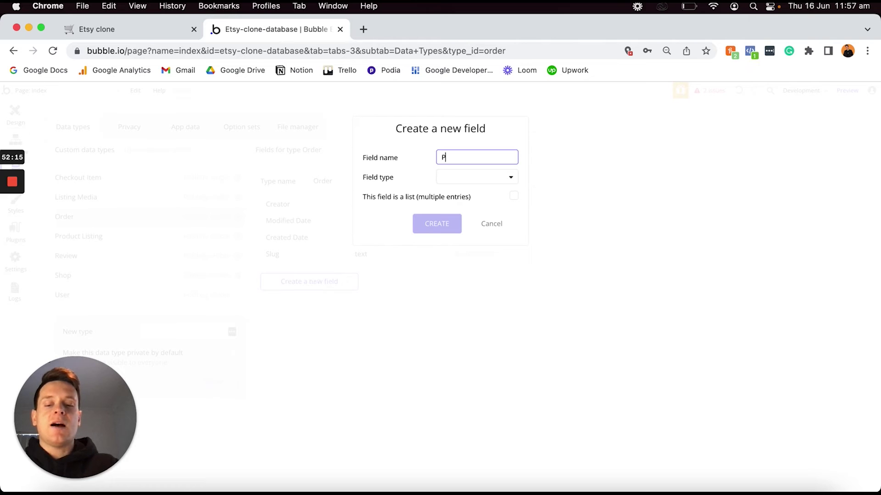
{"action": "type", "text": "roducts"}
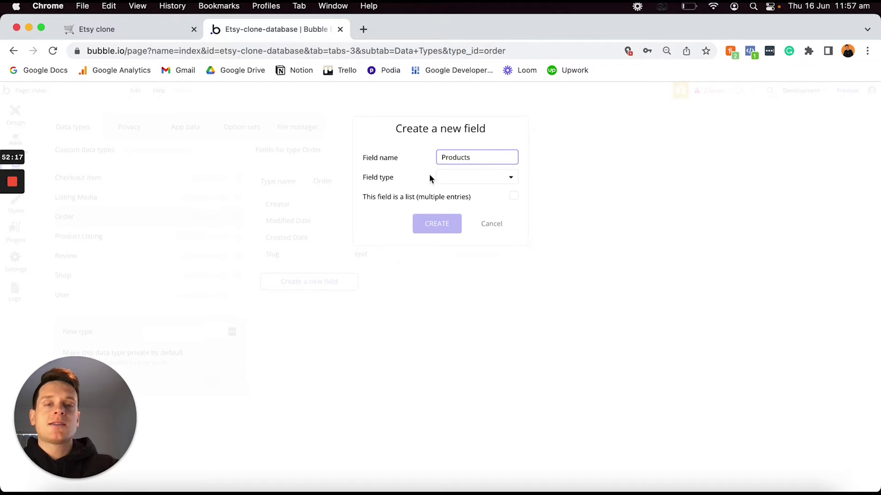
{"action": "left_click", "coordinate": [457, 179]}
{"action": "scroll", "coordinate": [466, 242], "scroll_direction": "down", "scroll_amount": 4}
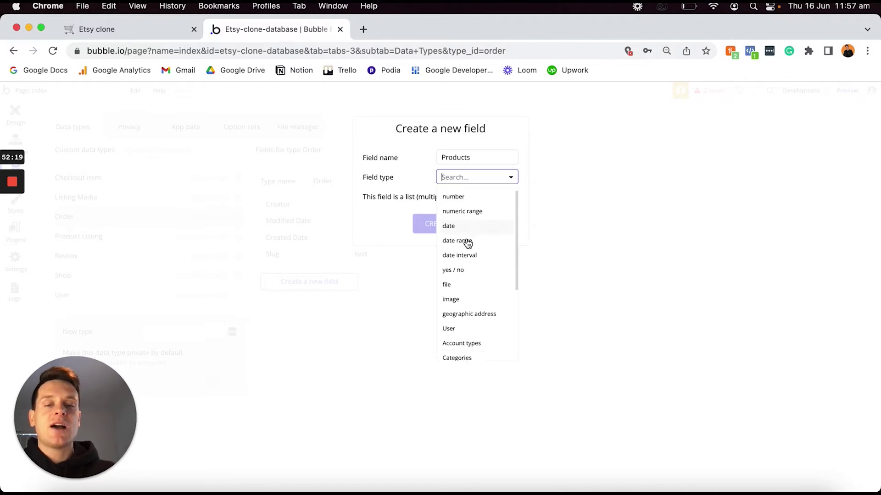
{"action": "scroll", "coordinate": [466, 293], "scroll_direction": "down", "scroll_amount": 2}
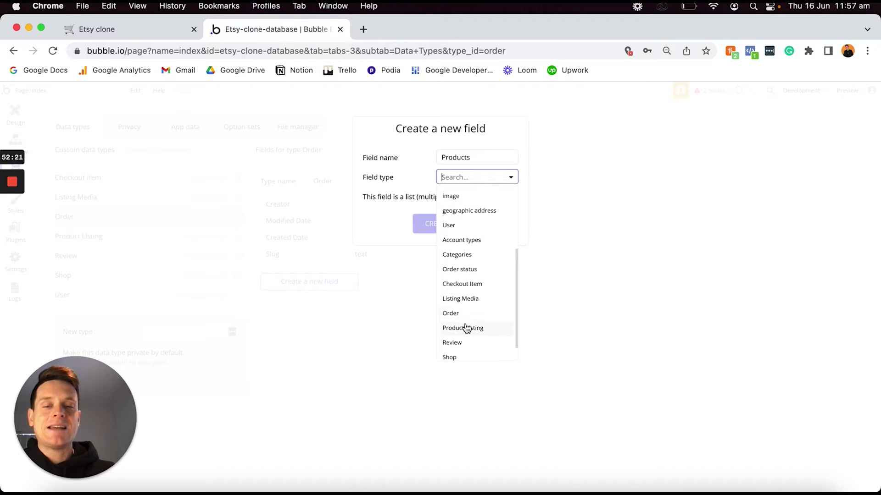
{"action": "left_click", "coordinate": [466, 328]}
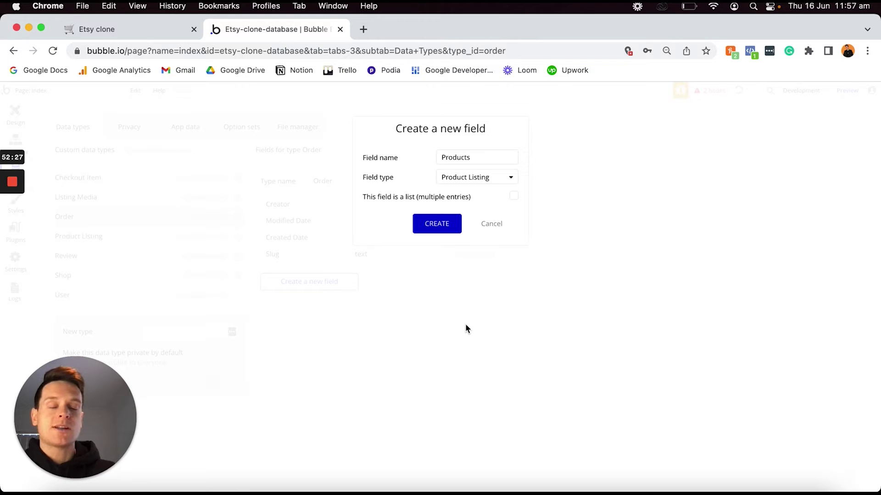
{"action": "left_click", "coordinate": [513, 200]}
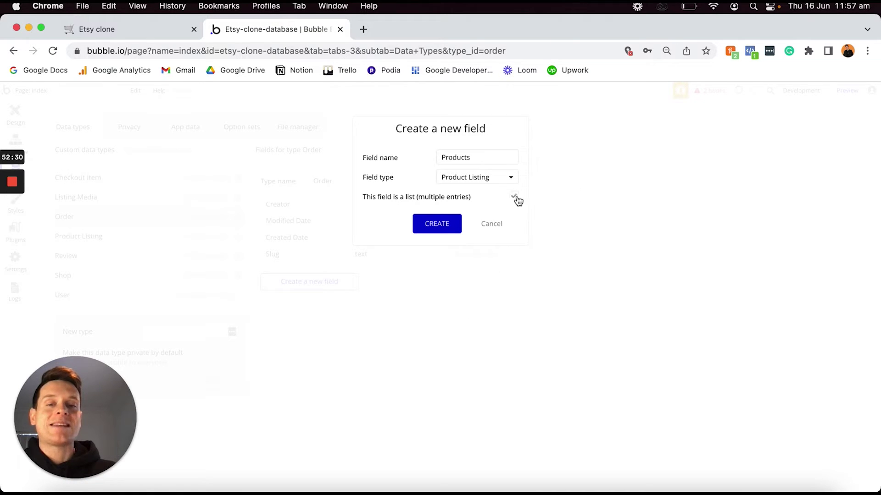
{"action": "left_click", "coordinate": [430, 225]}
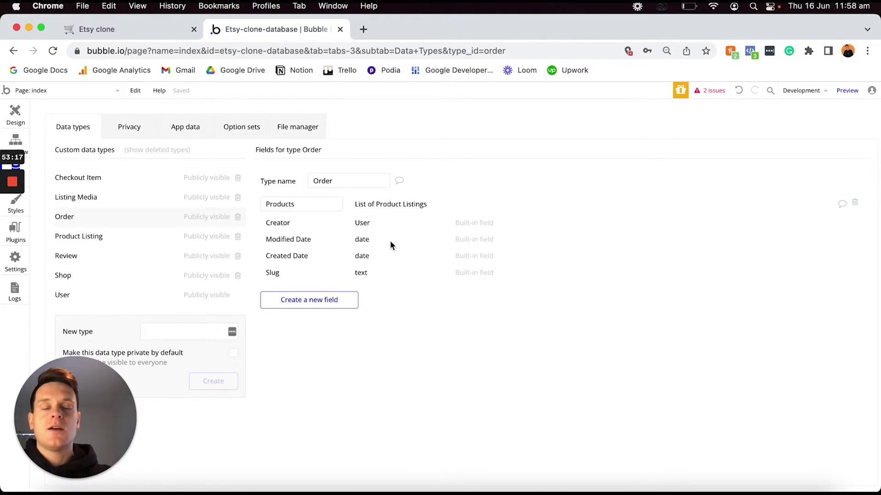
Add a Shops field holding a list of Shop entries to Order.
{"action": "left_click", "coordinate": [323, 301]}
{"action": "type", "text": "Shops"}
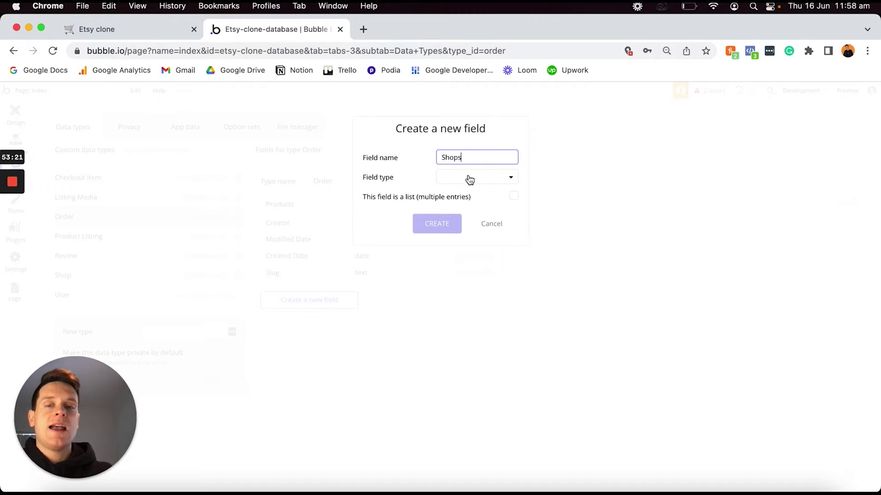
{"action": "left_click", "coordinate": [470, 179]}
{"action": "scroll", "coordinate": [465, 235], "scroll_direction": "down", "scroll_amount": 1}
{"action": "scroll", "coordinate": [465, 235], "scroll_direction": "down", "scroll_amount": 5}
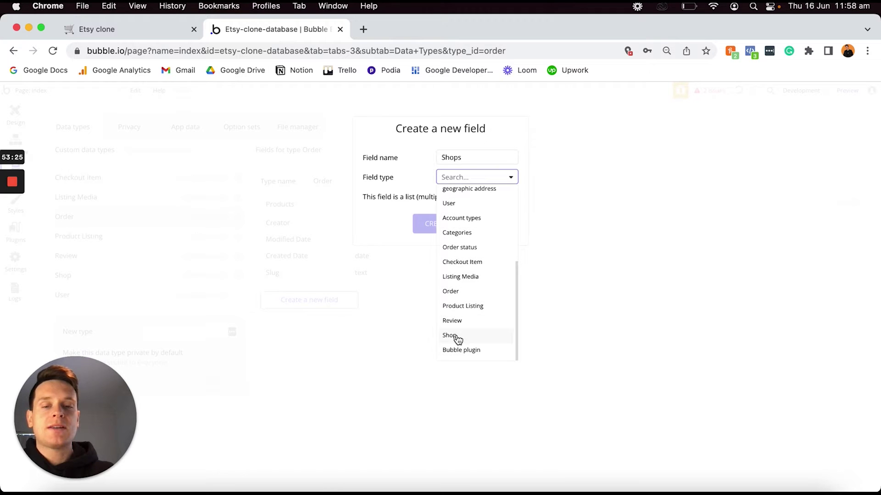
{"action": "left_click", "coordinate": [450, 336]}
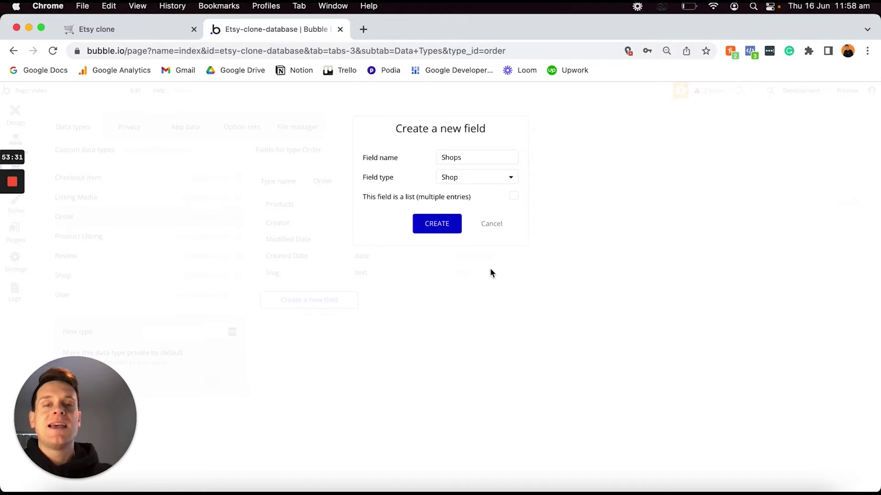
{"action": "left_click", "coordinate": [515, 197]}
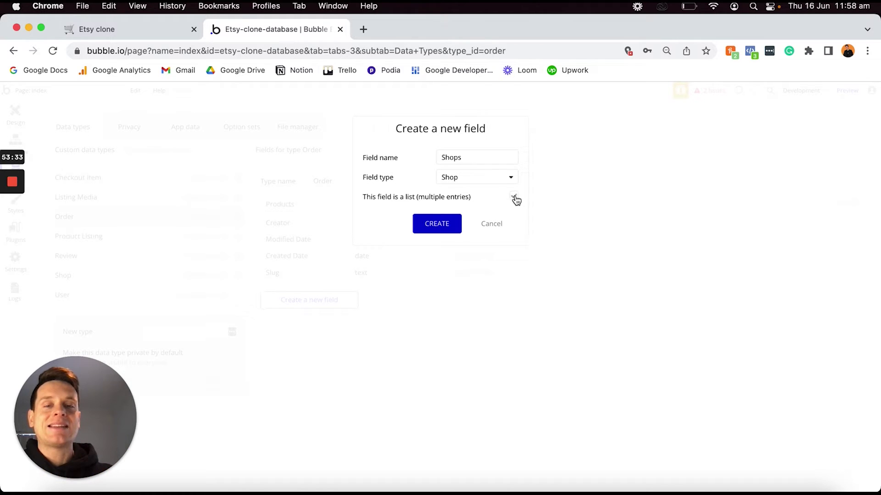
{"action": "left_click", "coordinate": [432, 230]}
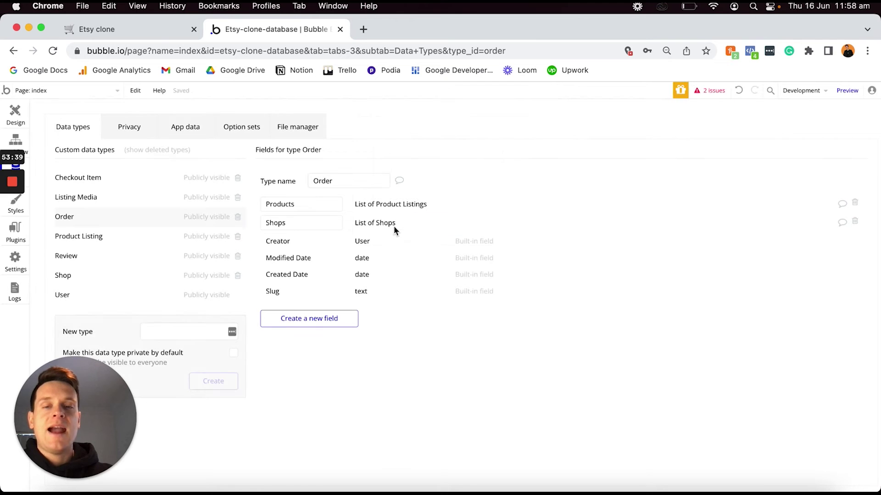
Add a Status field of type Order status to Order.
{"action": "left_click", "coordinate": [312, 318]}
{"action": "type", "text": "Status"}
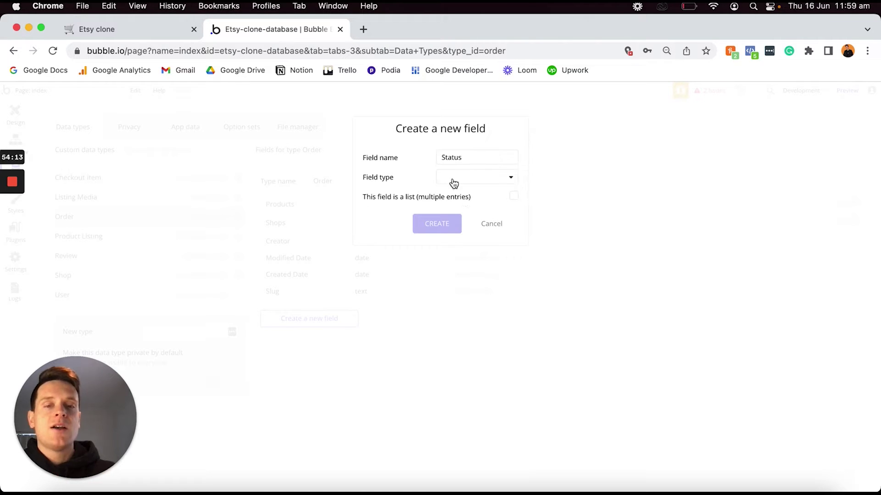
{"action": "left_click", "coordinate": [452, 179]}
{"action": "scroll", "coordinate": [460, 224], "scroll_direction": "down", "scroll_amount": 4}
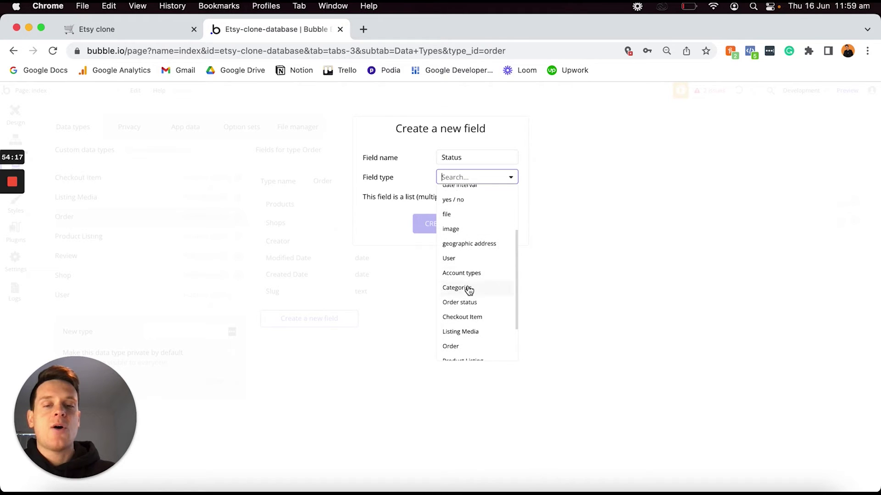
{"action": "left_click", "coordinate": [465, 303]}
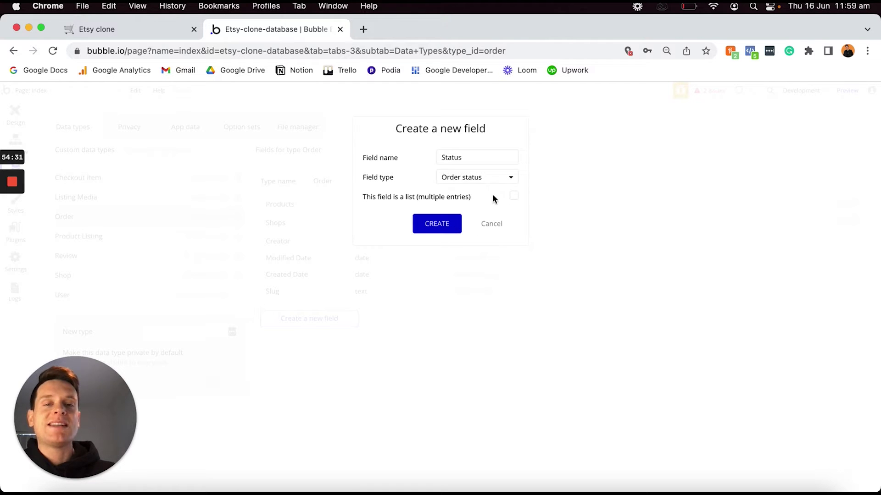
{"action": "left_click", "coordinate": [444, 228]}
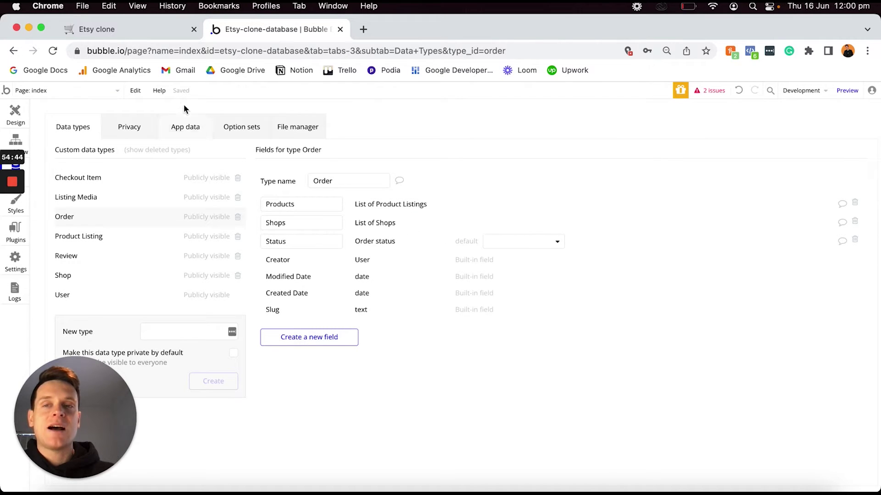
{"action": "left_click", "coordinate": [148, 28]}
Mark the three Order items done and select the four Review lines in Notion.
{"action": "left_click", "coordinate": [331, 312]}
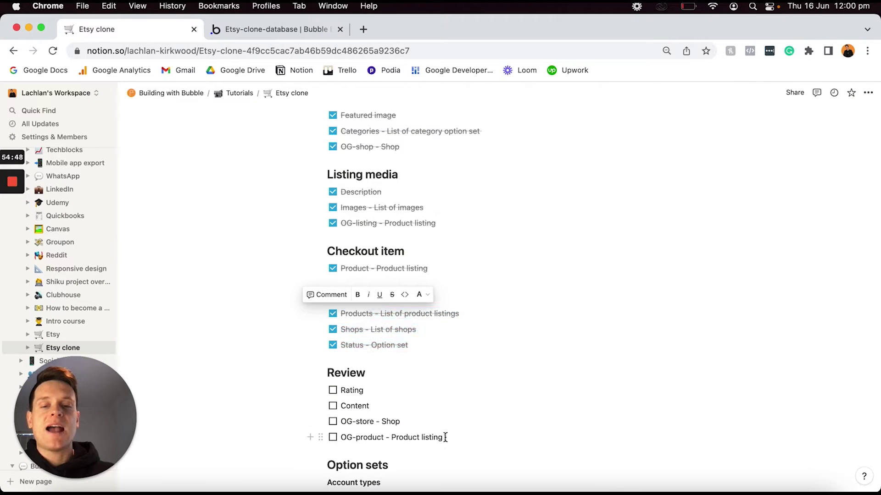
{"action": "left_click_drag", "start_coordinate": [445, 437], "coordinate": [338, 389]}
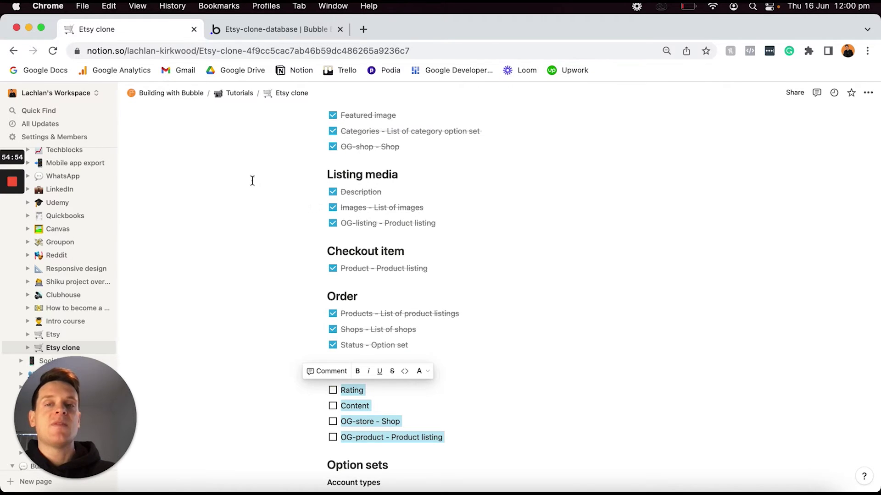
{"action": "left_click", "coordinate": [276, 32]}
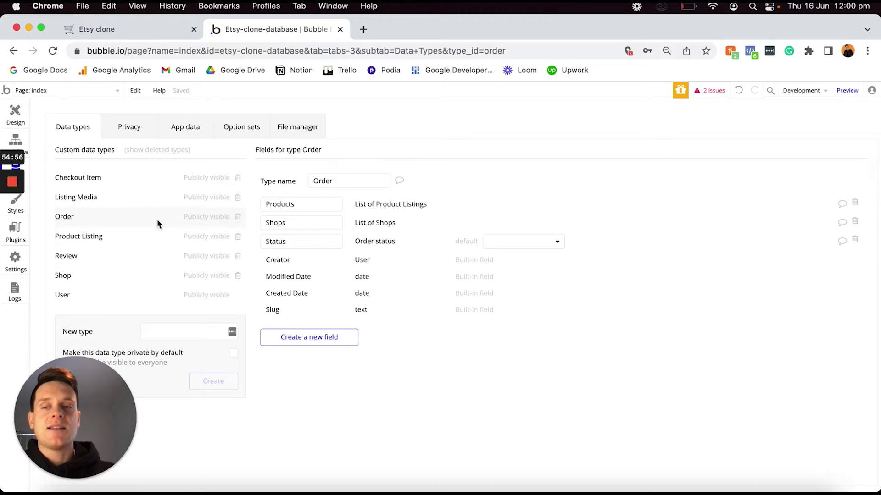
Select Review and add a Rating number field.
{"action": "left_click", "coordinate": [120, 257]}
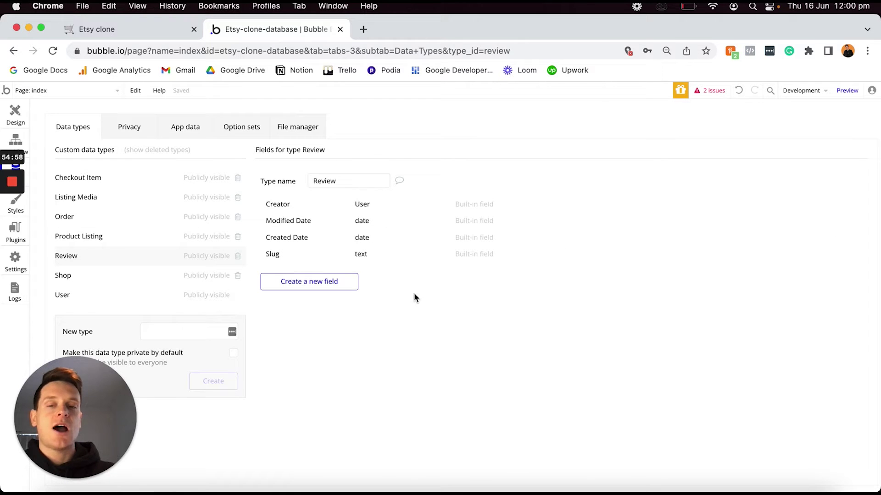
{"action": "left_click", "coordinate": [340, 284]}
{"action": "type", "text": "Rating"}
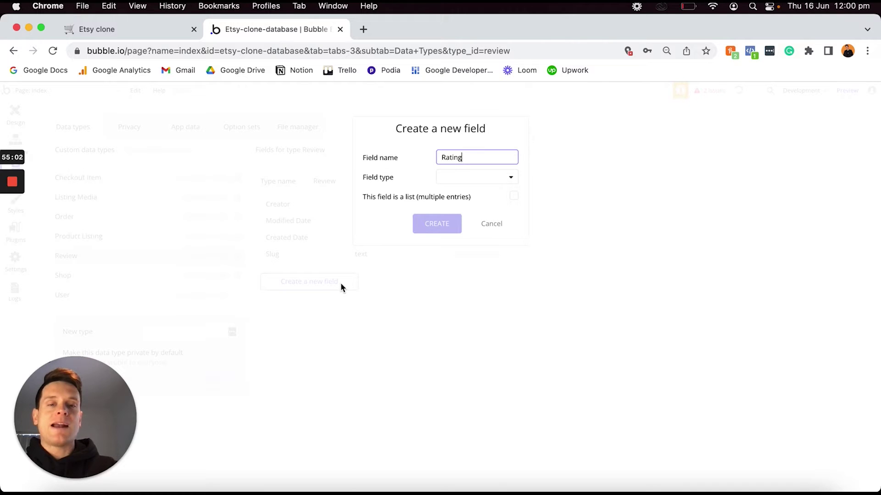
{"action": "left_click", "coordinate": [488, 182]}
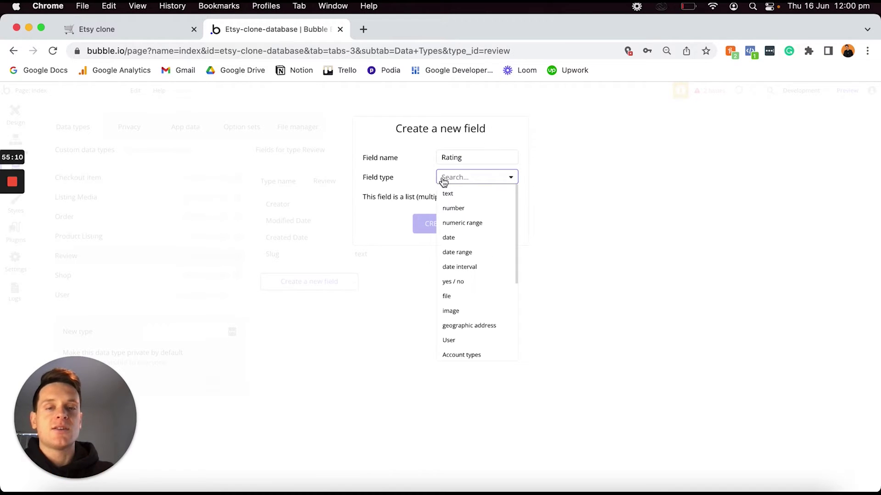
{"action": "left_click", "coordinate": [472, 208]}
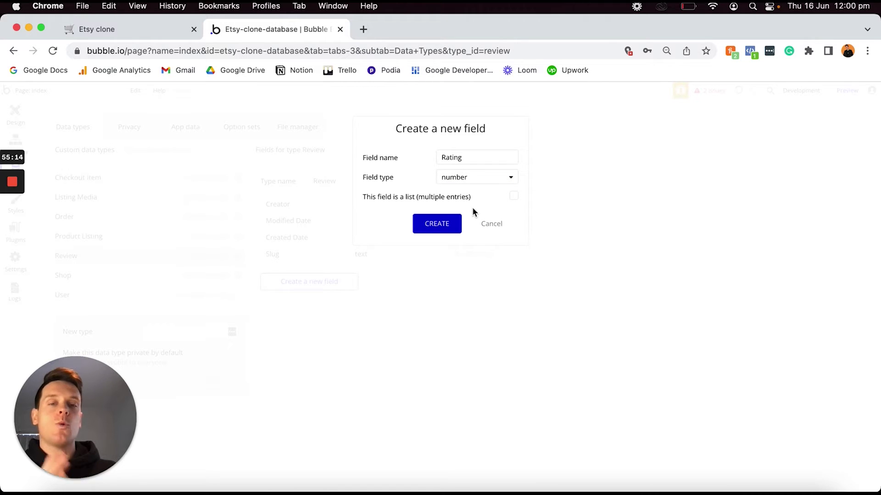
{"action": "left_click", "coordinate": [441, 227]}
Add a Content text field to Review.
{"action": "left_click", "coordinate": [319, 300]}
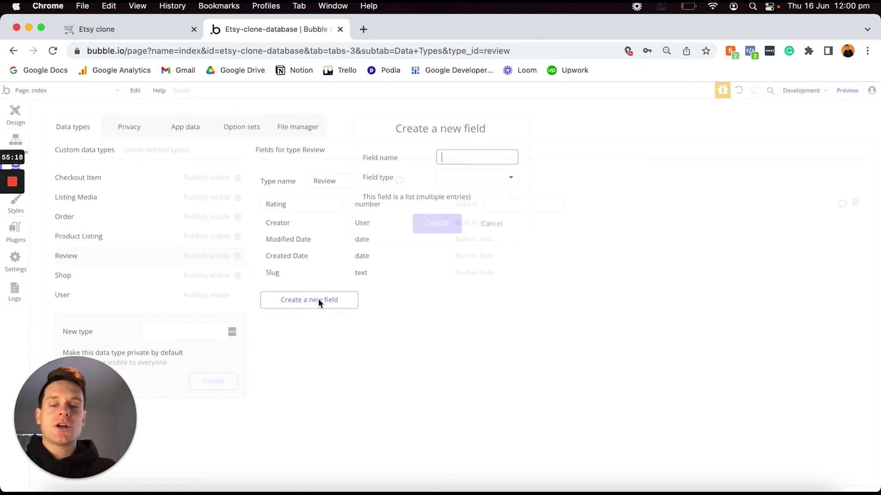
{"action": "type", "text": "Conten"}
{"action": "type", "text": "t"}
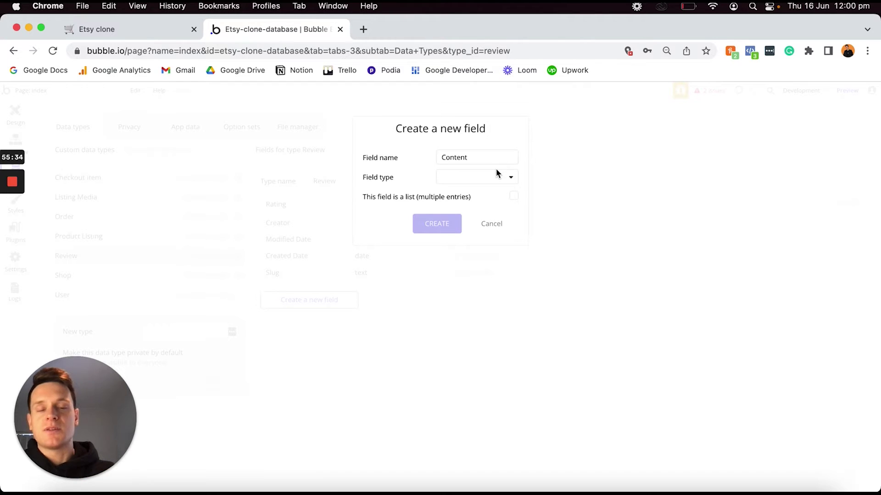
{"action": "left_click", "coordinate": [468, 179]}
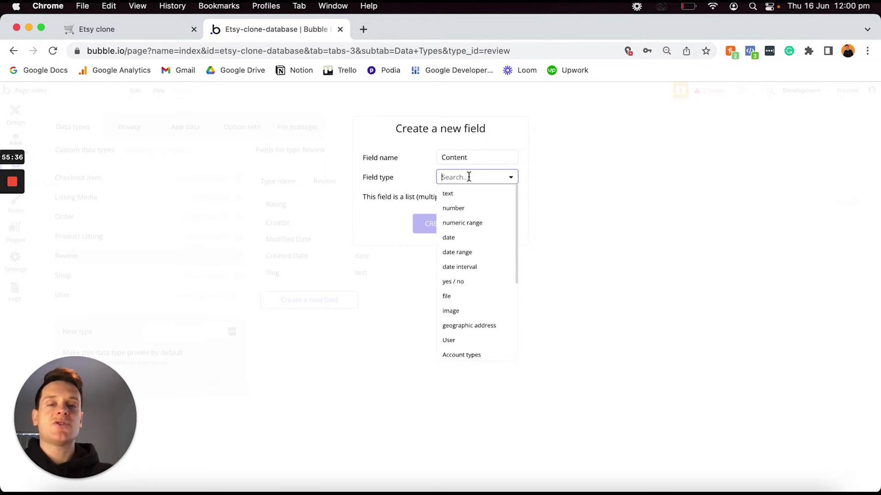
{"action": "left_click", "coordinate": [453, 194]}
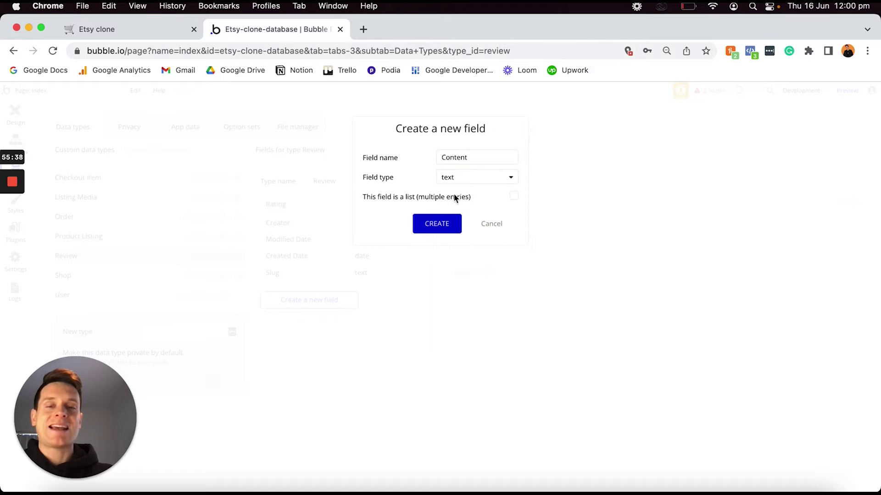
{"action": "left_click", "coordinate": [438, 224]}
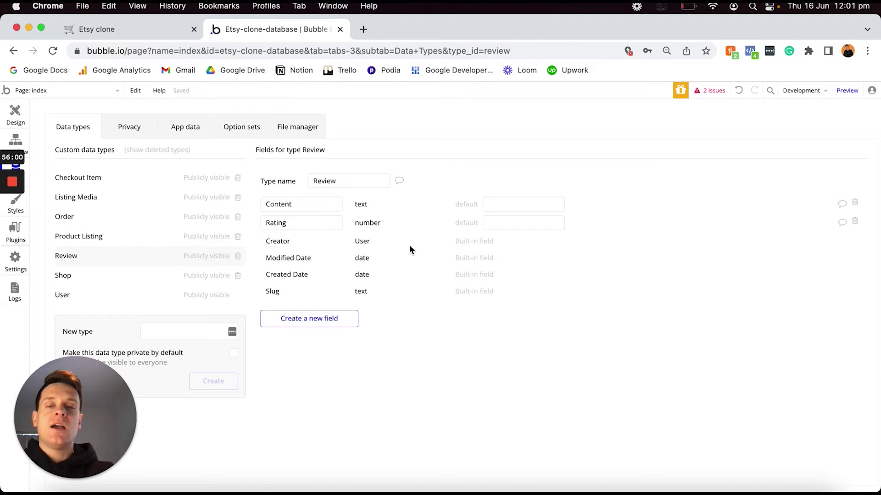
Add an OG-store field of type Shop to Review.
{"action": "left_click", "coordinate": [323, 320]}
{"action": "type", "text": "OG-store"}
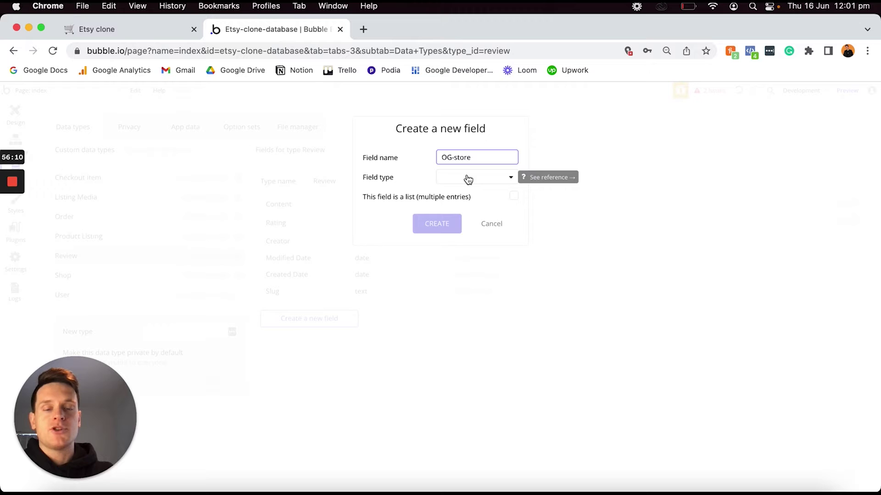
{"action": "left_click", "coordinate": [450, 179]}
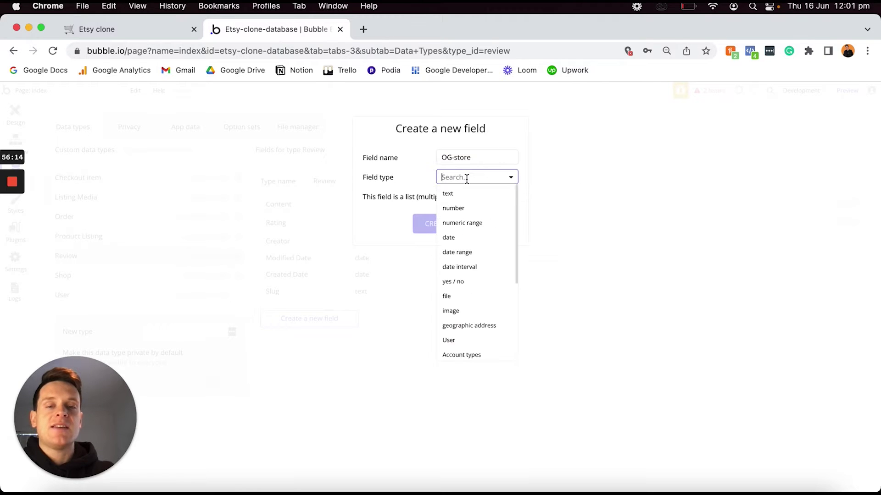
{"action": "scroll", "coordinate": [462, 274], "scroll_direction": "down", "scroll_amount": 5}
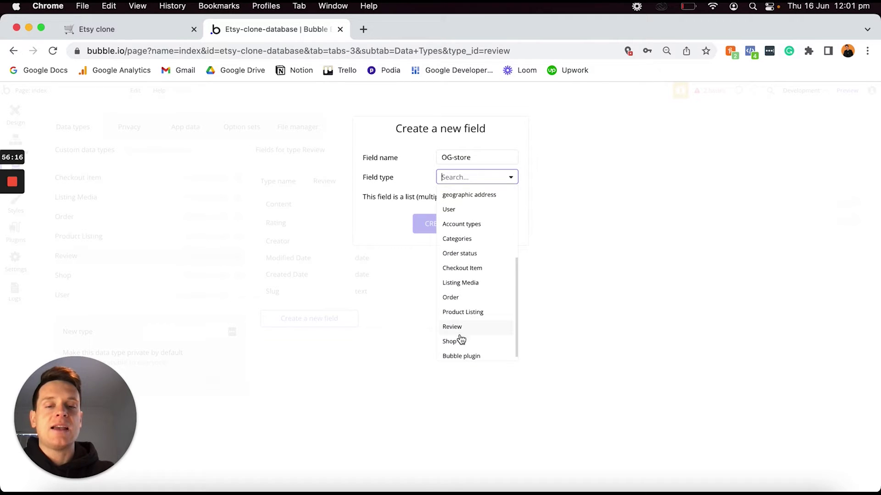
{"action": "left_click", "coordinate": [460, 342]}
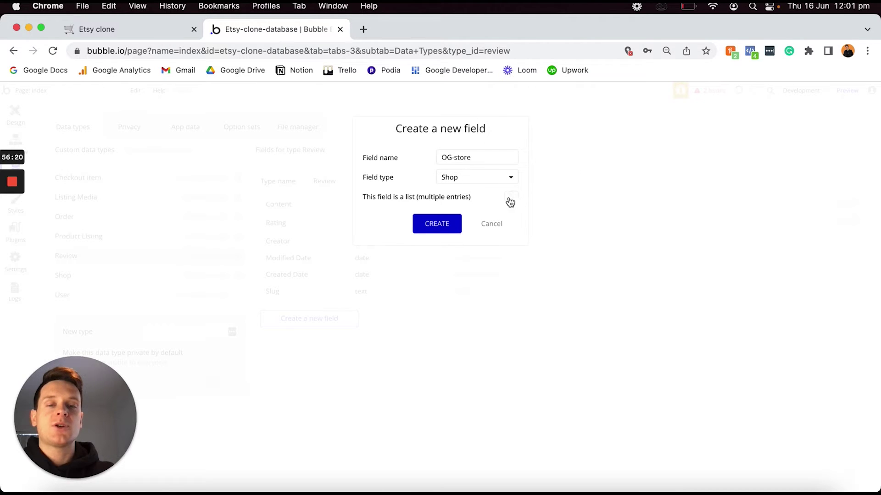
{"action": "left_click", "coordinate": [438, 226]}
Add an OG-product field of type Product Listing to Review.
{"action": "left_click", "coordinate": [308, 337]}
{"action": "type", "text": "OG-product"}
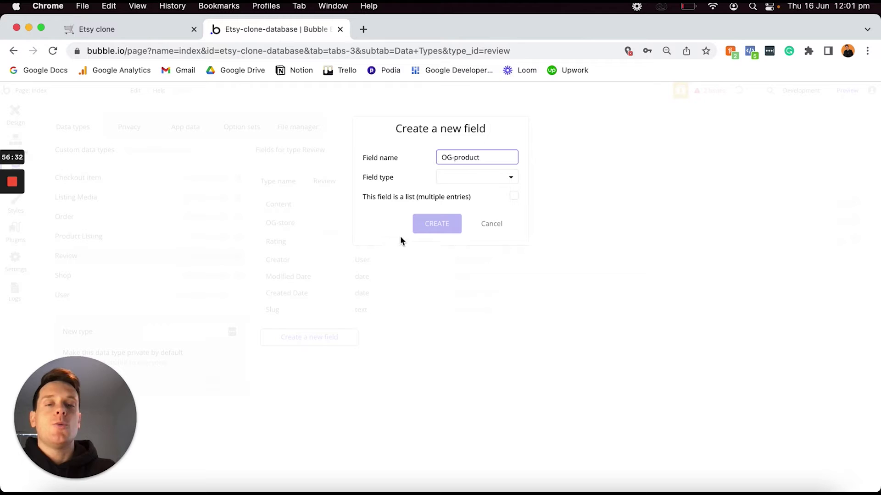
{"action": "left_click", "coordinate": [471, 176]}
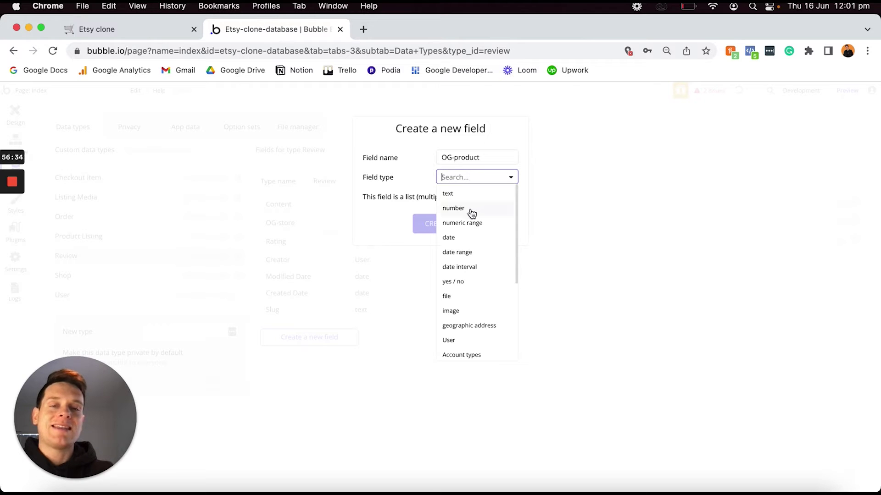
{"action": "scroll", "coordinate": [464, 241], "scroll_direction": "down", "scroll_amount": 4}
{"action": "scroll", "coordinate": [467, 242], "scroll_direction": "down", "scroll_amount": 3}
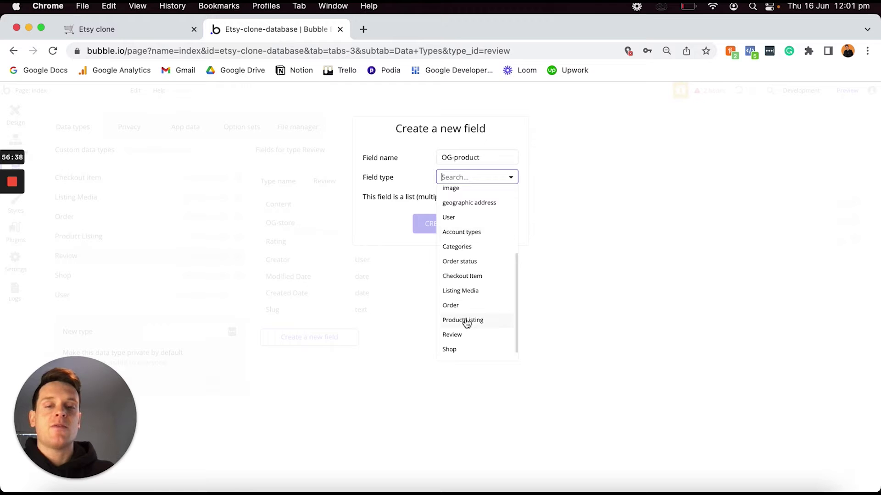
{"action": "left_click", "coordinate": [465, 320]}
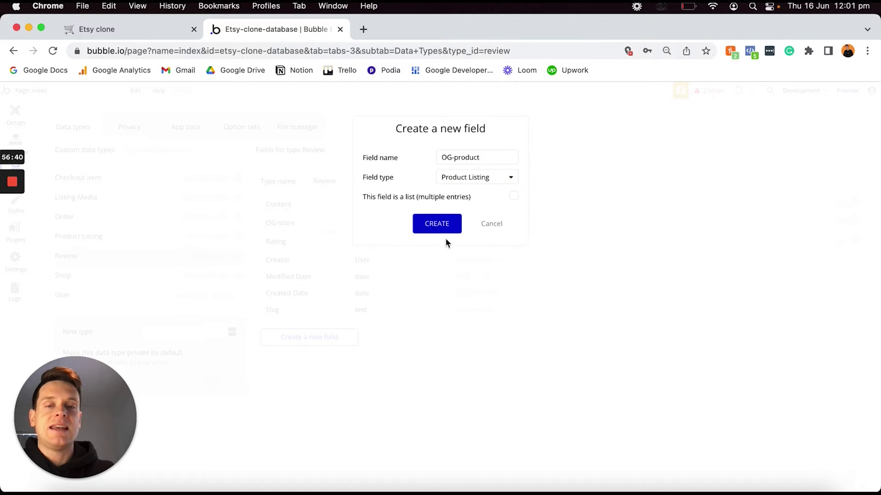
{"action": "left_click", "coordinate": [438, 225]}
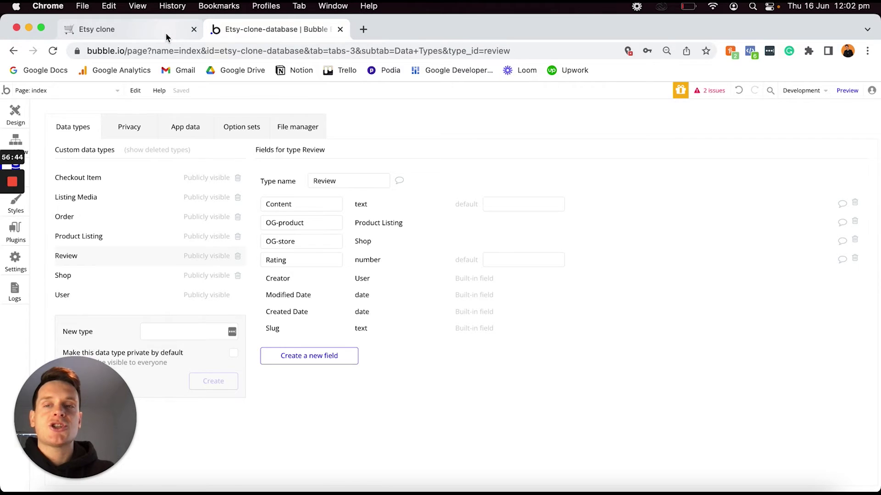
{"action": "left_click", "coordinate": [128, 29]}
Tick off the Rating, Content, OG-store and OG-product Review items in the Etsy clone plan.
{"action": "left_click", "coordinate": [332, 390]}
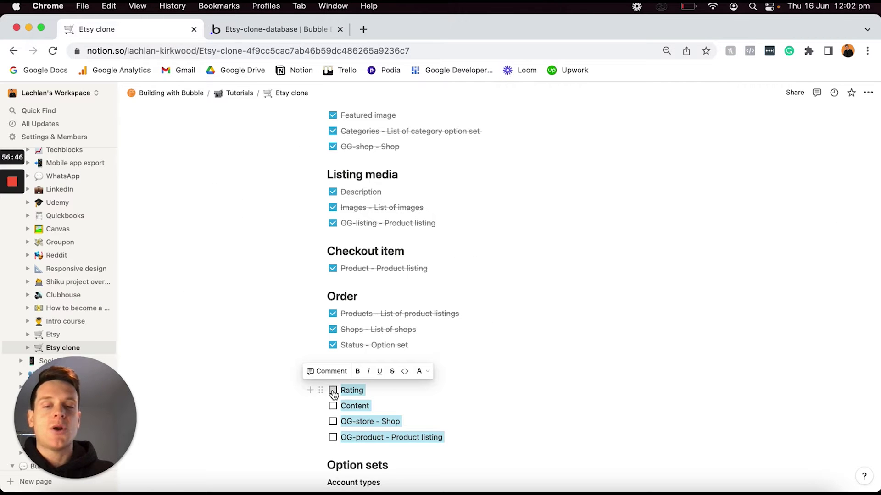
{"action": "left_click", "coordinate": [379, 405]}
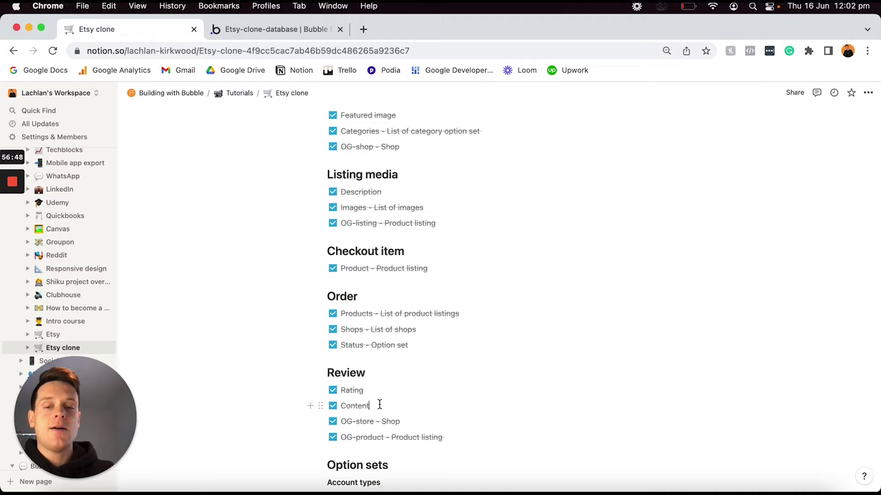
{"action": "scroll", "coordinate": [379, 404], "scroll_direction": "up", "scroll_amount": 15}
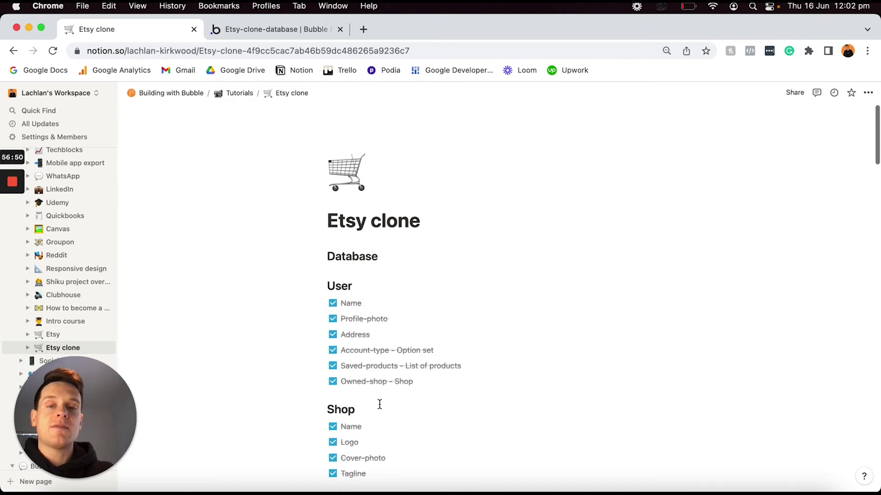
{"action": "scroll", "coordinate": [379, 404], "scroll_direction": "down", "scroll_amount": 20}
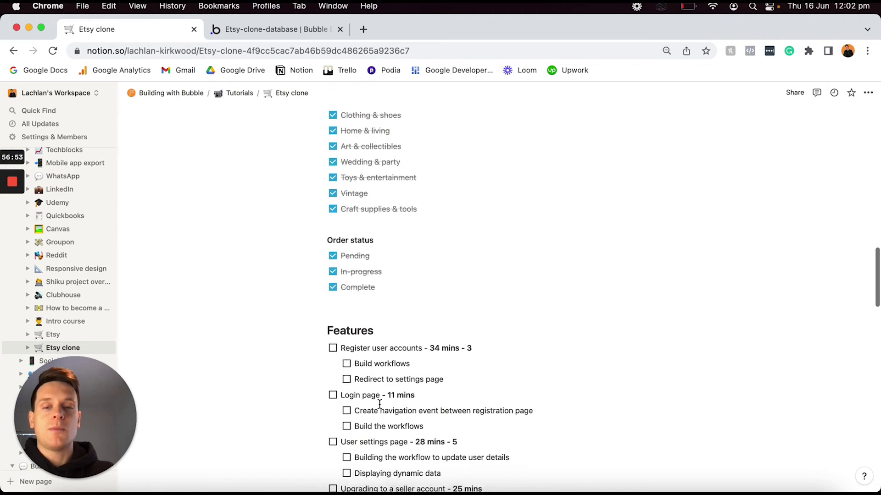
{"action": "scroll", "coordinate": [380, 404], "scroll_direction": "up", "scroll_amount": 20}
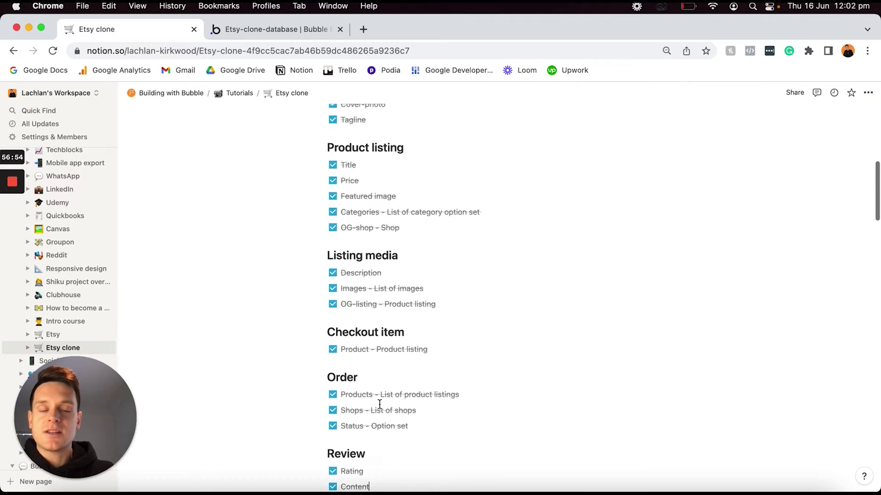
{"action": "scroll", "coordinate": [379, 405], "scroll_direction": "up", "scroll_amount": 2}
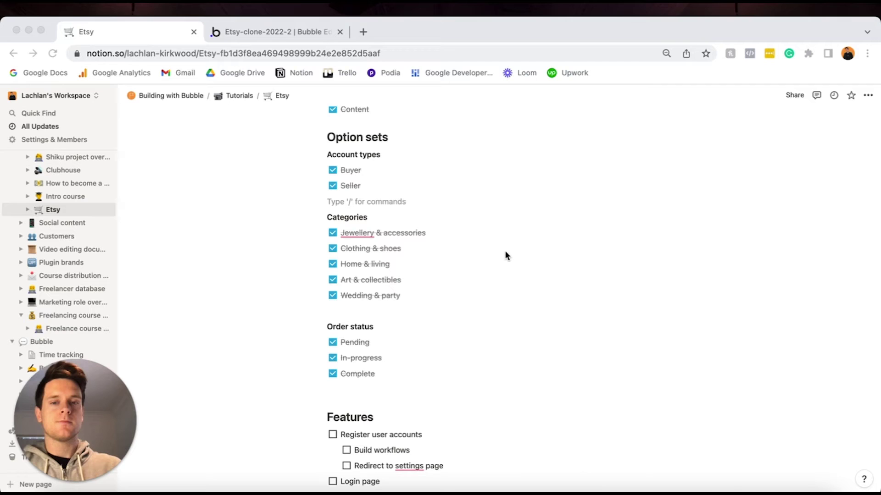
Review the Etsy Features checklist and select the Register user accounts task.
{"action": "scroll", "coordinate": [505, 252], "scroll_direction": "down", "scroll_amount": 3}
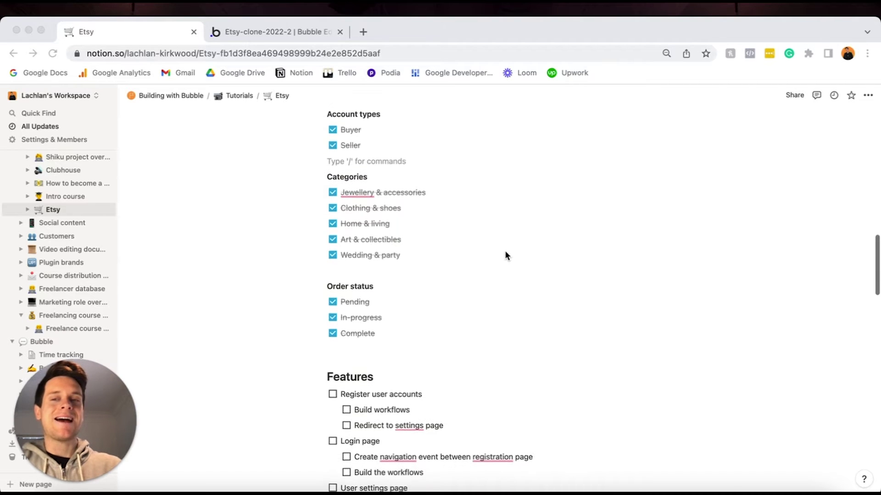
{"action": "scroll", "coordinate": [506, 255], "scroll_direction": "down", "scroll_amount": 3}
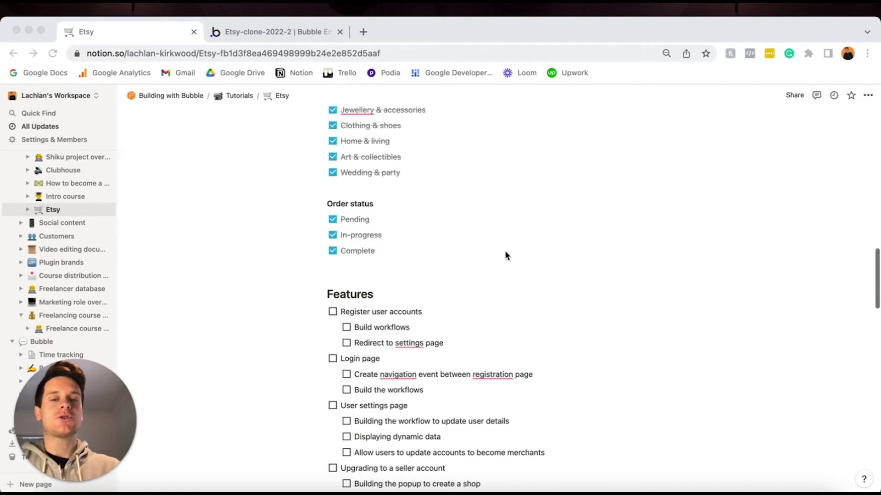
{"action": "scroll", "coordinate": [506, 255], "scroll_direction": "down", "scroll_amount": 15}
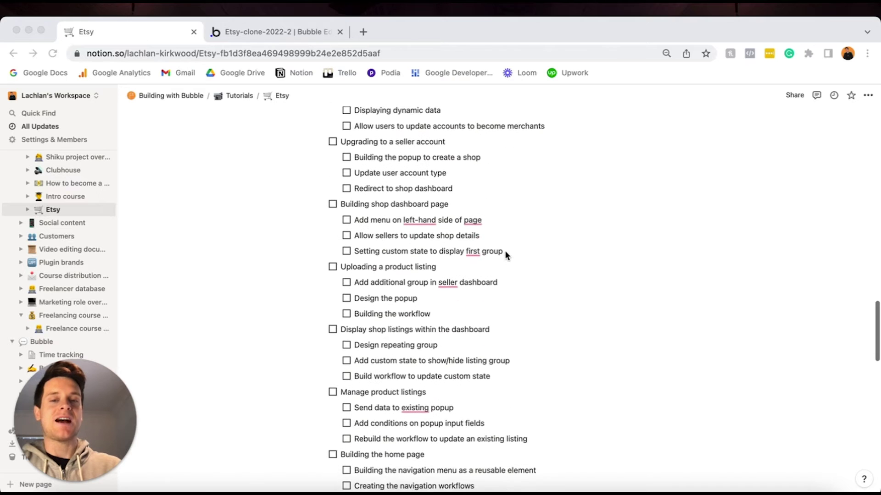
{"action": "scroll", "coordinate": [506, 255], "scroll_direction": "down", "scroll_amount": 8}
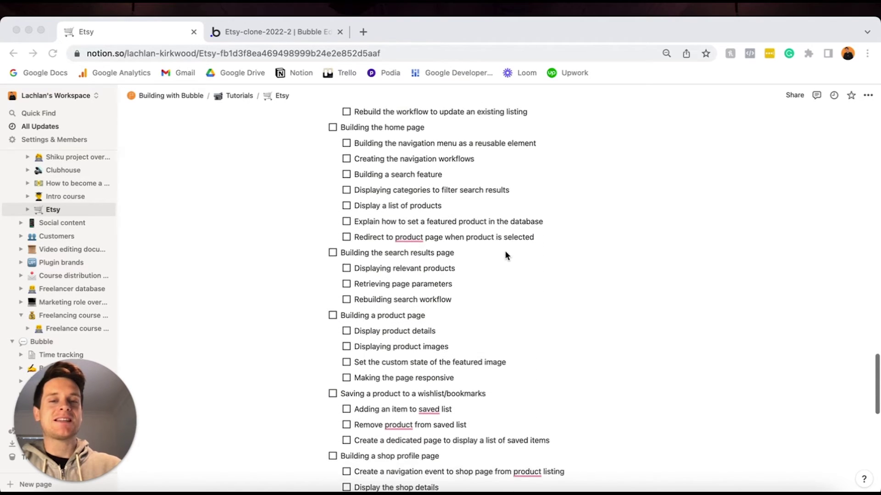
{"action": "scroll", "coordinate": [506, 255], "scroll_direction": "down", "scroll_amount": 4}
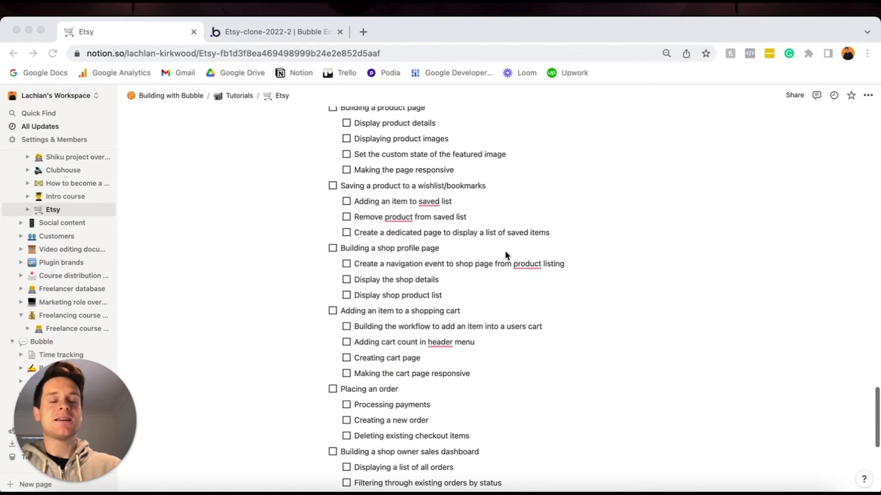
{"action": "scroll", "coordinate": [411, 314], "scroll_direction": "up", "scroll_amount": 11}
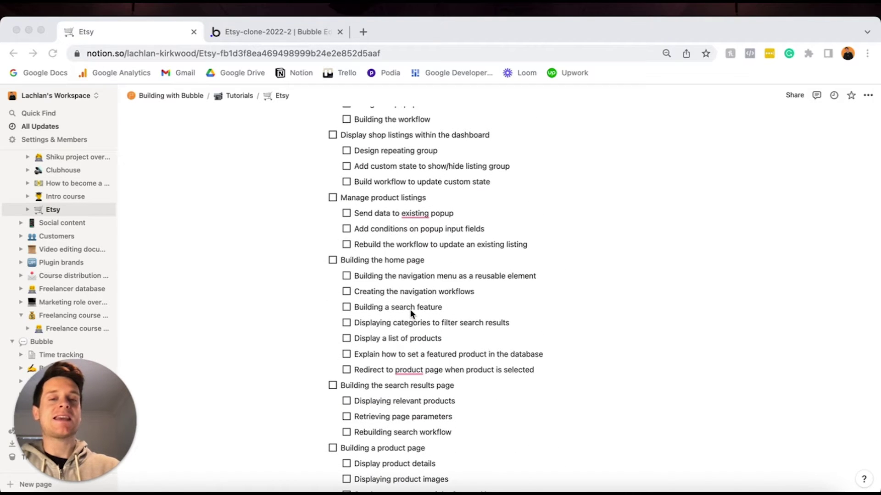
{"action": "scroll", "coordinate": [411, 313], "scroll_direction": "up", "scroll_amount": 4}
{"action": "scroll", "coordinate": [412, 313], "scroll_direction": "up", "scroll_amount": 9}
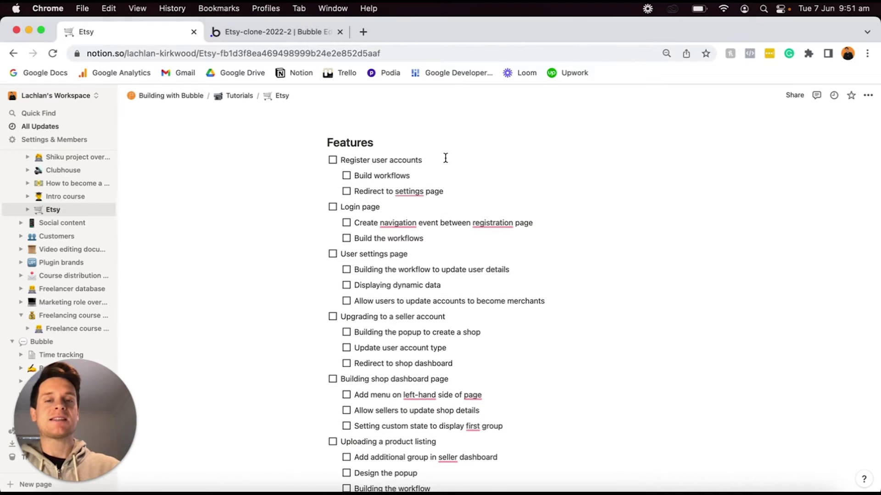
{"action": "triple_click", "coordinate": [444, 159]}
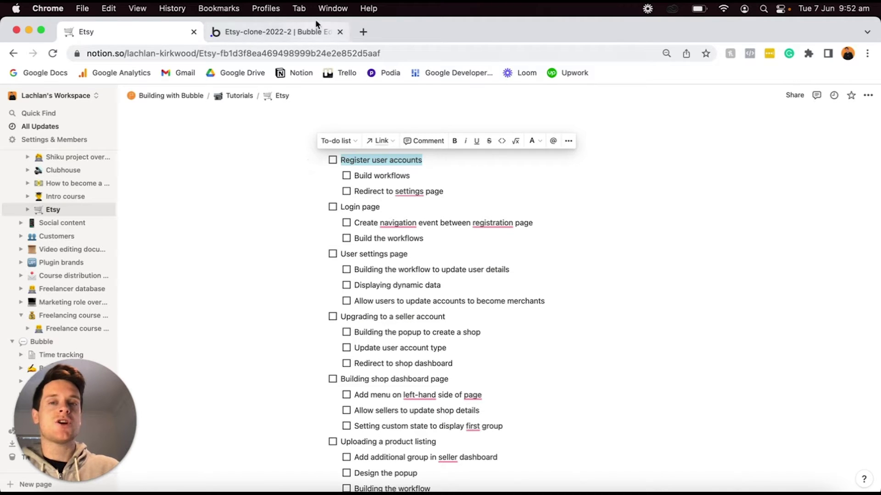
Add a blank page named 'register' to the Etsy clone app and open its properties.
{"action": "left_click", "coordinate": [316, 32]}
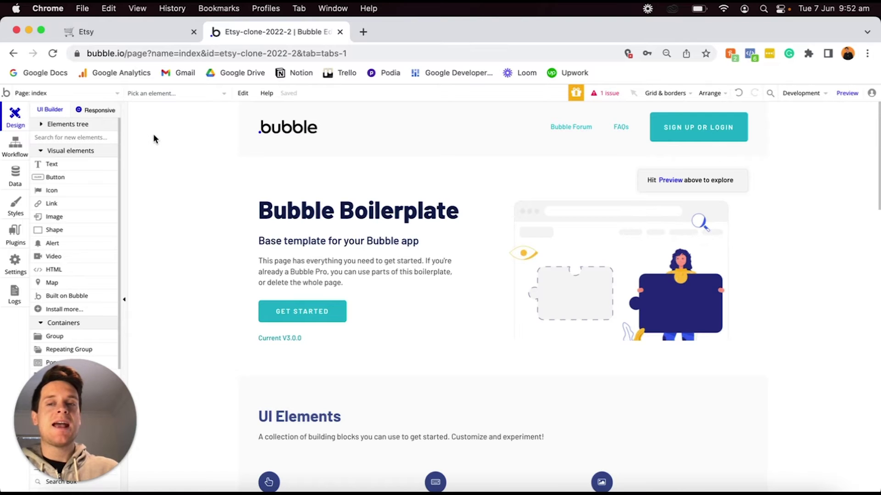
{"action": "left_click", "coordinate": [103, 98]}
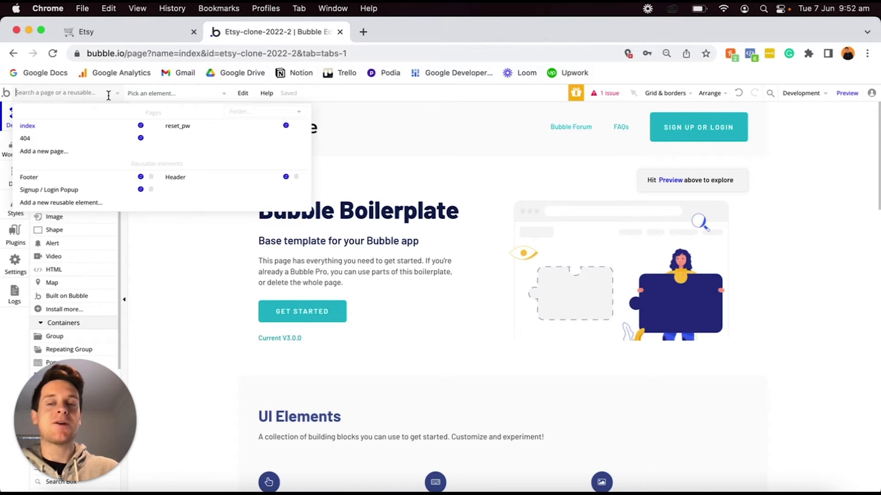
{"action": "left_click", "coordinate": [76, 154]}
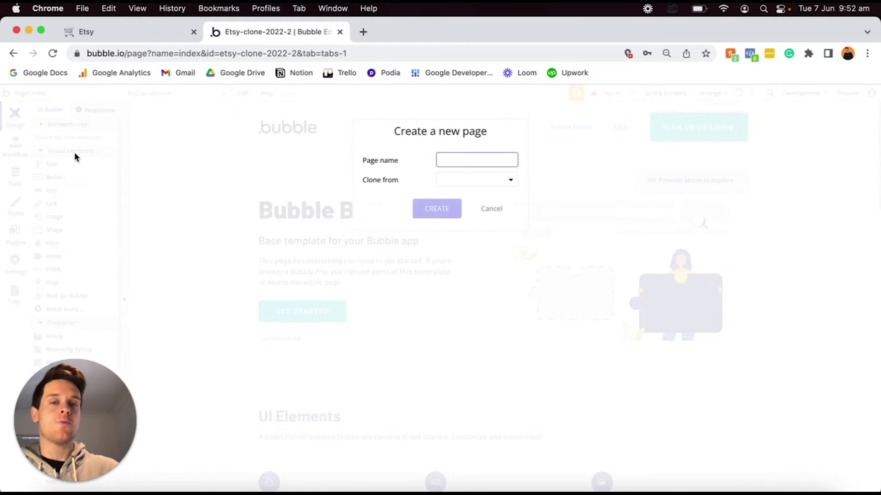
{"action": "type", "text": "register"}
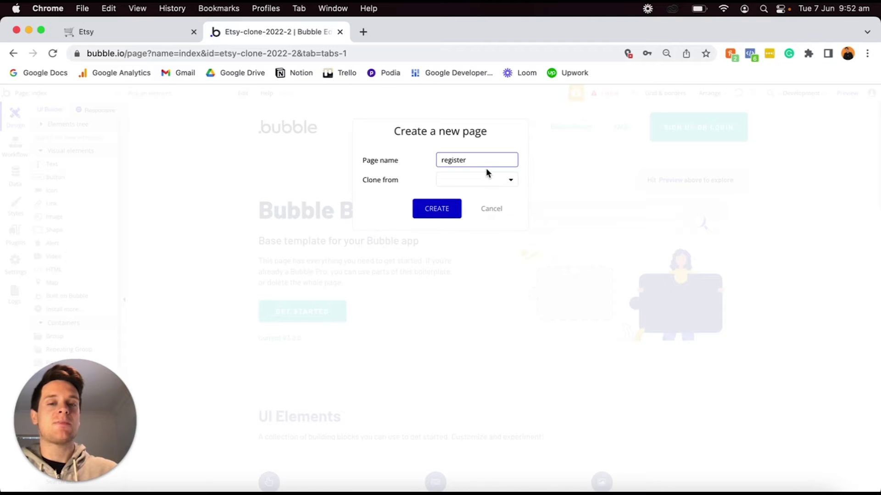
{"action": "left_click", "coordinate": [448, 208]}
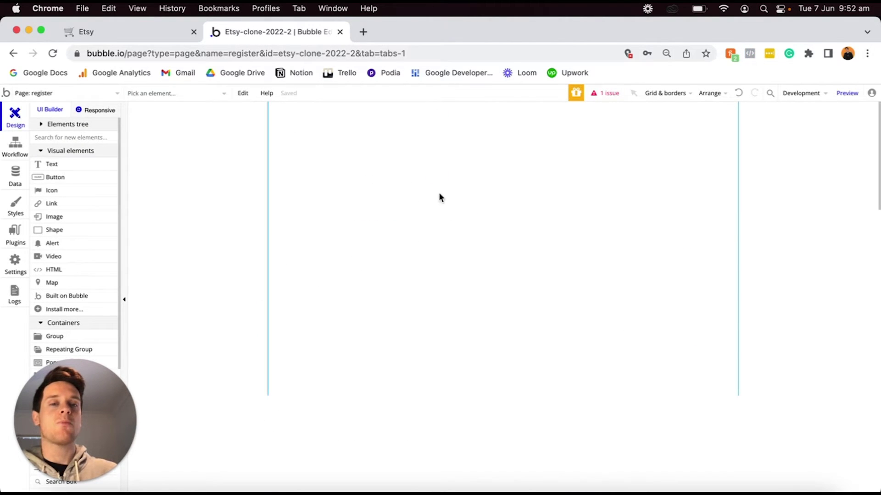
{"action": "double_click", "coordinate": [417, 150]}
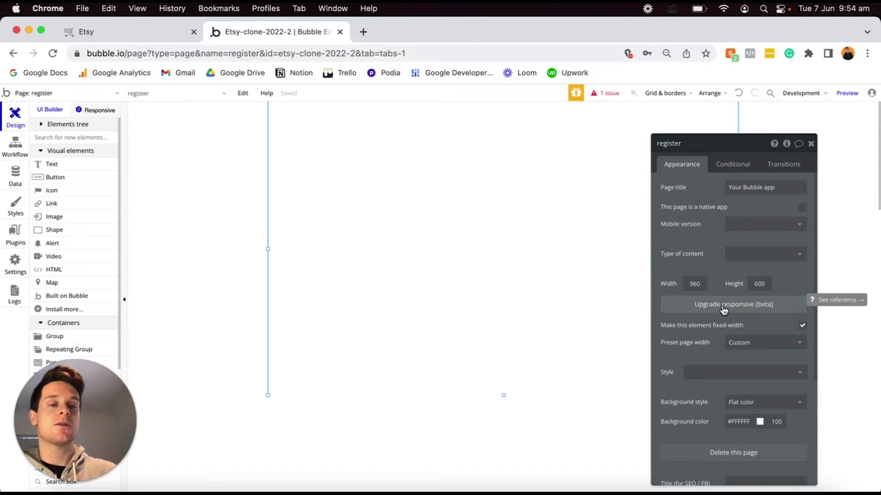
Convert the register page to responsive and give it a light grey #F7F7F7 background.
{"action": "left_click", "coordinate": [724, 309]}
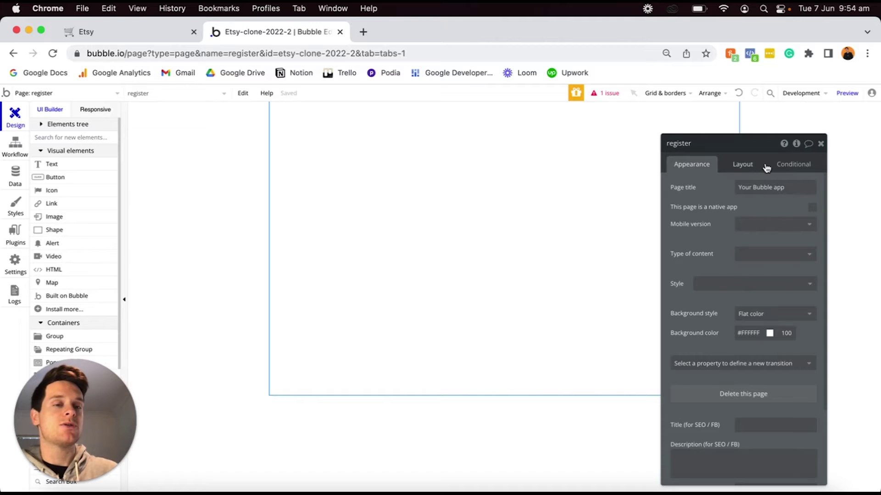
{"action": "left_click", "coordinate": [745, 168]}
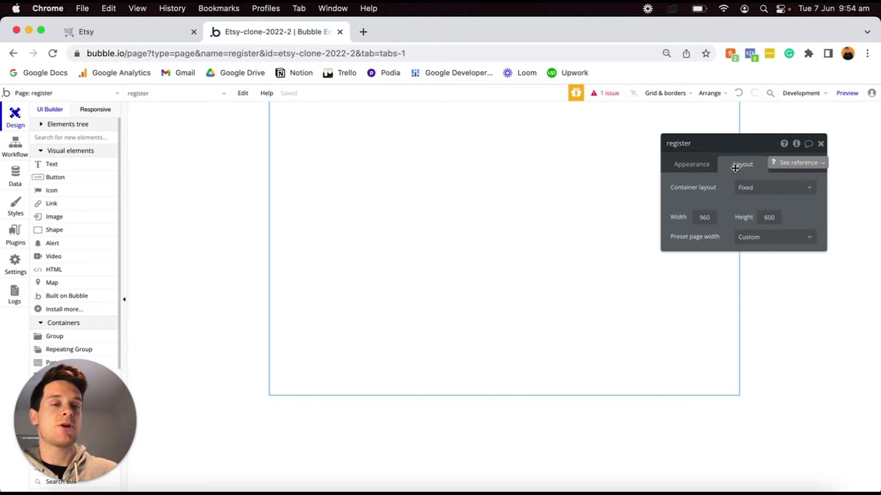
{"action": "left_click", "coordinate": [700, 165]}
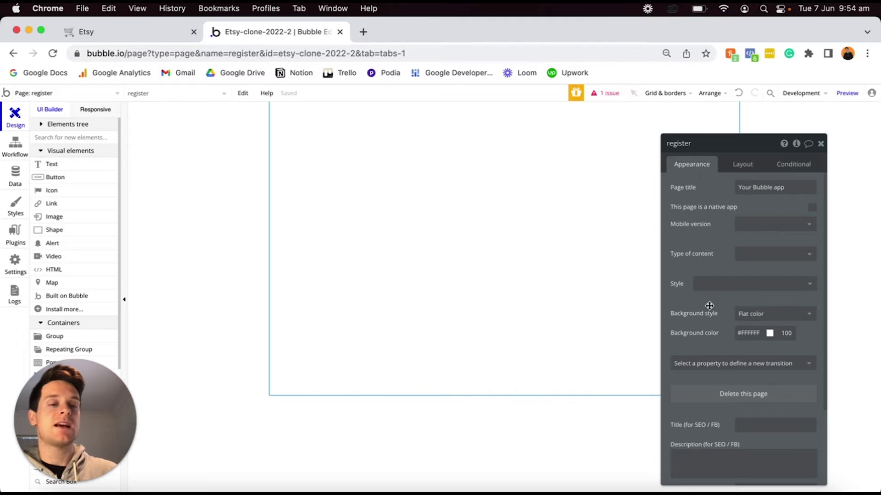
{"action": "left_click", "coordinate": [745, 336]}
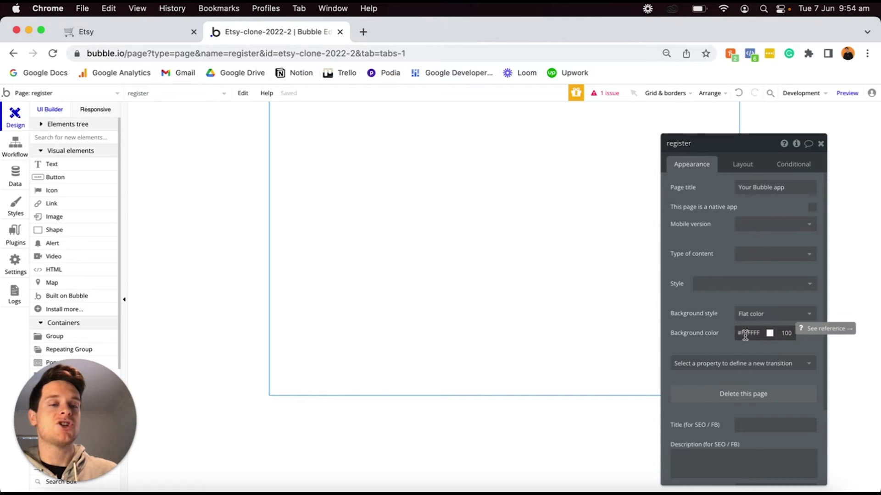
{"action": "type", "text": "#FAFAFA"}
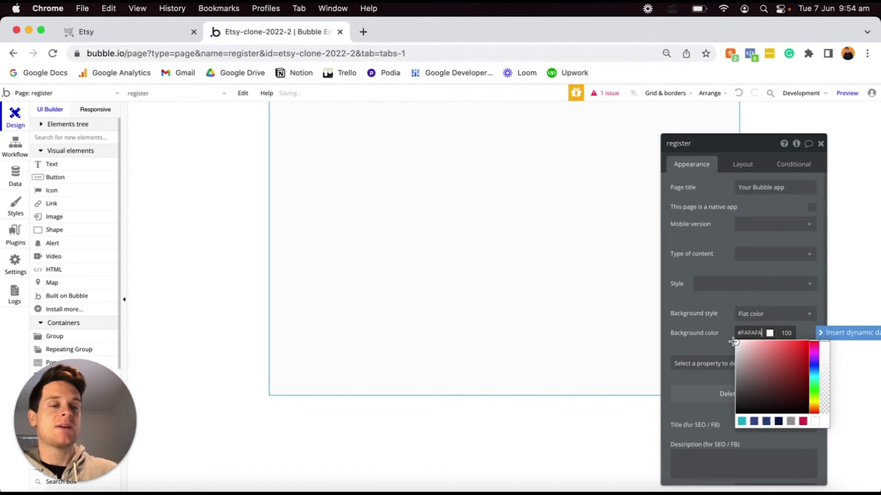
{"action": "left_click", "coordinate": [734, 343]}
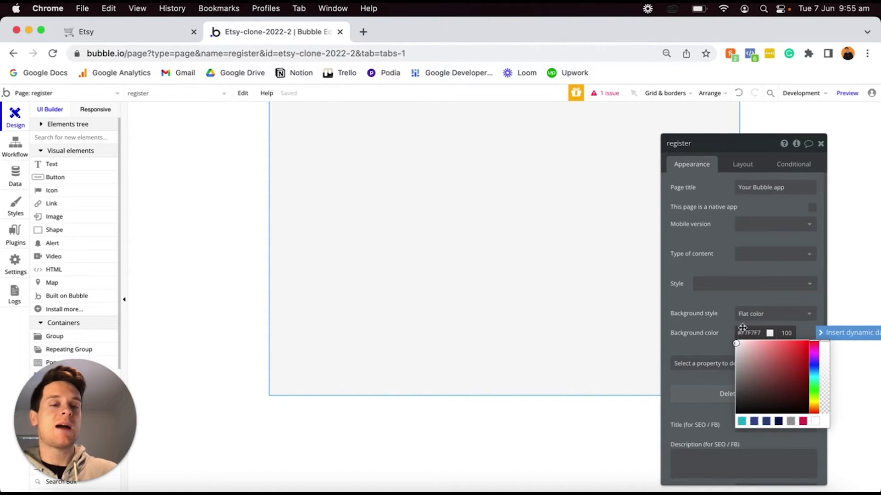
{"action": "left_click", "coordinate": [557, 415]}
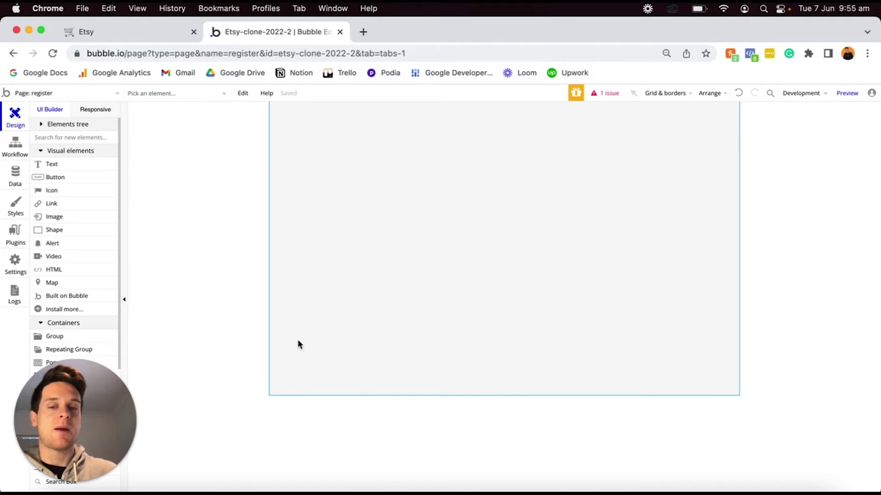
Set the register page's container layout to Column and place an empty image at top-left.
{"action": "double_click", "coordinate": [348, 231]}
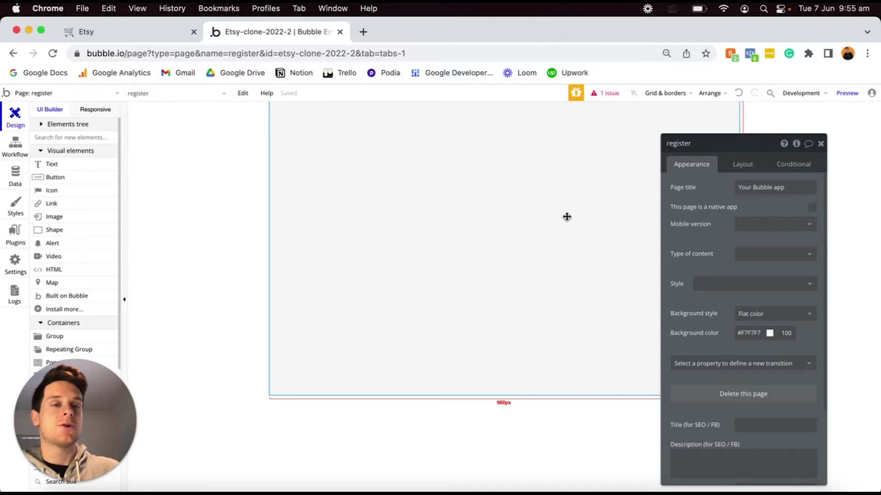
{"action": "left_click", "coordinate": [744, 166]}
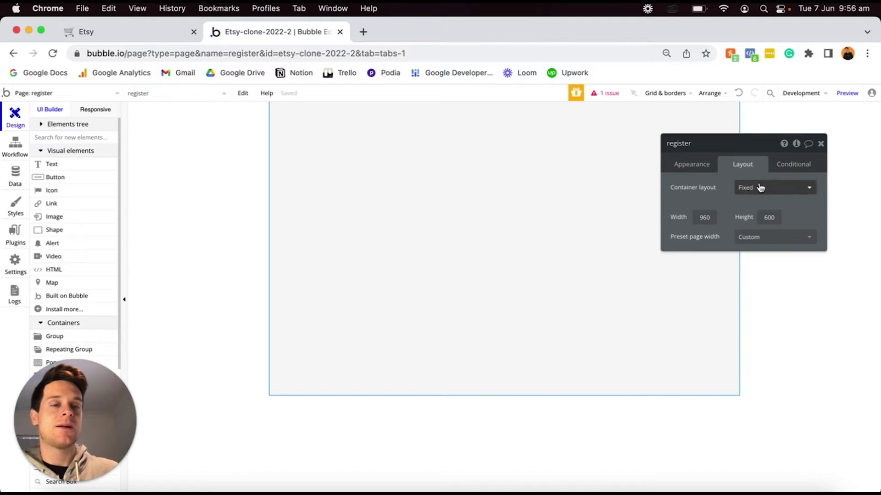
{"action": "left_click", "coordinate": [771, 188]}
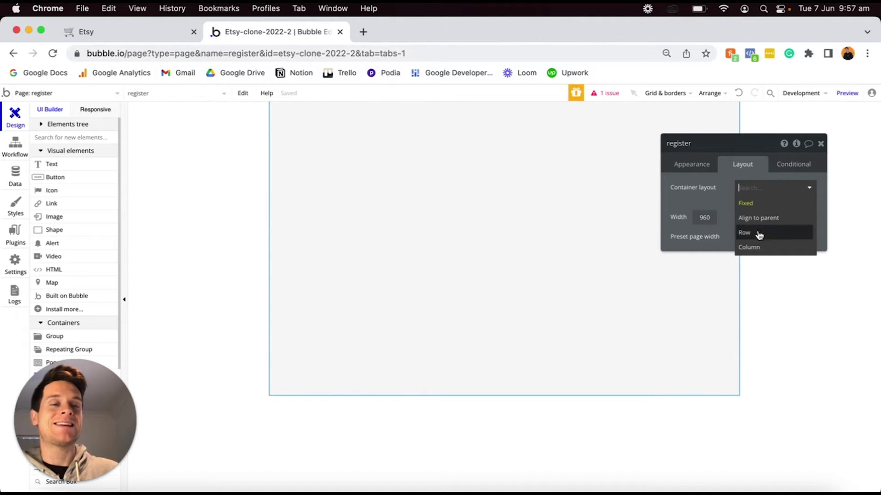
{"action": "left_click", "coordinate": [755, 249]}
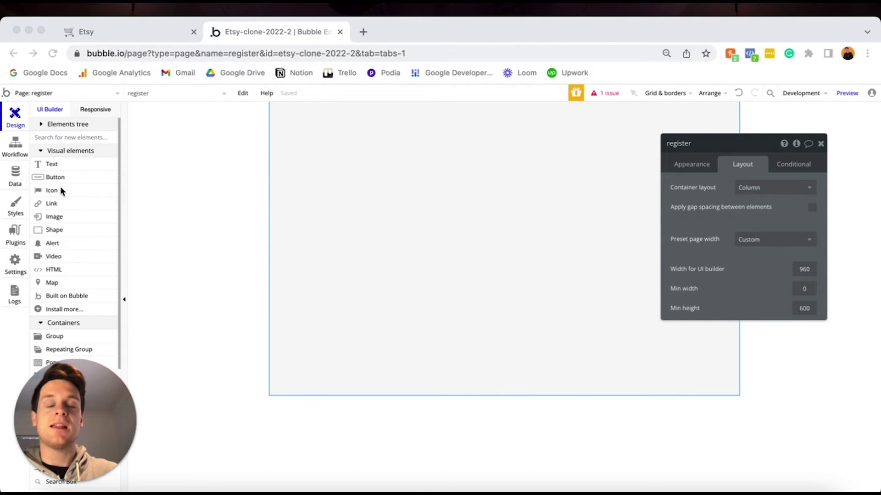
{"action": "left_click", "coordinate": [53, 216]}
{"action": "left_click", "coordinate": [481, 172]}
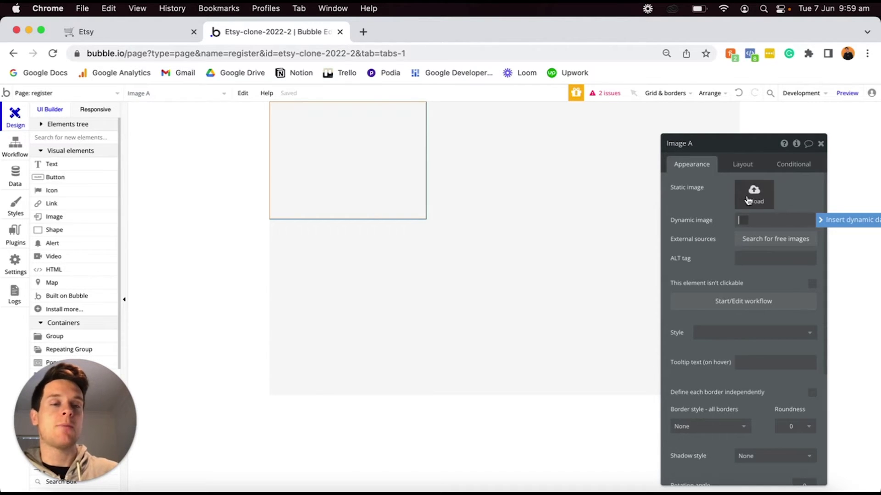
Upload the Etsy logo into the image and size it 160 px wide with fixed 80 px height.
{"action": "left_click", "coordinate": [752, 195]}
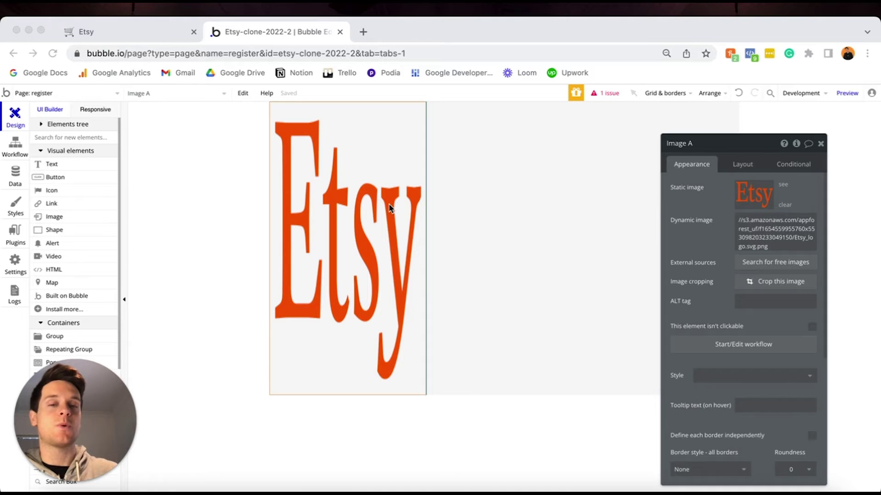
{"action": "left_click", "coordinate": [741, 164]}
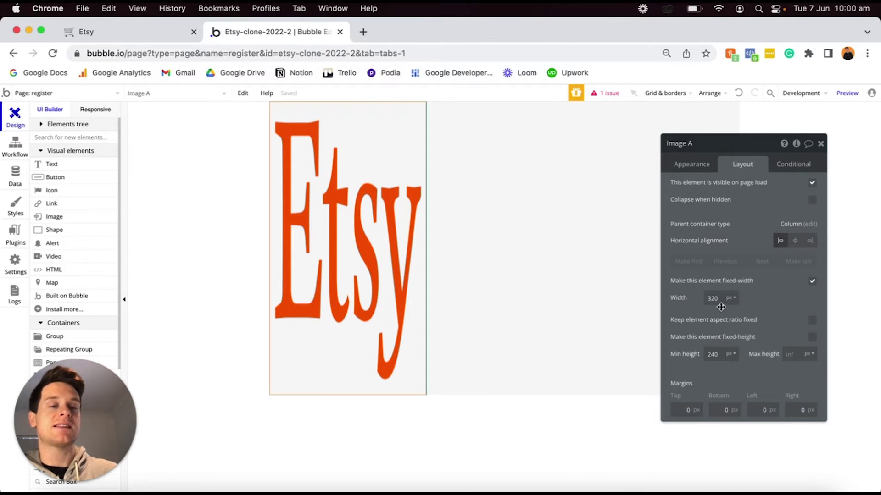
{"action": "left_click", "coordinate": [720, 298]}
{"action": "type", "text": "160"}
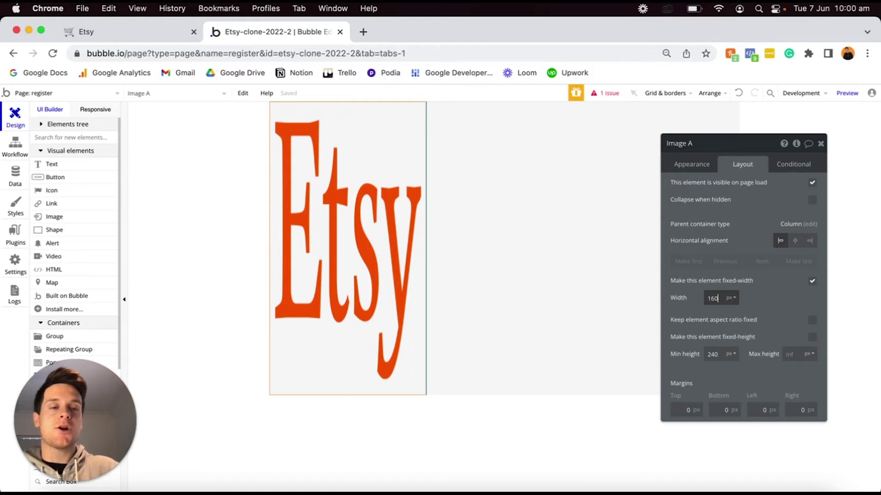
{"action": "key", "text": "Return"}
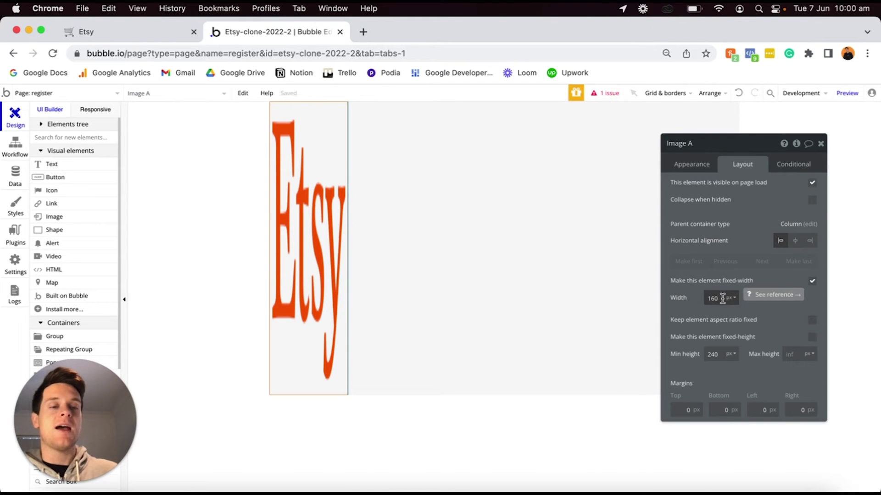
{"action": "left_click", "coordinate": [721, 356]}
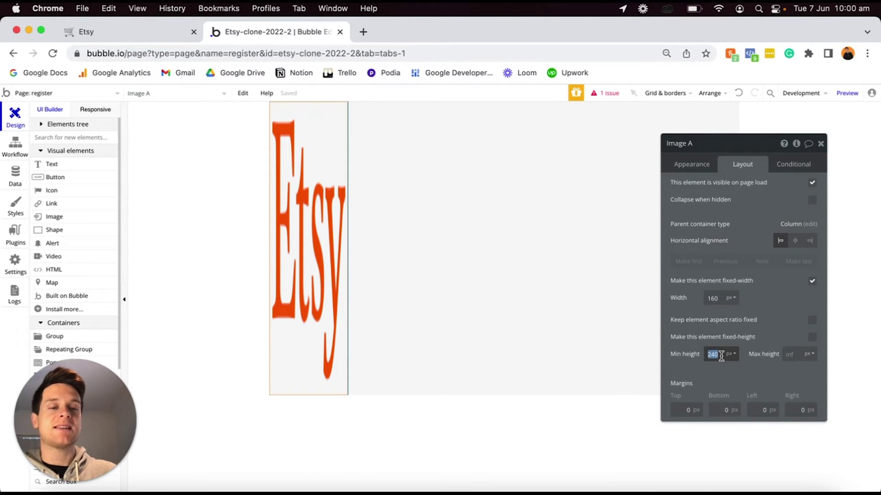
{"action": "type", "text": "80"}
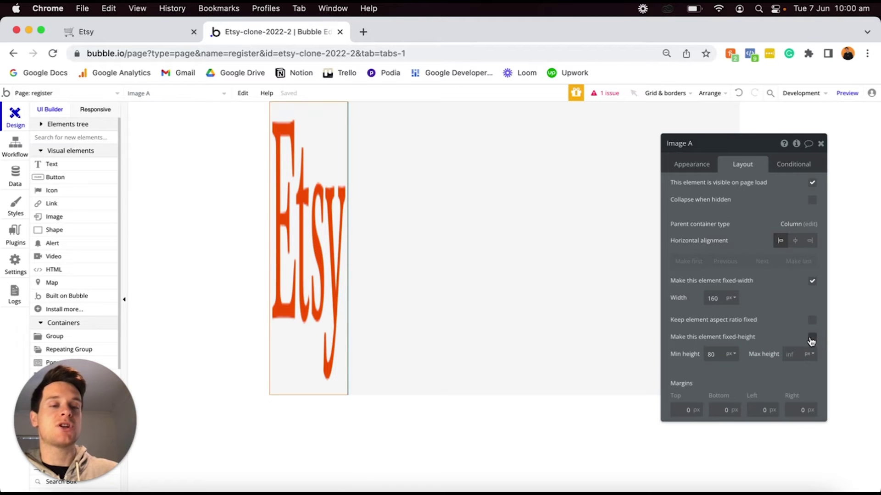
{"action": "left_click", "coordinate": [813, 339]}
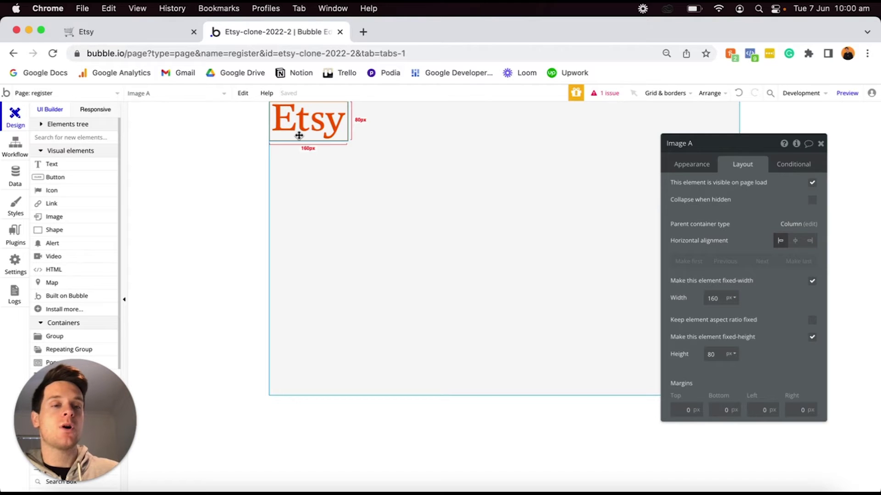
Centre the Etsy logo horizontally with a 50 px top margin.
{"action": "left_click", "coordinate": [795, 247]}
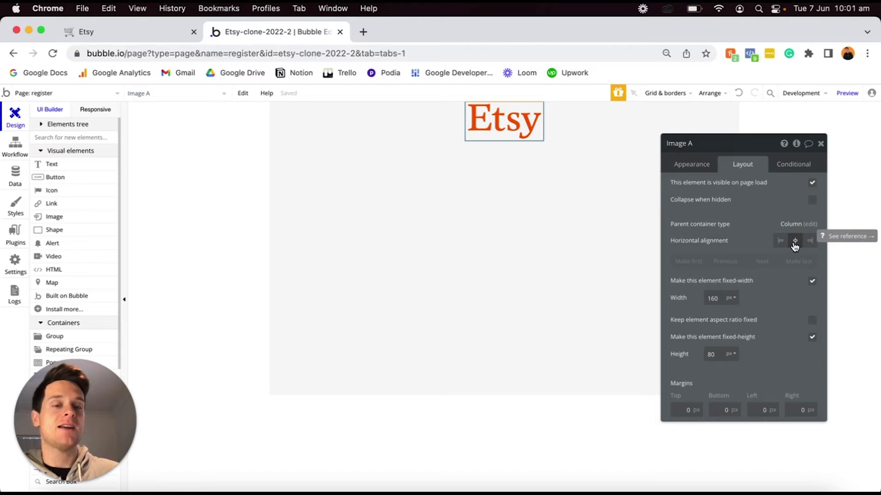
{"action": "left_click", "coordinate": [675, 410]}
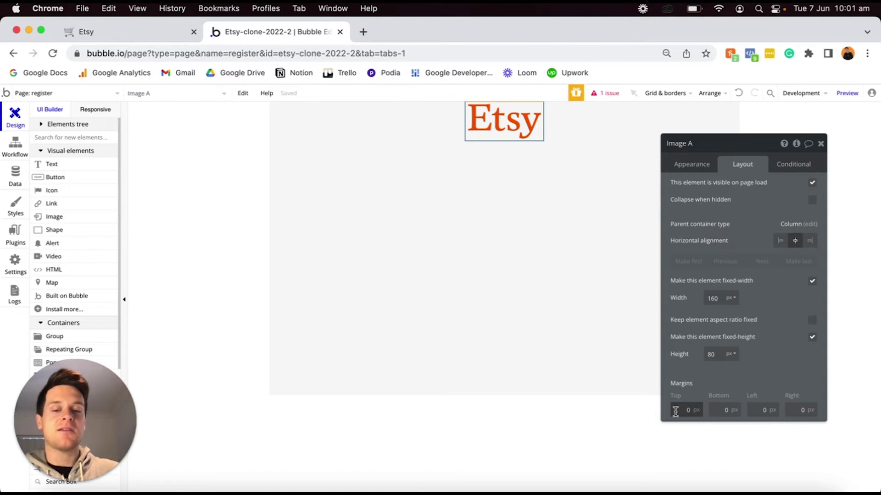
{"action": "type", "text": "5"}
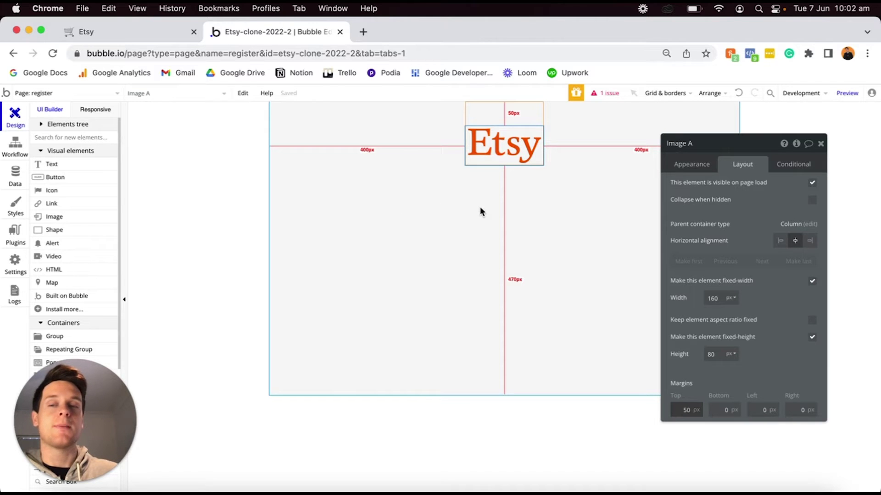
Add a Group container below the Etsy logo.
{"action": "scroll", "coordinate": [73, 257], "scroll_direction": "down", "scroll_amount": 4}
{"action": "scroll", "coordinate": [44, 256], "scroll_direction": "down", "scroll_amount": 3}
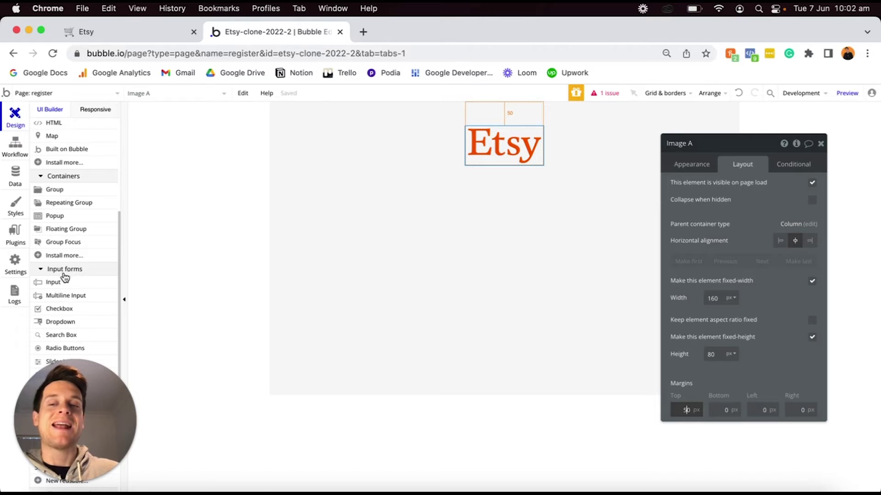
{"action": "mouse_move", "coordinate": [76, 288]}
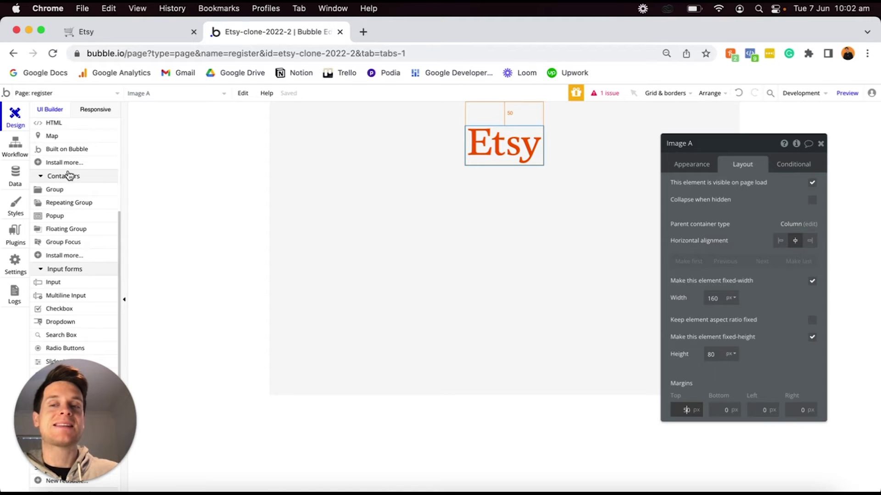
{"action": "left_click", "coordinate": [63, 191]}
{"action": "left_click", "coordinate": [427, 200]}
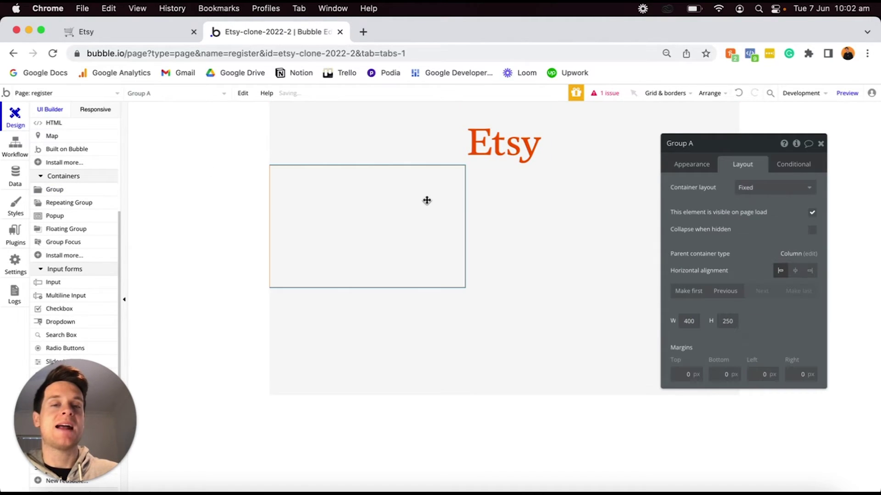
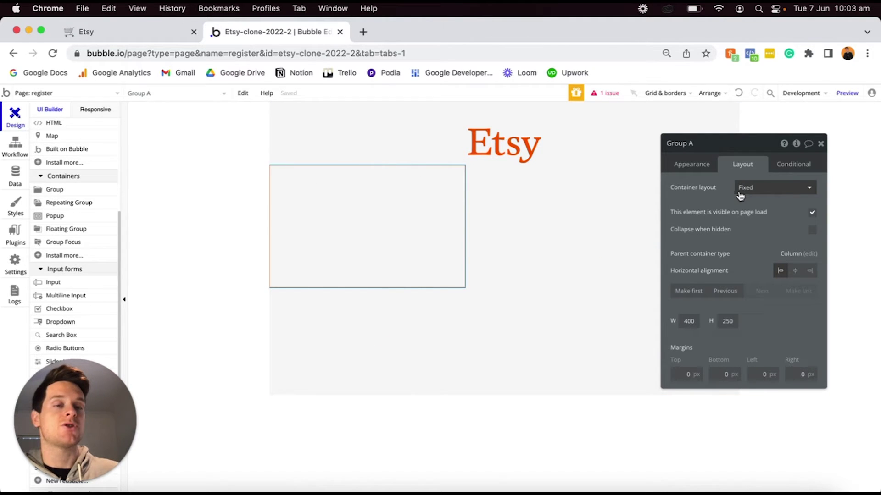
Switch Group A's container layout from fixed to Column.
{"action": "left_click", "coordinate": [741, 189]}
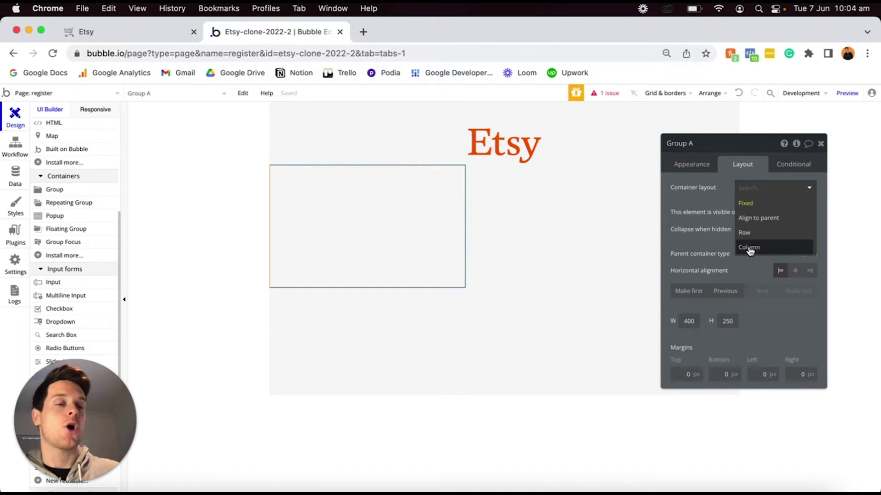
{"action": "left_click", "coordinate": [749, 248]}
{"action": "left_click", "coordinate": [677, 165]}
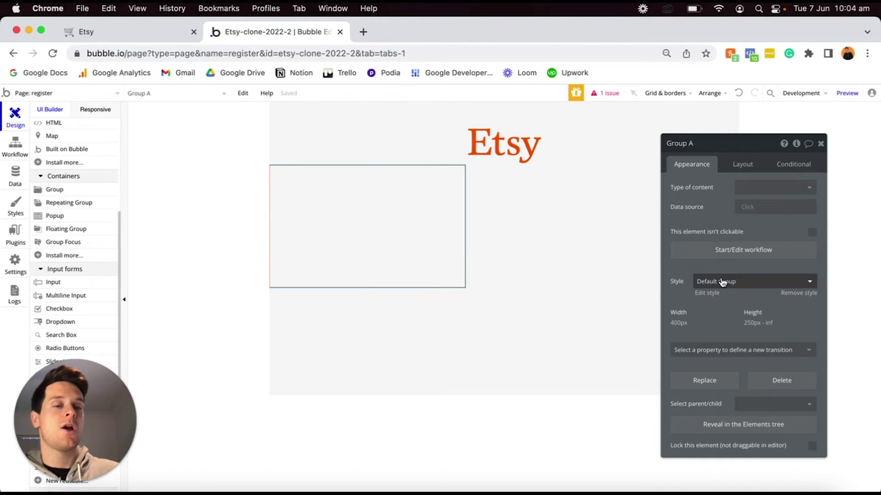
Remove Group A's preset style and give it a flat #FFFFFF background with roundness 20.
{"action": "left_click", "coordinate": [797, 294]}
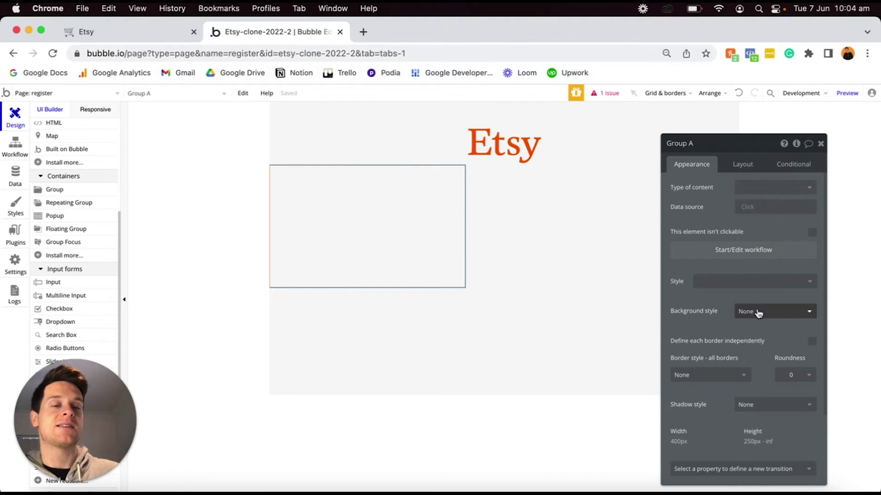
{"action": "left_click", "coordinate": [748, 312]}
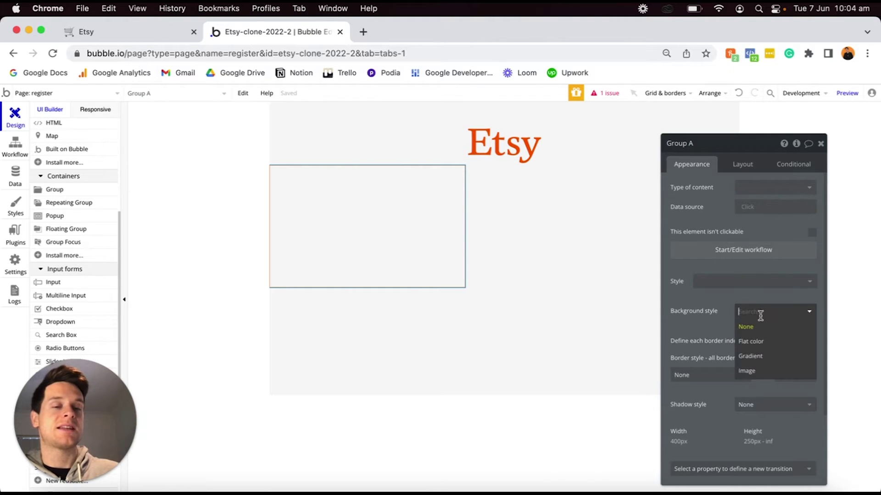
{"action": "left_click", "coordinate": [756, 345]}
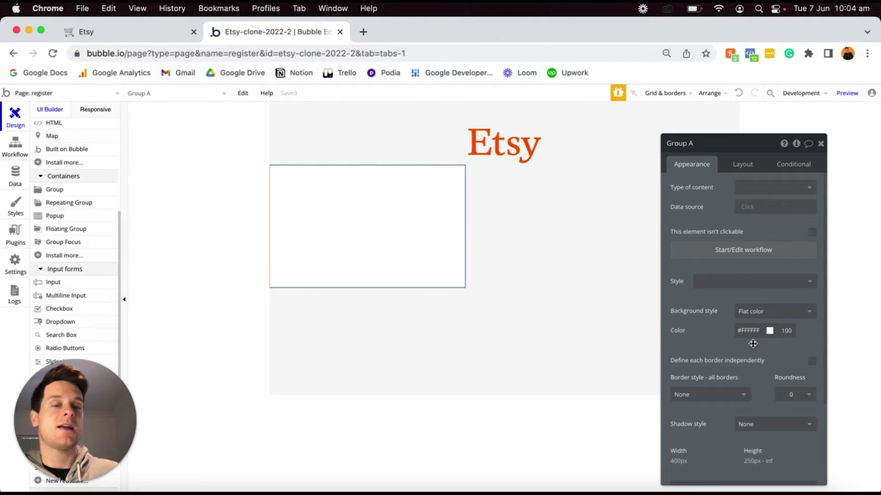
{"action": "left_click", "coordinate": [792, 395]}
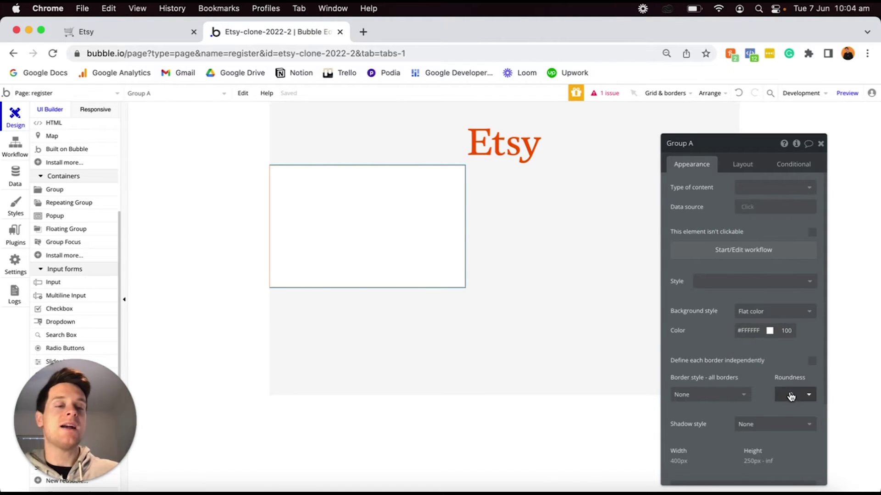
{"action": "type", "text": "20"}
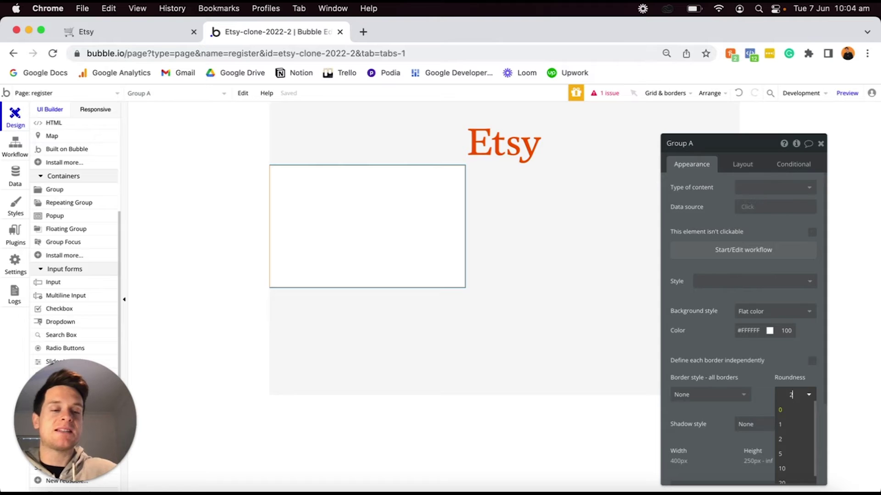
{"action": "key", "text": "Return"}
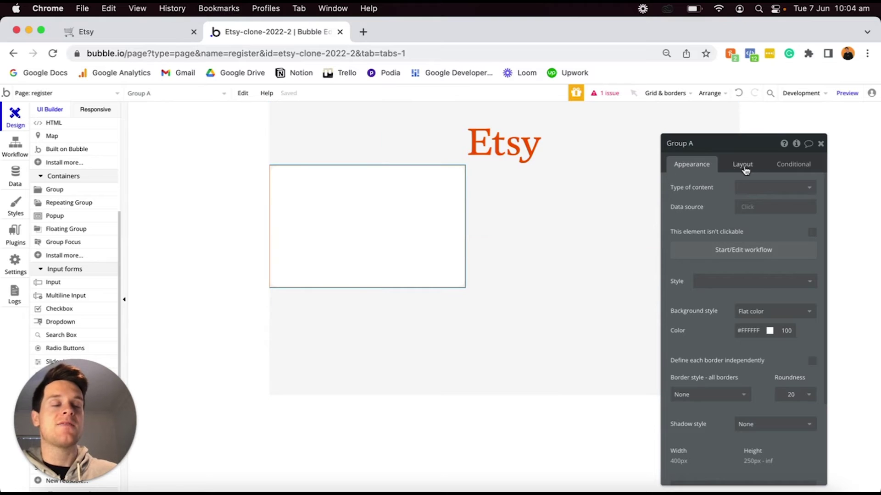
{"action": "left_click", "coordinate": [743, 166]}
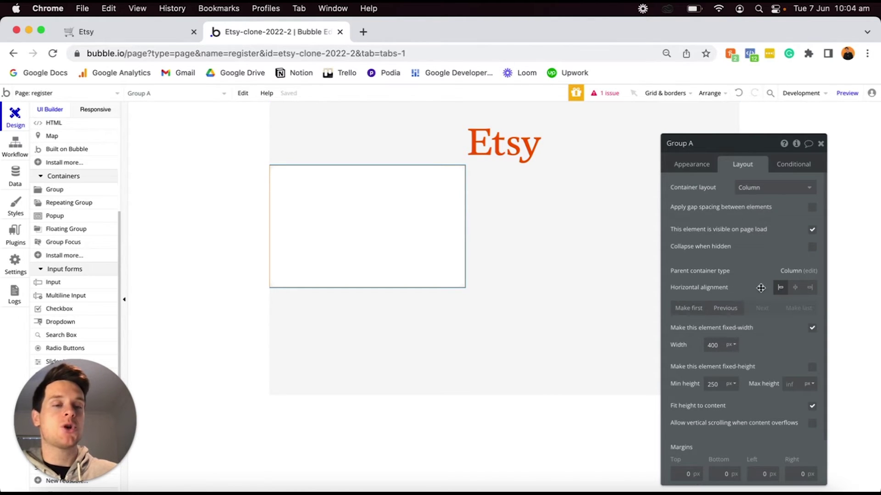
Centre Group A horizontally and check how it behaves at different page widths in the Responsive view.
{"action": "left_click", "coordinate": [795, 288]}
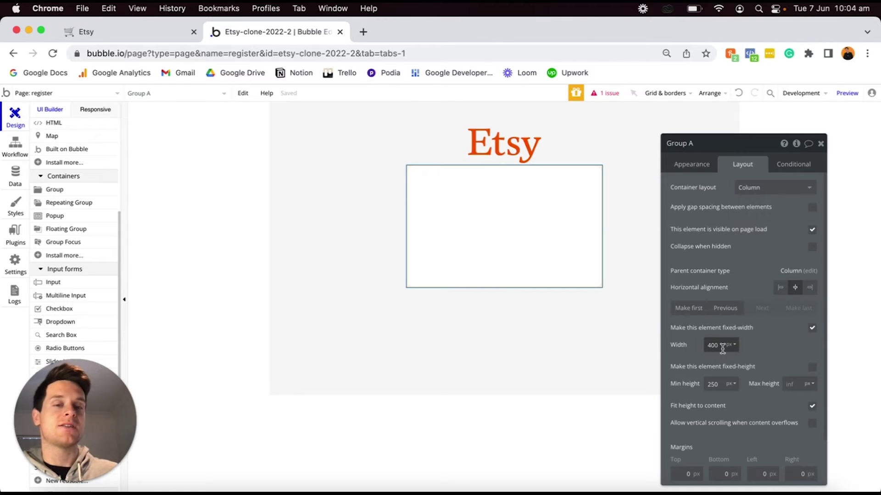
{"action": "left_click", "coordinate": [91, 111]}
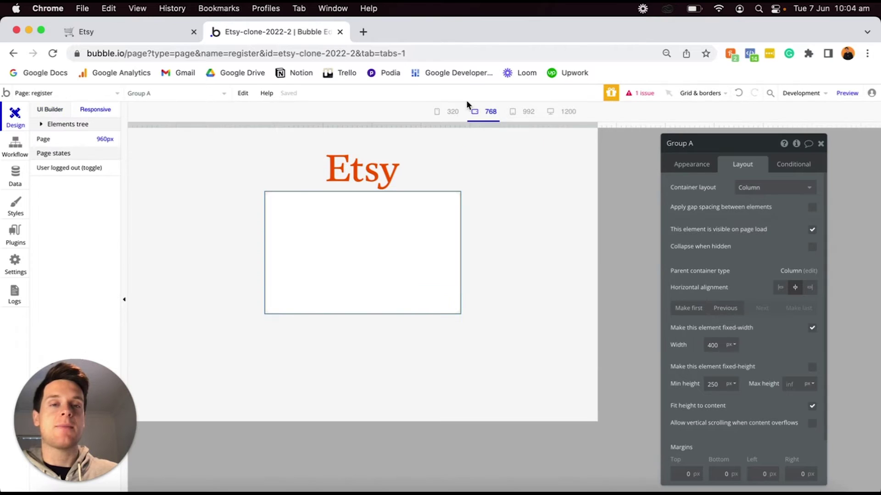
{"action": "left_click_drag", "start_coordinate": [579, 127], "coordinate": [270, 107]}
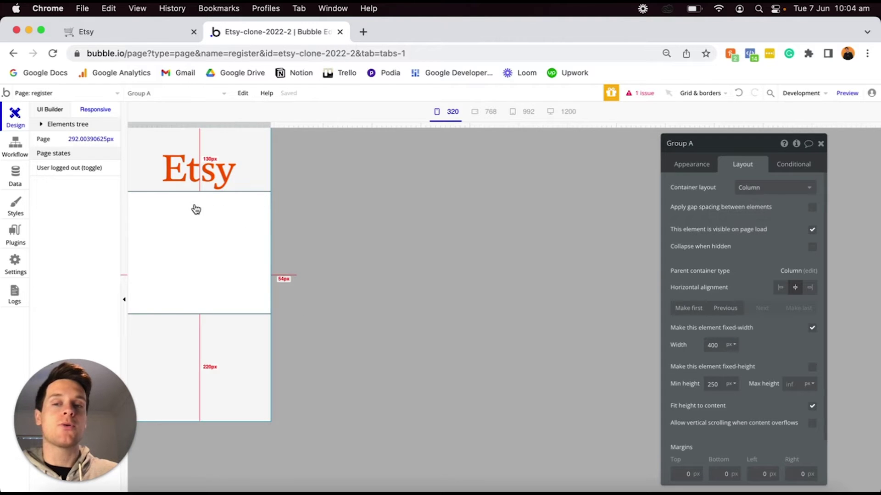
{"action": "left_click_drag", "start_coordinate": [270, 124], "coordinate": [486, 114]}
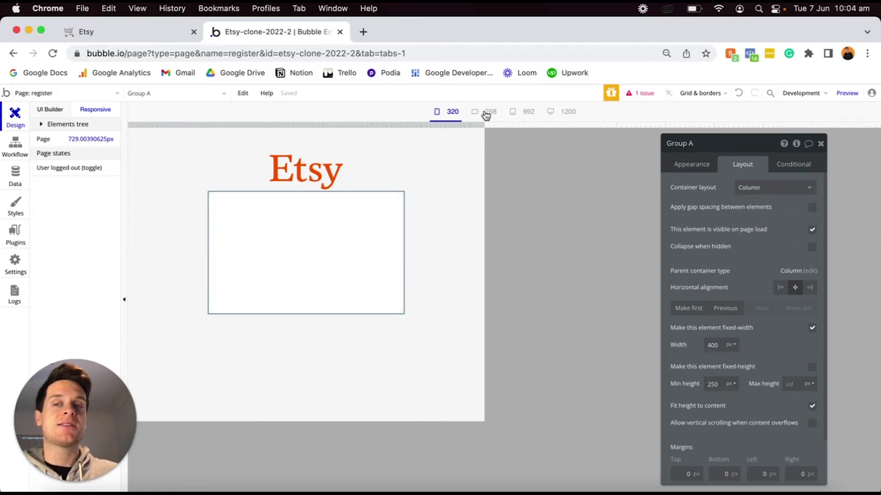
{"action": "left_click", "coordinate": [44, 113]}
{"action": "left_click", "coordinate": [508, 190]}
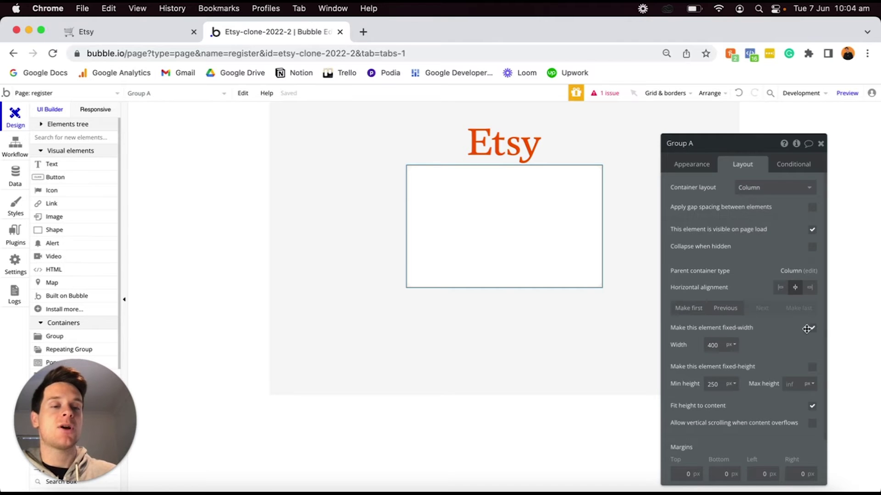
Make Group A non-fixed-width with a 0 px minimum width, previewing it from 320 px to desktop.
{"action": "left_click", "coordinate": [812, 328]}
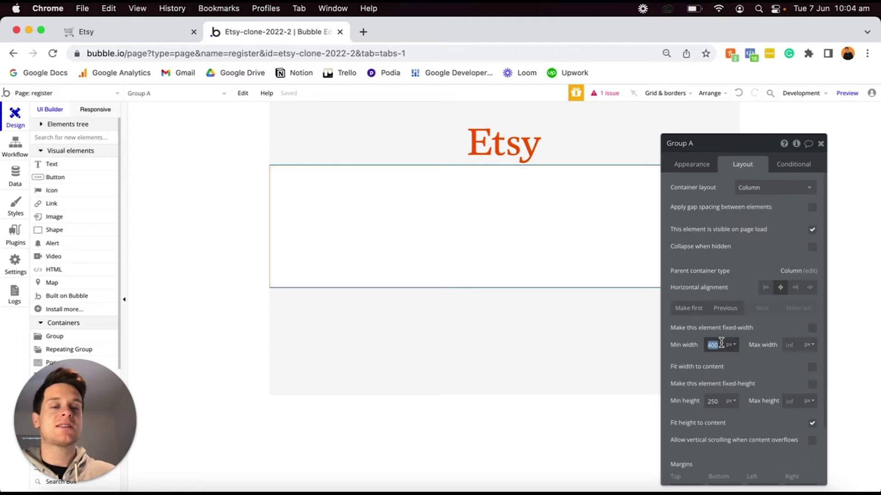
{"action": "type", "text": "0"}
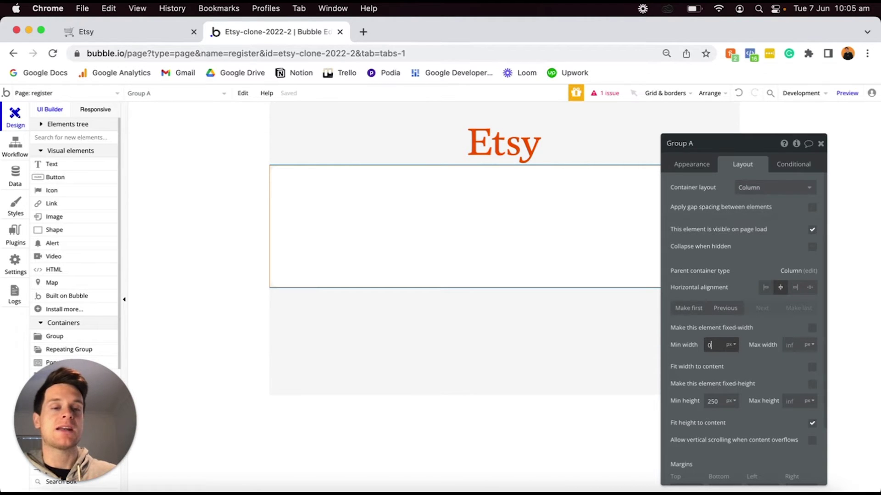
{"action": "left_click", "coordinate": [82, 109]}
{"action": "left_click", "coordinate": [450, 110]}
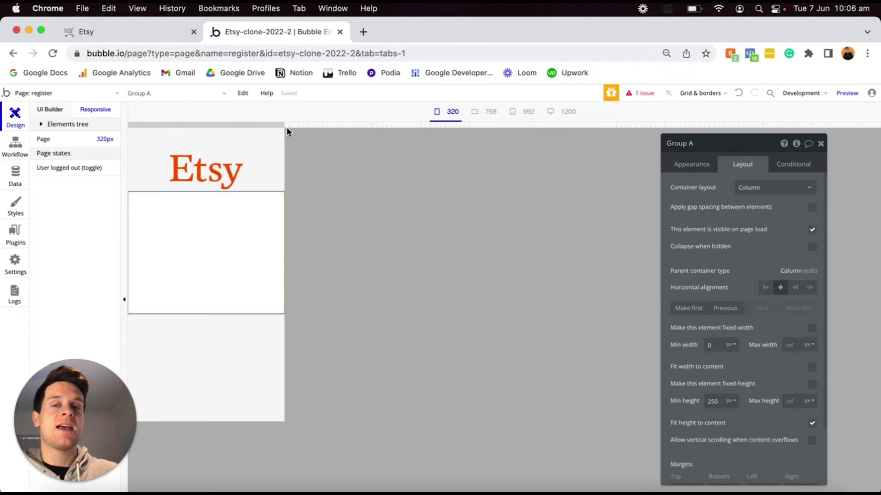
{"action": "left_click_drag", "start_coordinate": [285, 124], "coordinate": [318, 124]}
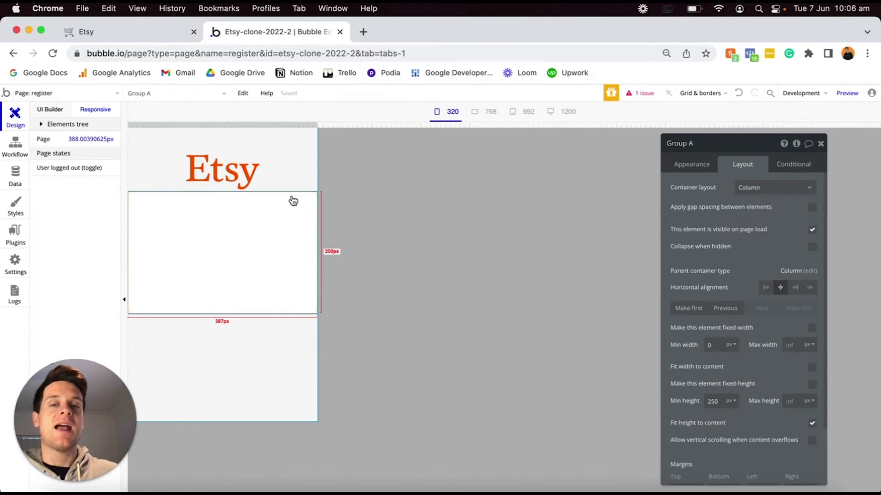
{"action": "left_click_drag", "start_coordinate": [315, 124], "coordinate": [707, 91]}
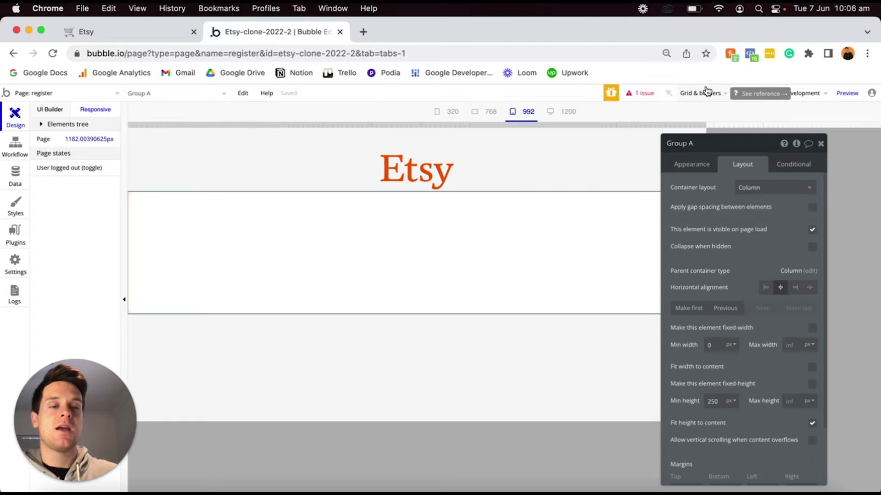
Cap Group A at a 500 px maximum width and recheck it at mobile width.
{"action": "left_click", "coordinate": [793, 345]}
{"action": "type", "text": "500"}
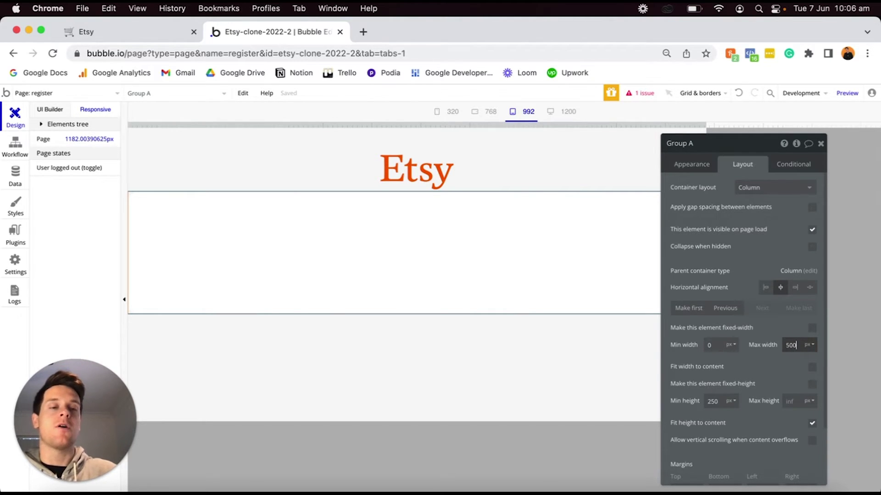
{"action": "key", "text": "Return"}
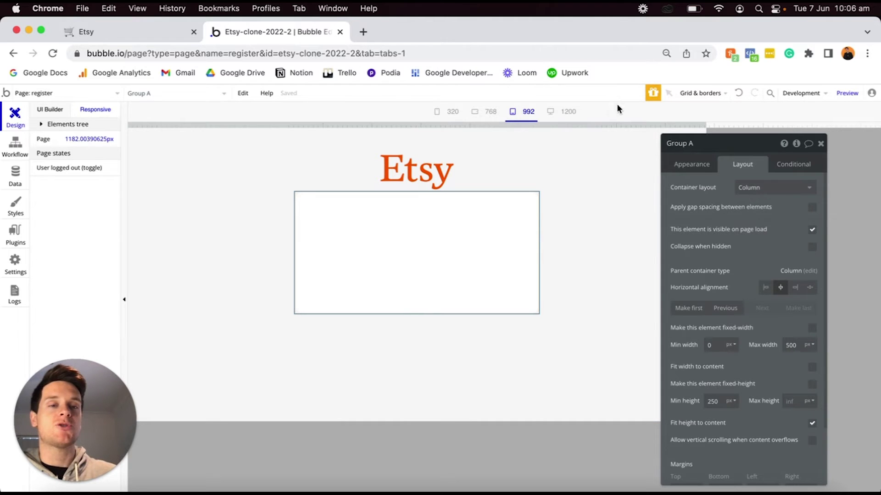
{"action": "left_click_drag", "start_coordinate": [706, 124], "coordinate": [503, 96]}
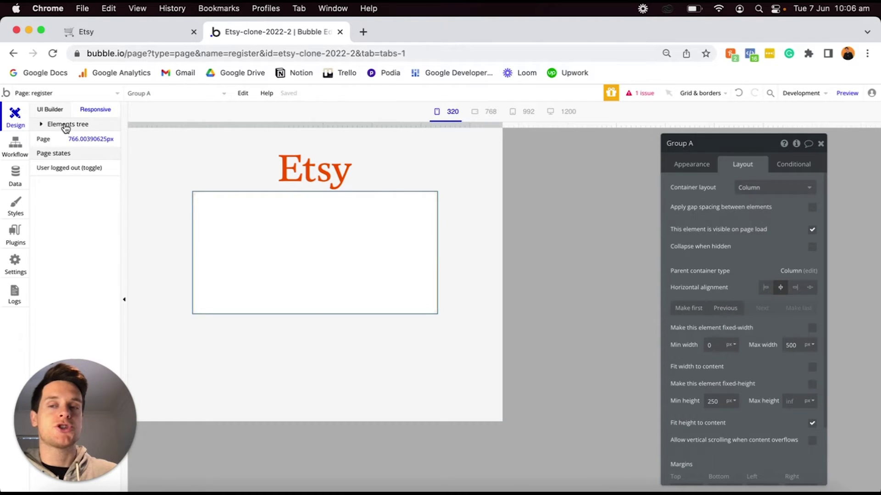
{"action": "left_click", "coordinate": [56, 109]}
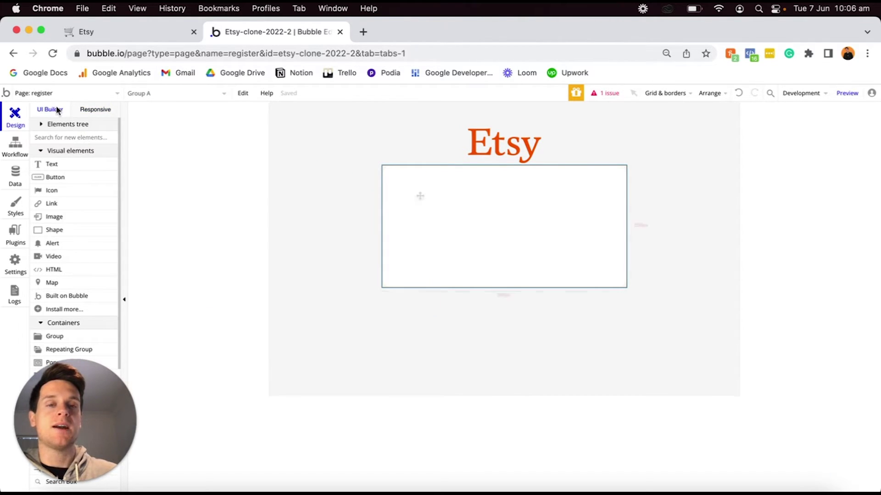
Place a 'Name' text element inside Group A, remove its Body Copy style, and make it bold.
{"action": "left_click", "coordinate": [65, 168]}
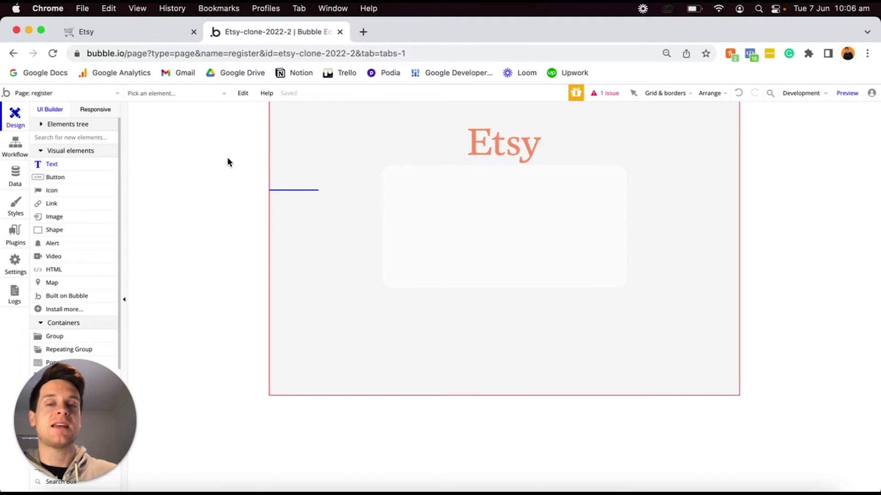
{"action": "left_click", "coordinate": [403, 183]}
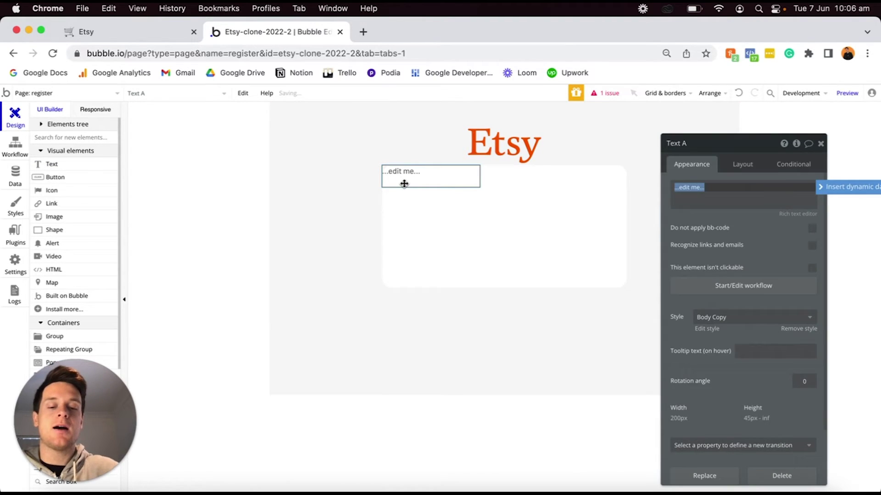
{"action": "type", "text": "Name"}
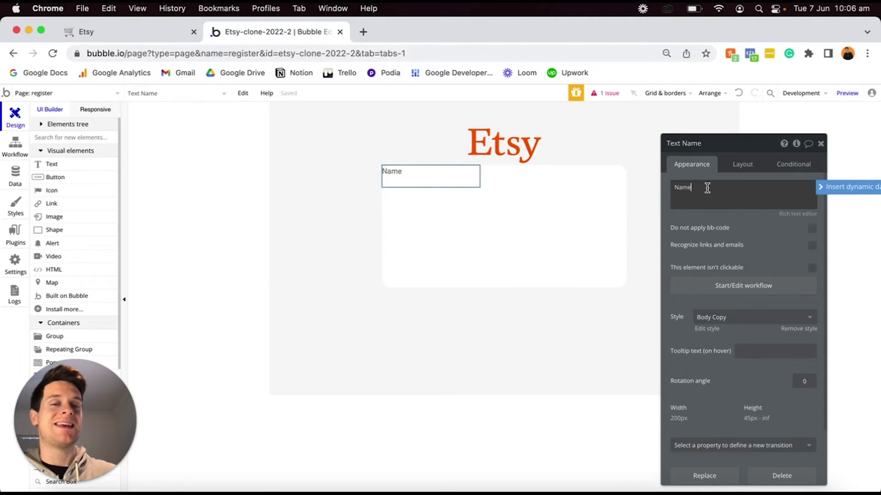
{"action": "left_click", "coordinate": [791, 329]}
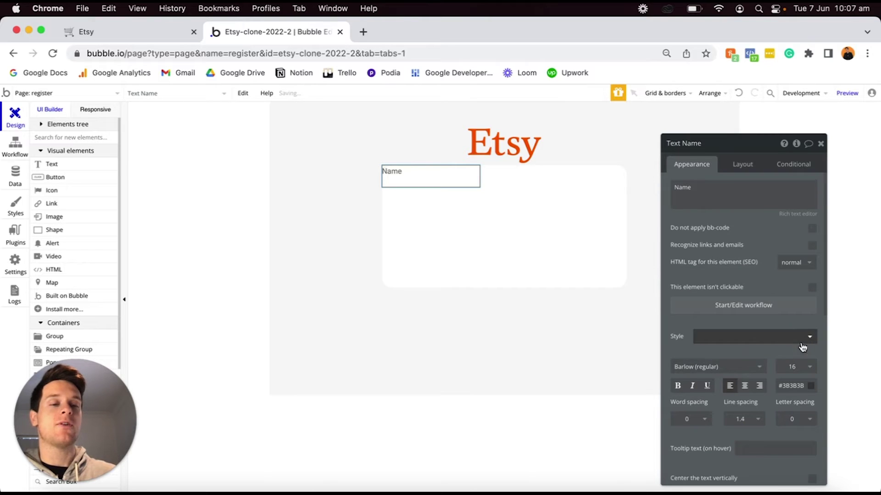
{"action": "left_click", "coordinate": [676, 390]}
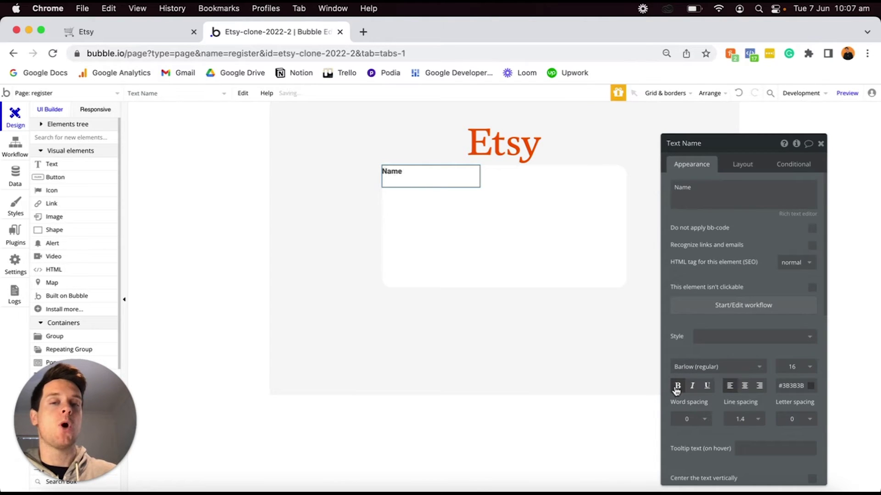
{"action": "left_click", "coordinate": [746, 167]}
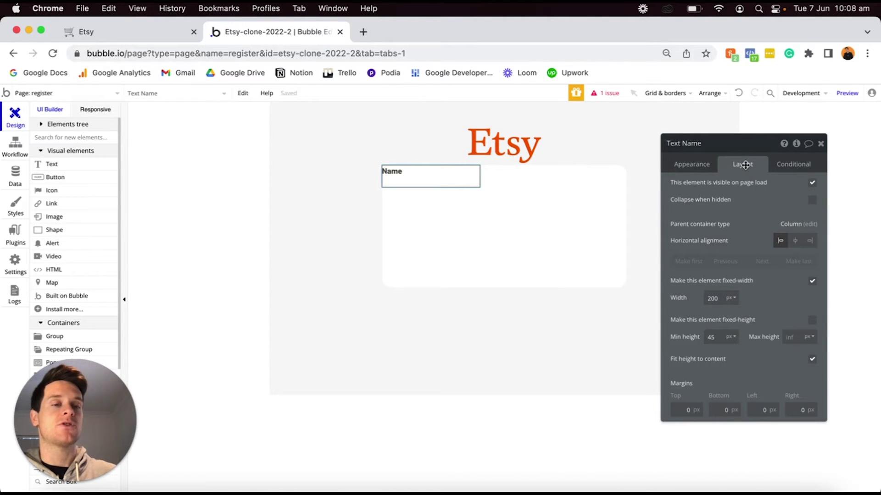
Make the Name text non-fixed-width with 0 minimum width and 0 minimum height.
{"action": "left_click", "coordinate": [812, 282]}
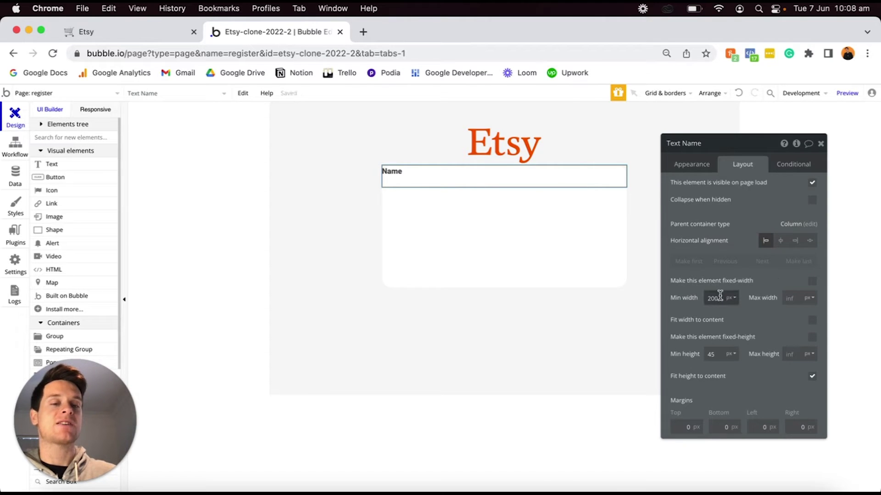
{"action": "type", "text": "0"}
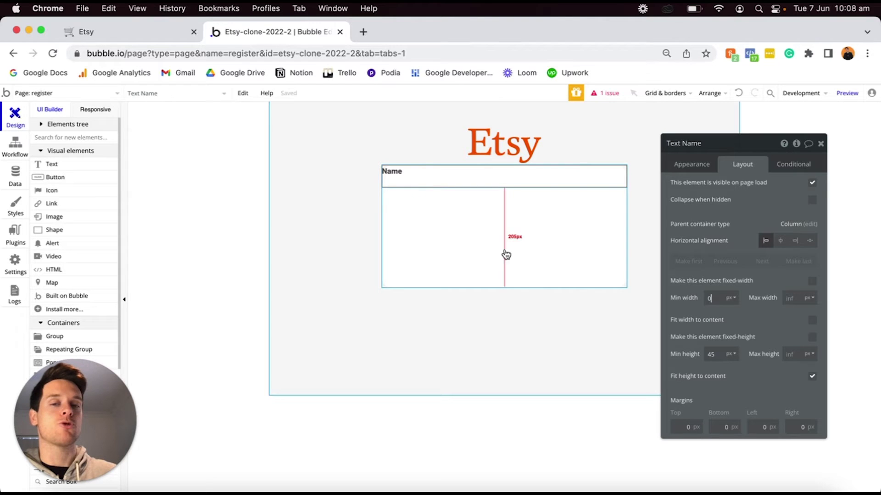
{"action": "left_click", "coordinate": [718, 299]}
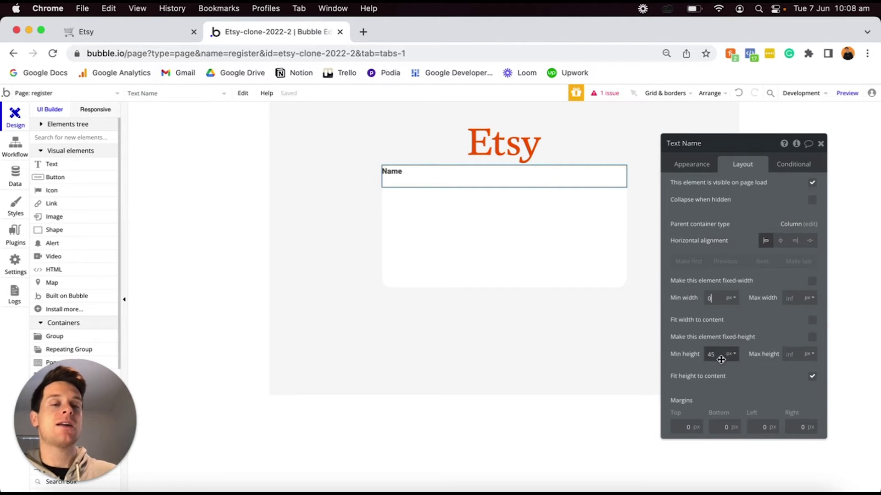
{"action": "type", "text": "0"}
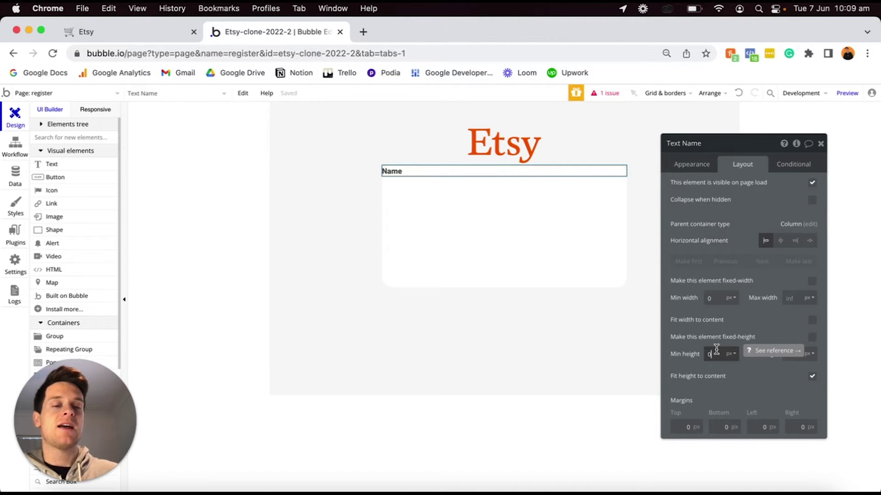
Give the Name label 20 px top, left and right margins.
{"action": "left_click", "coordinate": [682, 426]}
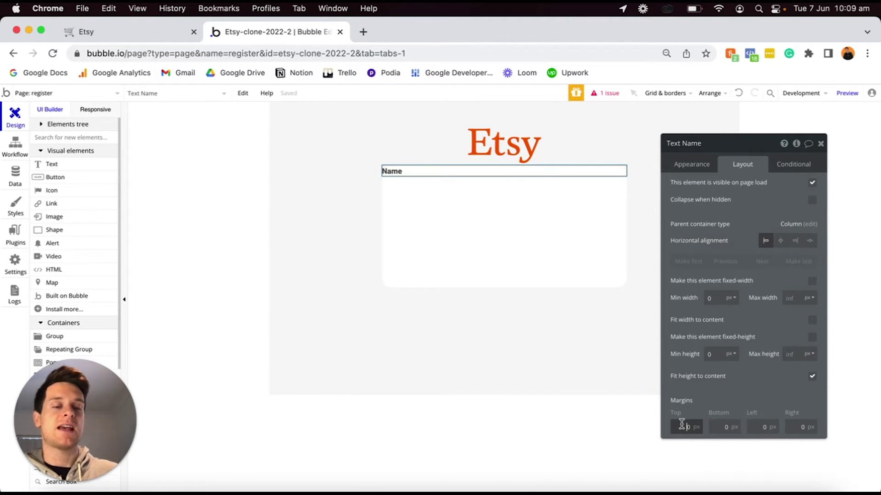
{"action": "left_click", "coordinate": [761, 427]}
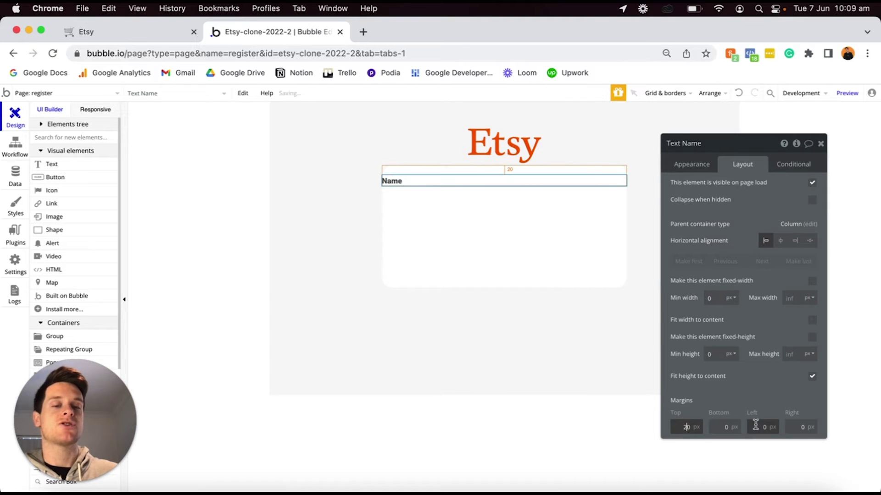
{"action": "type", "text": "2"}
{"action": "left_click", "coordinate": [799, 428]}
{"action": "type", "text": "2"}
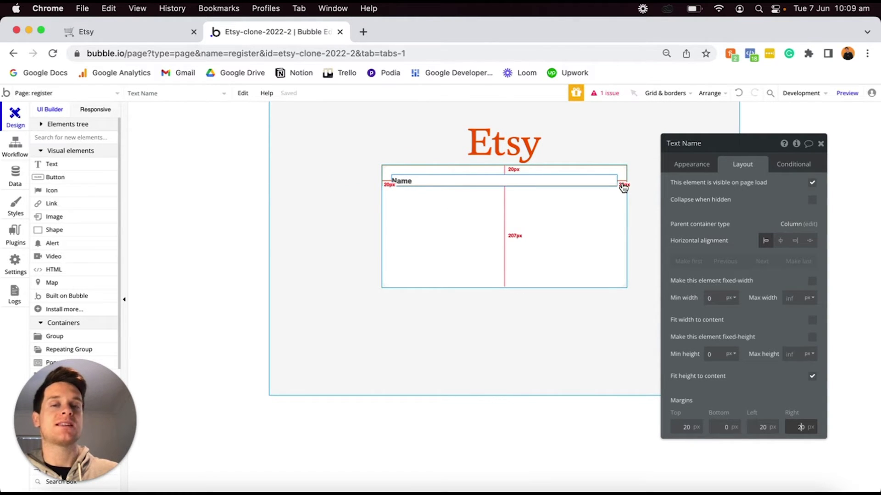
{"action": "scroll", "coordinate": [65, 234], "scroll_direction": "down", "scroll_amount": 3}
{"action": "scroll", "coordinate": [62, 236], "scroll_direction": "down", "scroll_amount": 2}
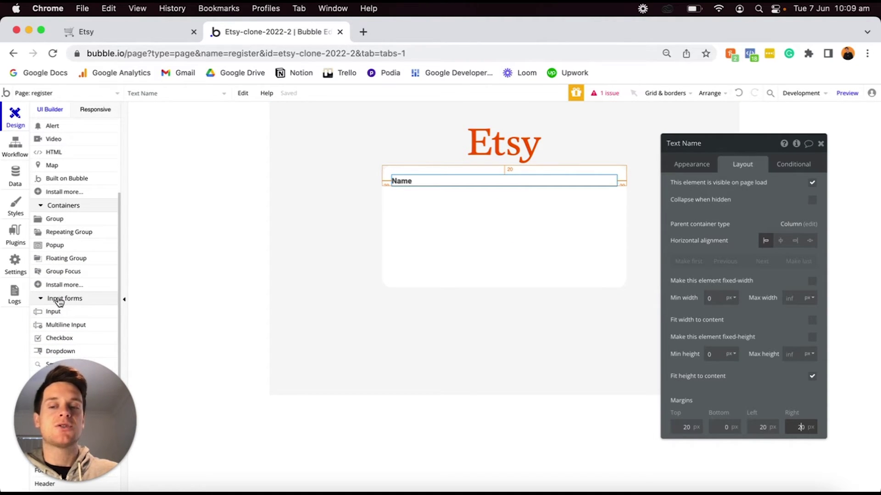
{"action": "left_click", "coordinate": [53, 313]}
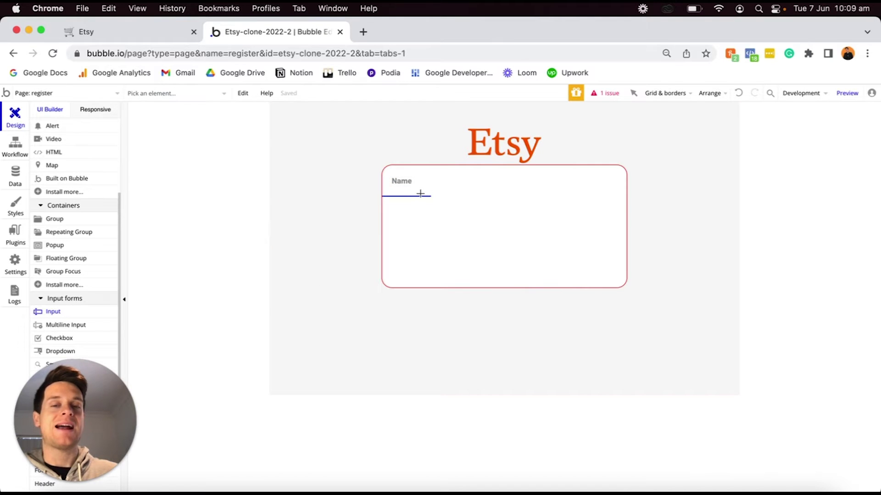
Place a text input below the Name label and rename it 'Input - Name'.
{"action": "left_click", "coordinate": [420, 194]}
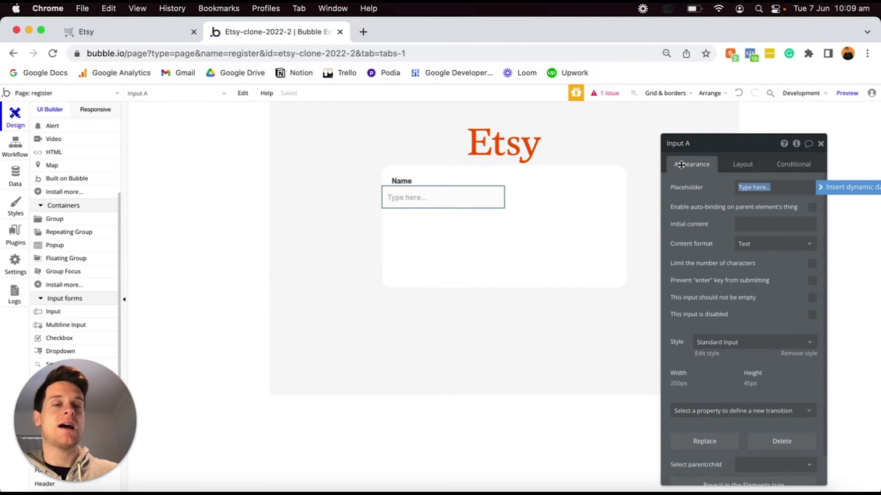
{"action": "left_click", "coordinate": [700, 146]}
{"action": "key", "text": "BackSpace"}
{"action": "type", "text": "- Name"}
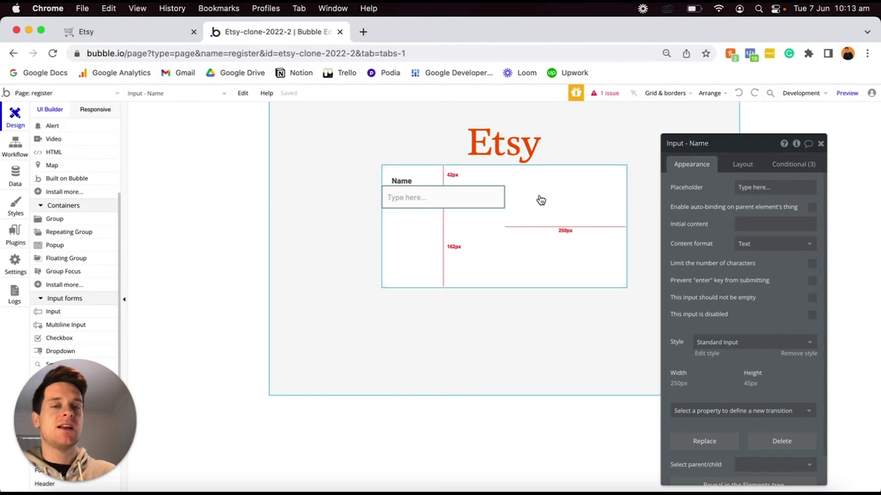
{"action": "left_click", "coordinate": [743, 166]}
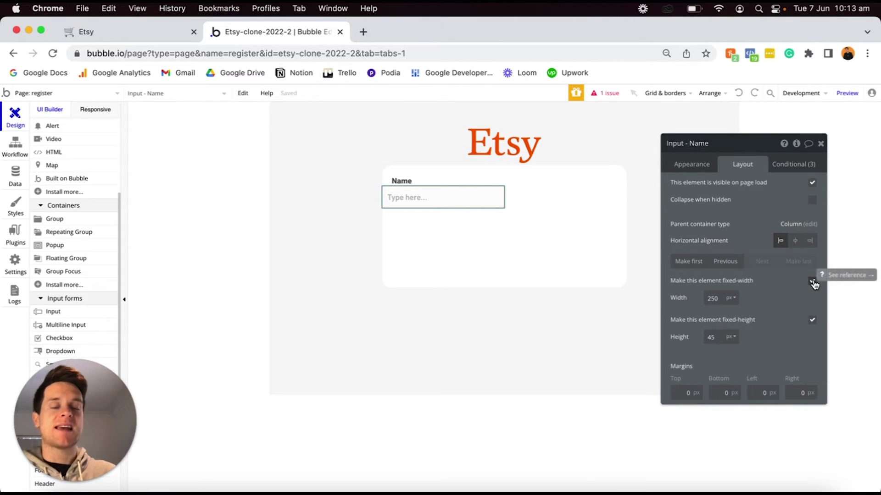
Make 'Input - Name' stretch with 0 min width, 5 px top and 20 px left/right margins.
{"action": "left_click", "coordinate": [813, 282]}
{"action": "type", "text": "0"}
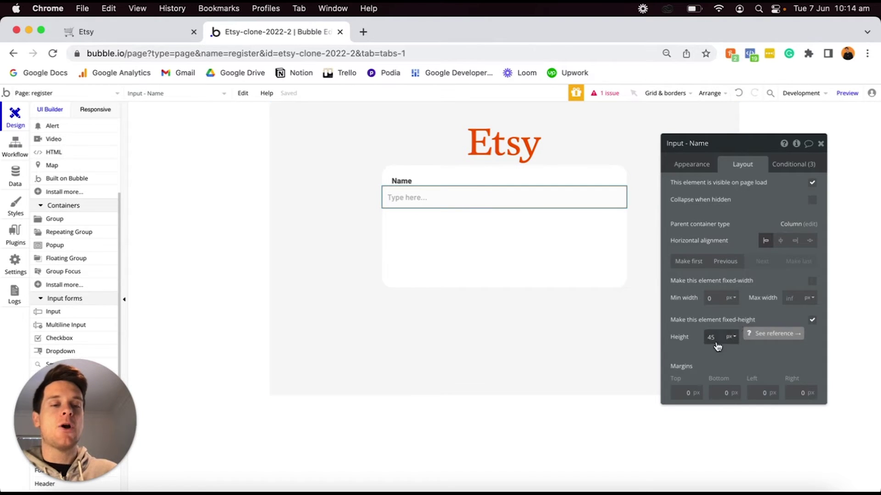
{"action": "left_click", "coordinate": [679, 393]}
{"action": "type", "text": "5"}
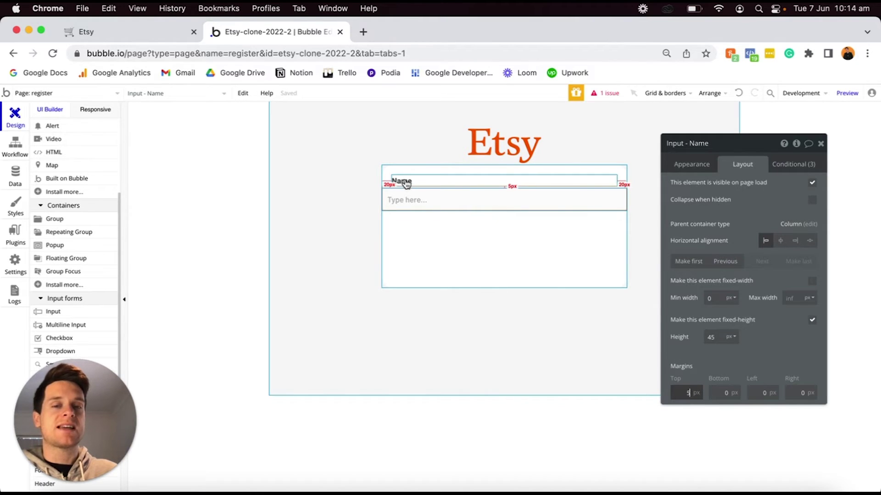
{"action": "left_click", "coordinate": [754, 390]}
{"action": "type", "text": "20"}
{"action": "left_click", "coordinate": [795, 393]}
{"action": "left_click", "coordinate": [779, 358]}
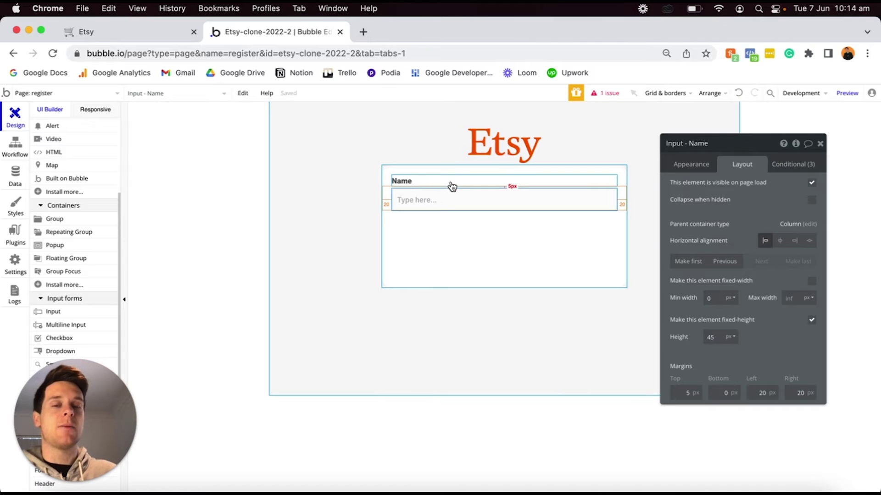
{"action": "left_click", "coordinate": [411, 181], "text": "shift"}
Duplicate the Name label and input, and move the copied label below the first input.
{"action": "key", "text": "super+c"}
{"action": "key", "text": "super+v"}
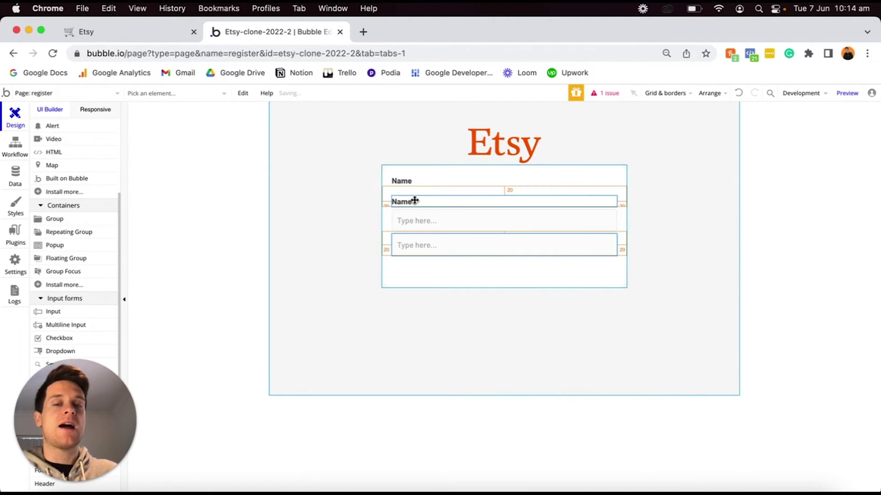
{"action": "double_click", "coordinate": [421, 203]}
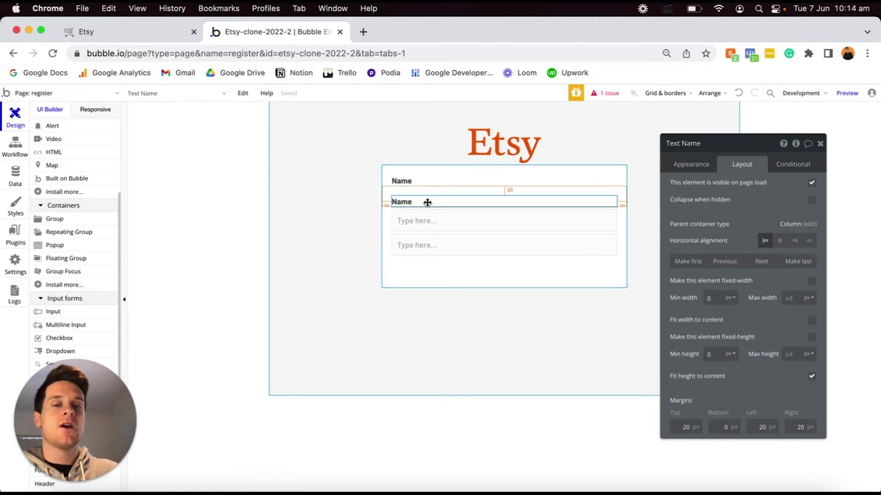
{"action": "left_click", "coordinate": [759, 266]}
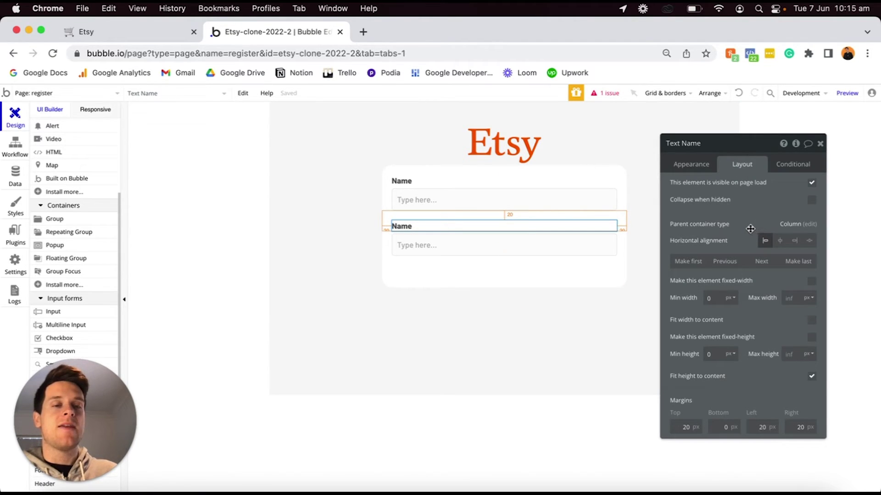
Change the copied label's text from Name to 'Email'.
{"action": "left_click", "coordinate": [691, 168]}
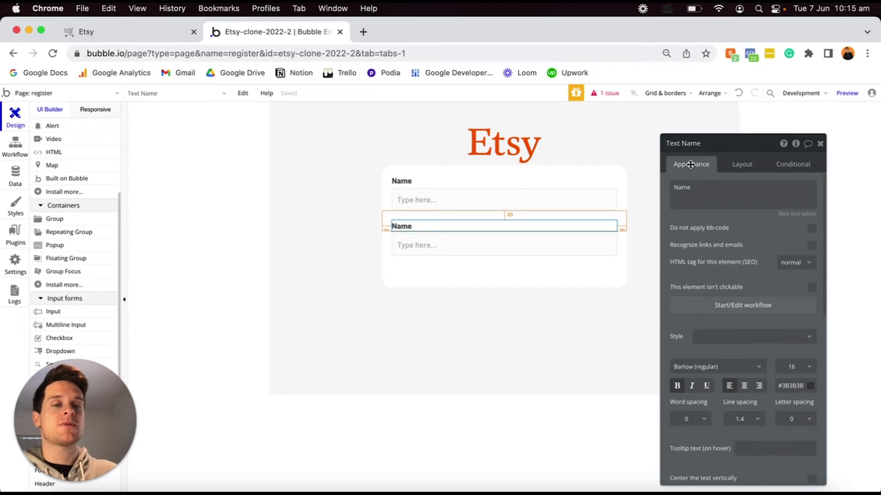
{"action": "double_click", "coordinate": [704, 186]}
{"action": "type", "text": "Email"}
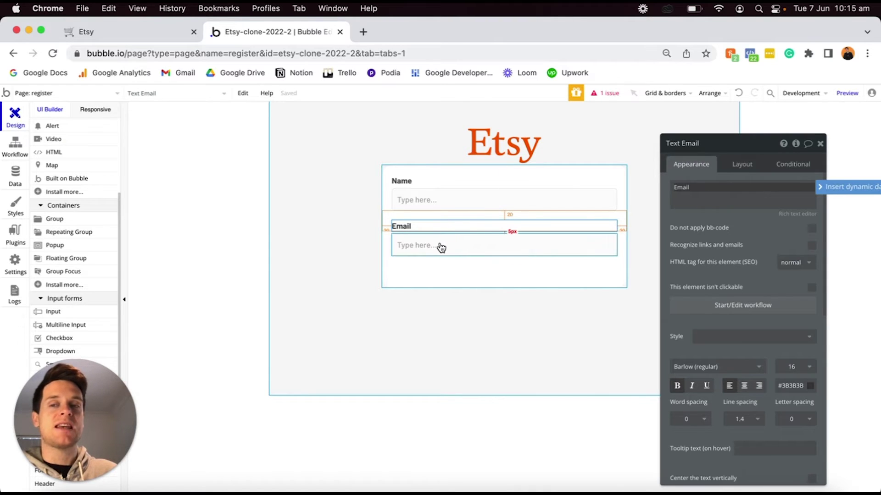
Rename the second input to 'Input - Email' and set its content format to Email.
{"action": "left_click", "coordinate": [427, 245]}
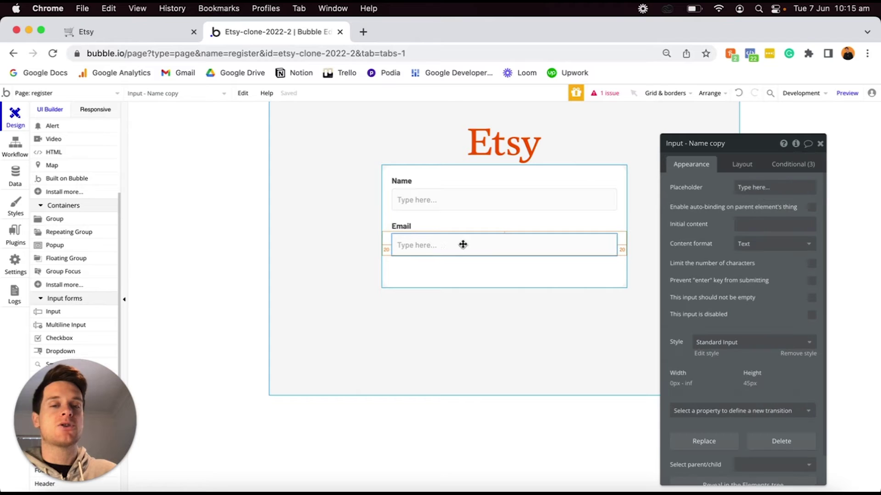
{"action": "left_click", "coordinate": [689, 143]}
{"action": "left_click_drag", "start_coordinate": [689, 143], "coordinate": [725, 143]}
{"action": "type", "text": "Email"}
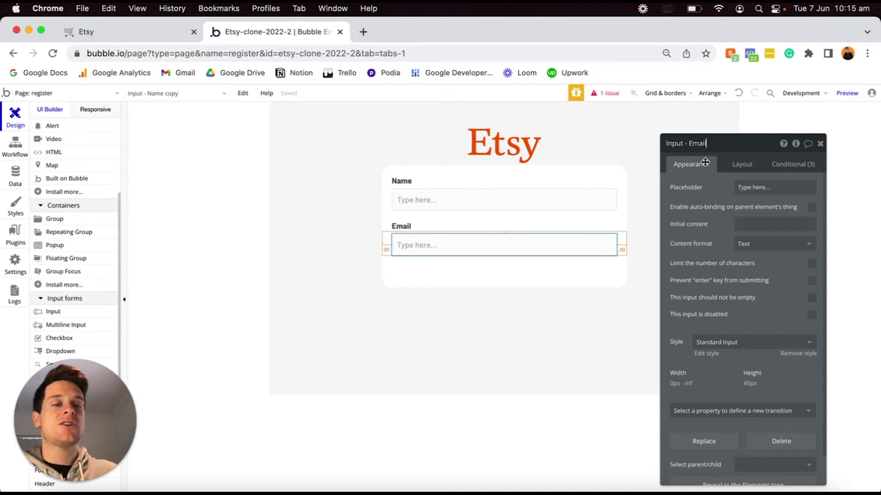
{"action": "left_click", "coordinate": [754, 247]}
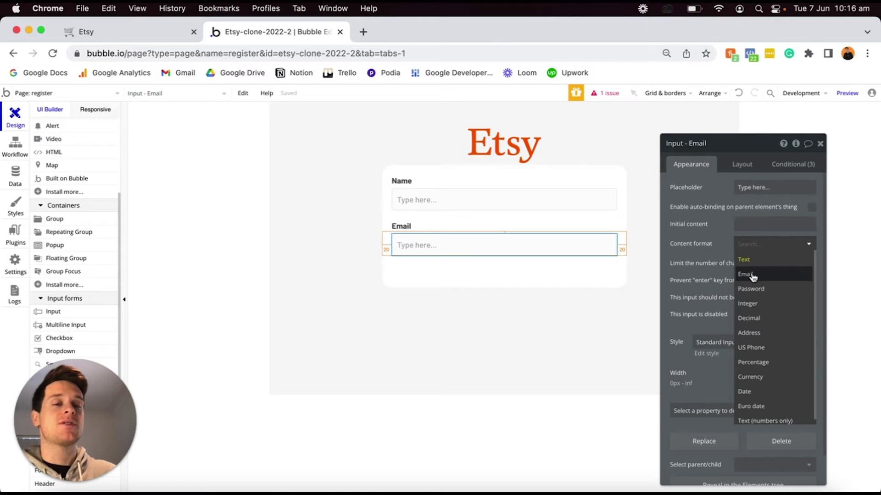
{"action": "left_click", "coordinate": [748, 275]}
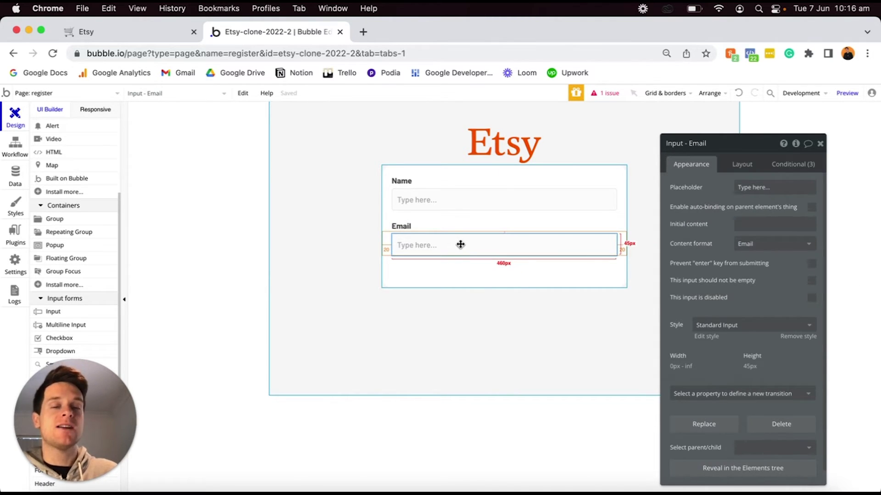
Copy the Email label and input and paste a duplicate pair below.
{"action": "left_click", "coordinate": [422, 232]}
{"action": "left_click", "coordinate": [420, 243], "text": "shift"}
{"action": "key", "text": "super+c"}
{"action": "key", "text": "super+v"}
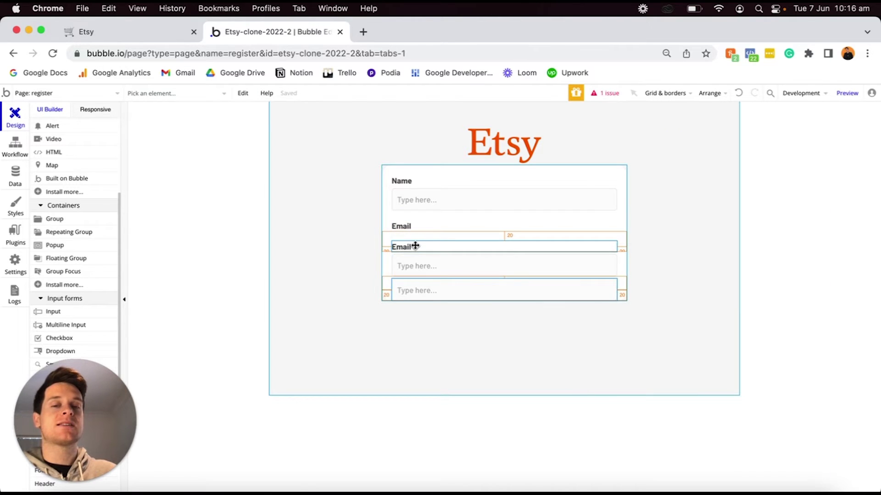
Move the duplicated Email label below the Email input and relabel it 'Password'.
{"action": "double_click", "coordinate": [415, 246]}
{"action": "left_click", "coordinate": [741, 164]}
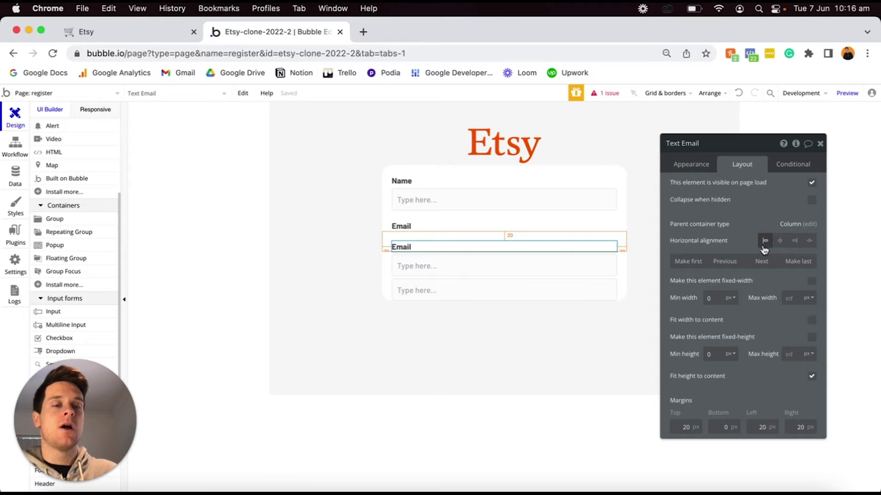
{"action": "left_click", "coordinate": [761, 261]}
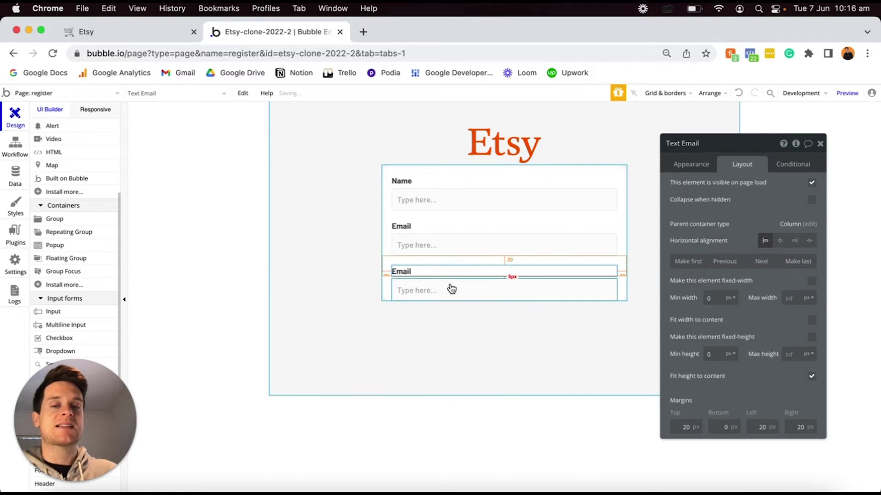
{"action": "left_click", "coordinate": [691, 164]}
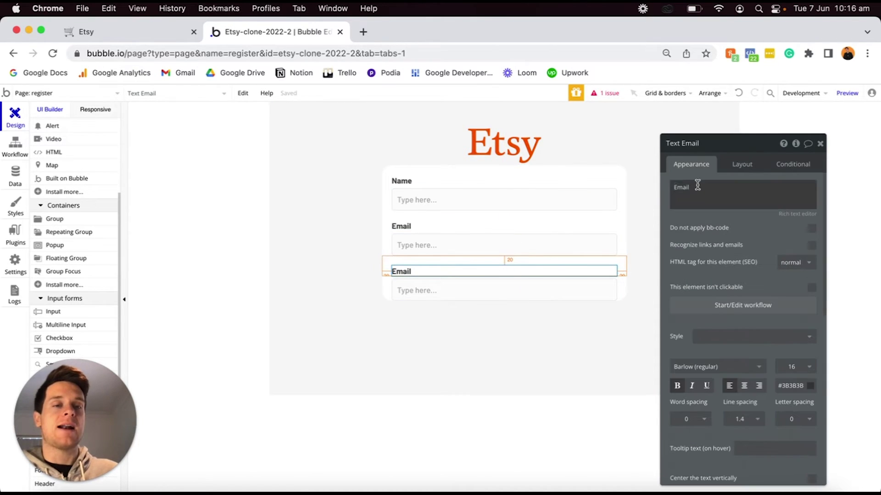
{"action": "triple_click", "coordinate": [698, 187]}
{"action": "type", "text": "Pass"}
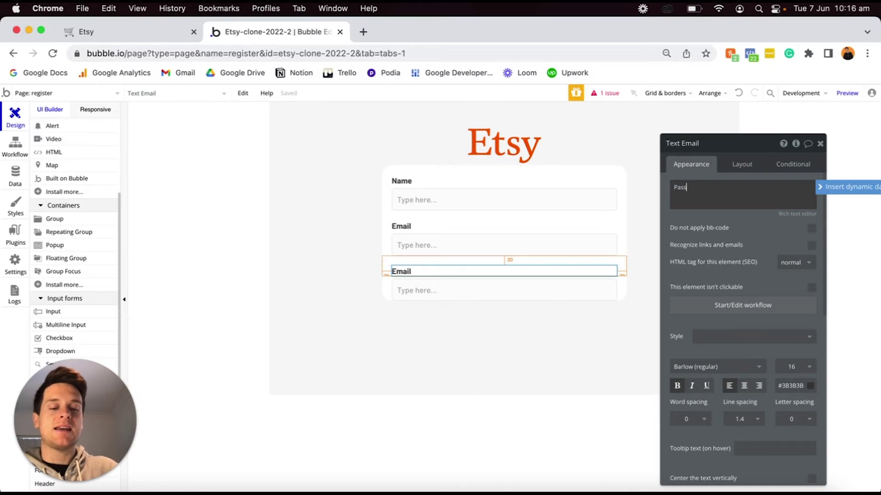
{"action": "type", "text": "word"}
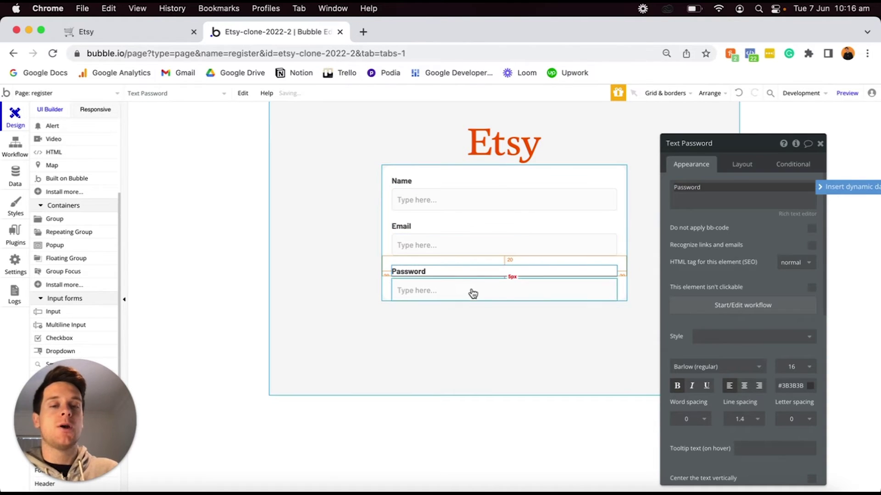
Rename the copied input to 'Input - Password' and set its content format to Password.
{"action": "left_click", "coordinate": [472, 290]}
{"action": "left_click", "coordinate": [699, 145]}
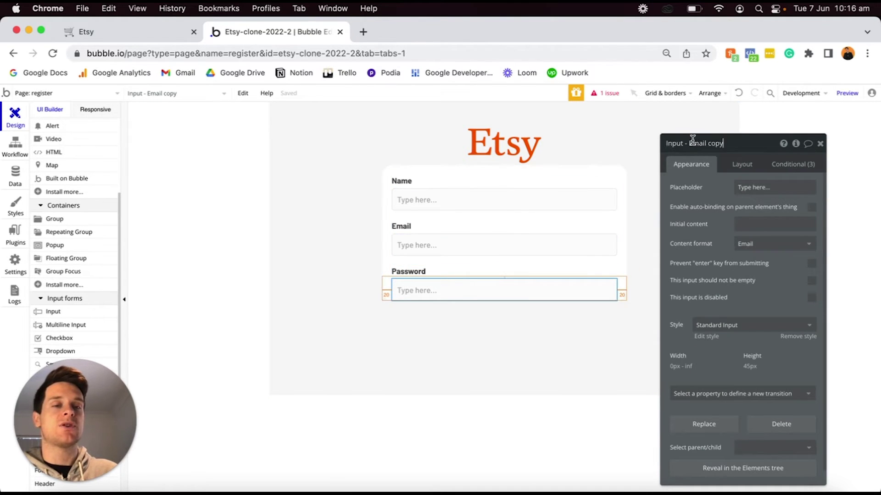
{"action": "left_click_drag", "start_coordinate": [723, 144], "coordinate": [688, 143]}
{"action": "type", "text": "Pas"}
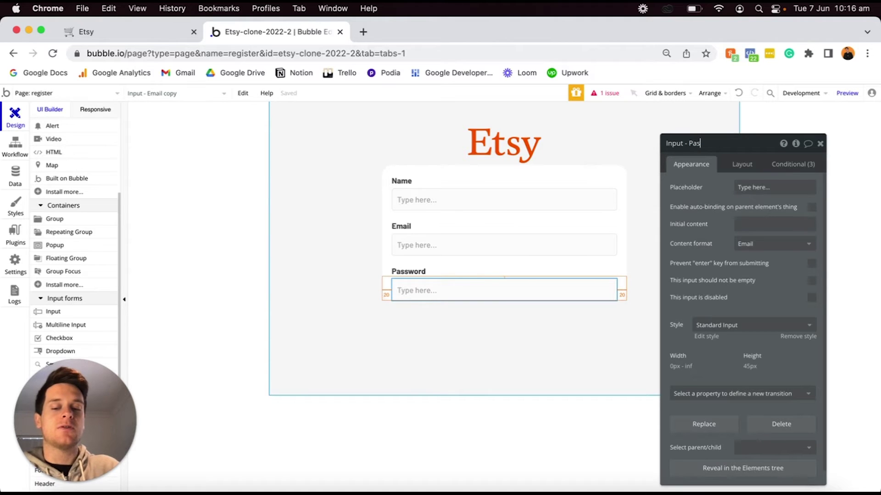
{"action": "type", "text": "sword"}
{"action": "key", "text": "Return"}
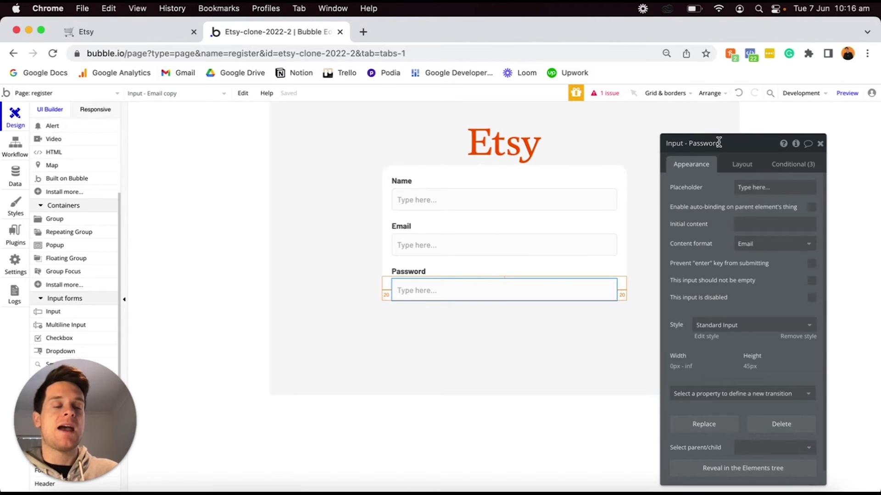
{"action": "left_click", "coordinate": [744, 244]}
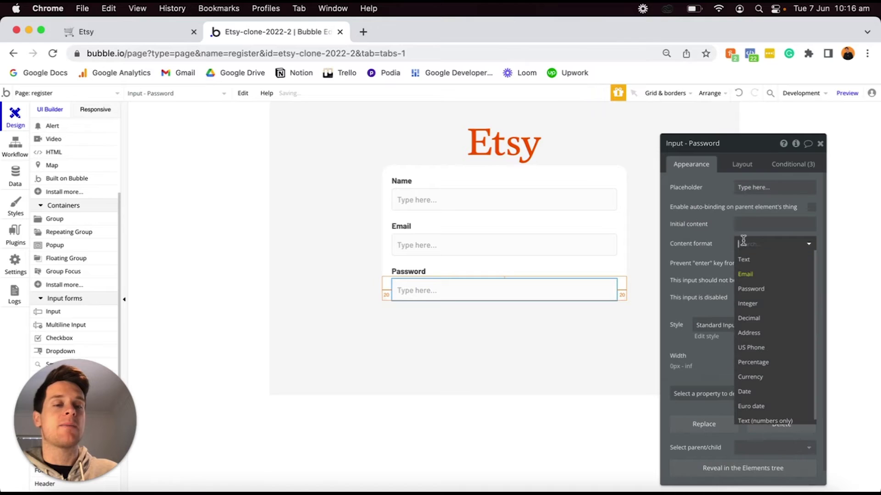
{"action": "left_click", "coordinate": [755, 290]}
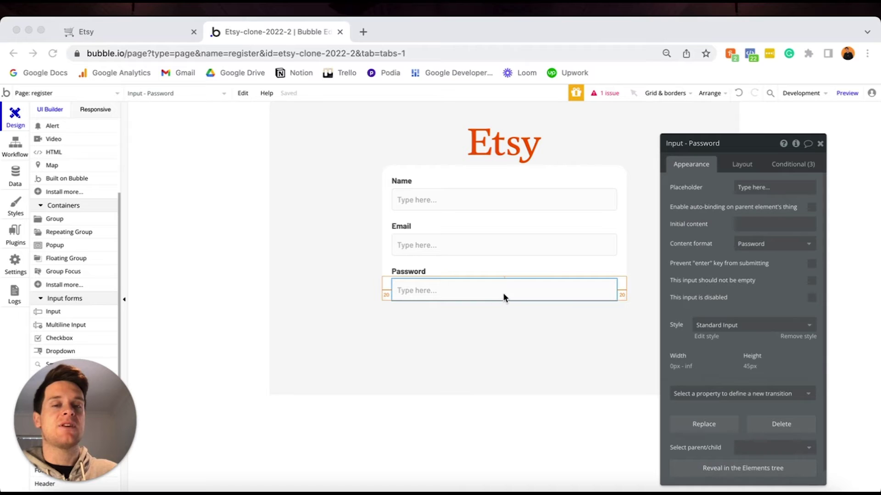
Set Group A's min height to 0 and its top, left and right margins to 20 px.
{"action": "left_click", "coordinate": [557, 290]}
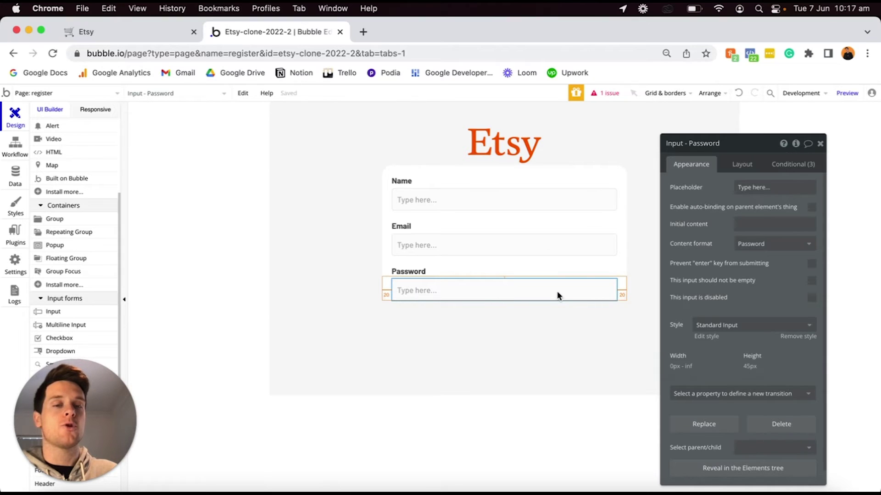
{"action": "left_click", "coordinate": [751, 165]}
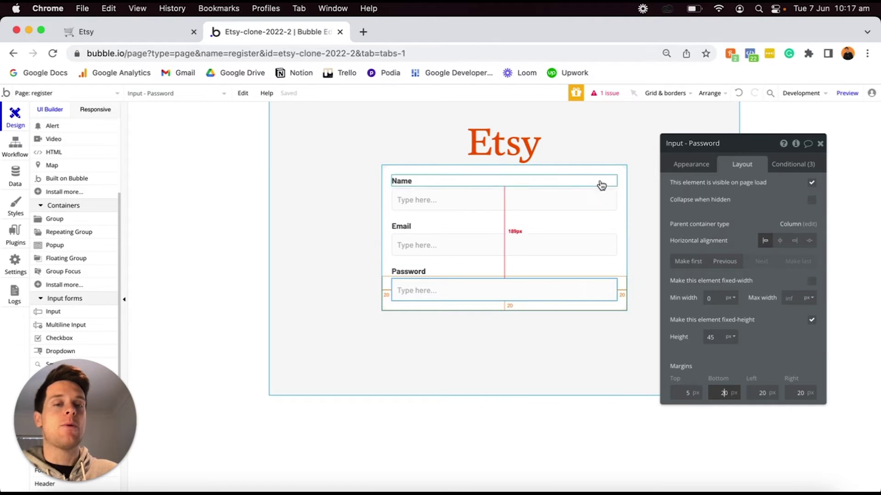
{"action": "left_click", "coordinate": [604, 173]}
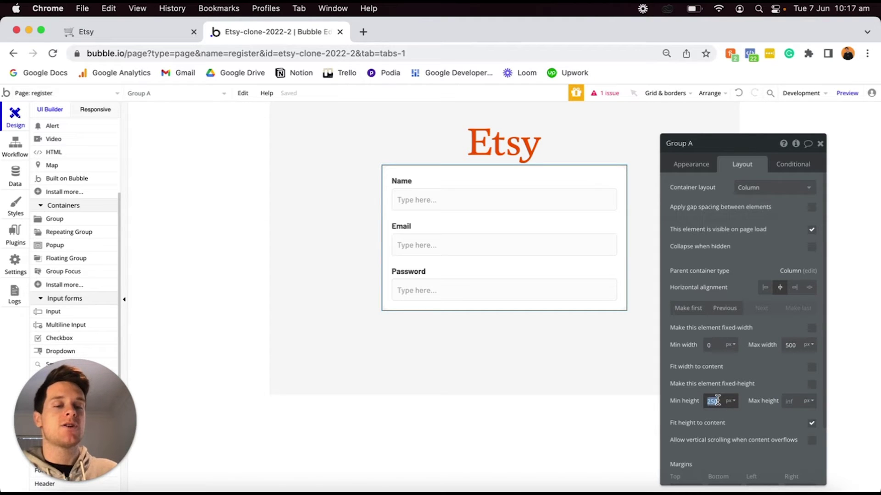
{"action": "type", "text": "0"}
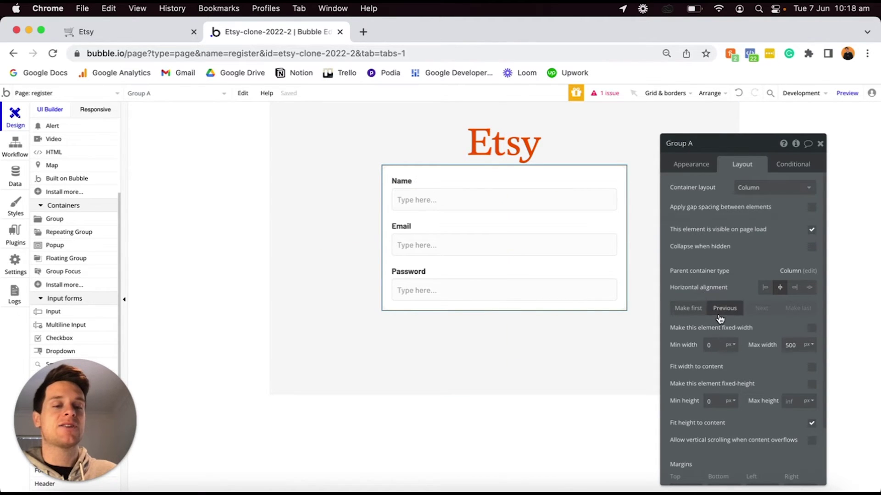
{"action": "scroll", "coordinate": [716, 315], "scroll_direction": "down", "scroll_amount": 3}
{"action": "scroll", "coordinate": [696, 369], "scroll_direction": "up", "scroll_amount": 1}
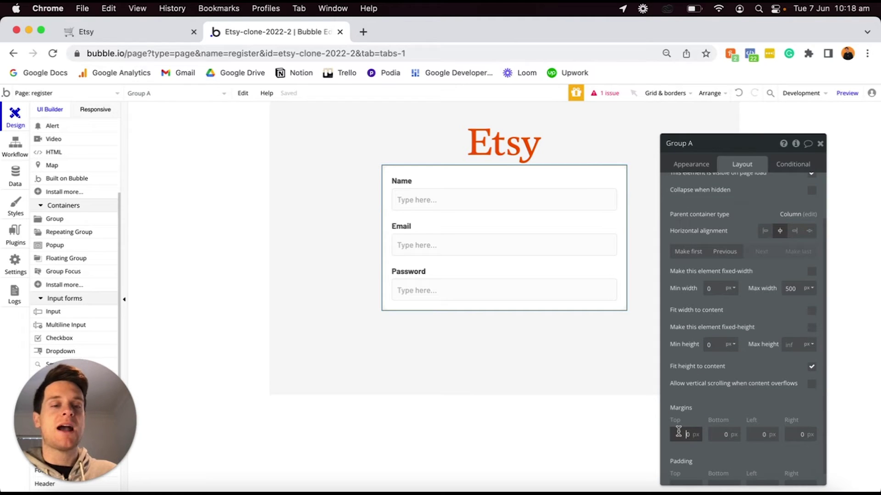
{"action": "left_click", "coordinate": [755, 434]}
{"action": "type", "text": "2"}
{"action": "left_click", "coordinate": [790, 435]}
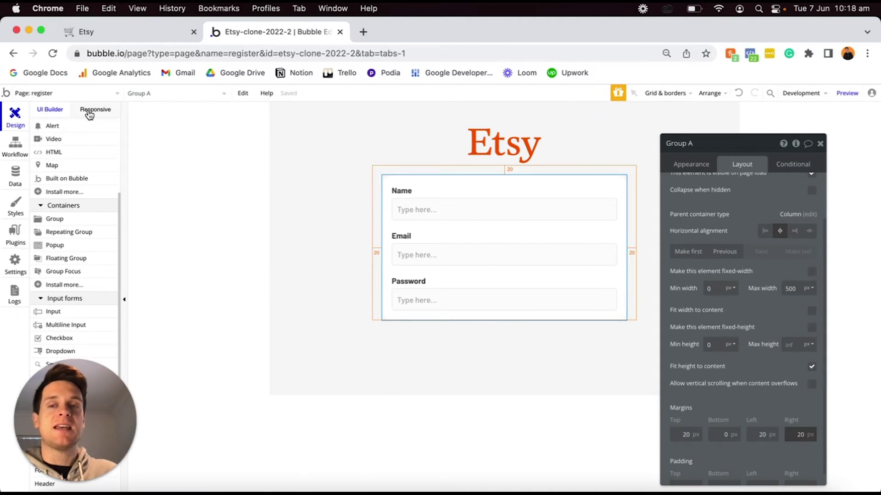
{"action": "left_click", "coordinate": [89, 115]}
{"action": "left_click_drag", "start_coordinate": [494, 124], "coordinate": [331, 126]}
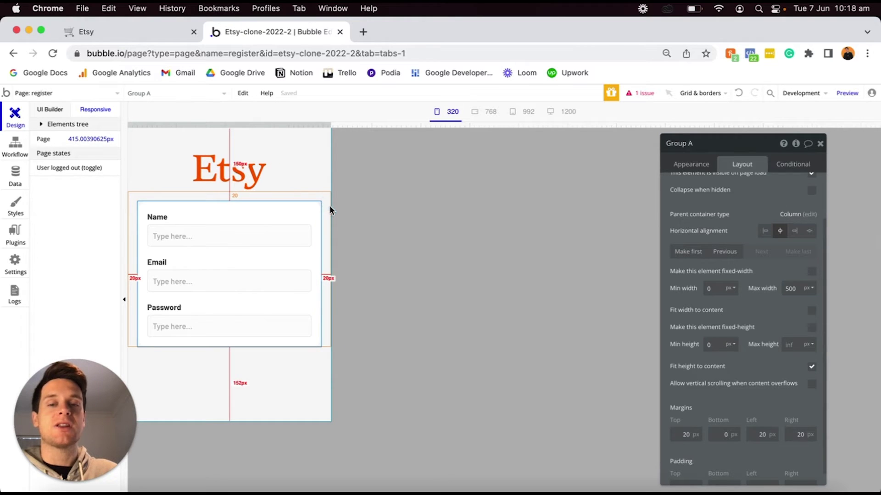
{"action": "left_click_drag", "start_coordinate": [328, 124], "coordinate": [573, 110]}
{"action": "mouse_move", "coordinate": [495, 110]}
{"action": "left_mouse_down"}
{"action": "mouse_move", "coordinate": [393, 114]}
{"action": "mouse_move", "coordinate": [481, 120]}
{"action": "left_mouse_up"}
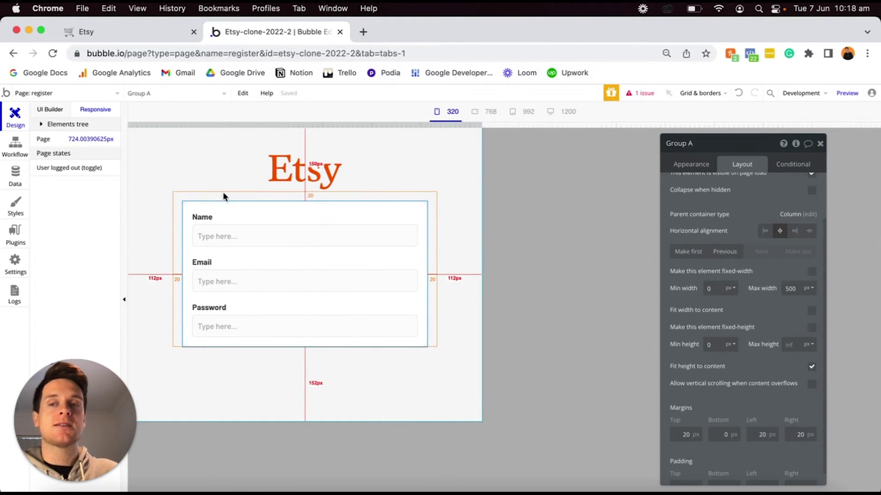
{"action": "left_click", "coordinate": [42, 110]}
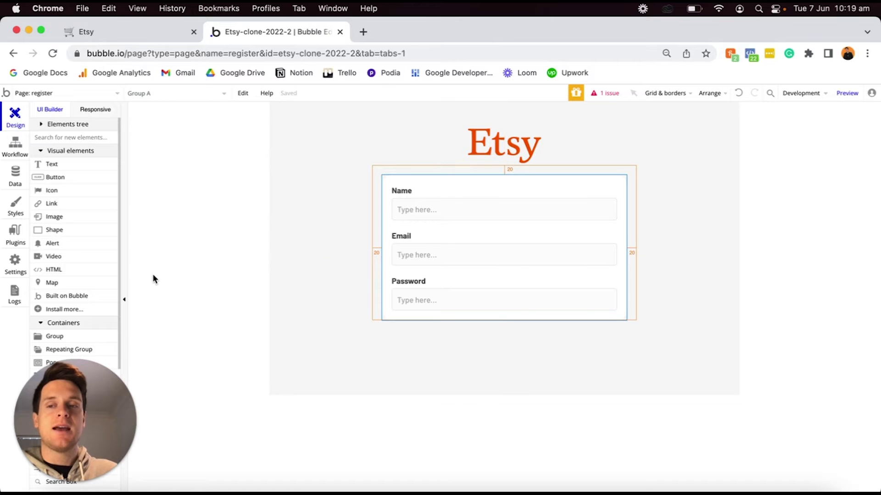
Place a new button on the register page and label it Register.
{"action": "left_click", "coordinate": [80, 177]}
{"action": "left_click", "coordinate": [442, 340]}
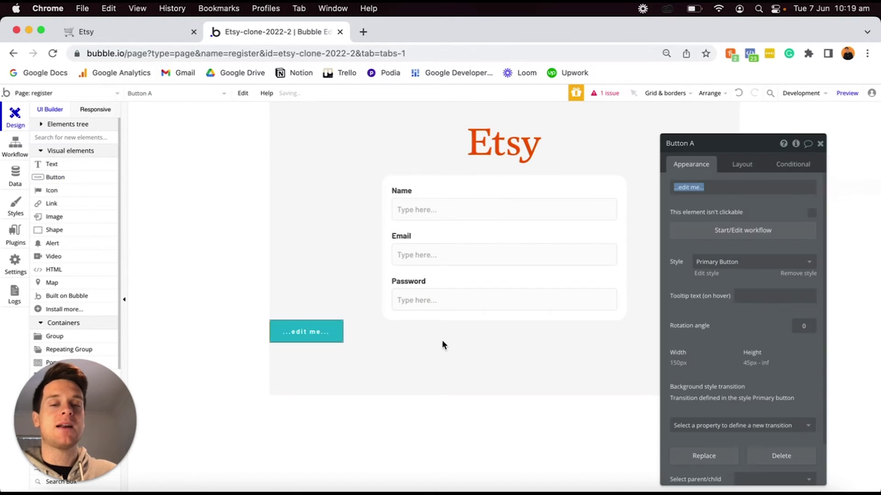
{"action": "type", "text": "Register"}
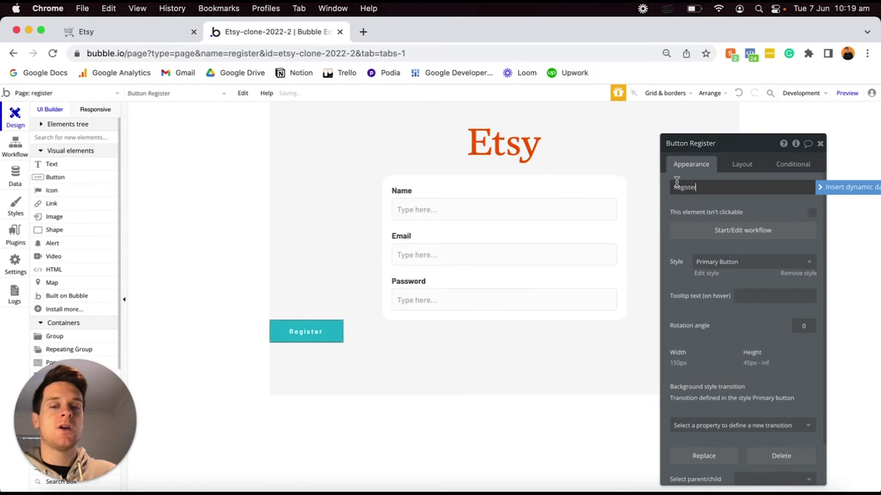
Remove the button's preset style, make its background black (#000000) and set roundness 20.
{"action": "left_click", "coordinate": [798, 274]}
{"action": "scroll", "coordinate": [751, 399], "scroll_direction": "down", "scroll_amount": 2}
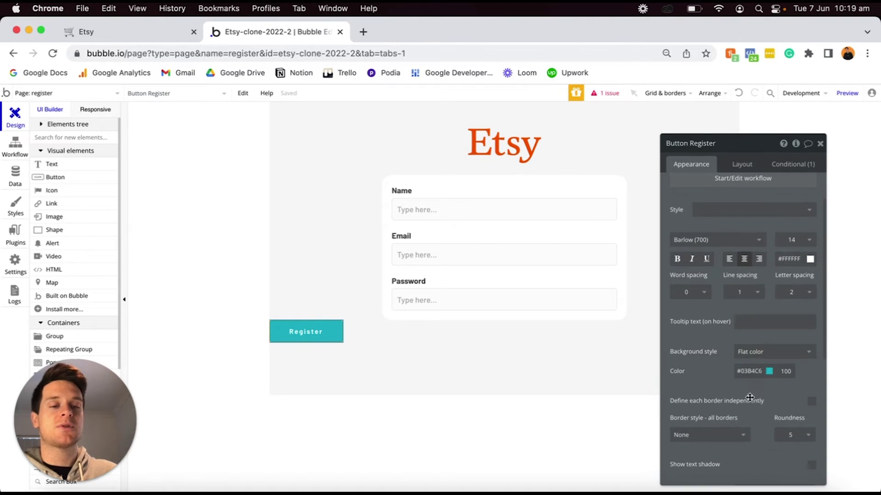
{"action": "left_click", "coordinate": [752, 372]}
{"action": "left_click_drag", "start_coordinate": [747, 414], "coordinate": [727, 461]}
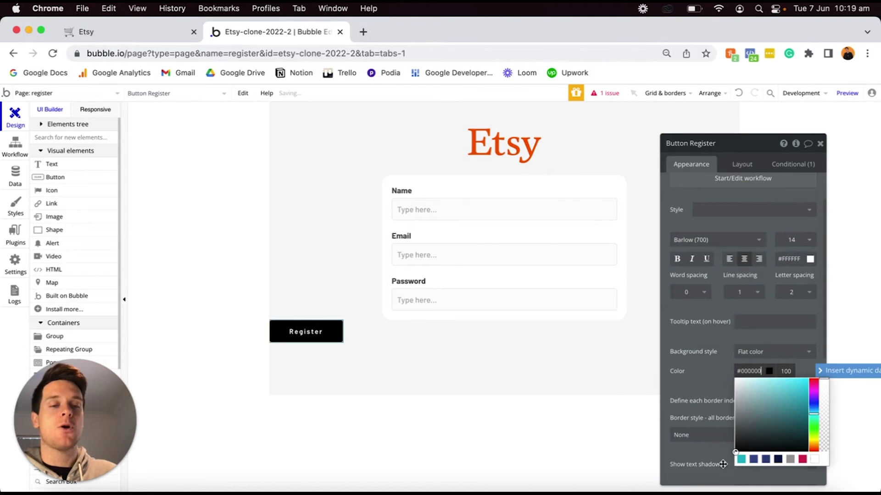
{"action": "left_click", "coordinate": [717, 367]}
{"action": "left_click", "coordinate": [789, 435]}
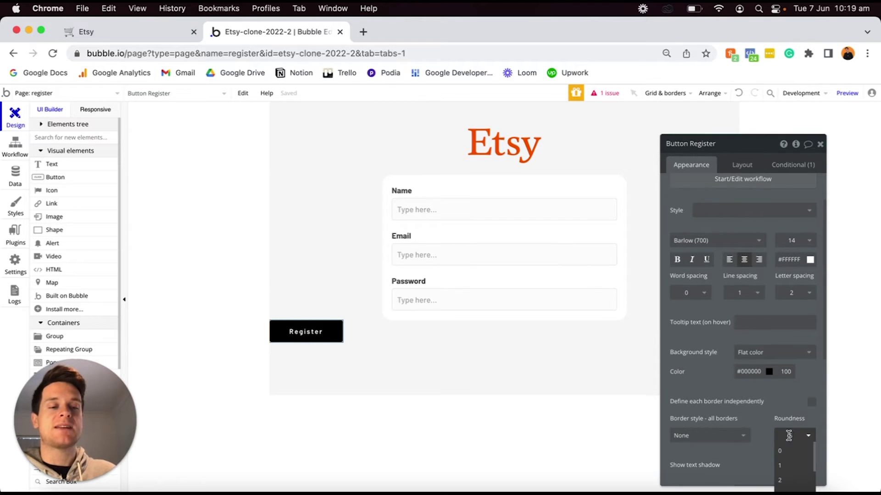
{"action": "type", "text": "20"}
{"action": "key", "text": "Return"}
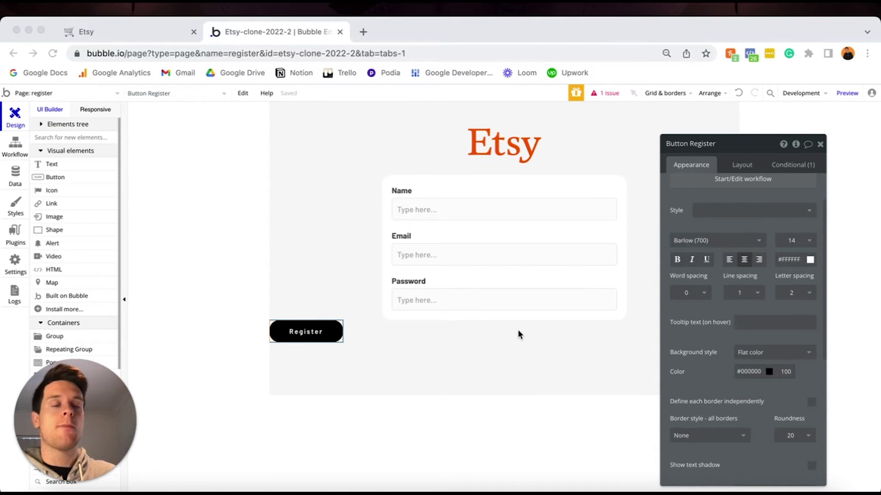
{"action": "left_click", "coordinate": [730, 168]}
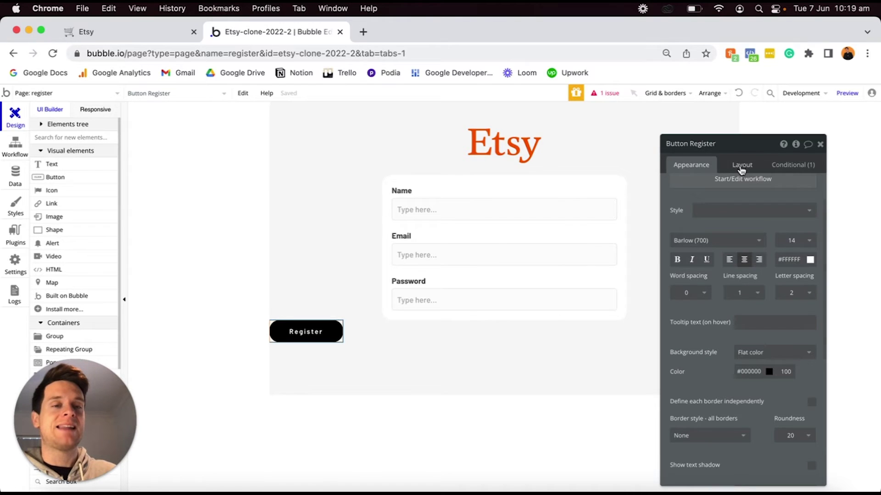
Centre the Register button and let its width stretch from min 0 to max 500 px.
{"action": "left_click", "coordinate": [739, 166]}
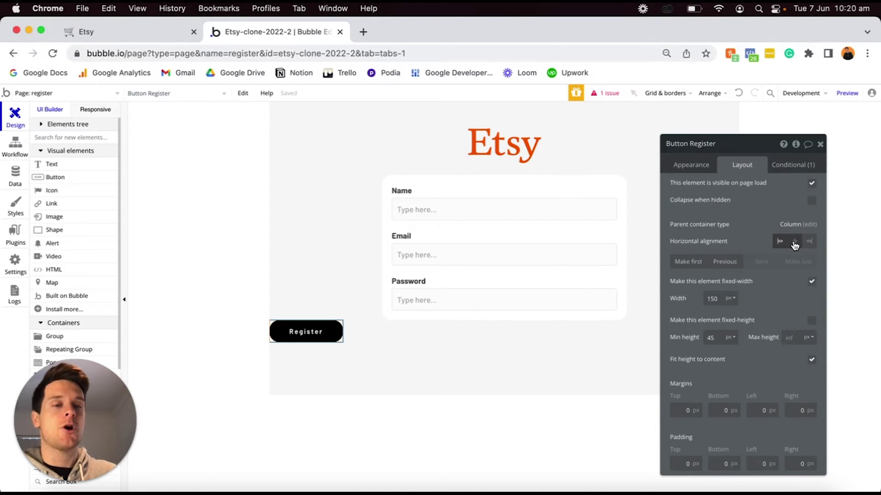
{"action": "left_click", "coordinate": [795, 243]}
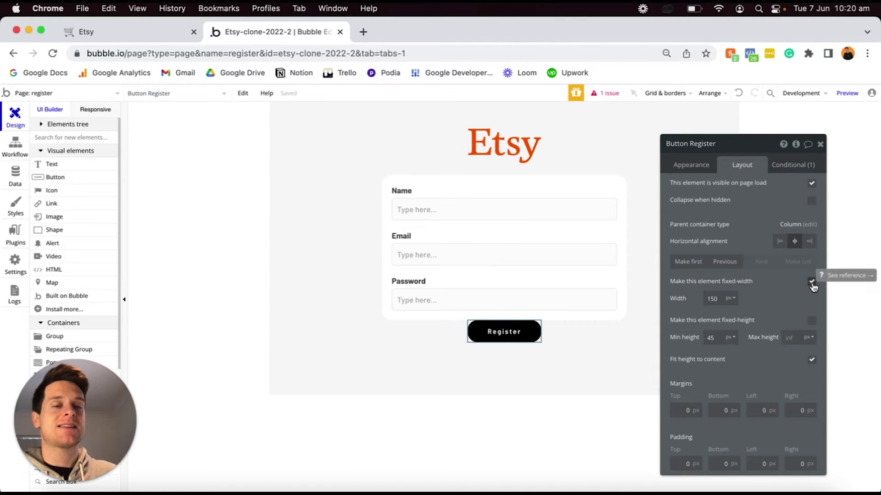
{"action": "left_click", "coordinate": [812, 282]}
{"action": "left_click", "coordinate": [794, 299]}
{"action": "type", "text": "500"}
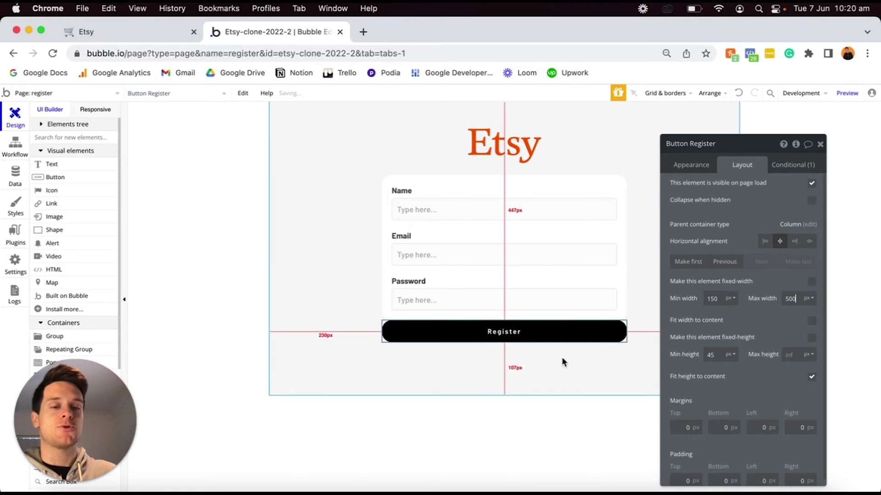
{"action": "left_click", "coordinate": [624, 278]}
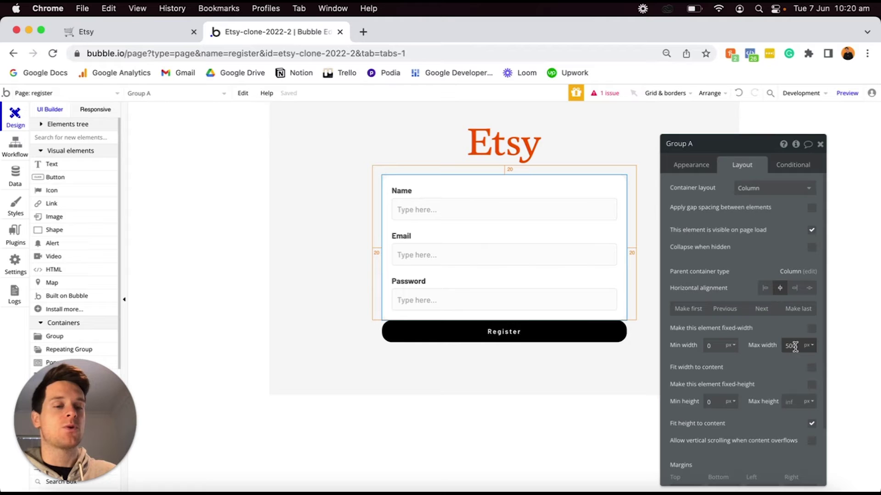
{"action": "left_click", "coordinate": [600, 332]}
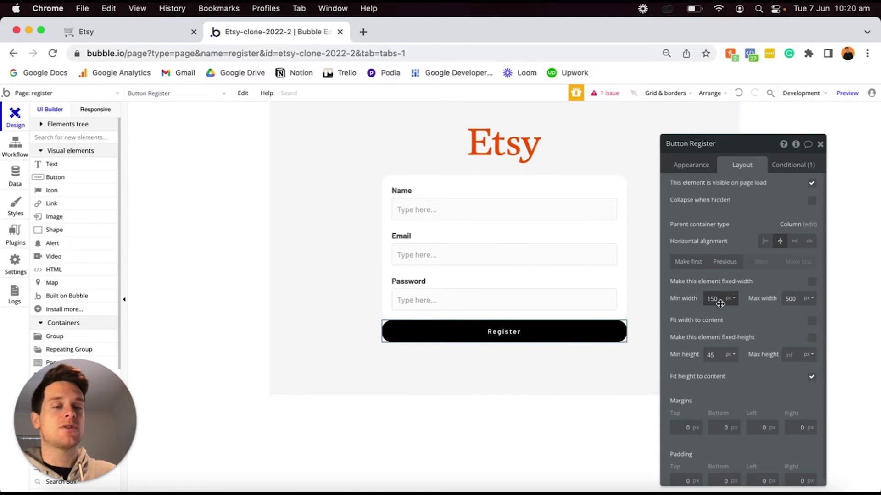
{"action": "type", "text": "0"}
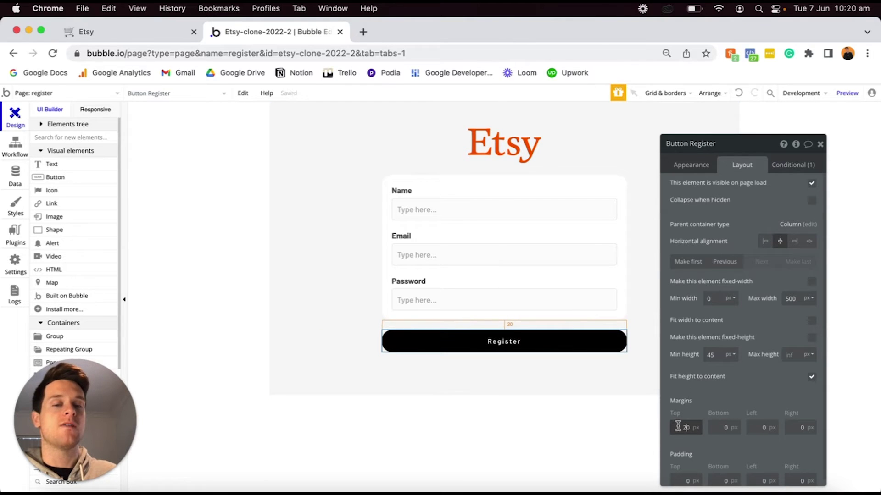
Give the button 20 px margins on every side and create its click workflow event.
{"action": "left_click", "coordinate": [713, 429]}
{"action": "left_click", "coordinate": [760, 428]}
{"action": "type", "text": "2"}
{"action": "left_click", "coordinate": [799, 428]}
{"action": "type", "text": "2"}
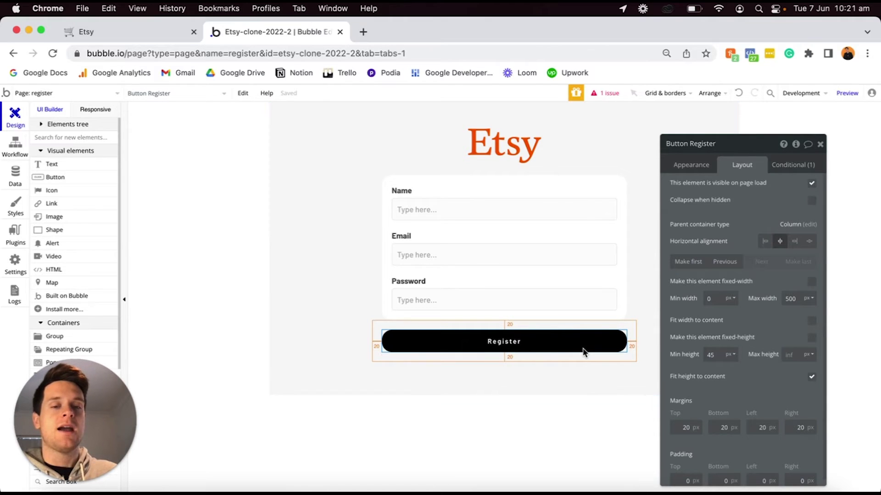
{"action": "left_click", "coordinate": [694, 168]}
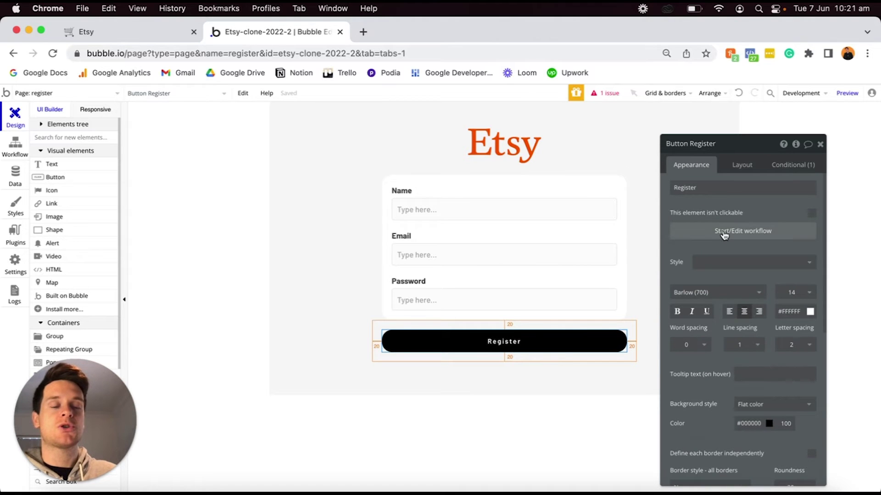
{"action": "left_click", "coordinate": [723, 233]}
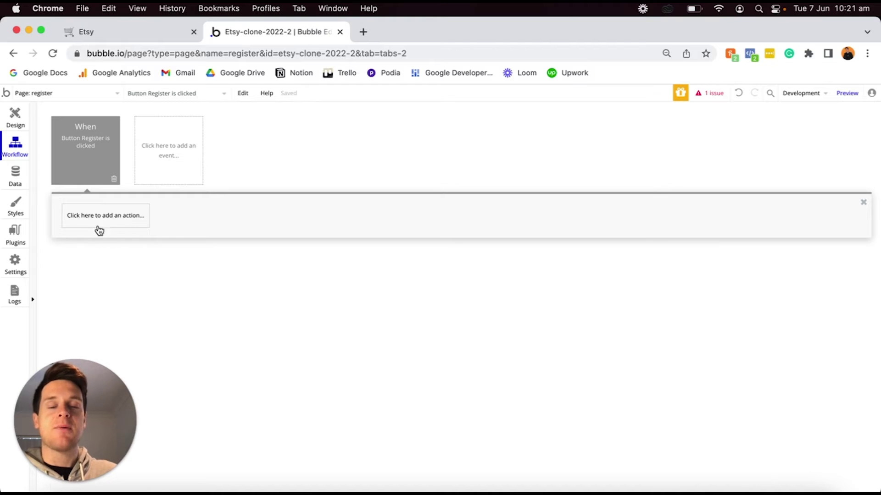
Add a 'Sign the user up' action using Input - Email's value and Input - Password's value.
{"action": "left_click", "coordinate": [113, 219]}
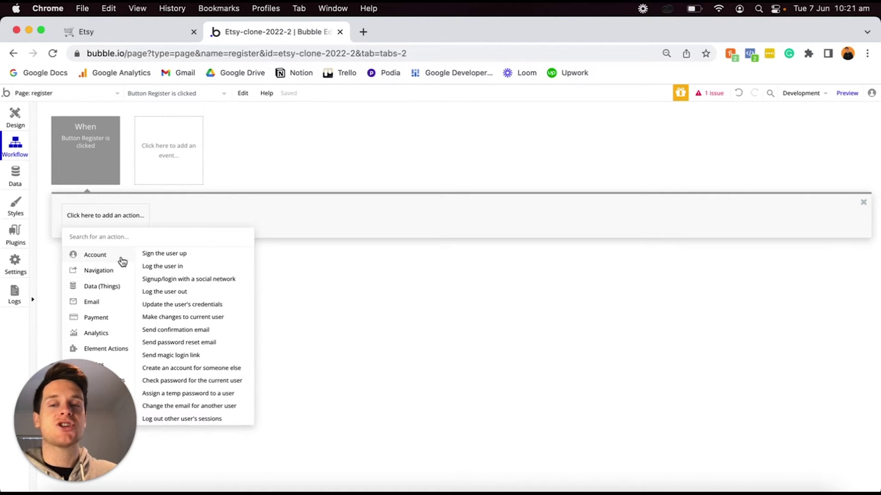
{"action": "left_click", "coordinate": [168, 258]}
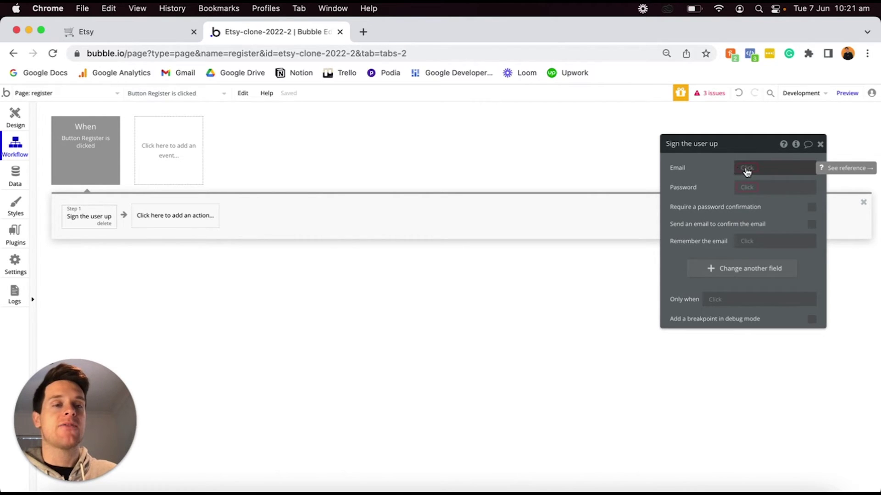
{"action": "left_click", "coordinate": [744, 170]}
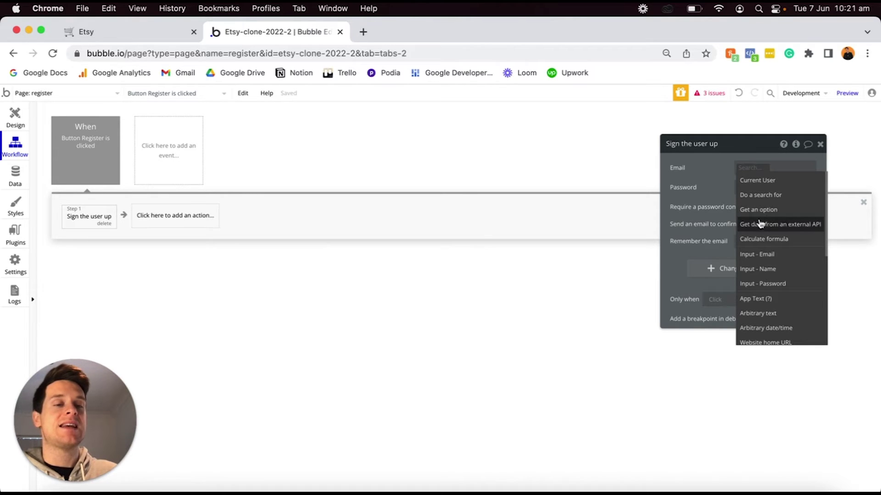
{"action": "left_click", "coordinate": [761, 255]}
{"action": "left_click", "coordinate": [778, 180]}
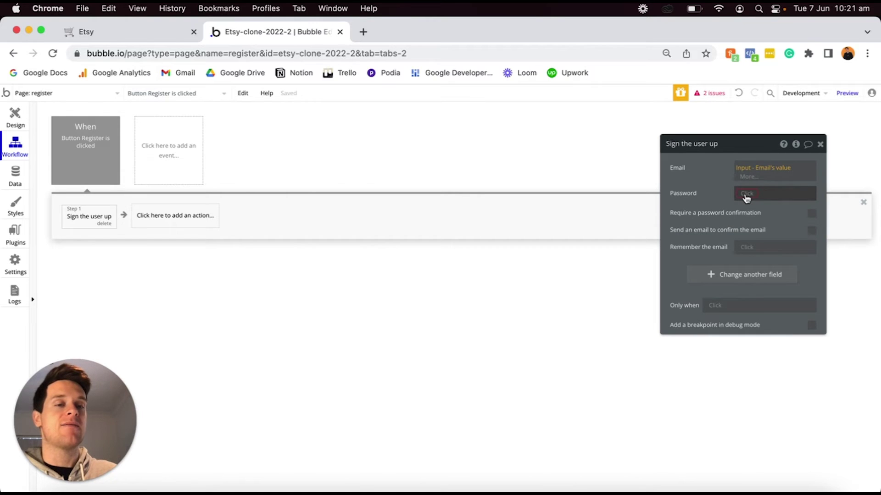
{"action": "left_click", "coordinate": [746, 194]}
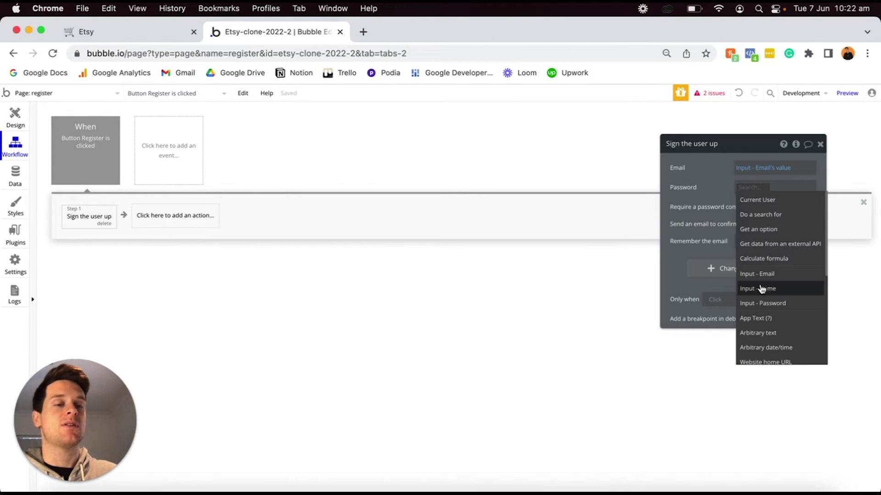
{"action": "left_click", "coordinate": [768, 304]}
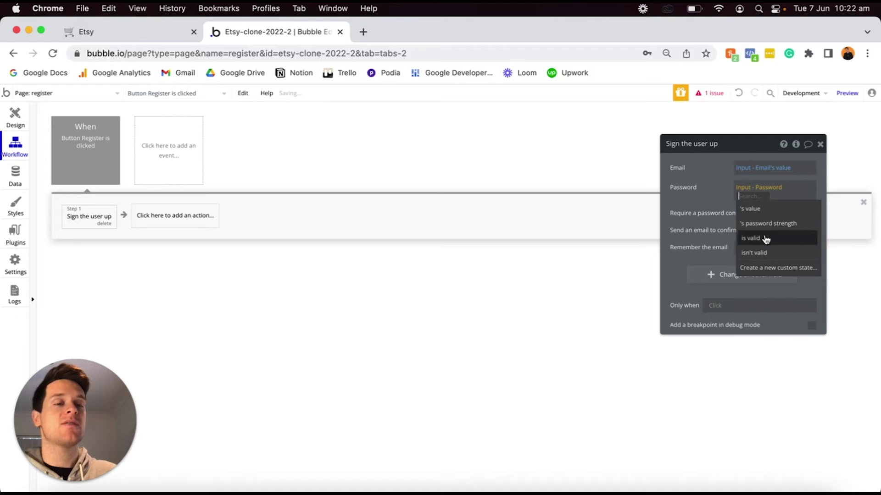
{"action": "left_click", "coordinate": [752, 209]}
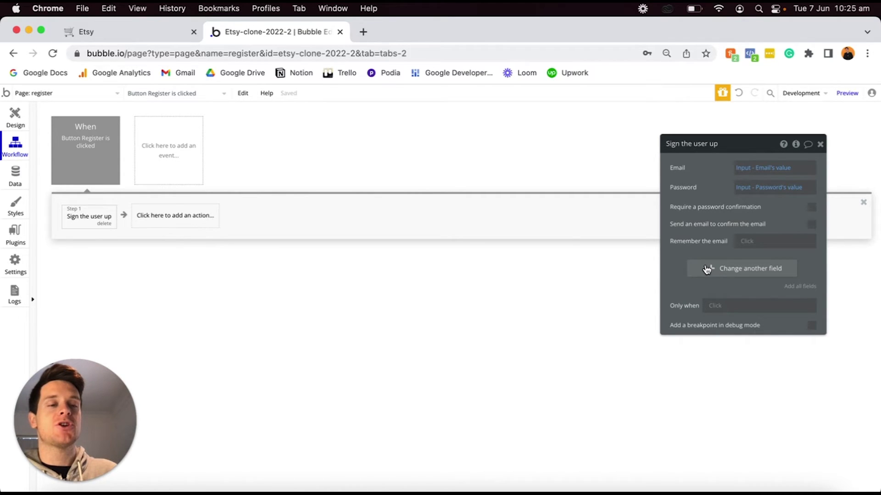
Make sign-up also set the user's Name to Input - Name's value.
{"action": "left_click", "coordinate": [706, 269]}
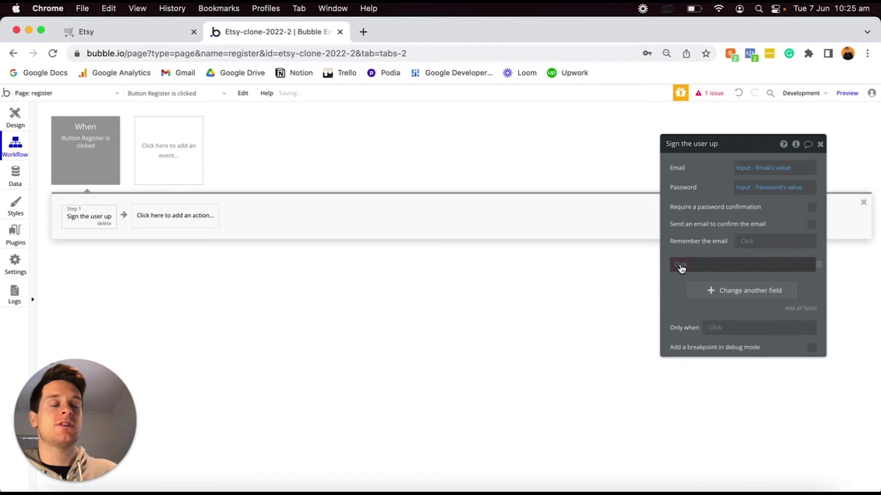
{"action": "left_click", "coordinate": [681, 269]}
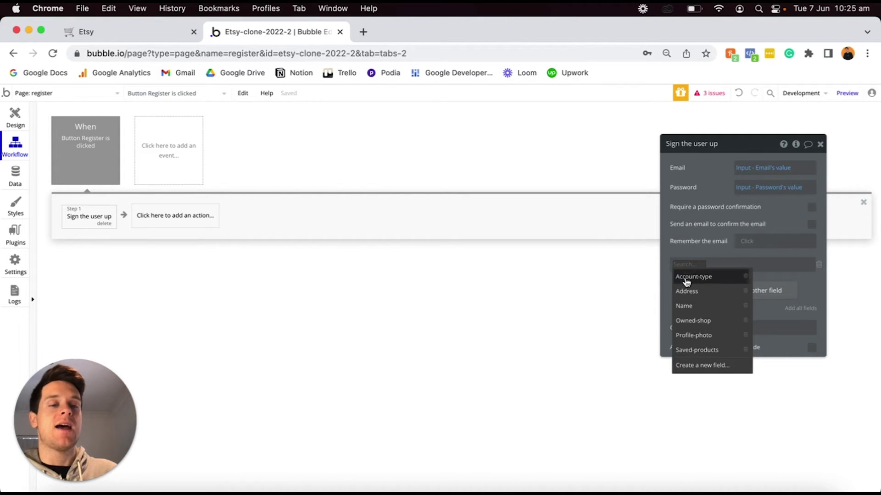
{"action": "left_click", "coordinate": [693, 306]}
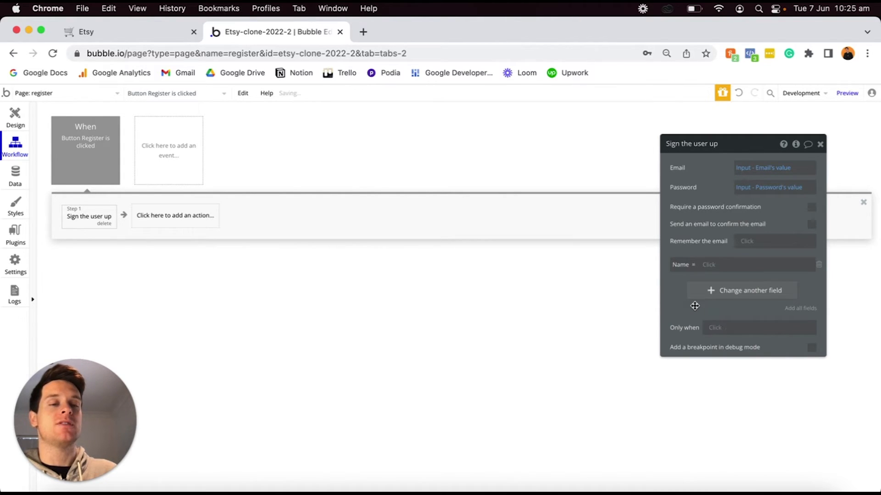
{"action": "left_click", "coordinate": [711, 264]}
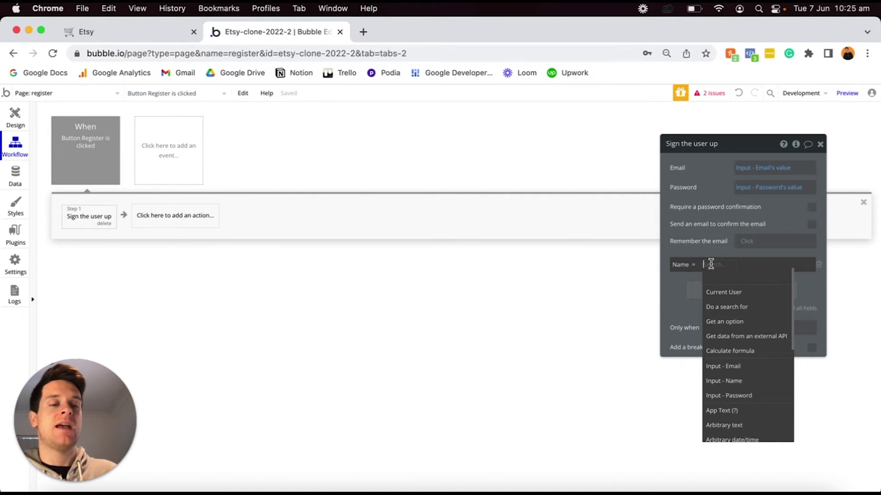
{"action": "left_click", "coordinate": [725, 382]}
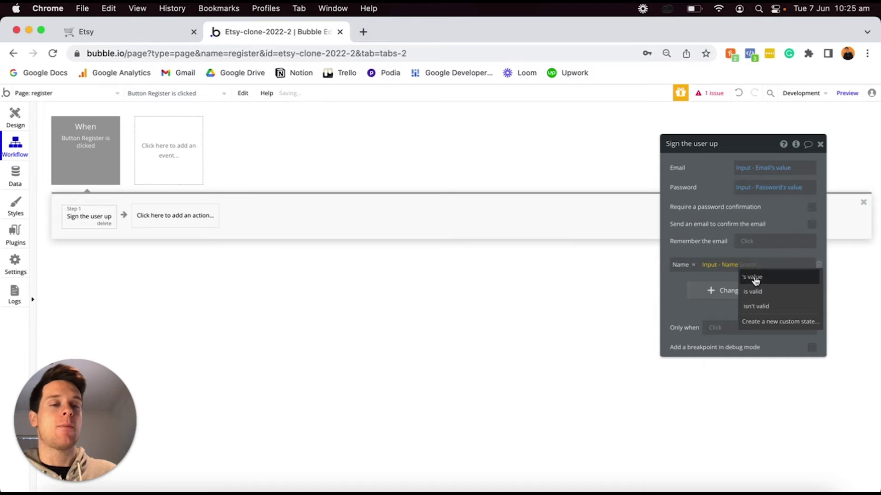
{"action": "left_click", "coordinate": [755, 279]}
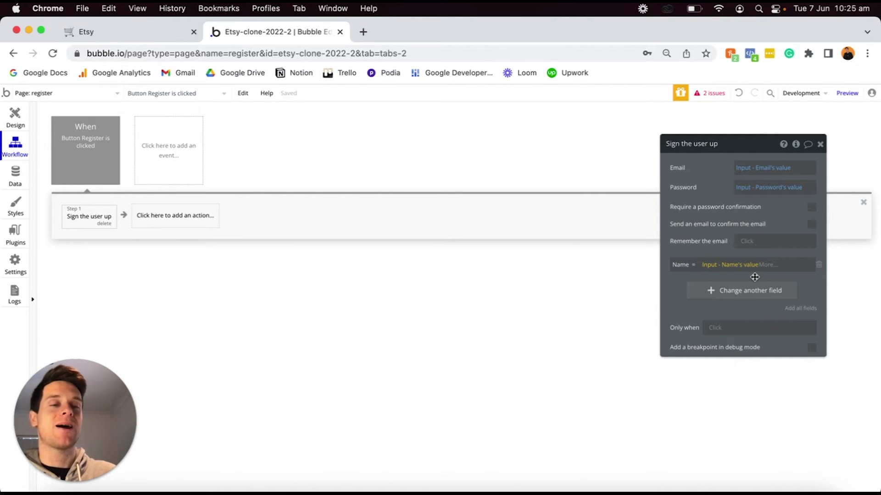
Set Account-type to Buyer on sign-up and go back to the Design view.
{"action": "left_click", "coordinate": [712, 292]}
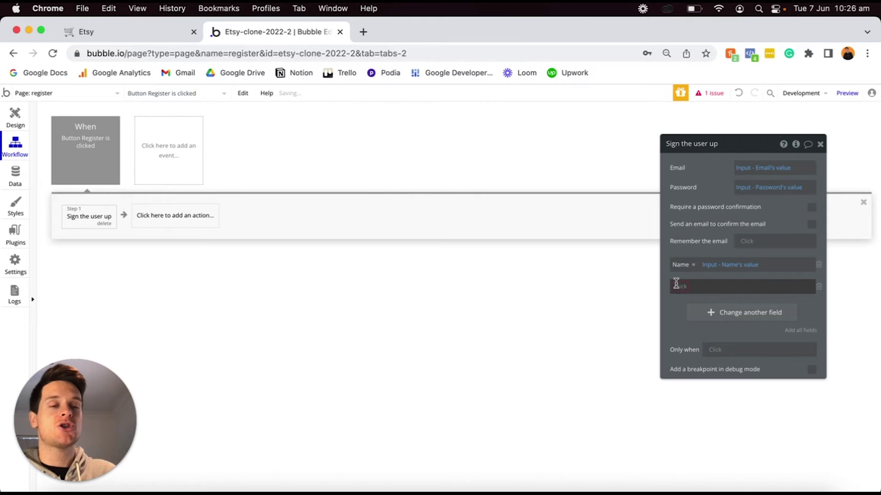
{"action": "left_click", "coordinate": [678, 288]}
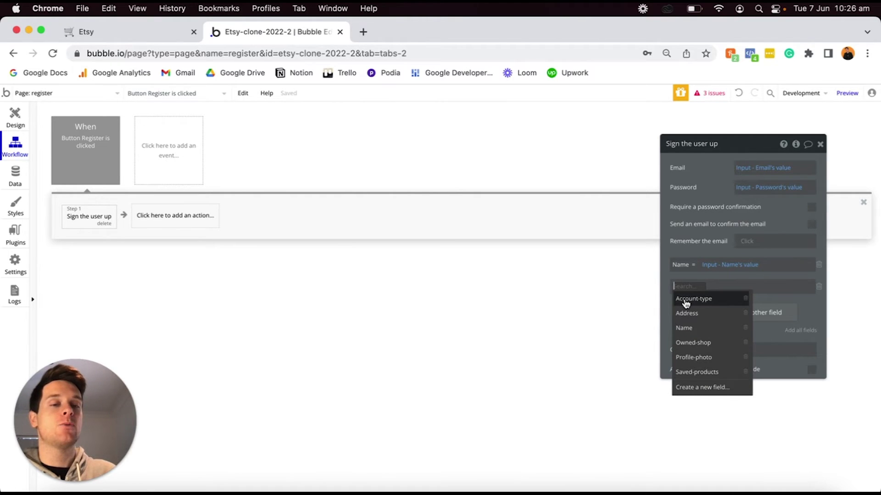
{"action": "left_click", "coordinate": [698, 299]}
{"action": "left_click", "coordinate": [724, 287]}
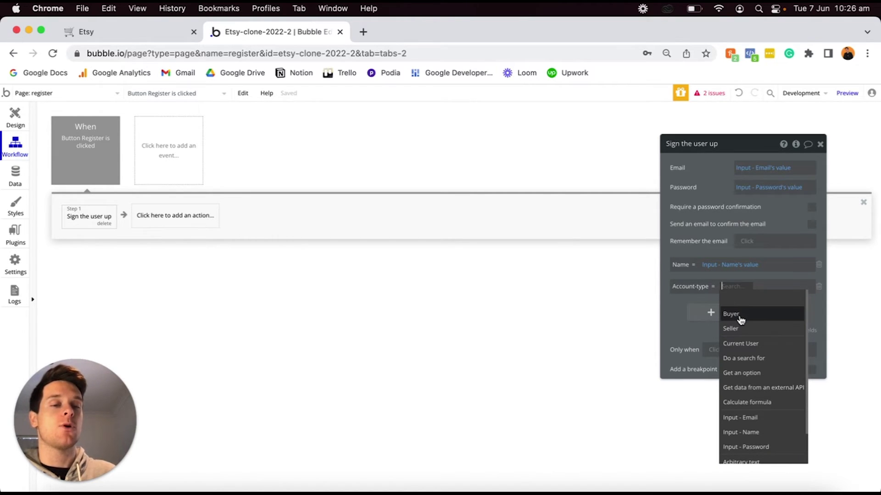
{"action": "left_click", "coordinate": [740, 317]}
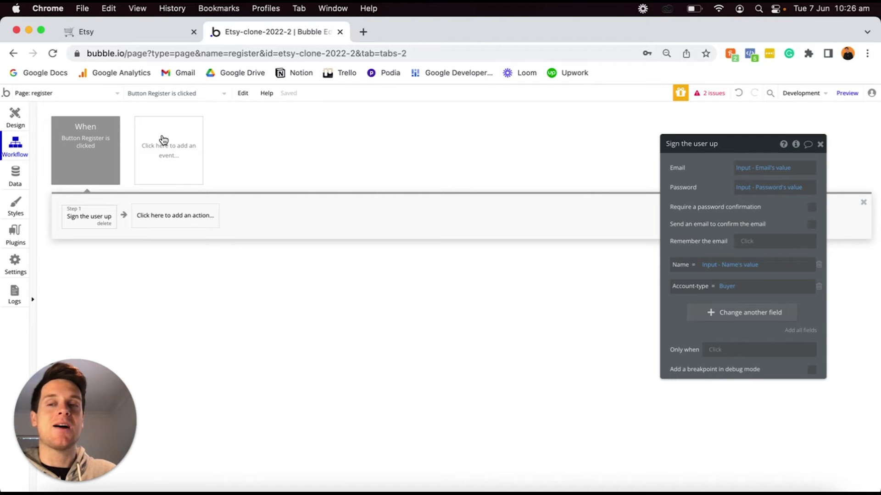
{"action": "left_click", "coordinate": [17, 115]}
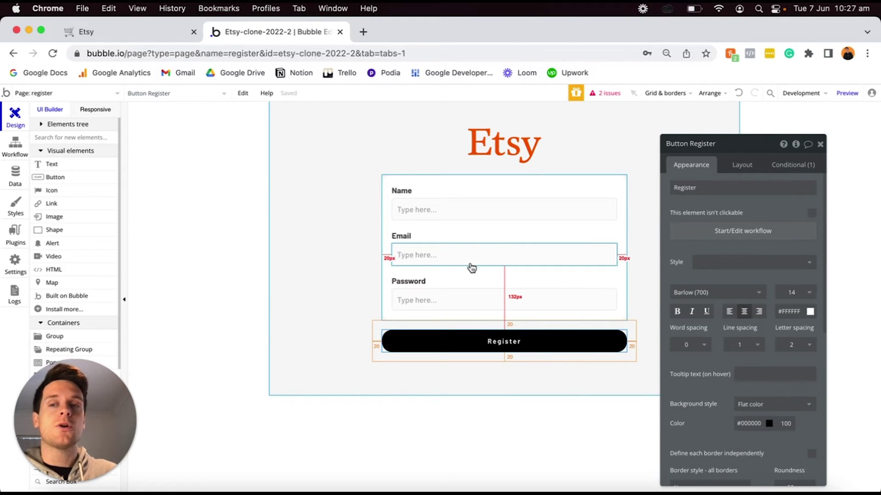
Show the 'Button Register is clicked' workflow and begin adding a step after sign-up.
{"action": "left_click", "coordinate": [16, 145]}
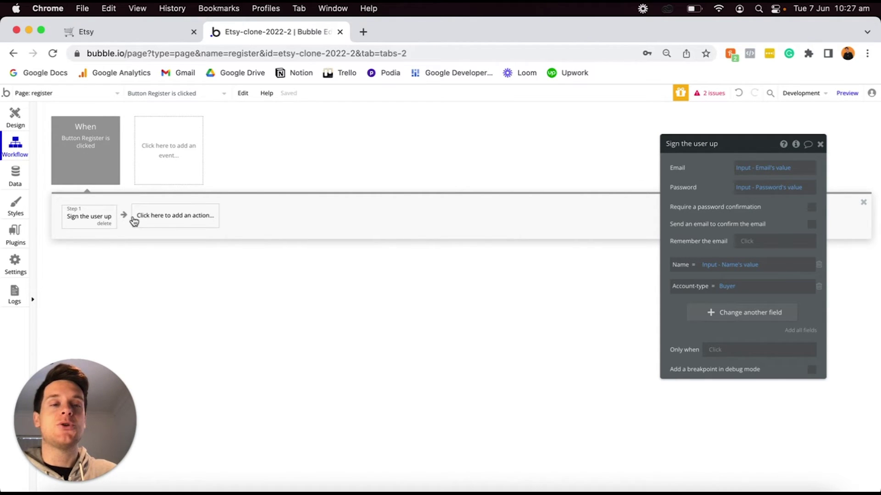
{"action": "left_click", "coordinate": [158, 221]}
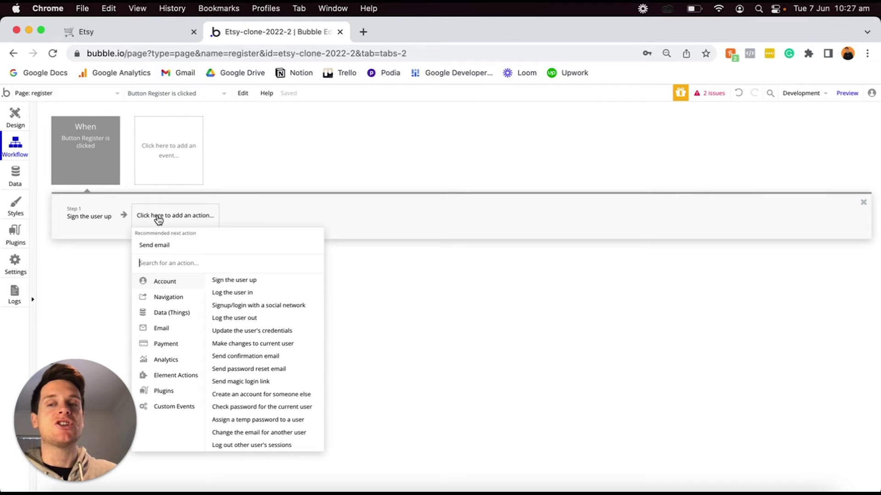
Add a 'Go to page' step to a newly created 'settings' page, then return to Design.
{"action": "mouse_move", "coordinate": [159, 298]}
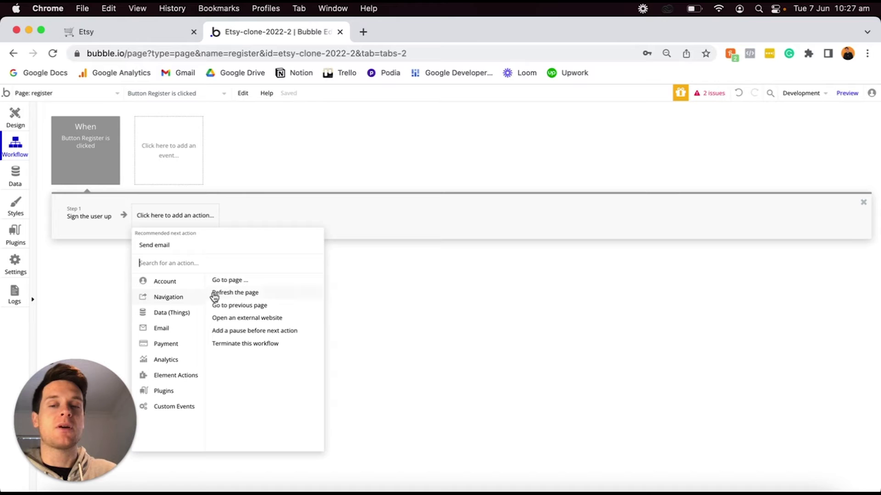
{"action": "mouse_move", "coordinate": [236, 285]}
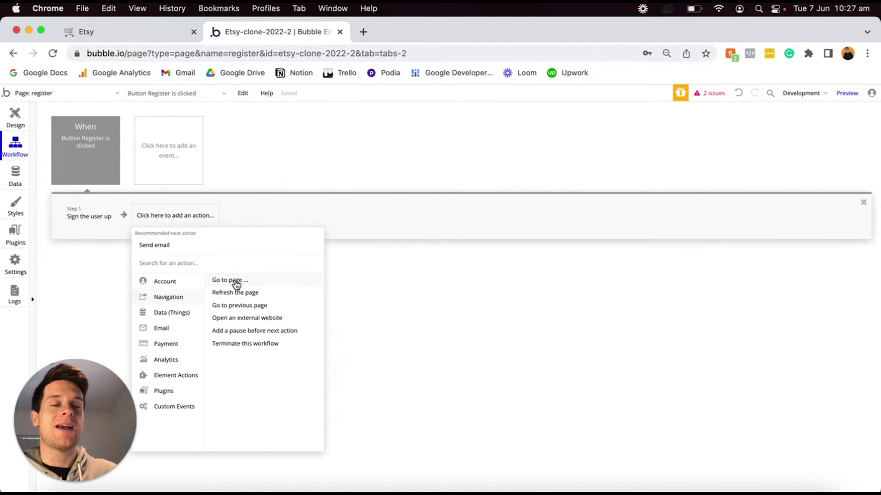
{"action": "left_click", "coordinate": [236, 282]}
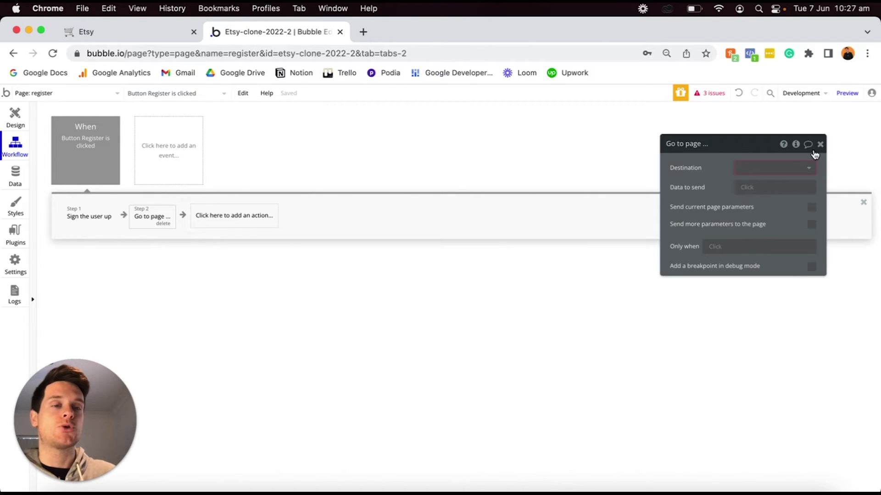
{"action": "left_click", "coordinate": [793, 172]}
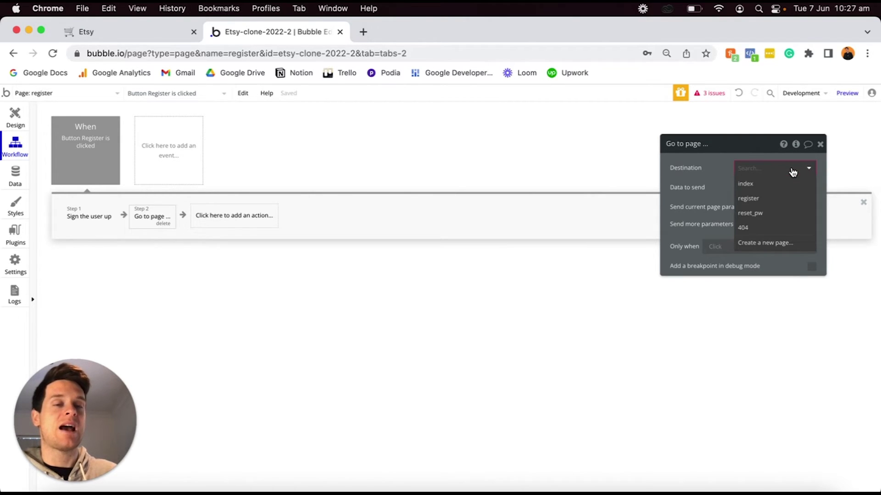
{"action": "left_click", "coordinate": [763, 243]}
{"action": "type", "text": "settings"}
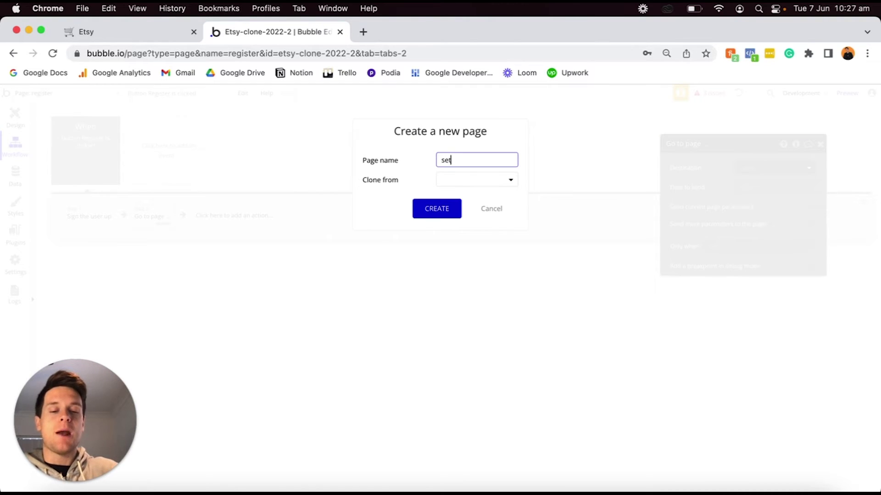
{"action": "left_click", "coordinate": [436, 210]}
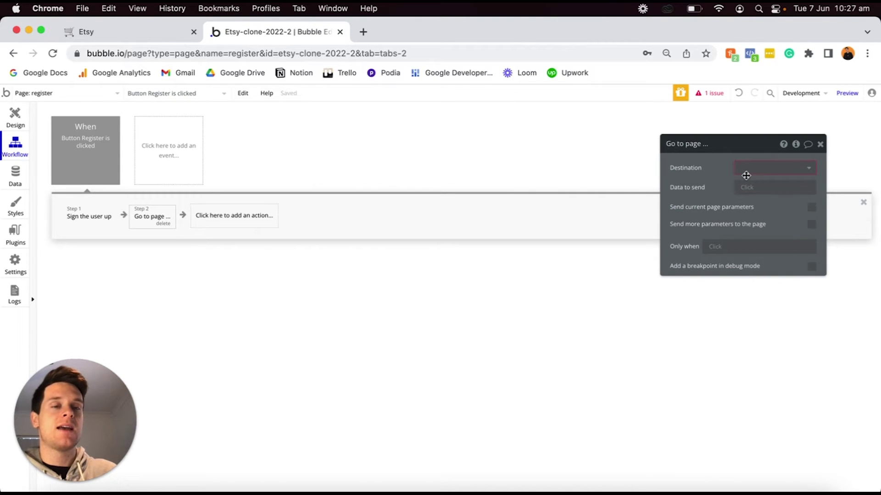
{"action": "left_click", "coordinate": [744, 171]}
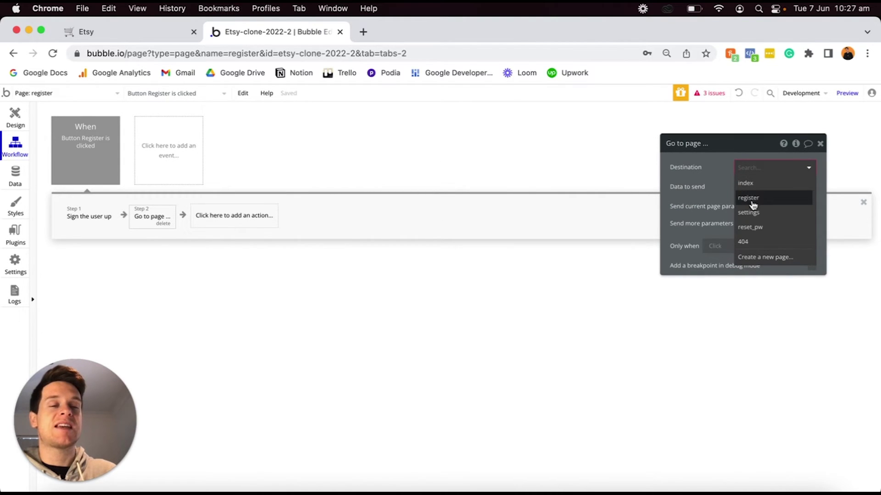
{"action": "left_click", "coordinate": [754, 214]}
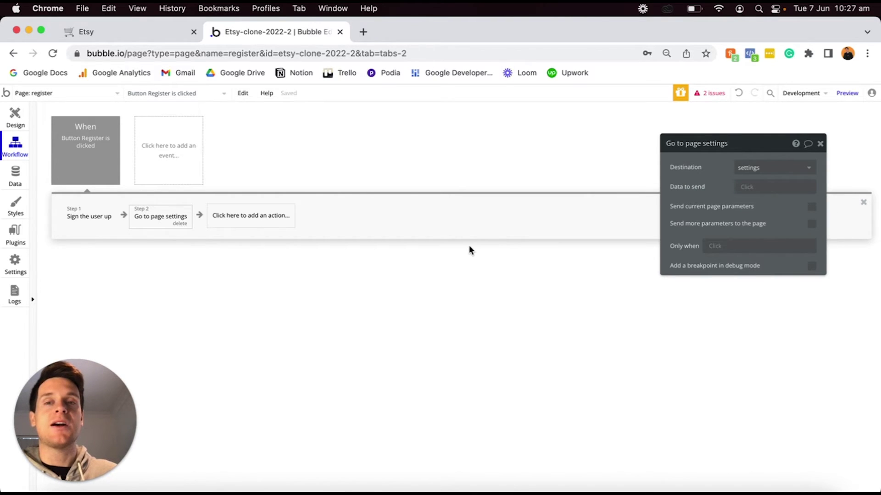
{"action": "left_click", "coordinate": [15, 118]}
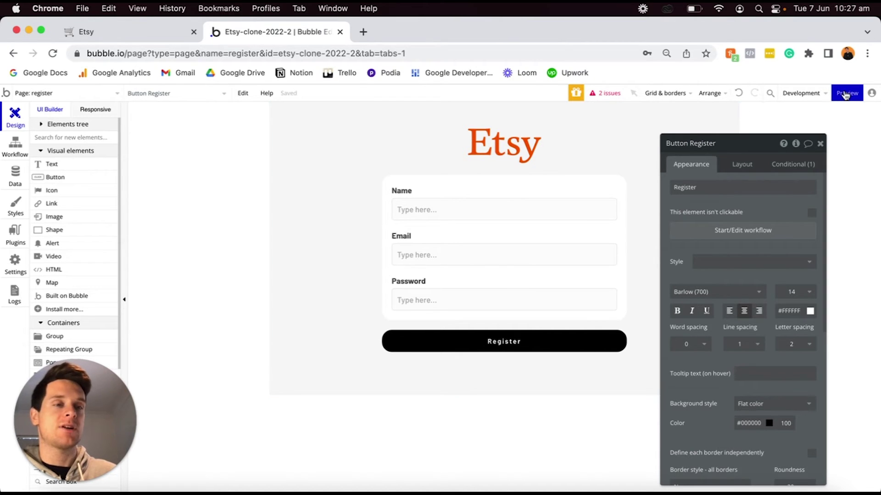
Preview the app and submit the register form with a test name, email and password.
{"action": "left_click", "coordinate": [847, 93]}
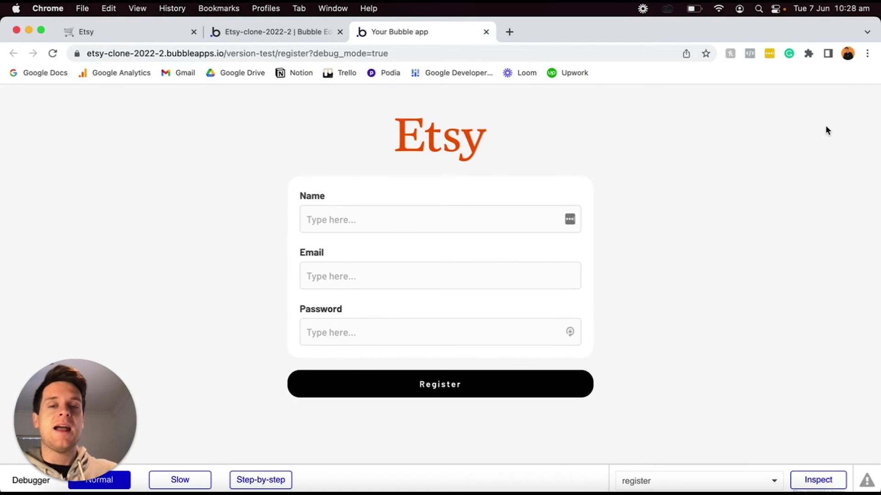
{"action": "left_click", "coordinate": [494, 219]}
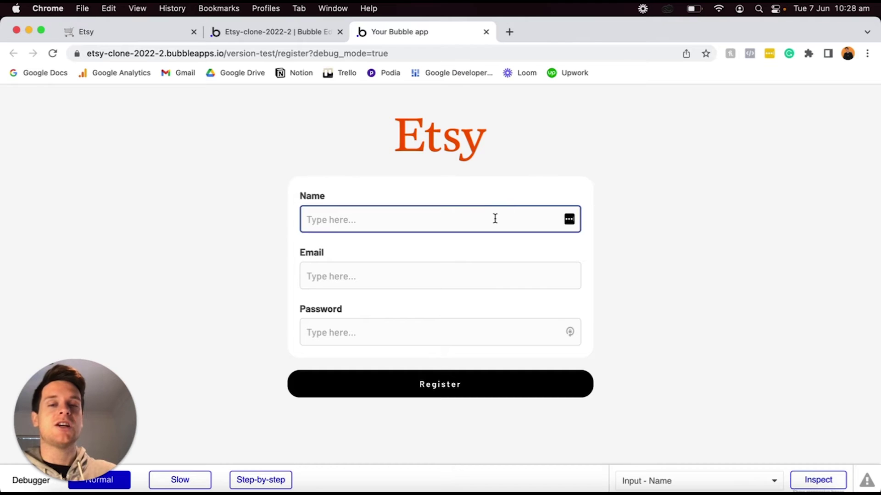
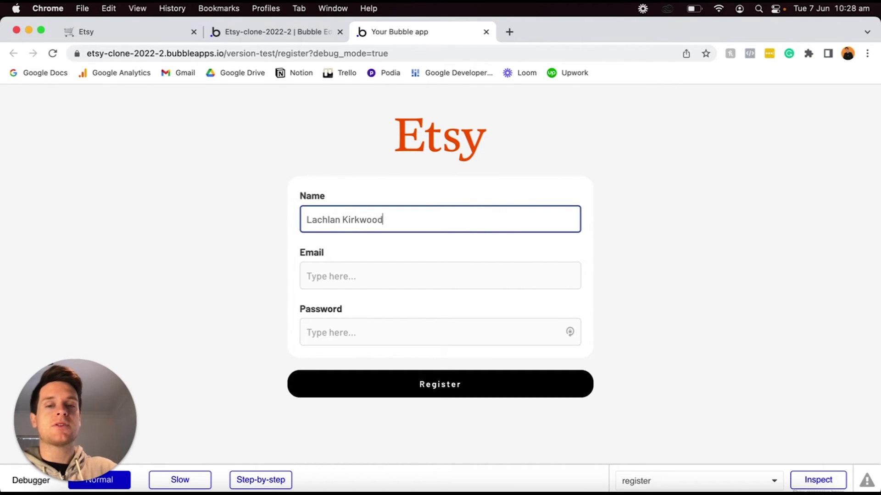
{"action": "left_click", "coordinate": [486, 271]}
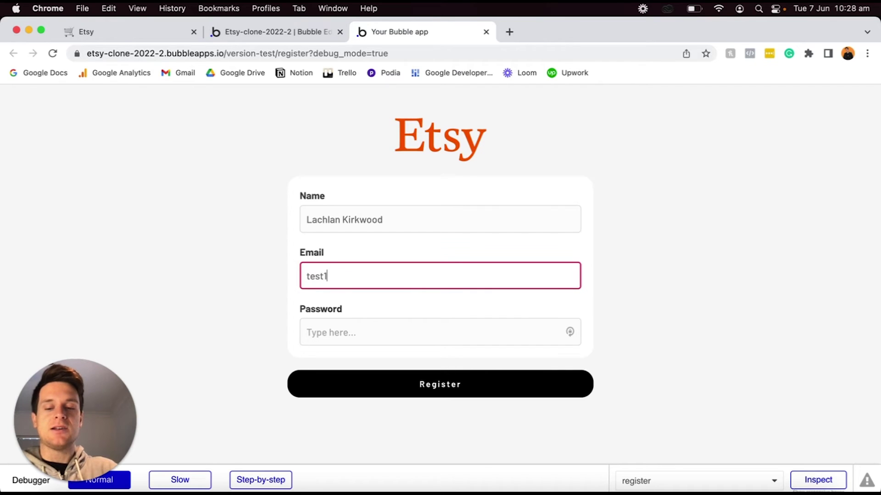
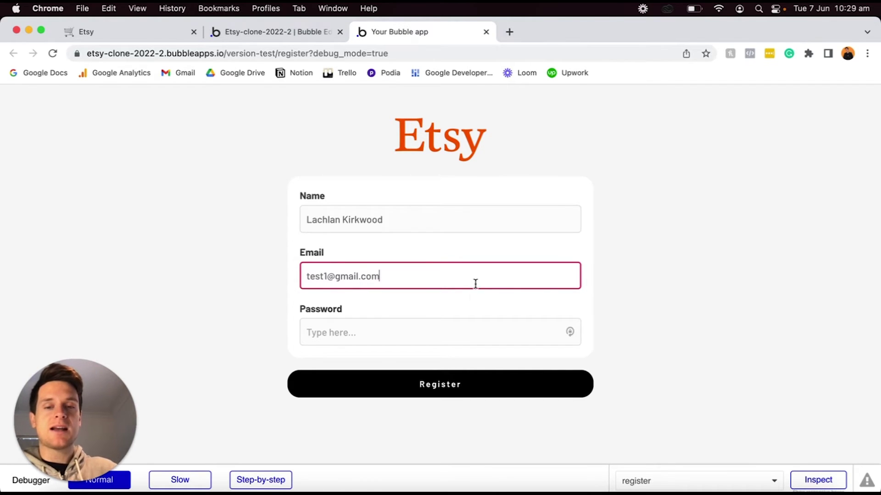
{"action": "left_click", "coordinate": [461, 336]}
{"action": "type", "text": "test1"}
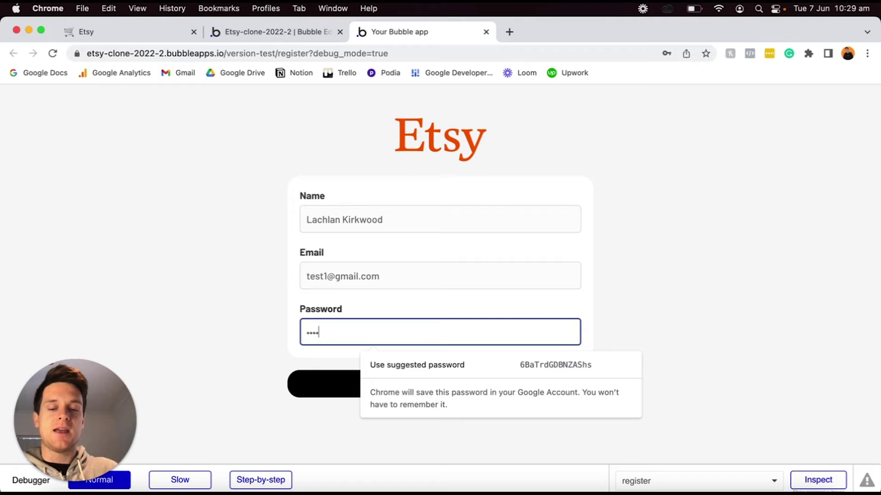
{"action": "left_click", "coordinate": [259, 338]}
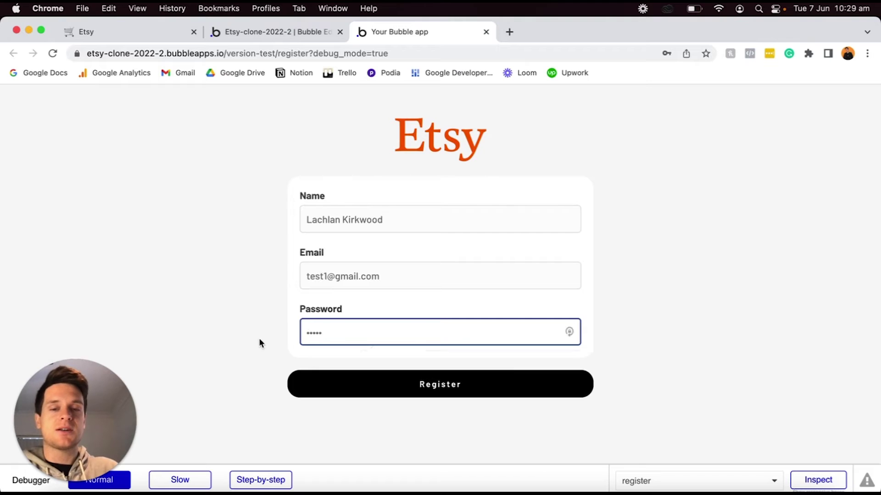
{"action": "left_click", "coordinate": [353, 384]}
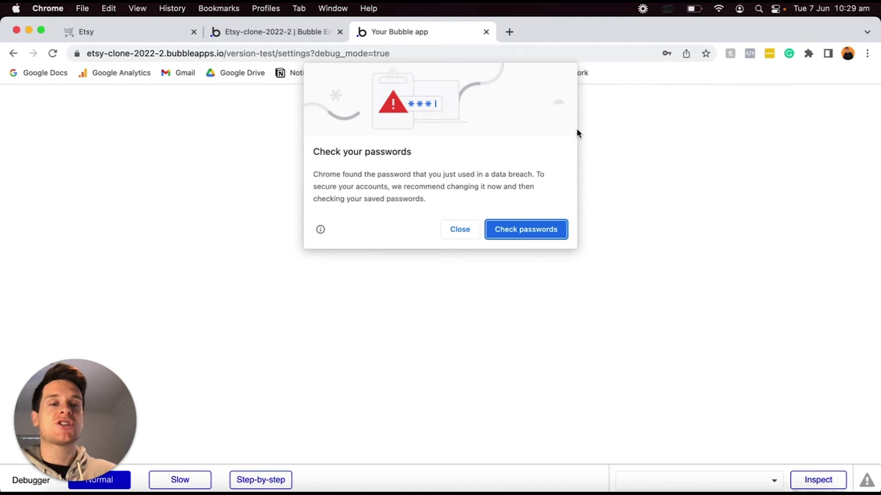
Dismiss Chrome's password warnings, select the settings URL path, and switch to the Notion task list.
{"action": "left_click", "coordinate": [459, 230]}
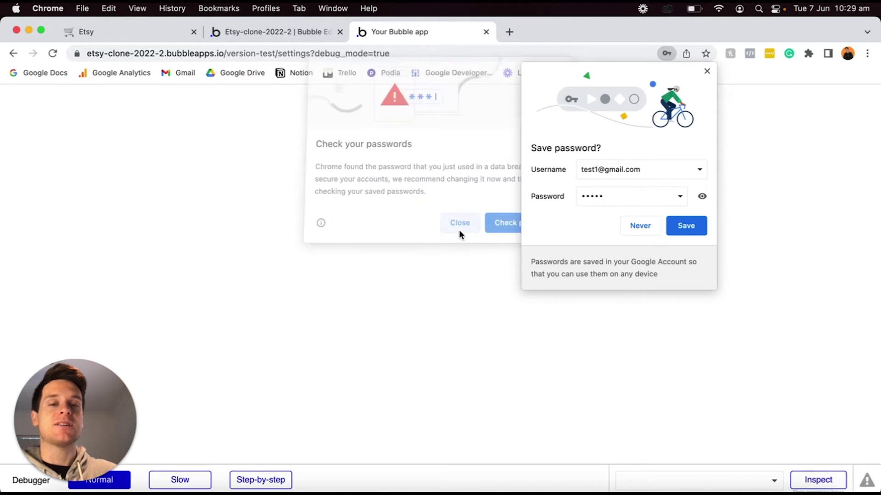
{"action": "left_click", "coordinate": [639, 225]}
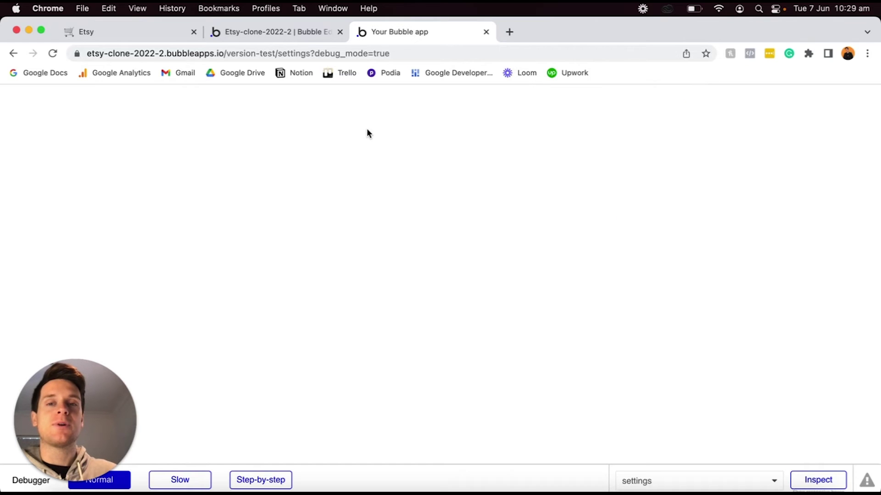
{"action": "left_click", "coordinate": [292, 54]}
{"action": "left_click", "coordinate": [279, 54]}
{"action": "key", "text": "super+shift+Right"}
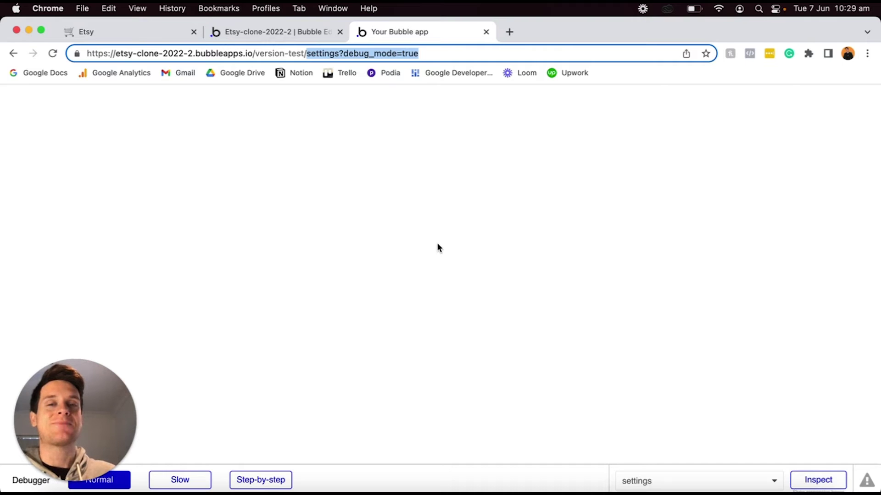
{"action": "key", "text": "super+1"}
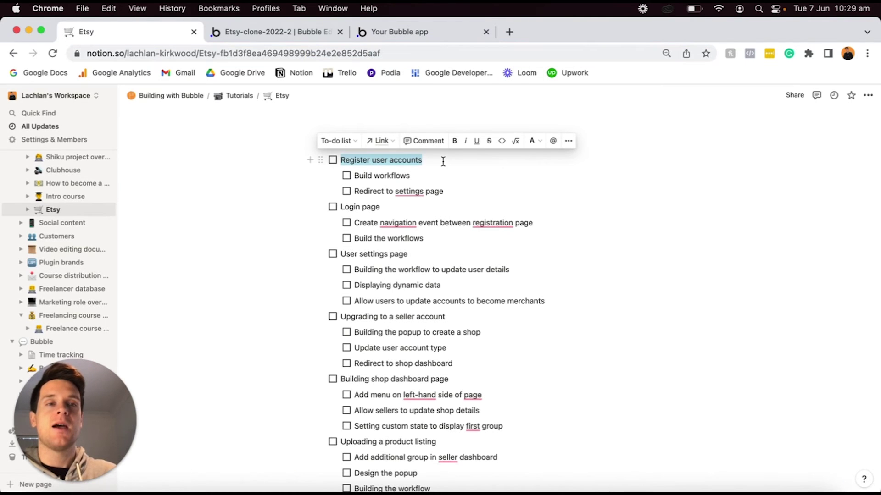
Check off Register user accounts, Build workflows and Redirect to settings page, then return to Bubble.
{"action": "left_click", "coordinate": [333, 160]}
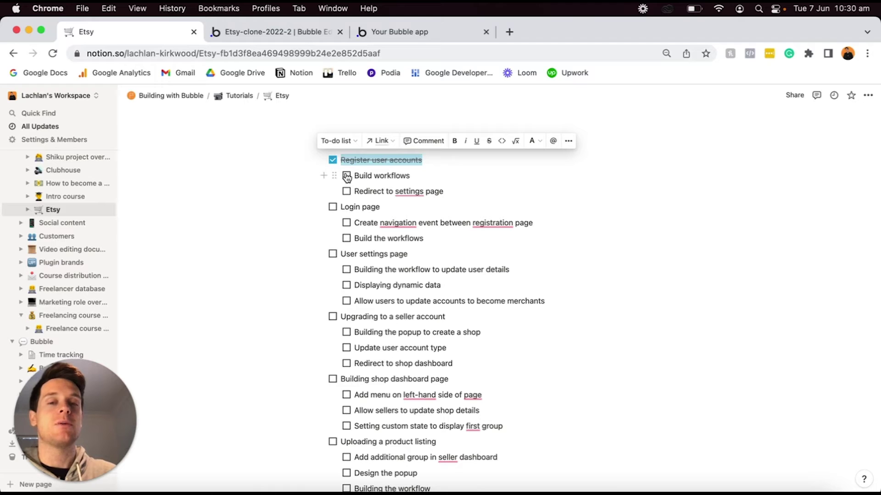
{"action": "left_click", "coordinate": [347, 176]}
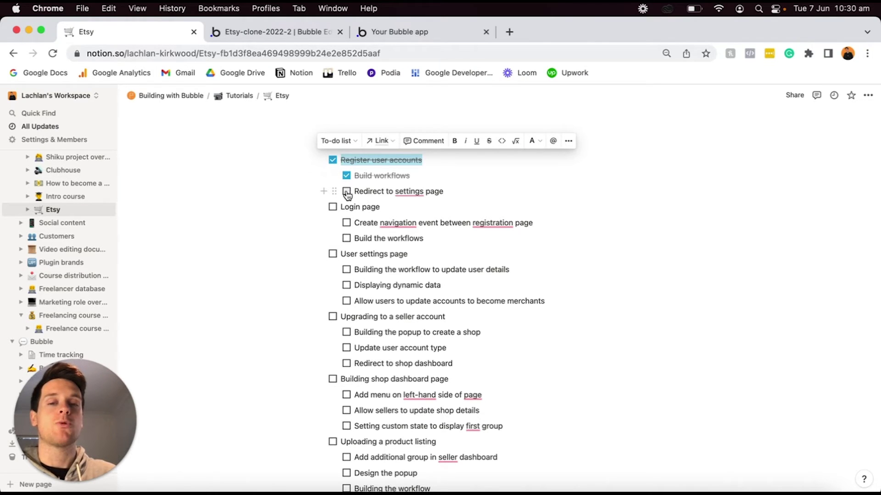
{"action": "left_click", "coordinate": [347, 193]}
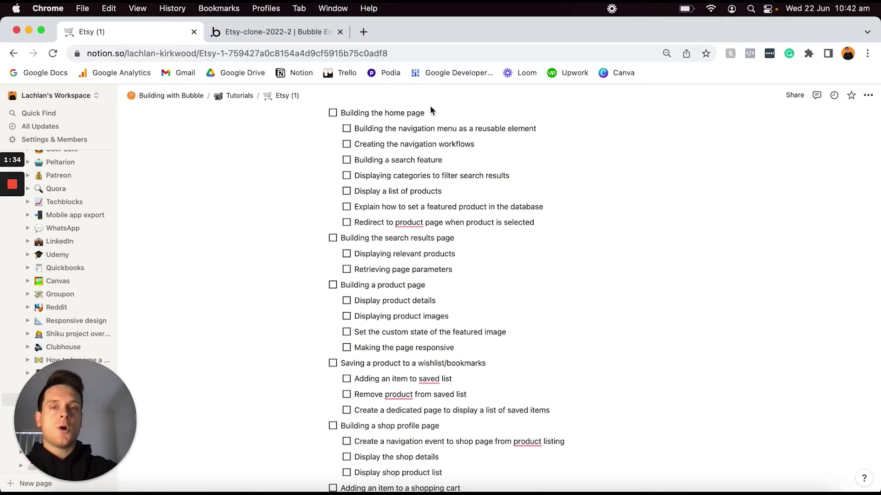
{"action": "triple_click", "coordinate": [423, 111]}
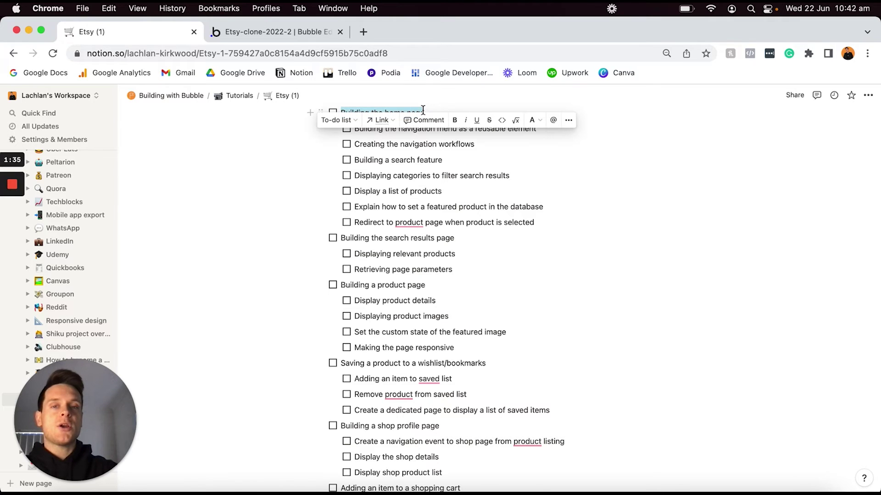
{"action": "left_click", "coordinate": [291, 35]}
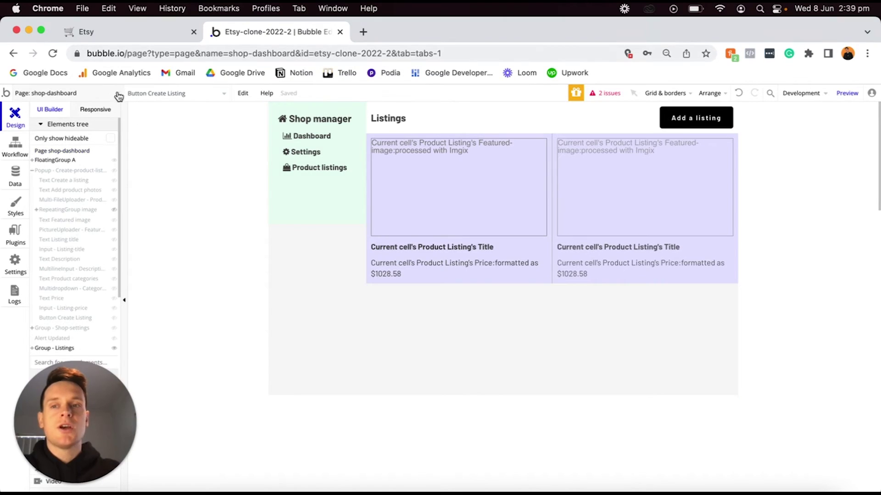
Add a new blank page named 'home' (960 × 600) and open its page properties.
{"action": "left_click", "coordinate": [88, 96]}
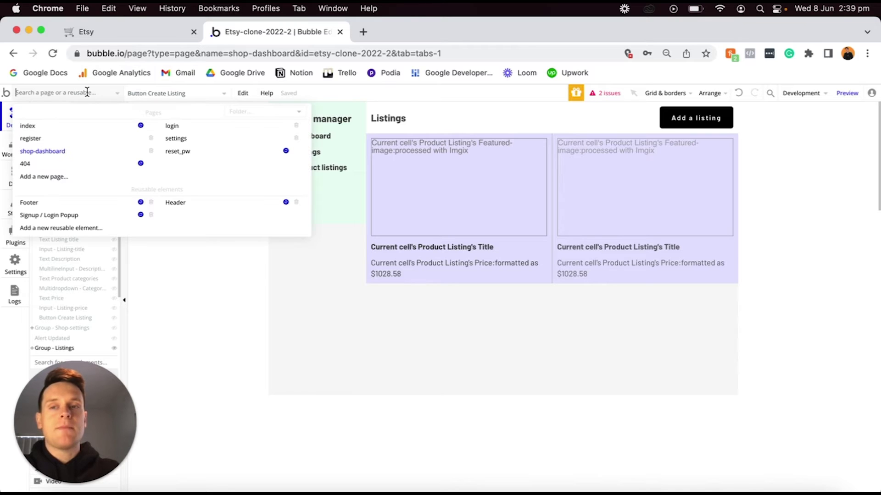
{"action": "left_click", "coordinate": [67, 177]}
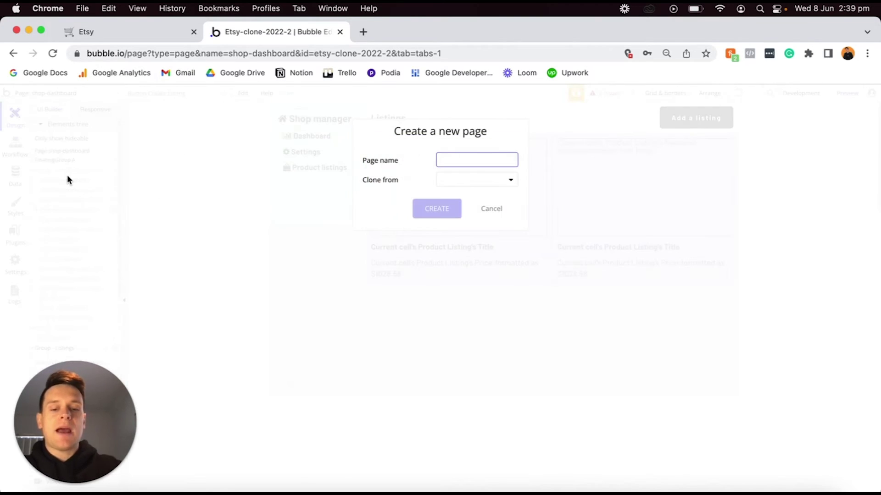
{"action": "type", "text": "home"}
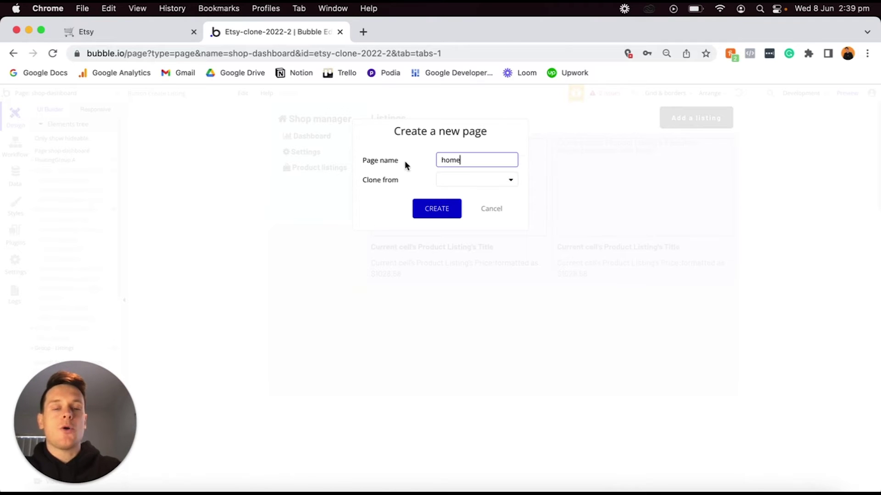
{"action": "left_click", "coordinate": [439, 209]}
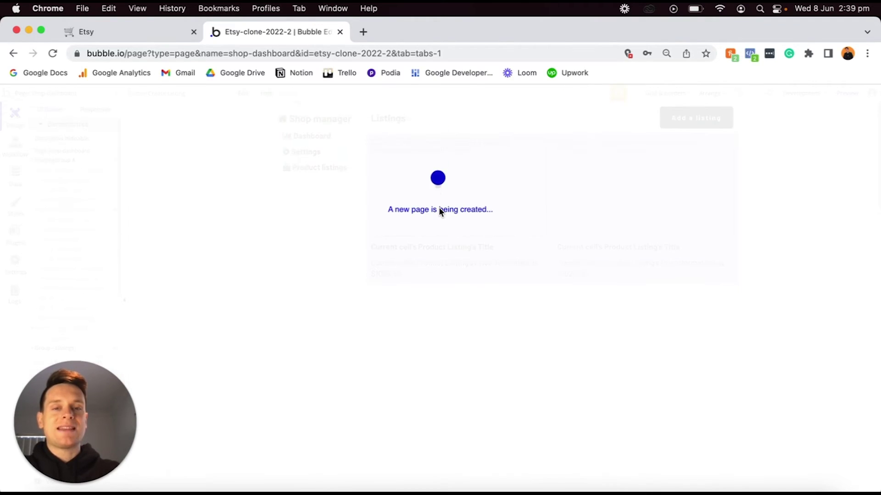
{"action": "double_click", "coordinate": [427, 238]}
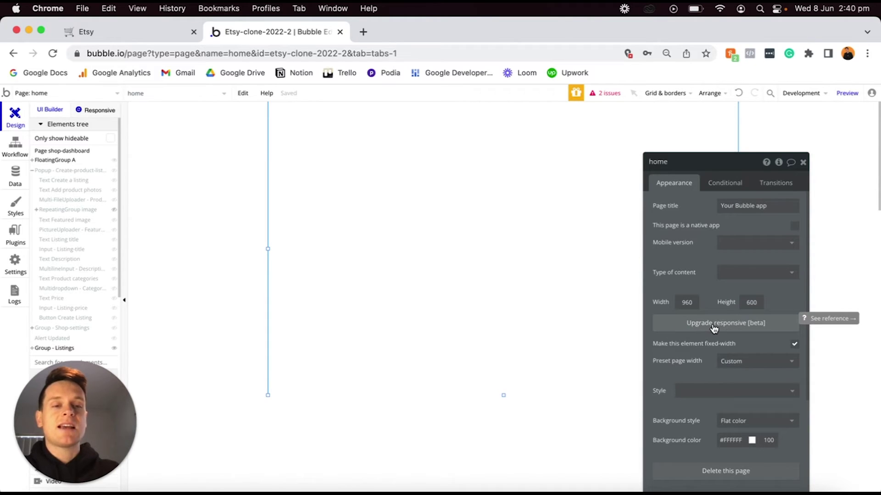
Upgrade the home page to the responsive engine and set its background colour to #FAFAFA.
{"action": "left_click", "coordinate": [712, 325]}
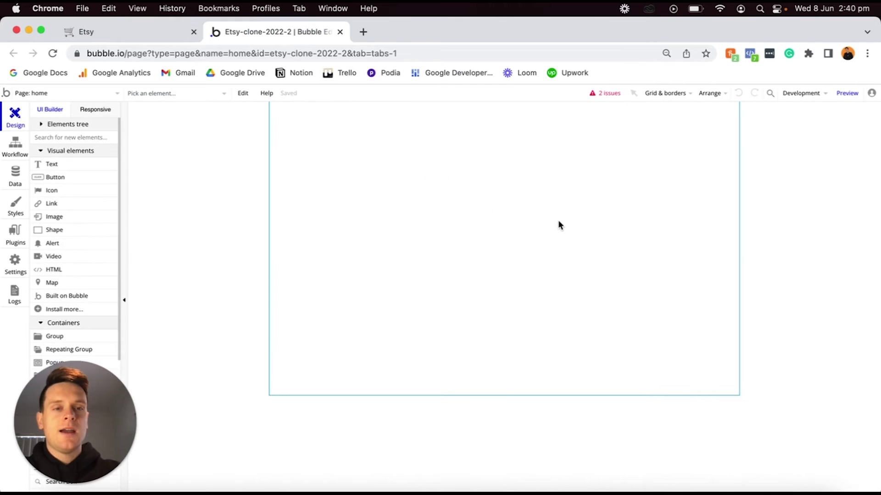
{"action": "double_click", "coordinate": [558, 224]}
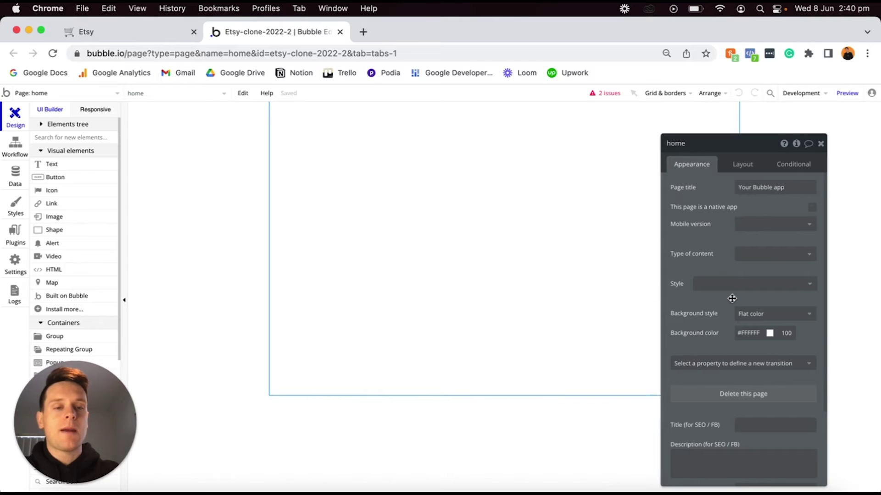
{"action": "left_click", "coordinate": [743, 331]}
{"action": "key", "text": "super+a"}
{"action": "type", "text": "#FAFAFA"}
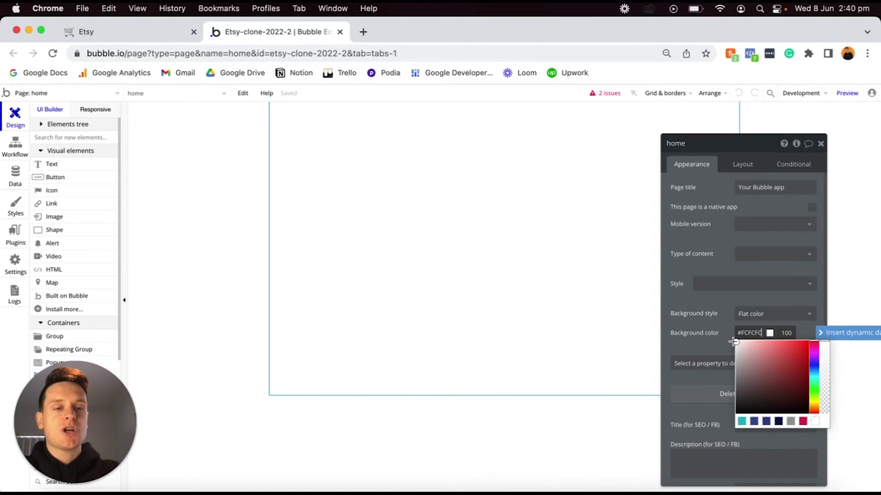
{"action": "left_click", "coordinate": [599, 424]}
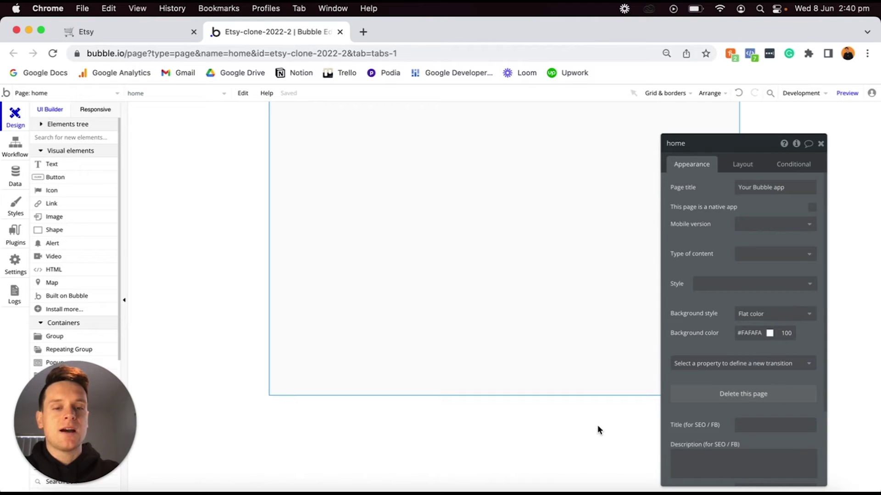
{"action": "left_click", "coordinate": [240, 261]}
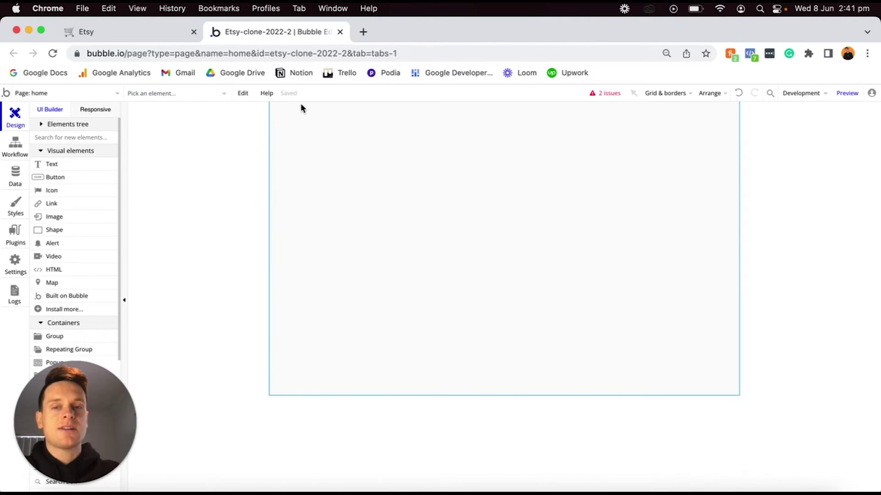
{"action": "double_click", "coordinate": [628, 179]}
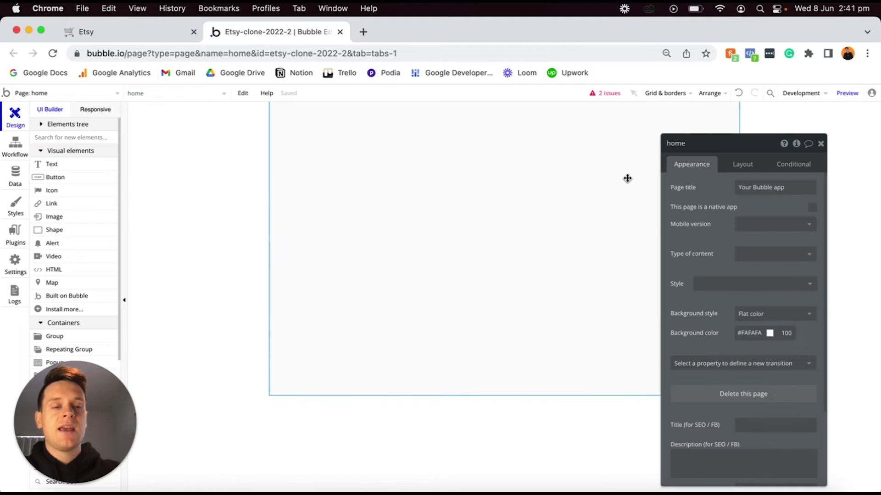
Set the home page's Container layout to Column in its Layout settings.
{"action": "left_click", "coordinate": [753, 160]}
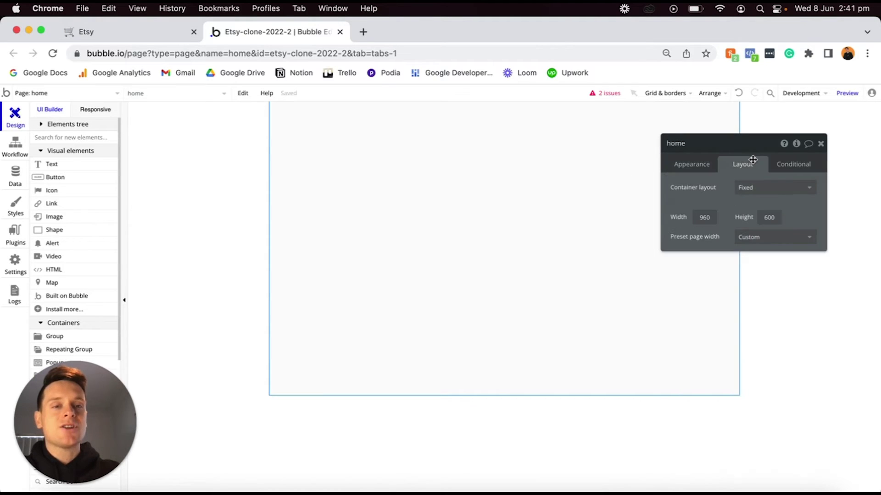
{"action": "left_click", "coordinate": [751, 188]}
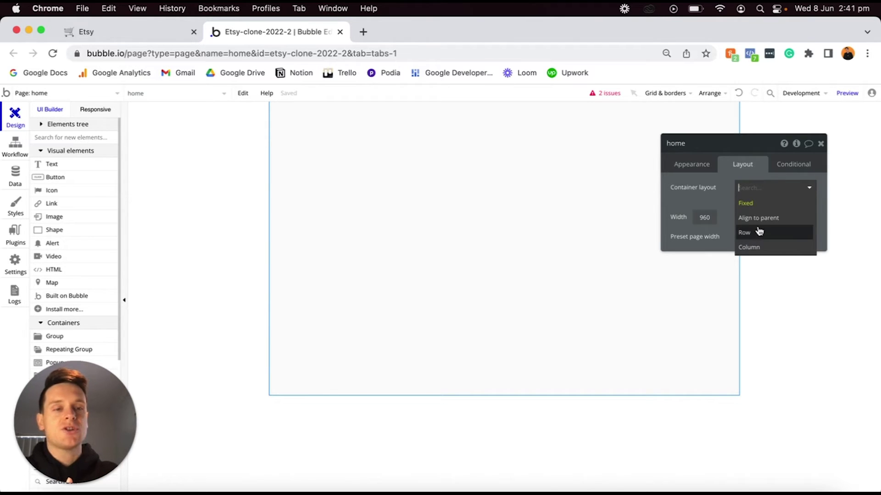
{"action": "left_click", "coordinate": [752, 247]}
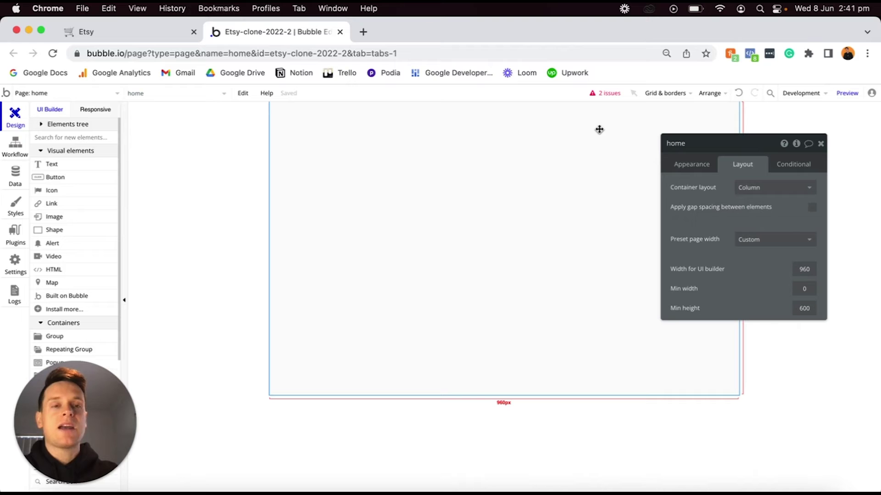
{"action": "left_click", "coordinate": [820, 143]}
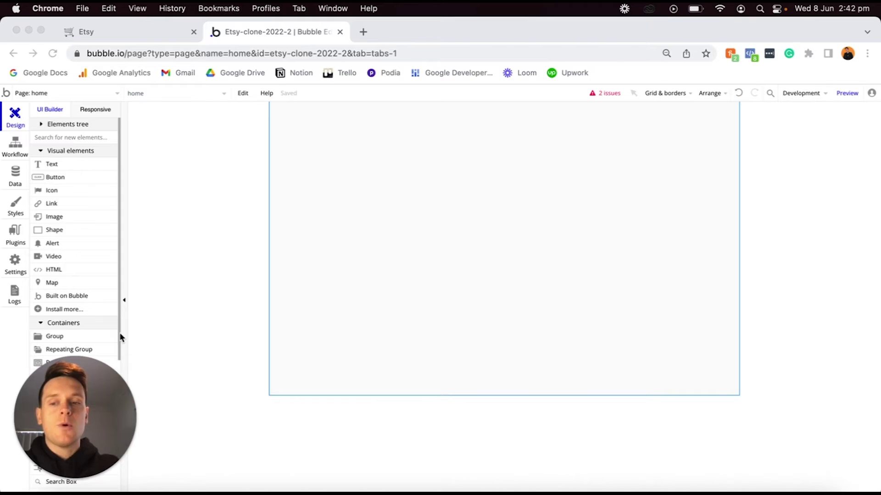
{"action": "left_click_drag", "start_coordinate": [59, 390], "coordinate": [199, 388]}
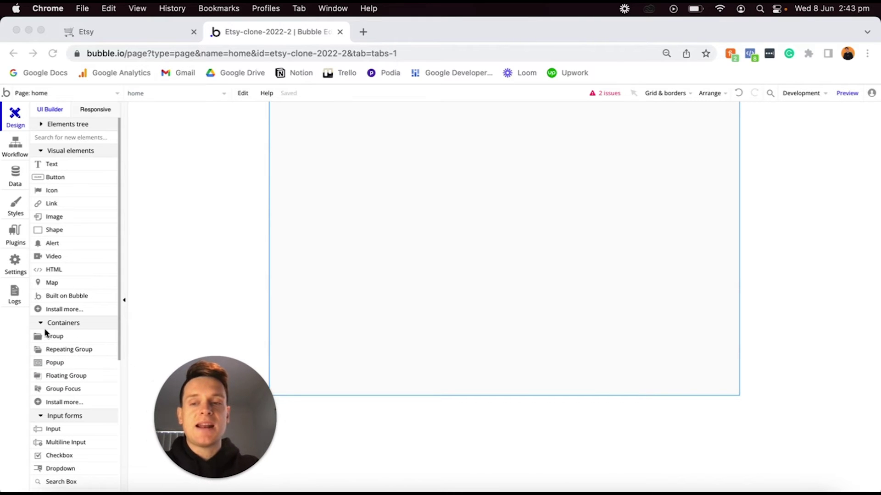
{"action": "scroll", "coordinate": [61, 324], "scroll_direction": "down", "scroll_amount": 2}
{"action": "scroll", "coordinate": [61, 324], "scroll_direction": "down", "scroll_amount": 2}
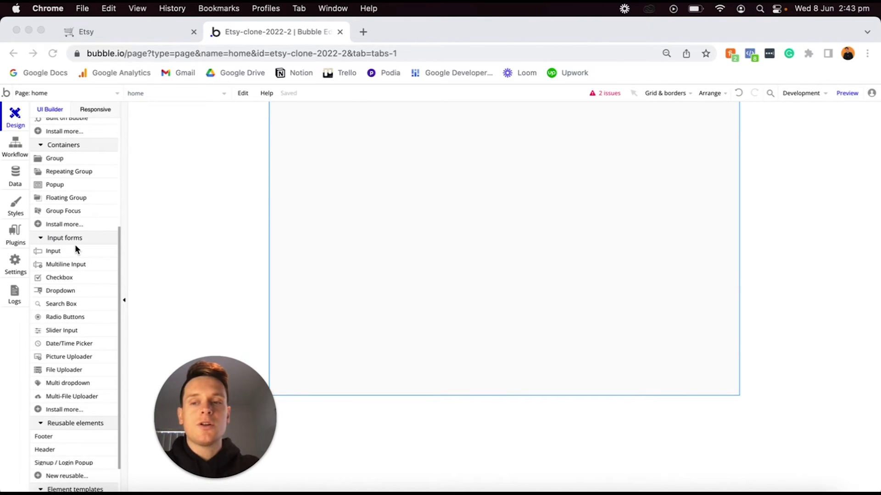
Place the Header reusable element across the top of the home page canvas.
{"action": "scroll", "coordinate": [75, 244], "scroll_direction": "down", "scroll_amount": 1}
{"action": "scroll", "coordinate": [75, 244], "scroll_direction": "down", "scroll_amount": 1}
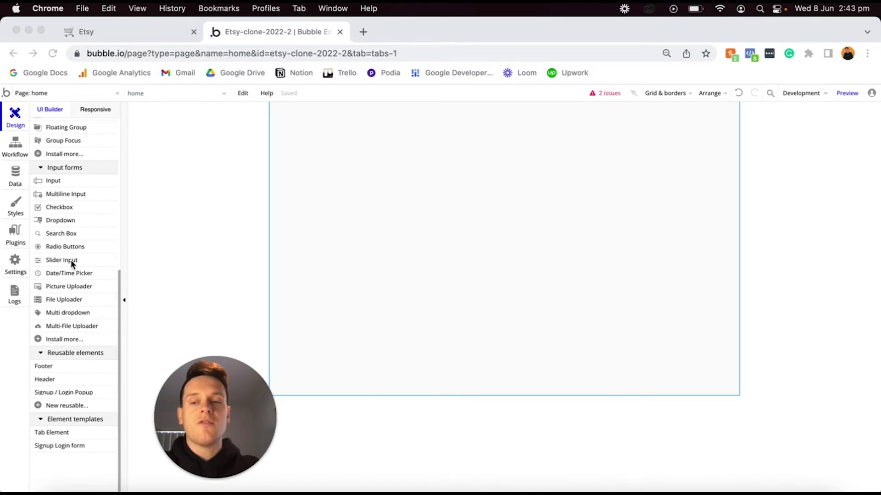
{"action": "left_click", "coordinate": [62, 362]}
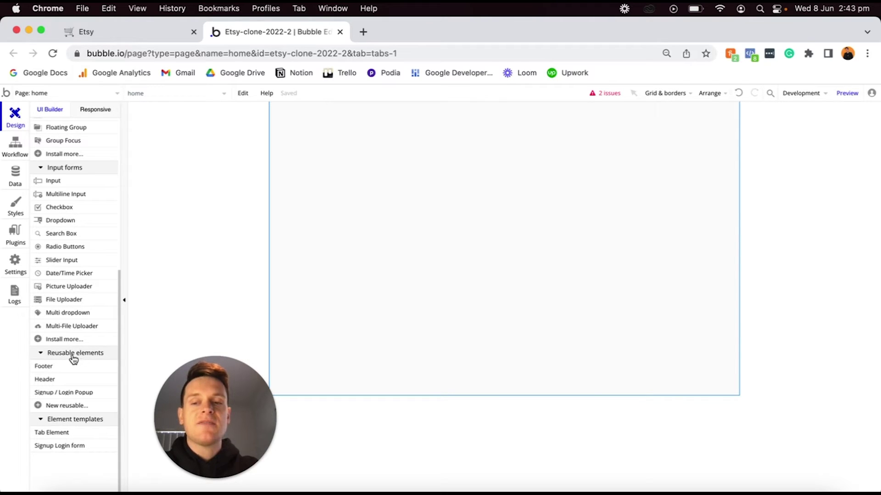
{"action": "mouse_move", "coordinate": [75, 370]}
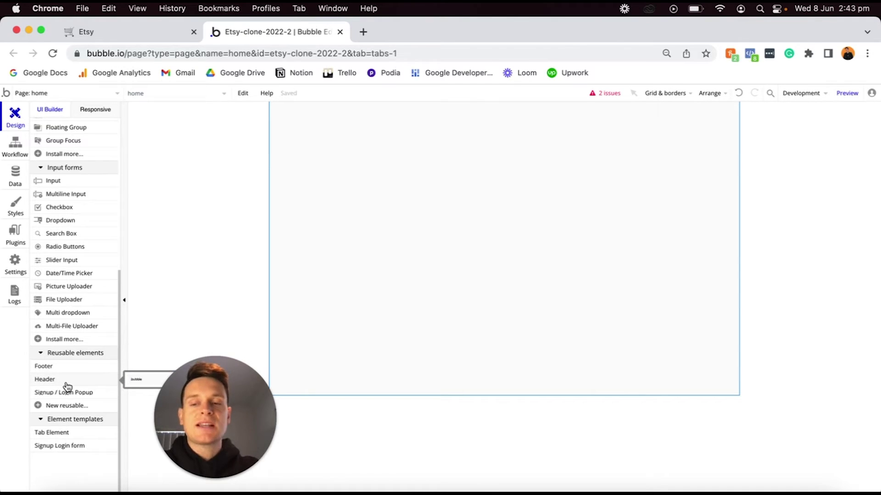
{"action": "left_click", "coordinate": [45, 380]}
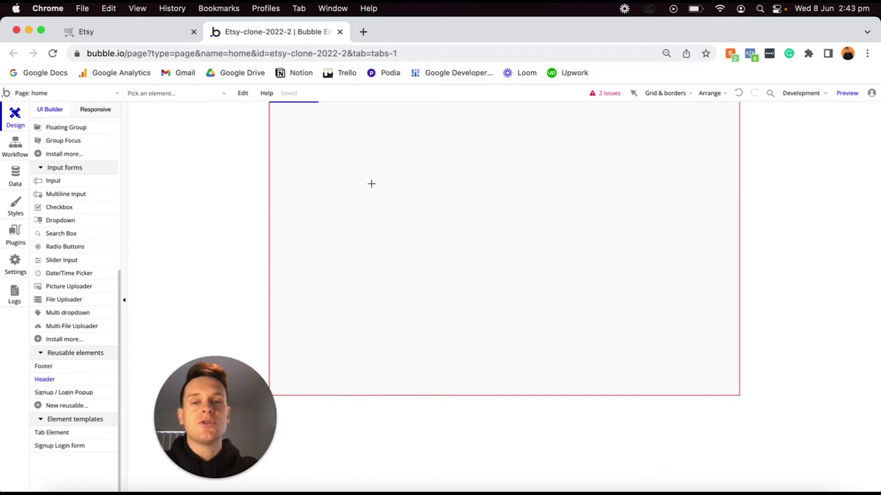
{"action": "left_click", "coordinate": [362, 171]}
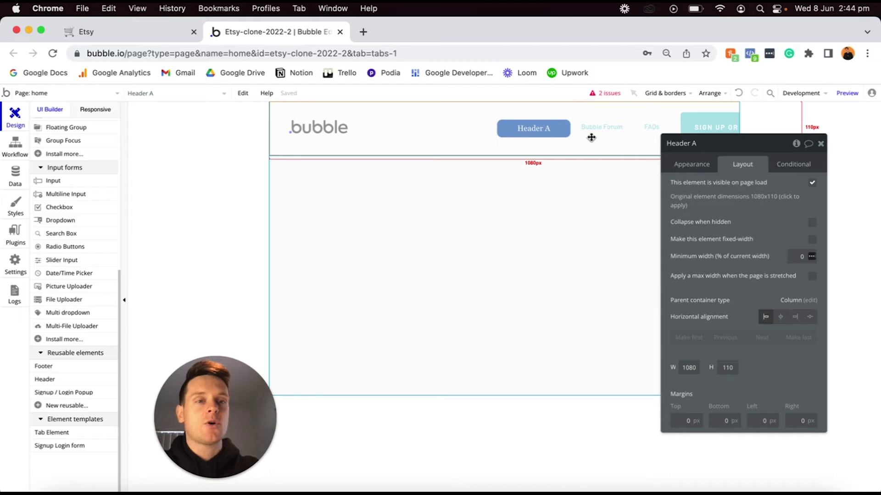
{"action": "left_click", "coordinate": [112, 97]}
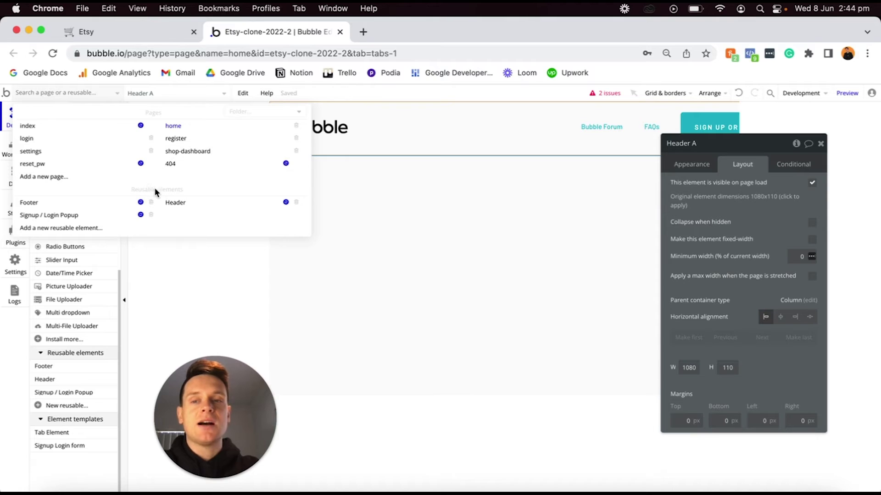
Delete the Bubble Forum link from the Header reusable element.
{"action": "mouse_move", "coordinate": [113, 209]}
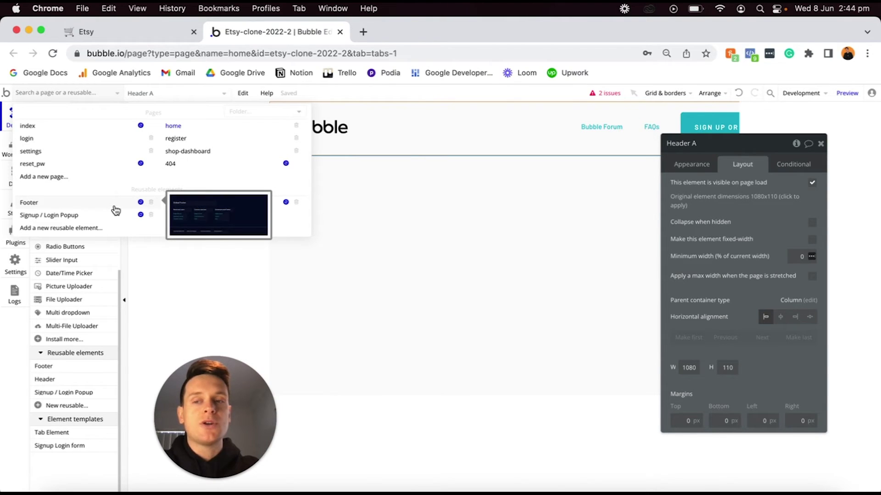
{"action": "mouse_move", "coordinate": [177, 204]}
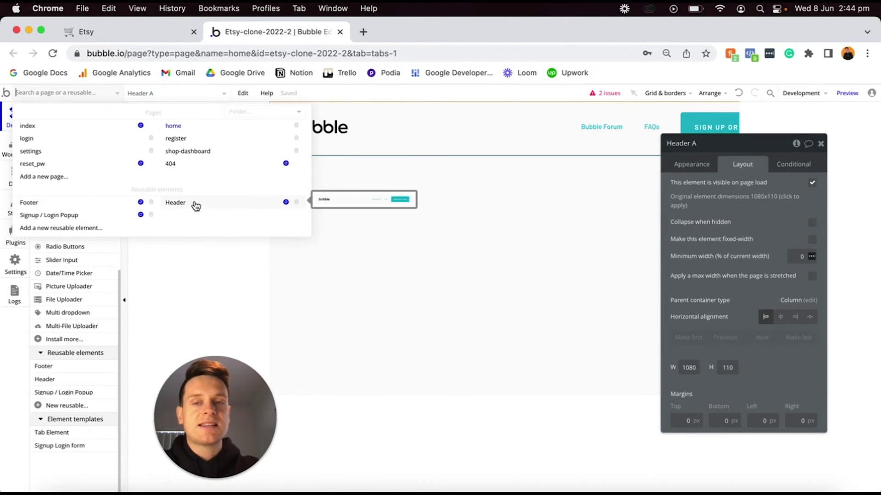
{"action": "left_click", "coordinate": [194, 205]}
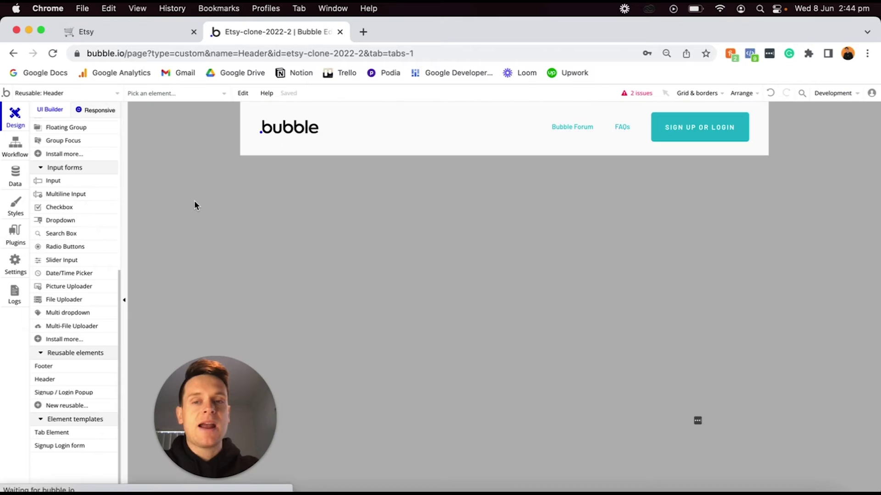
{"action": "left_click", "coordinate": [299, 130]}
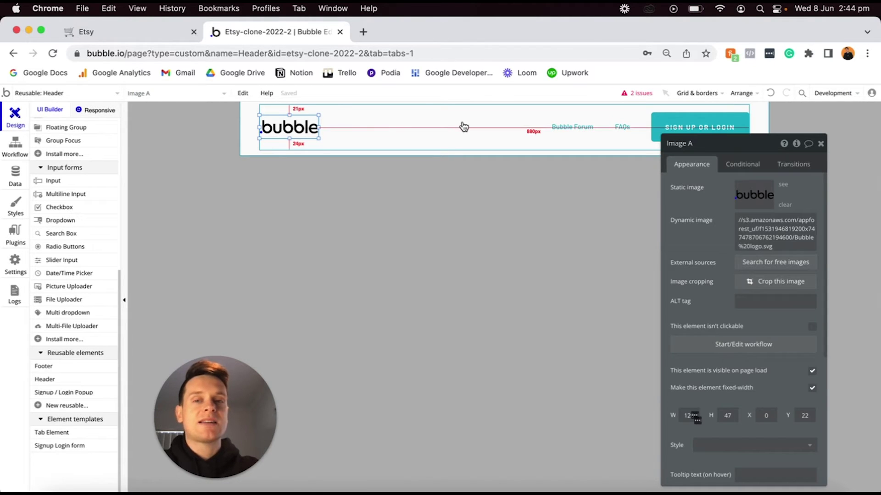
{"action": "left_click", "coordinate": [563, 134]}
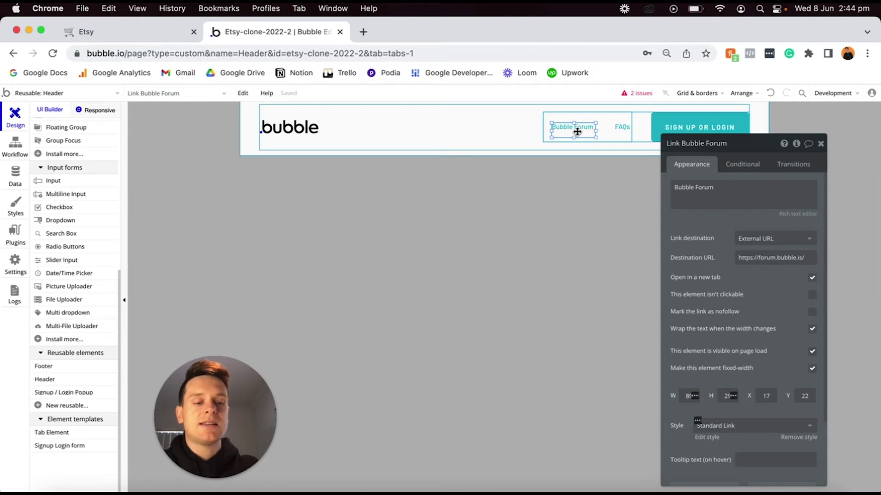
{"action": "key", "text": "Delete"}
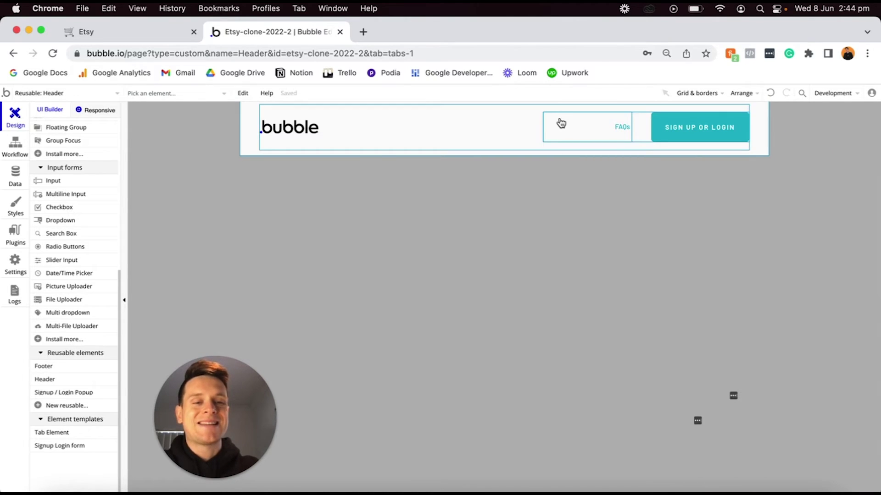
Delete the Header A element from the home page.
{"action": "left_click", "coordinate": [106, 94]}
{"action": "left_click", "coordinate": [182, 125]}
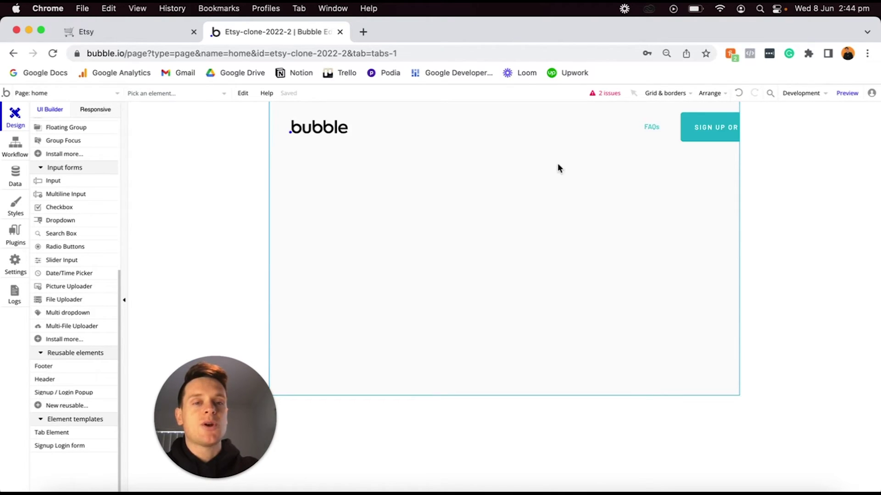
{"action": "double_click", "coordinate": [407, 145]}
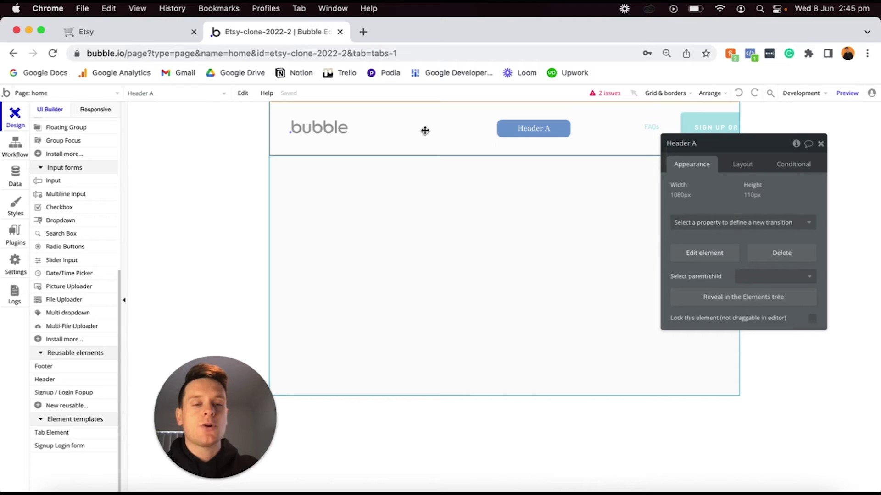
{"action": "key", "text": "Delete"}
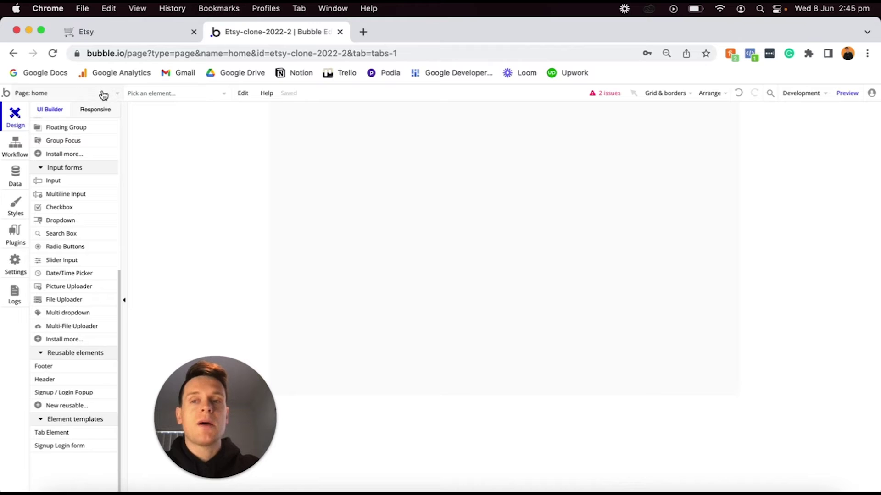
{"action": "left_click", "coordinate": [103, 95]}
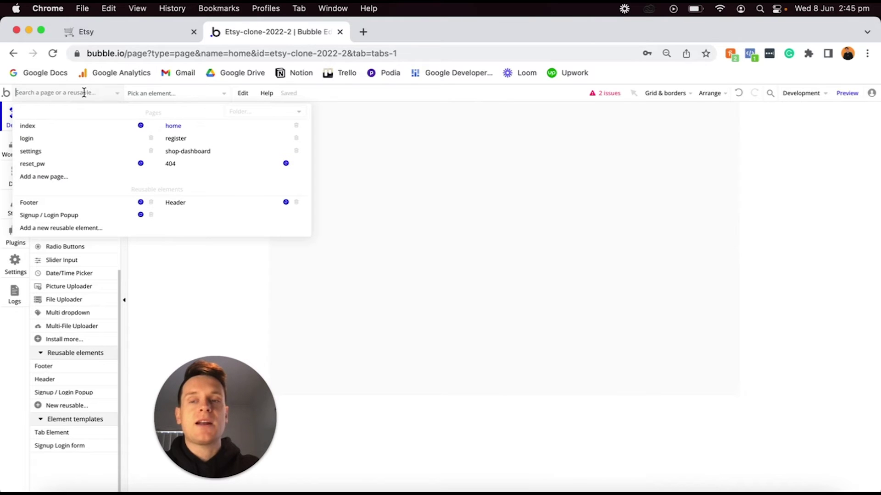
Create a new reusable element named 'etsy-header' and select its group.
{"action": "left_click", "coordinate": [61, 228]}
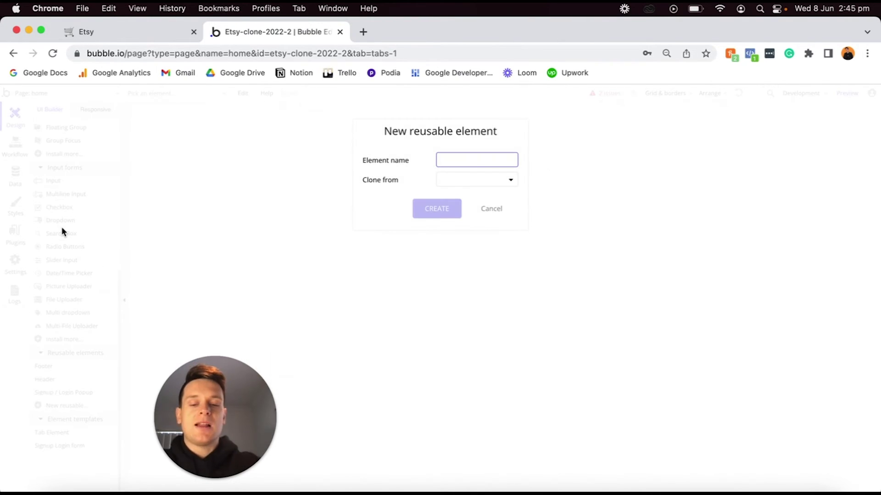
{"action": "type", "text": "etsy-header"}
{"action": "left_click", "coordinate": [437, 210]}
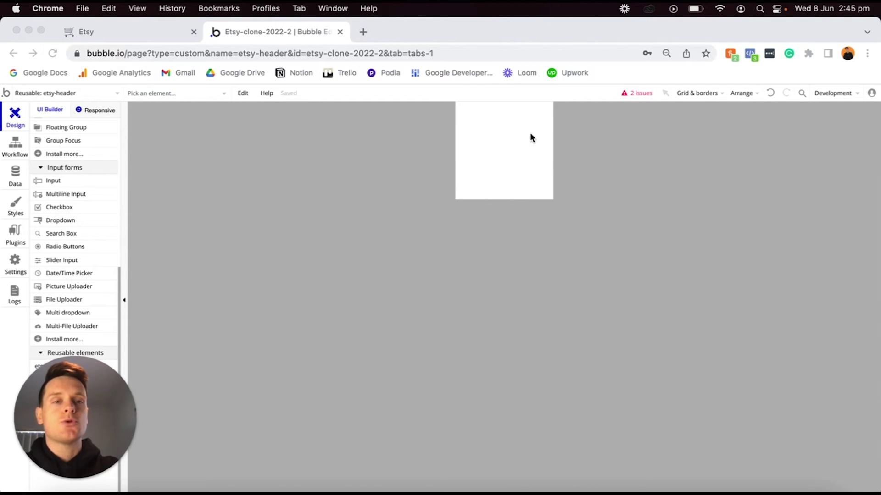
{"action": "double_click", "coordinate": [512, 168]}
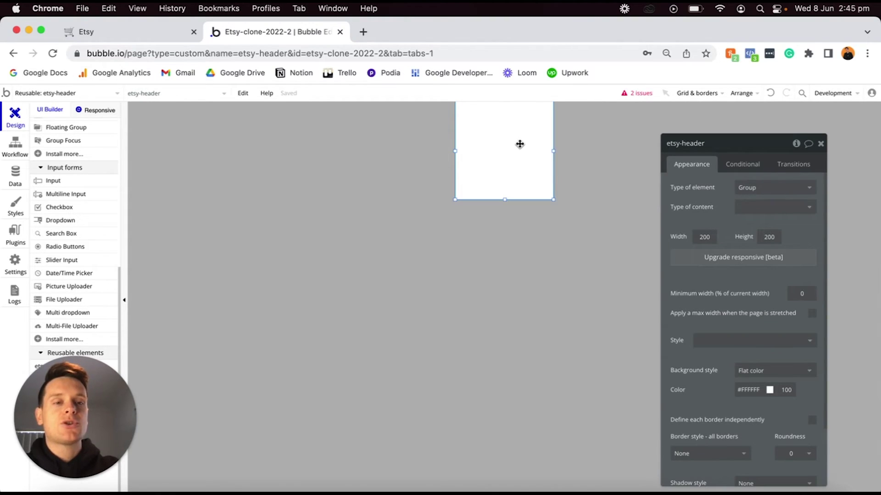
{"action": "left_click_drag", "start_coordinate": [519, 177], "coordinate": [495, 158]}
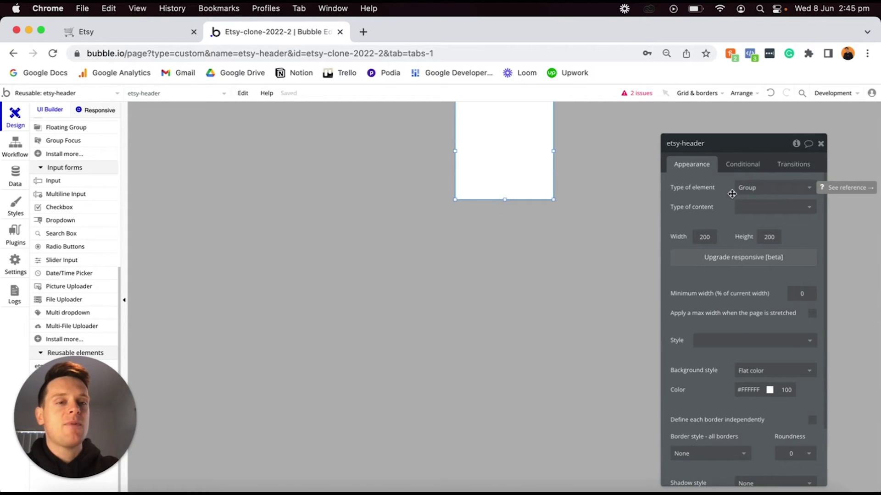
Keep the etsy-header type as Group and upgrade it to the responsive engine.
{"action": "left_click", "coordinate": [753, 187]}
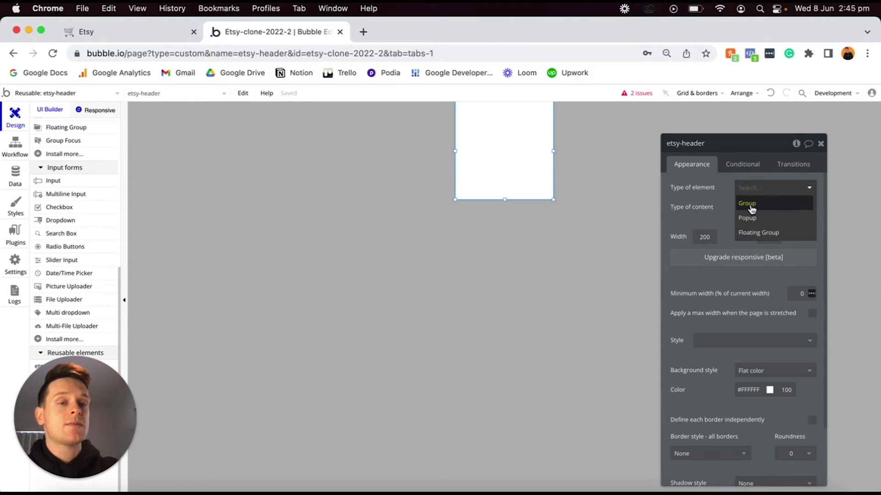
{"action": "left_click", "coordinate": [751, 205]}
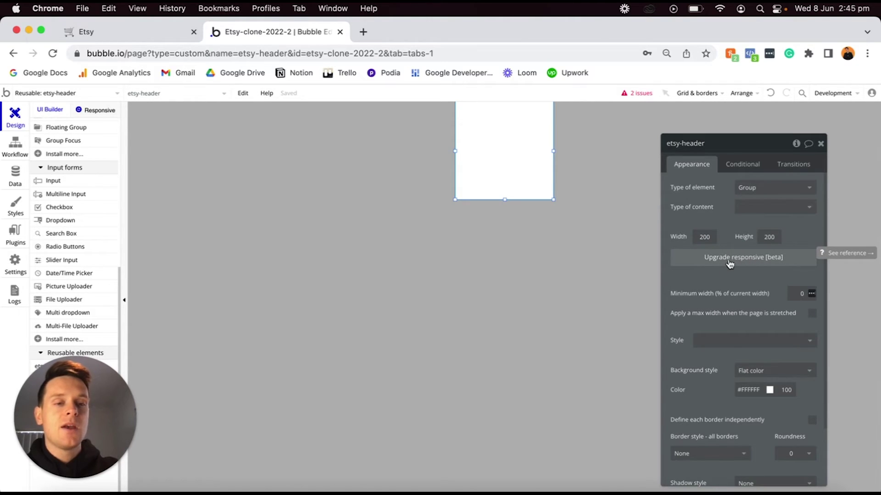
{"action": "left_click", "coordinate": [715, 258]}
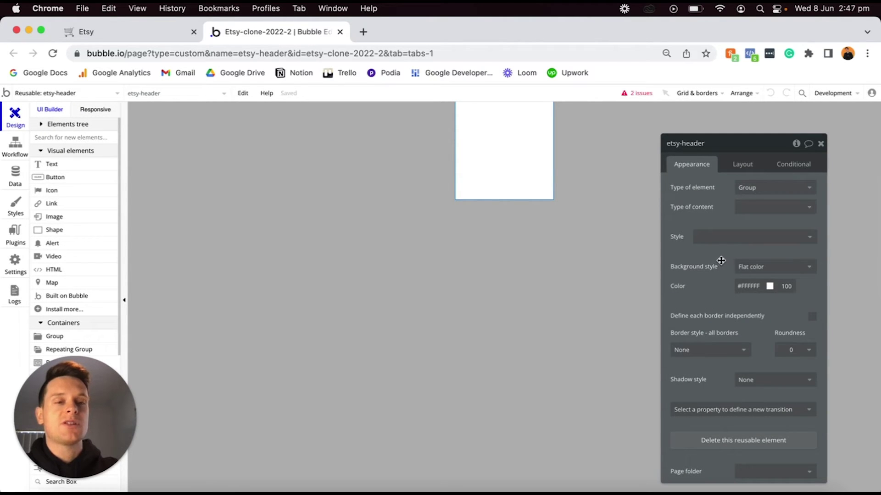
Set etsy-header's Container layout to Row with a 960 px UI builder width.
{"action": "left_click", "coordinate": [742, 165]}
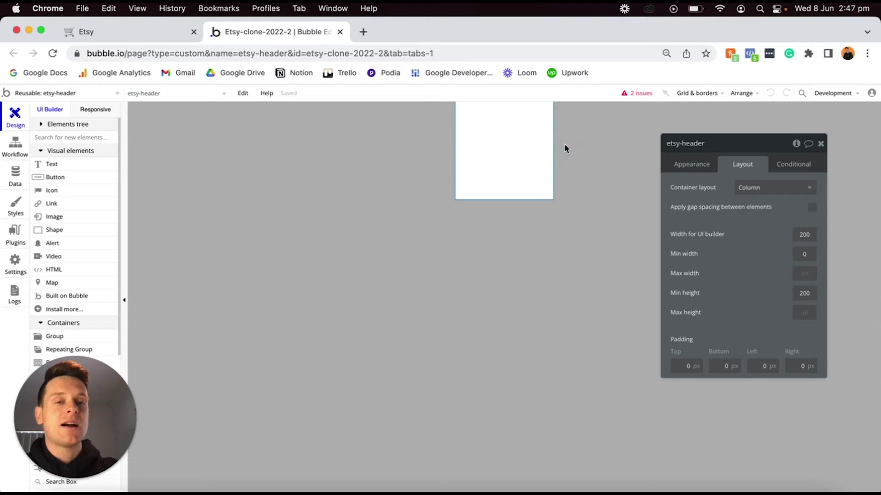
{"action": "left_click", "coordinate": [763, 188]}
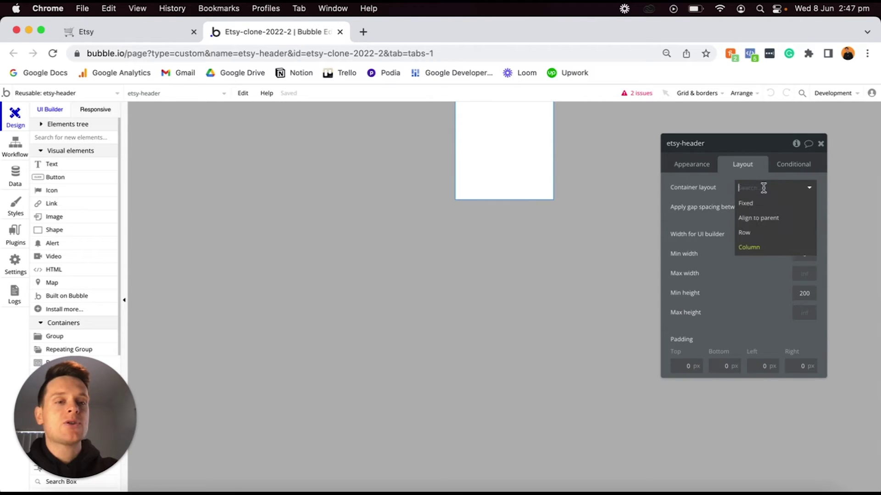
{"action": "left_click", "coordinate": [751, 236]}
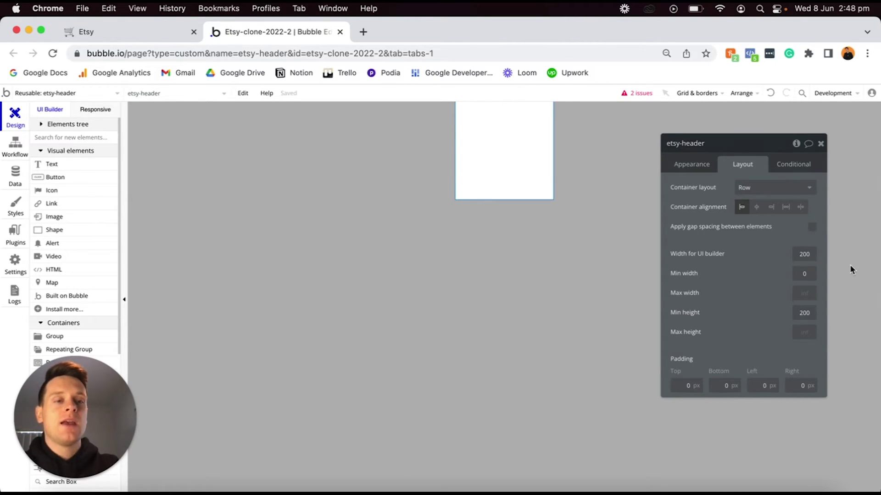
{"action": "type", "text": "960"}
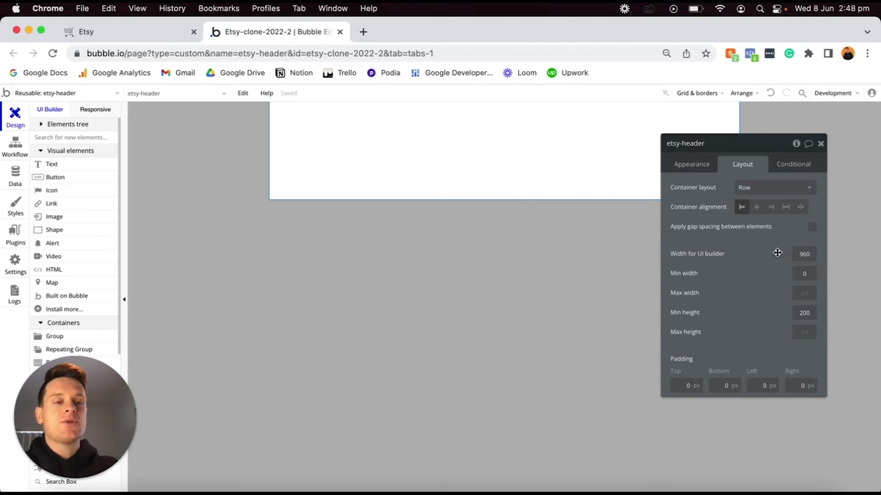
{"action": "left_click", "coordinate": [94, 93]}
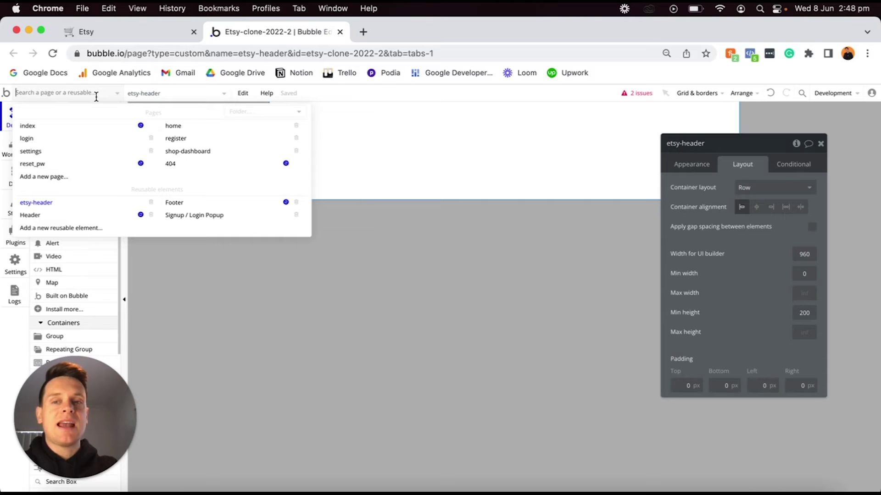
{"action": "left_click", "coordinate": [172, 124]}
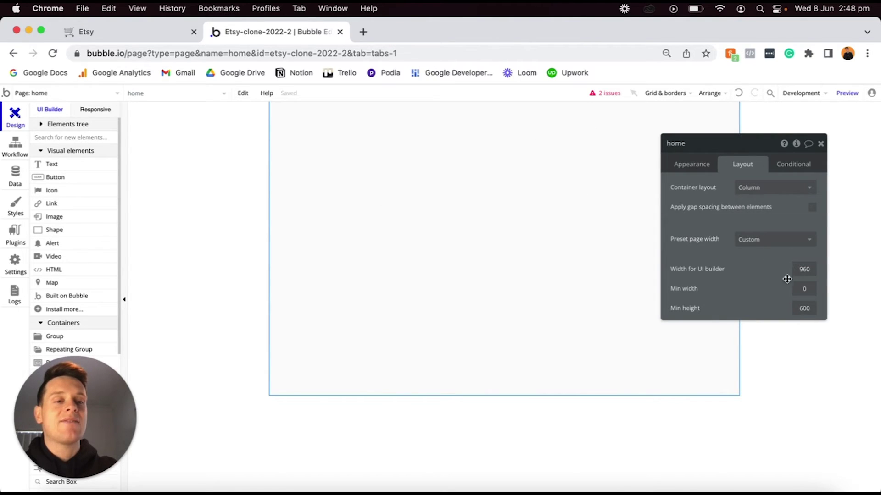
{"action": "left_click", "coordinate": [114, 94]}
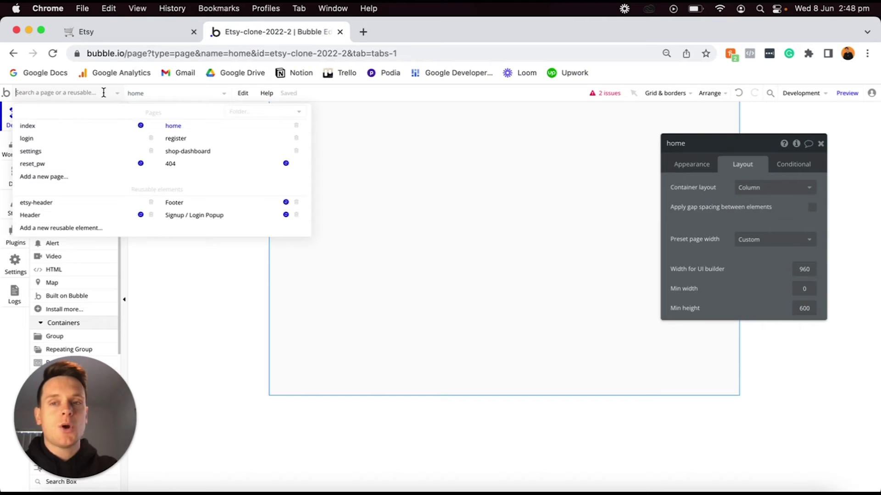
{"action": "left_click", "coordinate": [89, 205]}
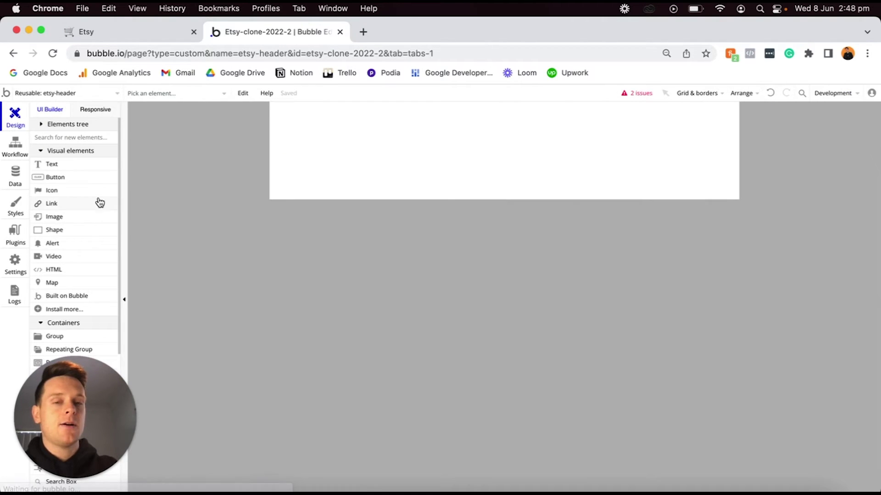
{"action": "left_click", "coordinate": [447, 169]}
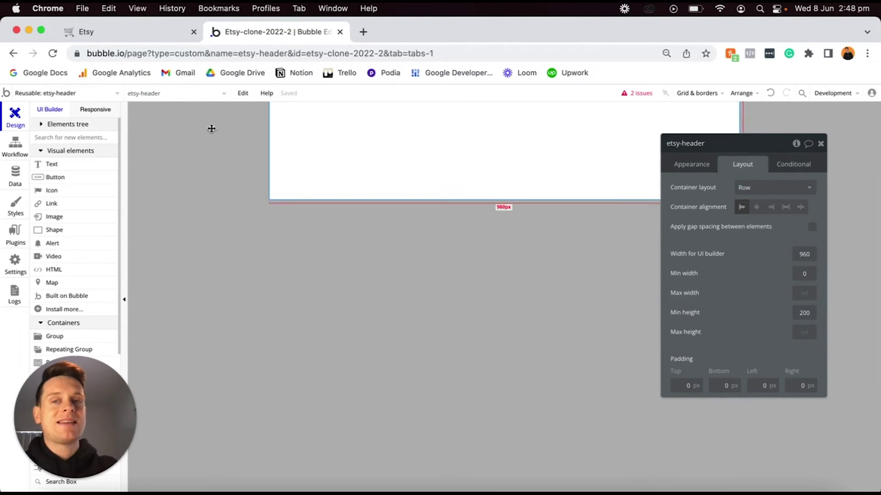
{"action": "left_click", "coordinate": [94, 110]}
{"action": "left_click_drag", "start_coordinate": [535, 124], "coordinate": [457, 120]}
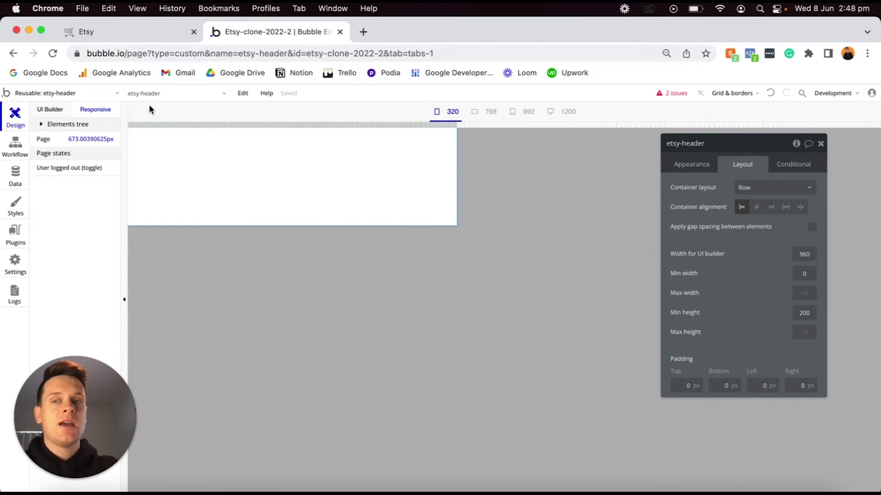
{"action": "left_click", "coordinate": [33, 114]}
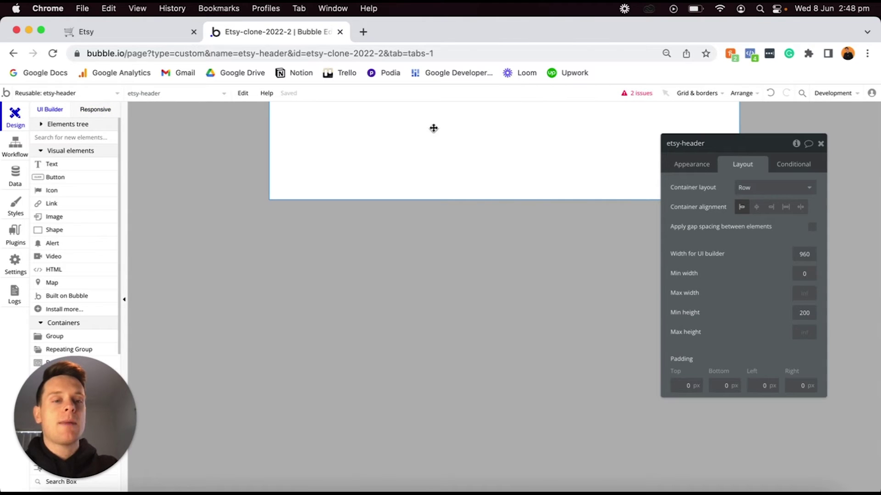
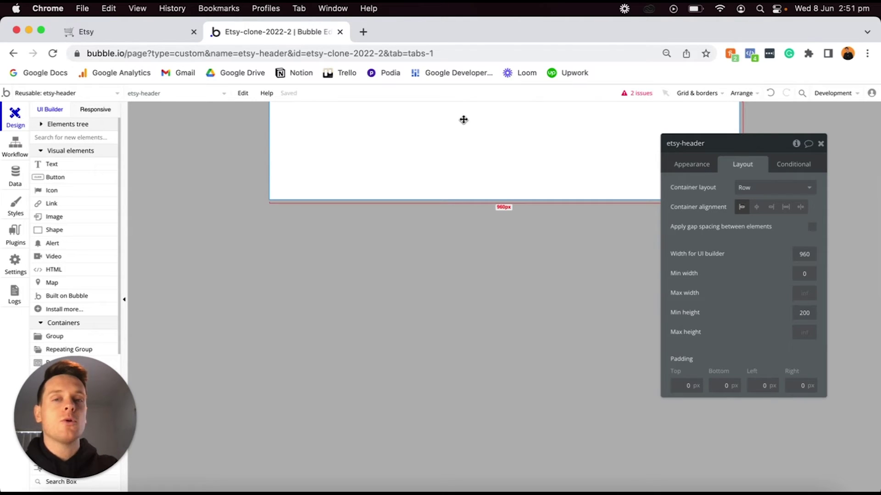
Add a group to the header, remove its style, and give it a flat #FFE3E3 pink background.
{"action": "left_click", "coordinate": [82, 338]}
{"action": "left_click", "coordinate": [325, 152]}
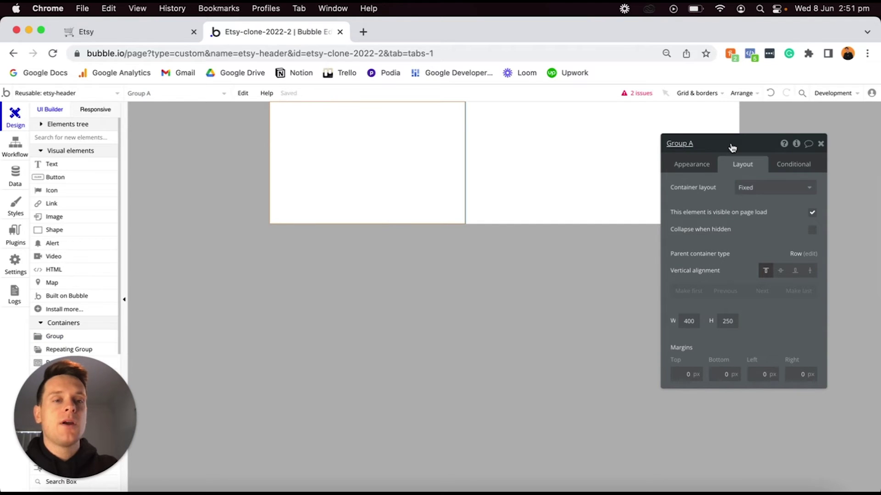
{"action": "left_click", "coordinate": [690, 169]}
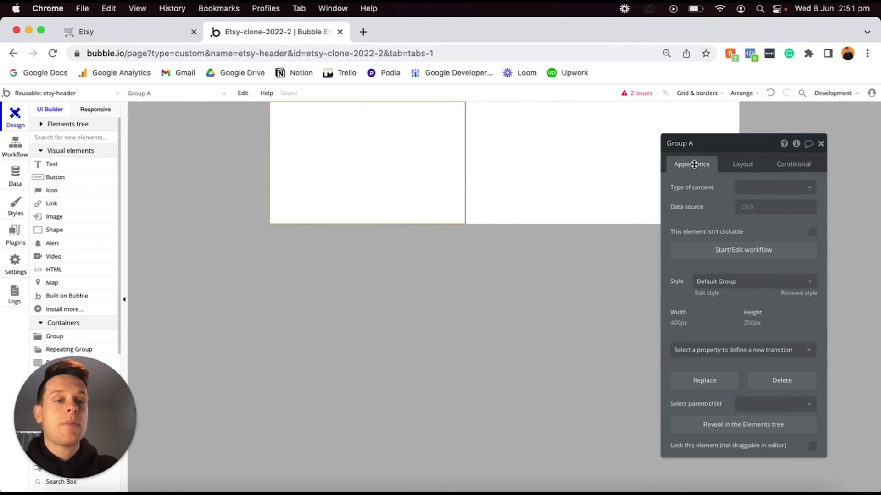
{"action": "left_click", "coordinate": [794, 297]}
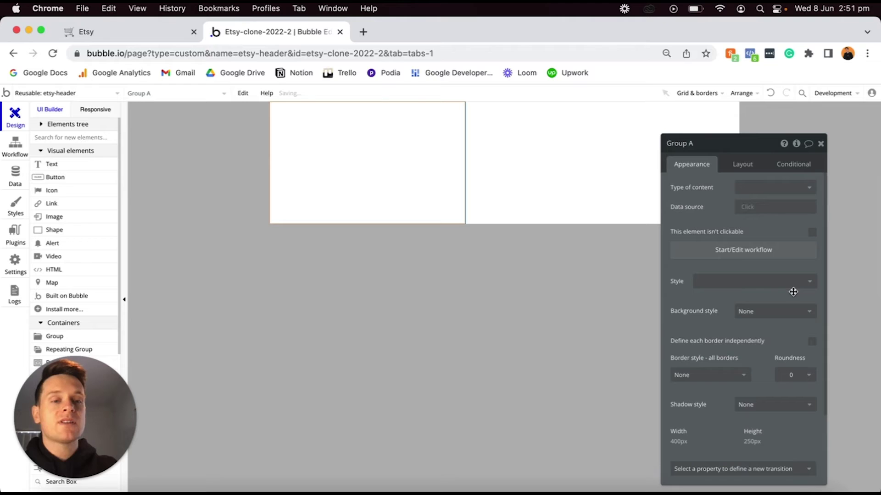
{"action": "left_click", "coordinate": [758, 311]}
{"action": "left_click", "coordinate": [754, 339]}
{"action": "left_click", "coordinate": [740, 331]}
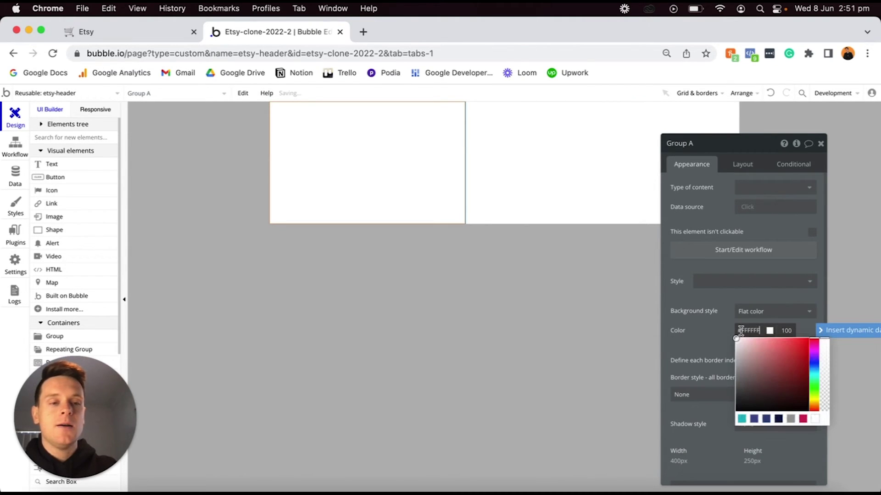
{"action": "left_click_drag", "start_coordinate": [737, 340], "coordinate": [741, 335]}
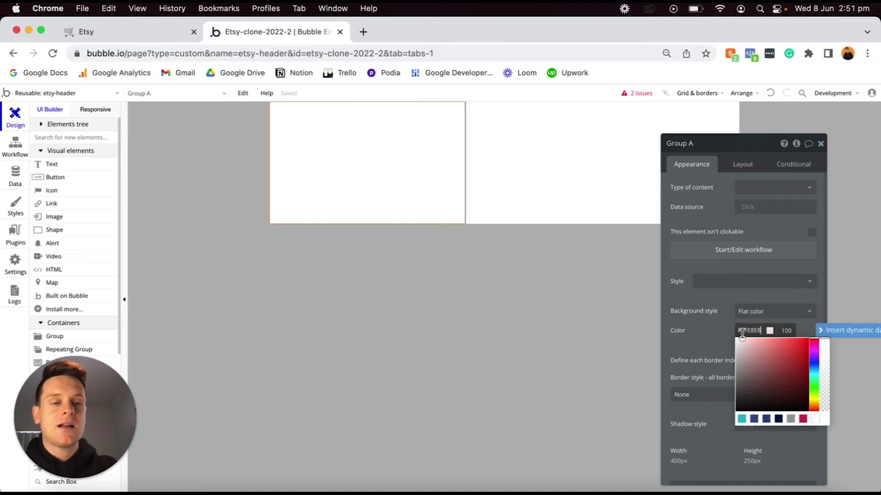
{"action": "left_click", "coordinate": [716, 332]}
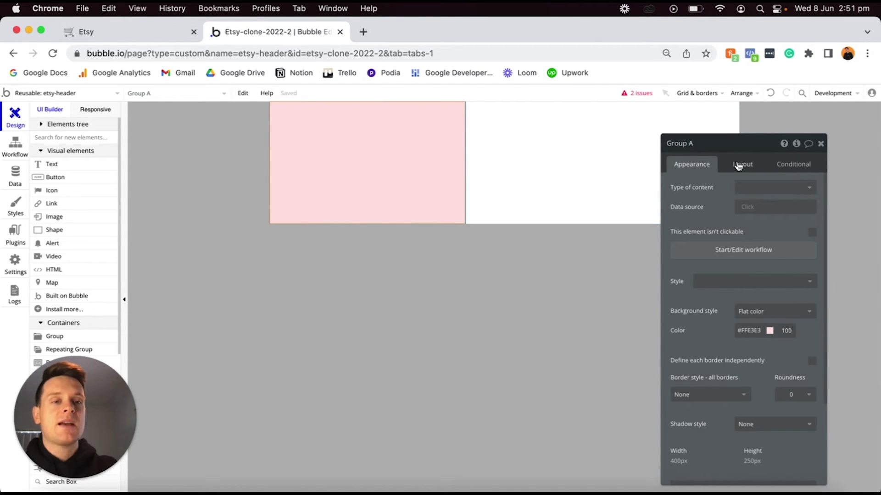
Set the pink group to Row layout with a stretching width and min width 0.
{"action": "left_click", "coordinate": [736, 164]}
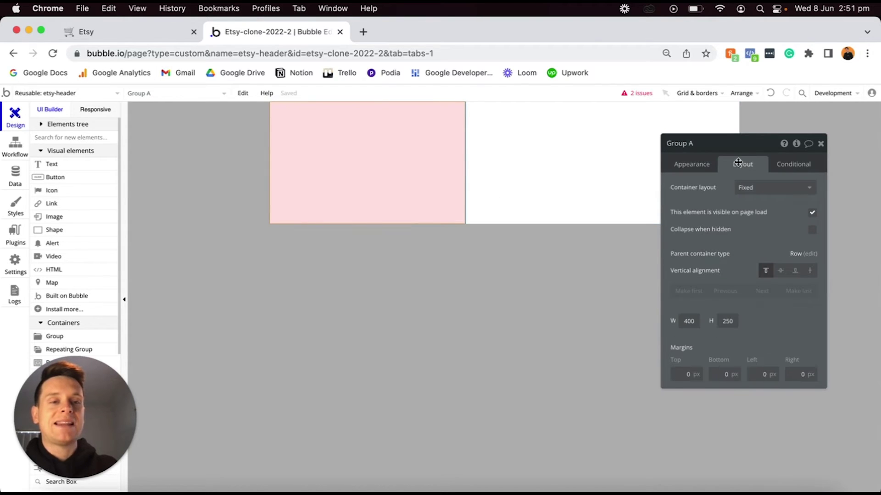
{"action": "left_click", "coordinate": [760, 188]}
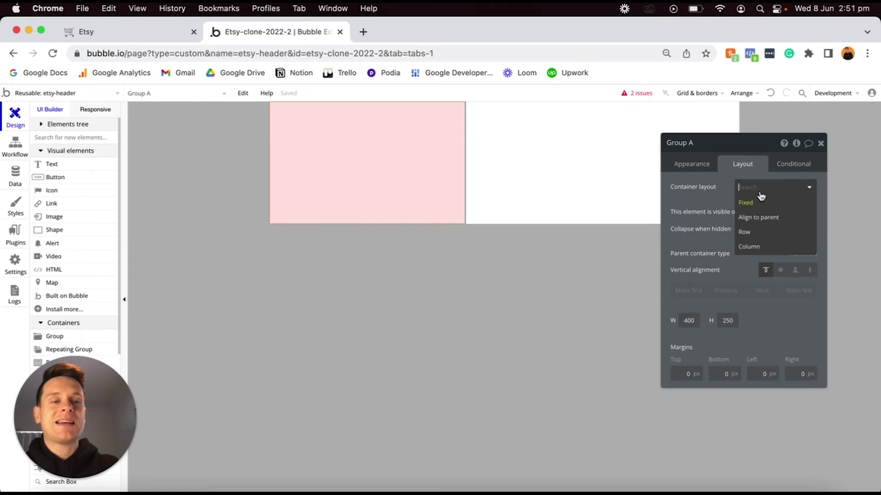
{"action": "left_click", "coordinate": [755, 235]}
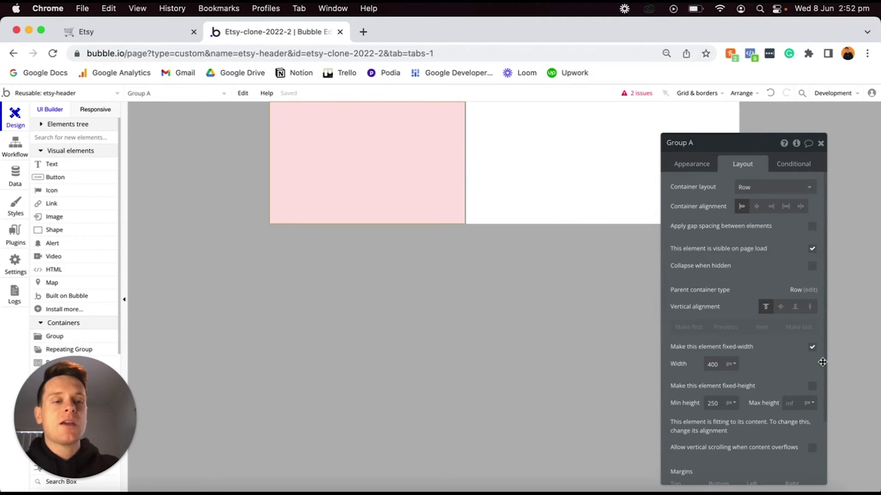
{"action": "left_click", "coordinate": [812, 349]}
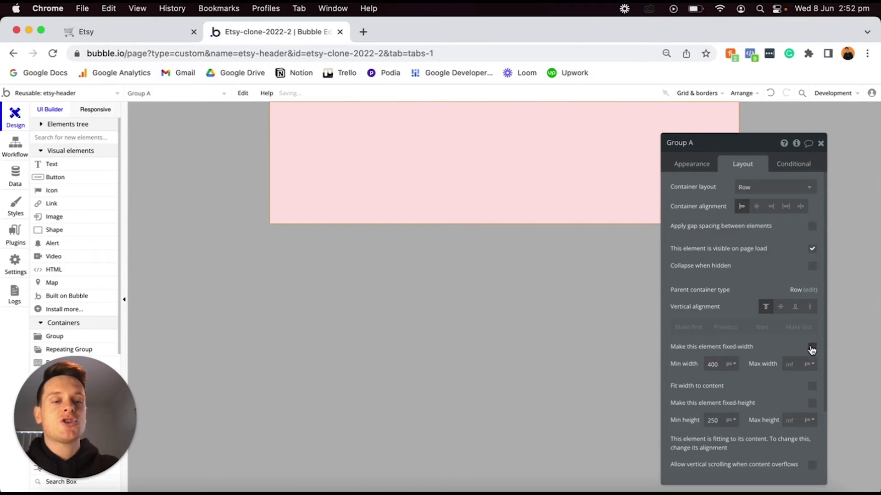
{"action": "type", "text": "0"}
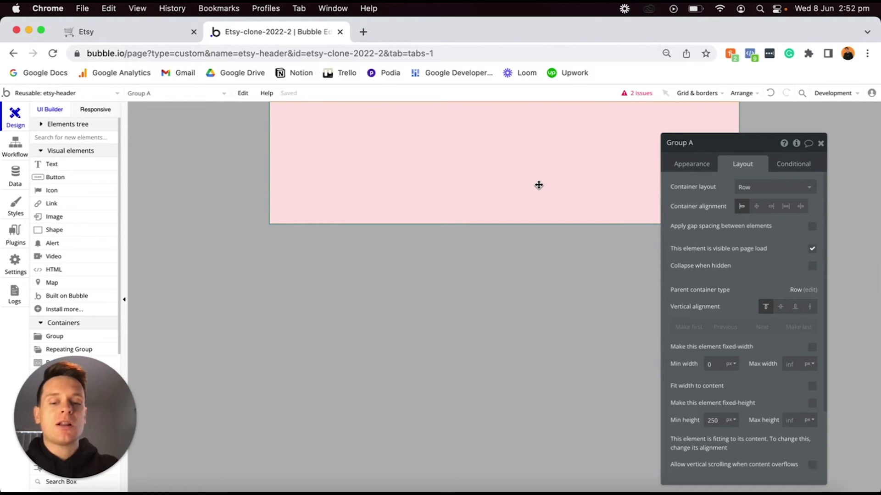
Paste a copy of the pink group beside it and recolour the copy light blue #E3E6FF.
{"action": "key", "text": "ctrl+v"}
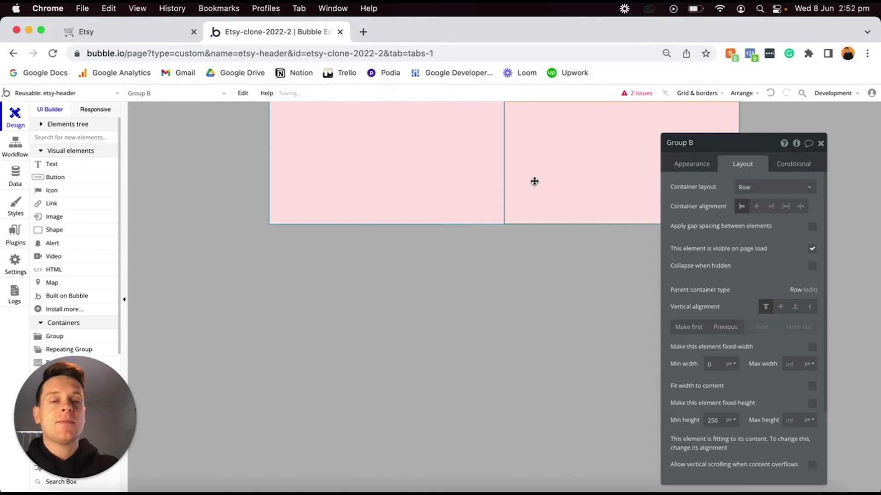
{"action": "left_click", "coordinate": [695, 165]}
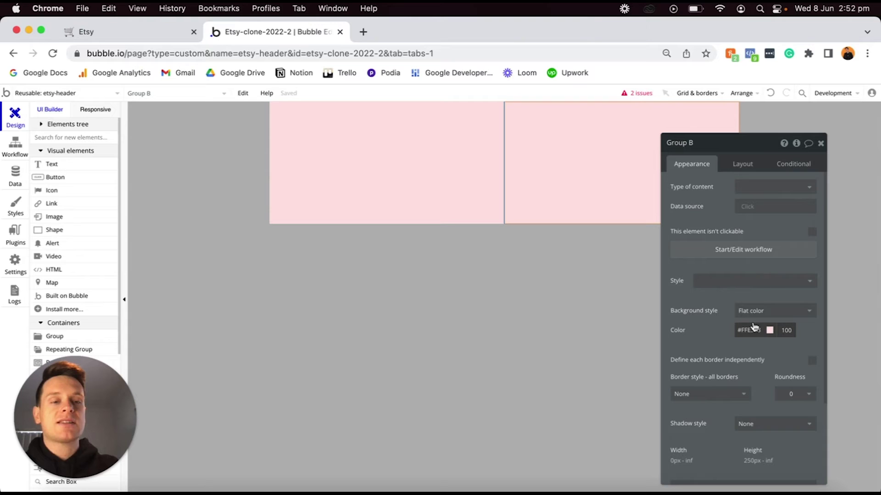
{"action": "left_click", "coordinate": [751, 329]}
{"action": "left_click", "coordinate": [813, 362]}
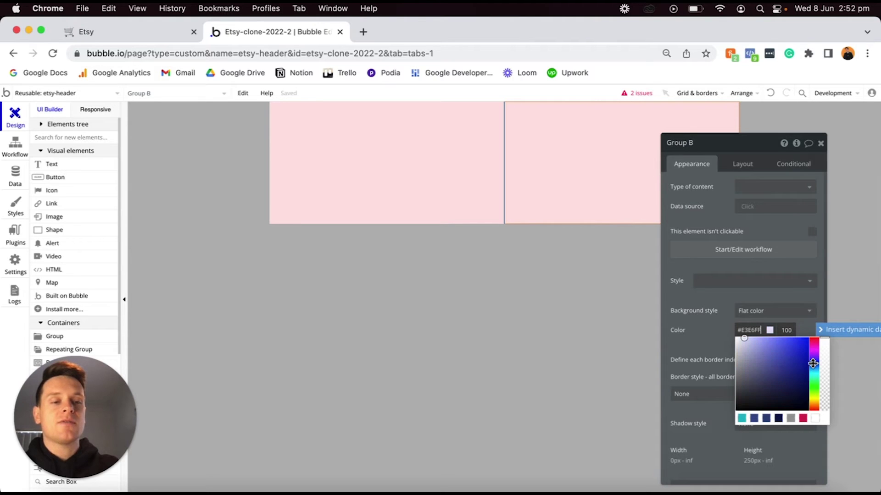
{"action": "left_click", "coordinate": [689, 298]}
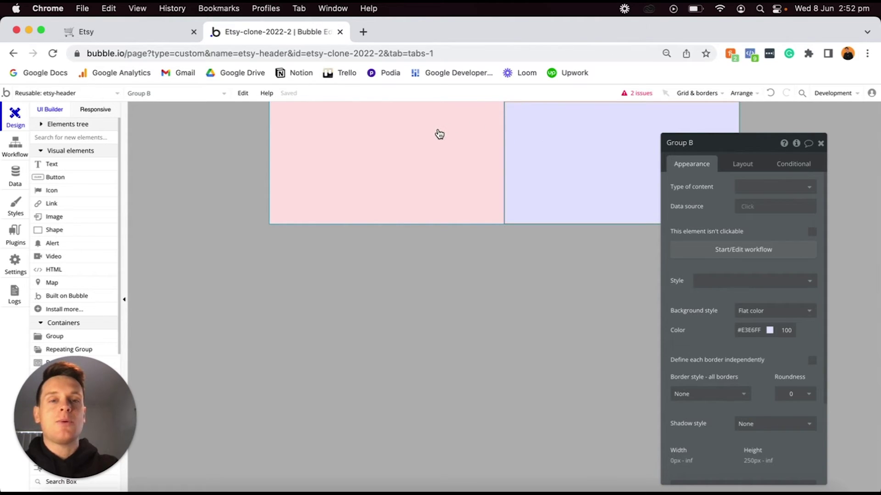
{"action": "left_click", "coordinate": [413, 132]}
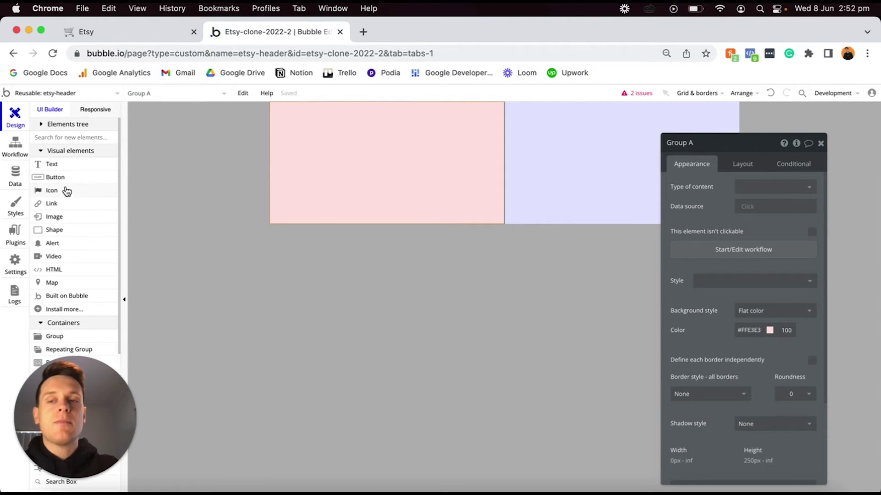
Add an image to the pink group and upload the Etsy logo into it.
{"action": "left_click", "coordinate": [65, 220]}
{"action": "left_click", "coordinate": [297, 136]}
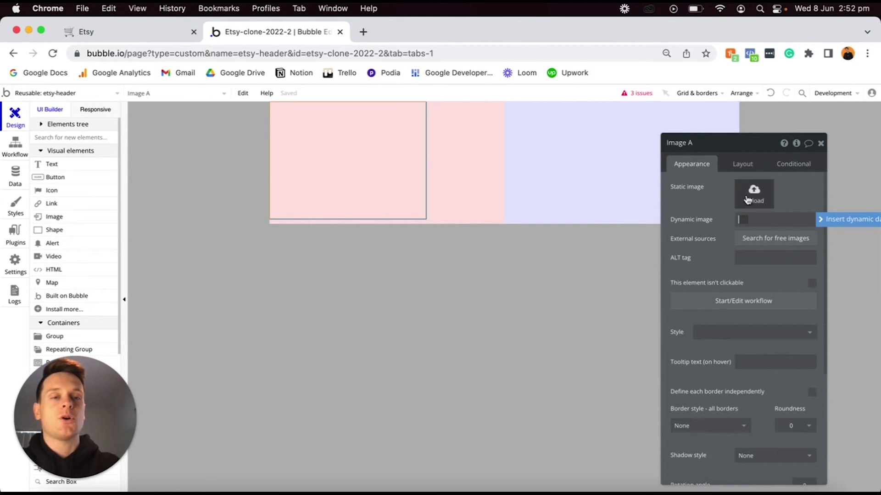
{"action": "left_click_drag", "start_coordinate": [705, 203], "coordinate": [709, 204]}
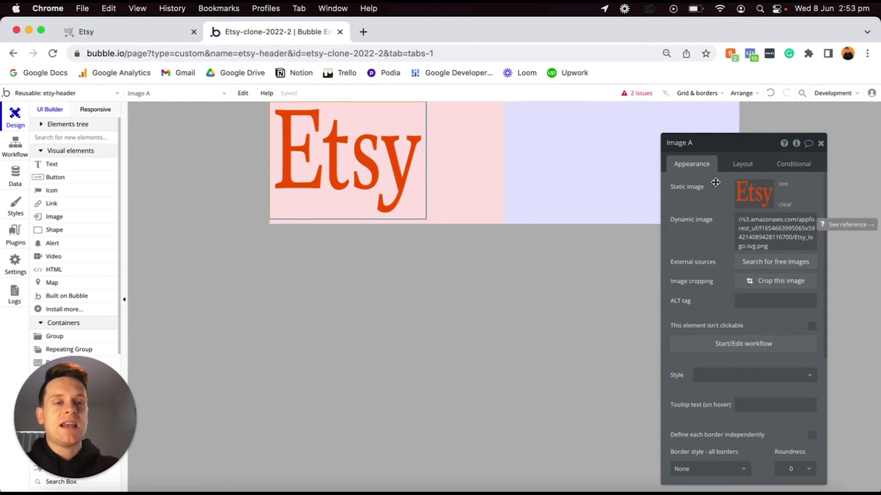
Make the logo 100 px wide with a fixed 60 px height, 10 px margins, and vertical centring.
{"action": "left_click", "coordinate": [738, 165]}
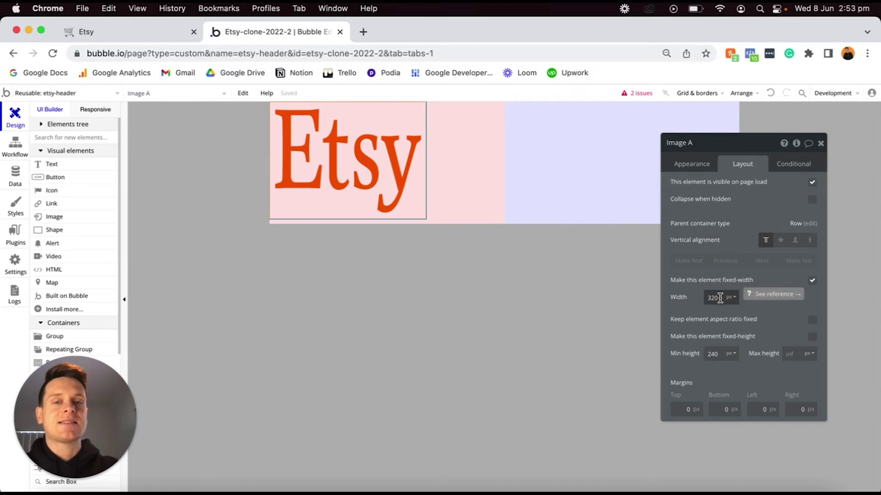
{"action": "double_click", "coordinate": [720, 298]}
{"action": "type", "text": "100"}
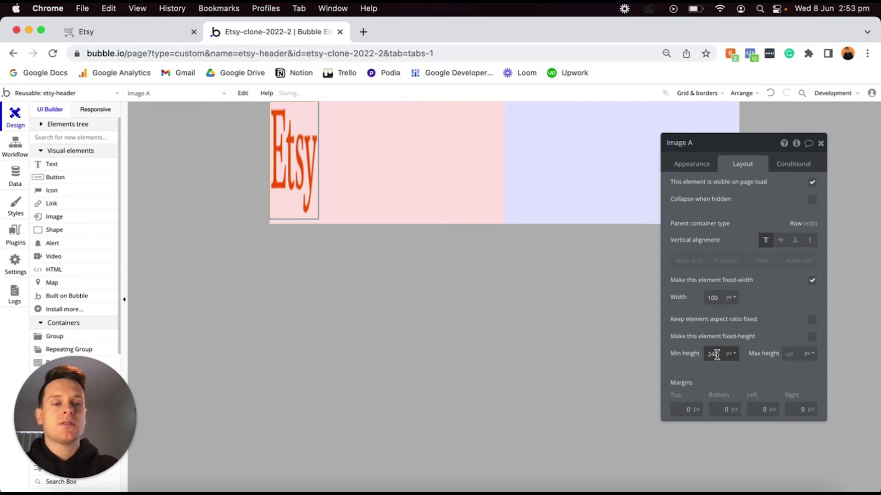
{"action": "type", "text": "60"}
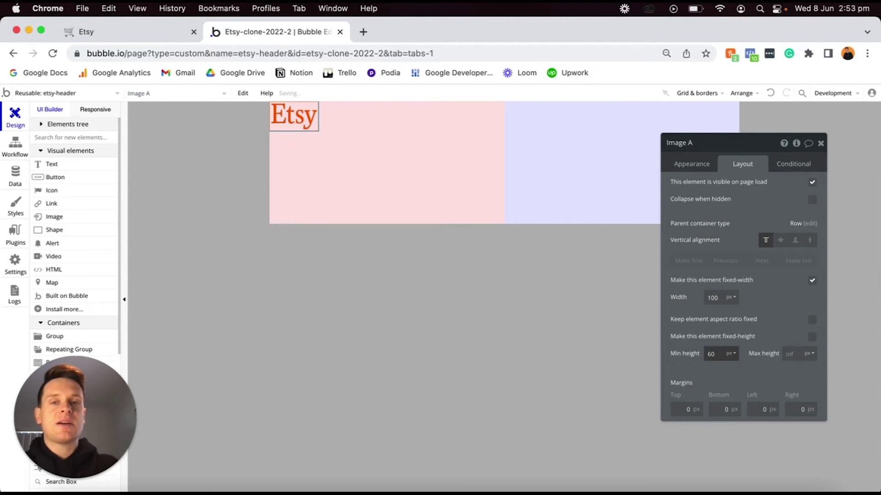
{"action": "left_click", "coordinate": [812, 338]}
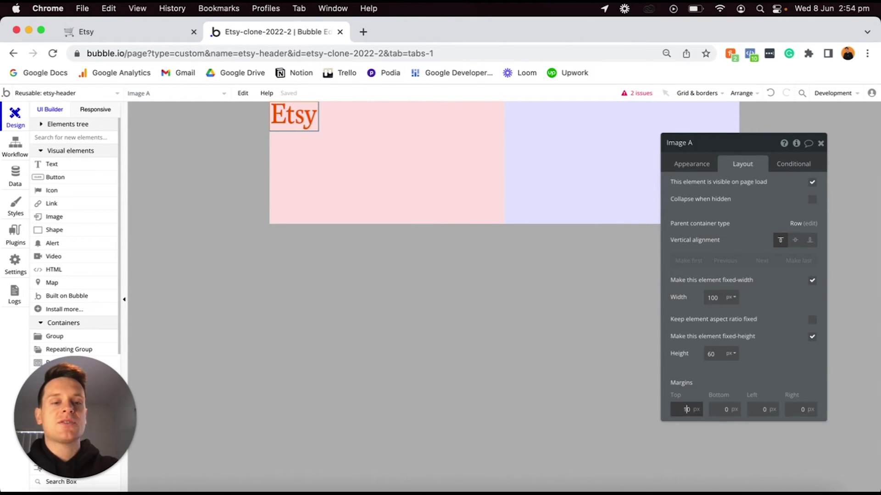
{"action": "left_click", "coordinate": [721, 408]}
{"action": "type", "text": "1"}
{"action": "left_click", "coordinate": [753, 407]}
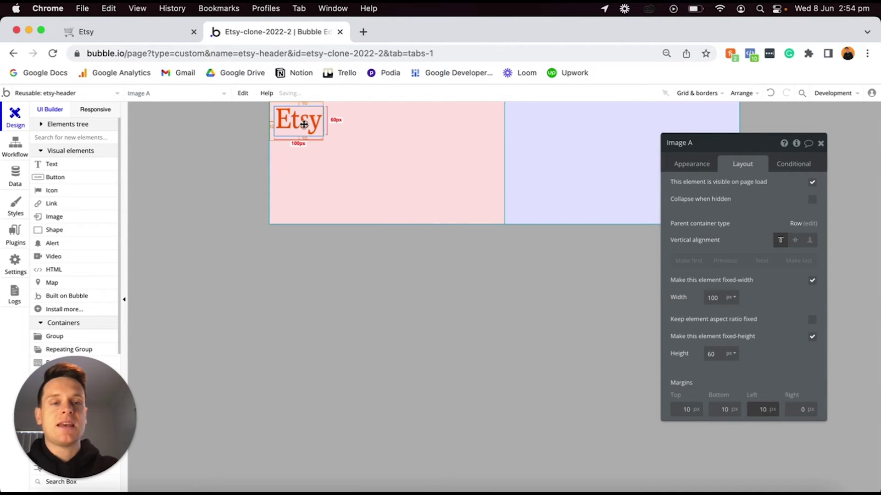
{"action": "left_click", "coordinate": [796, 241]}
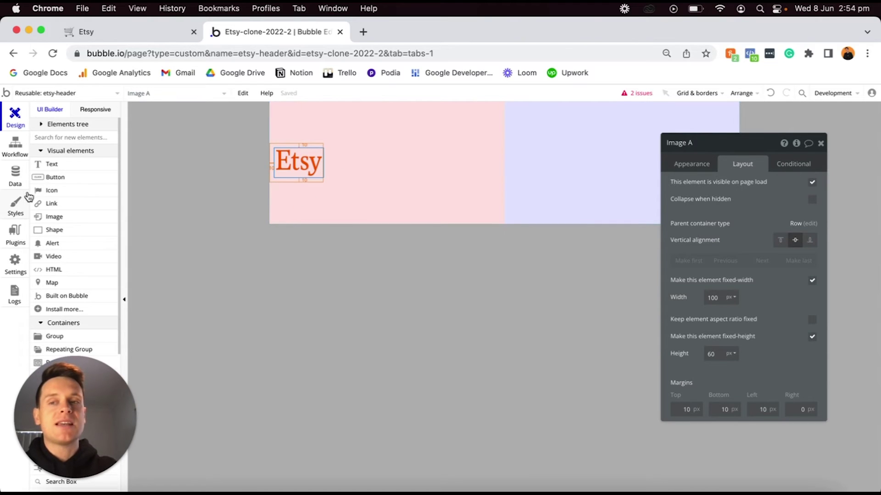
{"action": "scroll", "coordinate": [67, 220], "scroll_direction": "down", "scroll_amount": 5}
{"action": "scroll", "coordinate": [67, 219], "scroll_direction": "down", "scroll_amount": 2}
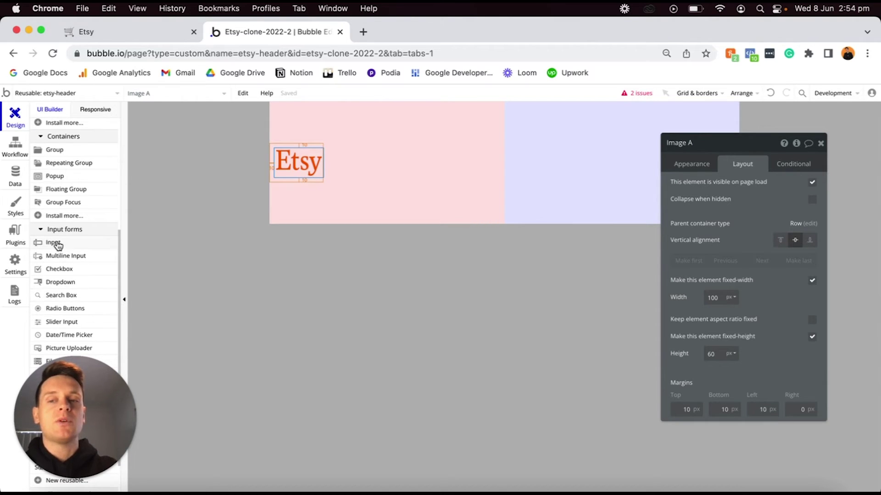
Add a text input named 'Input - Search-field' to the pink group with placeholder 'Search for anything'.
{"action": "left_click", "coordinate": [51, 245]}
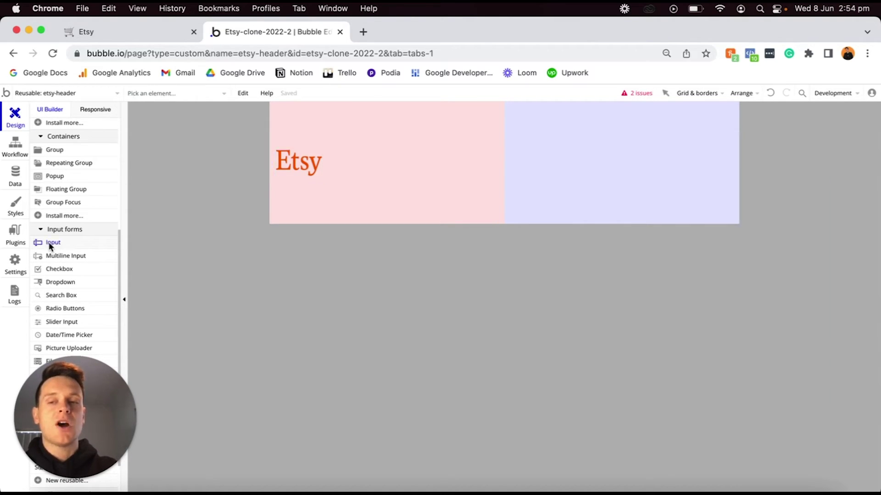
{"action": "left_click", "coordinate": [363, 160]}
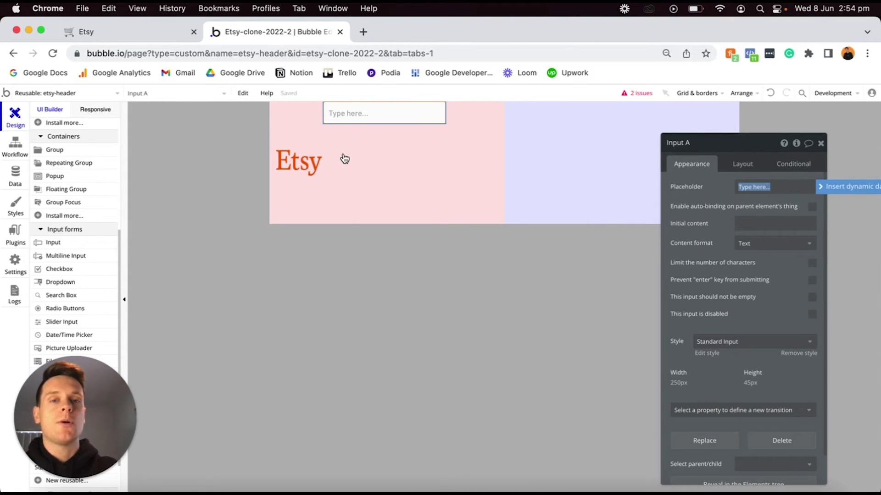
{"action": "left_click", "coordinate": [698, 147]}
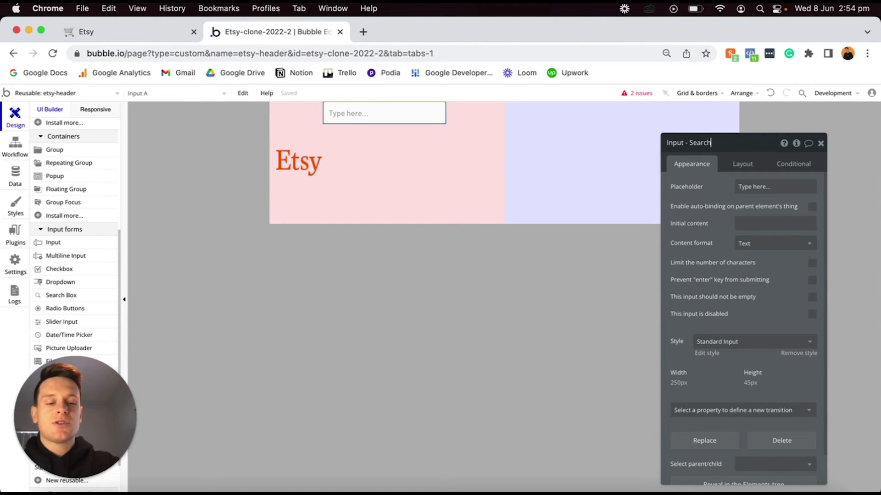
{"action": "type", "text": "- Search-field"}
{"action": "key", "text": "Return"}
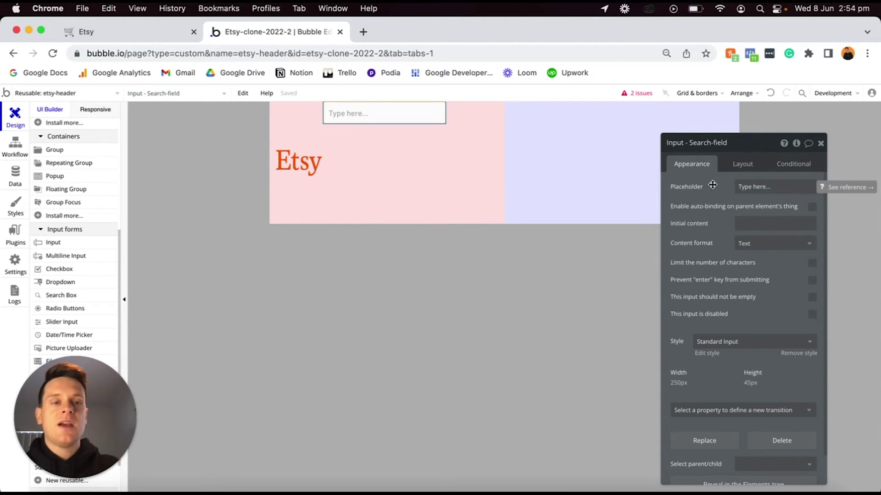
{"action": "triple_click", "coordinate": [764, 189]}
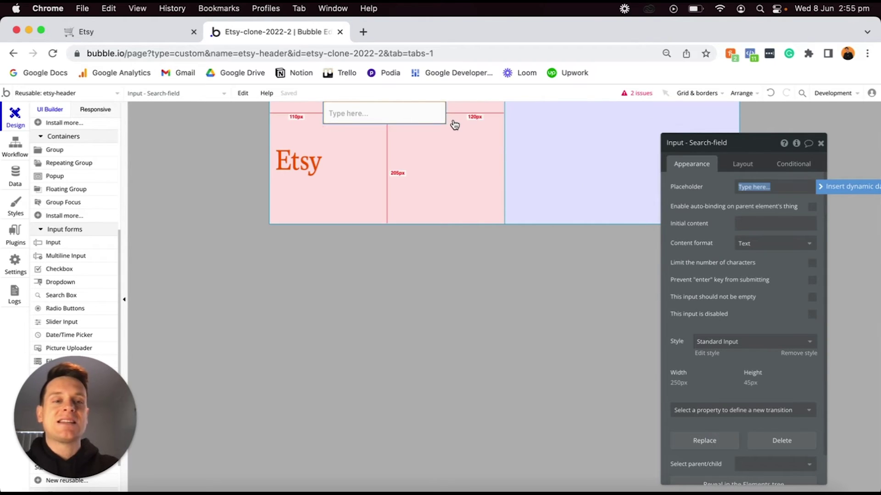
{"action": "type", "text": "Se"}
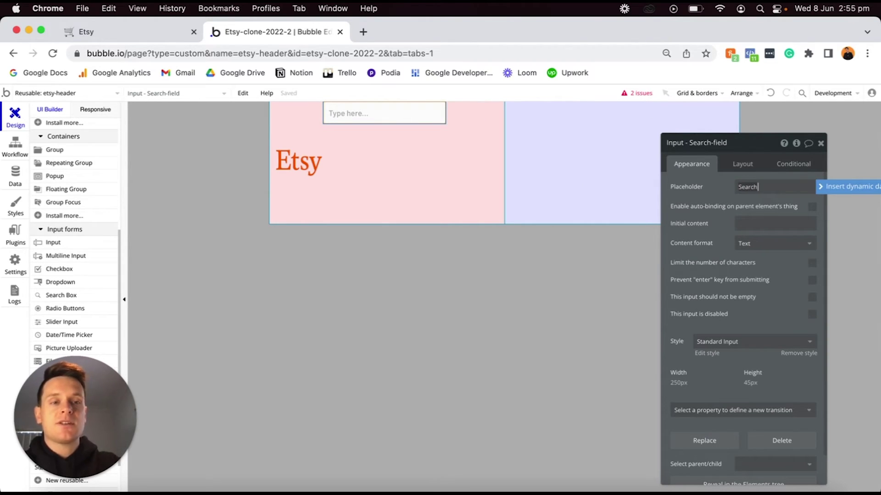
{"action": "type", "text": "arch for anything"}
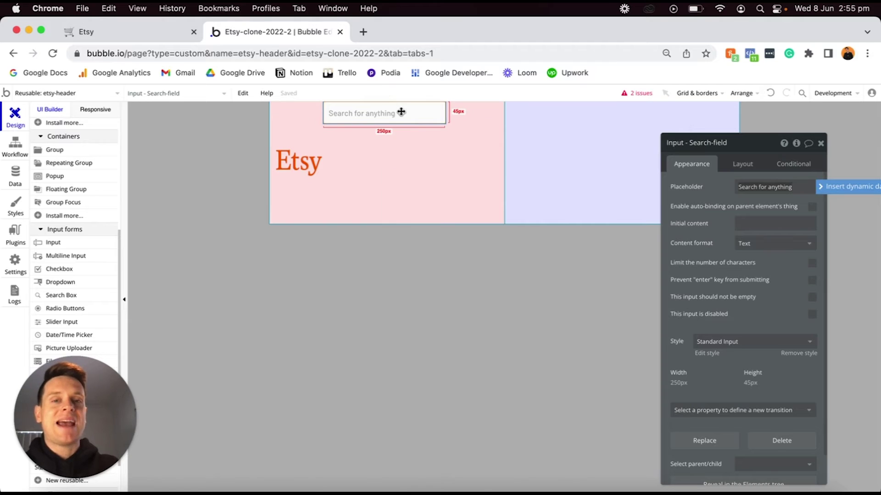
Remove the search field's preset style and set its corner roundness to 20.
{"action": "left_click", "coordinate": [803, 354]}
{"action": "scroll", "coordinate": [786, 362], "scroll_direction": "down", "scroll_amount": 2}
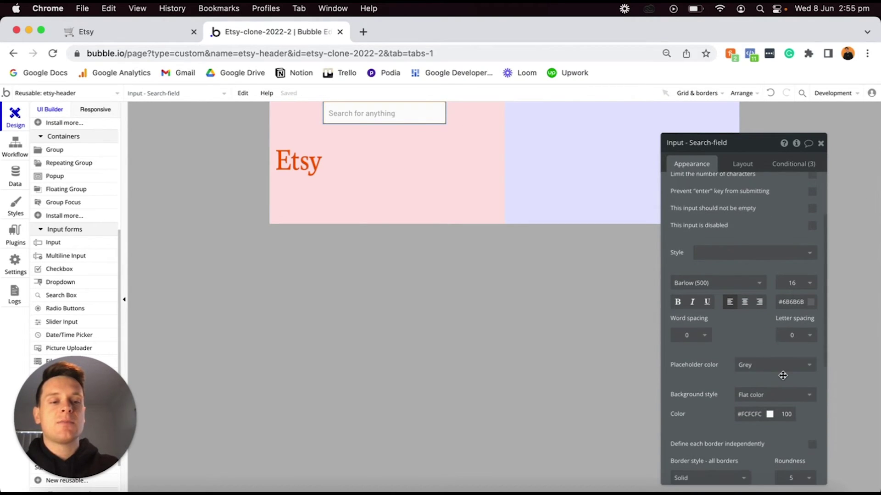
{"action": "scroll", "coordinate": [783, 374], "scroll_direction": "down", "scroll_amount": 1}
{"action": "left_click", "coordinate": [796, 426]}
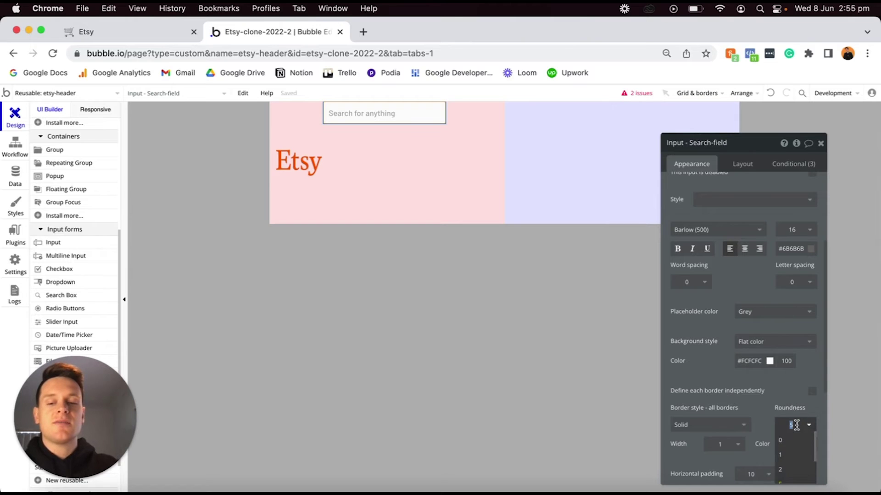
{"action": "type", "text": "20"}
{"action": "key", "text": "Return"}
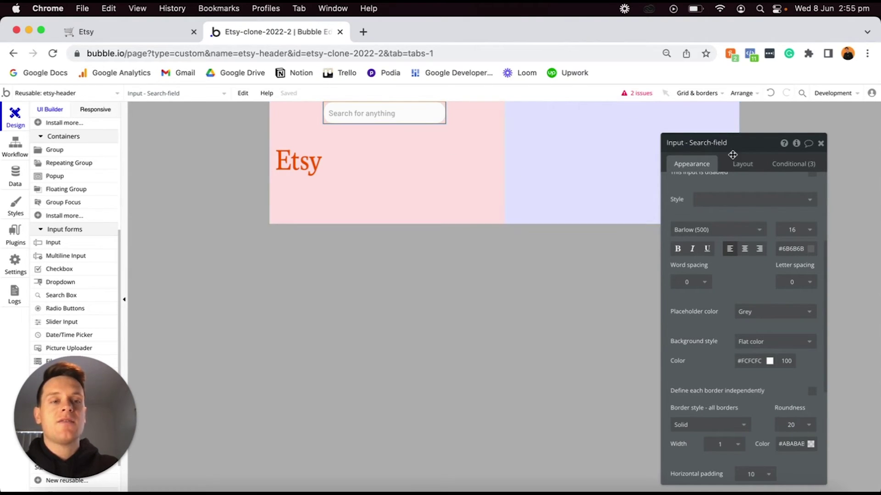
Let the search field stretch with min width 0, 10 px margins, and vertical centring.
{"action": "left_click", "coordinate": [743, 166]}
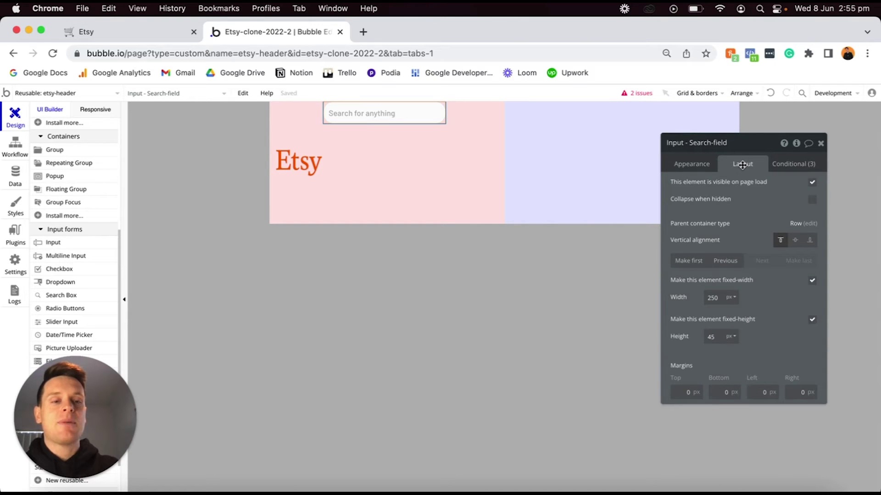
{"action": "left_click", "coordinate": [812, 281]}
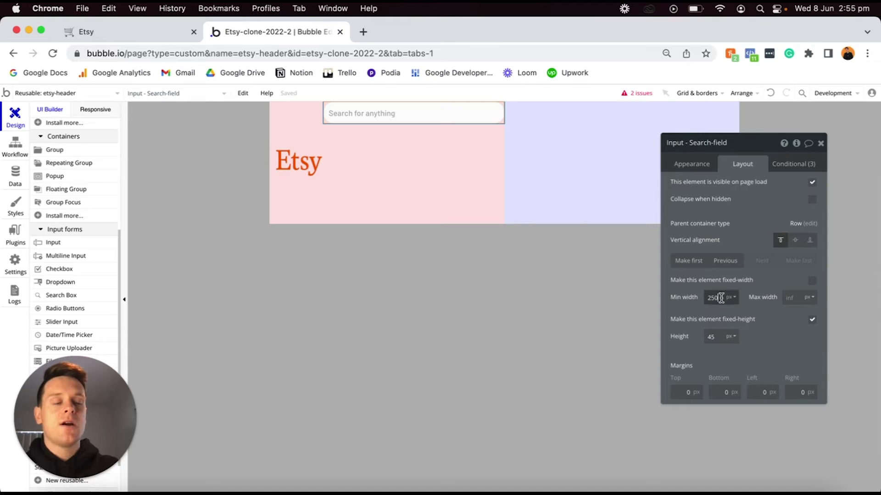
{"action": "type", "text": "0"}
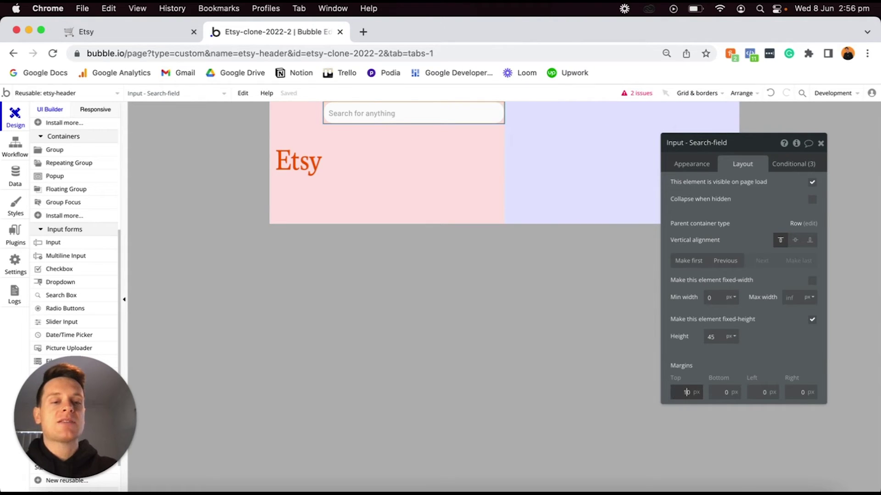
{"action": "left_click", "coordinate": [713, 391]}
{"action": "type", "text": "1"}
{"action": "left_click", "coordinate": [762, 392]}
{"action": "type", "text": "1"}
{"action": "left_click", "coordinate": [791, 392]}
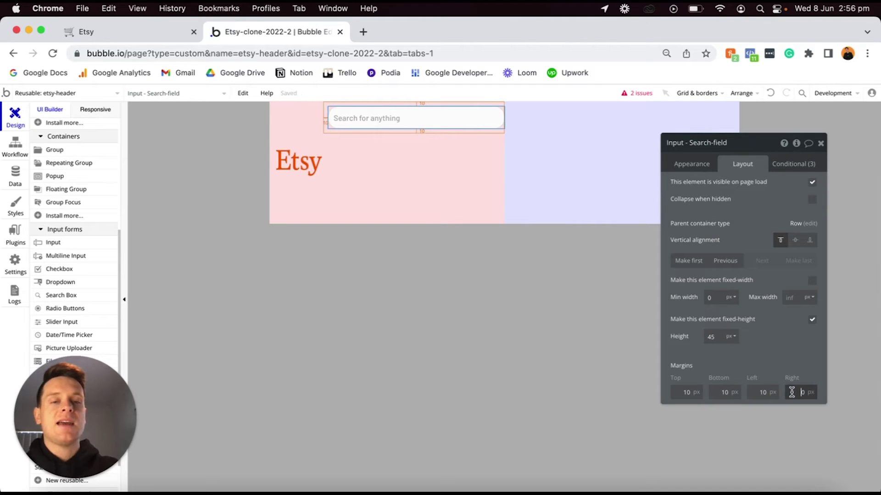
{"action": "type", "text": "1"}
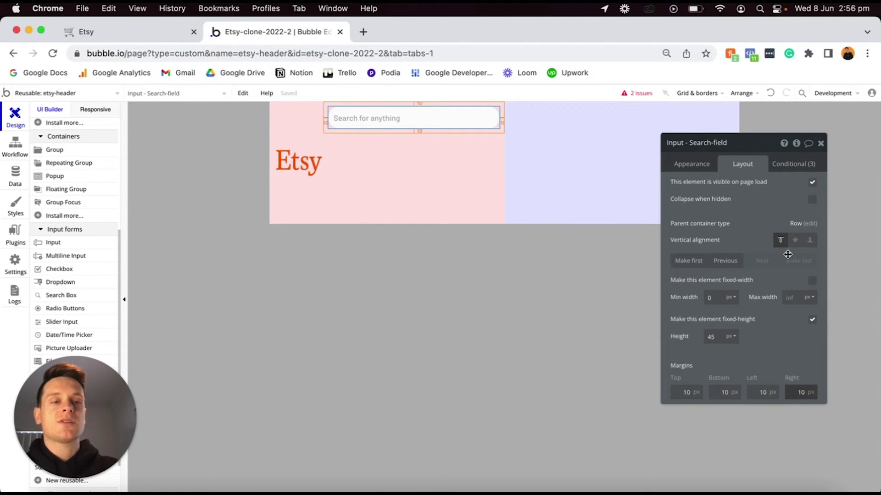
{"action": "left_click", "coordinate": [795, 241]}
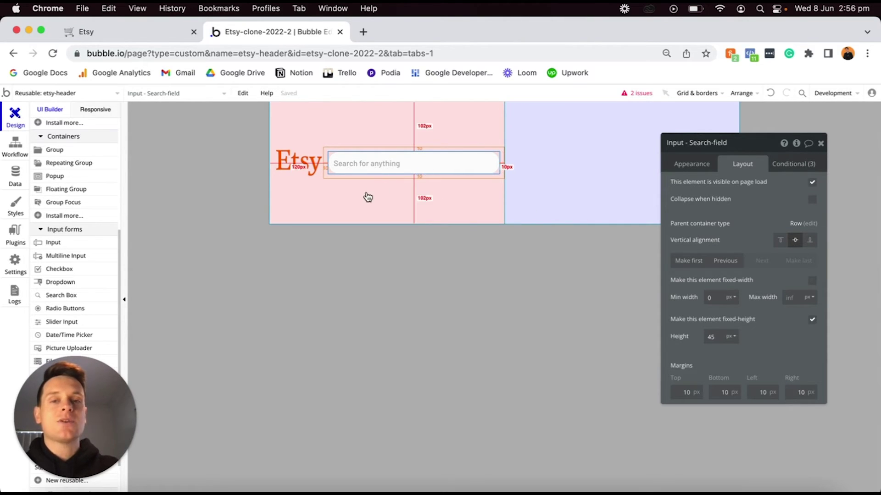
Change the pink header group's minimum height from 250 to 0.
{"action": "left_click", "coordinate": [381, 122]}
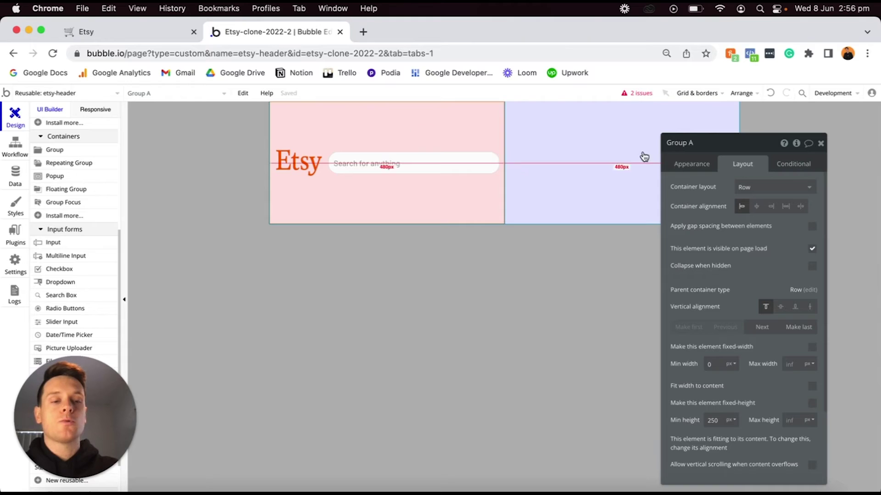
{"action": "scroll", "coordinate": [706, 436], "scroll_direction": "down", "scroll_amount": 2}
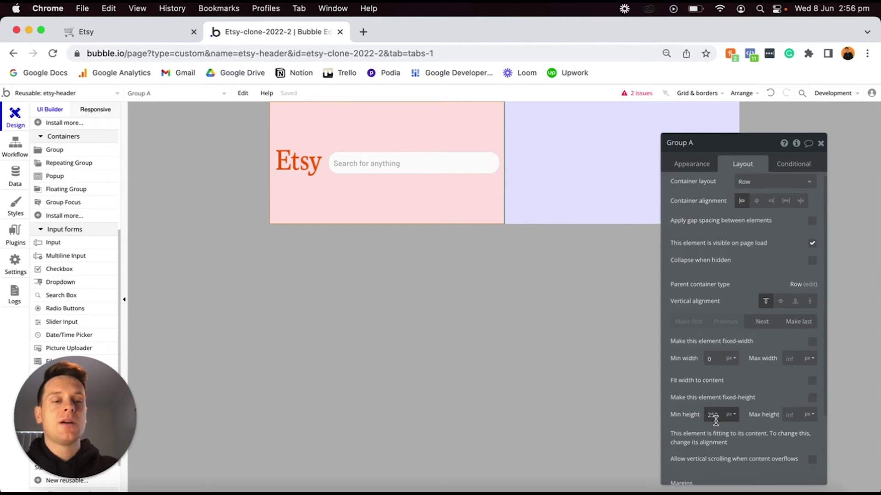
{"action": "left_click", "coordinate": [717, 381]}
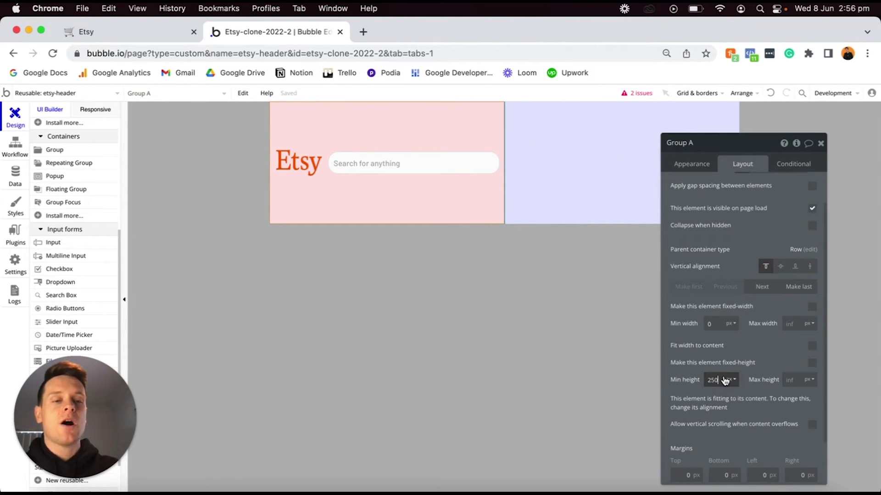
{"action": "type", "text": "0"}
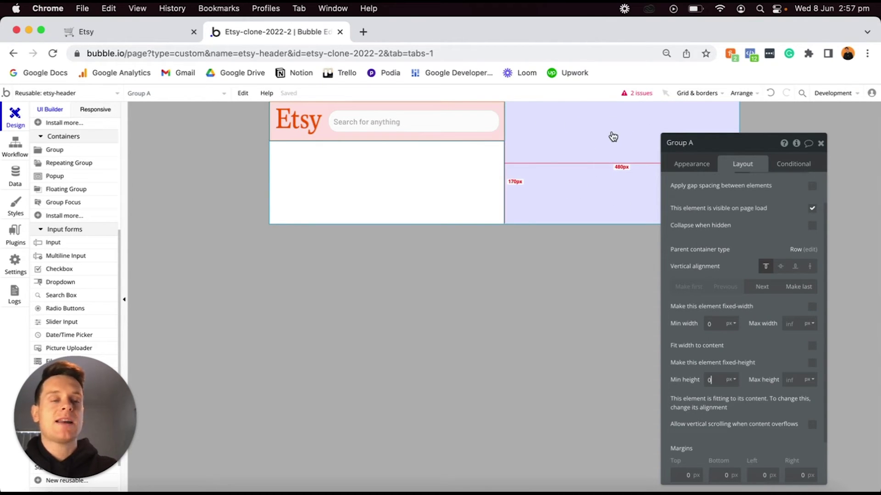
{"action": "left_click_drag", "start_coordinate": [715, 147], "coordinate": [635, 253]}
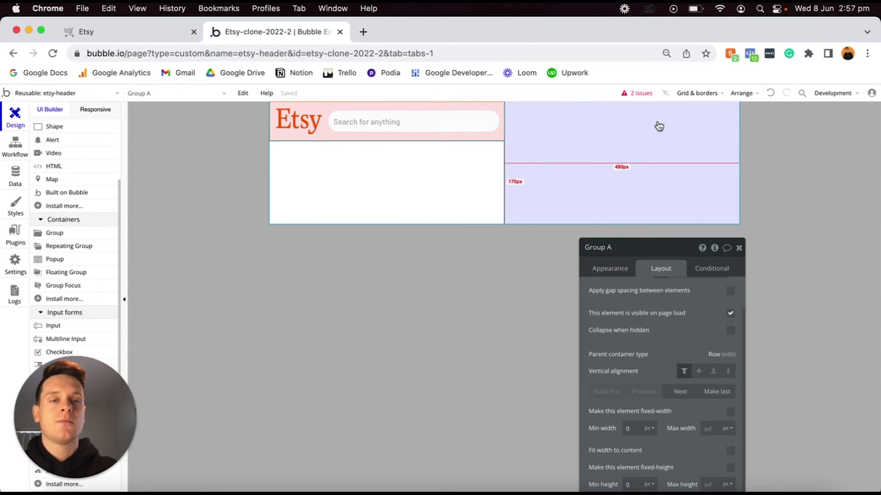
{"action": "scroll", "coordinate": [88, 207], "scroll_direction": "up", "scroll_amount": 3}
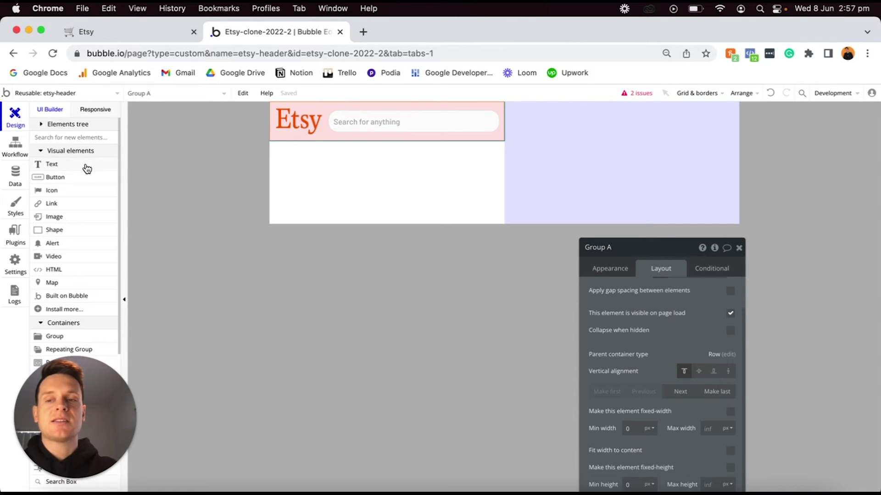
Add an outline heart icon to the blue group, remove its style, and colour it #3B3B3B.
{"action": "left_click", "coordinate": [70, 194]}
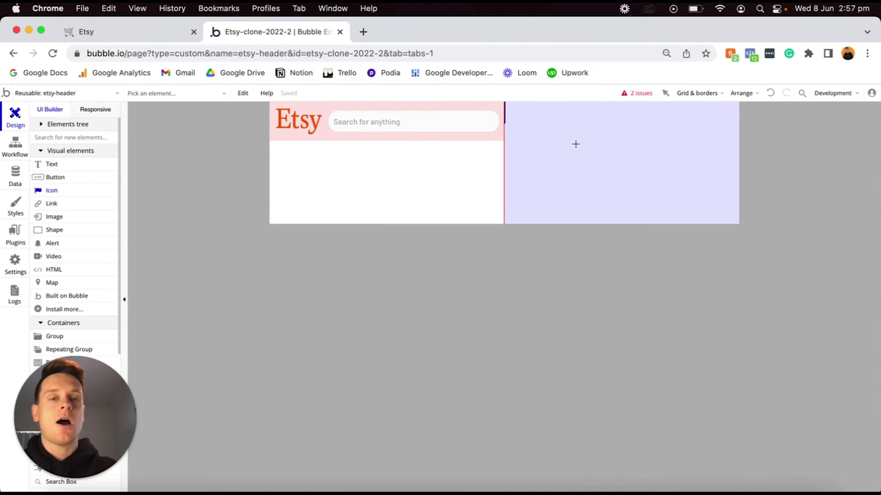
{"action": "left_click", "coordinate": [576, 147]}
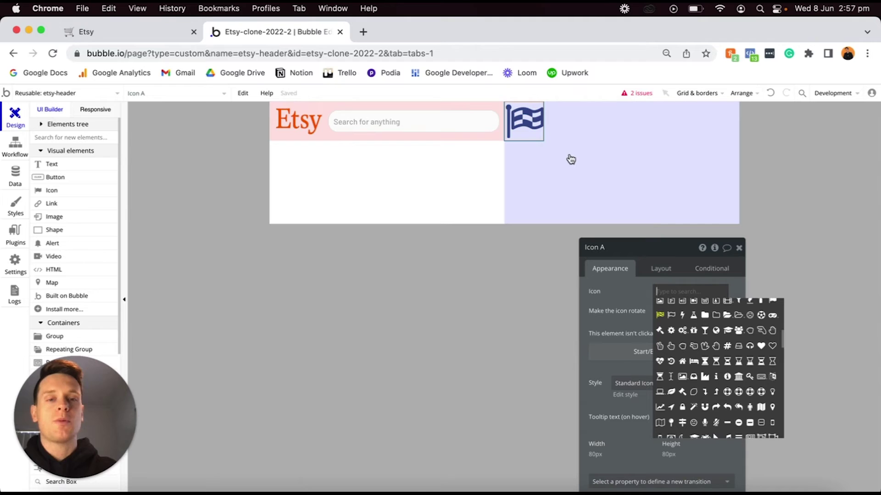
{"action": "type", "text": "heart"}
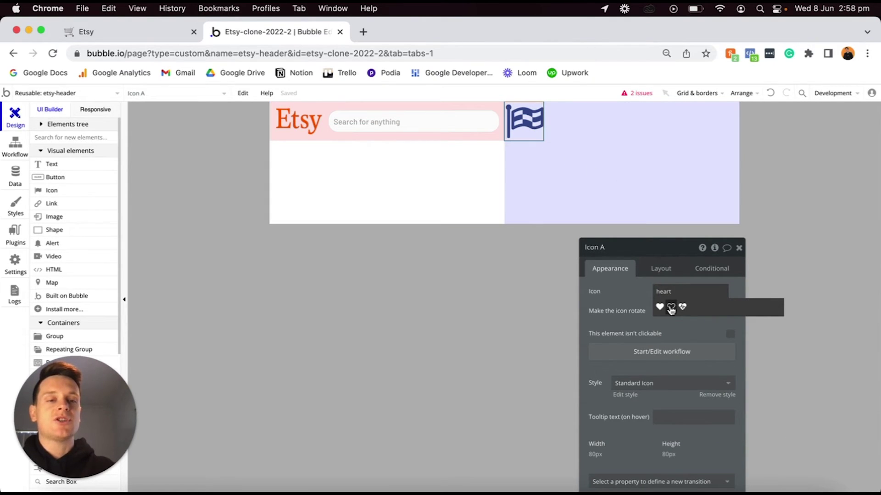
{"action": "left_click", "coordinate": [670, 306]}
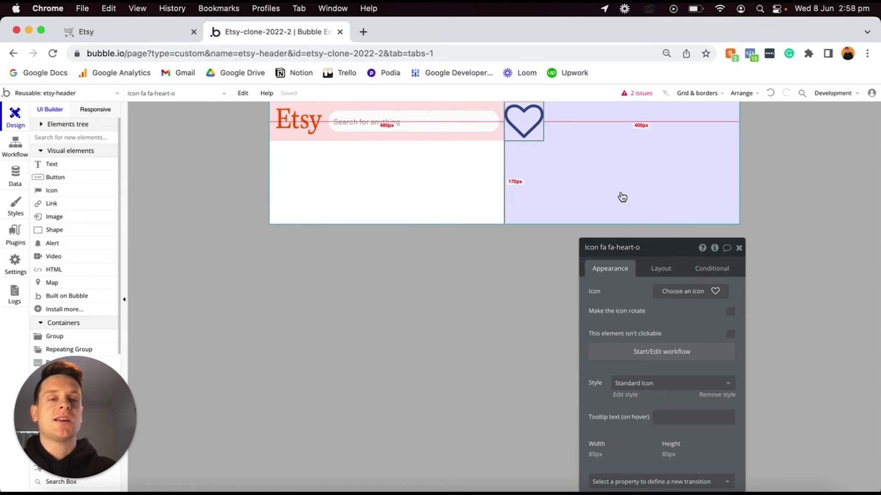
{"action": "left_click_drag", "start_coordinate": [660, 254], "coordinate": [688, 179]}
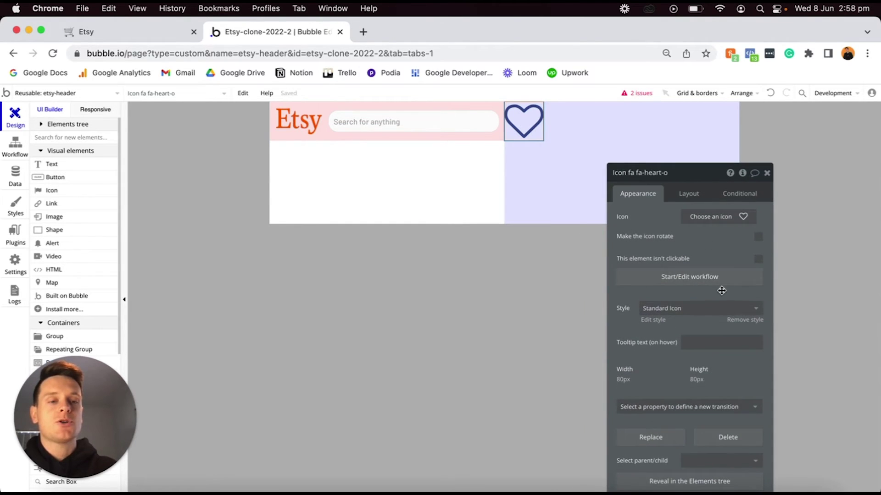
{"action": "left_click", "coordinate": [734, 320]}
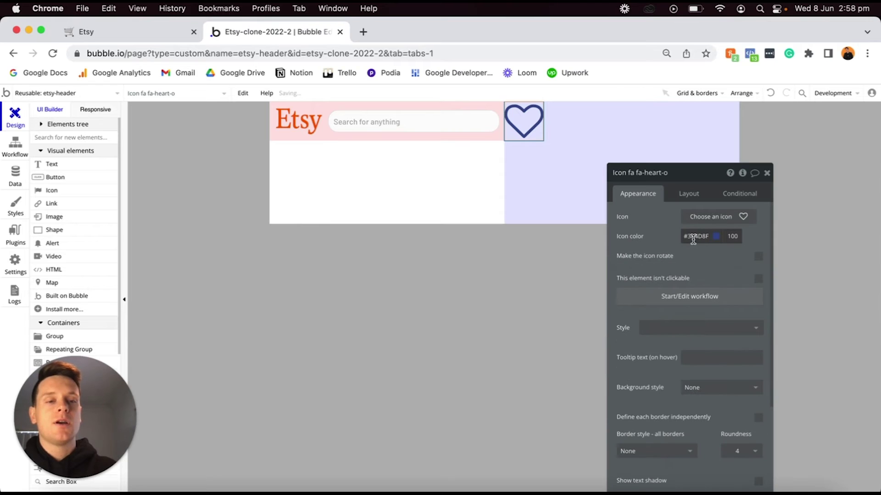
{"action": "left_click", "coordinate": [693, 239]}
{"action": "key", "text": "ctrl+a"}
{"action": "type", "text": "#3B3B3B"}
{"action": "left_click", "coordinate": [663, 236]}
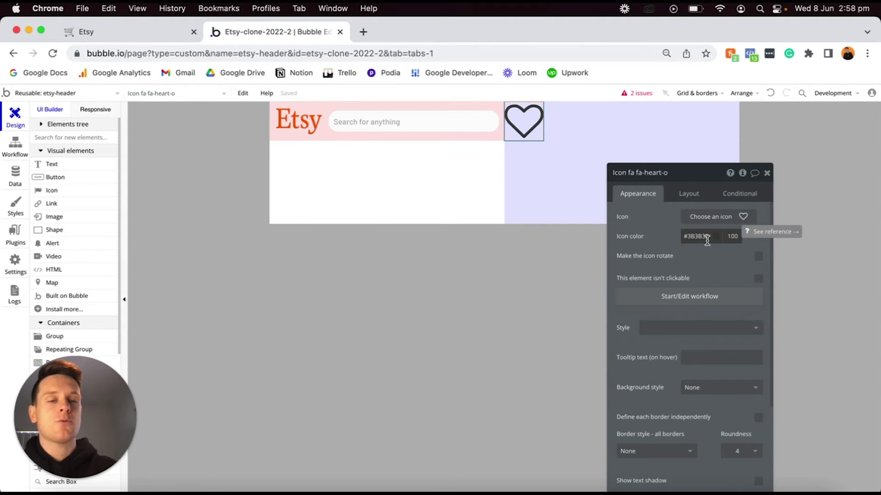
Size the heart icon 35×35 px with 10 px margins, vertically centred.
{"action": "left_click", "coordinate": [693, 193]}
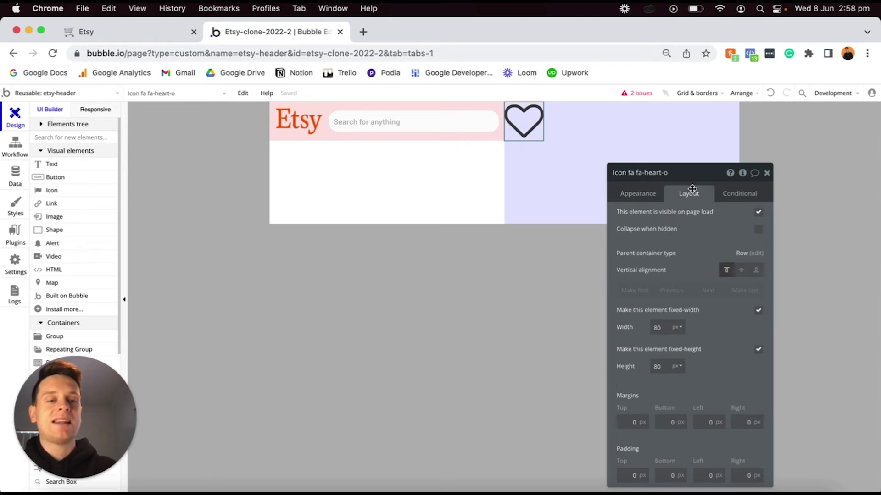
{"action": "type", "text": "2"}
{"action": "left_click", "coordinate": [661, 367]}
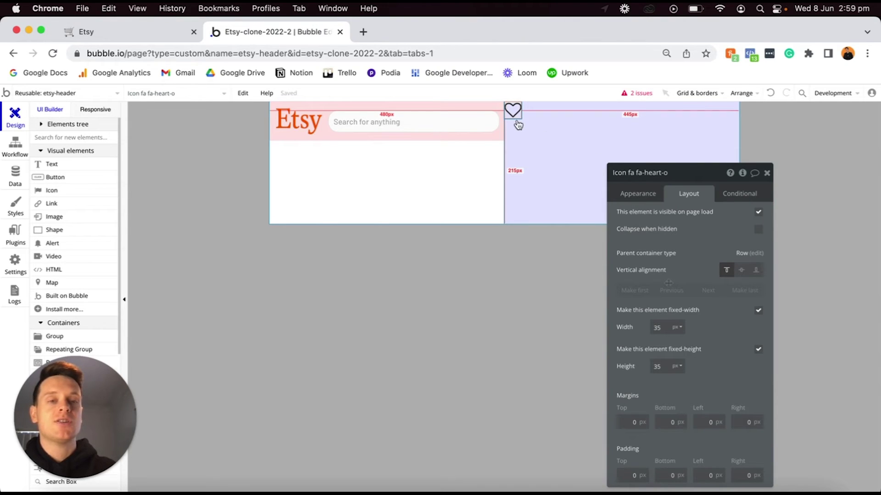
{"action": "type", "text": "1"}
{"action": "left_click", "coordinate": [668, 422]}
{"action": "type", "text": "1"}
{"action": "left_click", "coordinate": [703, 423]}
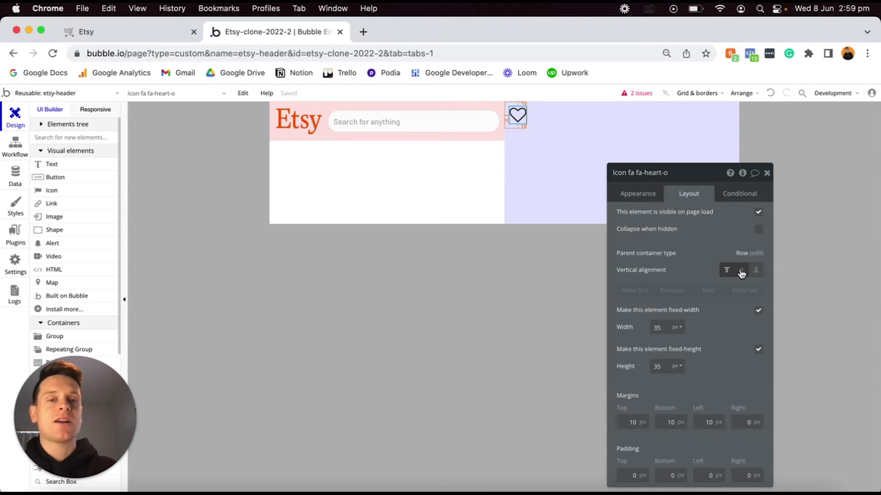
{"action": "left_click", "coordinate": [742, 271]}
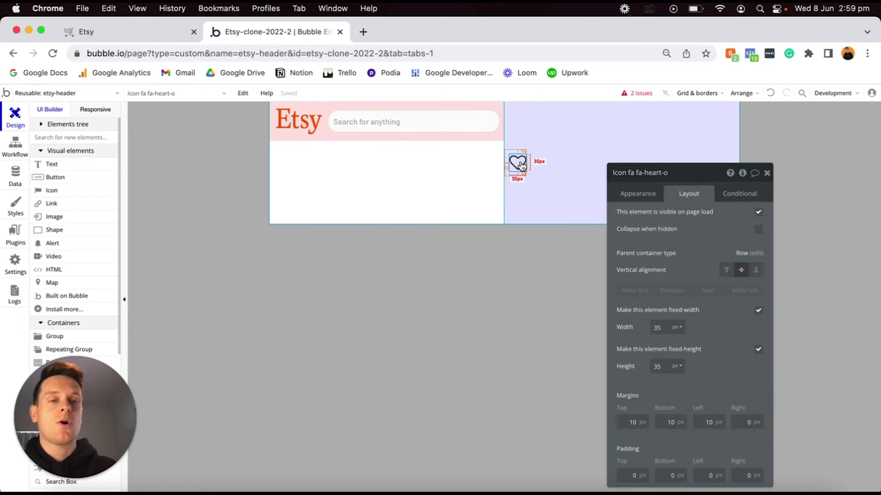
Copy the heart icon and paste a second one beside it.
{"action": "key", "text": "super+c"}
{"action": "key", "text": "super+v"}
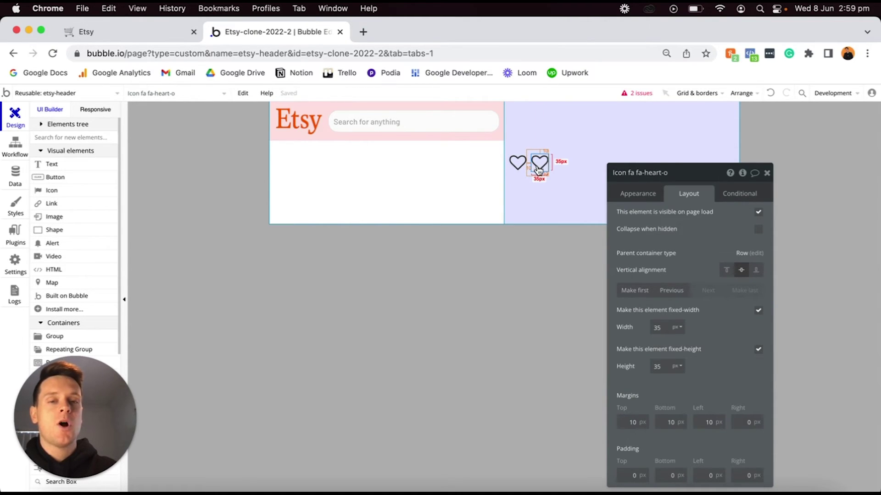
{"action": "left_click", "coordinate": [638, 195]}
Change the second heart icon into a home icon.
{"action": "left_click", "coordinate": [694, 218]}
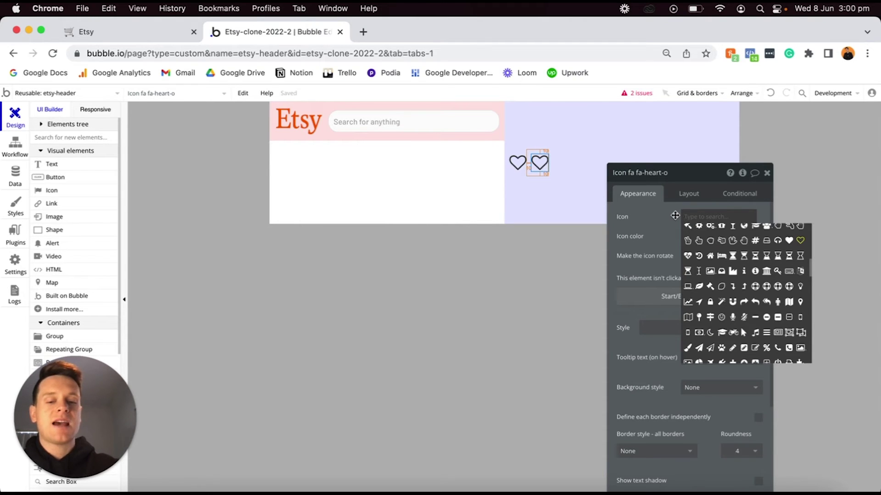
{"action": "type", "text": "home"}
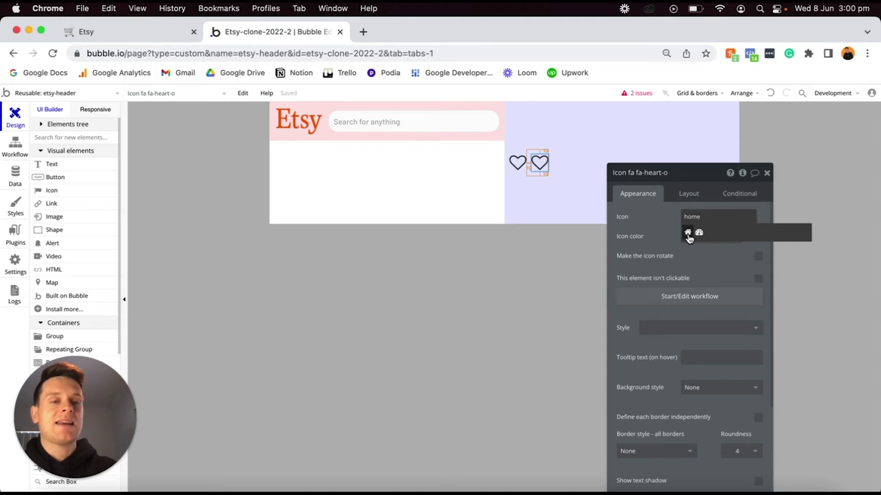
{"action": "left_click", "coordinate": [687, 234]}
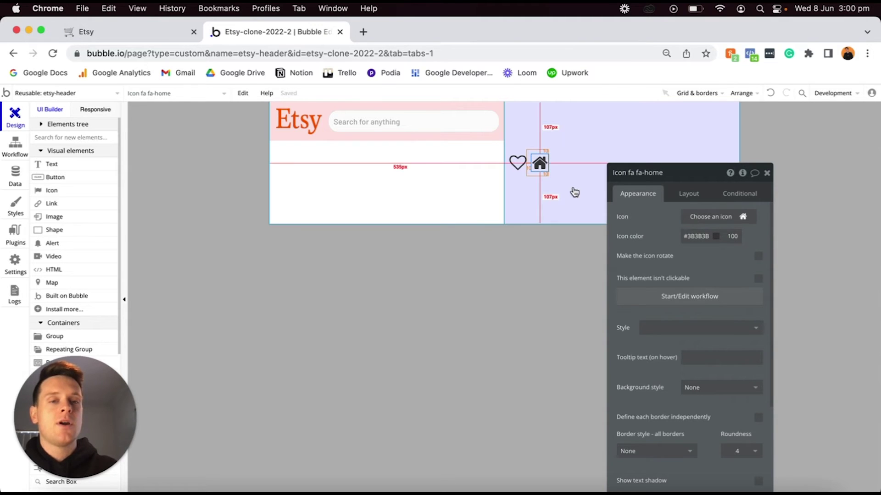
Paste a copy of the home icon and change it to the shopping-basket icon.
{"action": "key", "text": "super+v"}
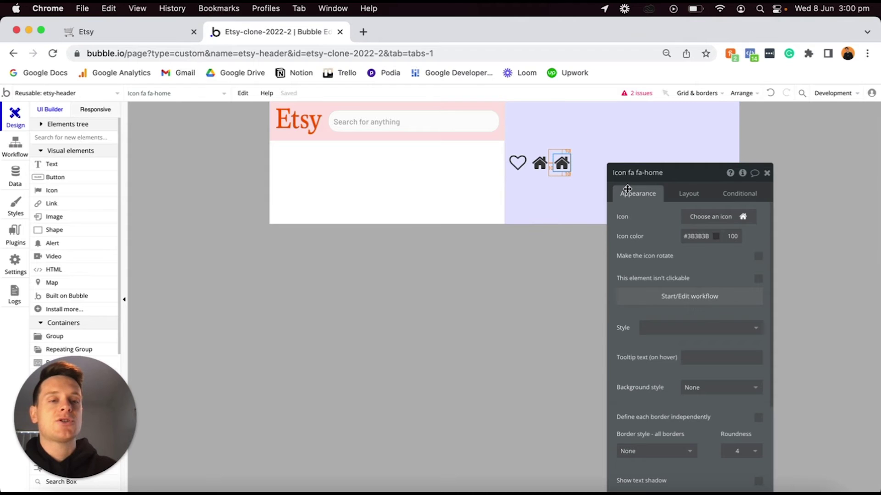
{"action": "left_click", "coordinate": [704, 220]}
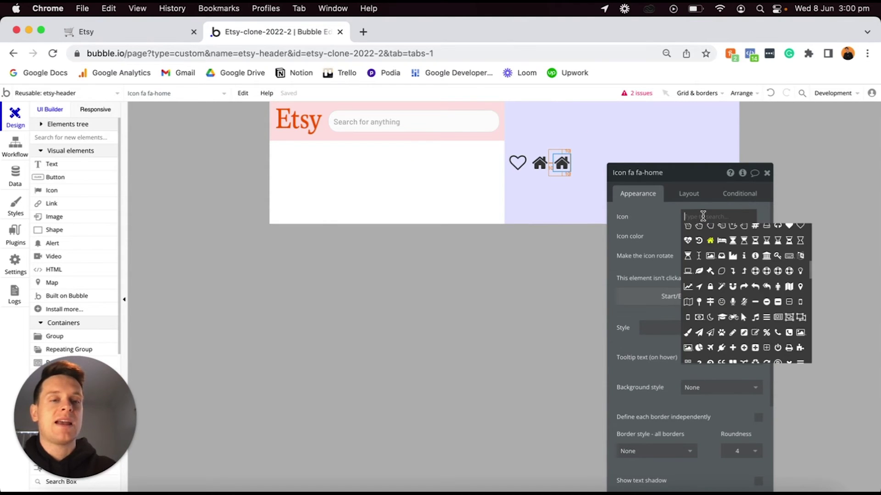
{"action": "type", "text": "bas"}
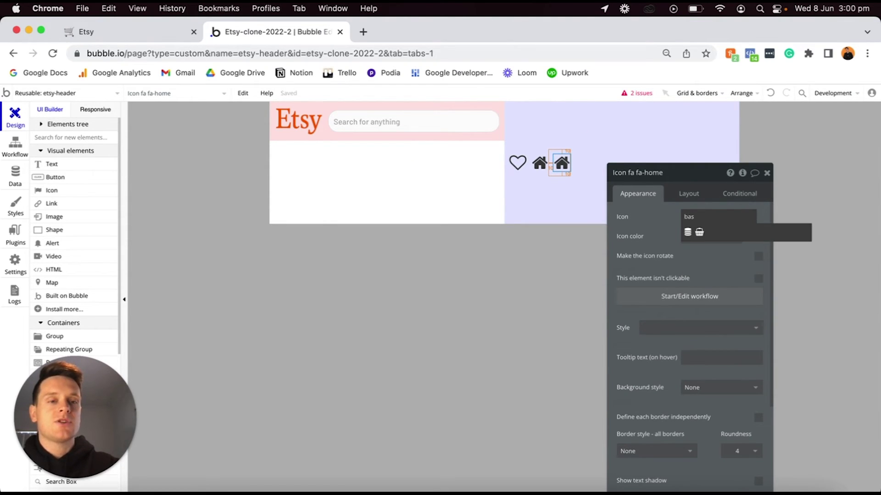
{"action": "left_click", "coordinate": [699, 233]}
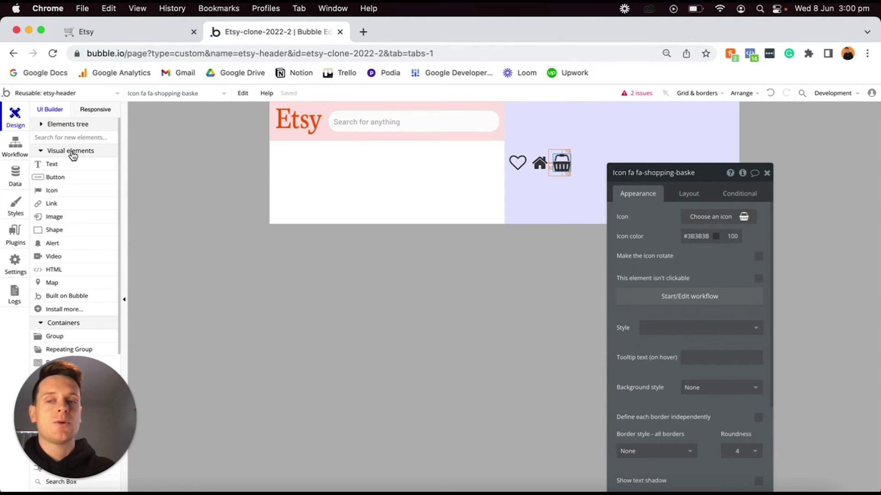
{"action": "left_click", "coordinate": [55, 216]}
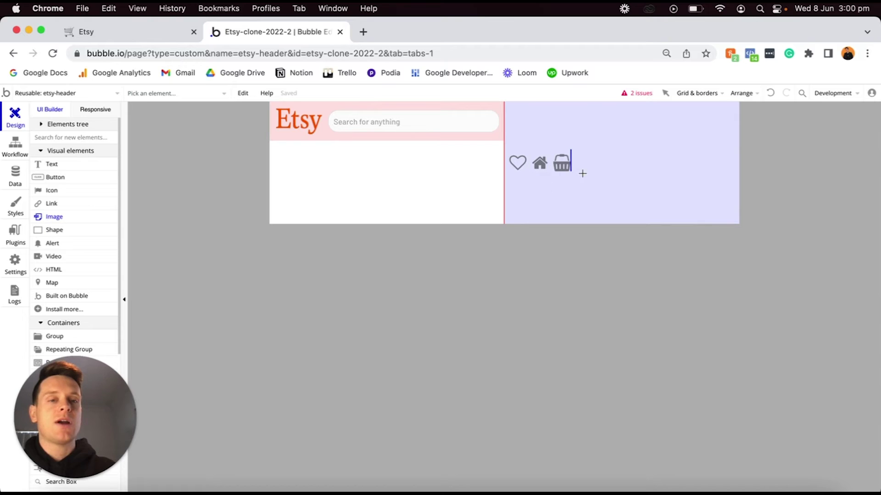
Add an image in the icon group showing Current User's Profile-photo, processed with Imgix.
{"action": "left_click", "coordinate": [596, 166]}
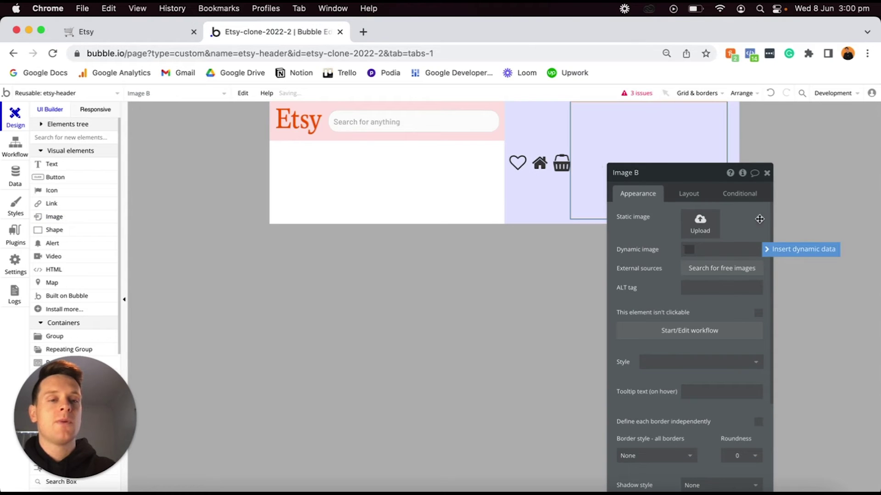
{"action": "left_click", "coordinate": [772, 250]}
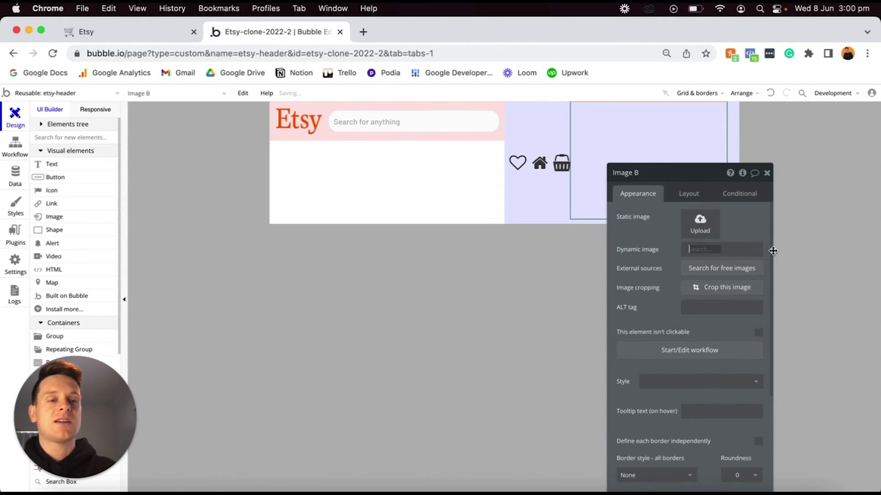
{"action": "left_click", "coordinate": [720, 293]}
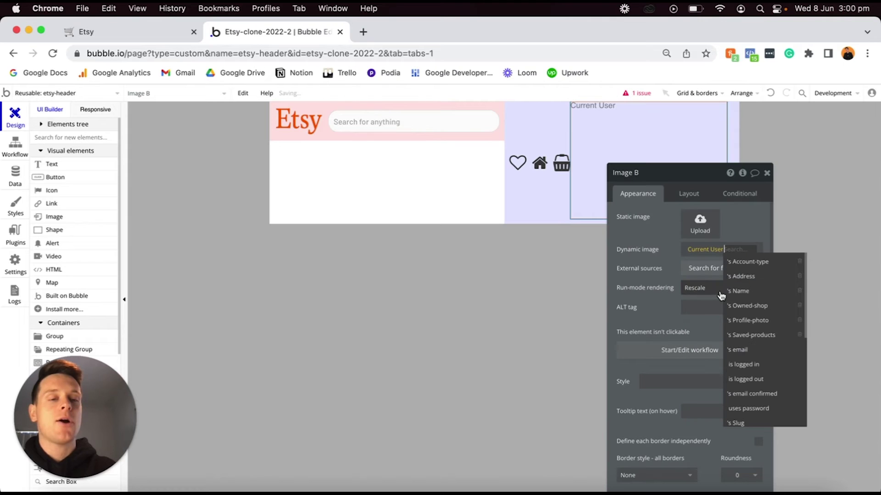
{"action": "left_click", "coordinate": [746, 320]}
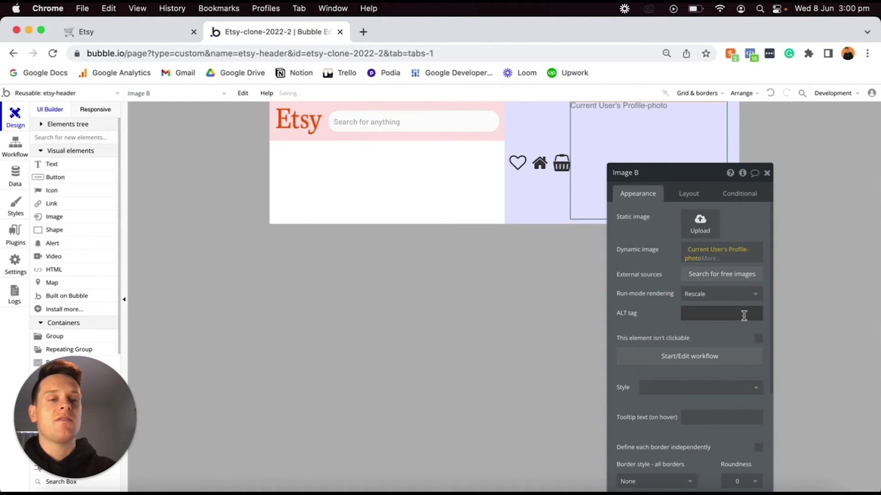
{"action": "left_click", "coordinate": [710, 260]}
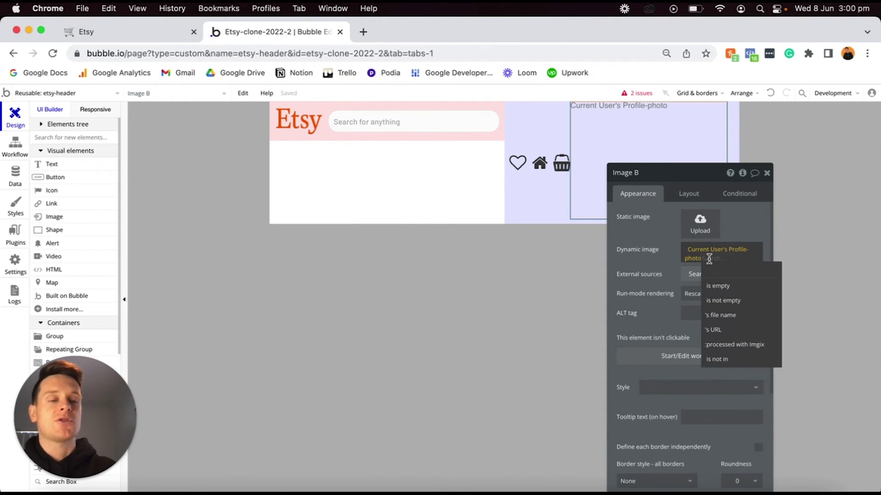
{"action": "left_click", "coordinate": [739, 344]}
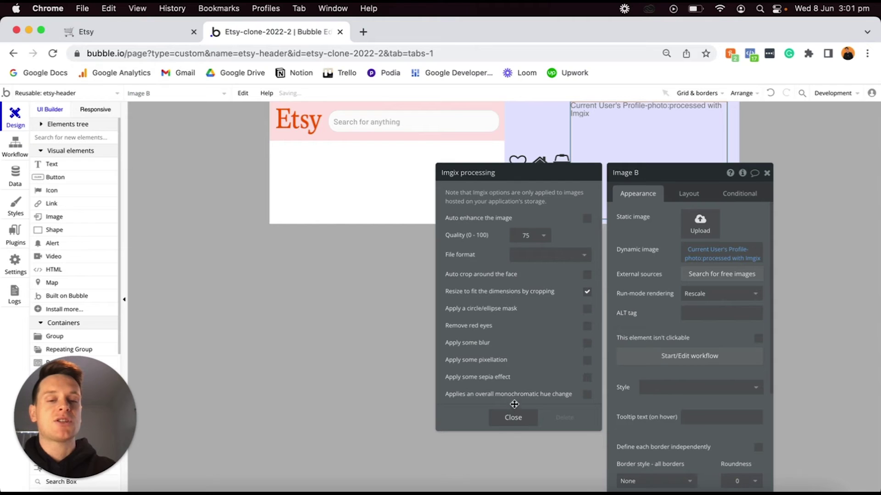
{"action": "left_click", "coordinate": [514, 418]}
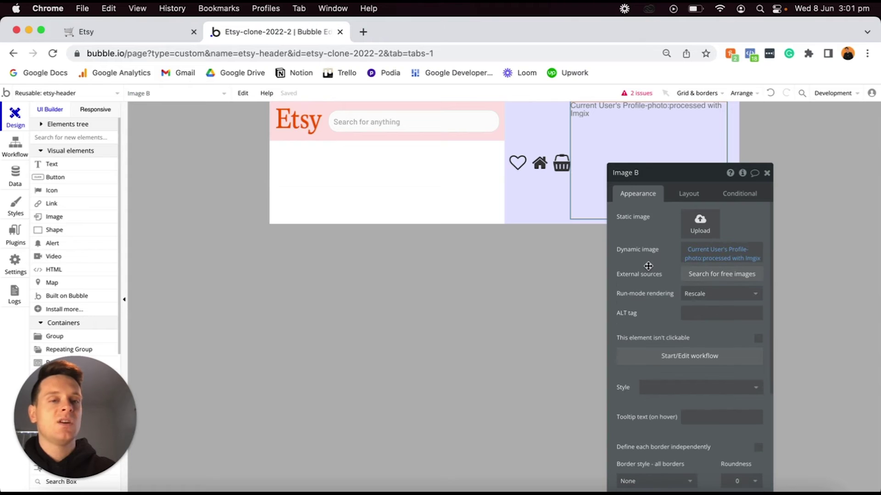
Give the profile image a solid border and corner roundness 100.
{"action": "scroll", "coordinate": [660, 268], "scroll_direction": "down", "scroll_amount": 5}
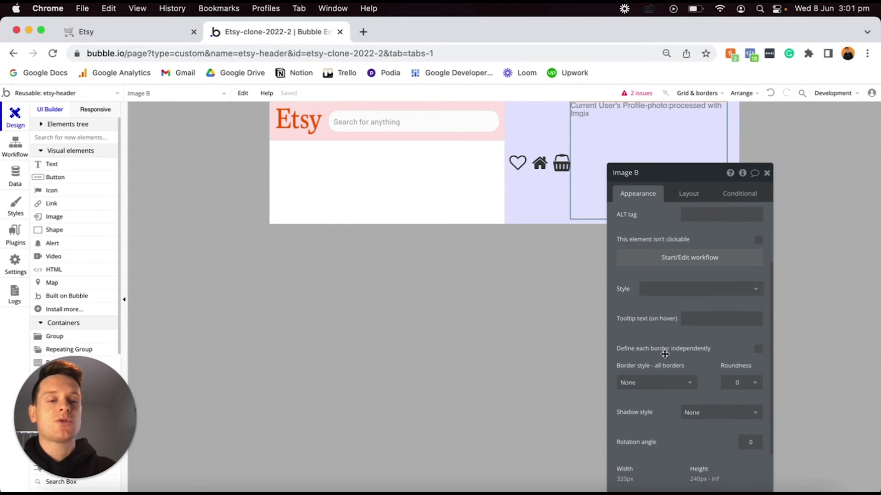
{"action": "left_click", "coordinate": [661, 383]}
{"action": "left_click", "coordinate": [639, 413]}
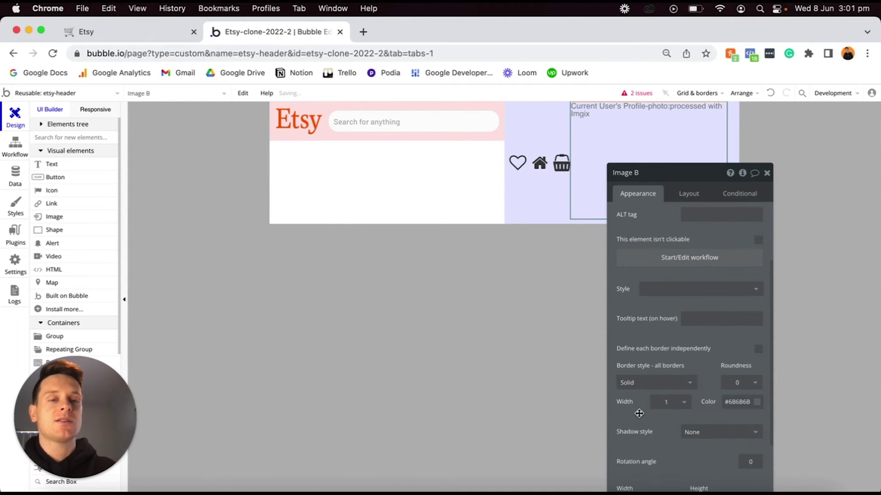
{"action": "left_click_drag", "start_coordinate": [572, 119], "coordinate": [683, 156]}
{"action": "left_click", "coordinate": [743, 383]}
{"action": "type", "text": "100"}
{"action": "key", "text": "Return"}
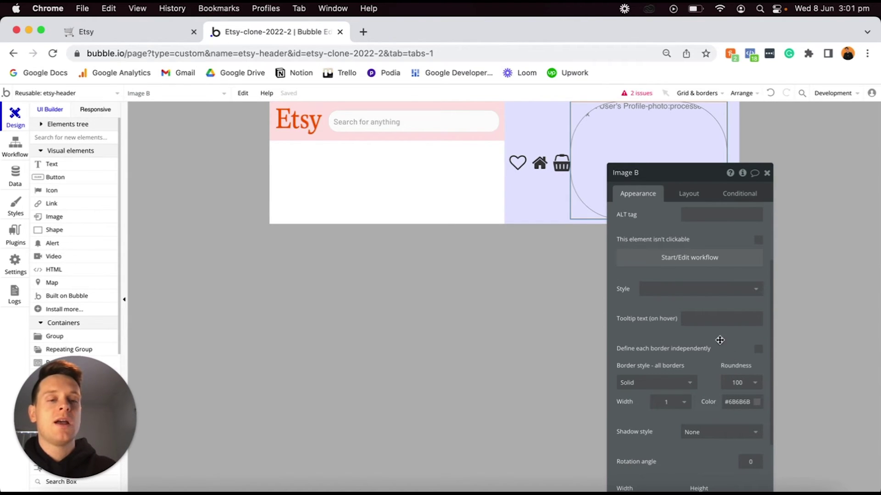
{"action": "left_click", "coordinate": [696, 189]}
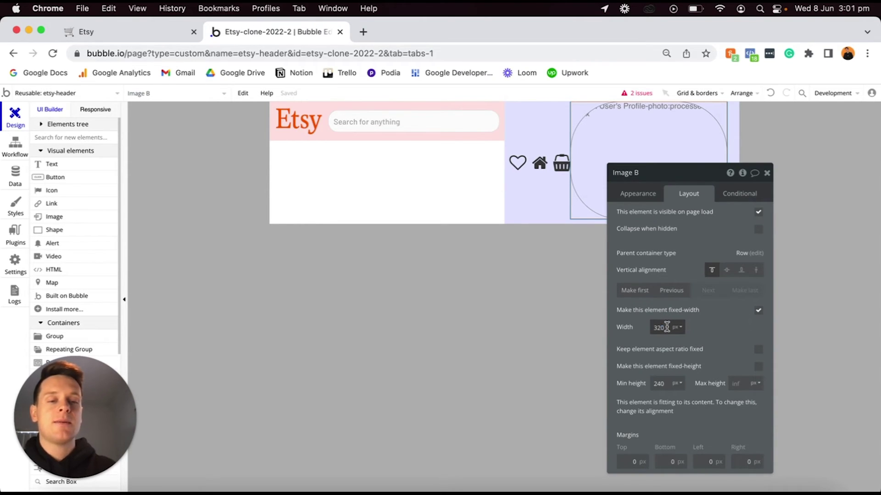
Set the profile image to 35 px wide with fixed aspect ratio, 10 px margins, vertically centred.
{"action": "type", "text": "35"}
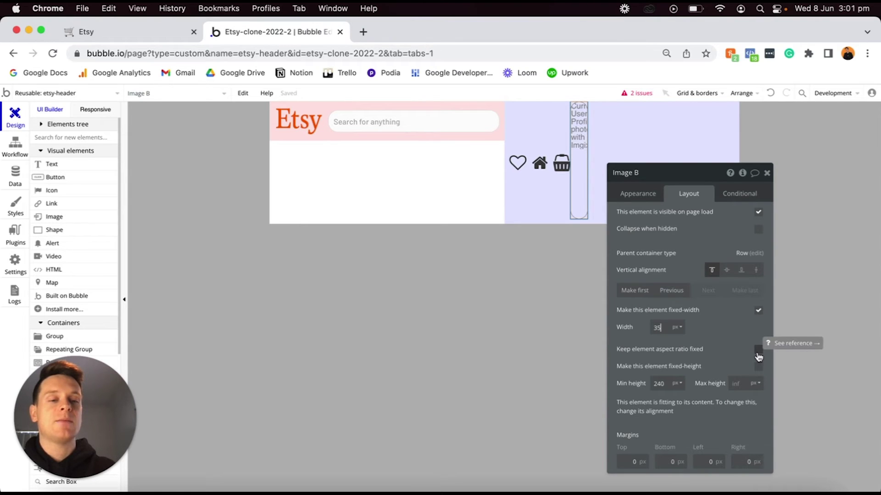
{"action": "left_click", "coordinate": [758, 355]}
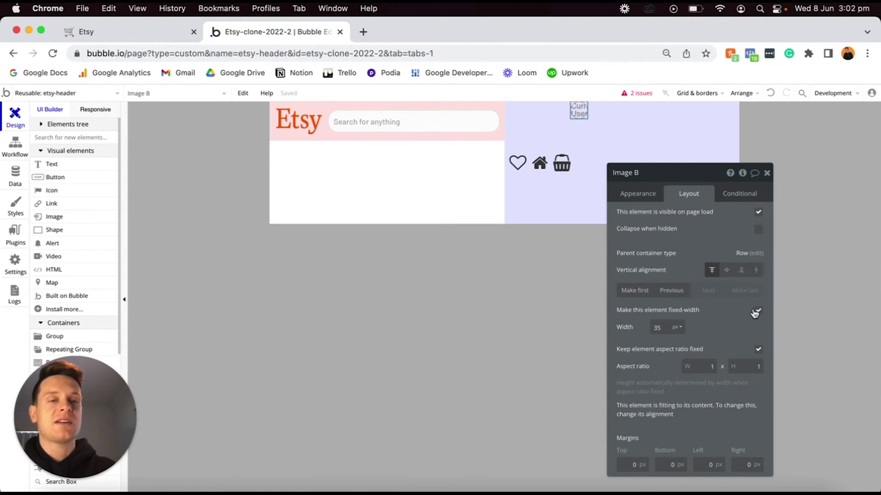
{"action": "left_click", "coordinate": [622, 464]}
{"action": "type", "text": "1"}
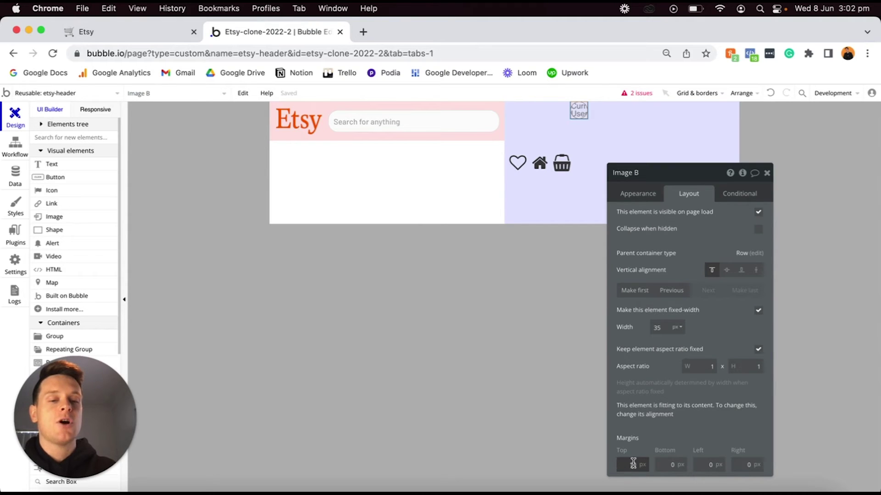
{"action": "left_click", "coordinate": [665, 460]}
{"action": "type", "text": "1"}
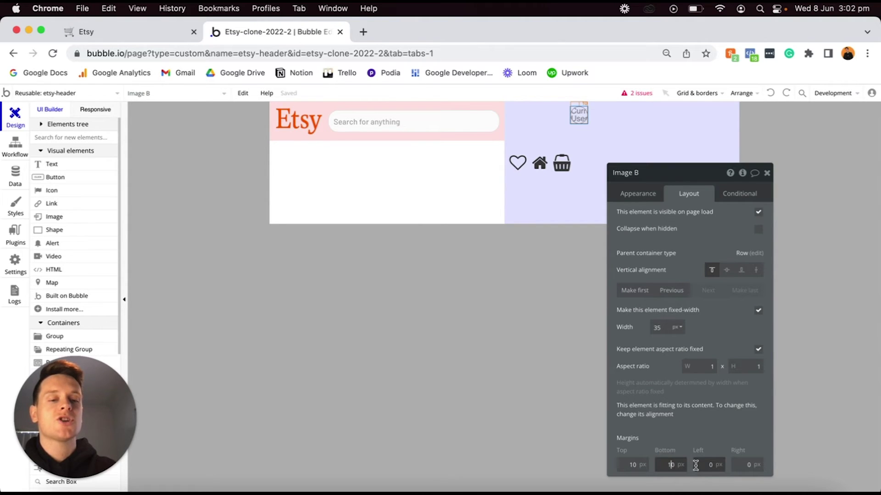
{"action": "left_click", "coordinate": [701, 465]}
{"action": "type", "text": "1"}
{"action": "left_click", "coordinate": [733, 465]}
{"action": "type", "text": "1"}
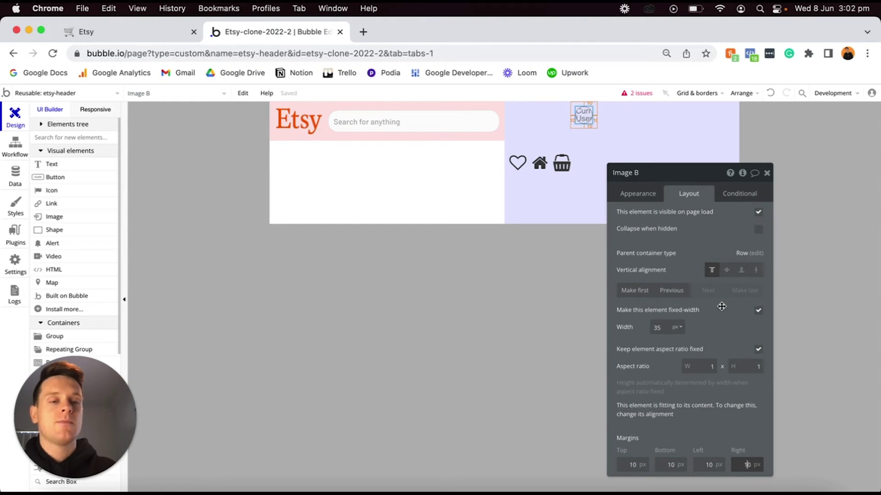
{"action": "left_click", "coordinate": [727, 271]}
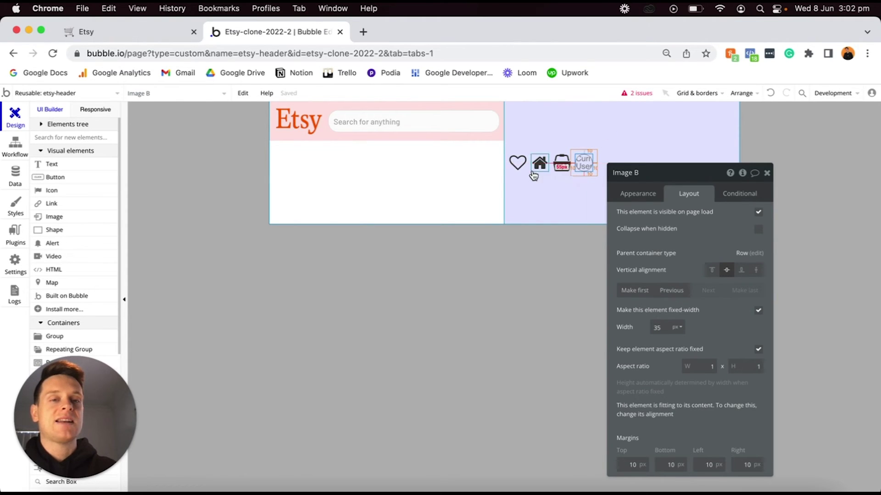
Change the lavender icon group's minimum height from 250 to 0.
{"action": "left_click", "coordinate": [624, 127]}
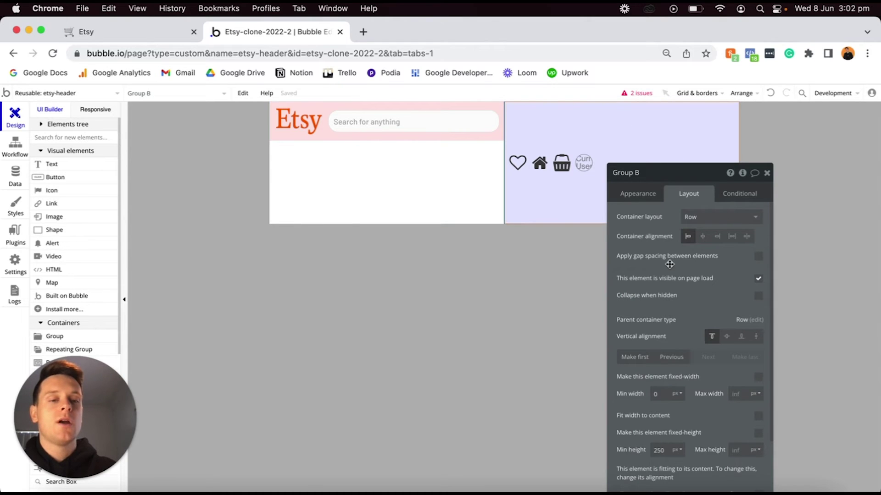
{"action": "scroll", "coordinate": [669, 260], "scroll_direction": "down", "scroll_amount": 2}
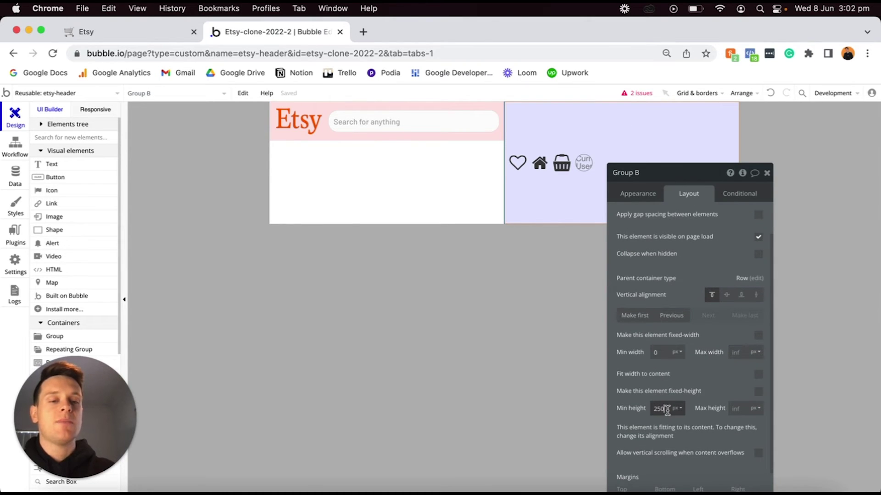
{"action": "type", "text": "0"}
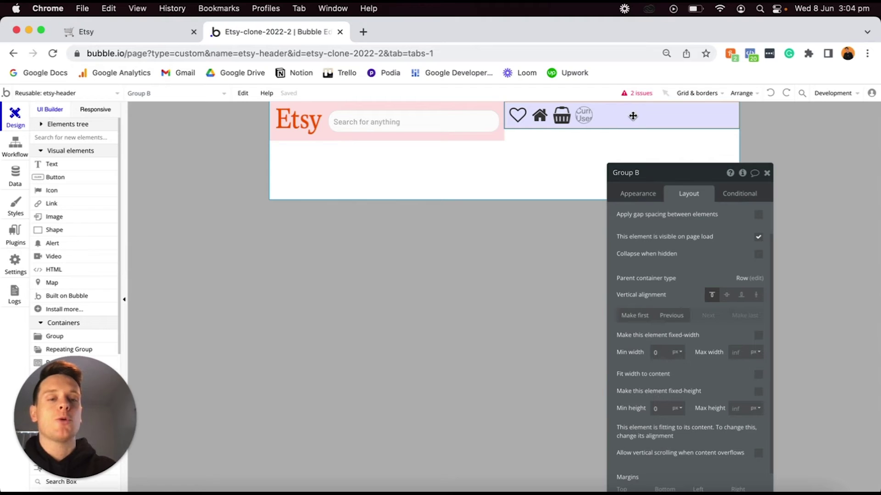
Cap Group B's maximum width at 210 px.
{"action": "left_click", "coordinate": [738, 352]}
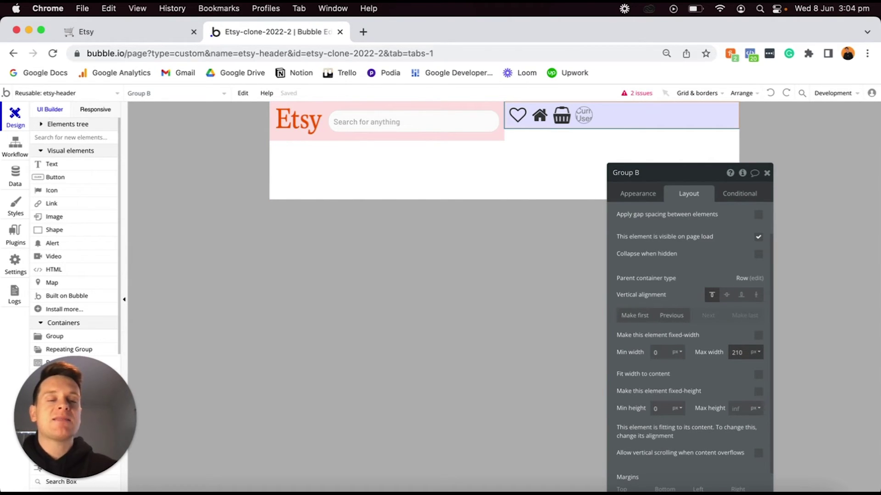
{"action": "key", "text": "Return"}
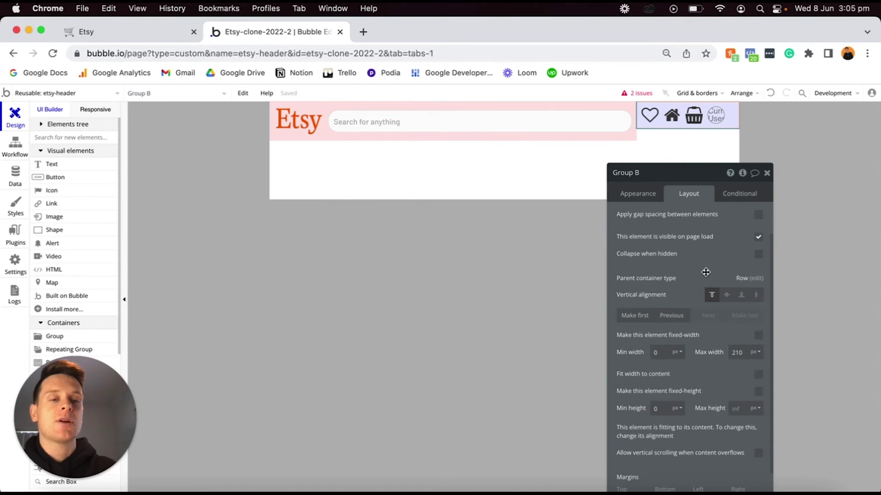
Centre the icon group and the Etsy logo group vertically in the header.
{"action": "left_click", "coordinate": [727, 297]}
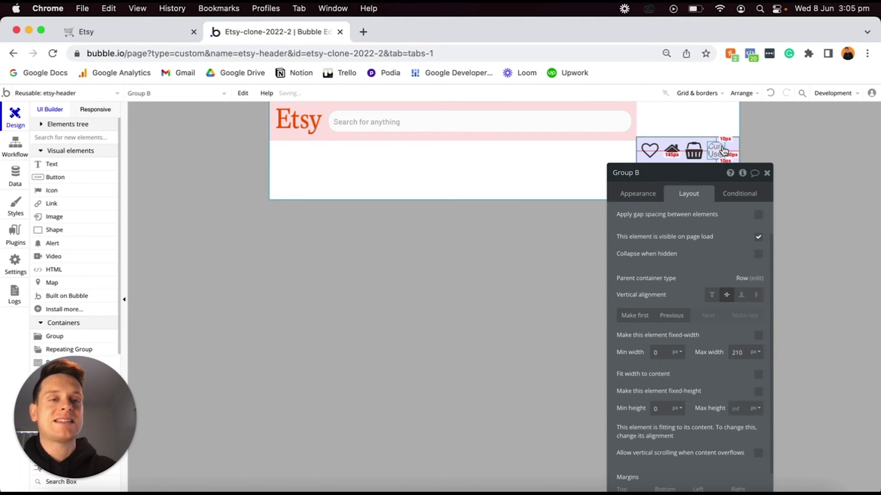
{"action": "left_click", "coordinate": [631, 106]}
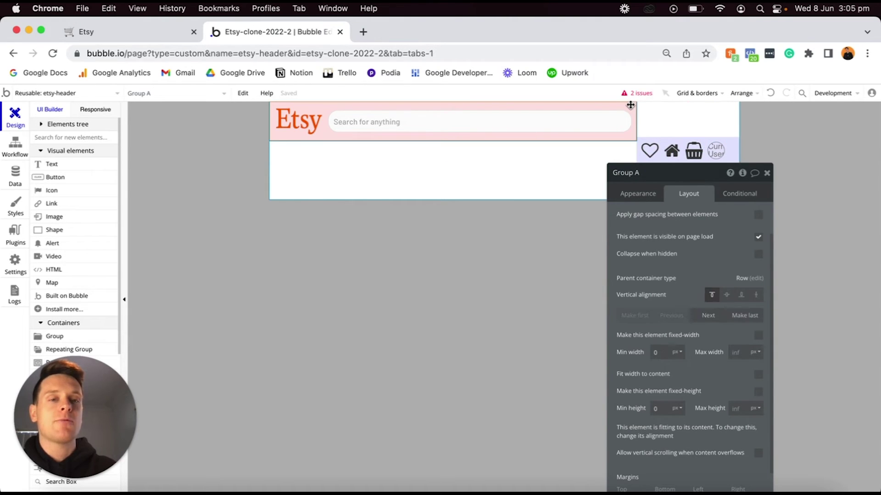
{"action": "left_click", "coordinate": [726, 295]}
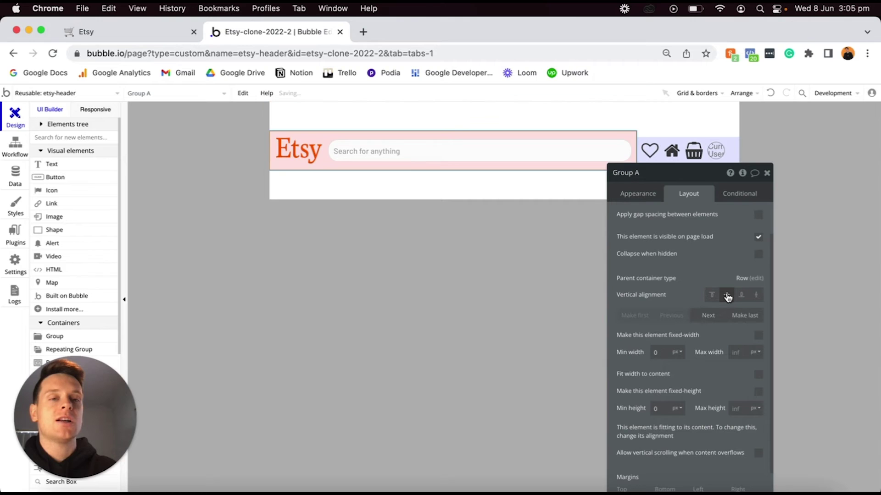
{"action": "left_click_drag", "start_coordinate": [696, 178], "coordinate": [710, 217]}
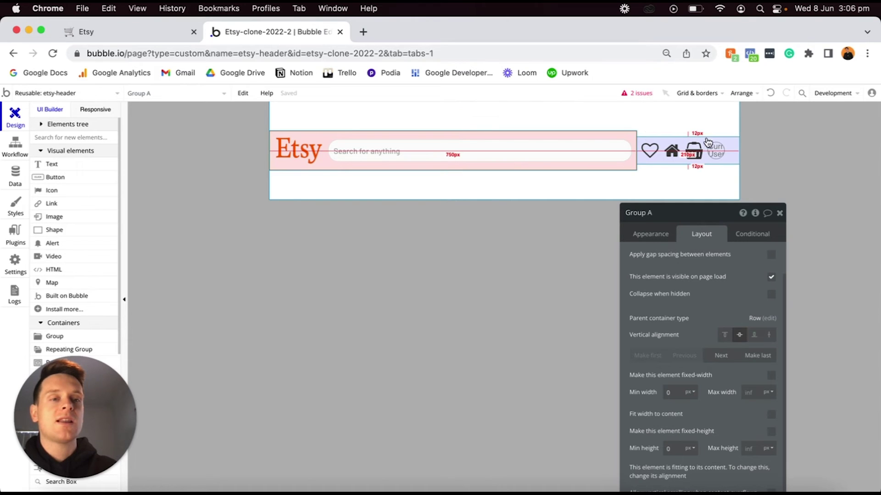
Right-align the heart, home, basket and profile icons inside Group B.
{"action": "left_click", "coordinate": [732, 143]}
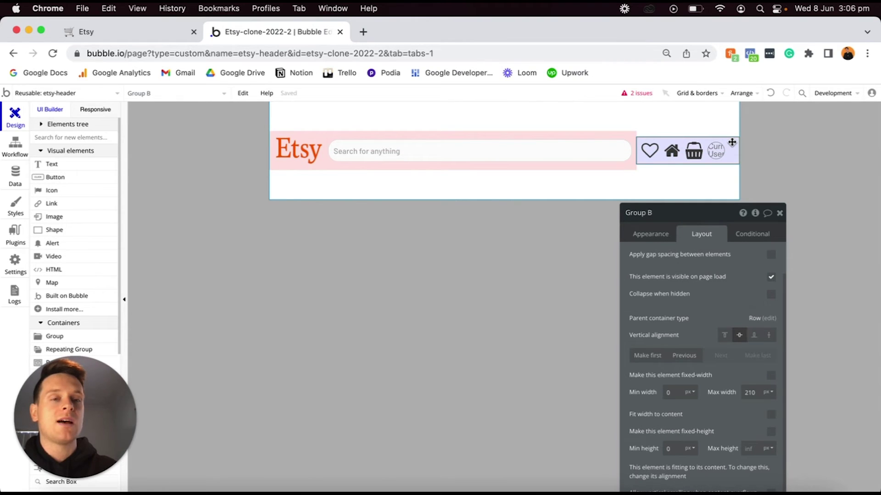
{"action": "scroll", "coordinate": [735, 284], "scroll_direction": "up", "scroll_amount": 3}
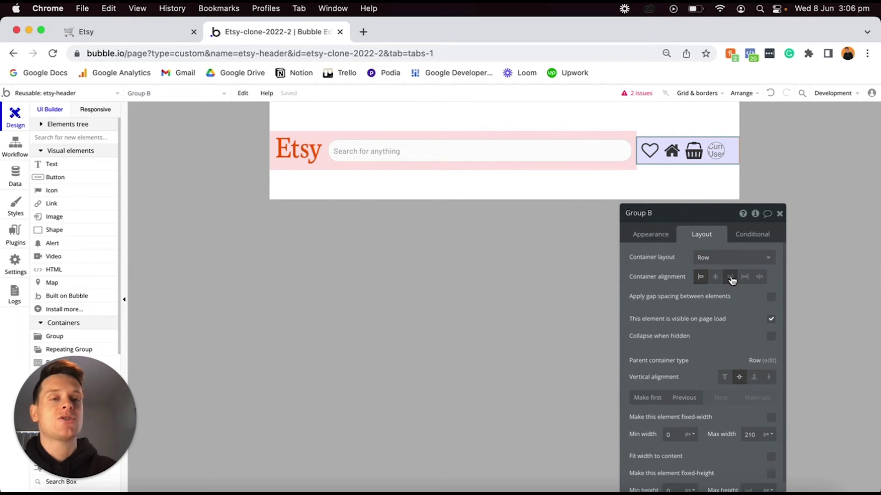
{"action": "left_click", "coordinate": [730, 277]}
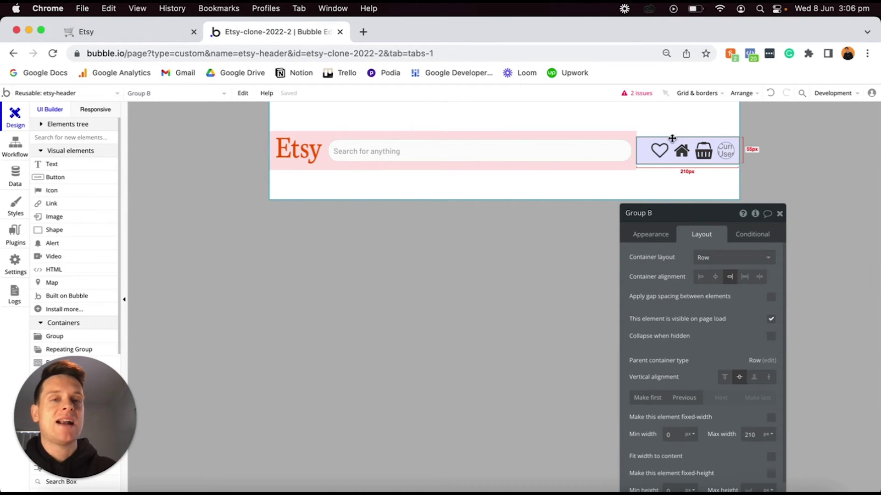
{"action": "left_click", "coordinate": [673, 184]}
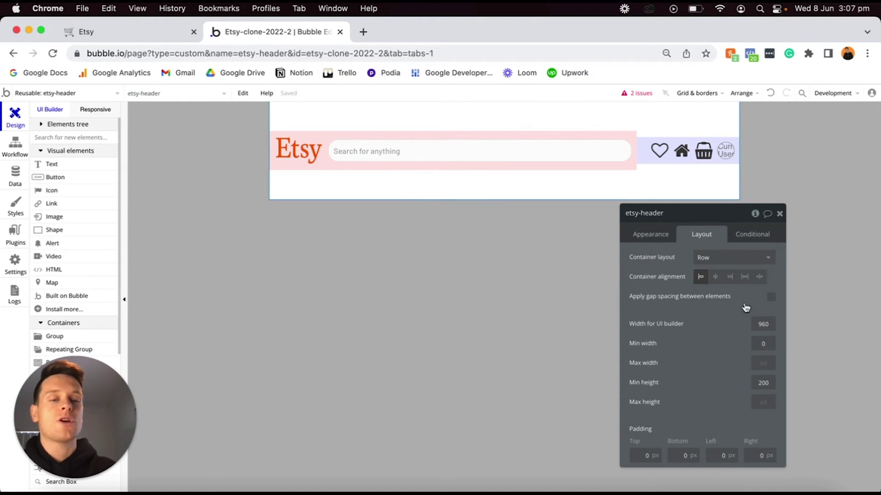
Change the etsy-header's minimum height from 200 to 0.
{"action": "left_click", "coordinate": [758, 380]}
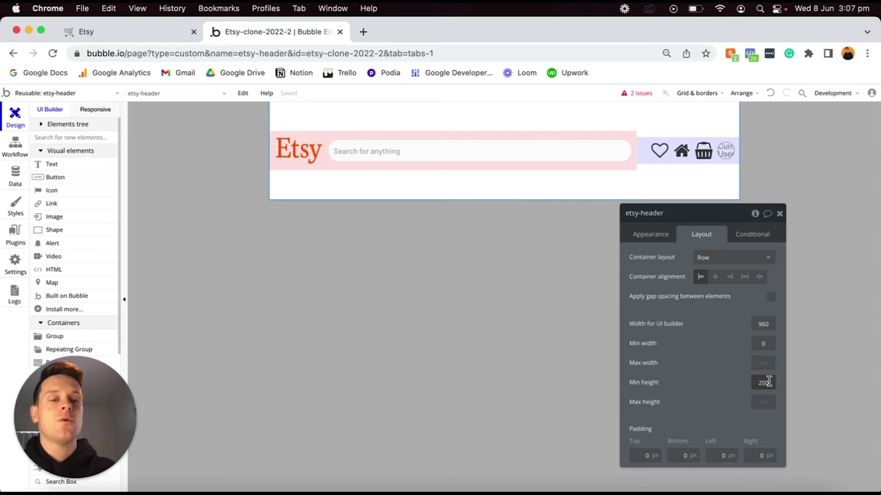
{"action": "type", "text": "0"}
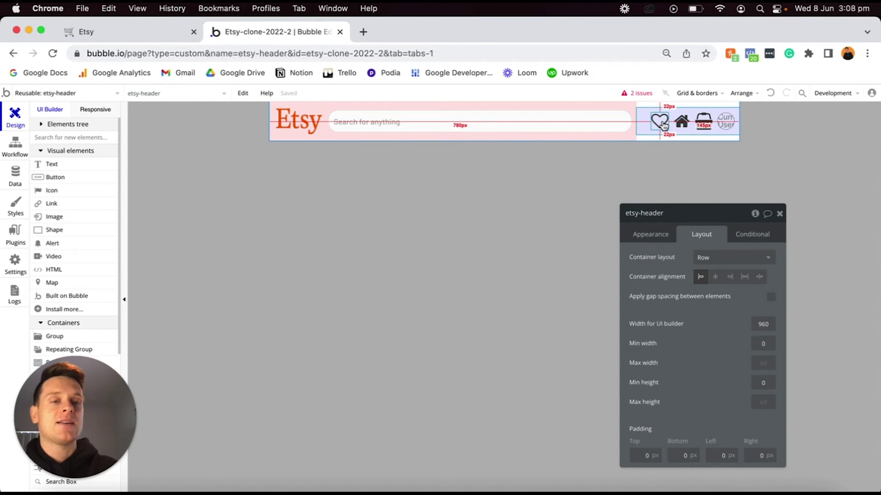
Give the heart icon a click workflow with a Go to page action.
{"action": "left_click", "coordinate": [663, 125]}
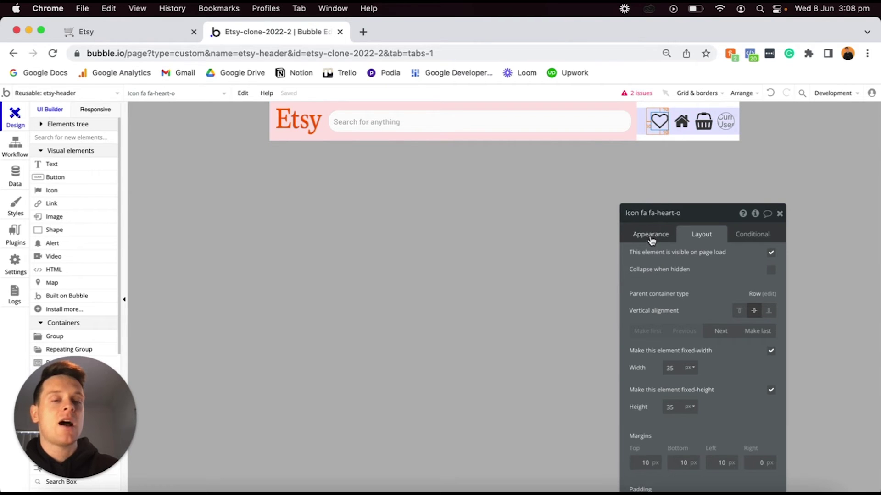
{"action": "left_click", "coordinate": [651, 234]}
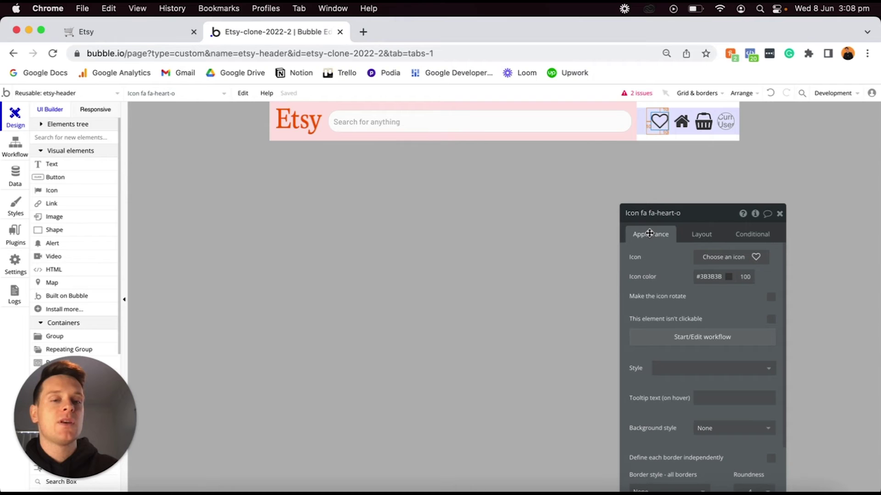
{"action": "left_click", "coordinate": [672, 338]}
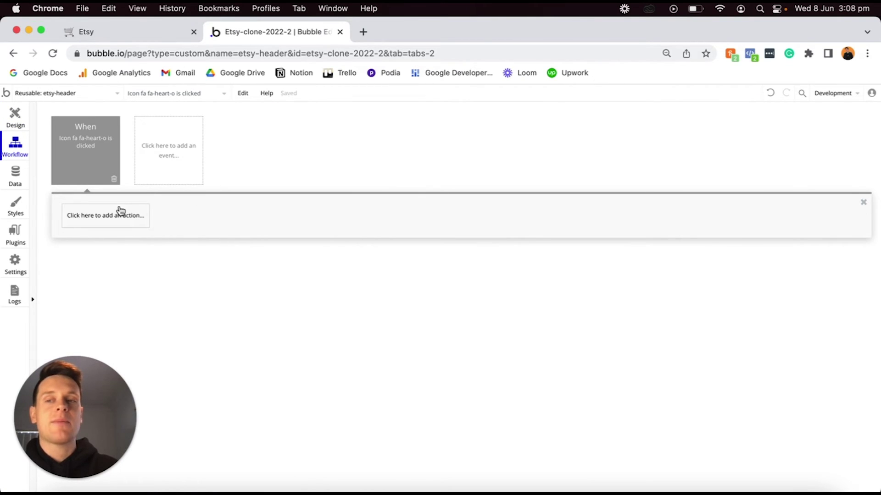
{"action": "left_click", "coordinate": [112, 216]}
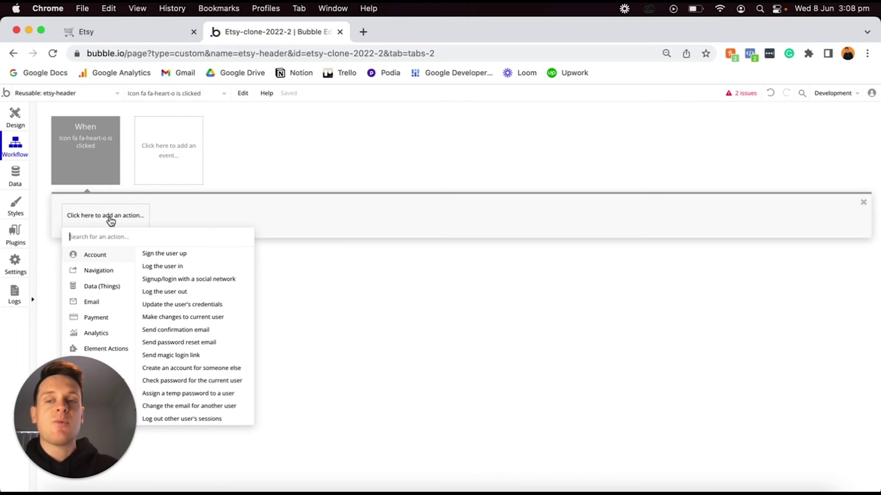
{"action": "mouse_move", "coordinate": [100, 274]}
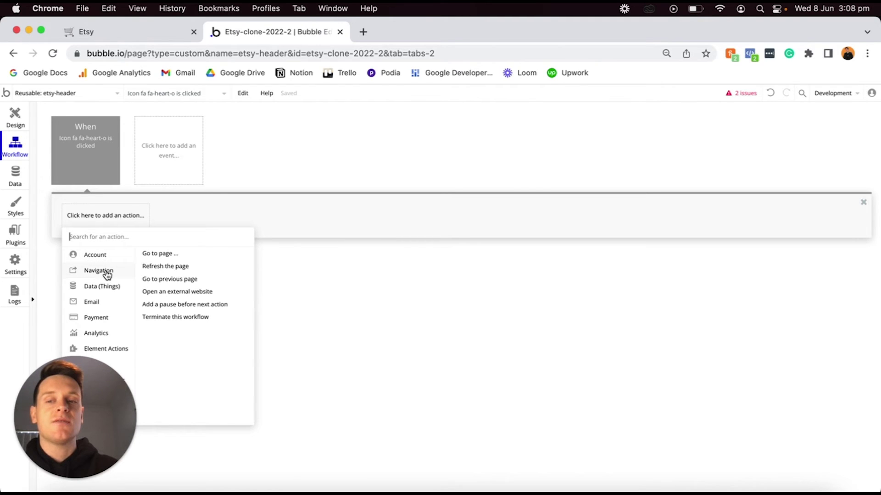
{"action": "left_click", "coordinate": [165, 255]}
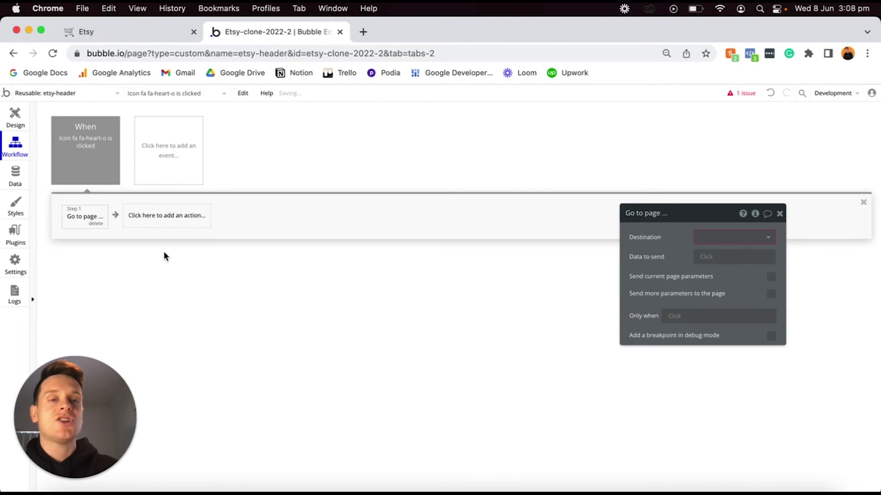
Create a new 'bookmarks' page and set it as the Go to page destination.
{"action": "left_click", "coordinate": [727, 237]}
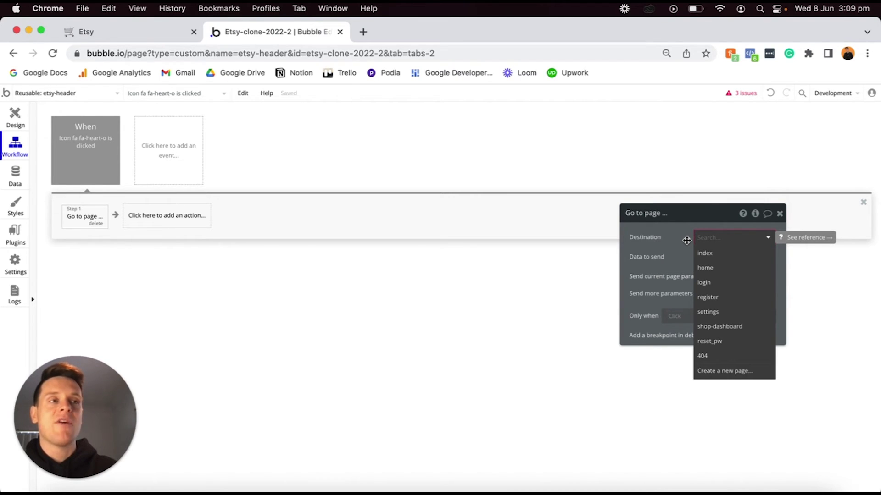
{"action": "left_click", "coordinate": [718, 372]}
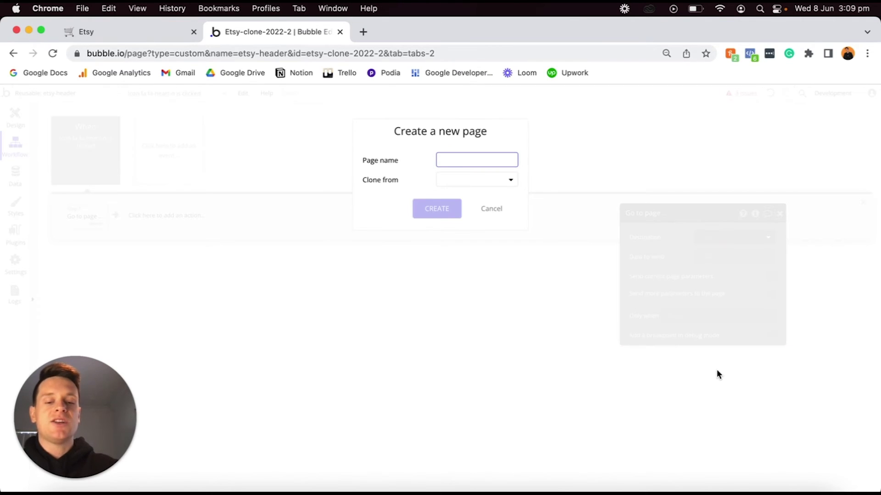
{"action": "type", "text": "bookmarks"}
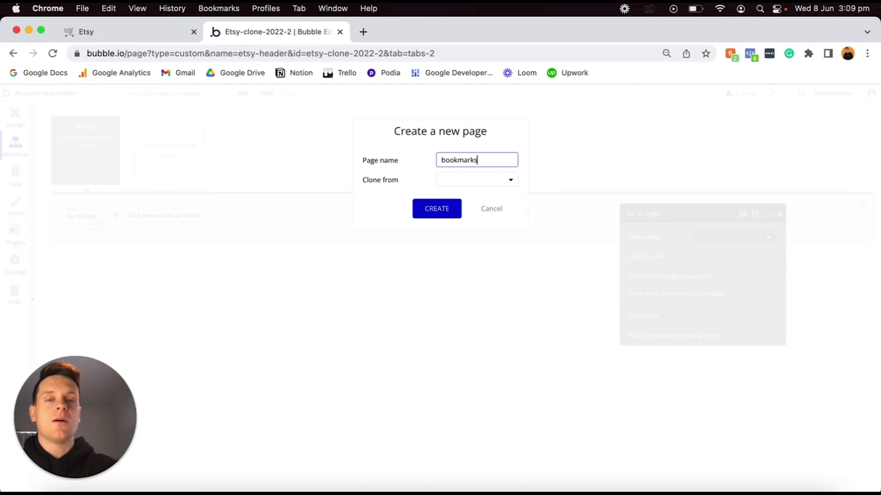
{"action": "left_click", "coordinate": [428, 207]}
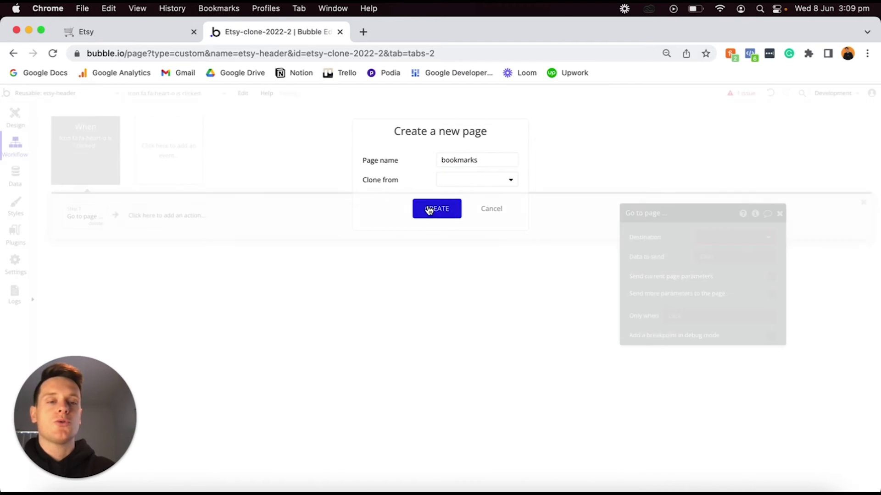
{"action": "left_click", "coordinate": [725, 238]}
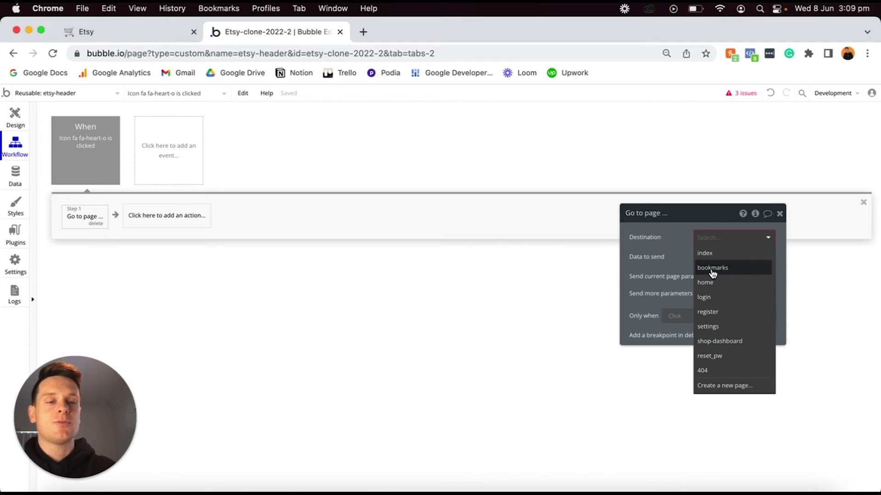
{"action": "left_click", "coordinate": [712, 268]}
Add a home icon click workflow that goes to the shop-dashboard page.
{"action": "left_click", "coordinate": [18, 116]}
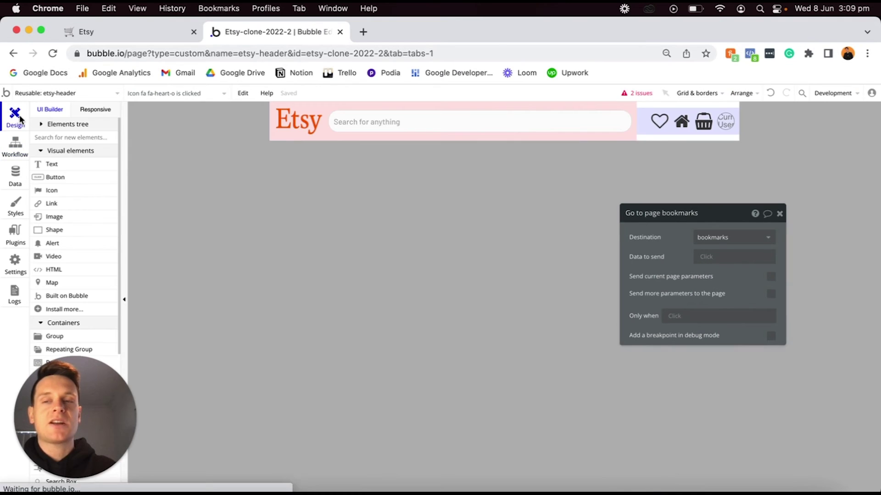
{"action": "left_click", "coordinate": [682, 123]}
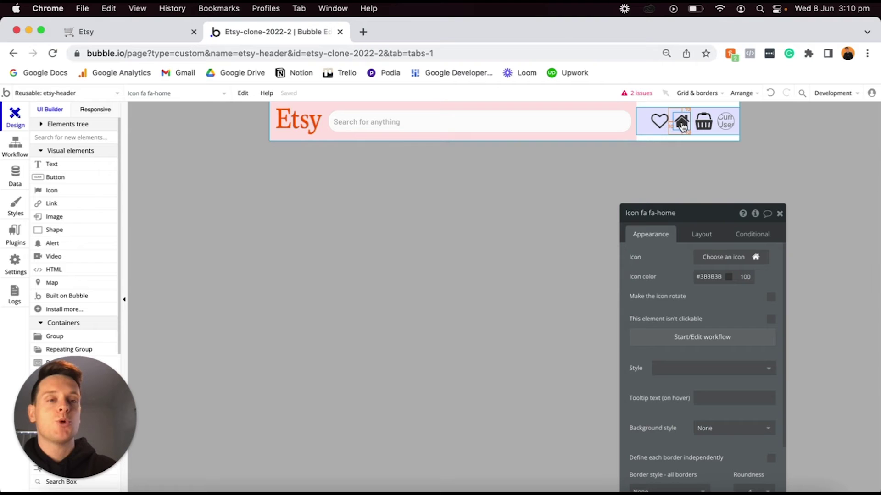
{"action": "left_click", "coordinate": [646, 339]}
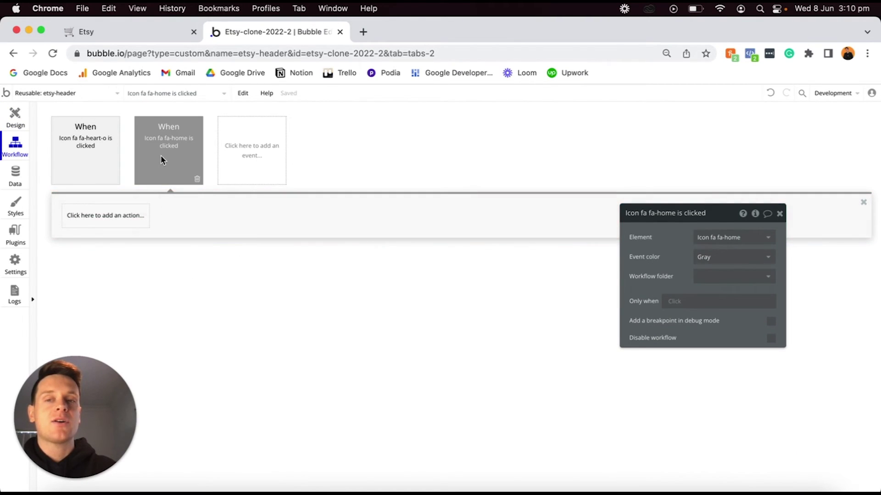
{"action": "left_click", "coordinate": [106, 220]}
{"action": "mouse_move", "coordinate": [91, 275]}
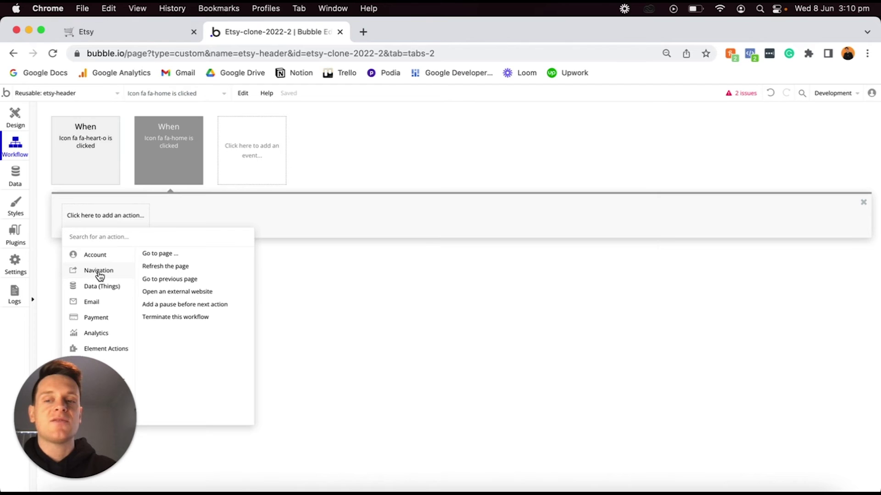
{"action": "left_click", "coordinate": [158, 253]}
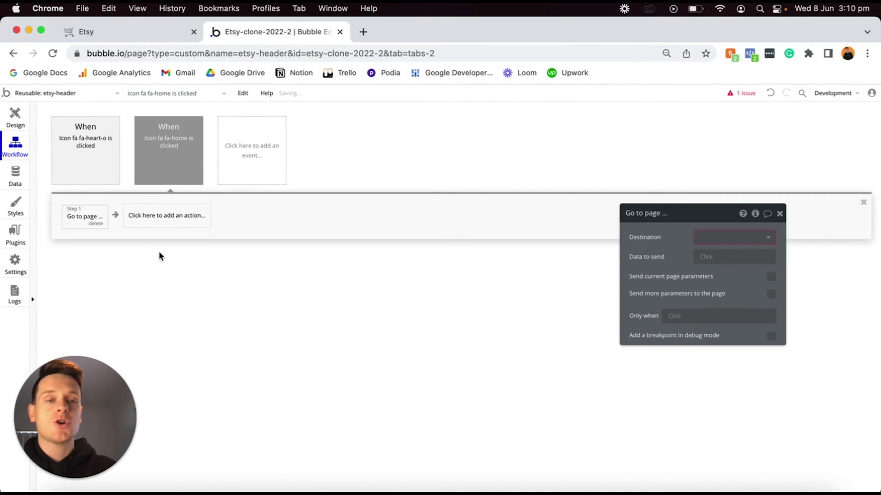
{"action": "left_click", "coordinate": [720, 237]}
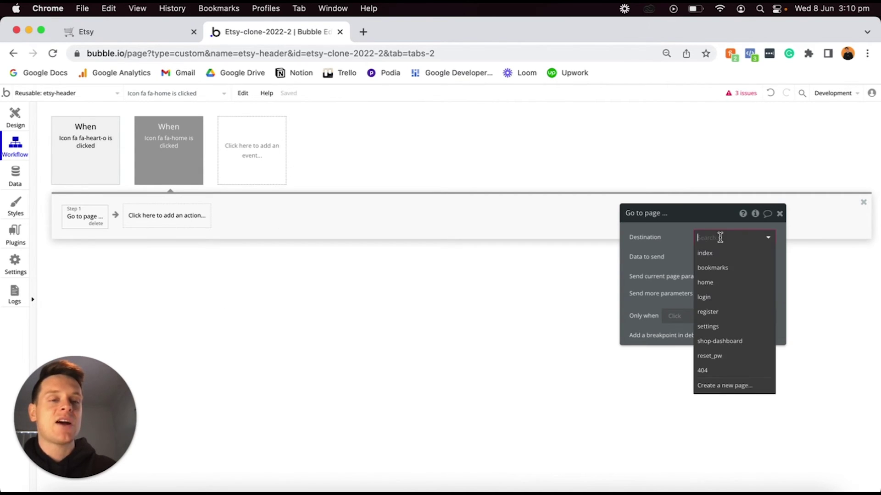
{"action": "left_click", "coordinate": [718, 340]}
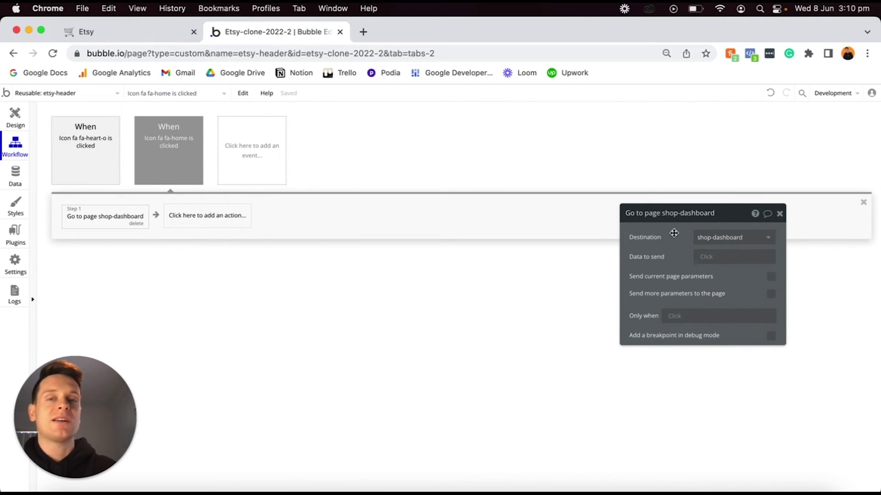
{"action": "left_click", "coordinate": [17, 116]}
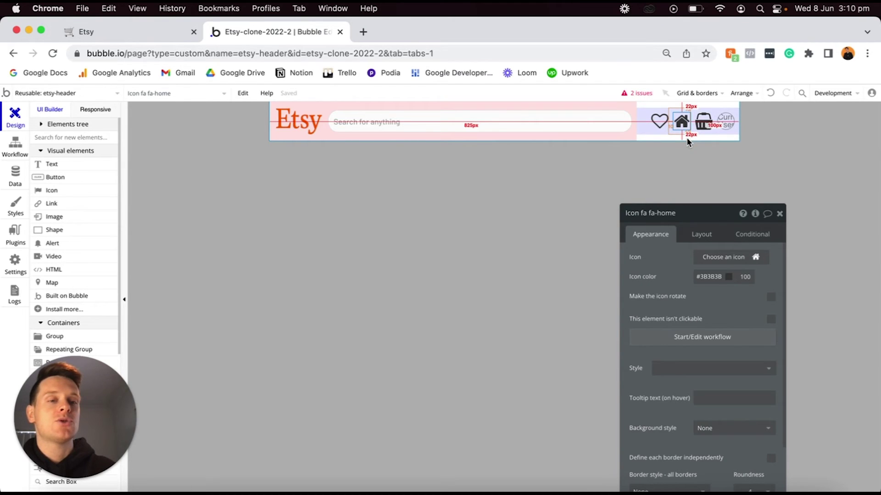
Show the home icon only when Current User's Account-type is Buyer, collapsing when hidden.
{"action": "left_click", "coordinate": [747, 234]}
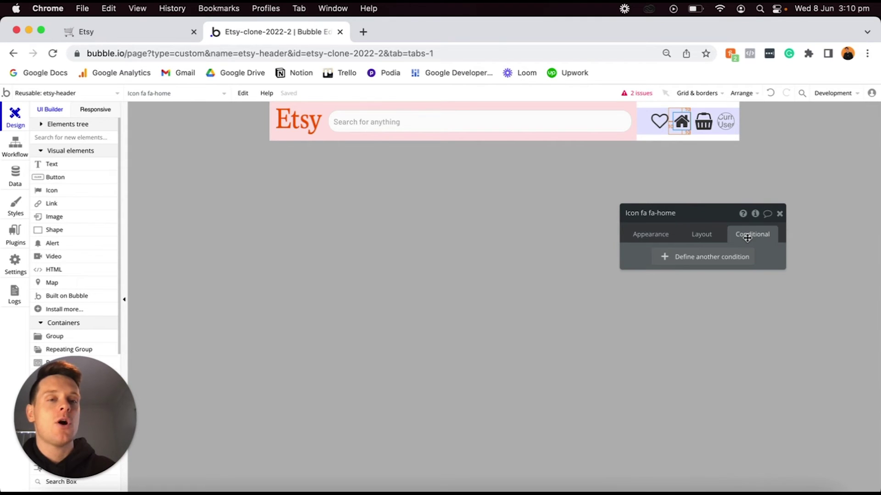
{"action": "left_click", "coordinate": [675, 258]}
{"action": "left_click", "coordinate": [674, 261]}
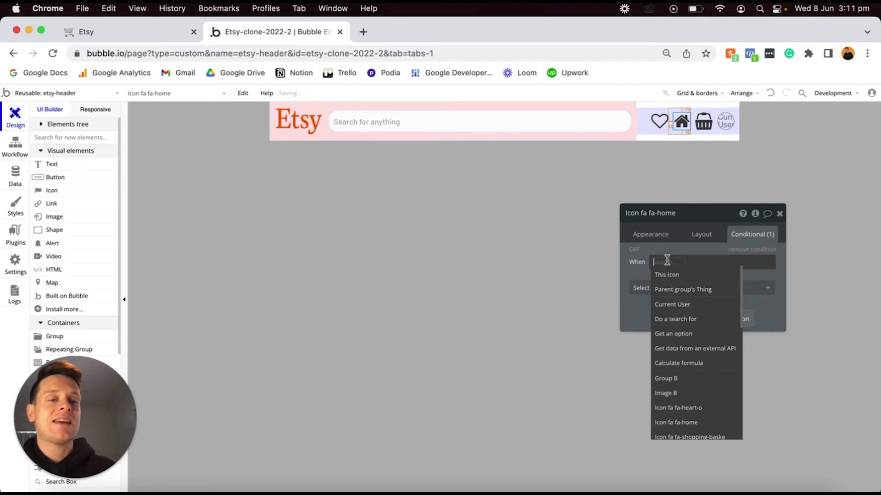
{"action": "left_click", "coordinate": [673, 304]}
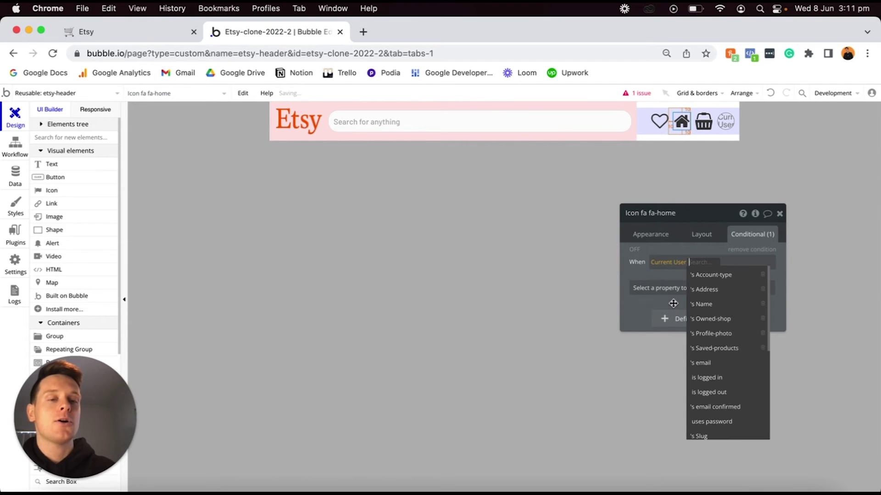
{"action": "left_click", "coordinate": [700, 275]}
{"action": "left_click", "coordinate": [742, 292]}
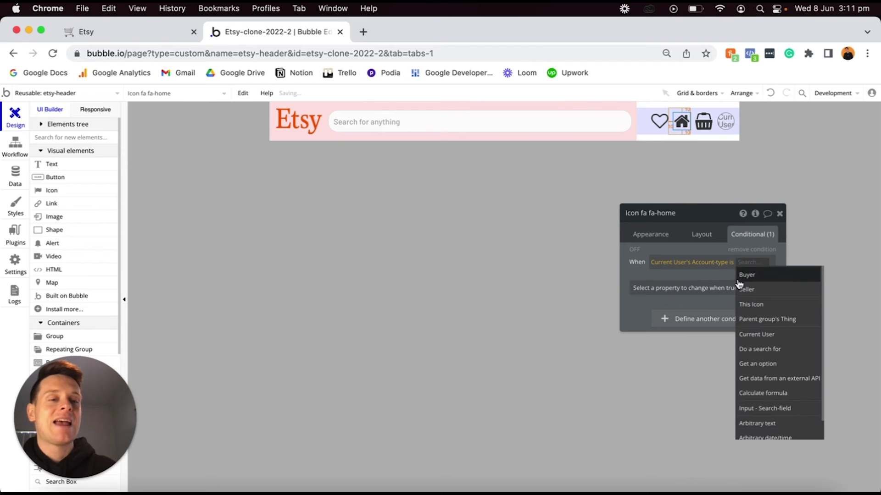
{"action": "left_click", "coordinate": [743, 280]}
{"action": "left_click", "coordinate": [716, 294]}
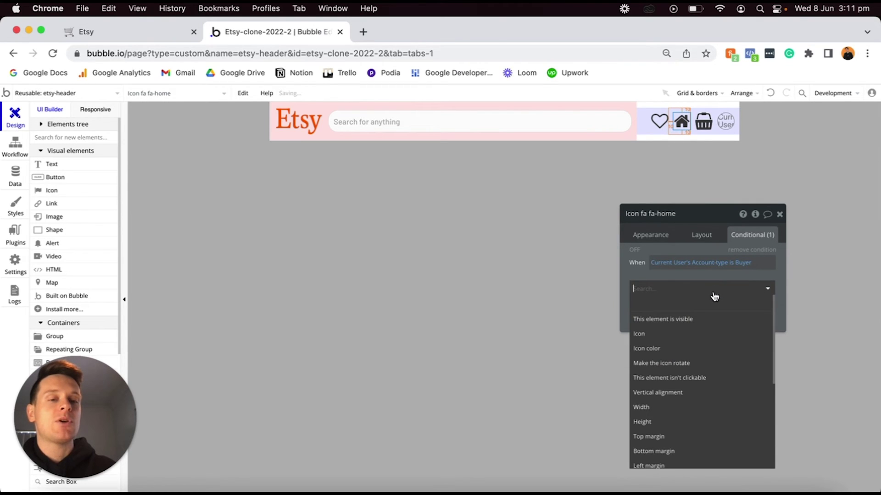
{"action": "left_click", "coordinate": [678, 323]}
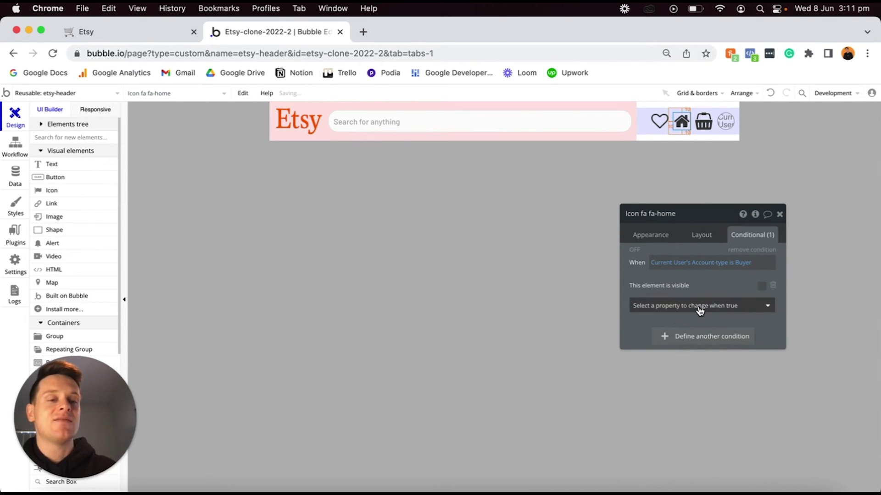
{"action": "left_click", "coordinate": [701, 235]}
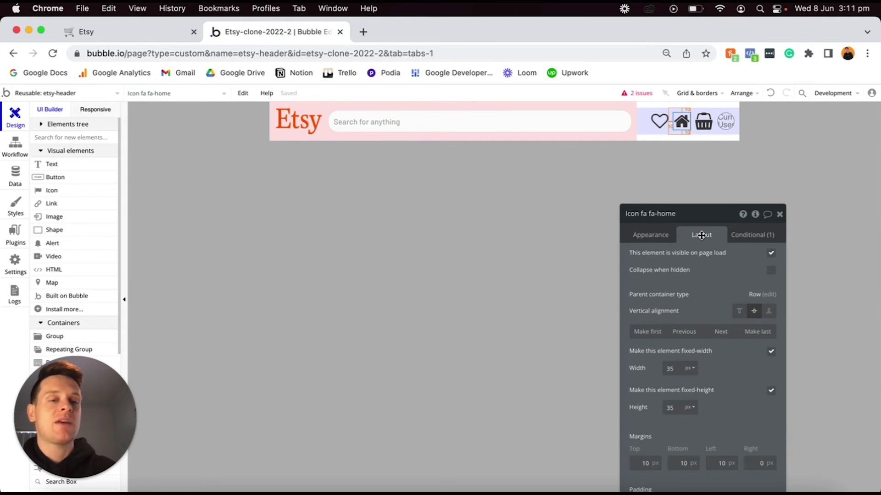
{"action": "left_click", "coordinate": [771, 272]}
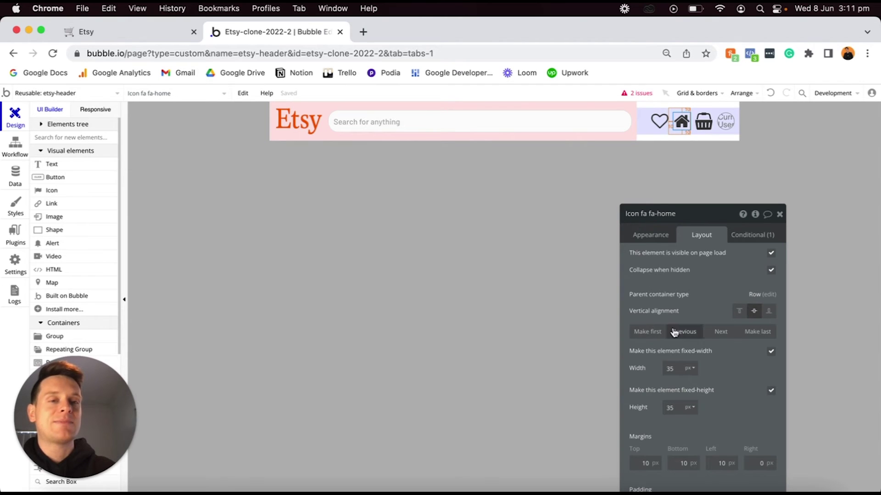
Give the shopping basket icon a click workflow with a Go to page action.
{"action": "left_click", "coordinate": [701, 127]}
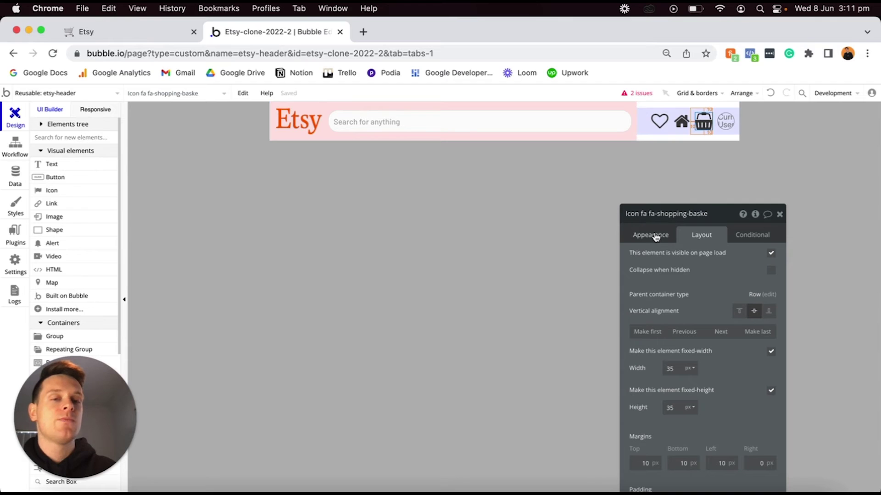
{"action": "left_click", "coordinate": [655, 235]}
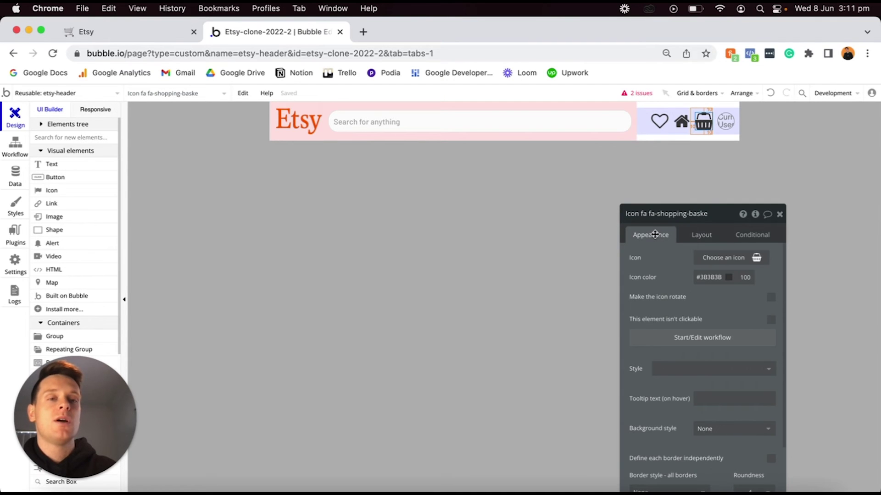
{"action": "left_click", "coordinate": [649, 344]}
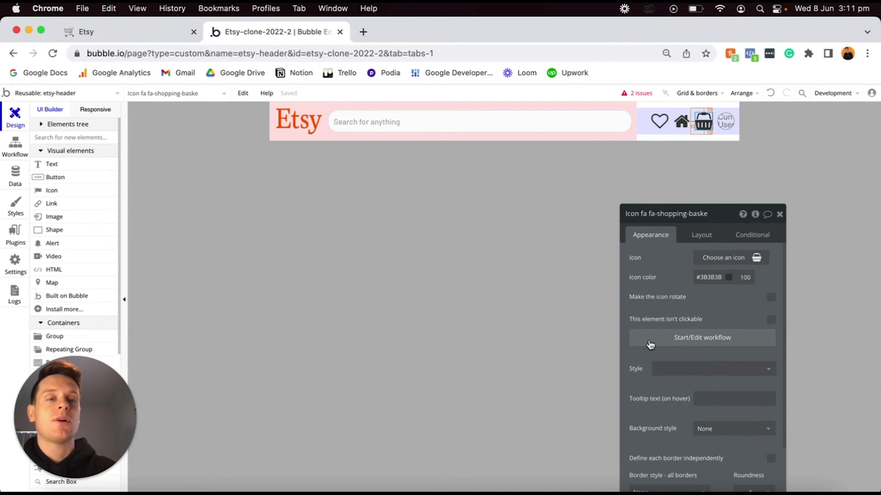
{"action": "left_click", "coordinate": [108, 214]}
{"action": "mouse_move", "coordinate": [96, 271]}
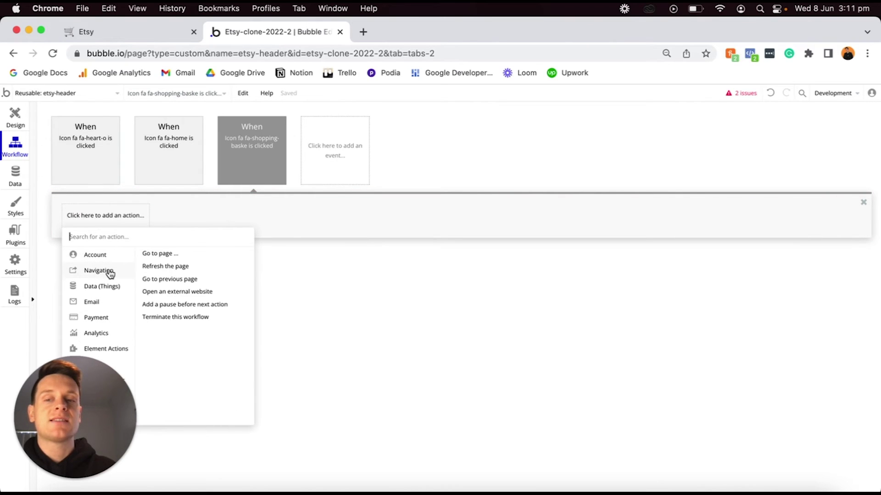
{"action": "left_click", "coordinate": [155, 255]}
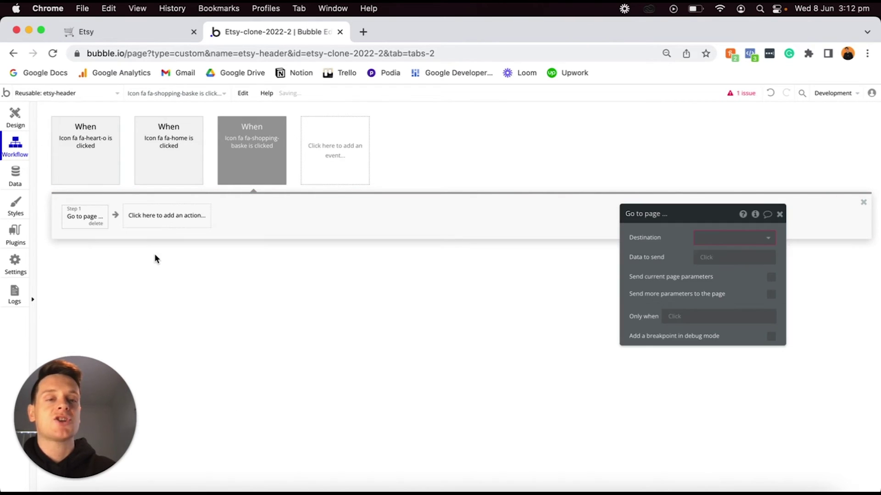
Create a new 'cart' page and set it as the basket's destination.
{"action": "left_click", "coordinate": [718, 241]}
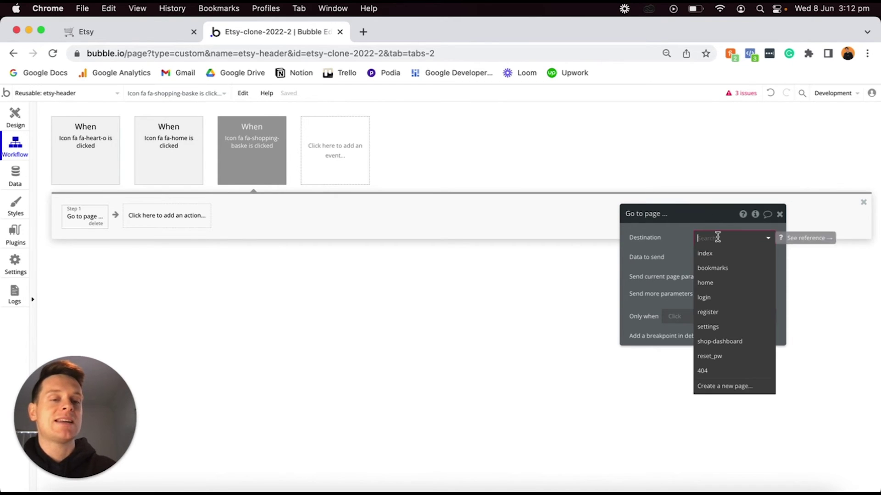
{"action": "left_click", "coordinate": [711, 387]}
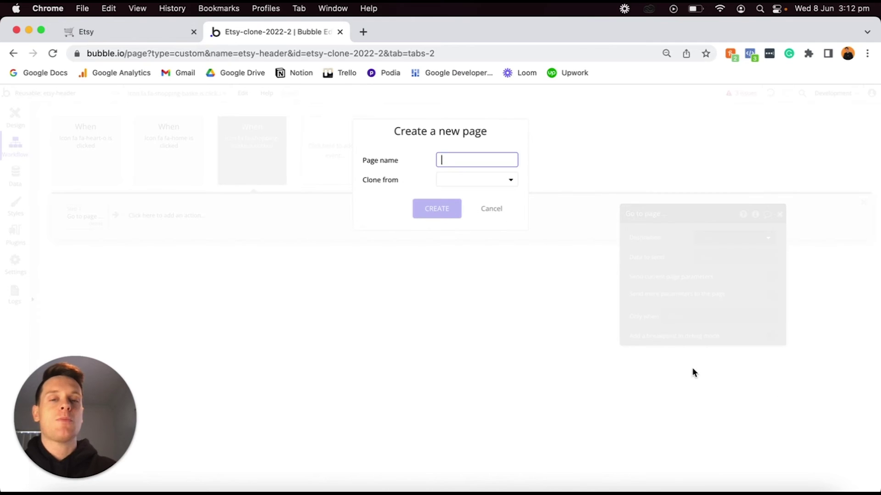
{"action": "type", "text": "cart"}
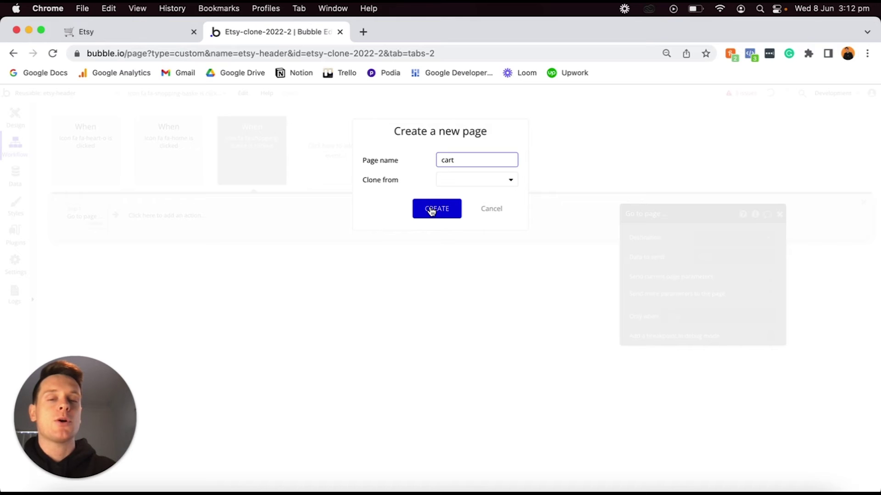
{"action": "left_click", "coordinate": [431, 209]}
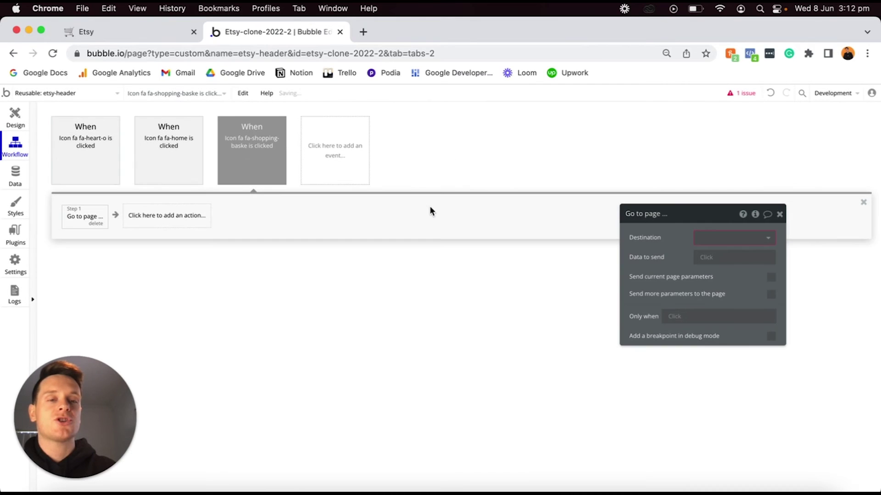
{"action": "left_click", "coordinate": [716, 241]}
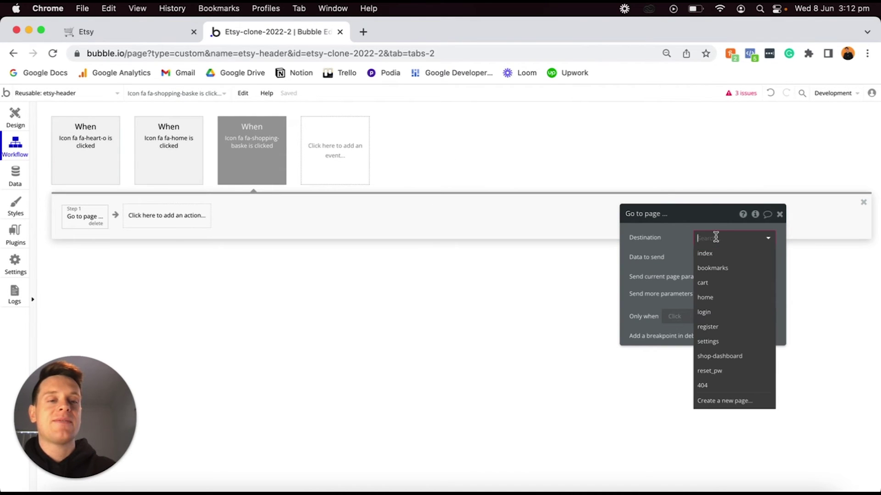
{"action": "left_click", "coordinate": [712, 283]}
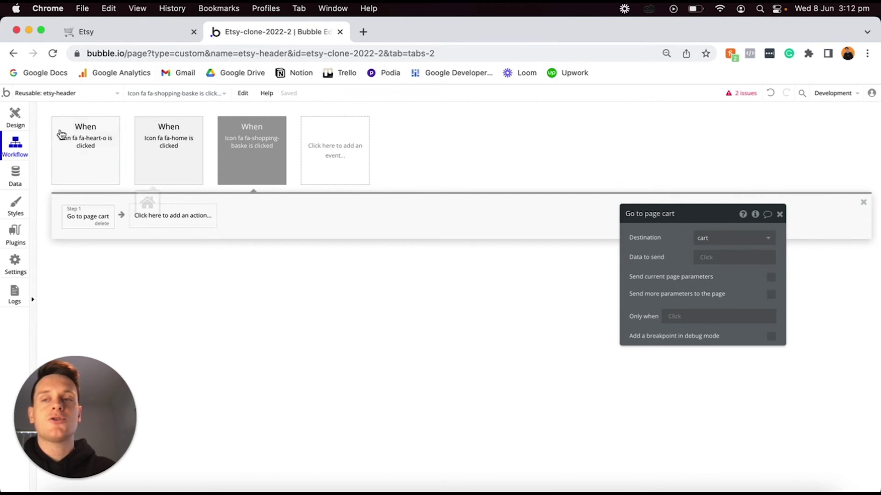
{"action": "left_click", "coordinate": [16, 117]}
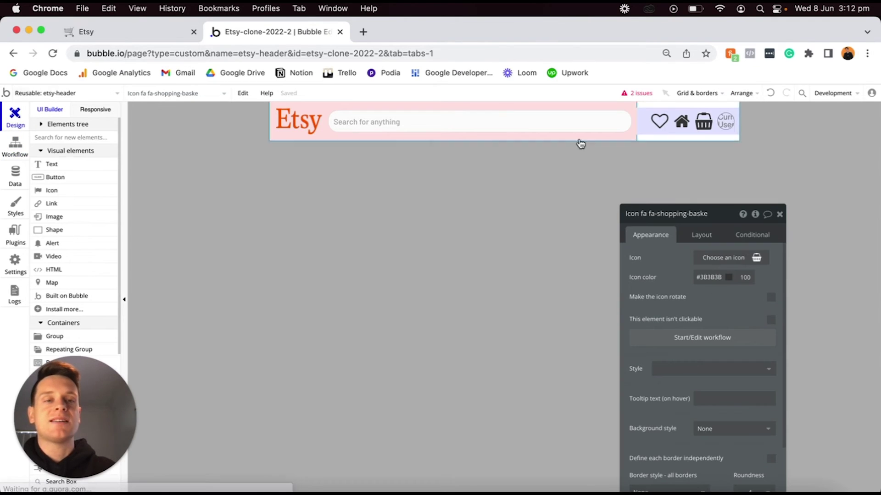
Add a click workflow to the profile image (Image B) that goes to the settings page.
{"action": "left_click", "coordinate": [725, 122]}
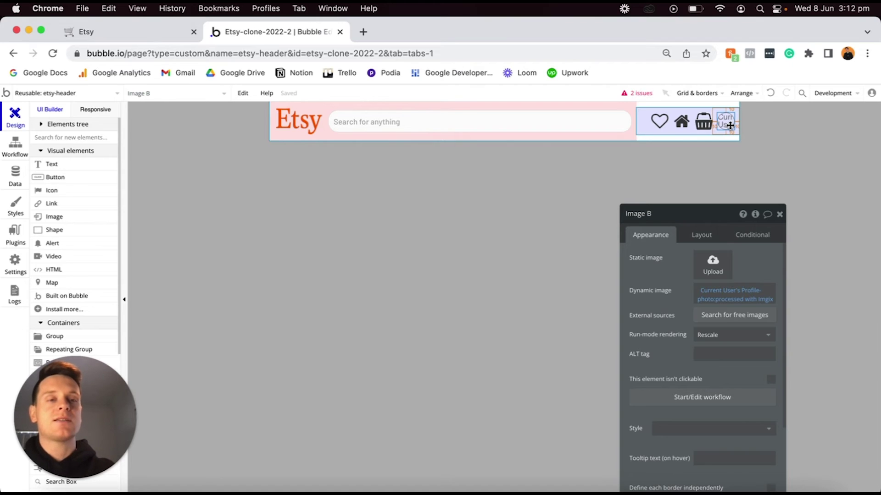
{"action": "left_click", "coordinate": [654, 402]}
{"action": "left_click", "coordinate": [116, 217]}
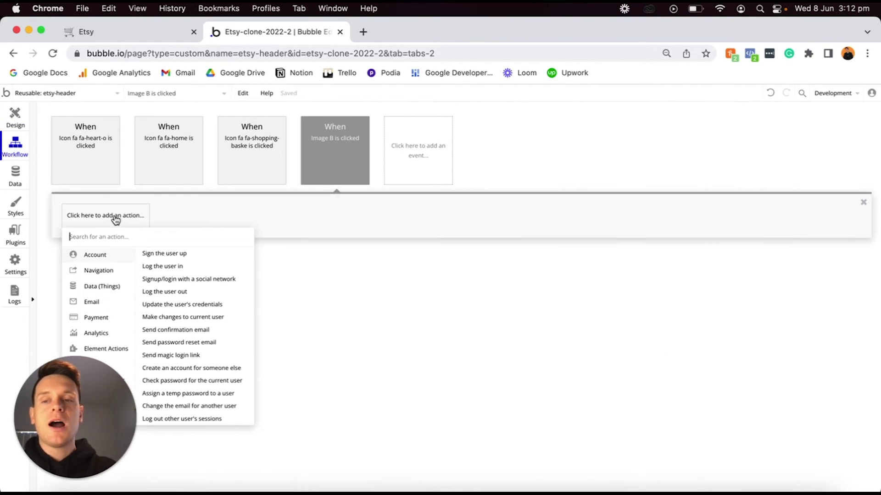
{"action": "mouse_move", "coordinate": [108, 270]}
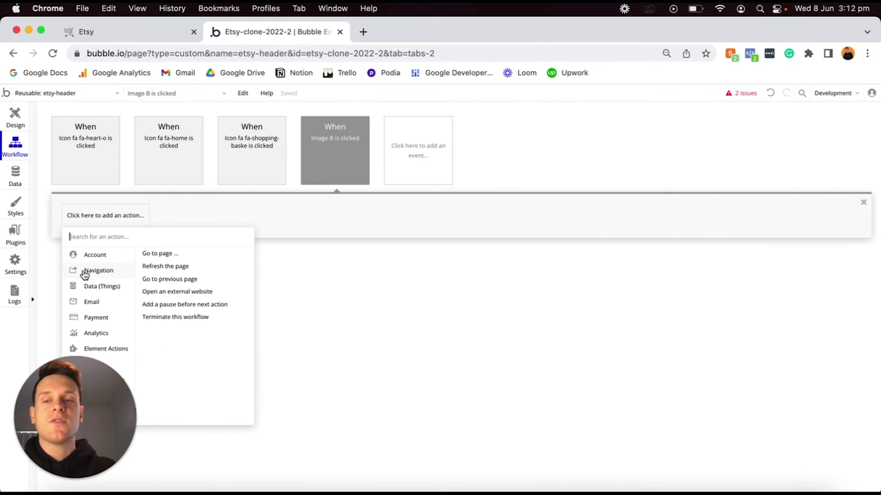
{"action": "left_click", "coordinate": [152, 255]}
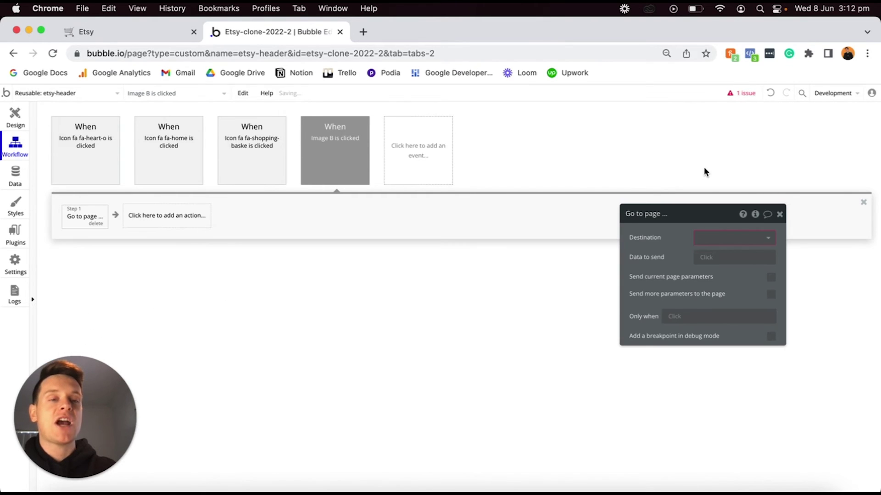
{"action": "left_click", "coordinate": [711, 238]}
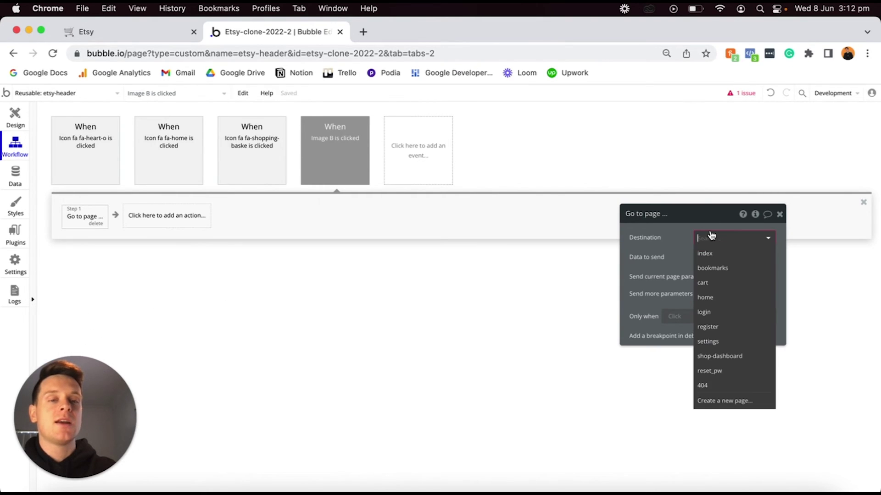
{"action": "left_click", "coordinate": [714, 345]}
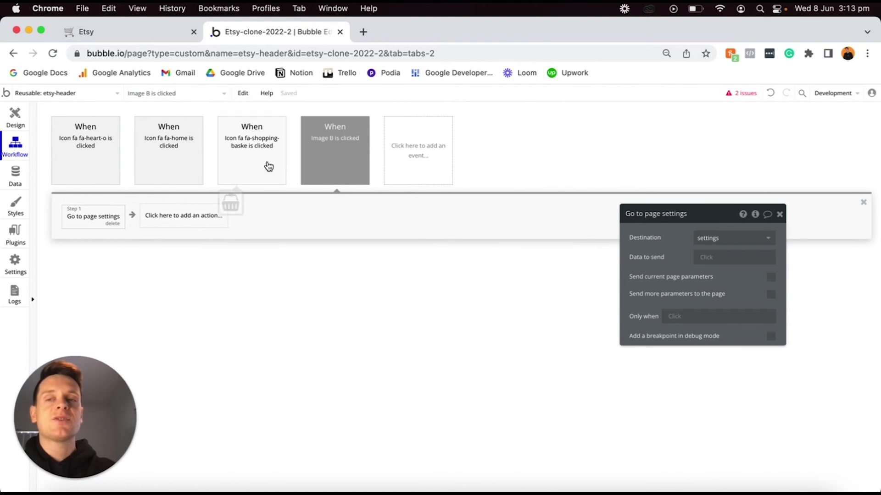
{"action": "left_click", "coordinate": [3, 118]}
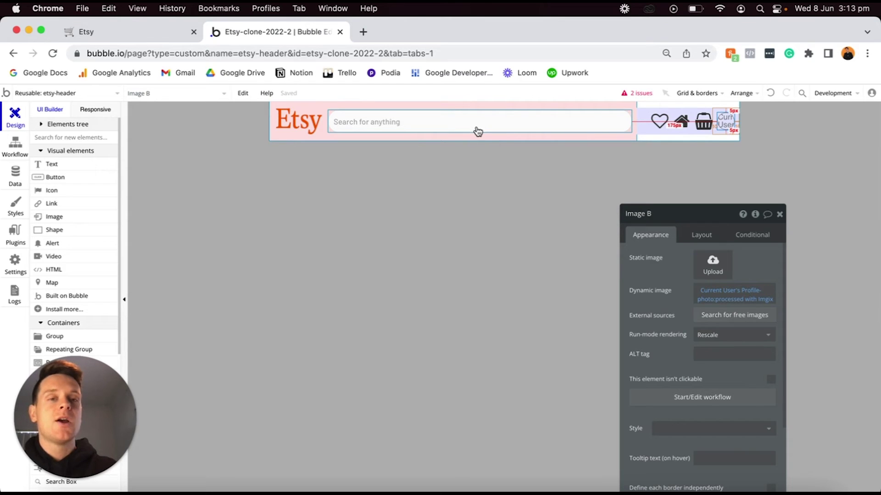
Select the 'Search for anything' field and switch to the header's workflows.
{"action": "left_click", "coordinate": [364, 124]}
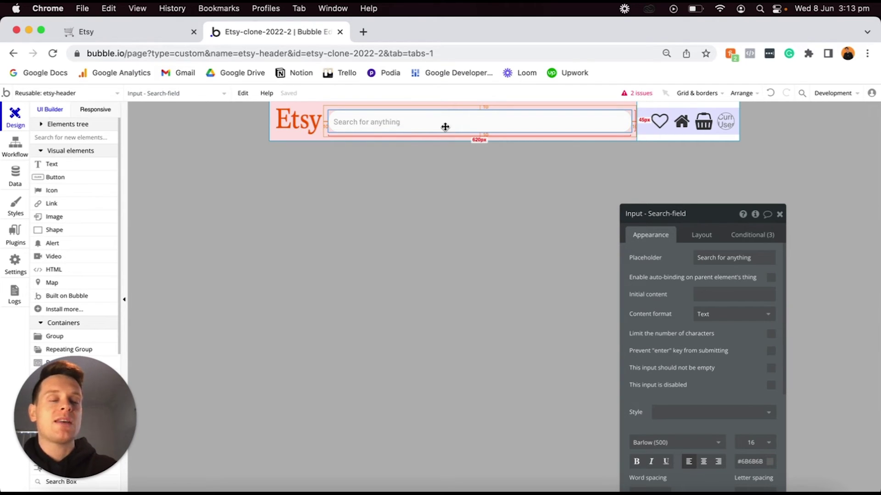
{"action": "left_click_drag", "start_coordinate": [711, 221], "coordinate": [724, 162]}
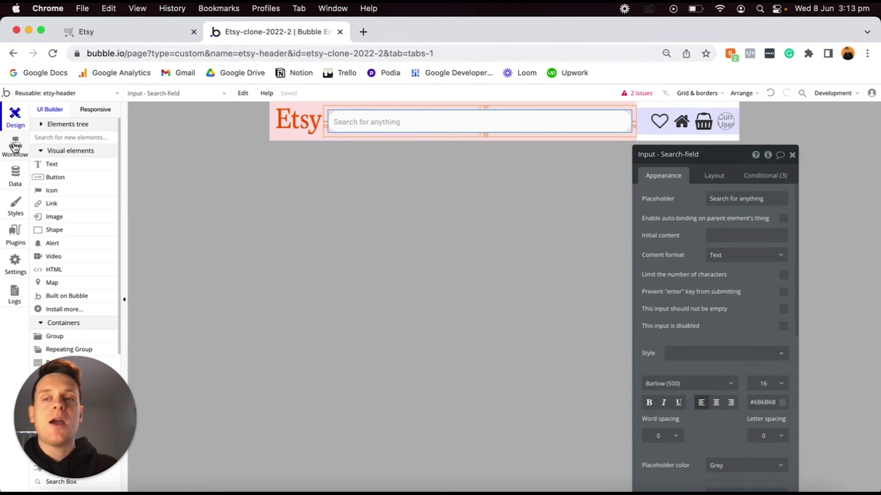
{"action": "left_click", "coordinate": [16, 147]}
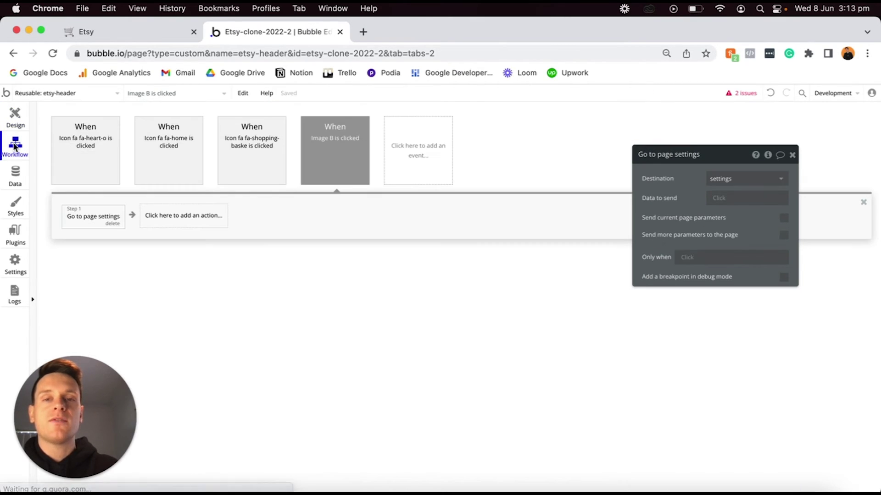
Create a workflow triggered when the search field's value changes.
{"action": "left_click", "coordinate": [415, 145]}
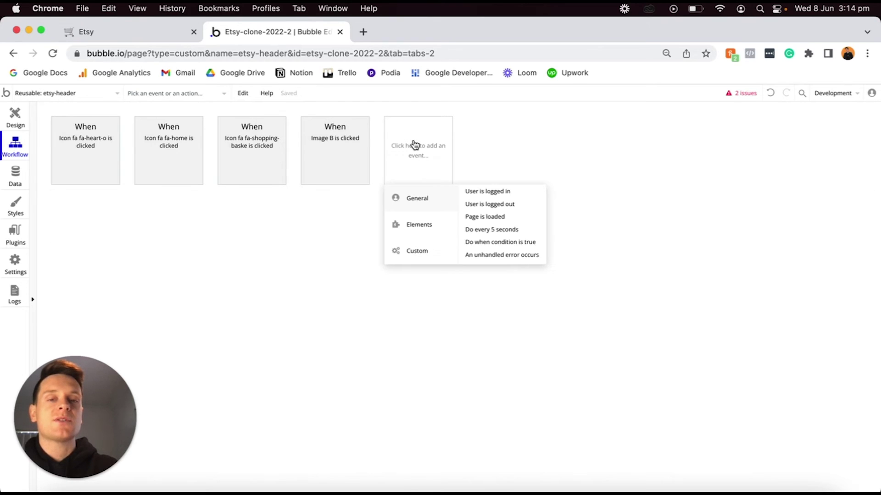
{"action": "mouse_move", "coordinate": [415, 225]}
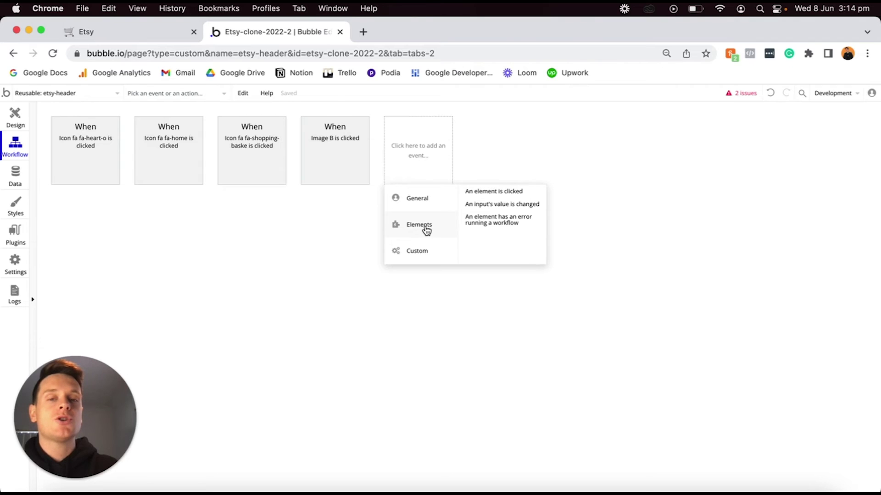
{"action": "left_click", "coordinate": [499, 205]}
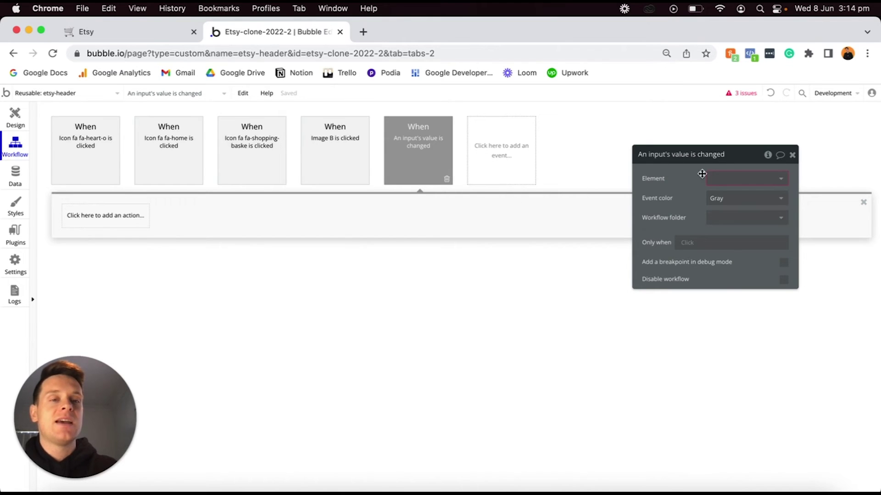
{"action": "left_click", "coordinate": [725, 182]}
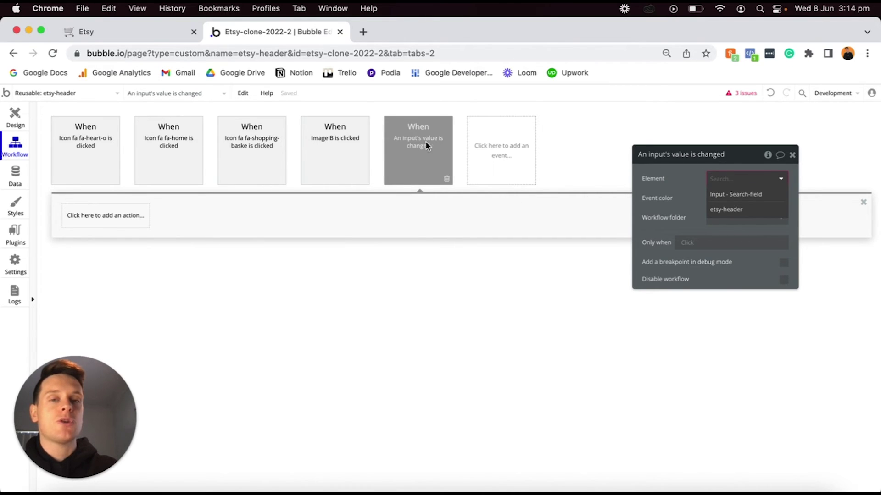
{"action": "left_click", "coordinate": [722, 197]}
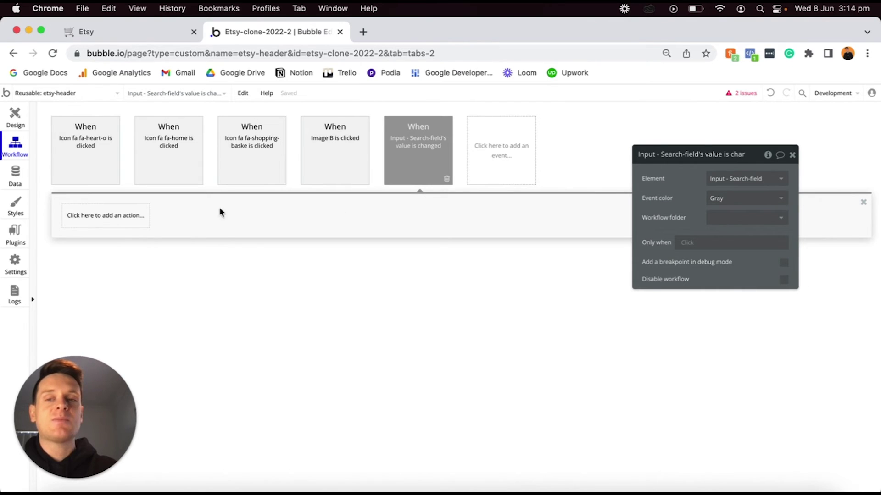
Add a Go to page action targeting a newly created 'search-results' page.
{"action": "left_click", "coordinate": [129, 223]}
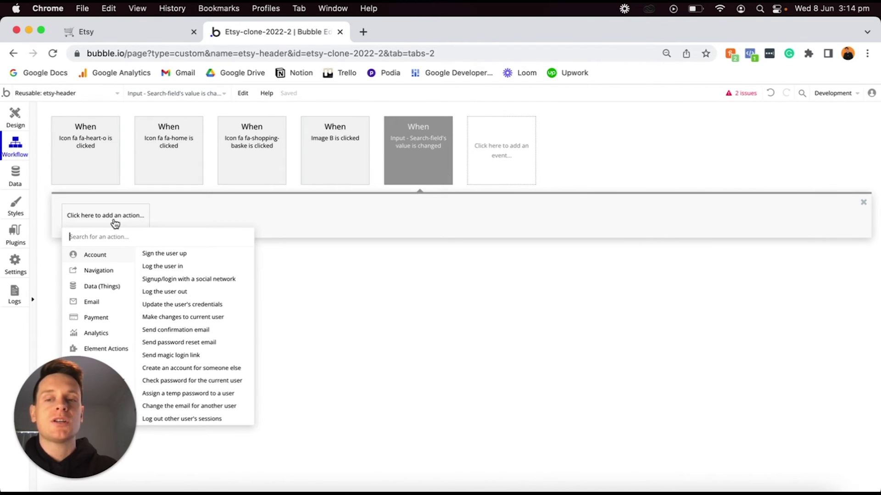
{"action": "mouse_move", "coordinate": [100, 271]}
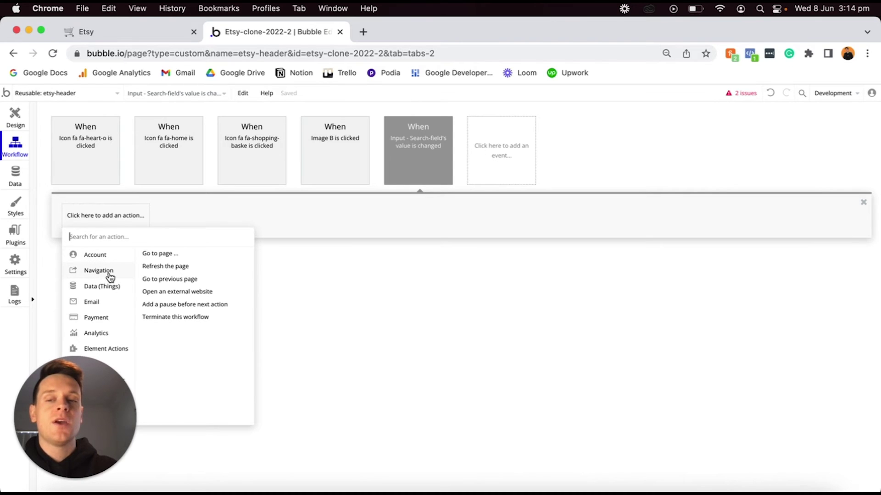
{"action": "left_click", "coordinate": [153, 255]}
{"action": "left_click", "coordinate": [722, 179]}
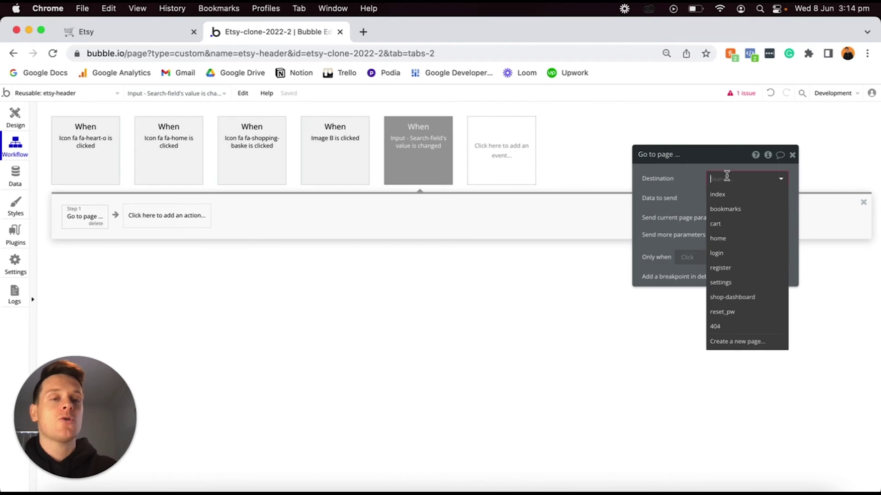
{"action": "left_click", "coordinate": [735, 341]}
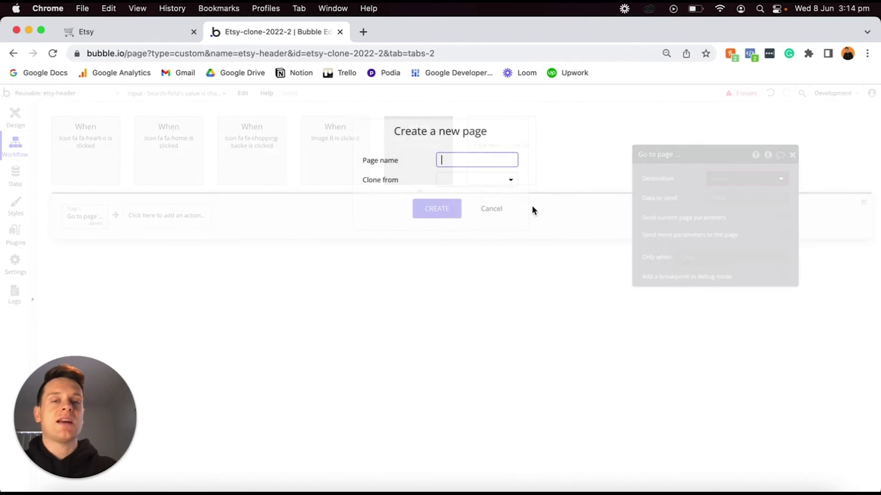
{"action": "type", "text": "search-"}
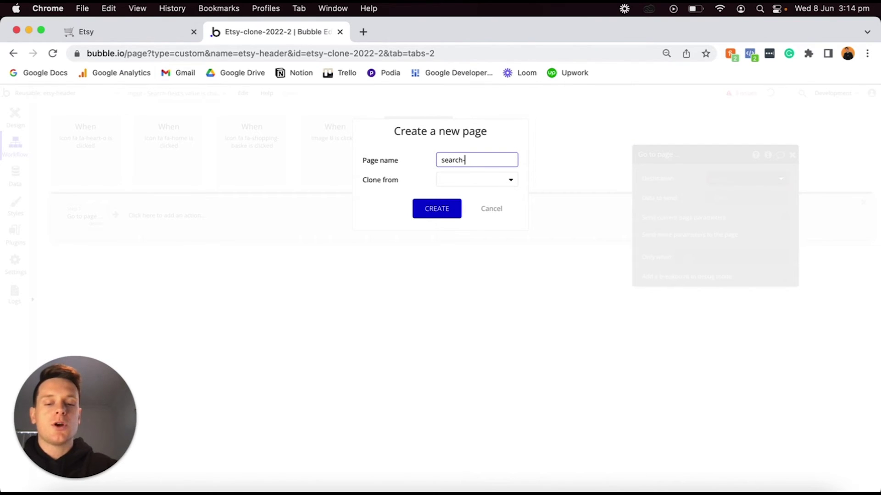
{"action": "type", "text": "results"}
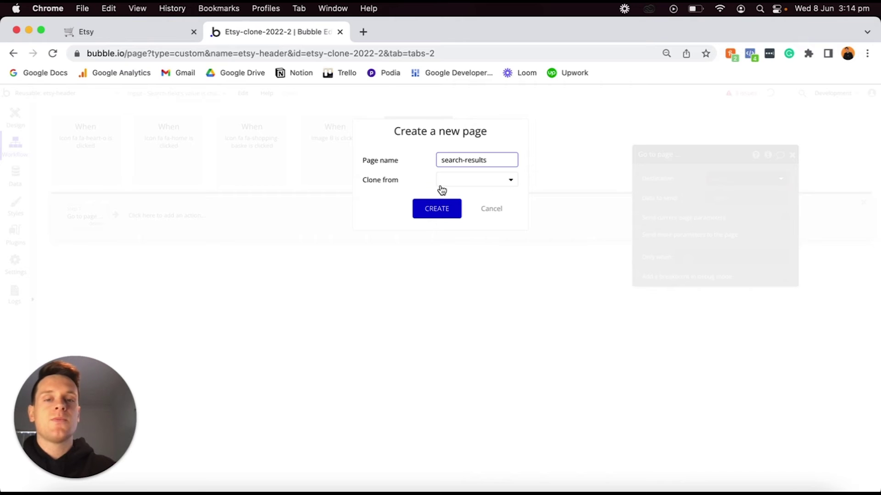
{"action": "left_click", "coordinate": [436, 210]}
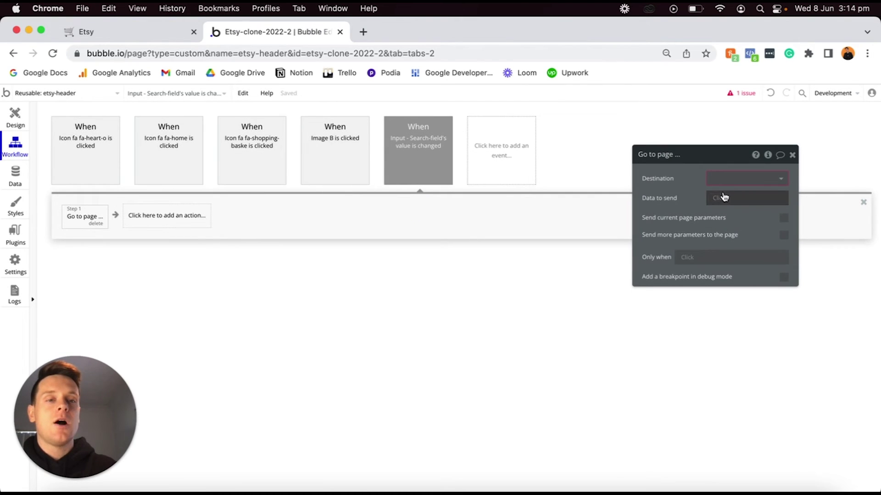
Set the Go to page action's destination to the search-results page.
{"action": "left_click", "coordinate": [732, 179]}
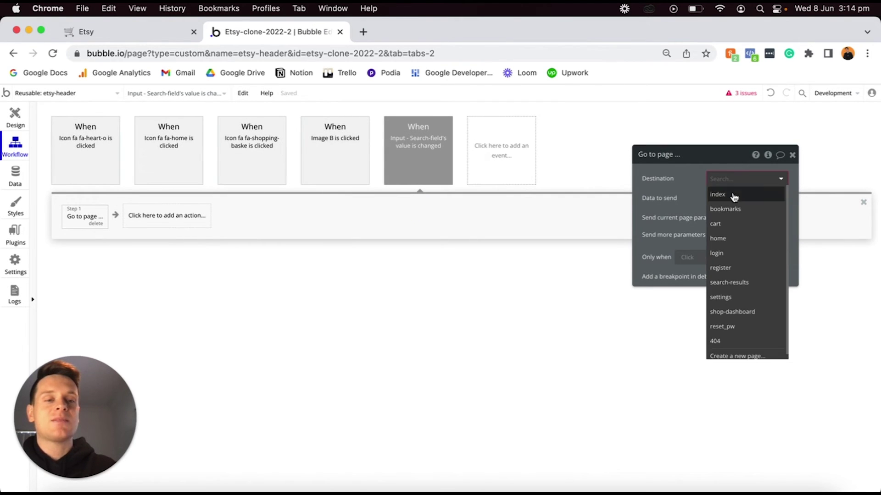
{"action": "left_click", "coordinate": [736, 282]}
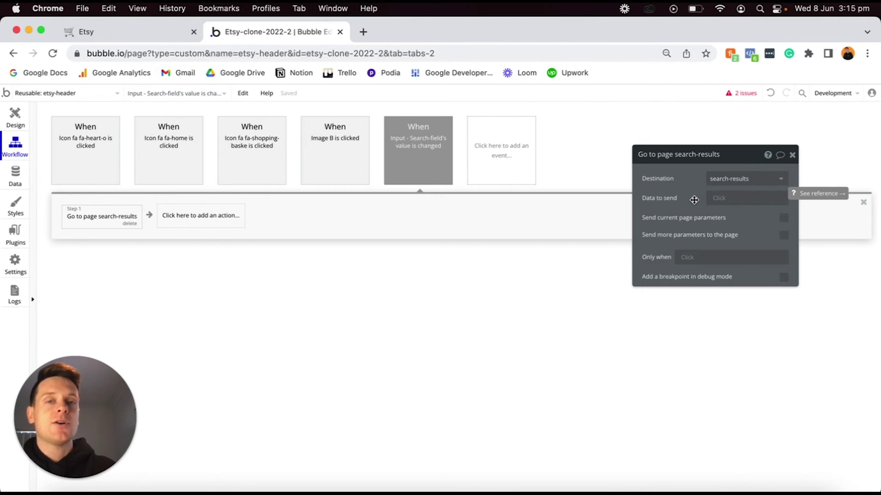
{"action": "left_click", "coordinate": [333, 51]}
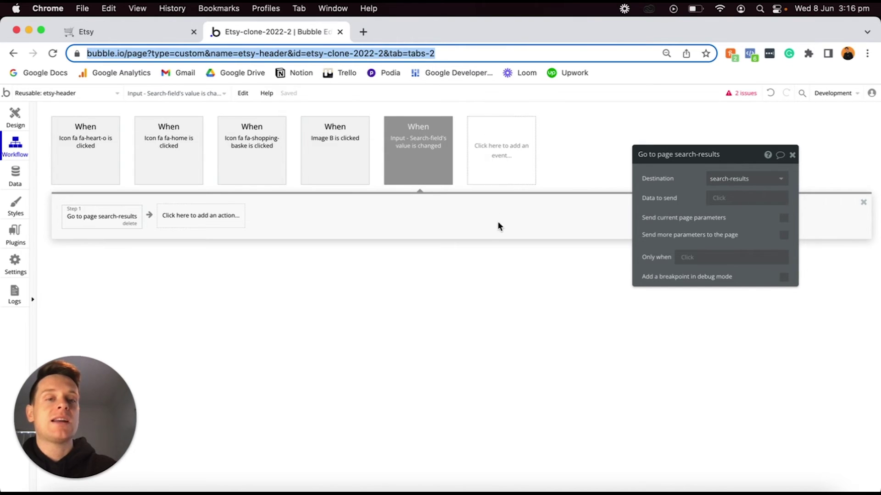
{"action": "left_click", "coordinate": [415, 241]}
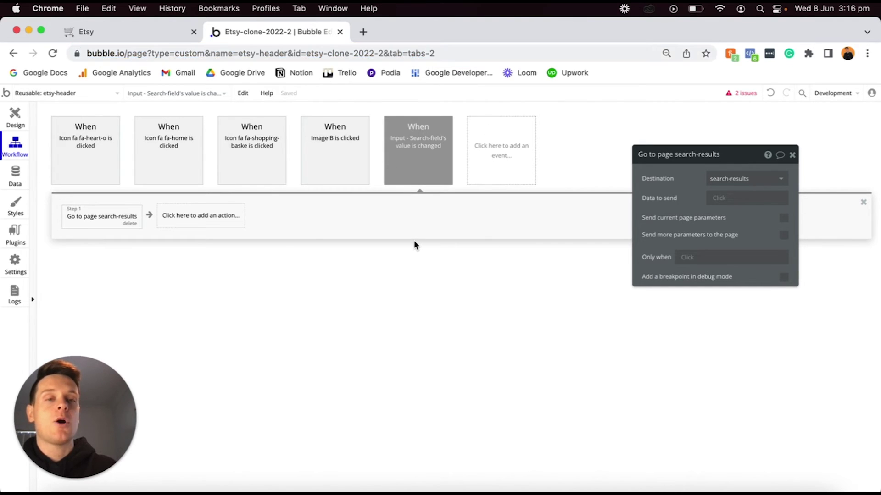
Enable sending extra parameters and add a URL parameter with the key search-query.
{"action": "left_click", "coordinate": [784, 236]}
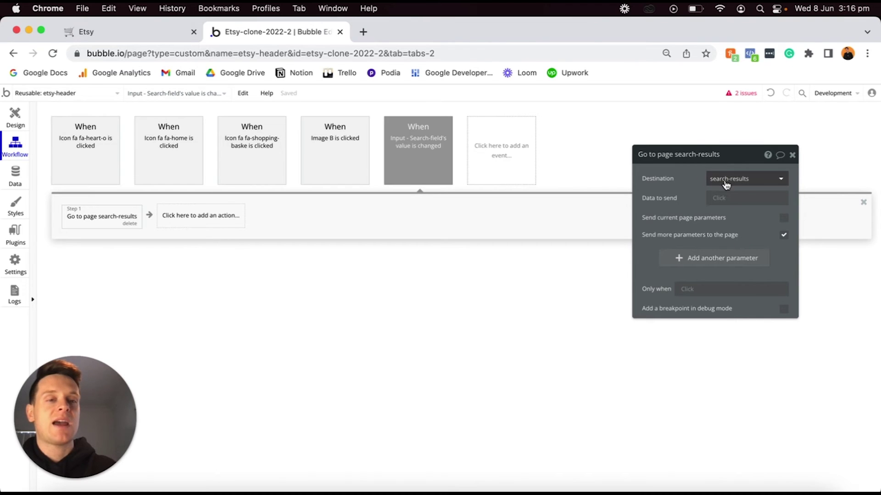
{"action": "left_click", "coordinate": [680, 262]}
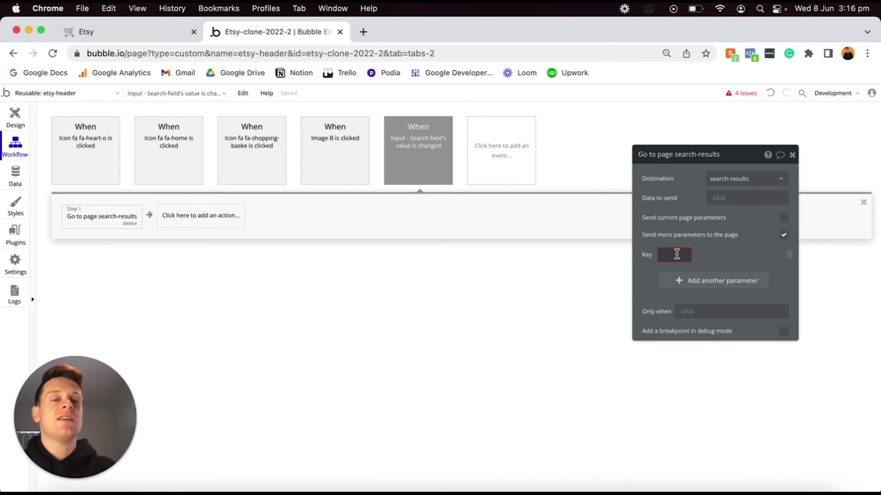
{"action": "left_click", "coordinate": [662, 257]}
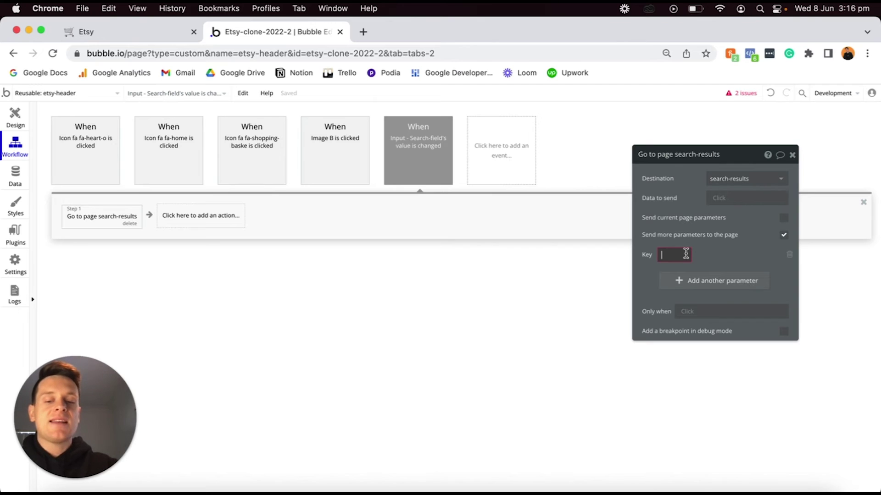
{"action": "type", "text": "search-query"}
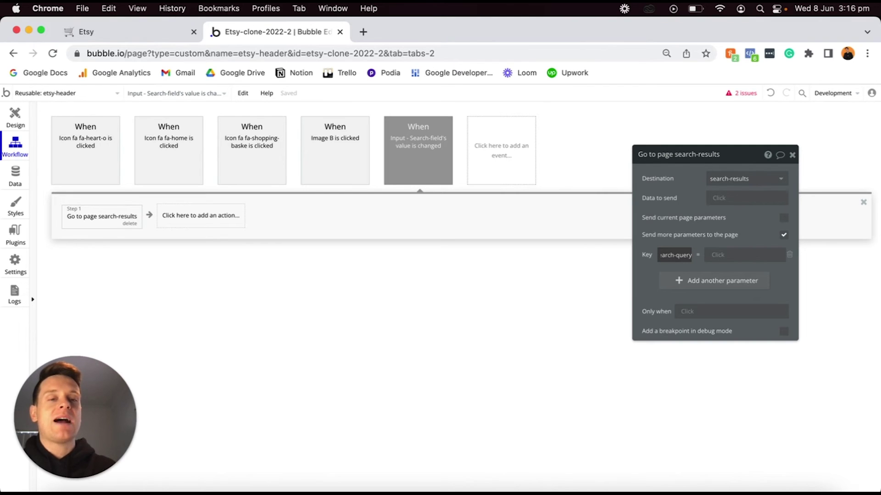
{"action": "left_click", "coordinate": [660, 255]}
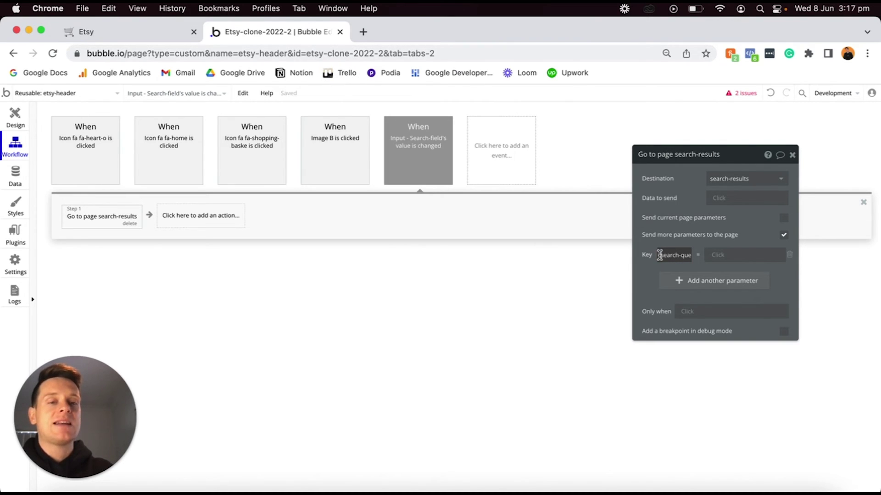
{"action": "left_click_drag", "start_coordinate": [665, 256], "coordinate": [690, 257]}
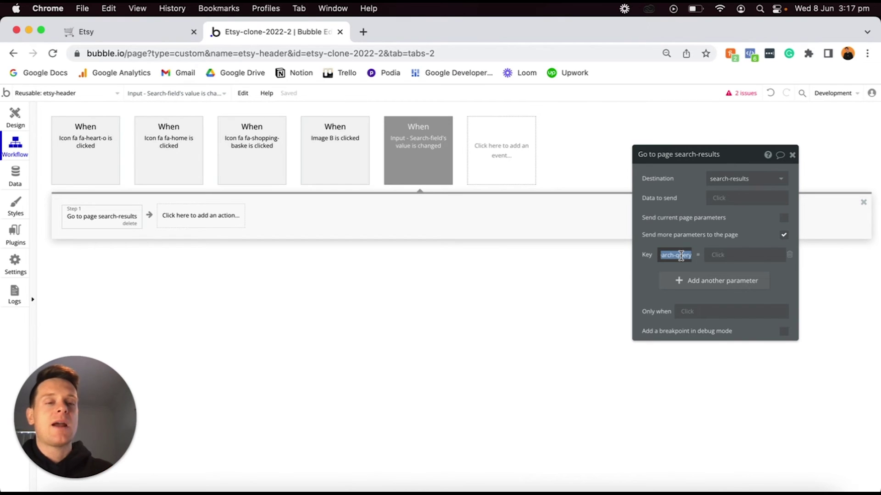
{"action": "left_click", "coordinate": [682, 256]}
{"action": "left_click_drag", "start_coordinate": [682, 256], "coordinate": [657, 257]}
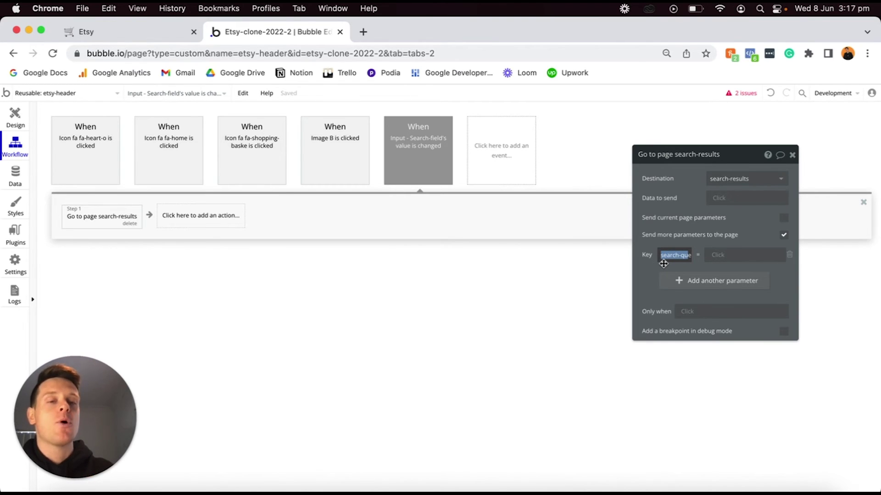
{"action": "left_click", "coordinate": [661, 259]}
{"action": "left_click_drag", "start_coordinate": [661, 256], "coordinate": [687, 256]}
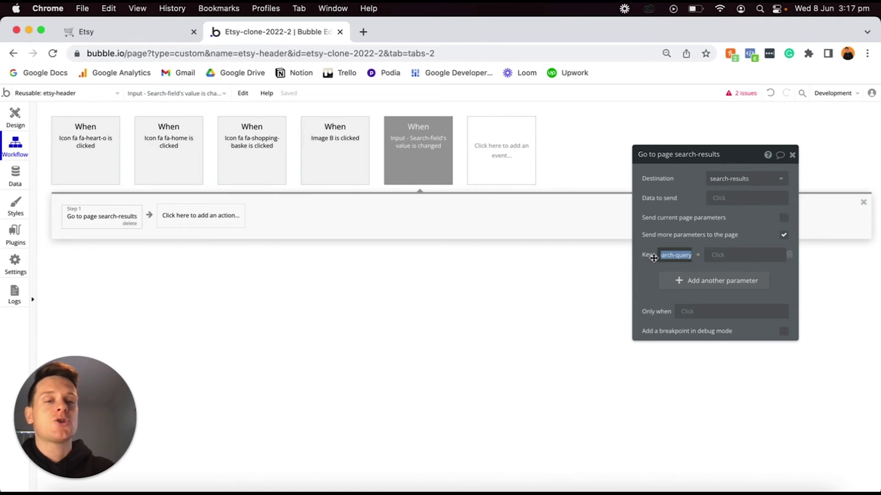
{"action": "left_click", "coordinate": [689, 264]}
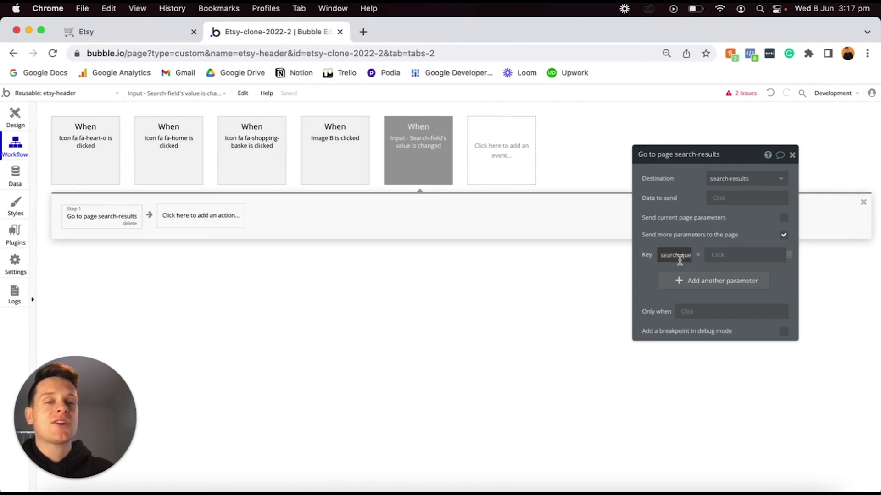
Set the search-query parameter's value to Input Search-field's value.
{"action": "left_click", "coordinate": [719, 257]}
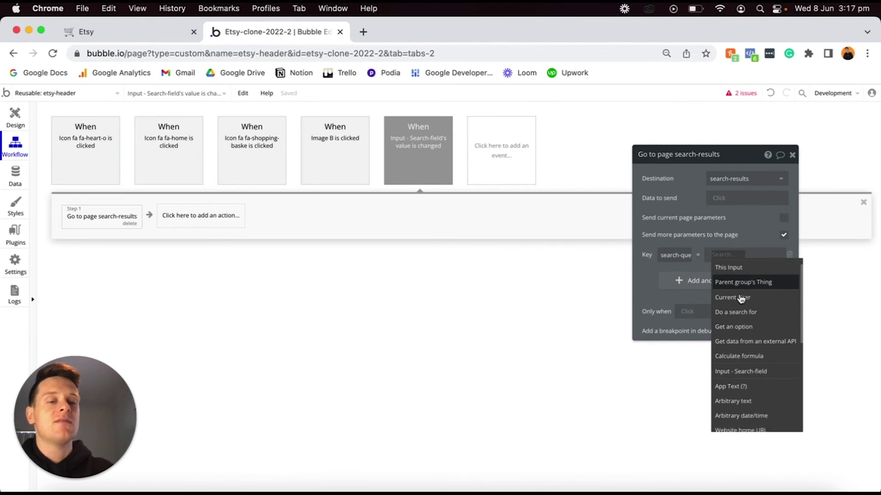
{"action": "scroll", "coordinate": [727, 307], "scroll_direction": "down", "scroll_amount": 1}
{"action": "left_click", "coordinate": [742, 363]}
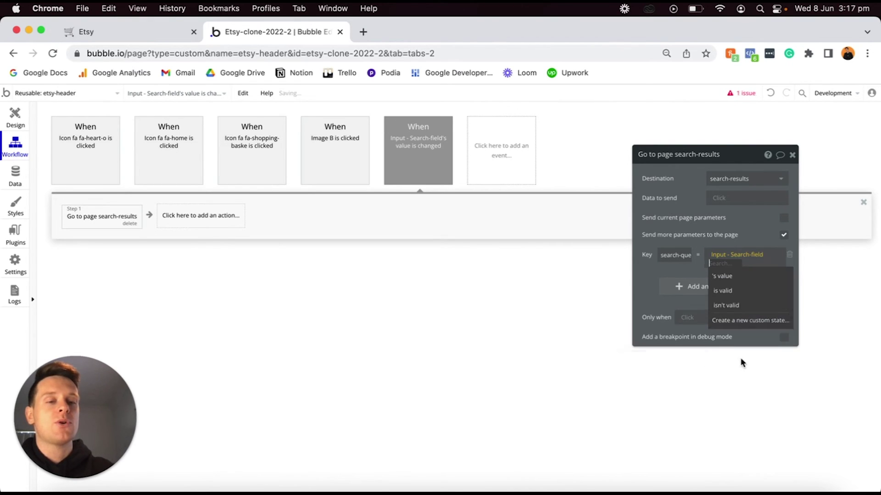
{"action": "left_click", "coordinate": [729, 274]}
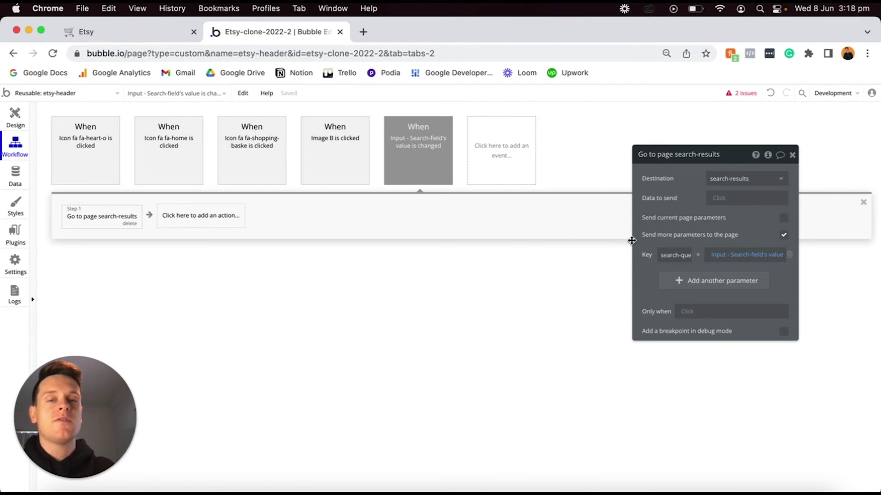
{"action": "left_click", "coordinate": [17, 120]}
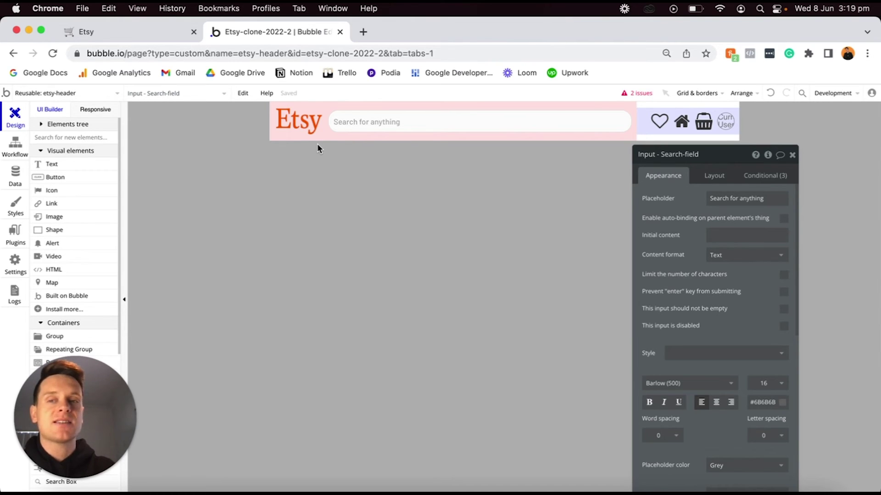
Preview the header at a 320 px page width, then open the Etsy logo's properties.
{"action": "left_click", "coordinate": [106, 111]}
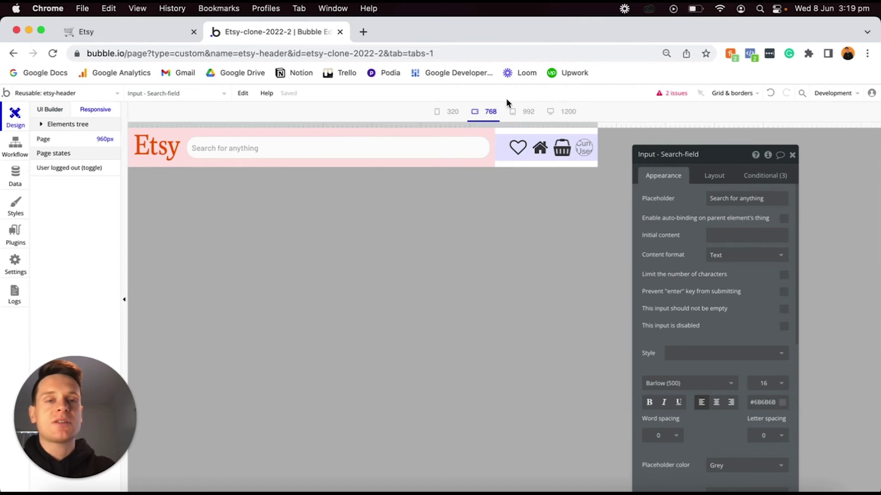
{"action": "left_click_drag", "start_coordinate": [596, 125], "coordinate": [416, 99]}
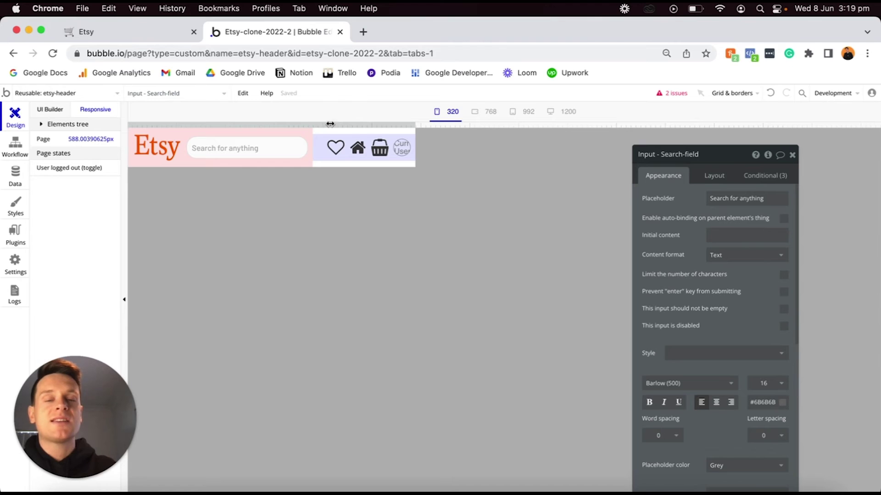
{"action": "left_click", "coordinate": [155, 146]}
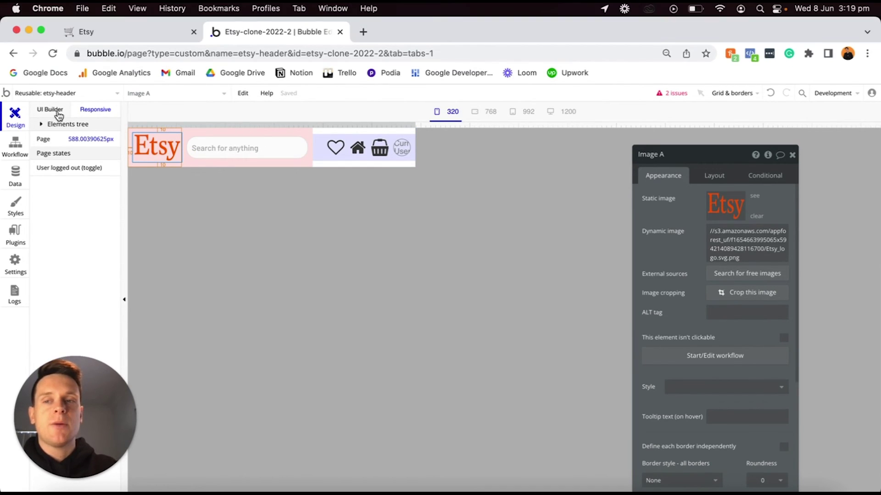
{"action": "left_click", "coordinate": [56, 111]}
{"action": "double_click", "coordinate": [292, 126]}
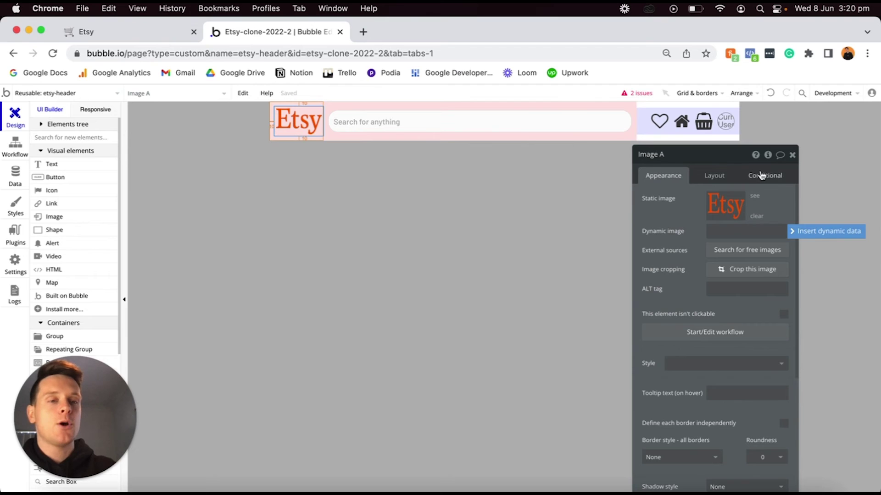
Add a condition on the Etsy logo: when Current page width < 580, make it invisible.
{"action": "left_click", "coordinate": [762, 176]}
{"action": "left_click", "coordinate": [708, 199]}
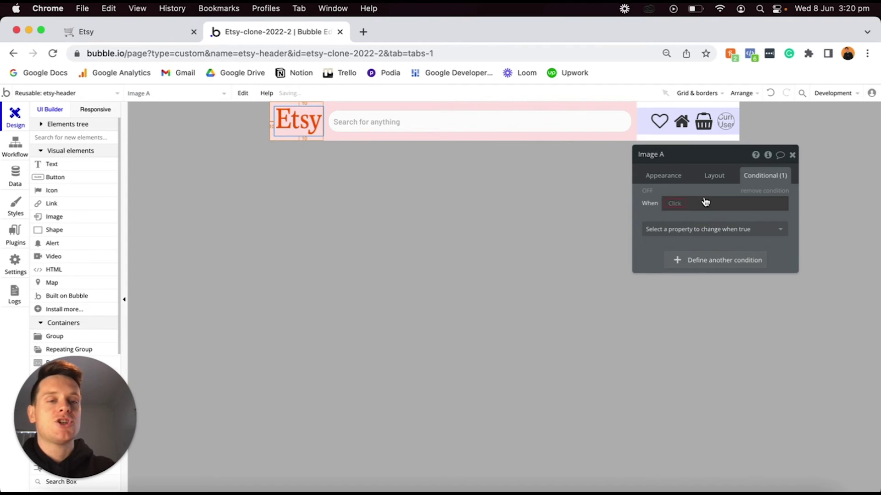
{"action": "left_click", "coordinate": [671, 202]}
{"action": "type", "text": "widt"}
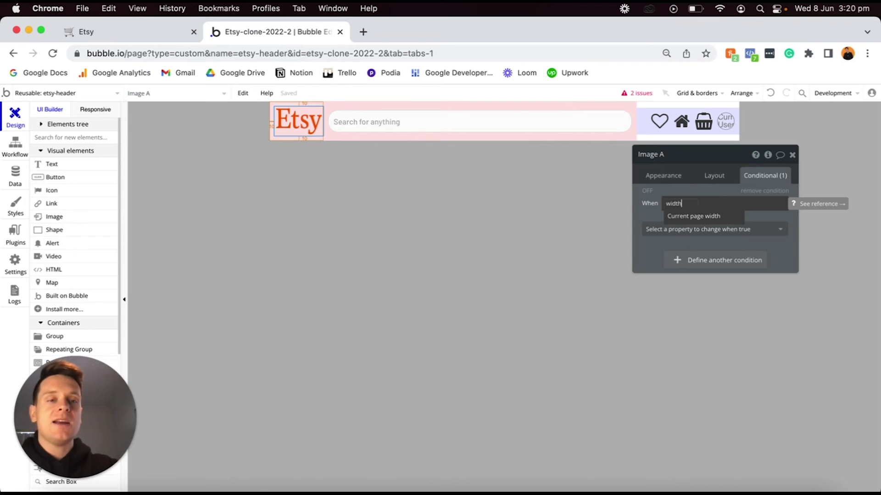
{"action": "type", "text": "h"}
{"action": "left_click", "coordinate": [686, 217]}
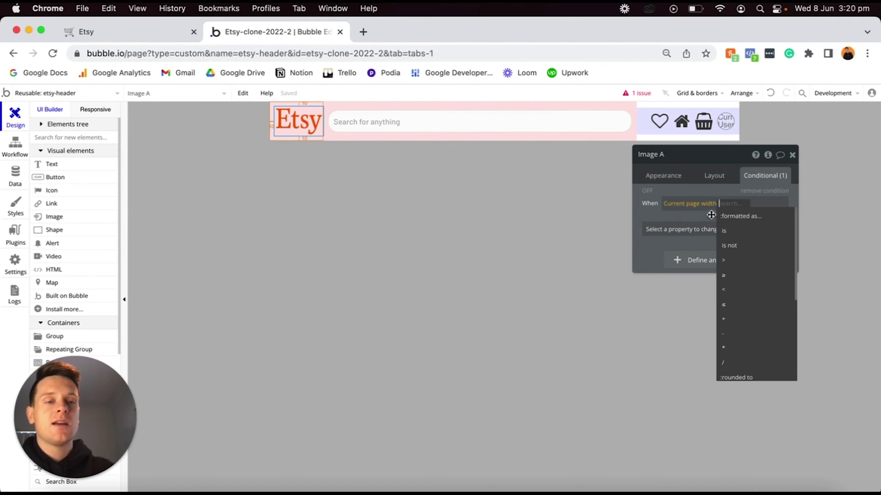
{"action": "left_click", "coordinate": [729, 289]}
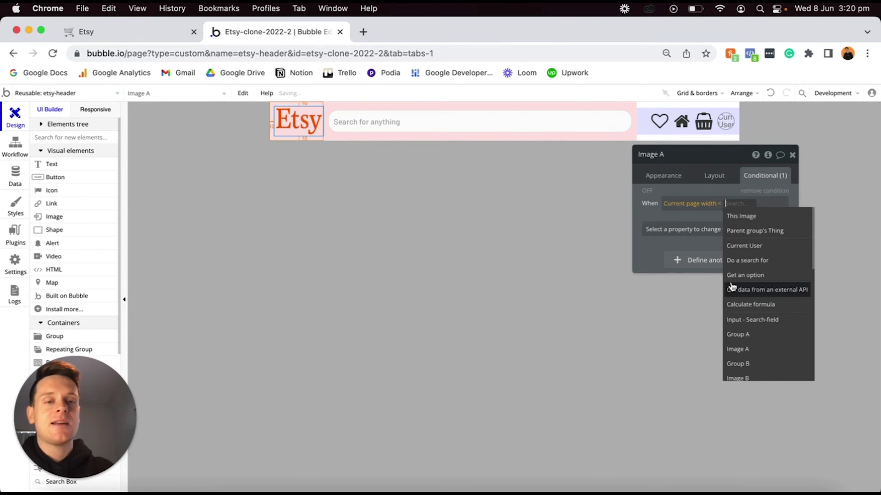
{"action": "type", "text": "580"}
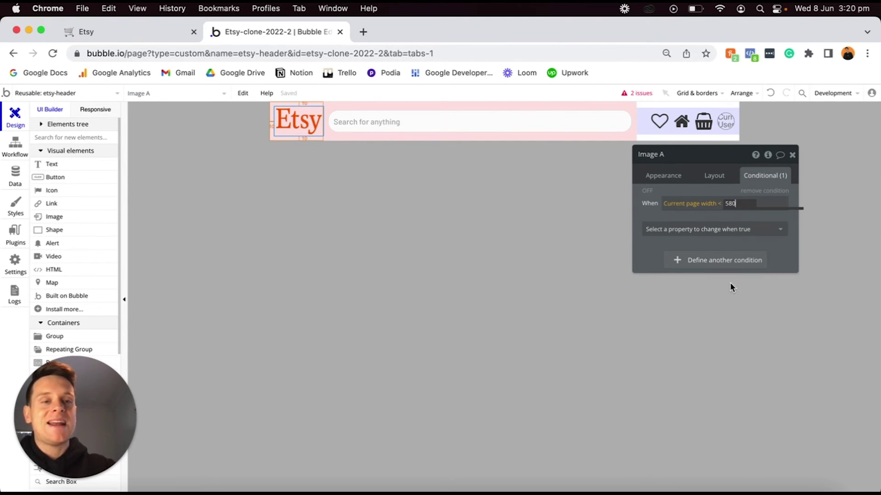
{"action": "left_click", "coordinate": [708, 229]}
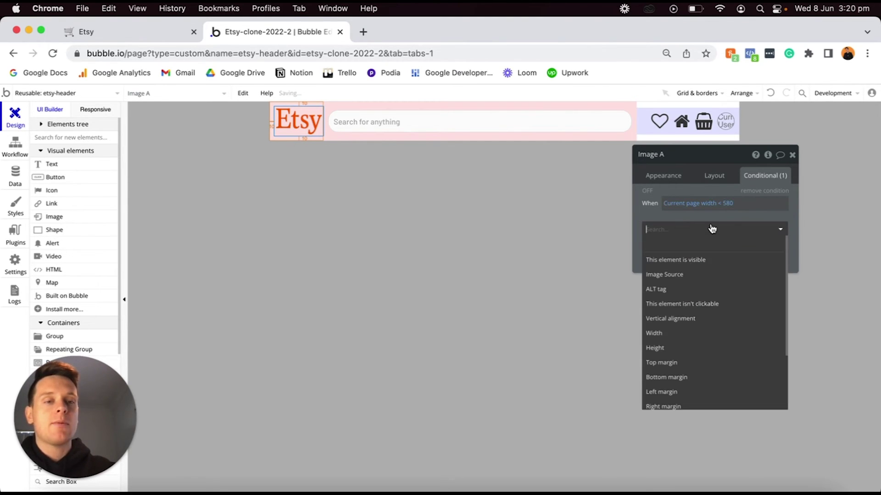
{"action": "left_click", "coordinate": [709, 260]}
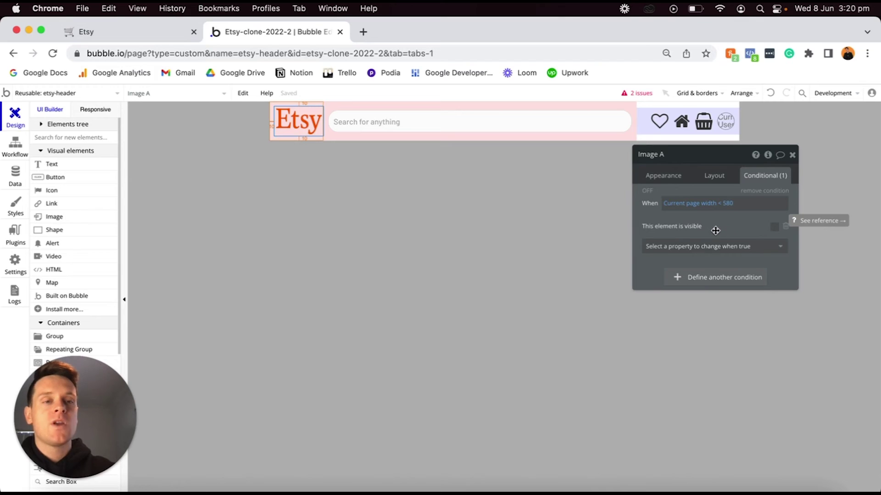
{"action": "left_click", "coordinate": [713, 176]}
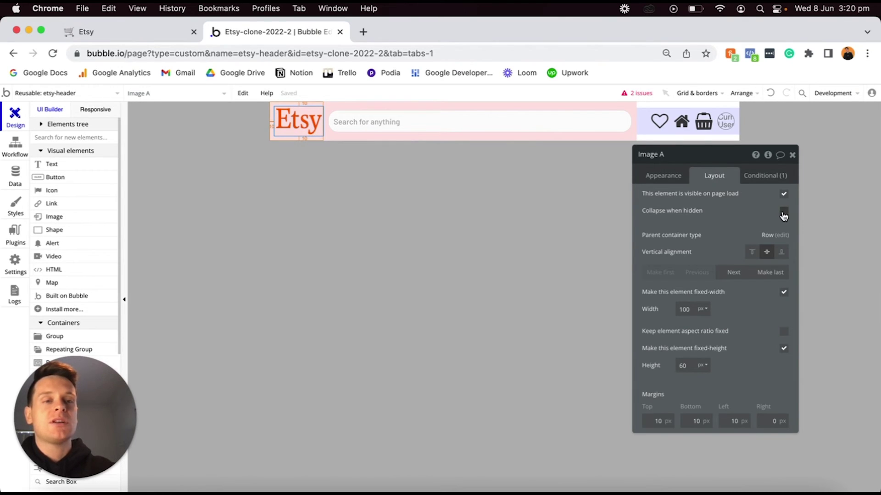
Make the logo collapse when hidden and check that it disappears at narrow preview widths.
{"action": "left_click", "coordinate": [784, 214]}
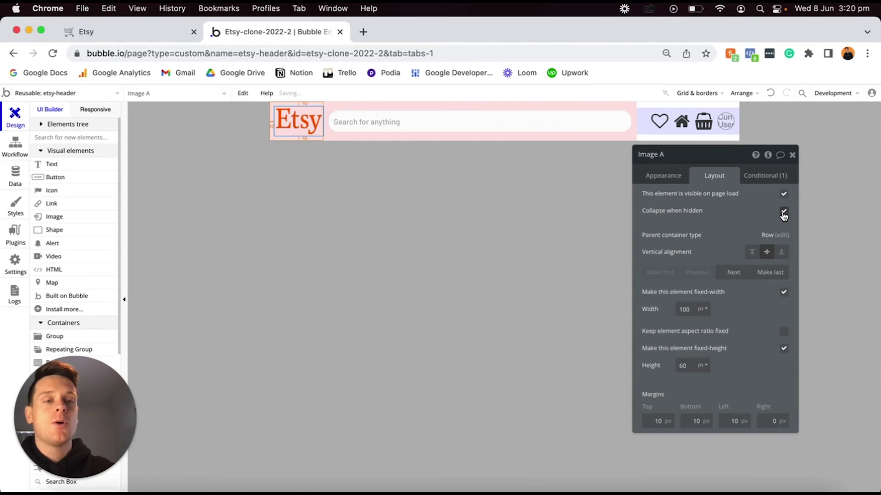
{"action": "left_click", "coordinate": [96, 112]}
{"action": "left_click_drag", "start_coordinate": [414, 124], "coordinate": [452, 126]}
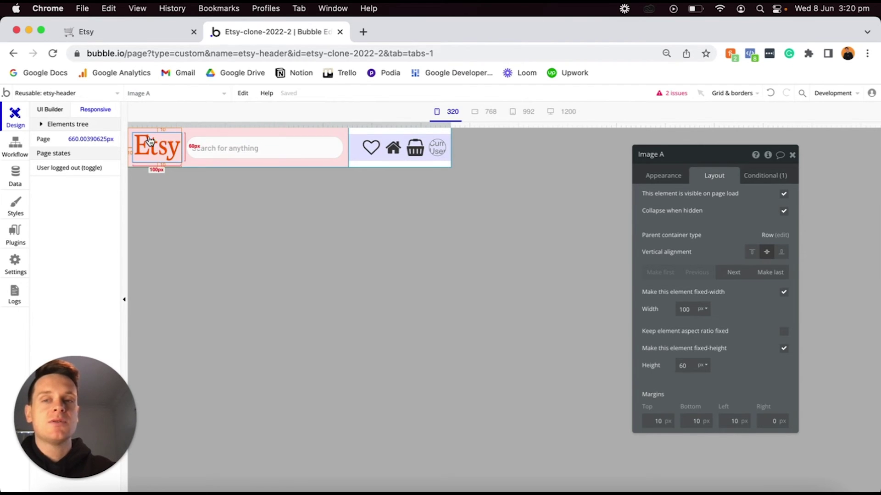
{"action": "left_click_drag", "start_coordinate": [449, 123], "coordinate": [356, 125]}
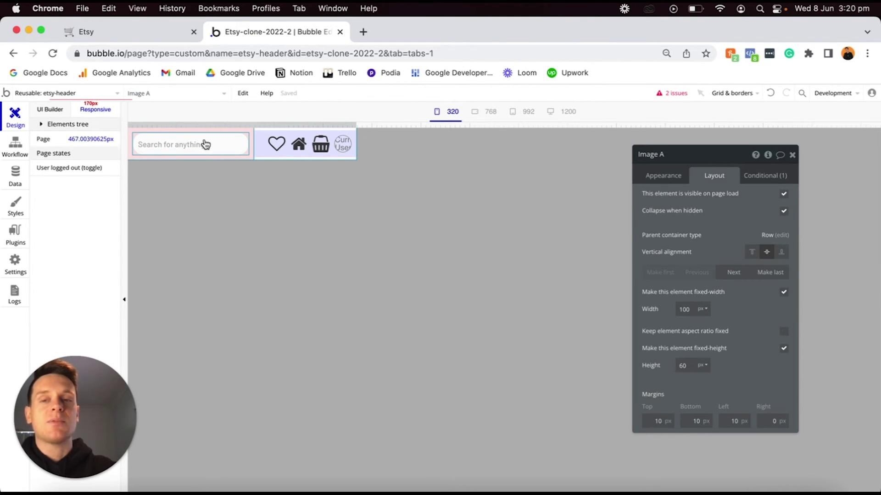
{"action": "left_click", "coordinate": [369, 167]}
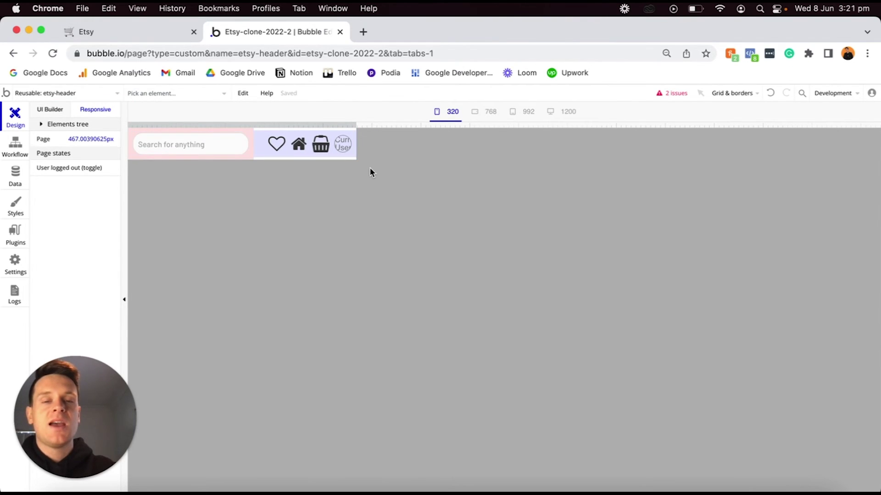
{"action": "left_click", "coordinate": [50, 111]}
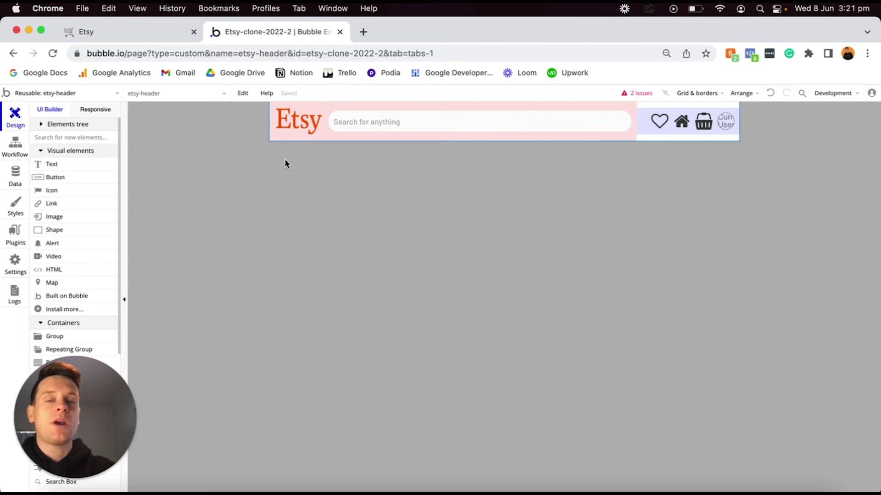
{"action": "left_click", "coordinate": [105, 96]}
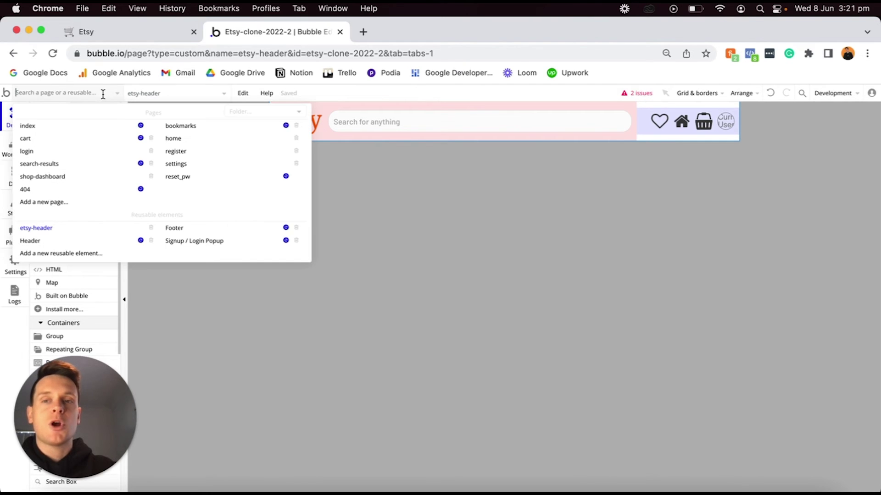
Place the etsy-header reusable element on the home page and close its property editor.
{"action": "left_click", "coordinate": [173, 138]}
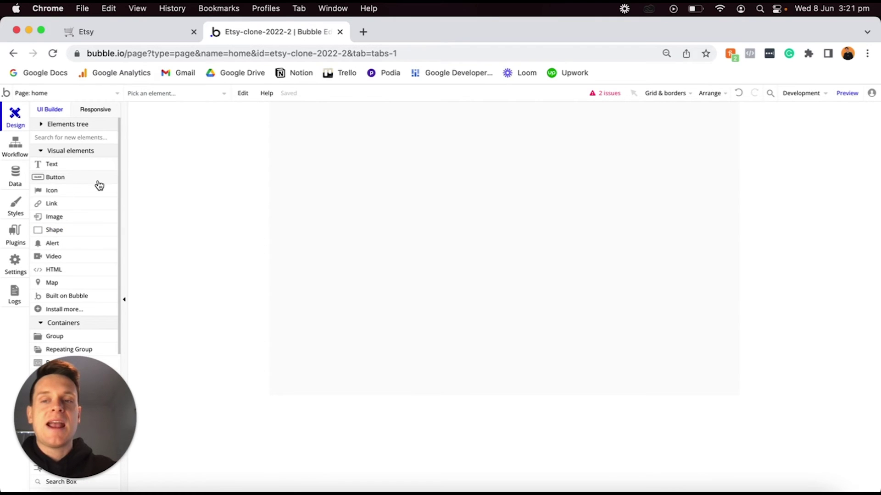
{"action": "scroll", "coordinate": [98, 183], "scroll_direction": "down", "scroll_amount": 3}
{"action": "scroll", "coordinate": [98, 183], "scroll_direction": "down", "scroll_amount": 8}
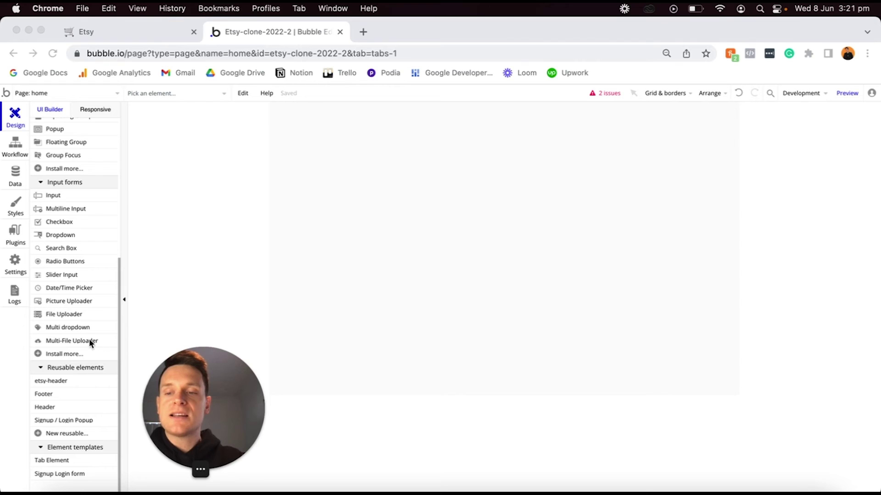
{"action": "scroll", "coordinate": [77, 337], "scroll_direction": "down", "scroll_amount": 2}
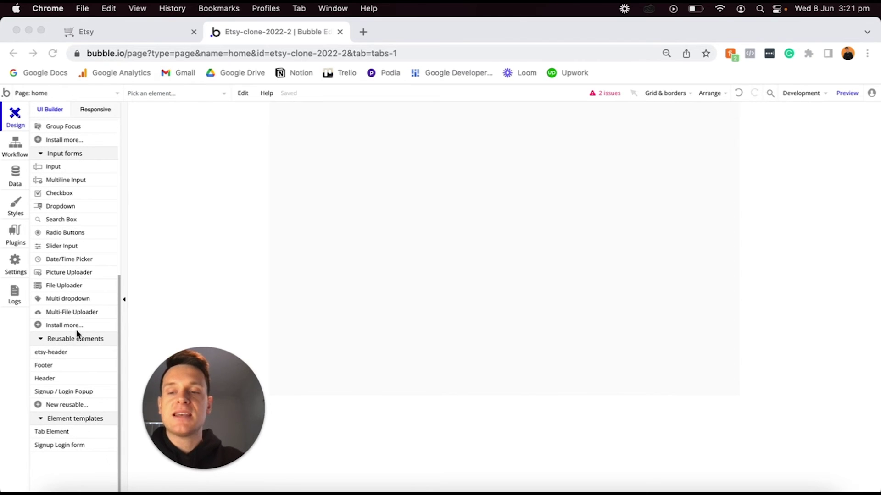
{"action": "left_click", "coordinate": [54, 351]}
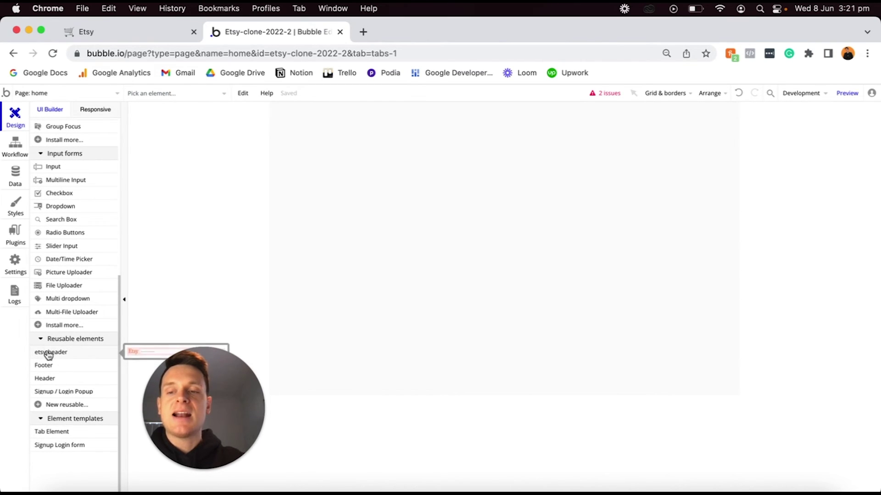
{"action": "left_click", "coordinate": [386, 160]}
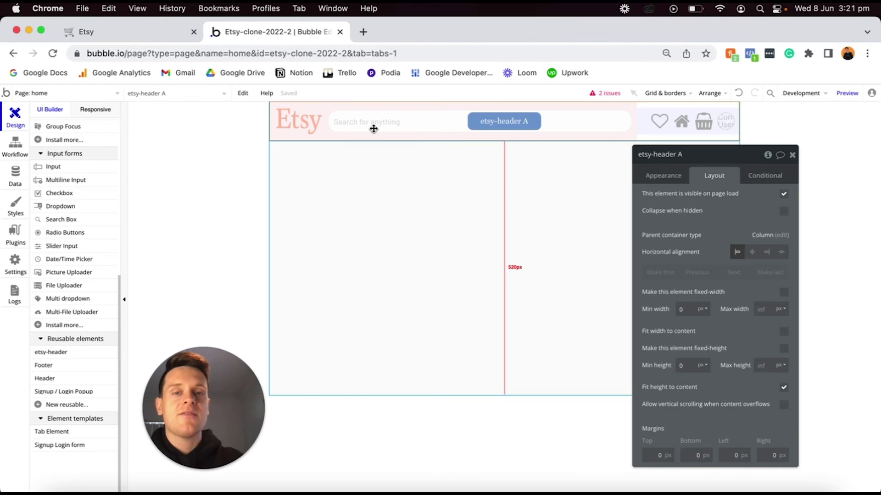
{"action": "left_click_drag", "start_coordinate": [204, 384], "coordinate": [76, 392]}
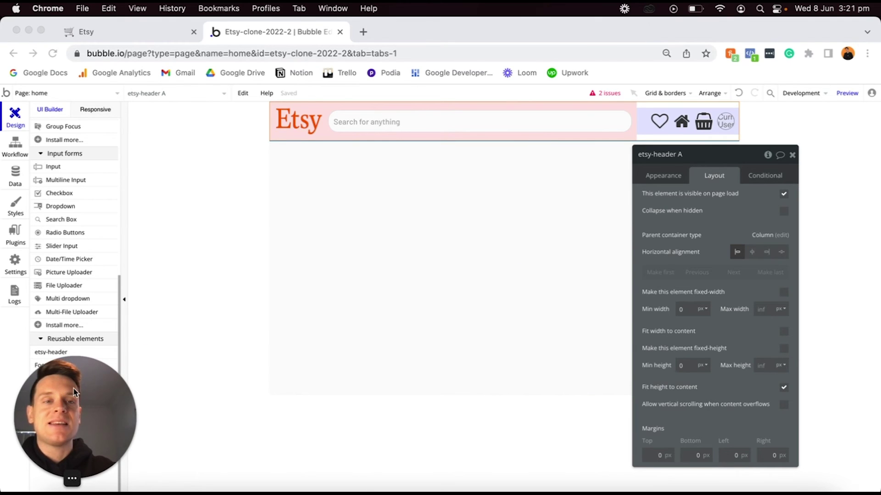
{"action": "left_click", "coordinate": [793, 155]}
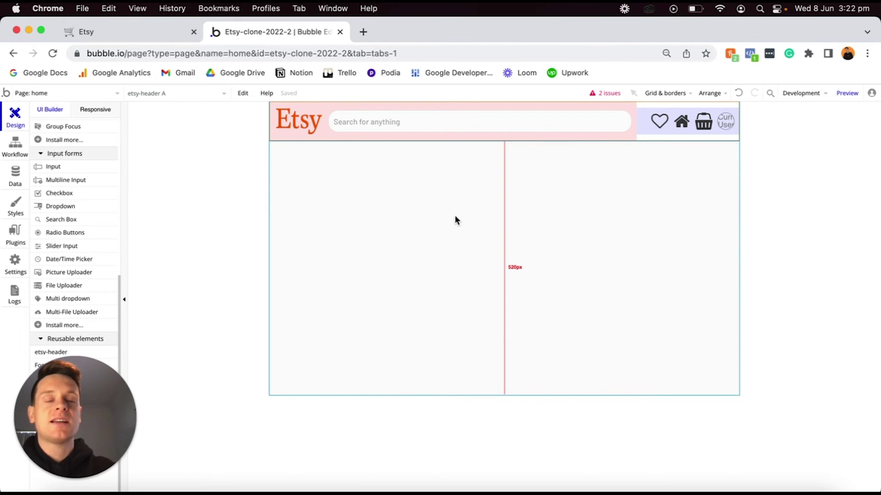
{"action": "left_click_drag", "start_coordinate": [481, 124], "coordinate": [547, 128]}
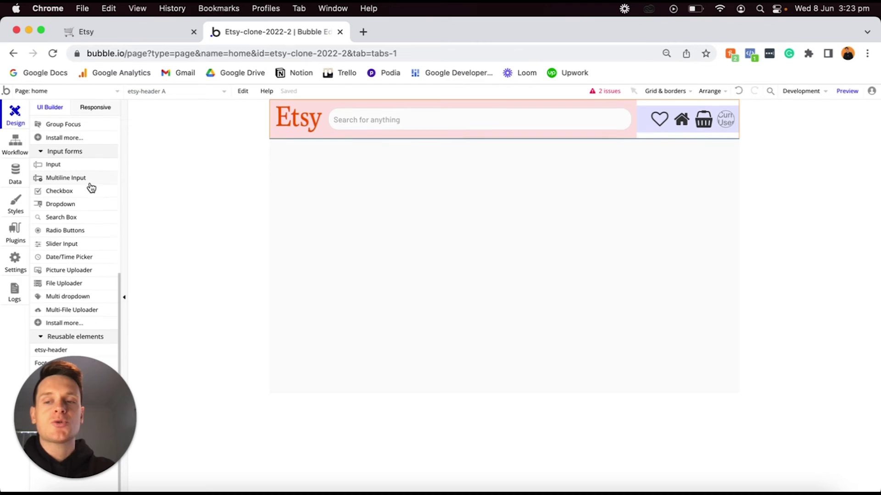
{"action": "scroll", "coordinate": [88, 186], "scroll_direction": "up", "scroll_amount": 5}
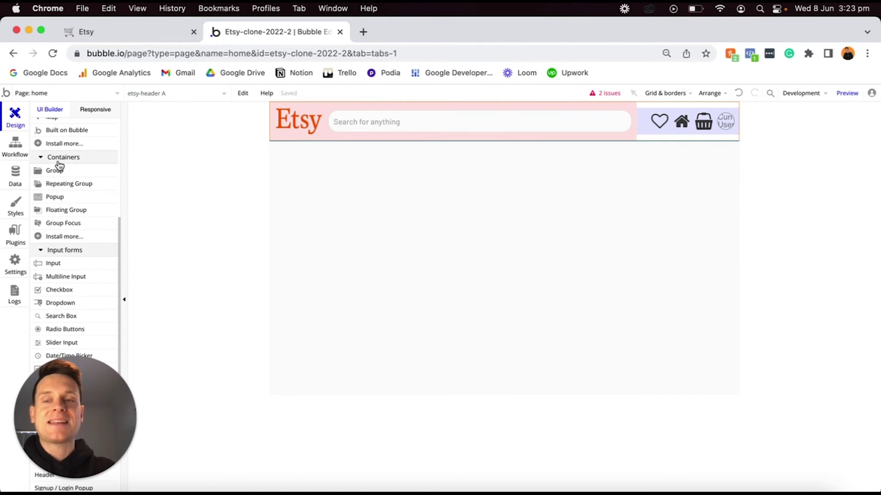
Place a repeating group under the header with type Categories and data source All Categories.
{"action": "left_click", "coordinate": [72, 183]}
{"action": "left_click", "coordinate": [312, 171]}
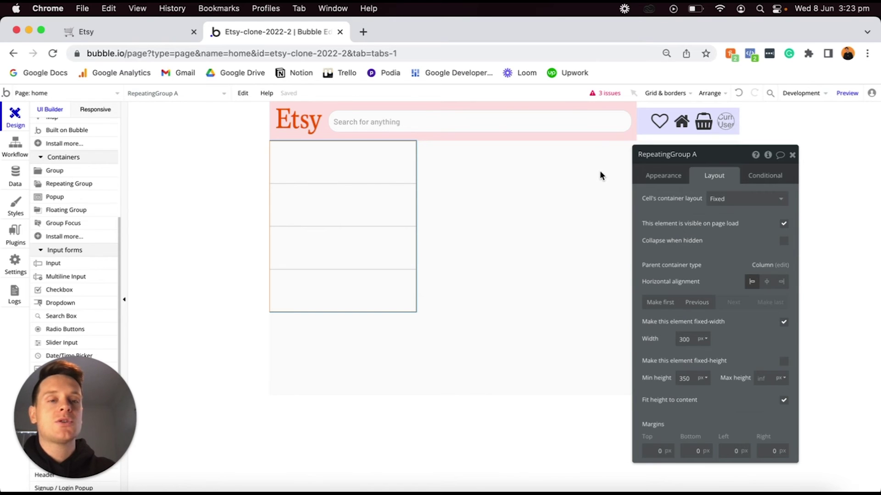
{"action": "left_click", "coordinate": [658, 175]}
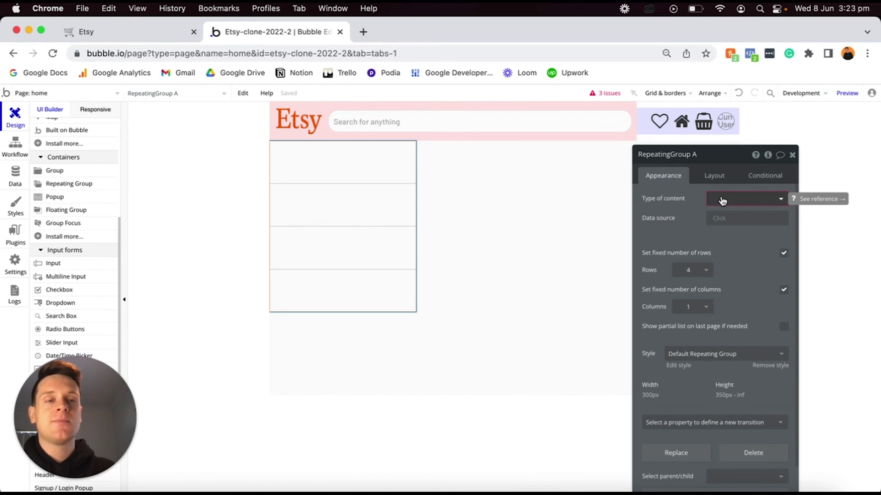
{"action": "left_click", "coordinate": [722, 201]}
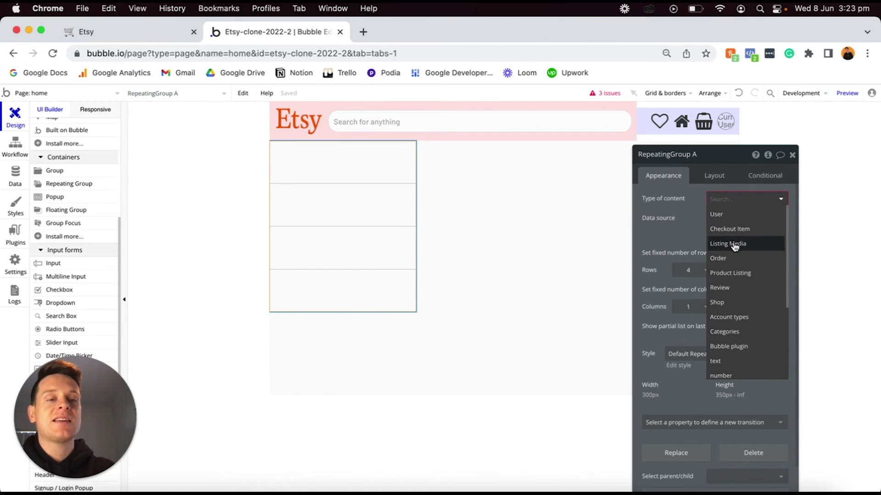
{"action": "scroll", "coordinate": [731, 250], "scroll_direction": "down", "scroll_amount": 1}
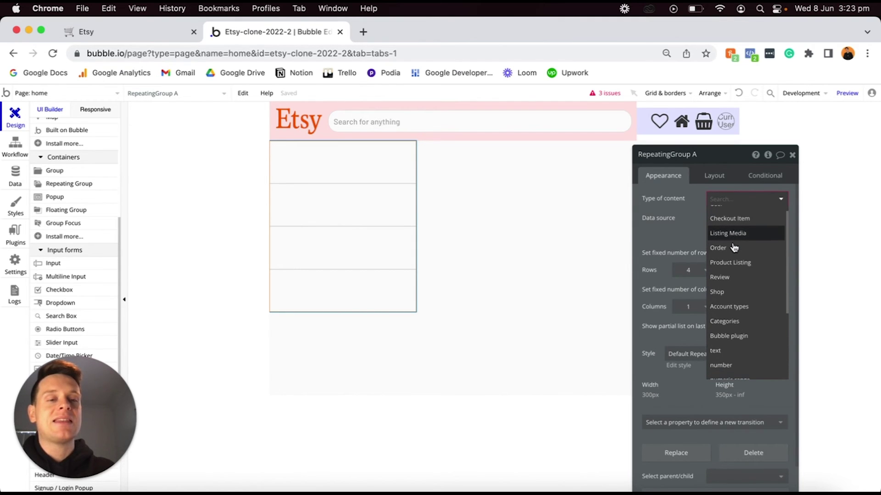
{"action": "left_click", "coordinate": [726, 323]}
{"action": "left_click", "coordinate": [719, 218]}
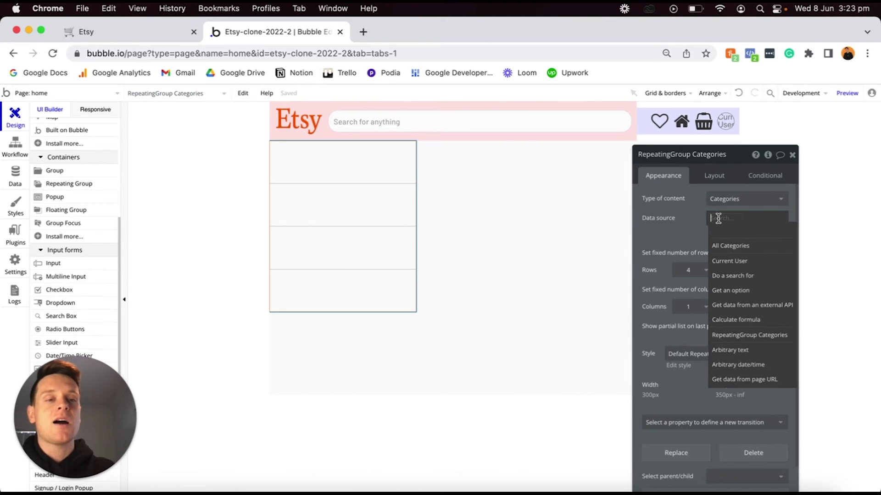
{"action": "left_click", "coordinate": [726, 248]}
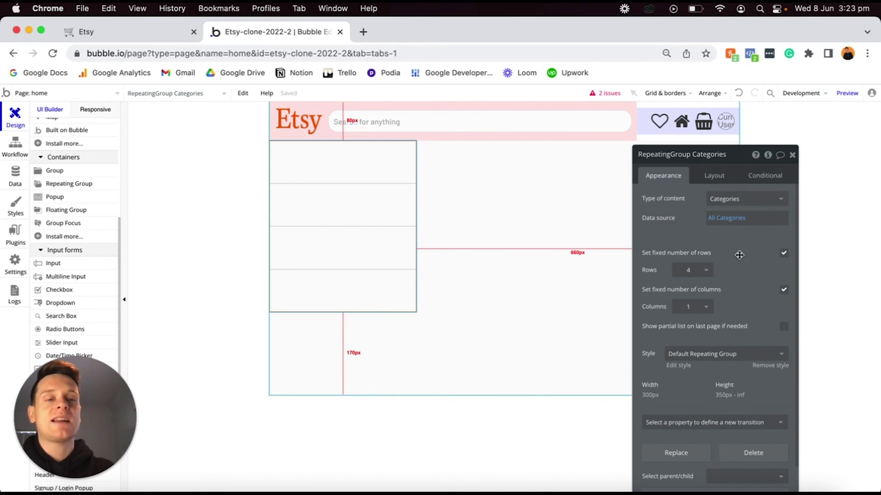
Remove the fixed row and column counts and set the scroll direction to Horizontal.
{"action": "left_click", "coordinate": [784, 254]}
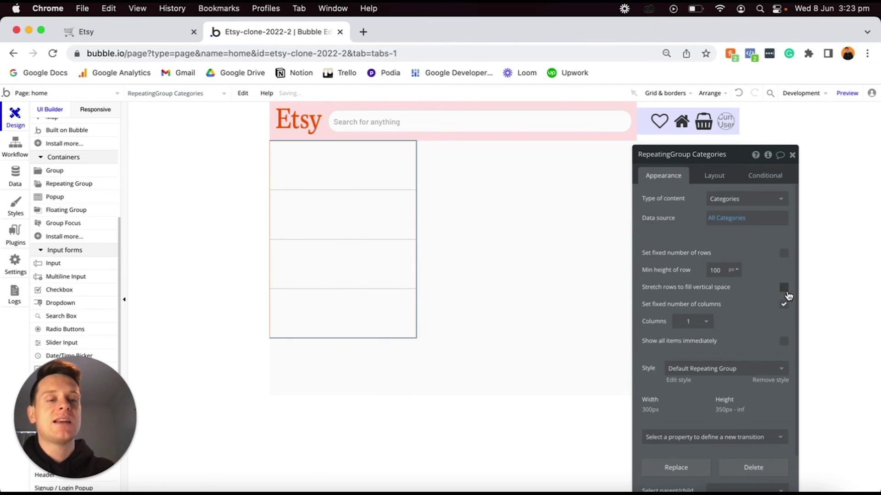
{"action": "left_click", "coordinate": [784, 305]}
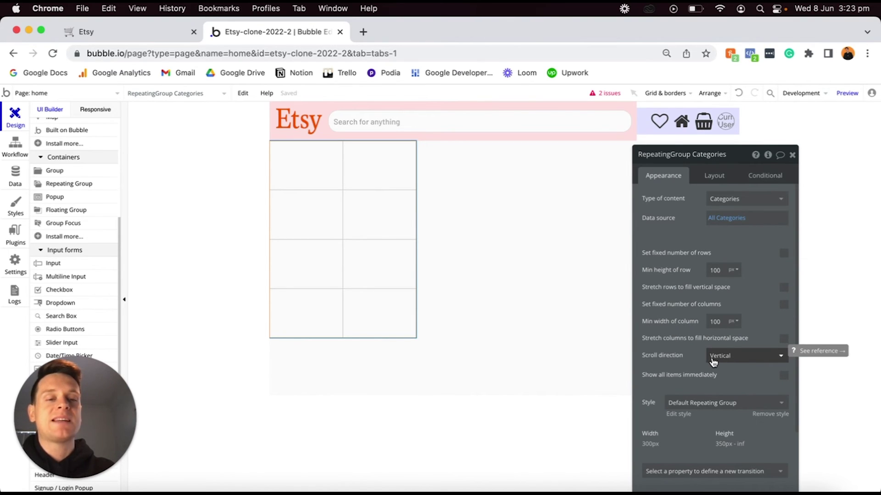
{"action": "left_click", "coordinate": [726, 362]}
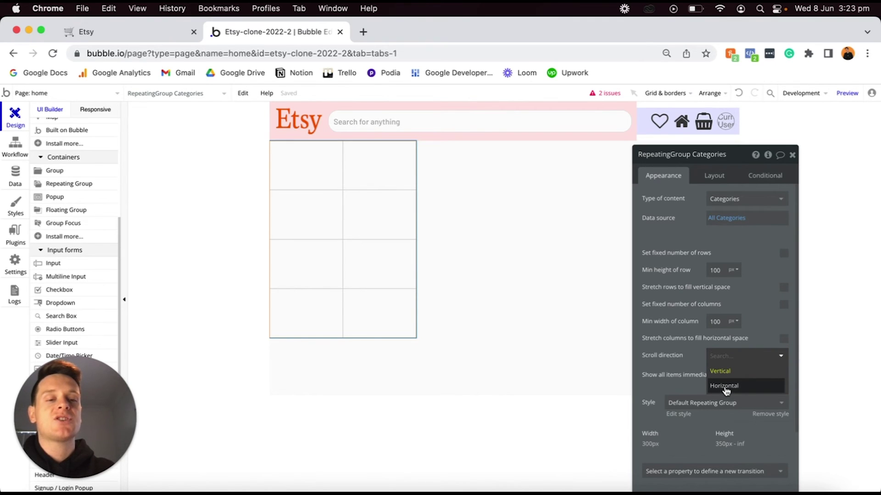
{"action": "left_click", "coordinate": [726, 388]}
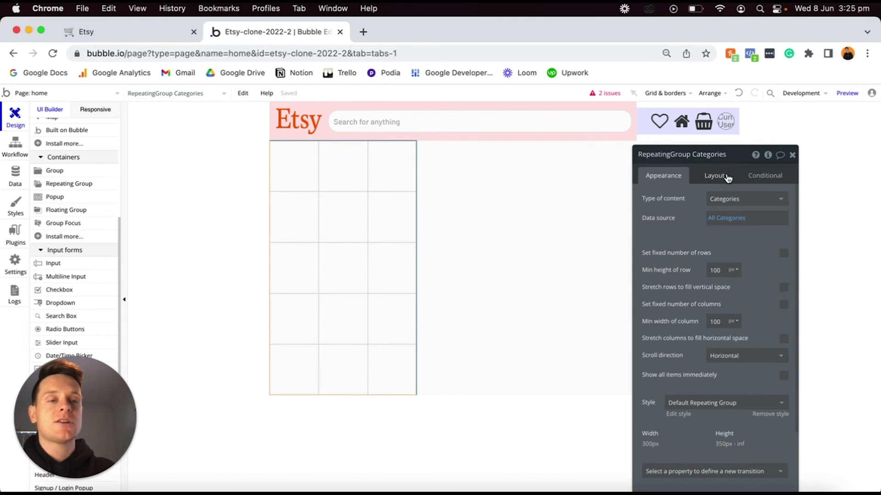
Lay out each cell as a row, turn off fixed width, and set minimum width to 0.
{"action": "left_click", "coordinate": [717, 175]}
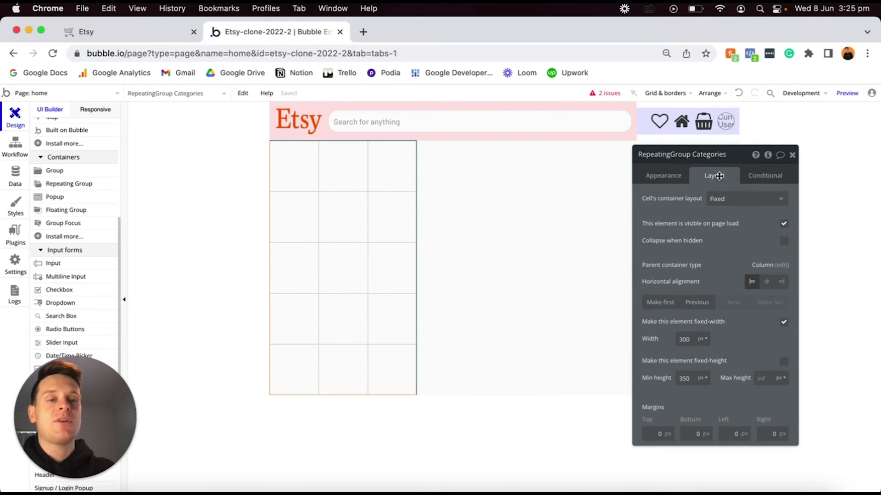
{"action": "left_click", "coordinate": [726, 206]}
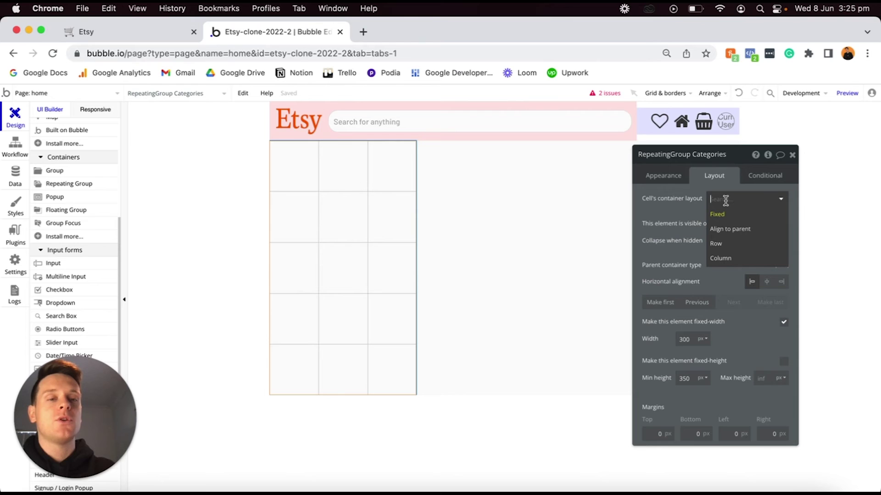
{"action": "left_click", "coordinate": [721, 245]}
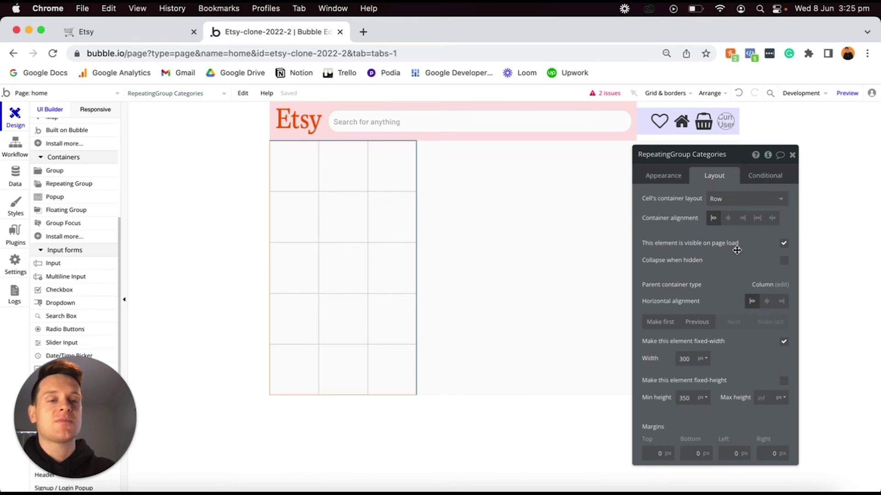
{"action": "left_click", "coordinate": [784, 341]}
{"action": "left_click", "coordinate": [691, 358]}
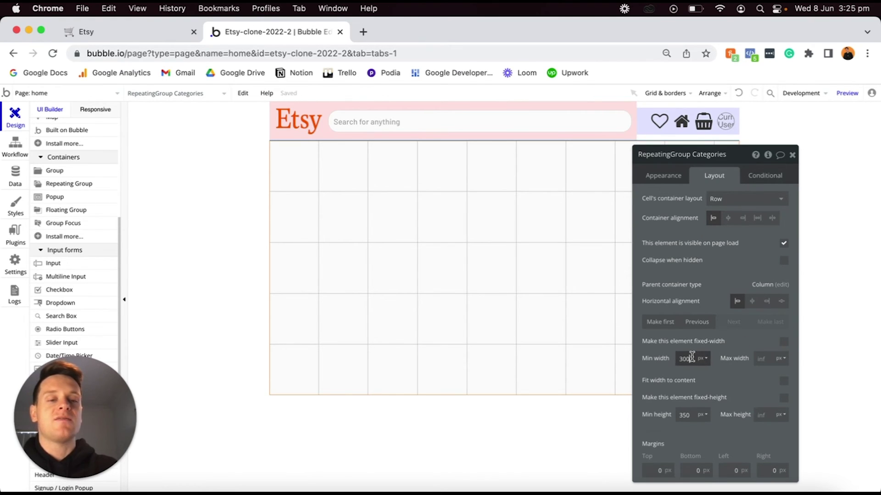
{"action": "key", "text": "super+a"}
{"action": "type", "text": "0"}
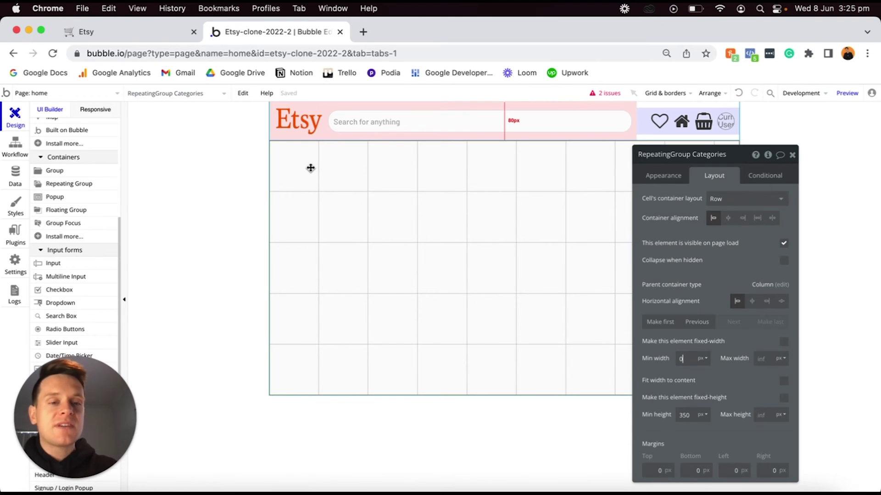
Set RepeatingGroup Categories to a 50 px minimum row height and 200 px minimum column width.
{"action": "left_click", "coordinate": [663, 176]}
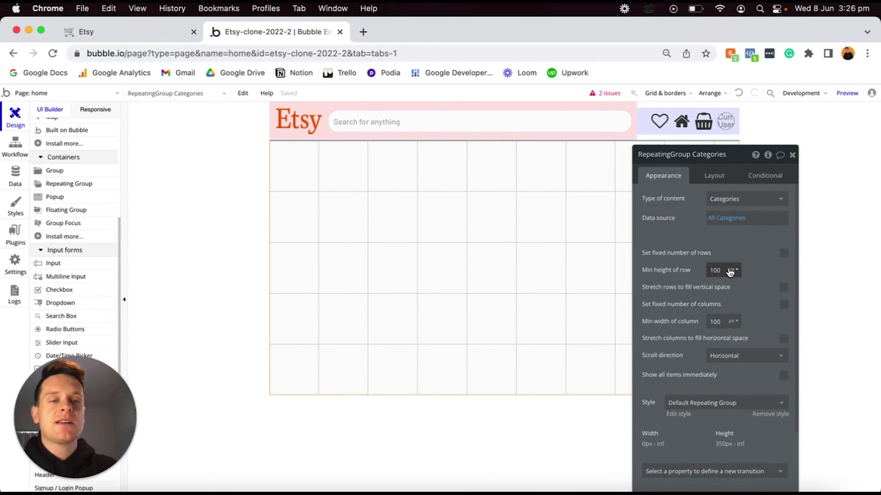
{"action": "type", "text": "50"}
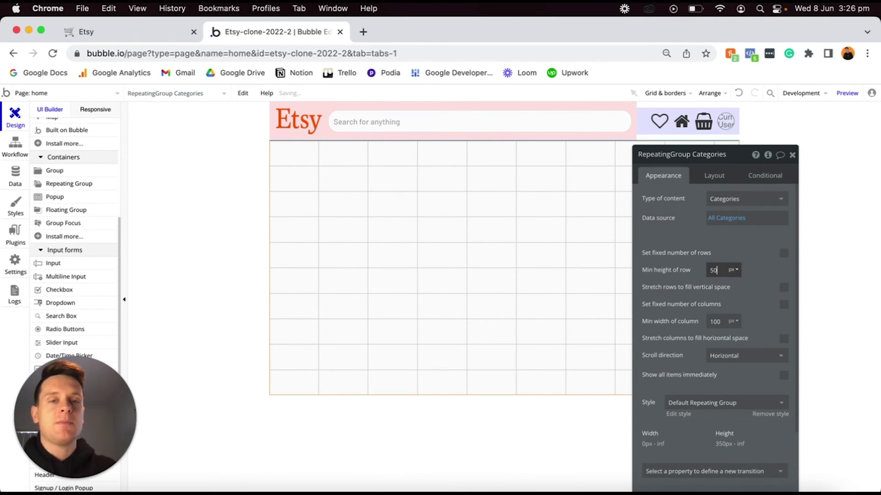
{"action": "left_click", "coordinate": [722, 320]}
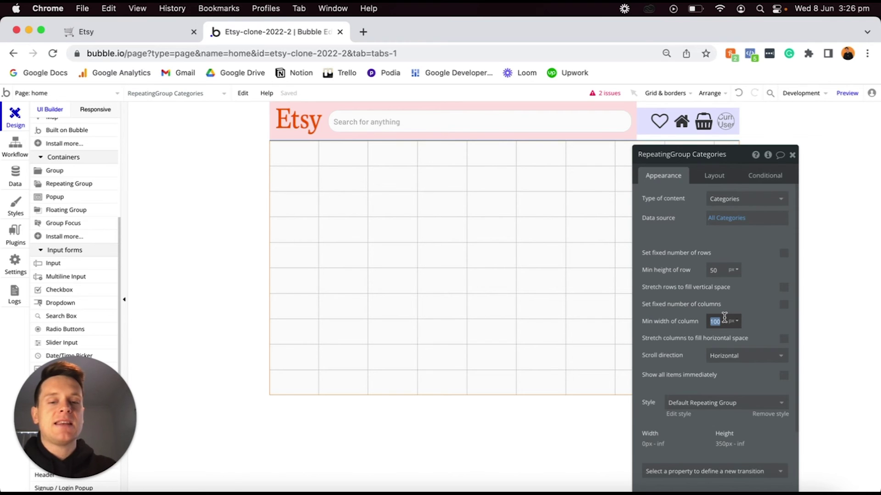
{"action": "type", "text": "20"}
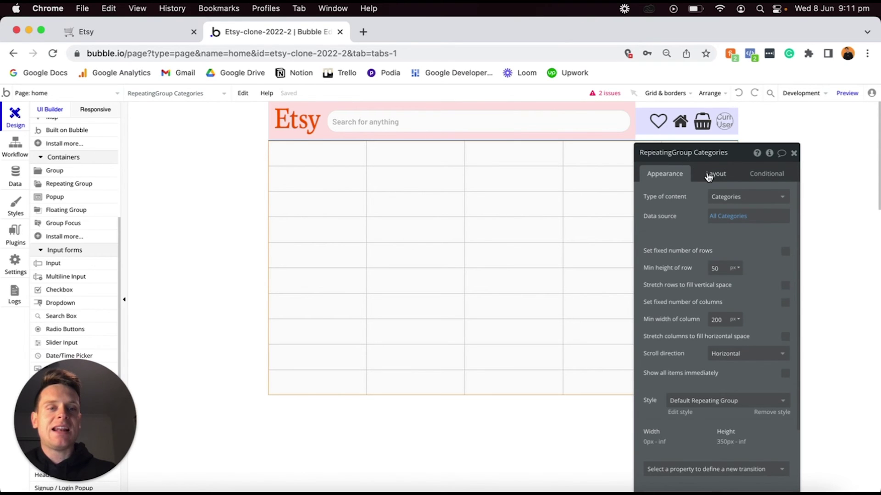
{"action": "left_click", "coordinate": [708, 173]}
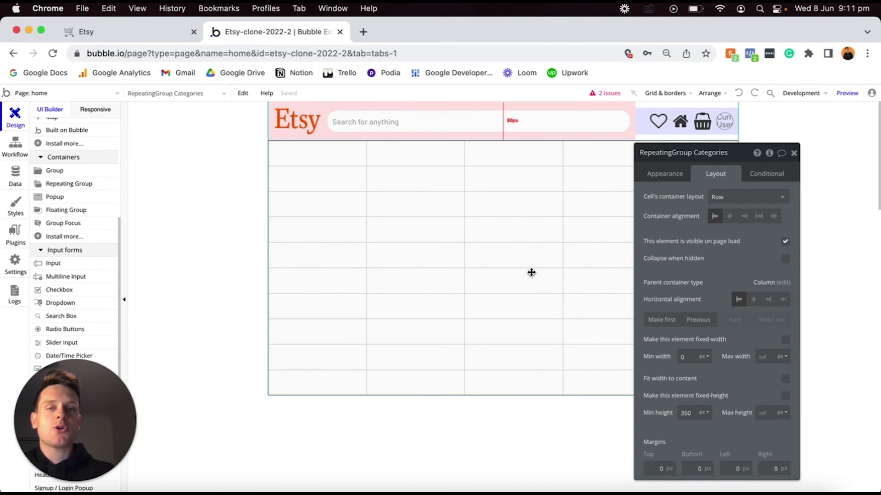
{"action": "left_click", "coordinate": [664, 179]}
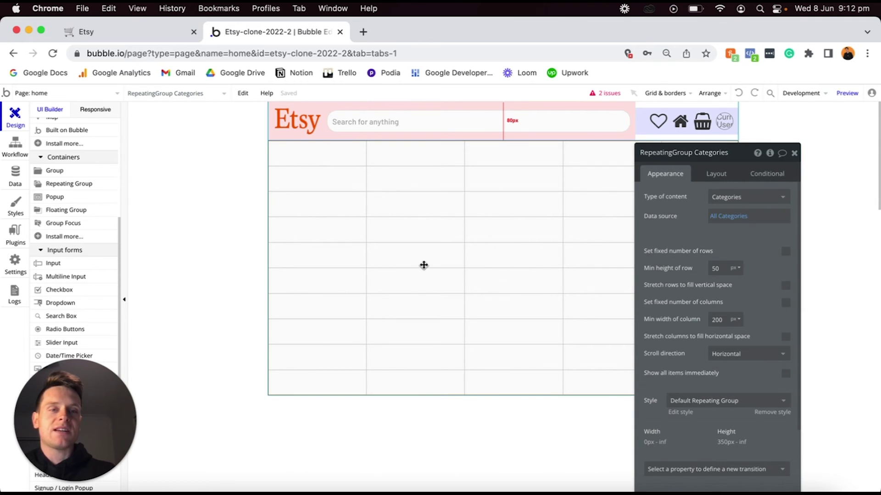
Limit RepeatingGroup Categories to 0 min and 50 px max height, moving the property editor aside.
{"action": "left_click", "coordinate": [712, 176]}
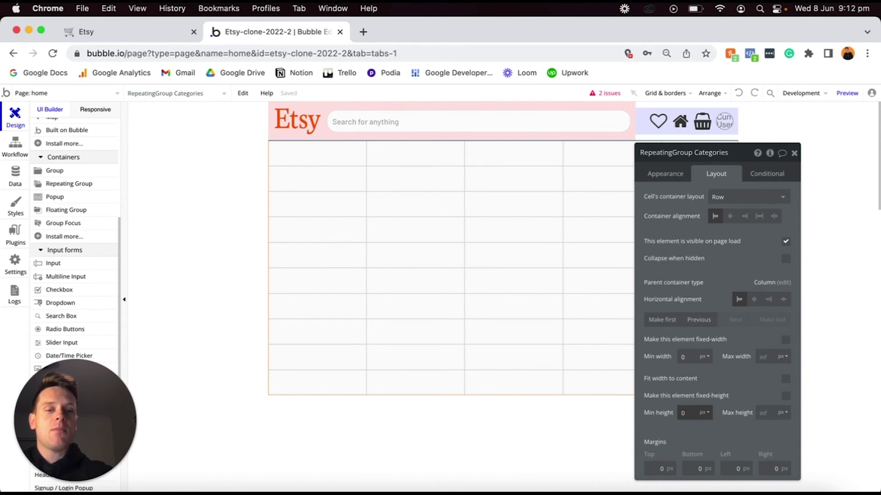
{"action": "type", "text": "50"}
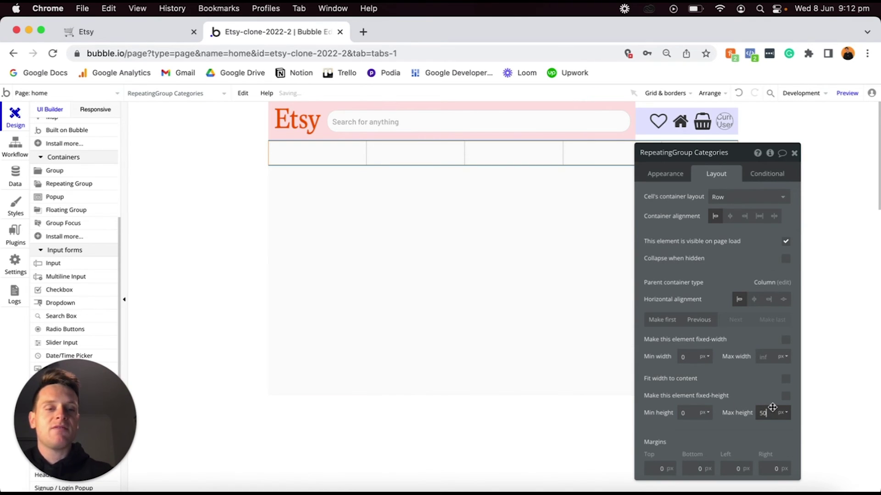
{"action": "left_click", "coordinate": [677, 175]}
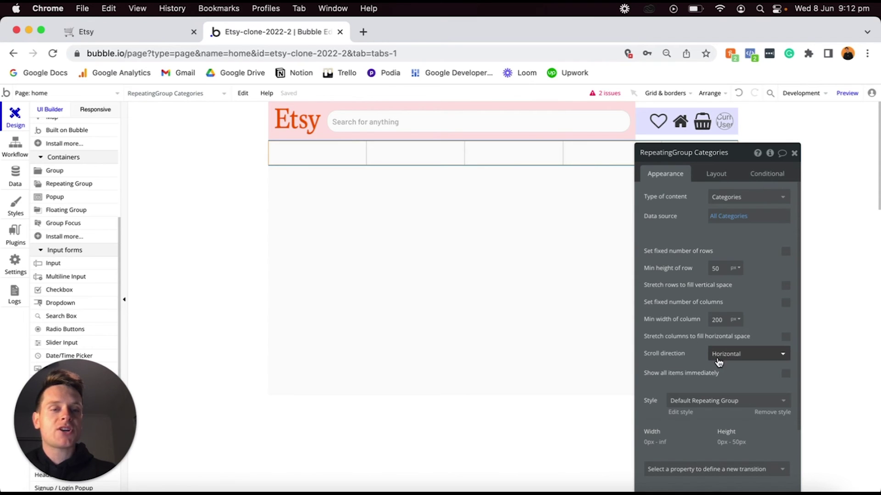
{"action": "left_click_drag", "start_coordinate": [741, 163], "coordinate": [745, 213]}
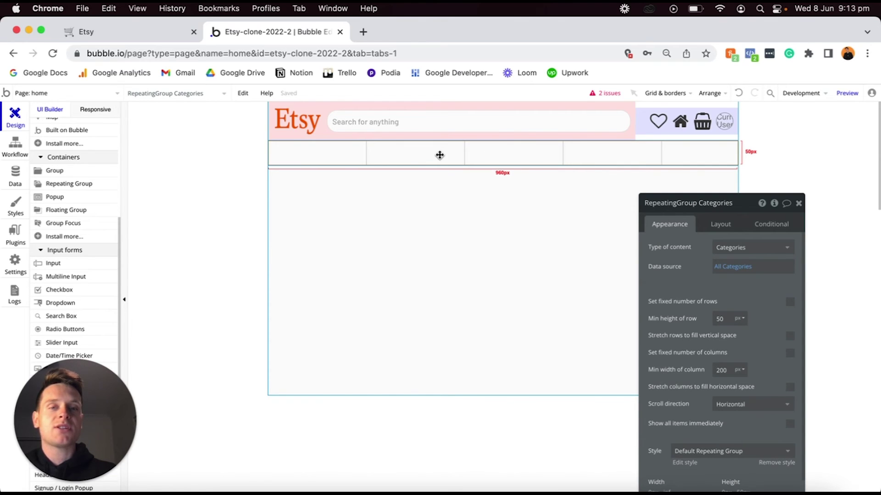
Place a Text element in the first Categories cell.
{"action": "scroll", "coordinate": [73, 170], "scroll_direction": "up", "scroll_amount": 5}
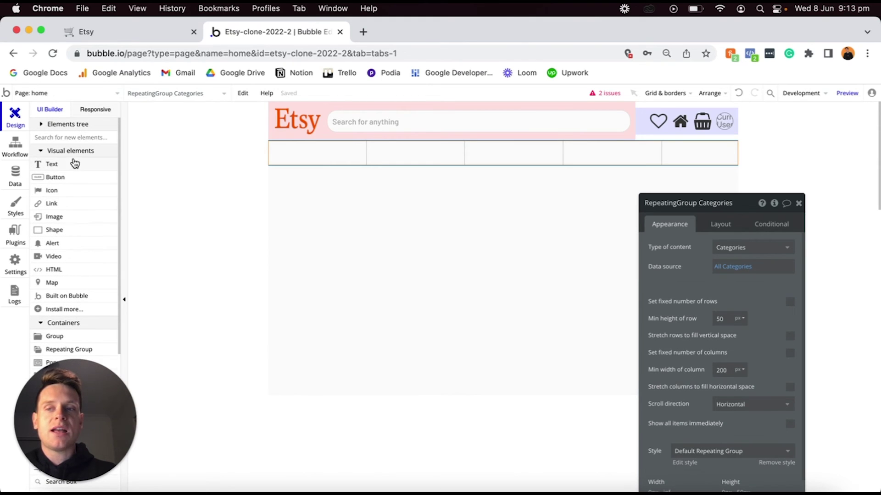
{"action": "left_click", "coordinate": [73, 163]}
{"action": "left_click", "coordinate": [312, 151]}
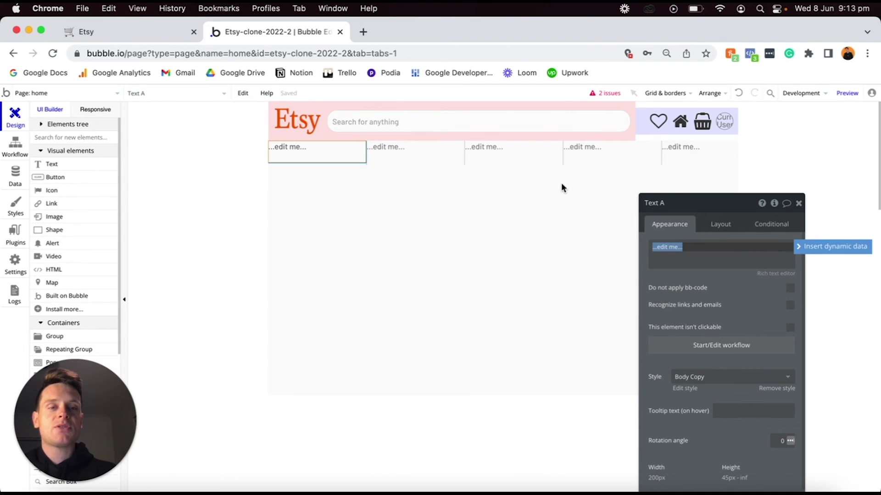
{"action": "left_click_drag", "start_coordinate": [699, 209], "coordinate": [682, 137]}
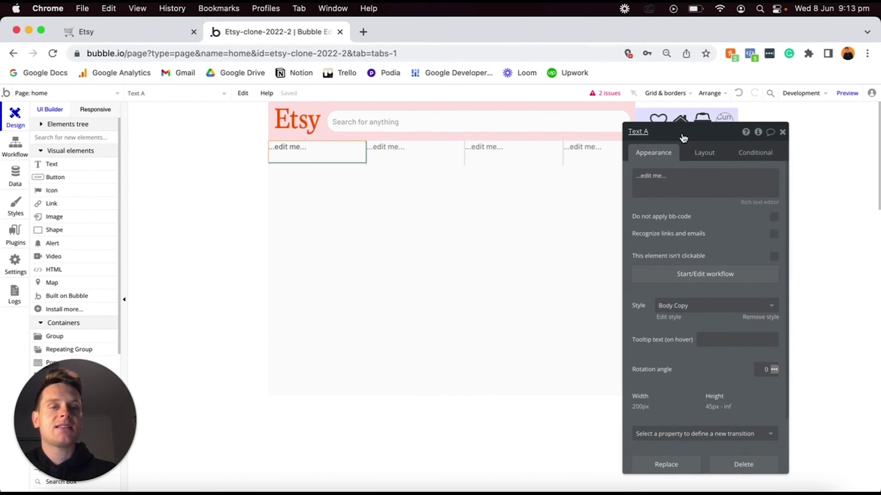
Make the text show Current cell's Categories's Display and remove its preset style.
{"action": "left_click", "coordinate": [672, 173]}
{"action": "key", "text": "super+a"}
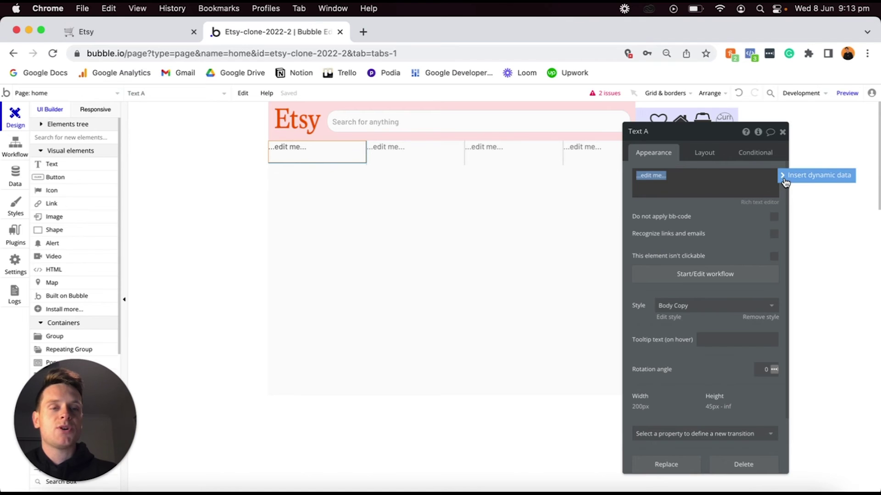
{"action": "left_click", "coordinate": [786, 180]}
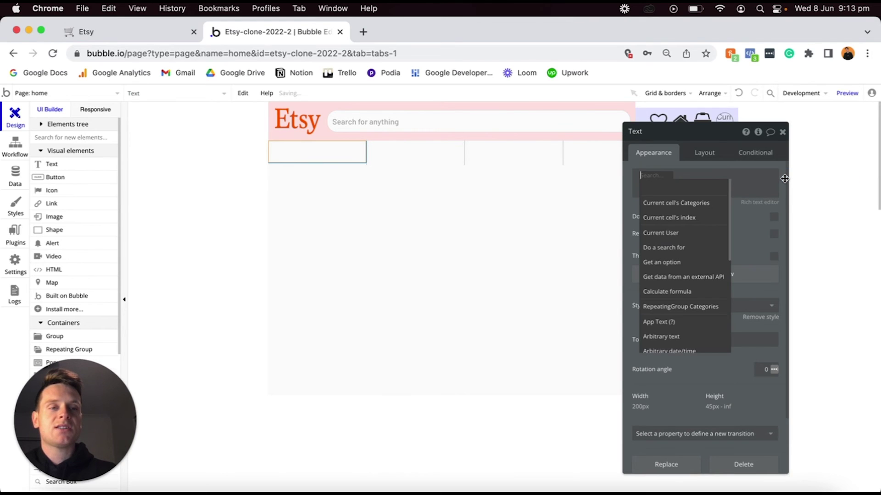
{"action": "left_click", "coordinate": [690, 205]}
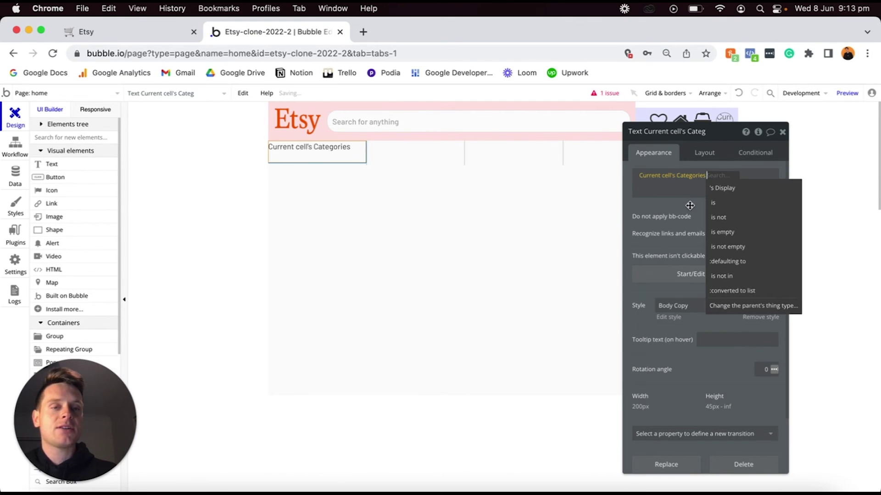
{"action": "left_click", "coordinate": [716, 191]}
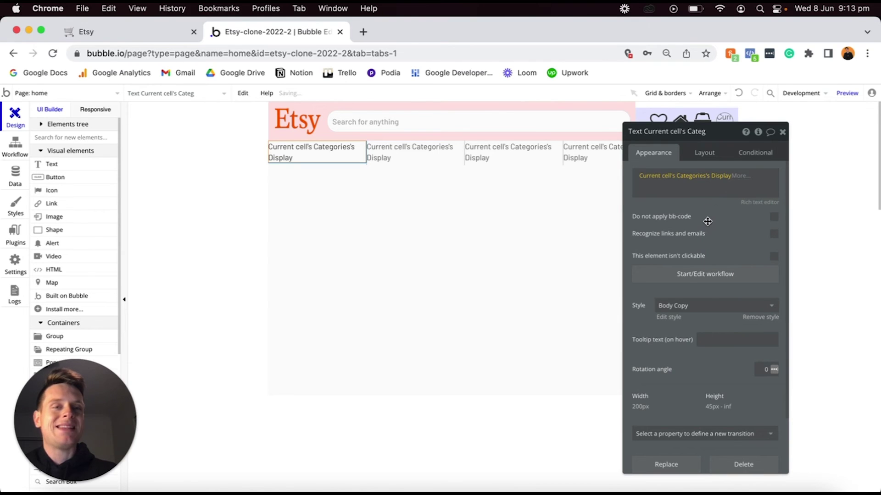
{"action": "left_click", "coordinate": [754, 320]}
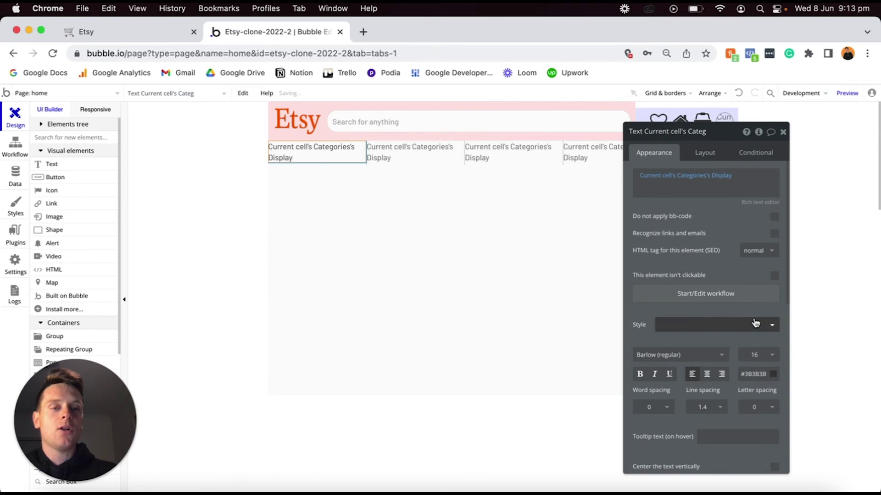
Centre-align the category text, drop fixed width, set min width and height to 0, and centre vertically.
{"action": "left_click", "coordinate": [707, 375]}
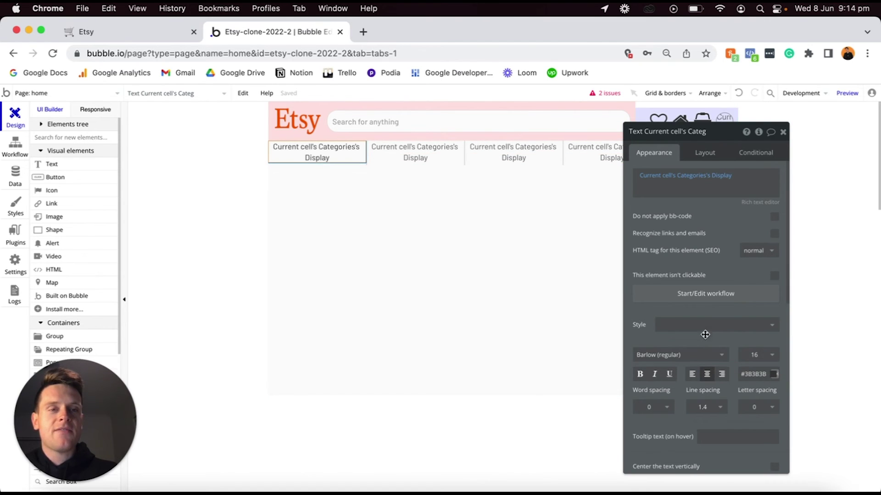
{"action": "left_click", "coordinate": [701, 153]}
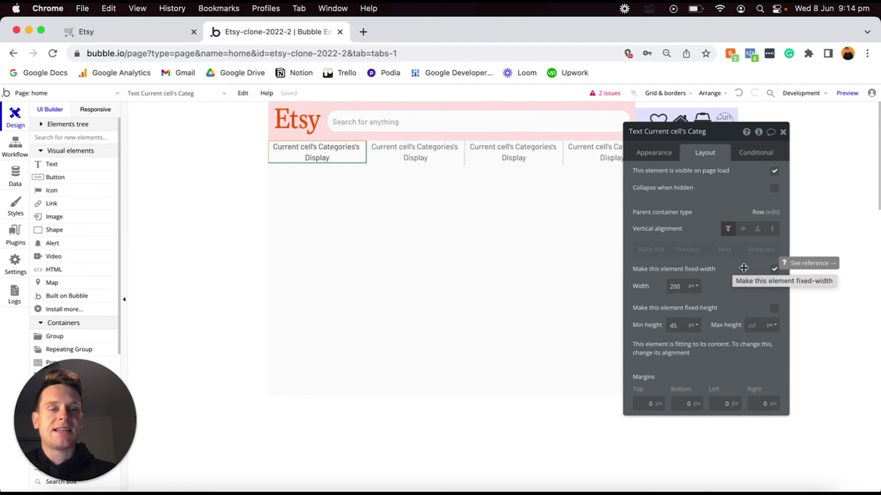
{"action": "left_click", "coordinate": [774, 270]}
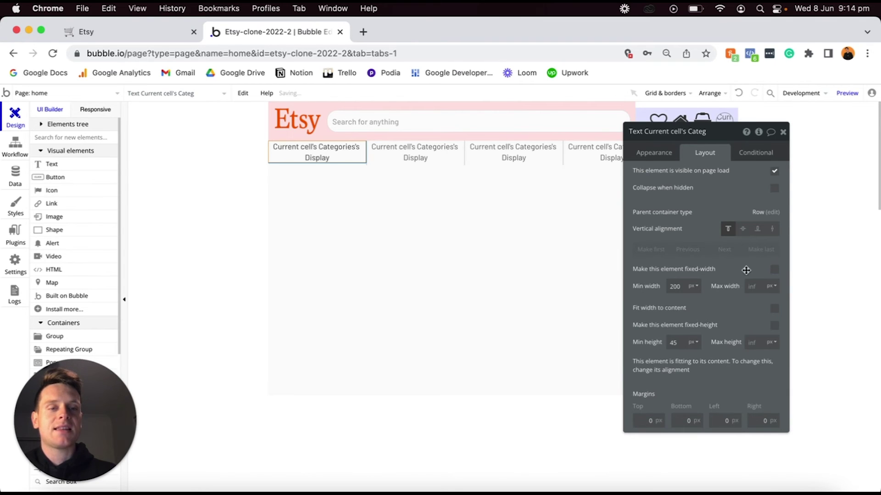
{"action": "key", "text": "super+a"}
{"action": "type", "text": "0"}
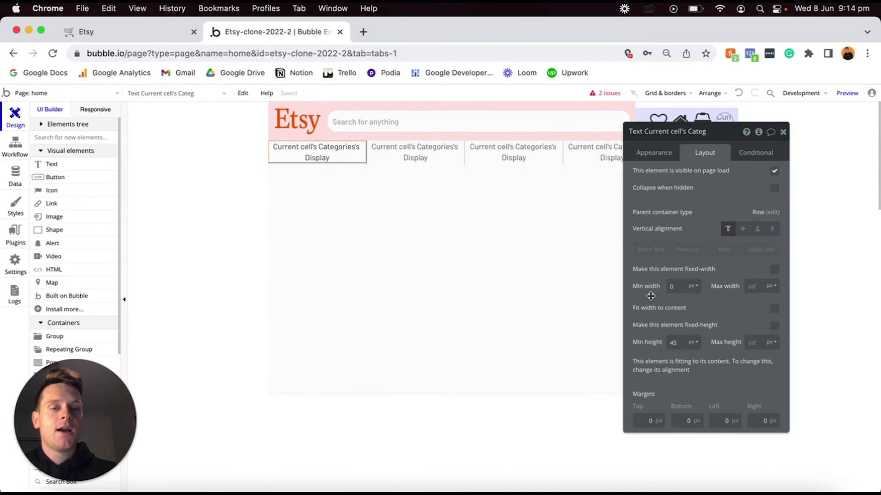
{"action": "type", "text": "0"}
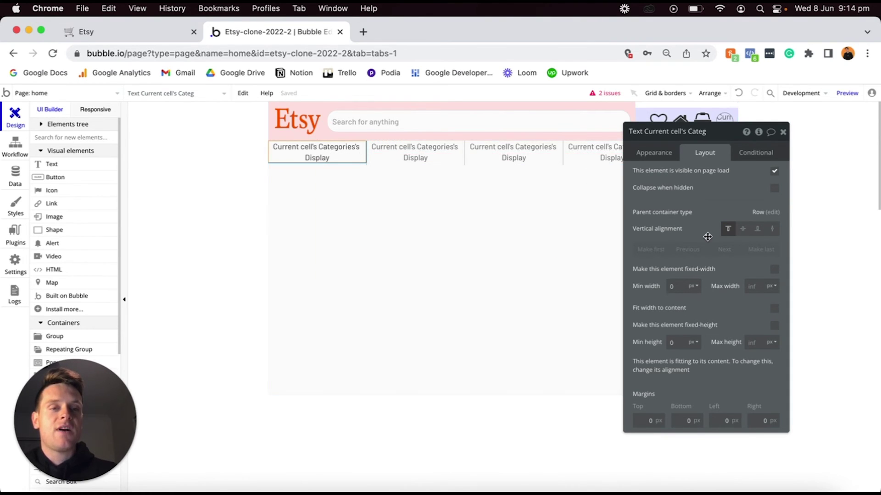
{"action": "left_click", "coordinate": [743, 232]}
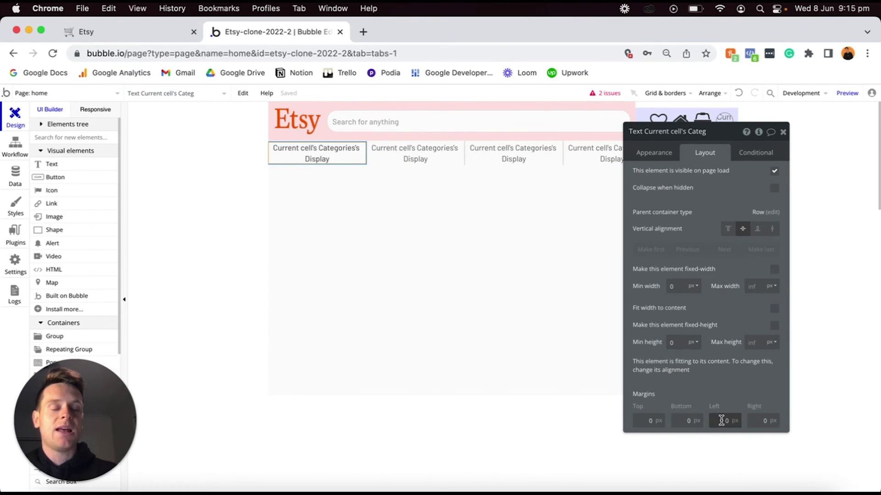
Give RepeatingGroup Categories 20 px left and right margins.
{"action": "left_click", "coordinate": [516, 173]}
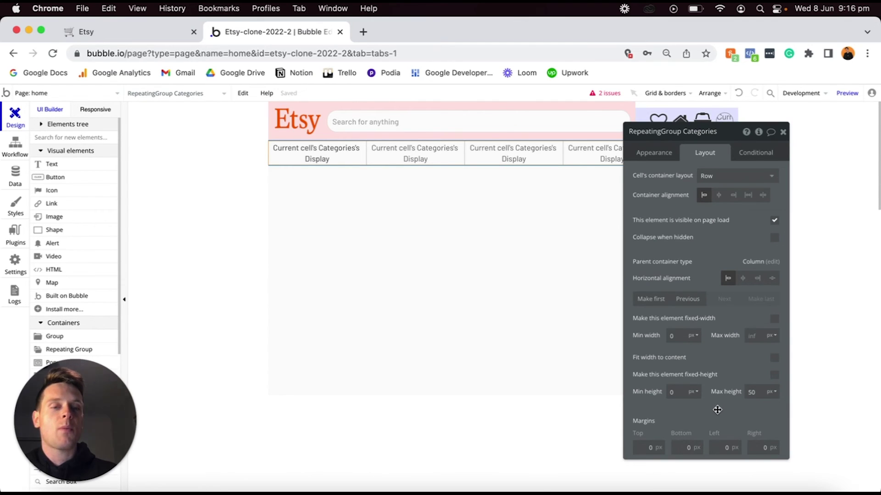
{"action": "left_click", "coordinate": [724, 448]}
{"action": "type", "text": "2"}
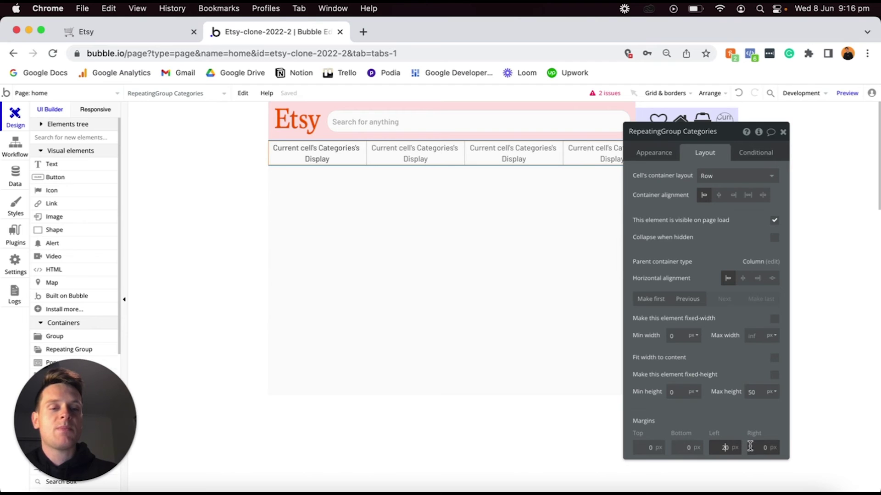
{"action": "left_click", "coordinate": [749, 447]}
{"action": "type", "text": "2"}
{"action": "left_click", "coordinate": [732, 137]}
{"action": "left_click_drag", "start_coordinate": [732, 137], "coordinate": [728, 226]}
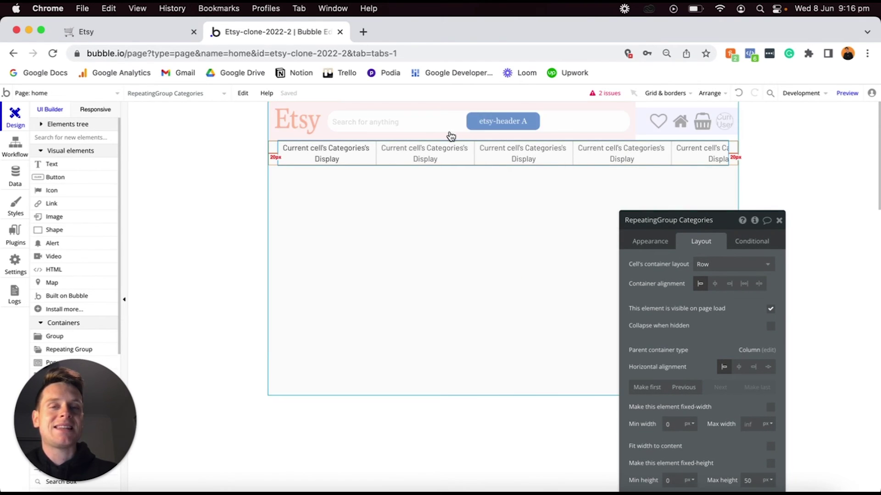
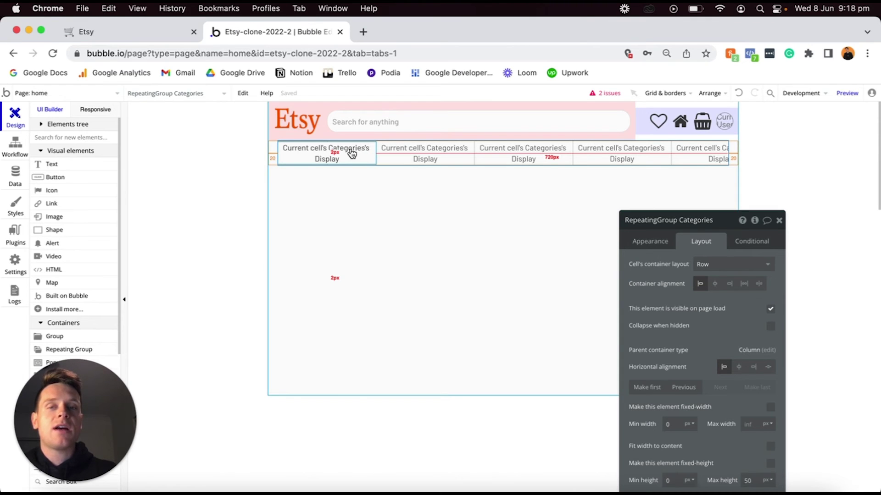
Start a click workflow on the category text and add a Go to page navigation action.
{"action": "left_click", "coordinate": [326, 154]}
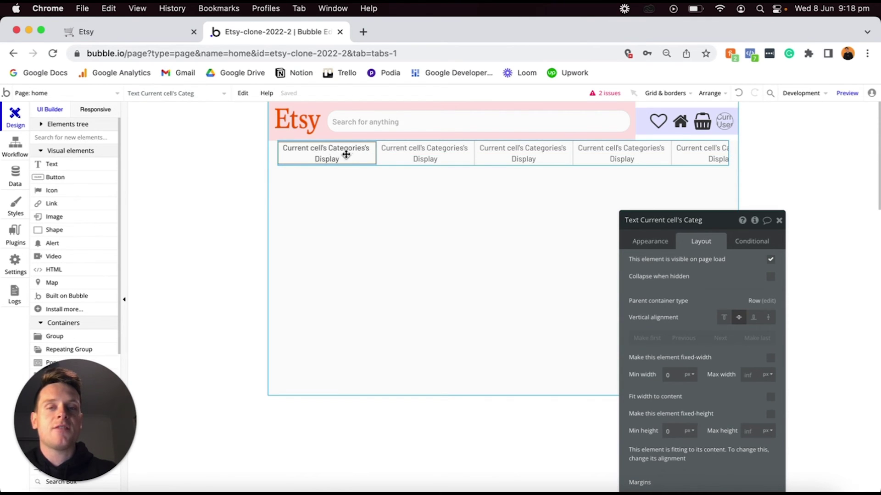
{"action": "left_click_drag", "start_coordinate": [734, 231], "coordinate": [734, 144]}
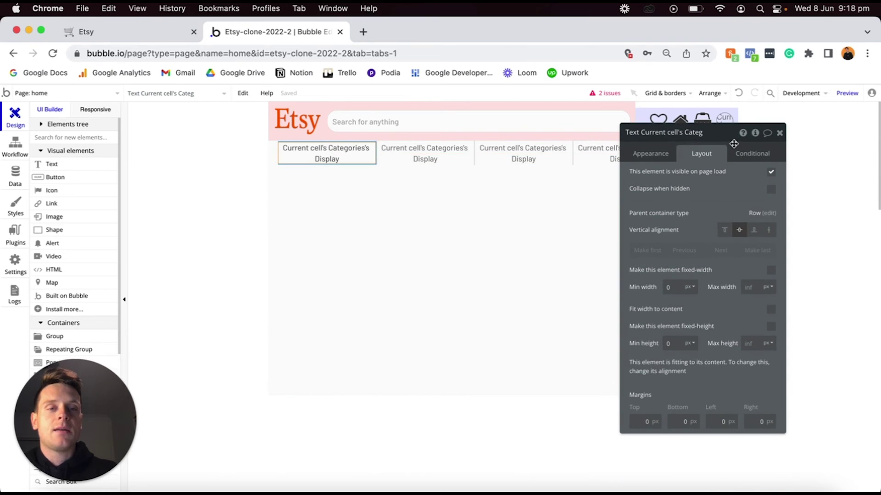
{"action": "left_click", "coordinate": [662, 153]}
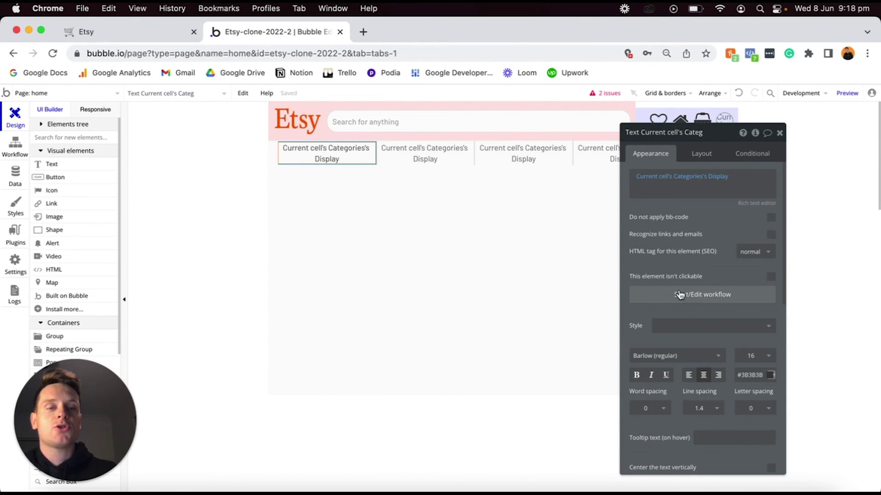
{"action": "left_click", "coordinate": [673, 296]}
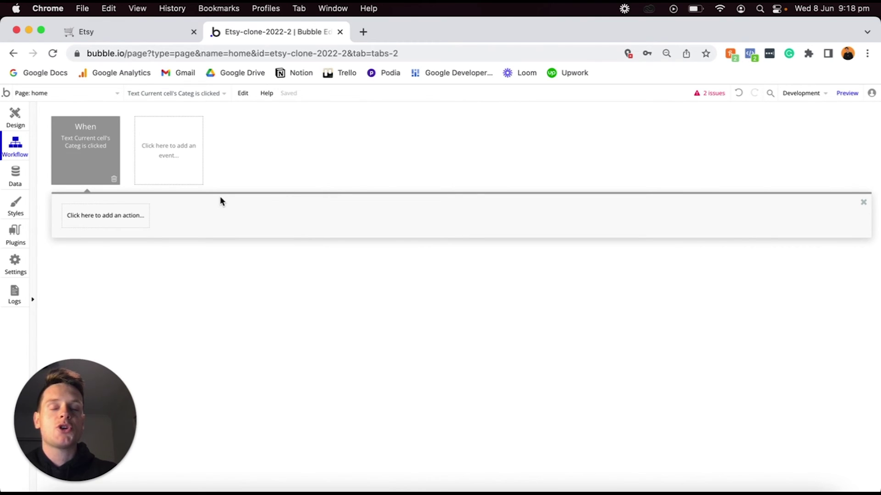
{"action": "left_click", "coordinate": [106, 216]}
{"action": "mouse_move", "coordinate": [99, 272]}
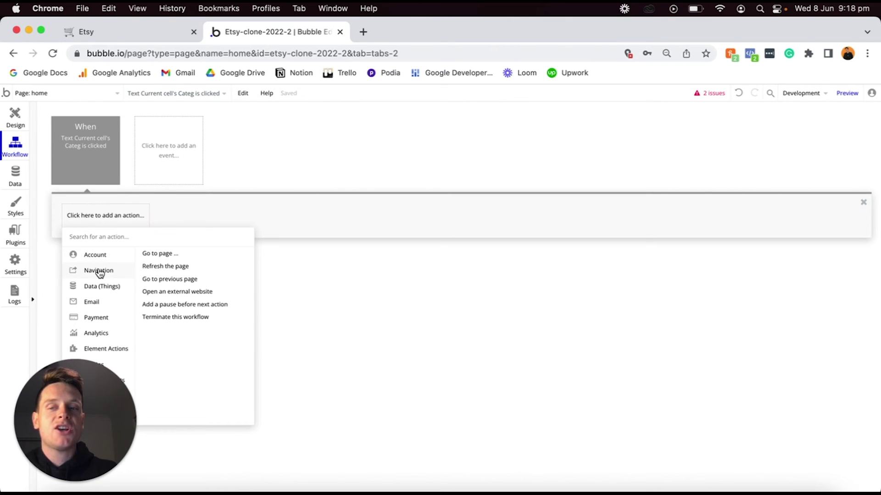
{"action": "left_click", "coordinate": [186, 255]}
Send the click to the search-results page with an extra parameter keyed 'search-category'.
{"action": "left_click", "coordinate": [741, 154]}
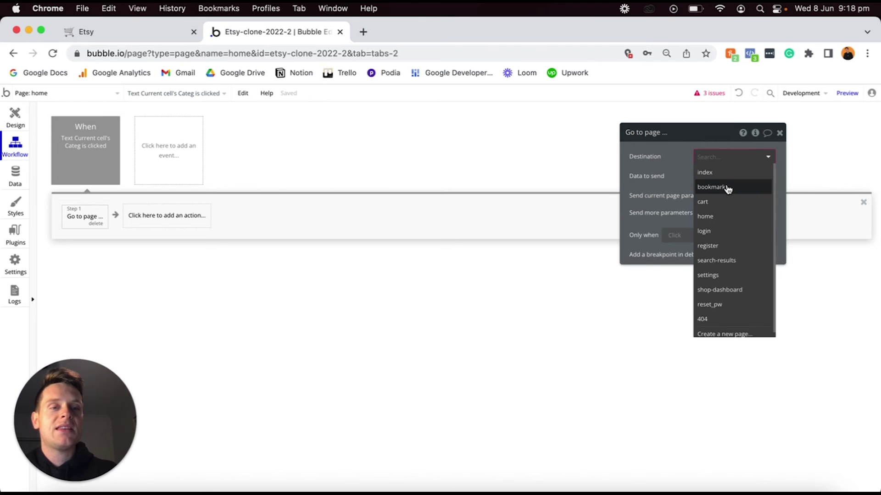
{"action": "left_click", "coordinate": [718, 259]}
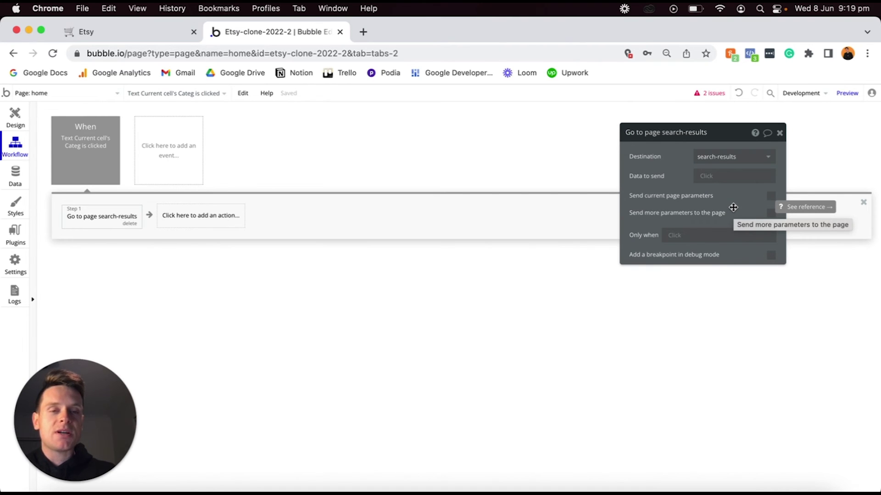
{"action": "left_click", "coordinate": [771, 214]}
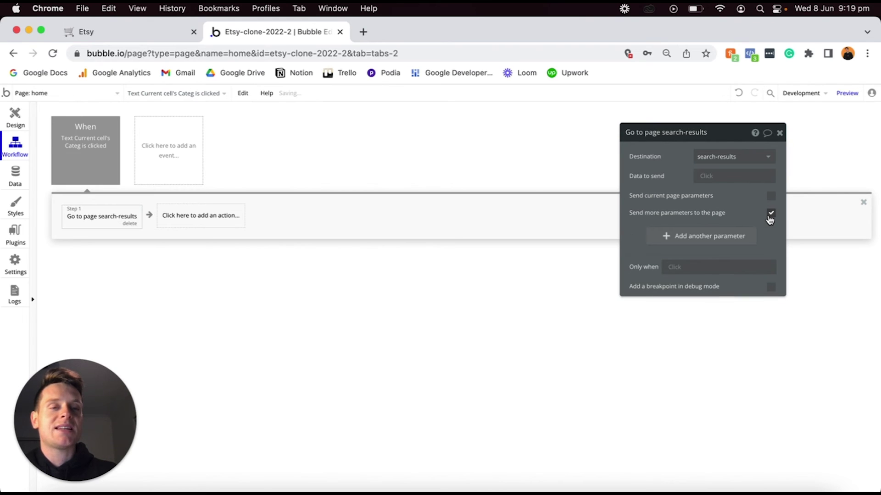
{"action": "left_click", "coordinate": [686, 239]}
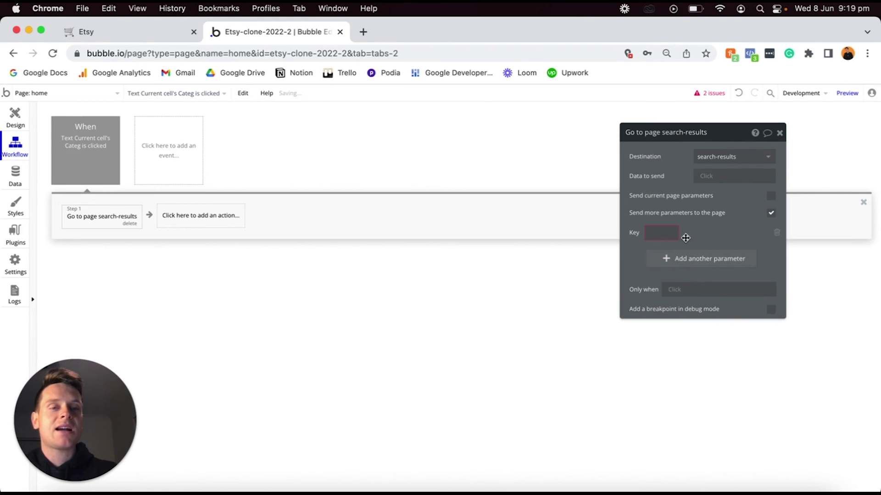
{"action": "left_click", "coordinate": [656, 231]}
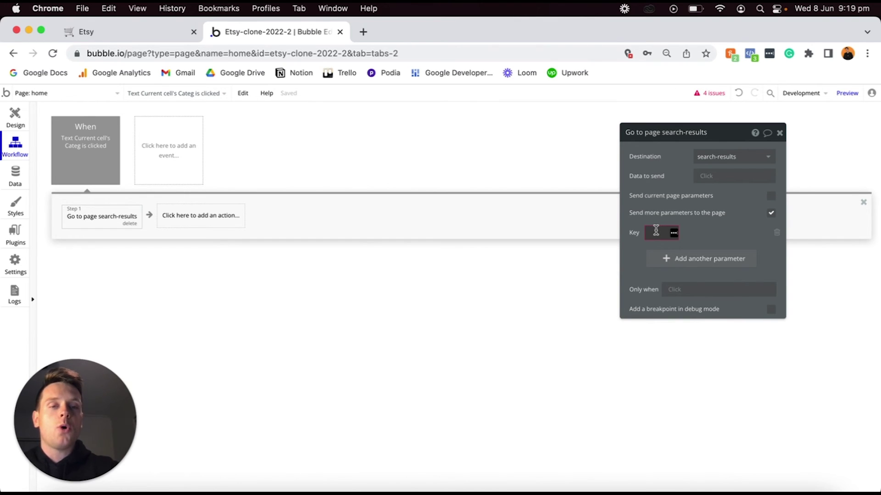
{"action": "type", "text": "sear"}
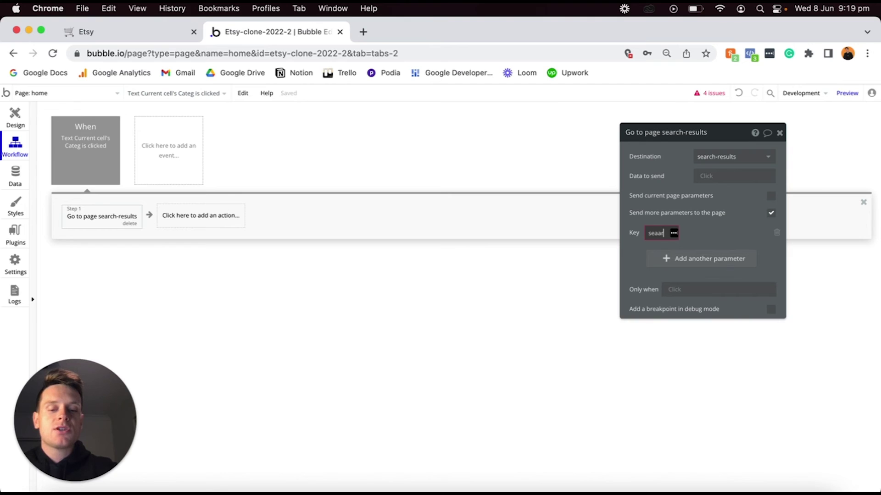
{"action": "type", "text": "ch-categ"}
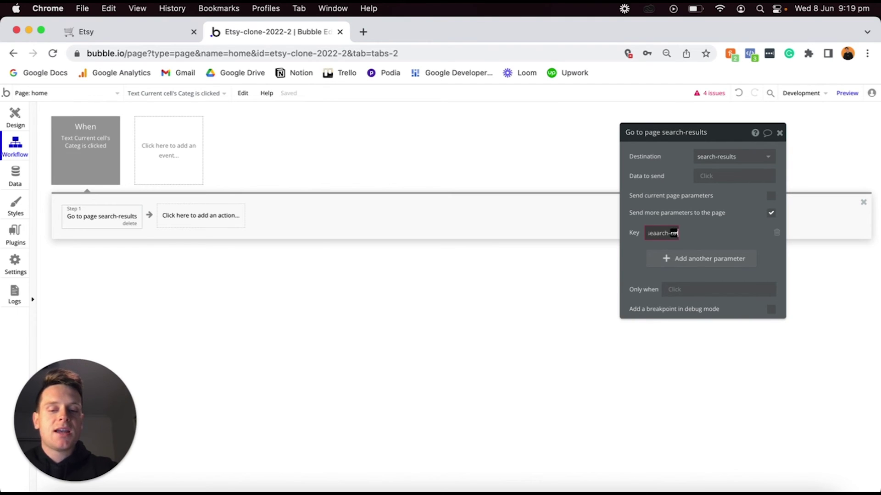
{"action": "type", "text": "ory"}
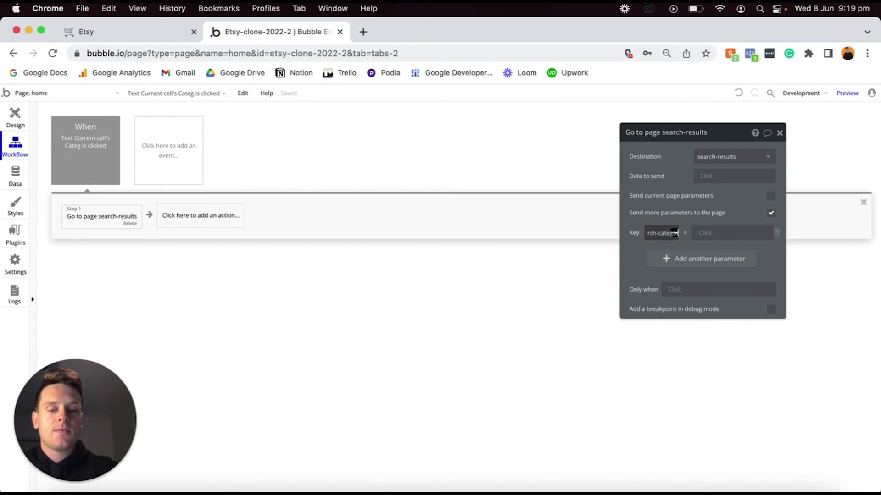
{"action": "left_click_drag", "start_coordinate": [681, 242], "coordinate": [653, 239]}
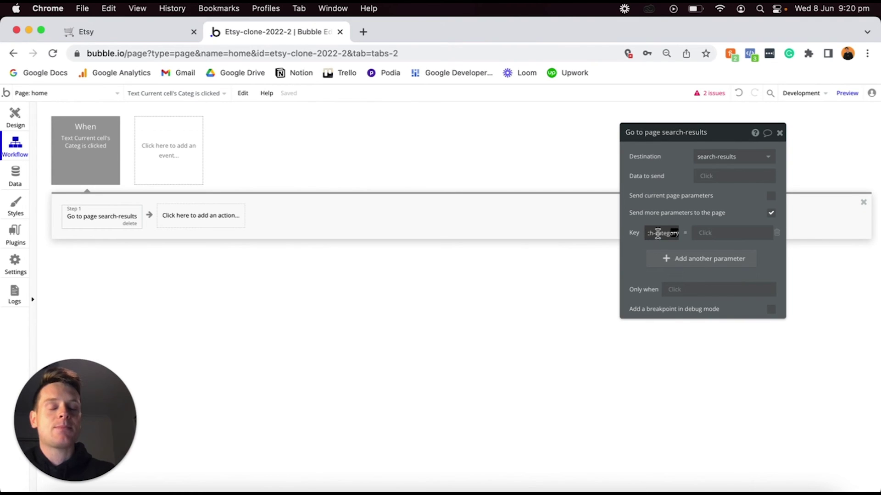
{"action": "left_click", "coordinate": [636, 239]}
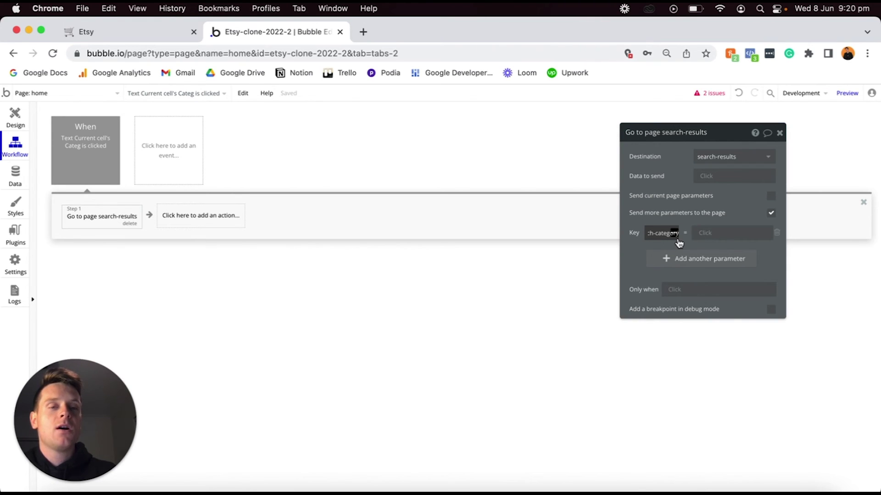
Set the search-category value to Current cell's Categories's Display, then reselect the category text in the design view.
{"action": "left_click", "coordinate": [702, 235]}
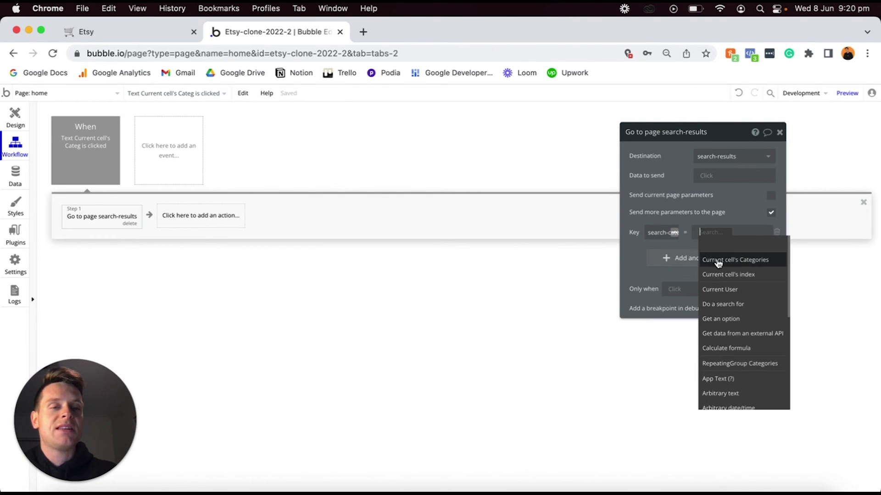
{"action": "left_click", "coordinate": [717, 258]}
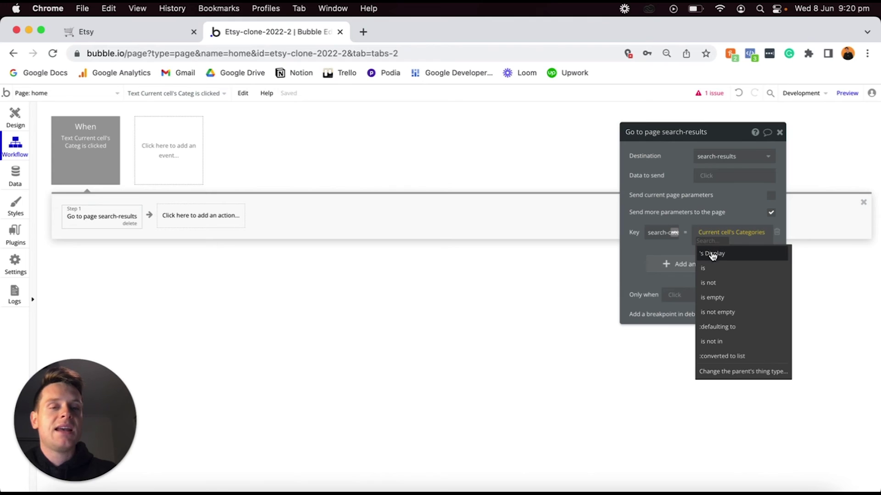
{"action": "left_click", "coordinate": [713, 255]}
{"action": "left_click", "coordinate": [705, 223]}
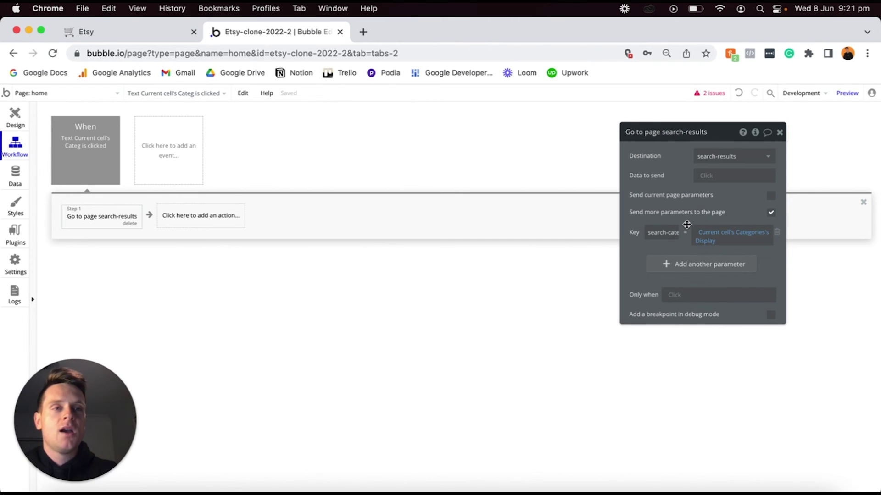
{"action": "left_click", "coordinate": [16, 118]}
{"action": "left_click", "coordinate": [327, 153]}
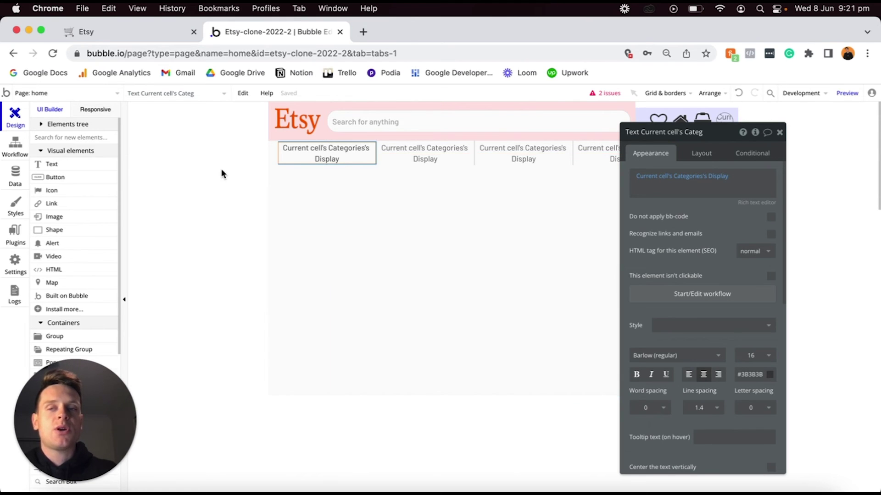
Add a text element below the category bar reading 'Featured products'.
{"action": "left_click", "coordinate": [69, 165]}
{"action": "left_click", "coordinate": [298, 182]}
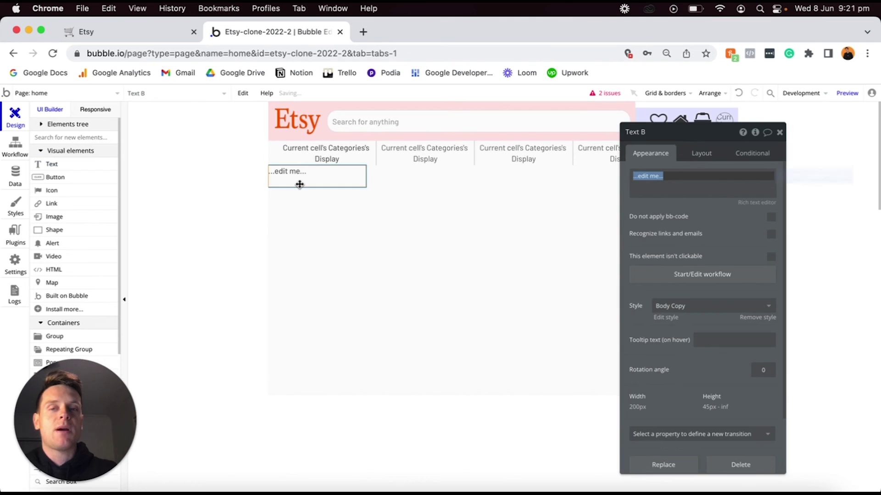
{"action": "left_click", "coordinate": [300, 176]}
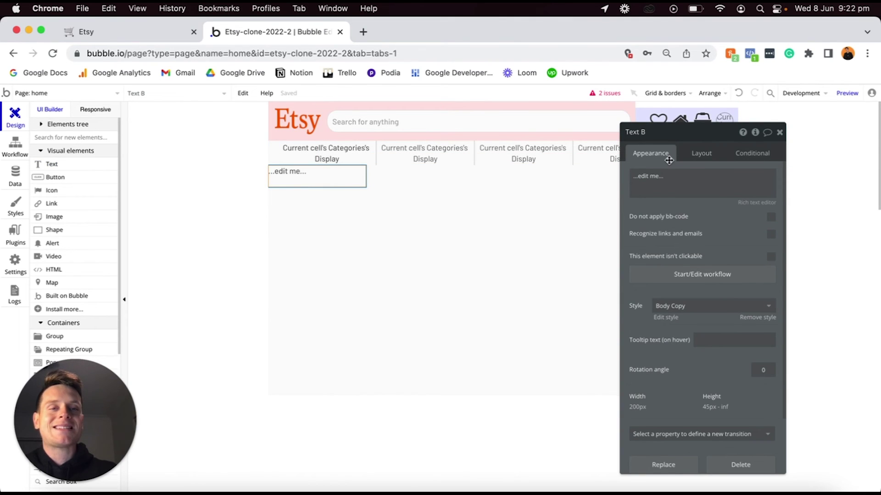
{"action": "triple_click", "coordinate": [685, 178]}
{"action": "type", "text": "Feature"}
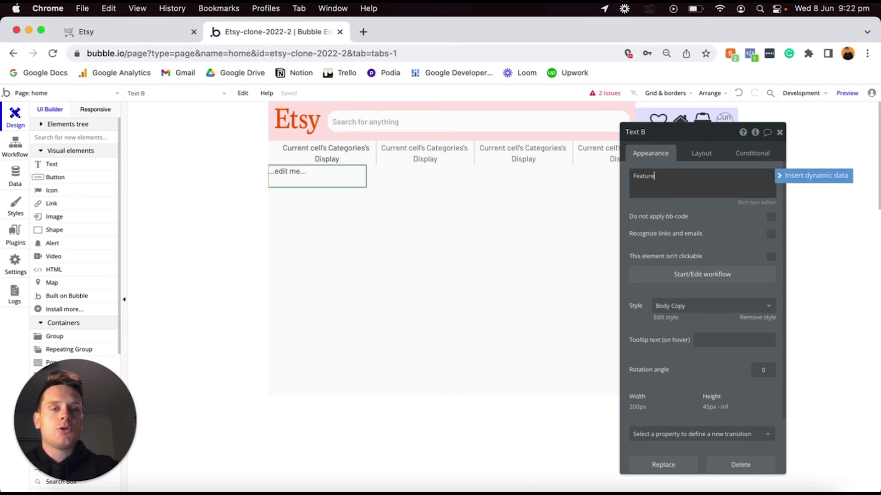
{"action": "type", "text": "d products"}
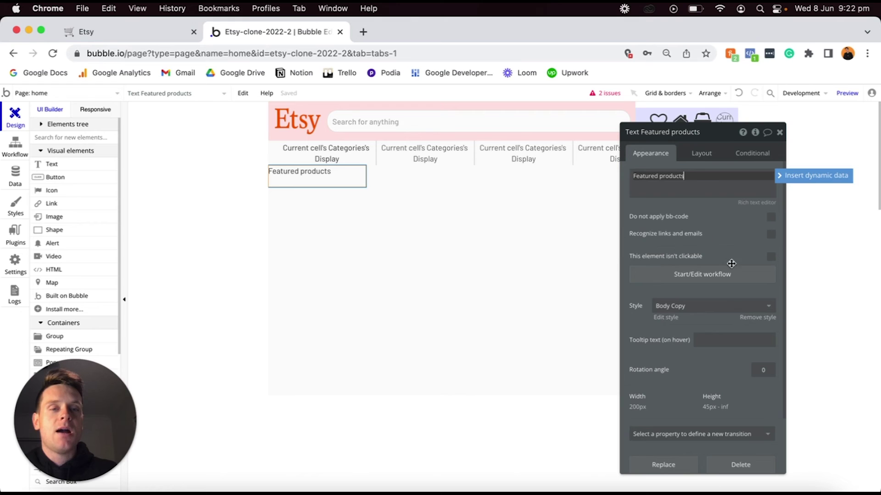
{"action": "left_click", "coordinate": [754, 322]}
Remove the heading's preset style and make it bold at font size 20.
{"action": "left_click", "coordinate": [753, 321]}
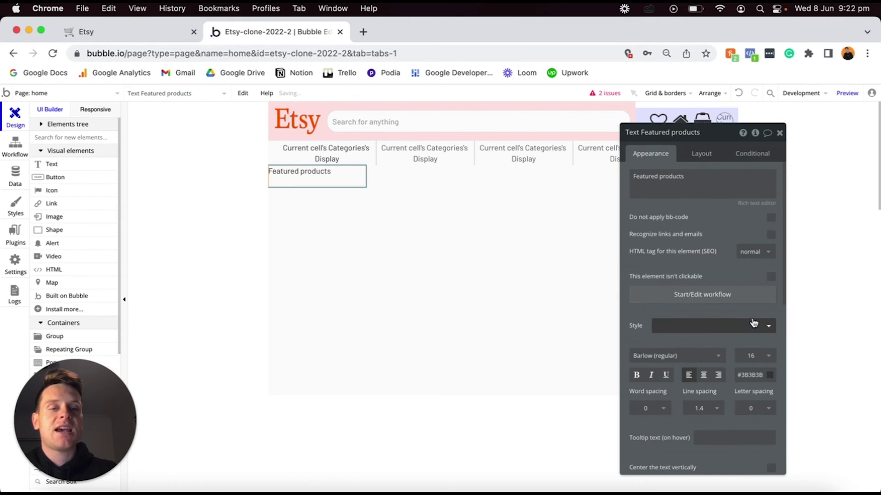
{"action": "left_click", "coordinate": [636, 376]}
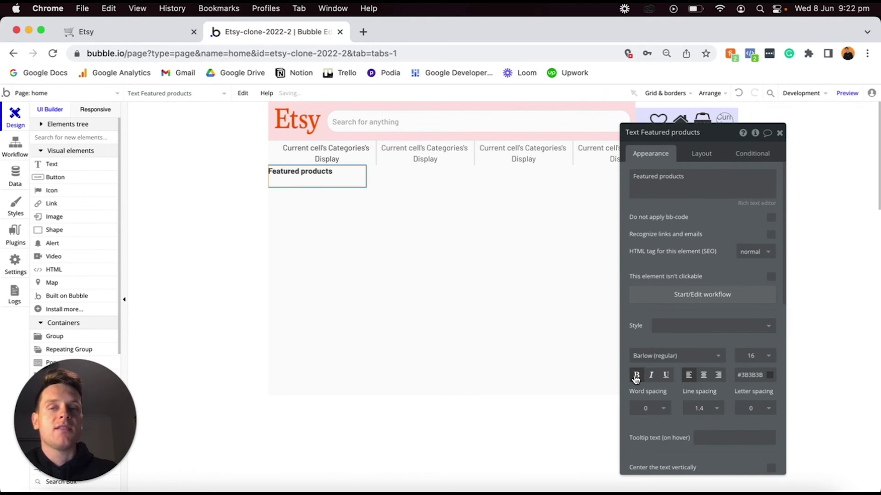
{"action": "left_click", "coordinate": [751, 354]}
{"action": "type", "text": "20"}
{"action": "key", "text": "Return"}
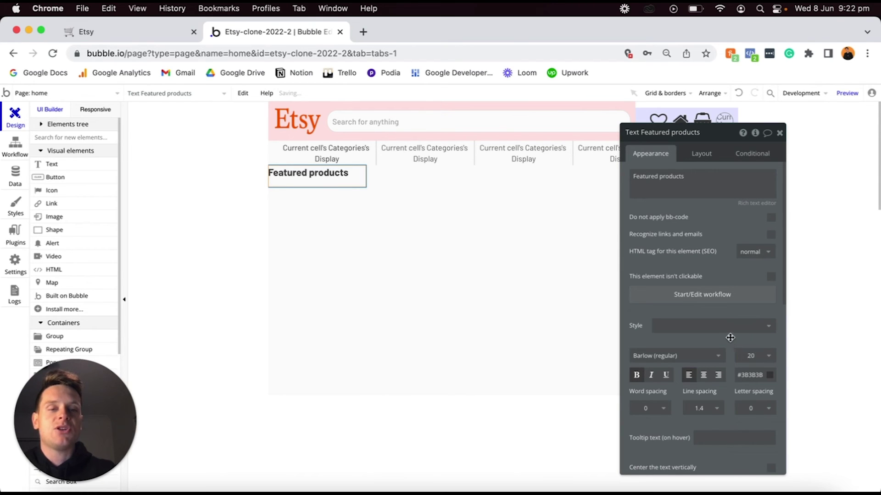
{"action": "left_click", "coordinate": [700, 154]}
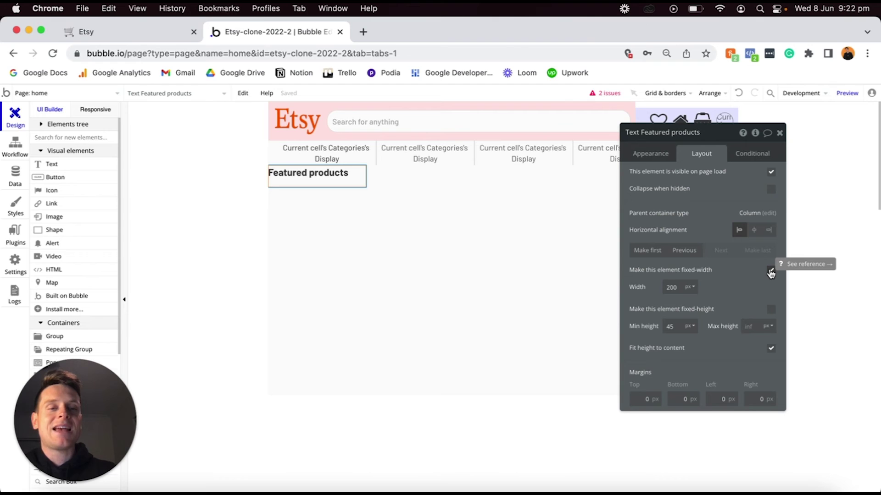
Set the heading's min width and height to 0 and top, left, right margins to 20 px.
{"action": "left_click", "coordinate": [770, 272]}
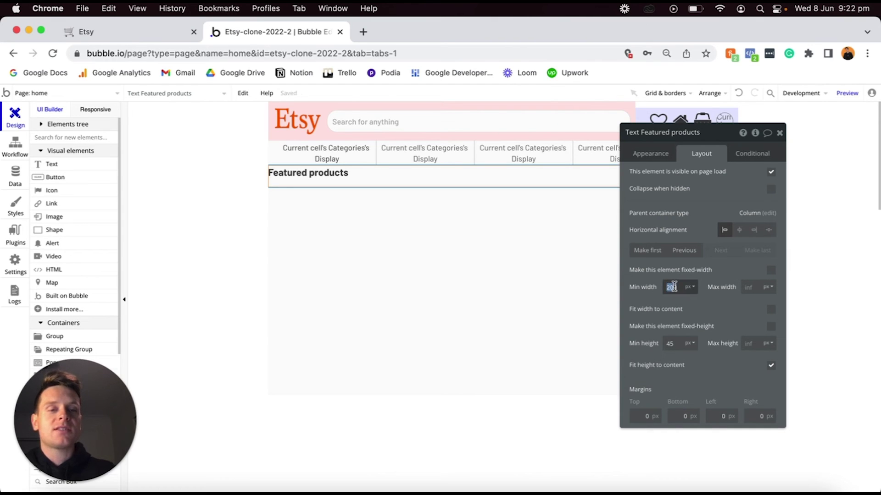
{"action": "type", "text": "0"}
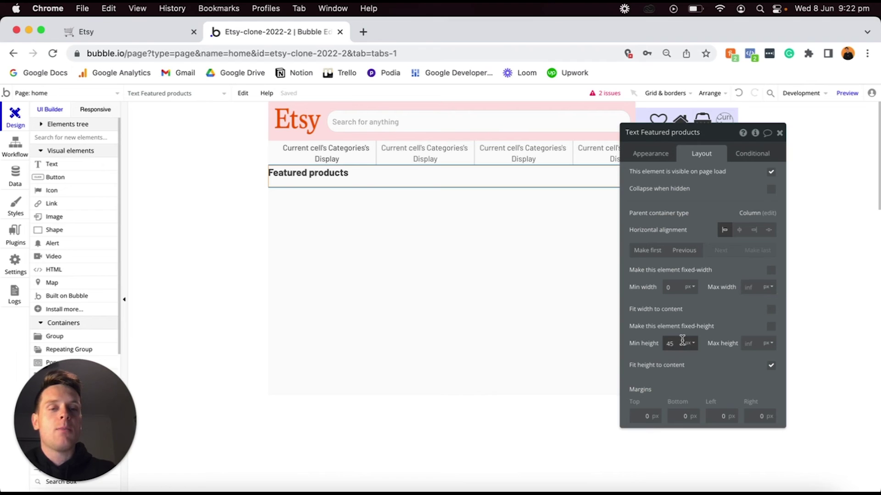
{"action": "type", "text": "0"}
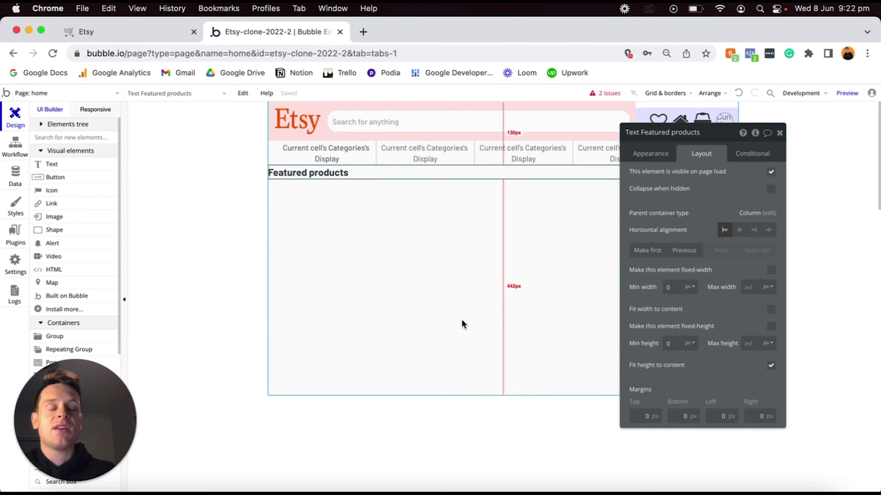
{"action": "left_click", "coordinate": [636, 416]}
{"action": "type", "text": "2"}
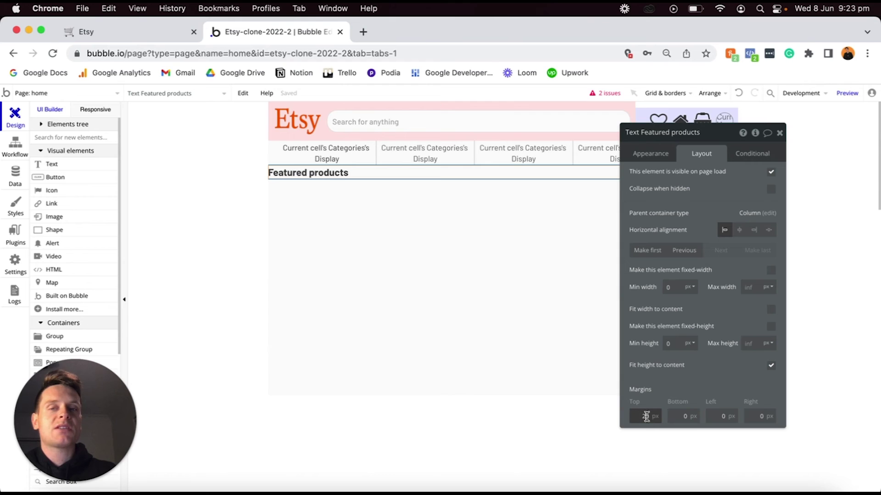
{"action": "left_click", "coordinate": [713, 416]}
{"action": "type", "text": "2"}
{"action": "left_click", "coordinate": [758, 416]}
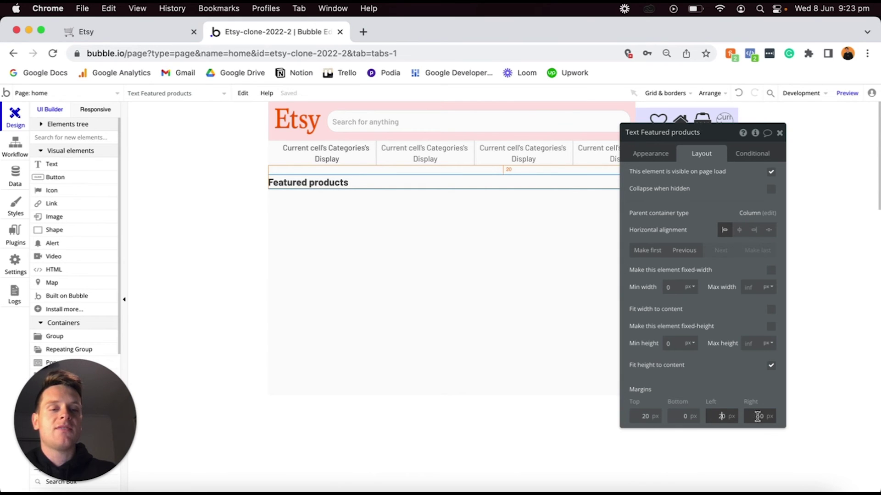
{"action": "type", "text": "2"}
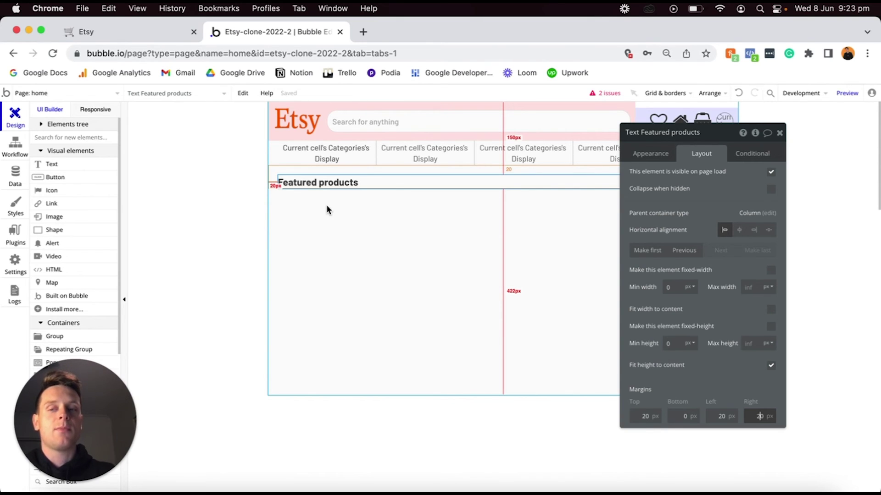
{"action": "scroll", "coordinate": [64, 278], "scroll_direction": "down", "scroll_amount": 3}
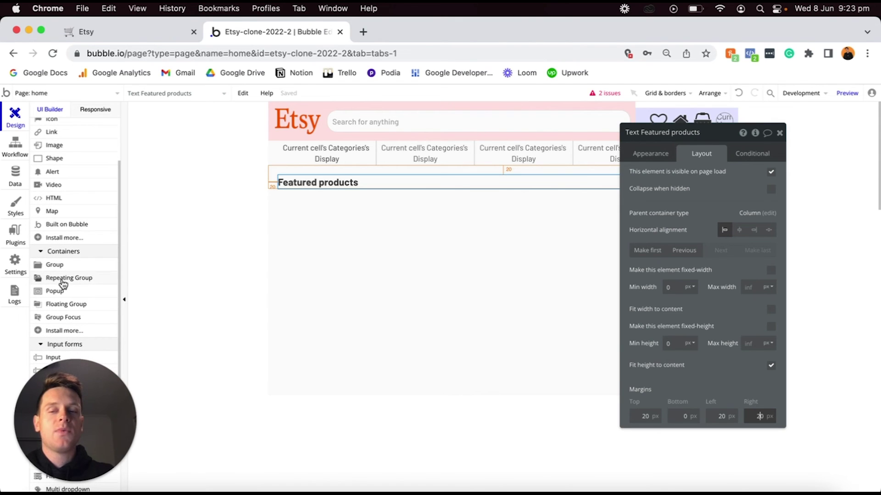
Place a repeating group under Featured products and set its content type to Product Listing.
{"action": "left_click", "coordinate": [63, 278]}
{"action": "left_click", "coordinate": [332, 208]}
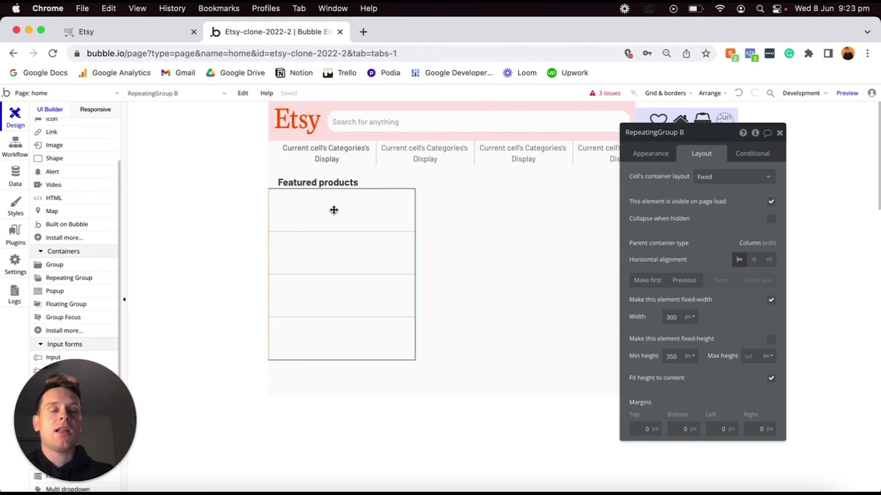
{"action": "left_click", "coordinate": [659, 156]}
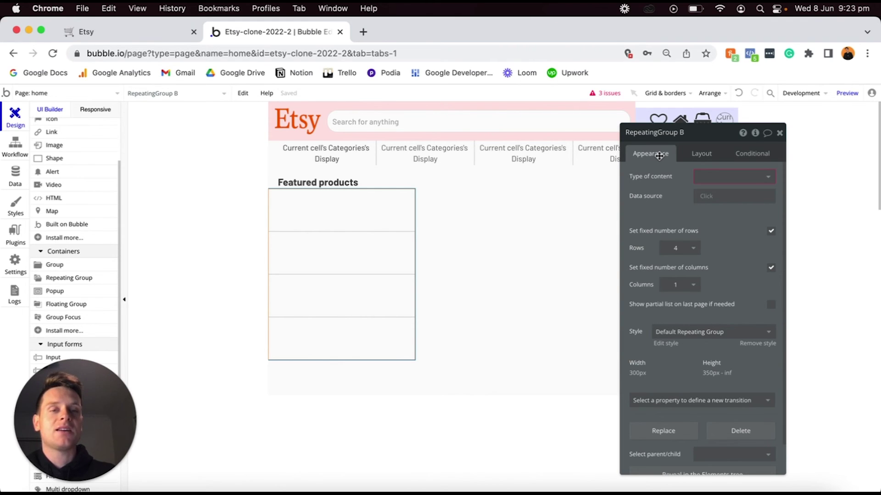
{"action": "left_click", "coordinate": [713, 175]}
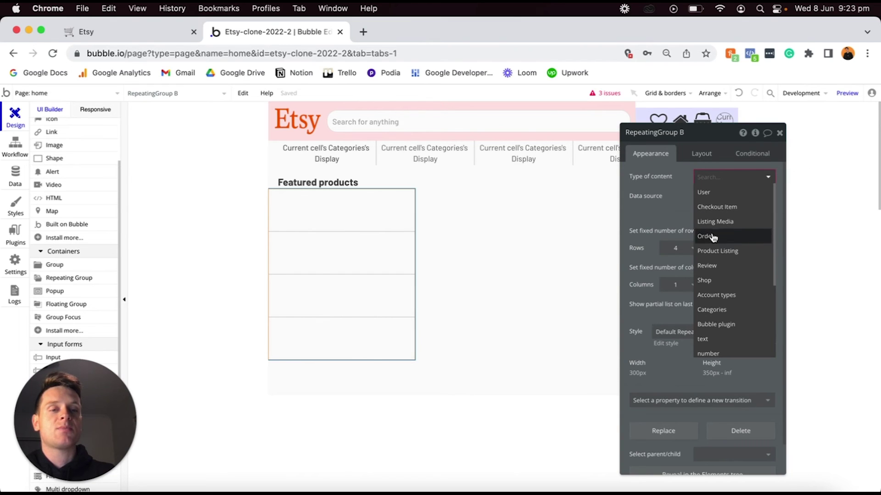
{"action": "left_click", "coordinate": [709, 252]}
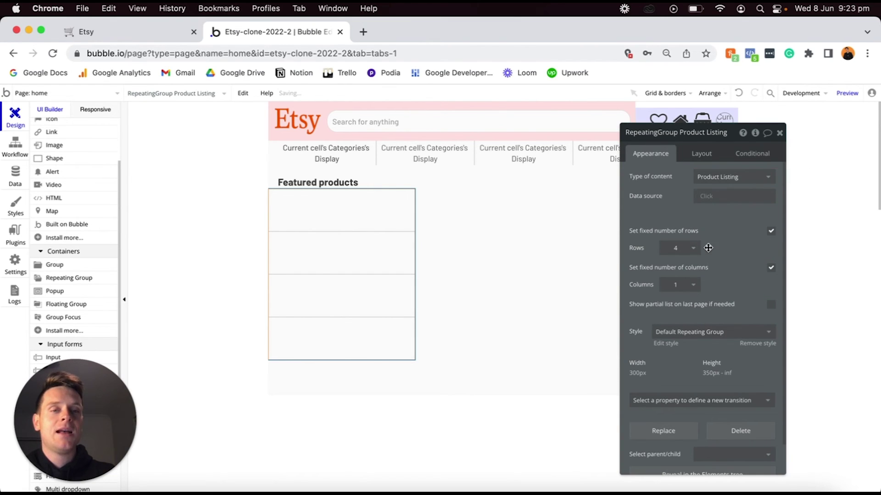
{"action": "left_click", "coordinate": [702, 196]}
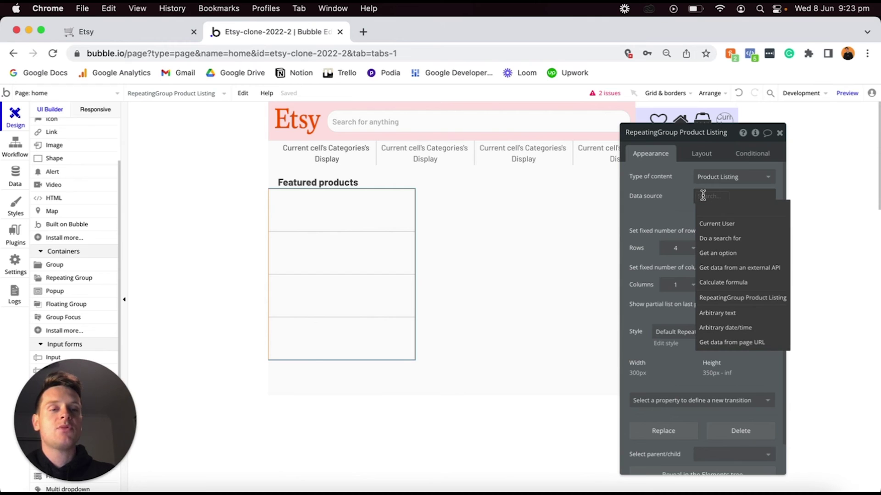
Use a search for Product Listings with random sorting as the repeating group's data source.
{"action": "left_click", "coordinate": [709, 237]}
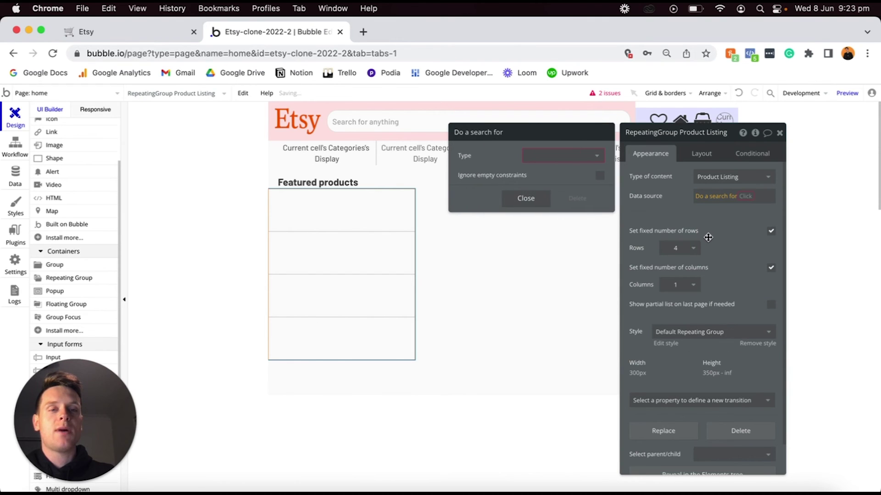
{"action": "left_click", "coordinate": [584, 158]}
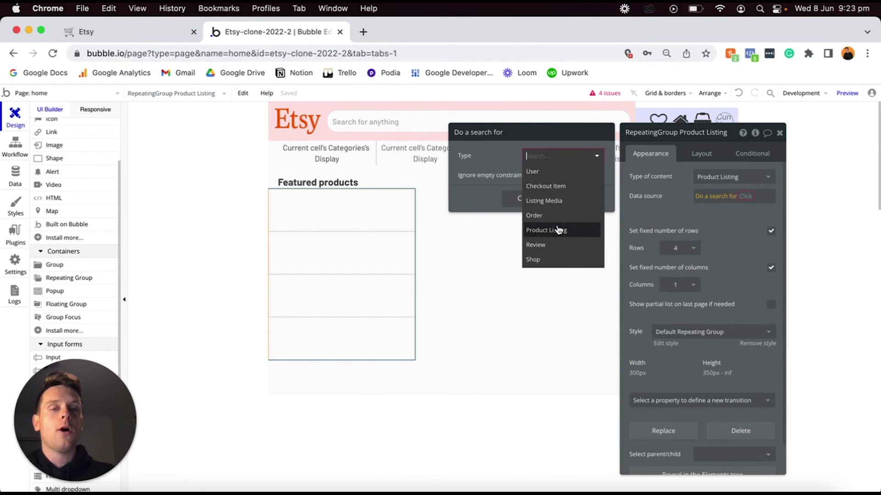
{"action": "left_click", "coordinate": [558, 229]}
{"action": "left_click", "coordinate": [548, 209]}
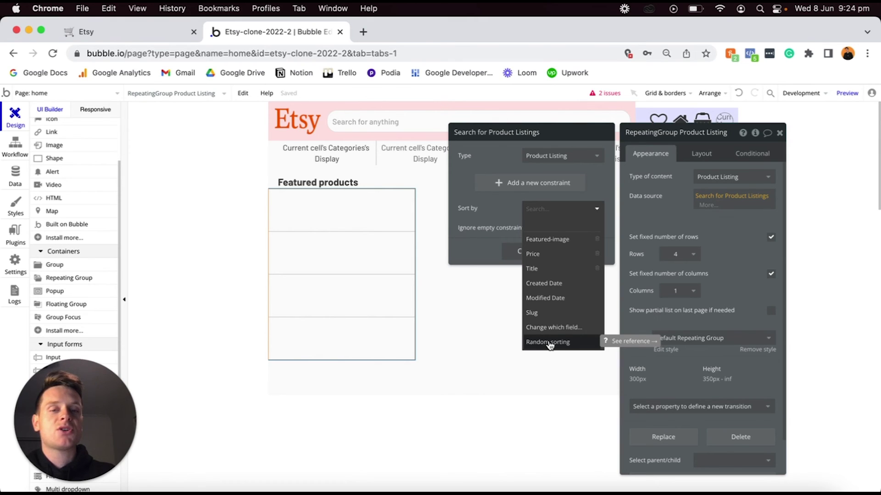
{"action": "left_click", "coordinate": [540, 344]}
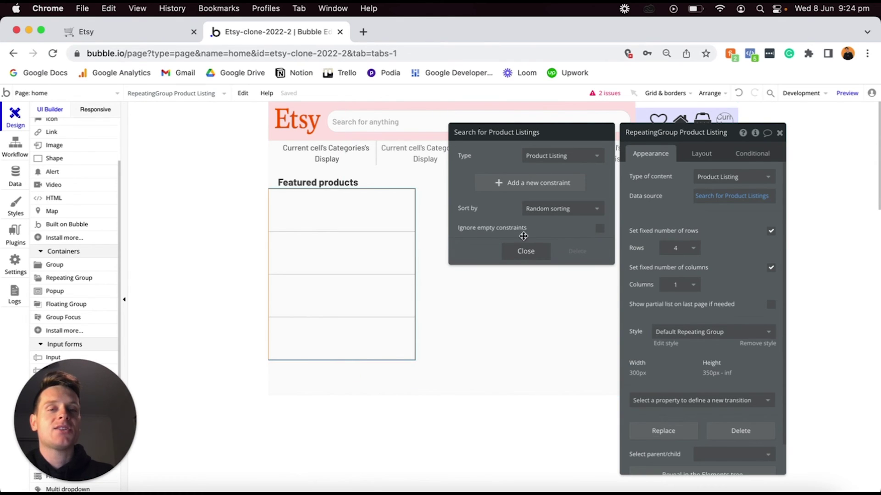
{"action": "left_click", "coordinate": [525, 252]}
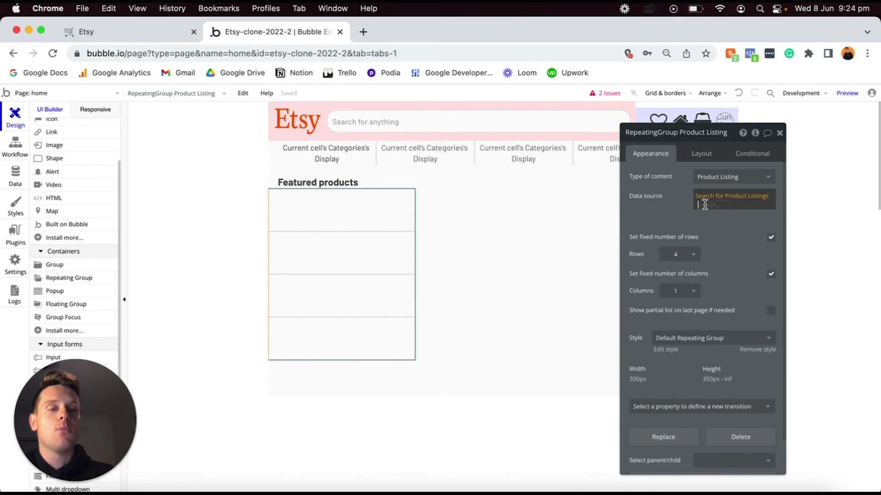
{"action": "left_click", "coordinate": [705, 208]}
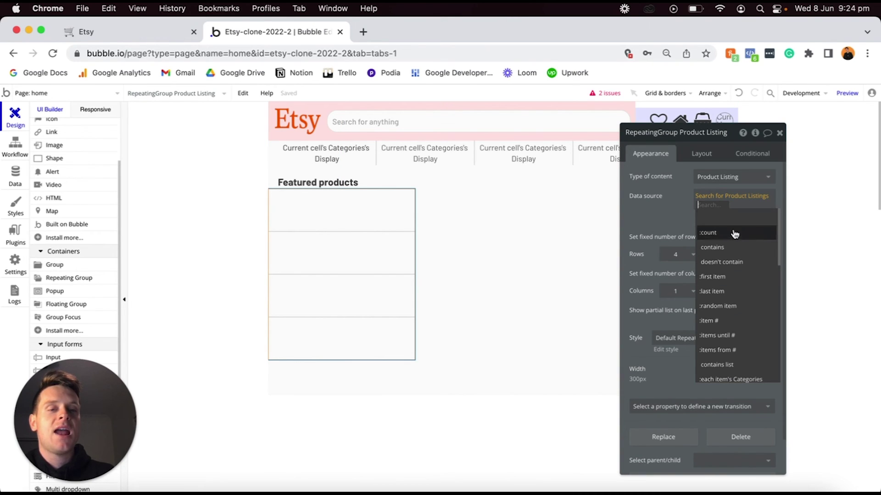
Limit the product search to :items until #8 and let the number of rows vary.
{"action": "left_click", "coordinate": [727, 338]}
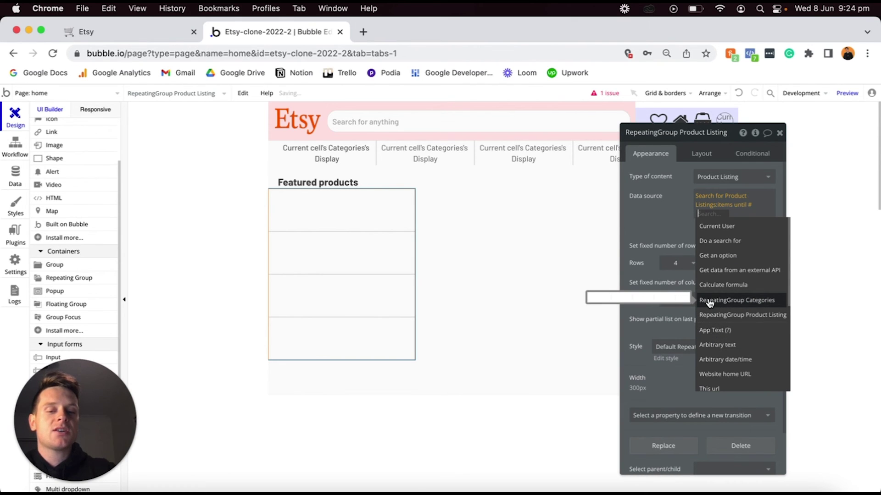
{"action": "type", "text": "8"}
{"action": "key", "text": "Return"}
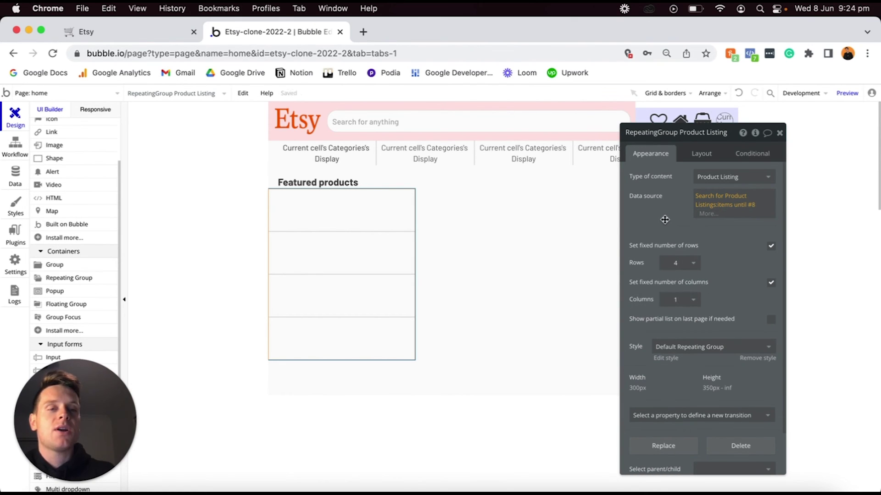
{"action": "left_click", "coordinate": [706, 201]}
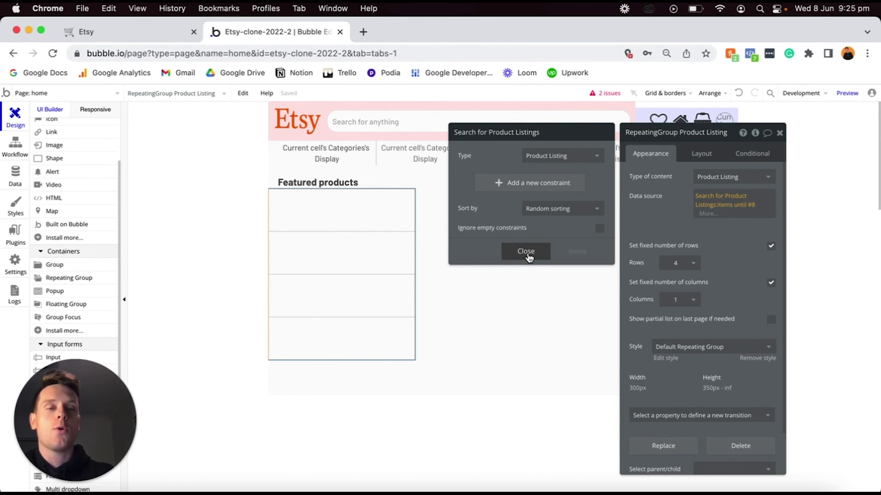
{"action": "left_click", "coordinate": [526, 253]}
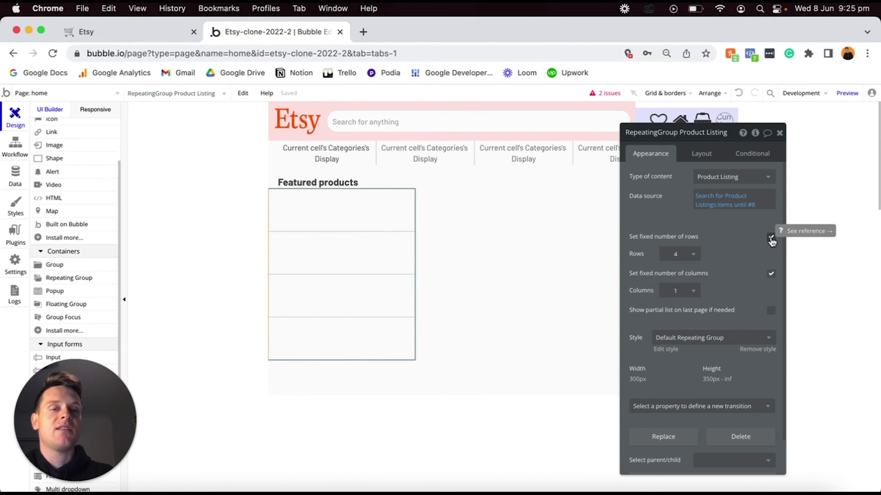
{"action": "left_click", "coordinate": [771, 239]}
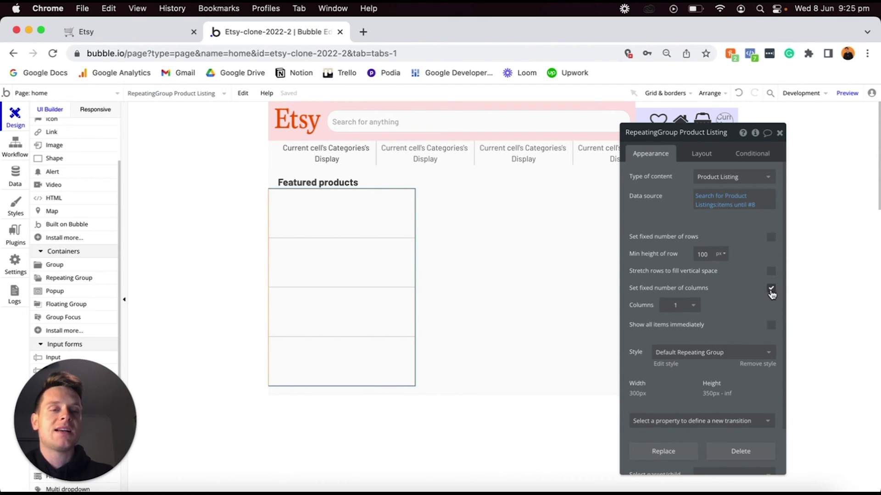
Let the columns vary, remove the repeating group's preset style, and give it a solid border.
{"action": "left_click", "coordinate": [771, 289]}
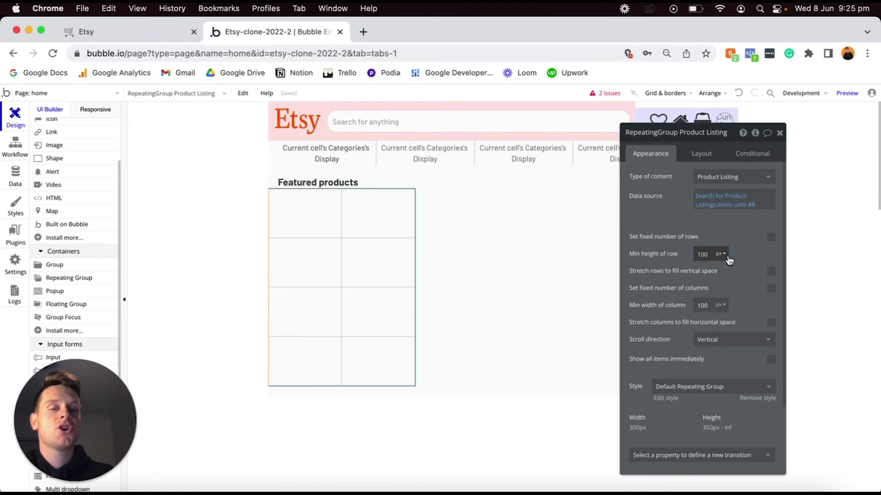
{"action": "scroll", "coordinate": [731, 257], "scroll_direction": "down", "scroll_amount": 1}
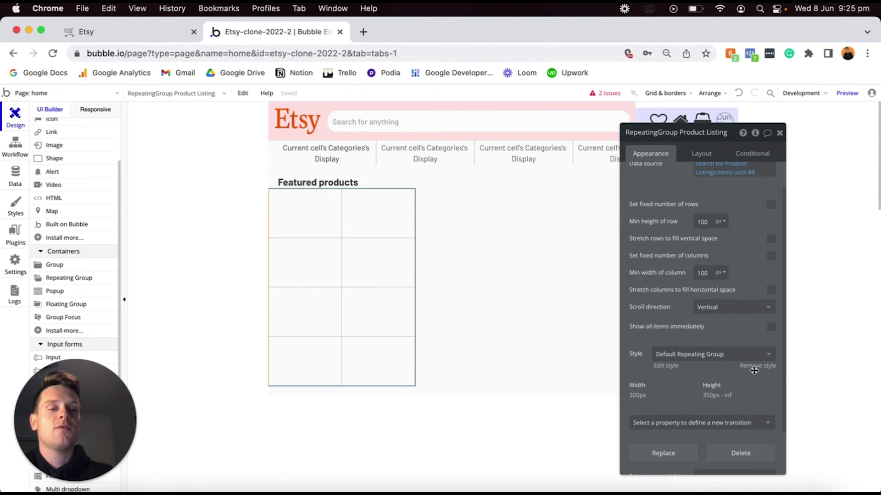
{"action": "left_click", "coordinate": [754, 367]}
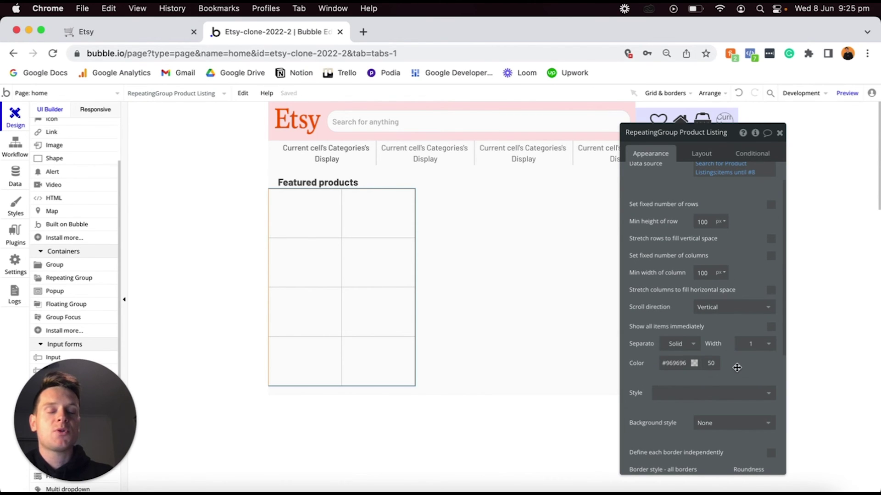
{"action": "scroll", "coordinate": [737, 367], "scroll_direction": "down", "scroll_amount": 3}
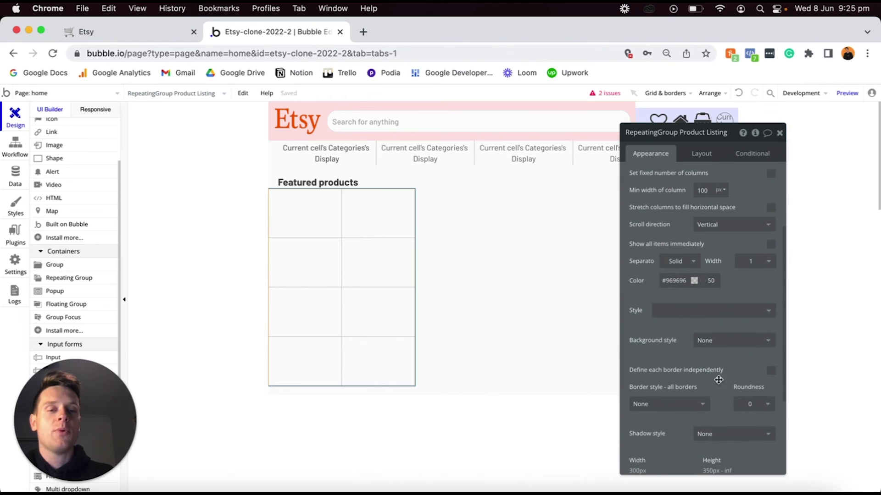
{"action": "left_click", "coordinate": [684, 404]}
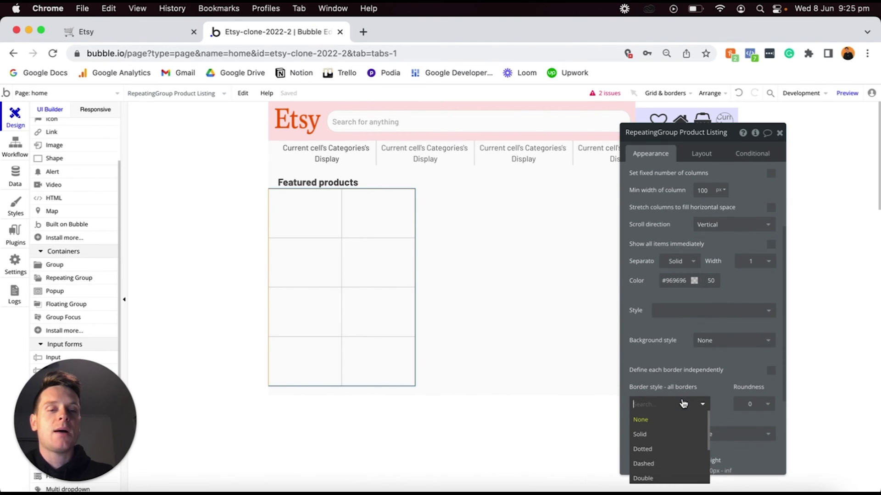
{"action": "left_click", "coordinate": [650, 435]}
Reselect the Product Listing repeating group and bring up its layout settings.
{"action": "left_click", "coordinate": [542, 344]}
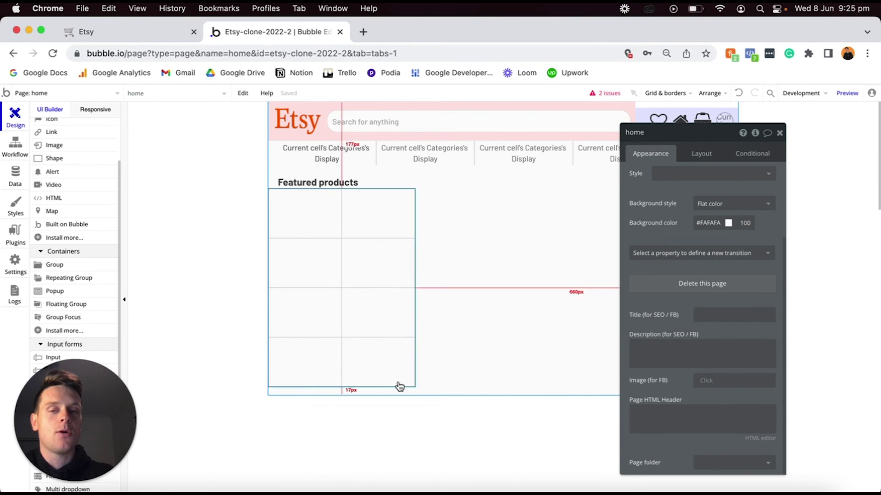
{"action": "left_click", "coordinate": [387, 292]}
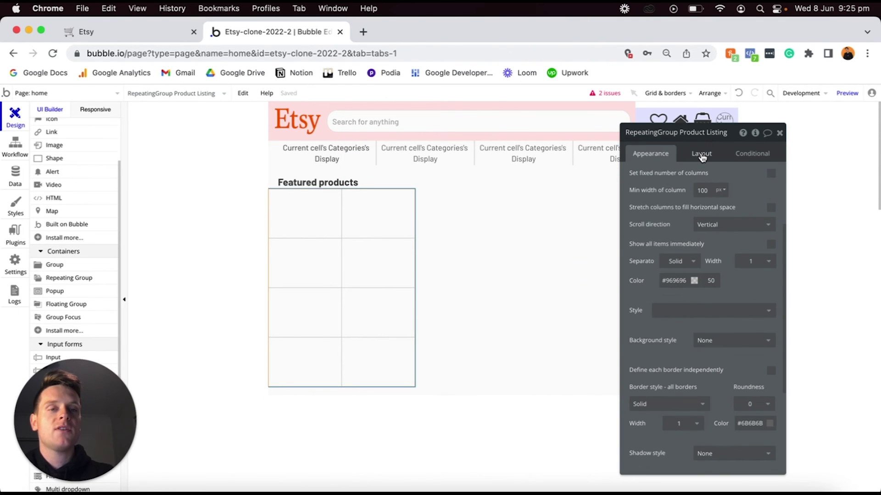
{"action": "left_click", "coordinate": [702, 154]}
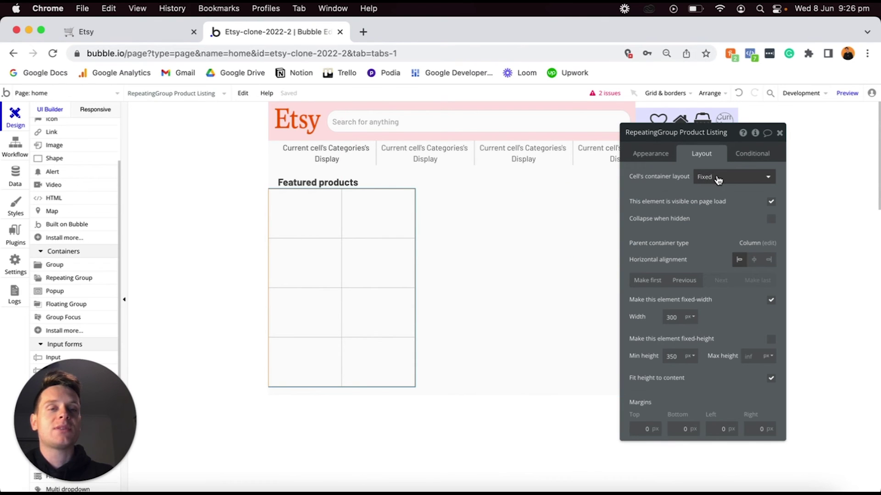
Set the cells' container layout to Column, drop the fixed width, and set min width 0.
{"action": "left_click", "coordinate": [717, 179]}
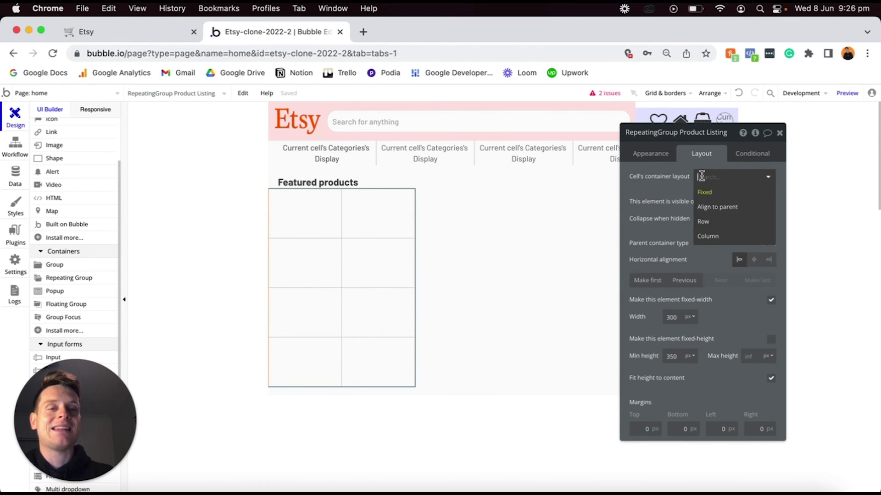
{"action": "left_click", "coordinate": [722, 237]}
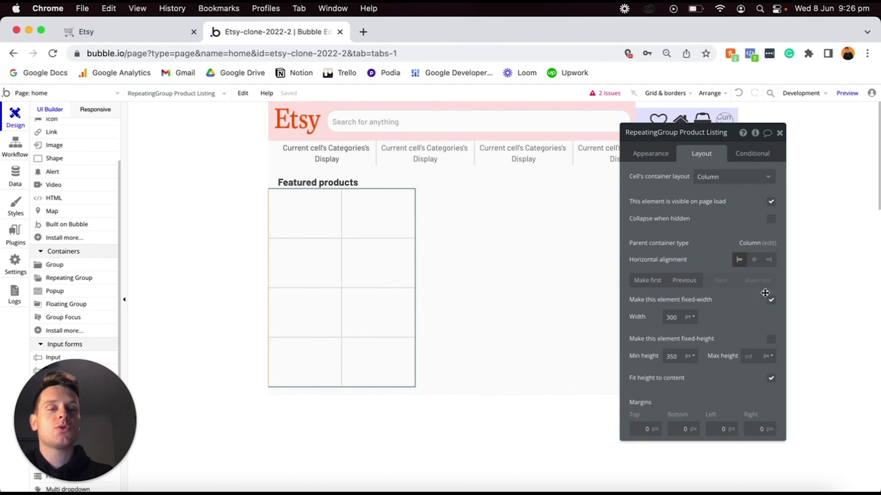
{"action": "left_click", "coordinate": [771, 301]}
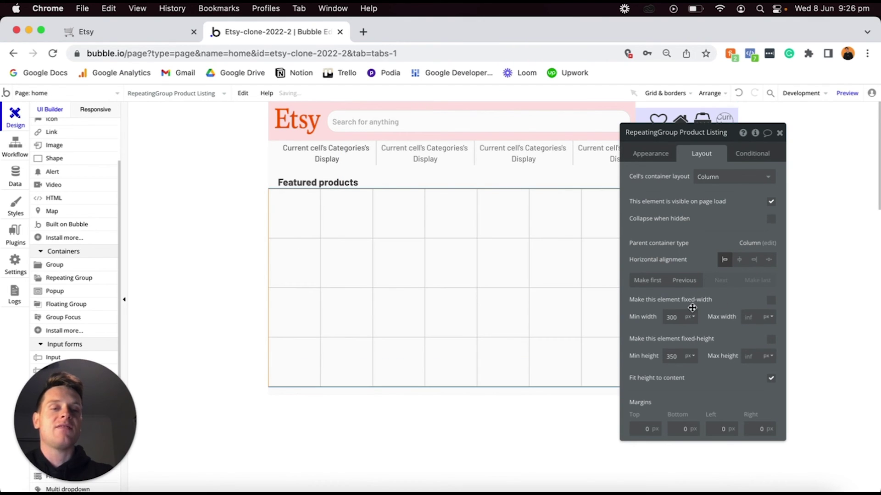
{"action": "double_click", "coordinate": [678, 317]}
{"action": "type", "text": "0"}
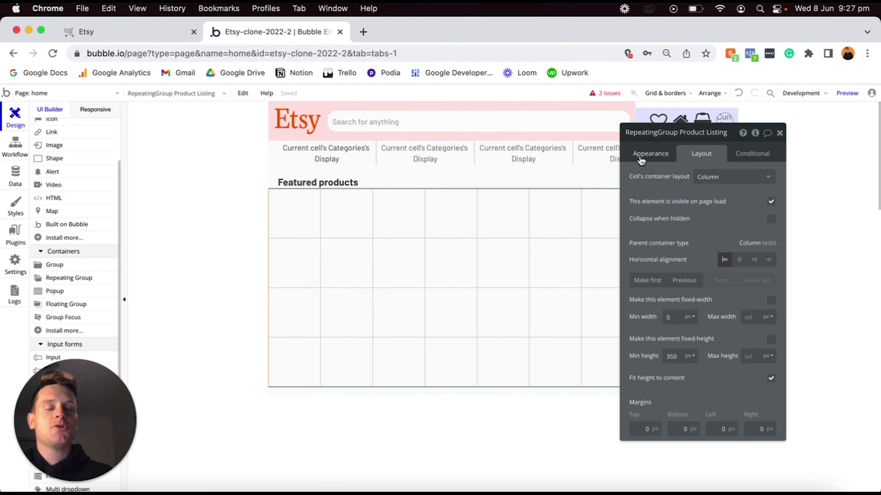
Set the minimum row height and minimum column width to 300.
{"action": "left_click", "coordinate": [640, 157]}
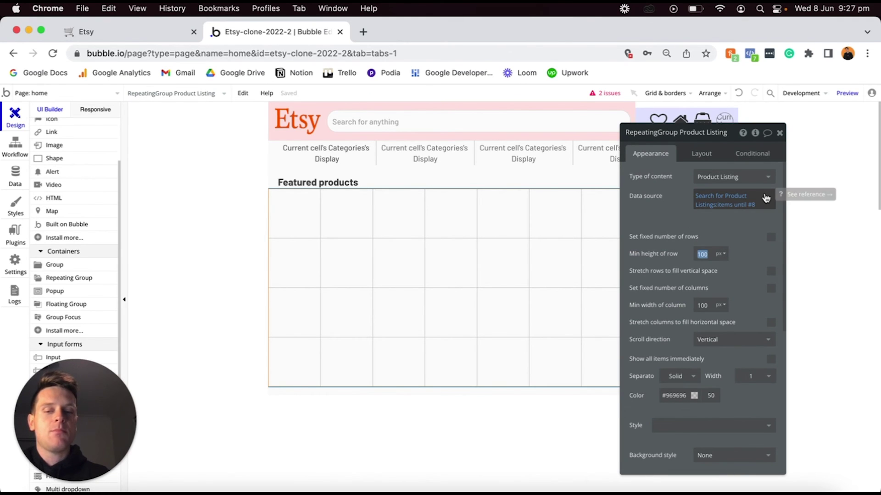
{"action": "type", "text": "300"}
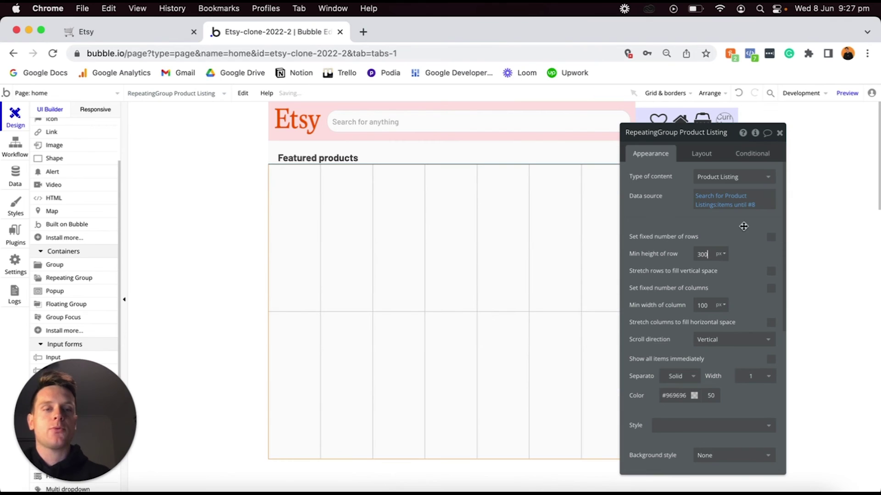
{"action": "double_click", "coordinate": [712, 303]}
{"action": "type", "text": "300"}
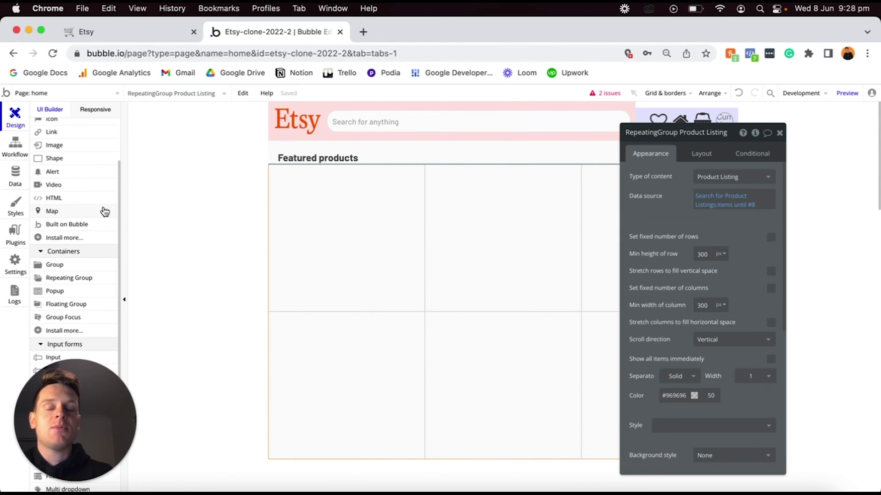
Add an image to the first cell showing Current cell's Product Listing's Featured-image processed with Imgix.
{"action": "scroll", "coordinate": [103, 210], "scroll_direction": "up", "scroll_amount": 3}
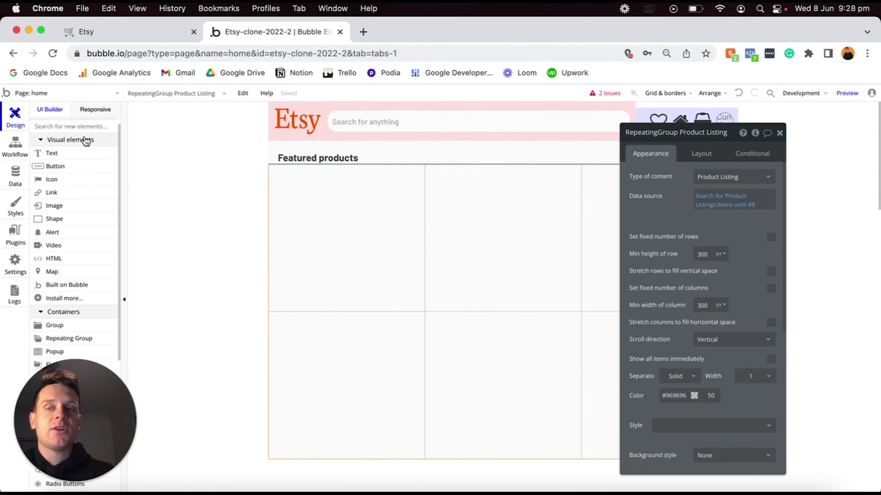
{"action": "left_click", "coordinate": [53, 206]}
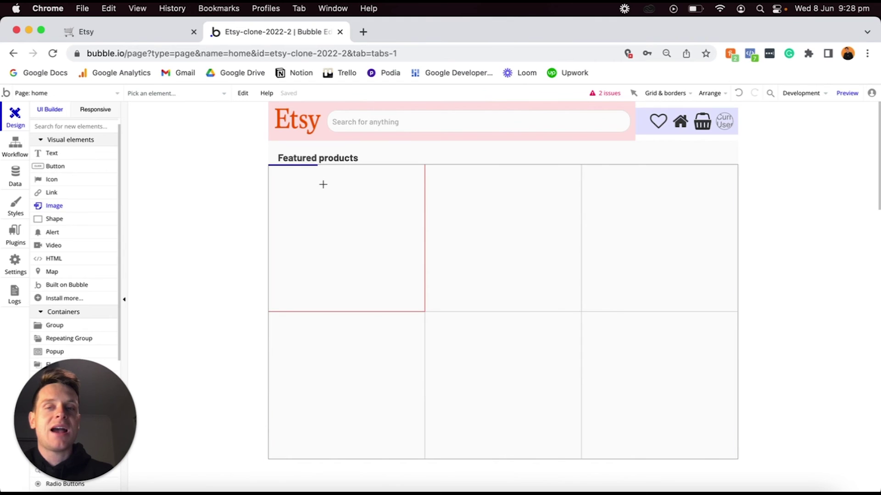
{"action": "left_click", "coordinate": [323, 185]}
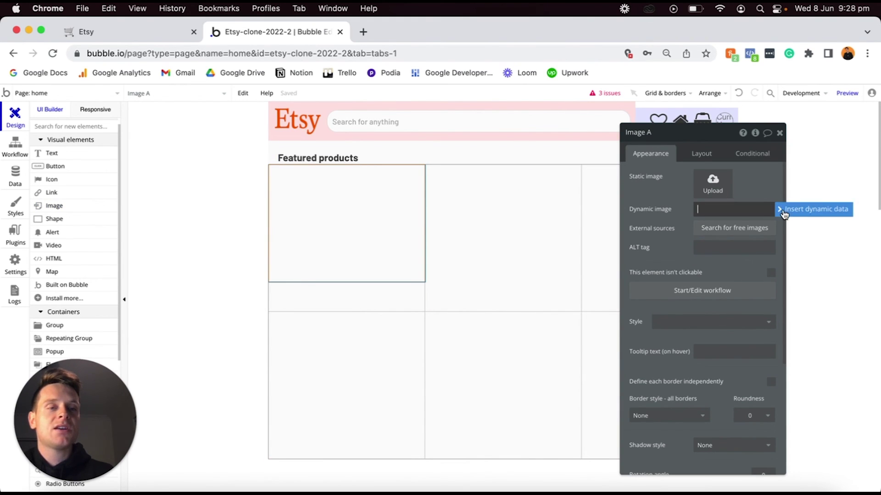
{"action": "left_click", "coordinate": [784, 211]}
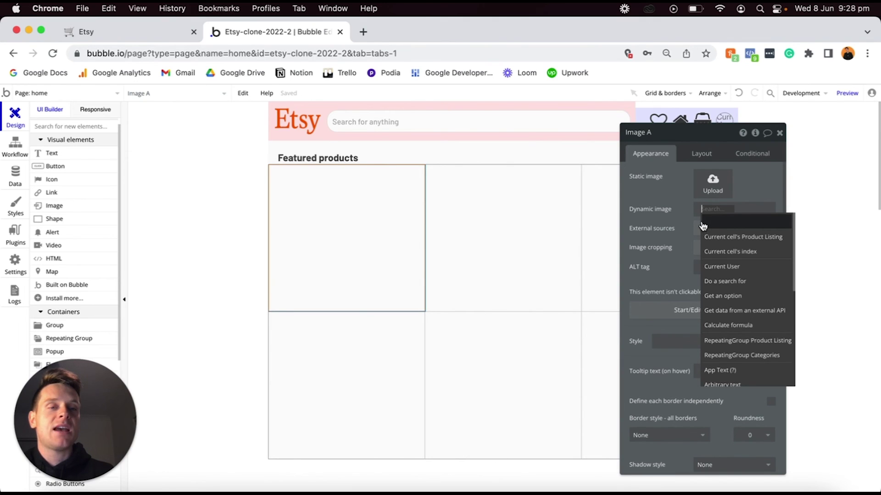
{"action": "left_click", "coordinate": [737, 238]}
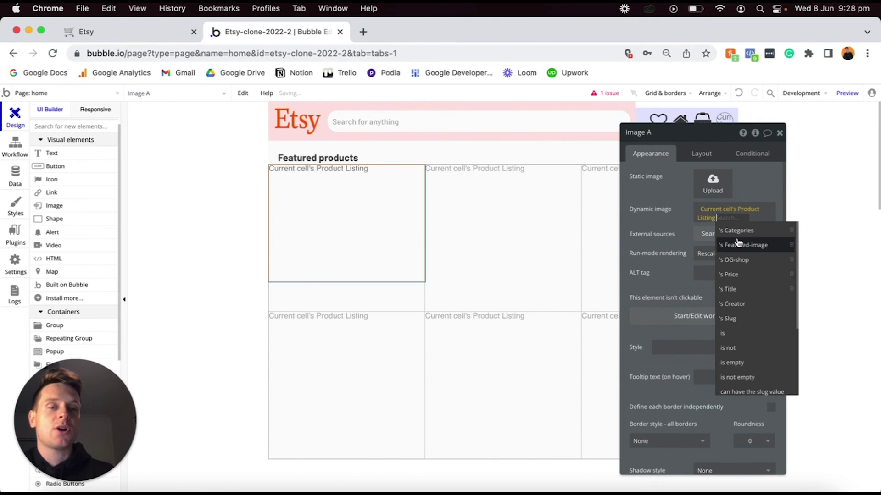
{"action": "left_click", "coordinate": [737, 247]}
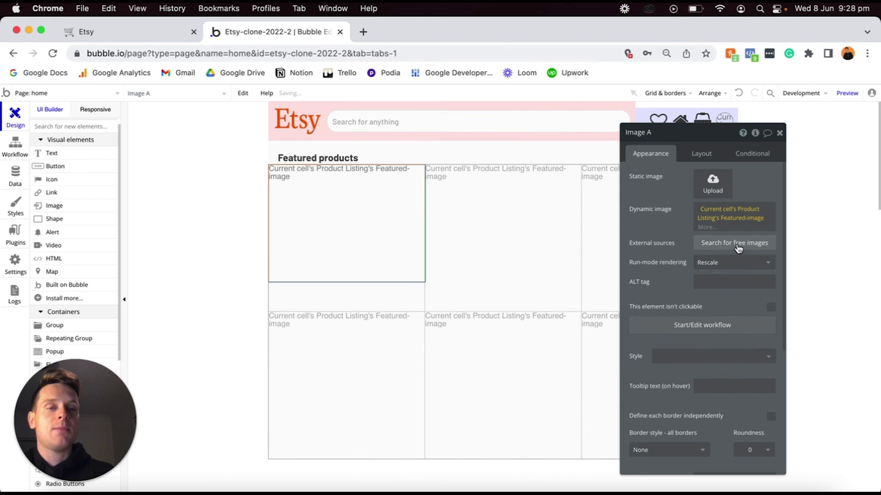
{"action": "left_click", "coordinate": [709, 227]}
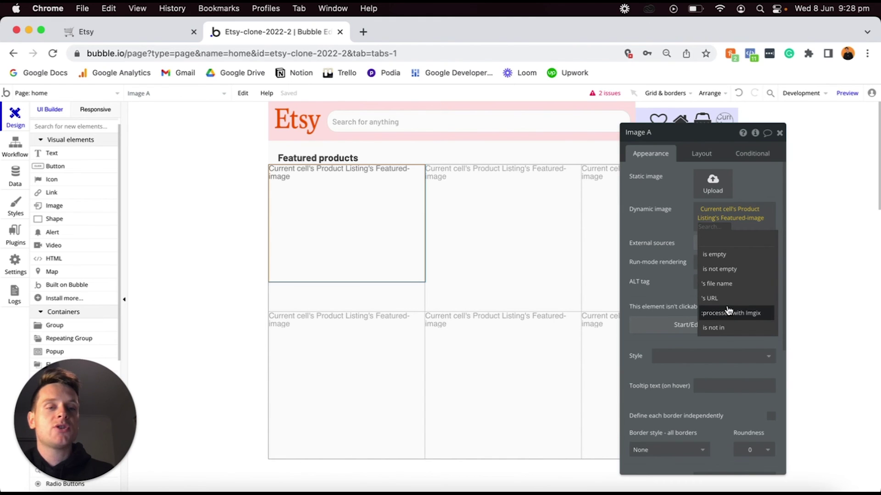
{"action": "left_click", "coordinate": [727, 316]}
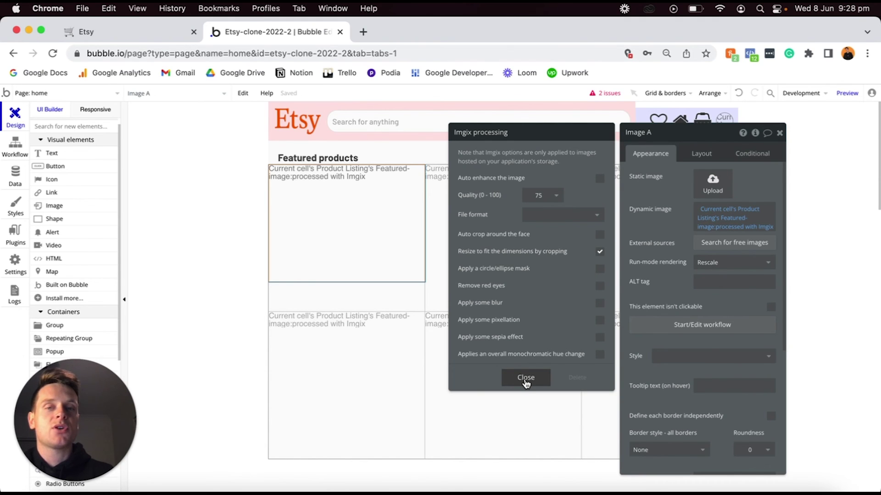
{"action": "left_click", "coordinate": [526, 378]}
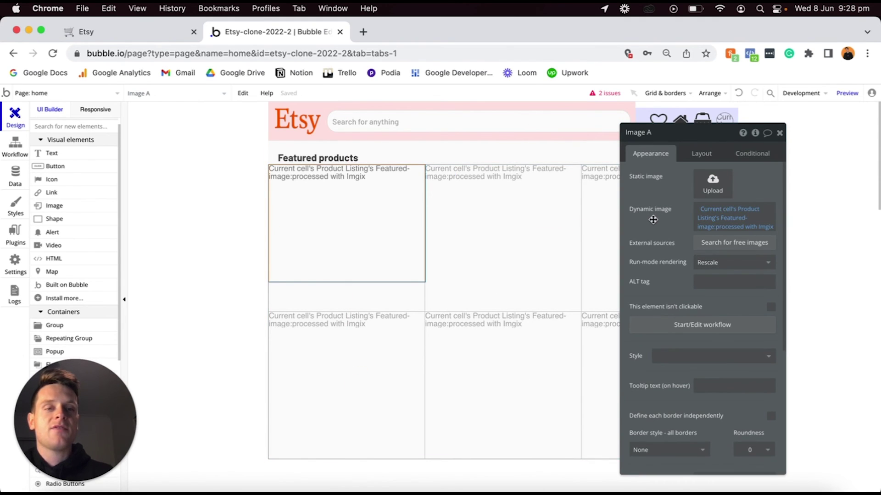
Give the image a solid border with roundness 10.
{"action": "scroll", "coordinate": [670, 218], "scroll_direction": "down", "scroll_amount": 2}
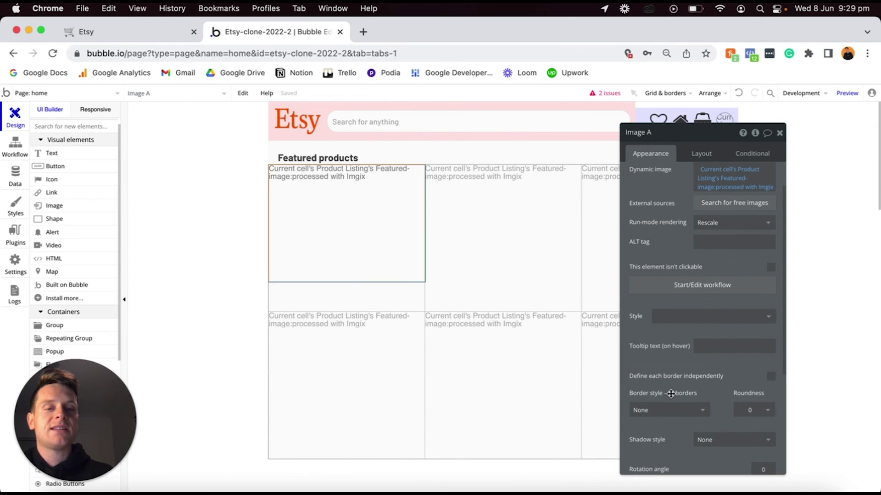
{"action": "left_click", "coordinate": [669, 412]}
{"action": "left_click", "coordinate": [658, 439]}
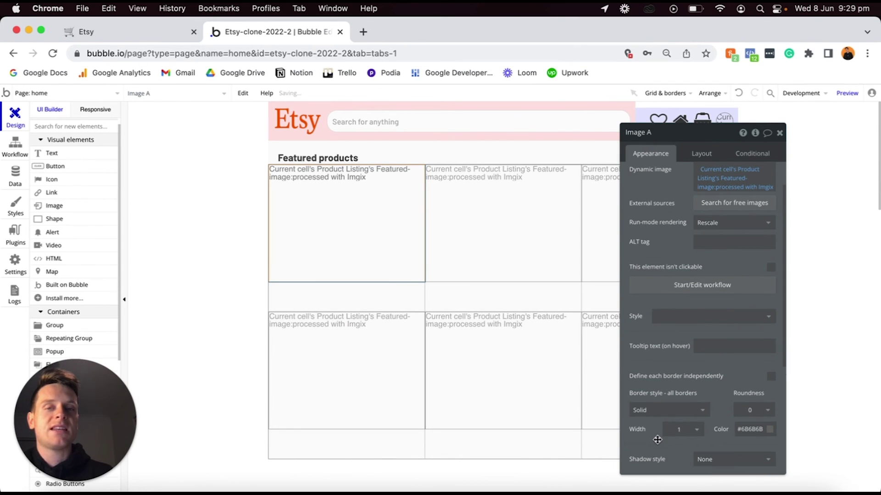
{"action": "left_click", "coordinate": [751, 412]}
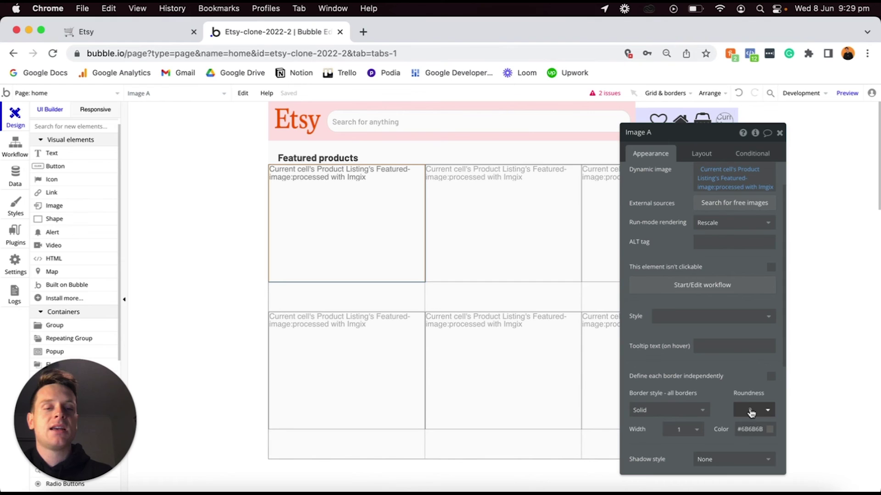
{"action": "left_click", "coordinate": [750, 411]}
{"action": "type", "text": "10"}
{"action": "key", "text": "Return"}
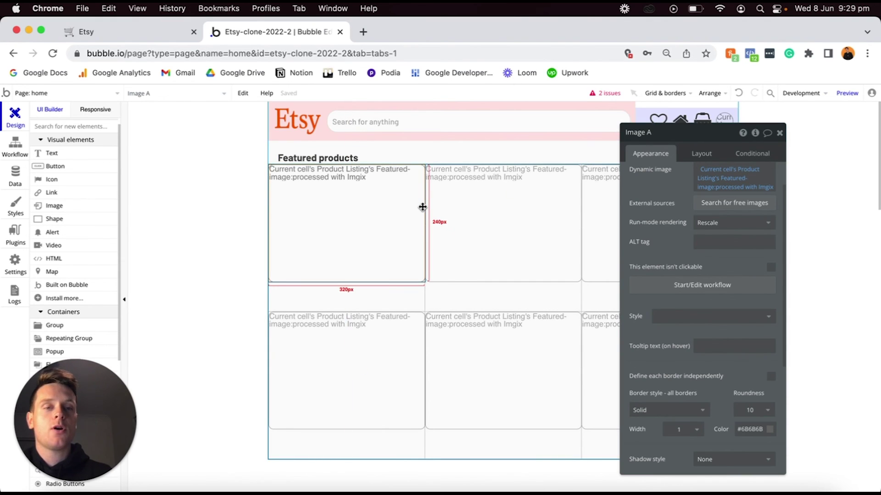
Make the image non-fixed width with min width 300 and 10 px top, left and right margins.
{"action": "left_click", "coordinate": [702, 154]}
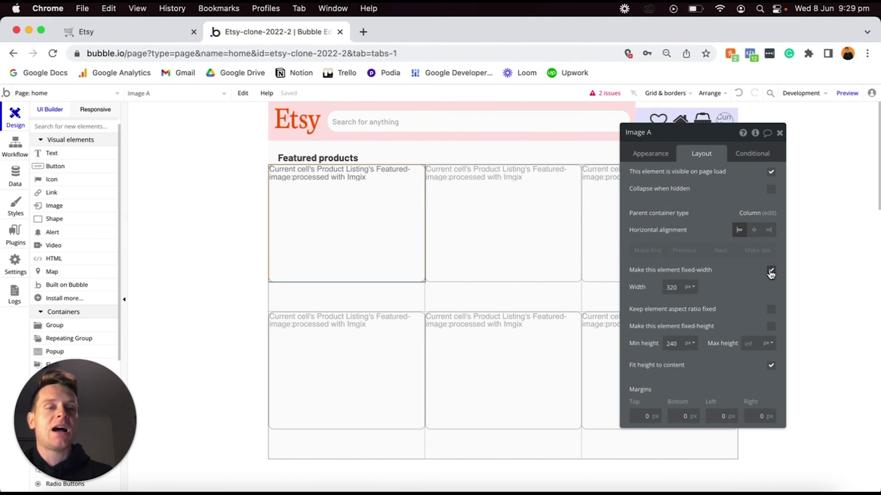
{"action": "left_click", "coordinate": [771, 271]}
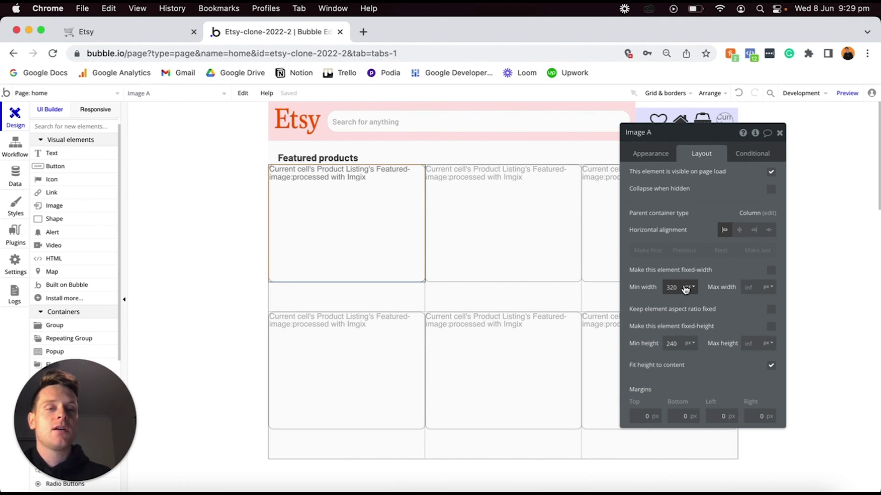
{"action": "type", "text": "300"}
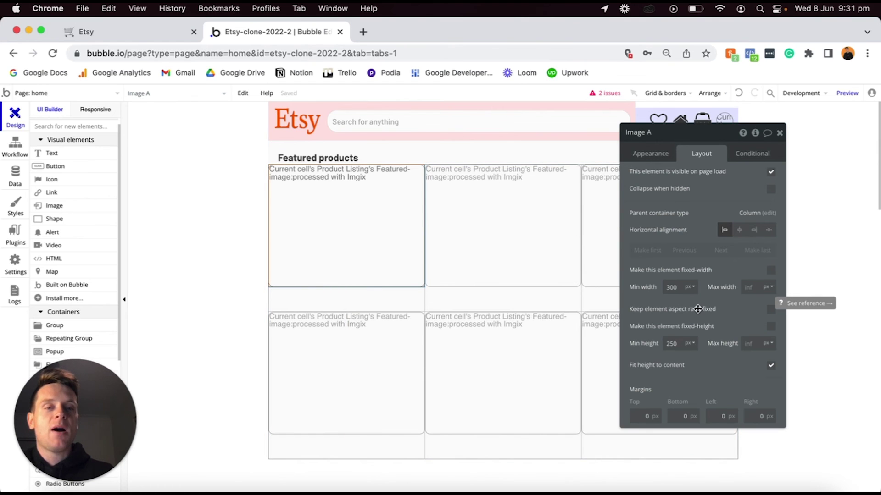
{"action": "left_click", "coordinate": [638, 416]}
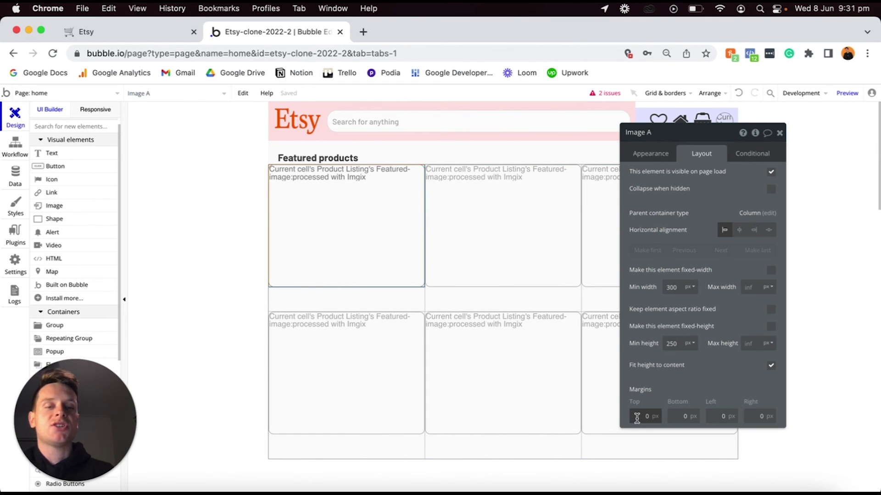
{"action": "type", "text": "1"}
{"action": "key", "text": "Tab"}
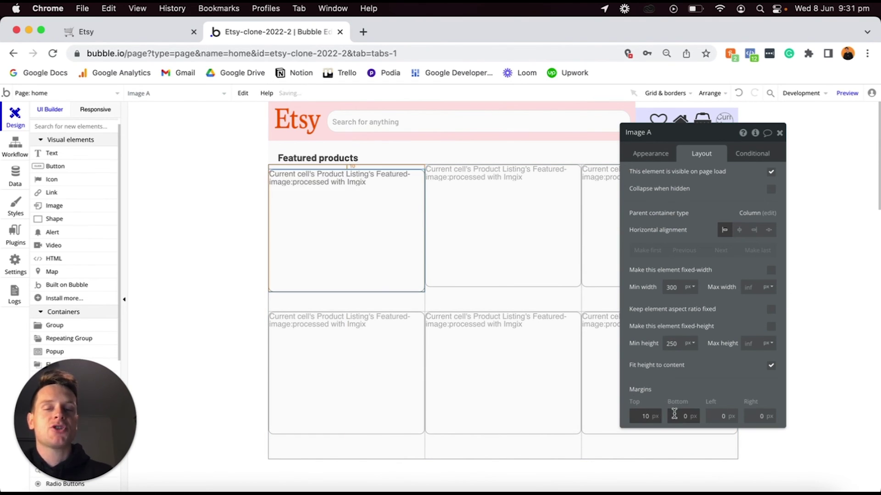
{"action": "left_click", "coordinate": [708, 415]}
{"action": "type", "text": "1"}
{"action": "left_click", "coordinate": [760, 415]}
{"action": "type", "text": "1"}
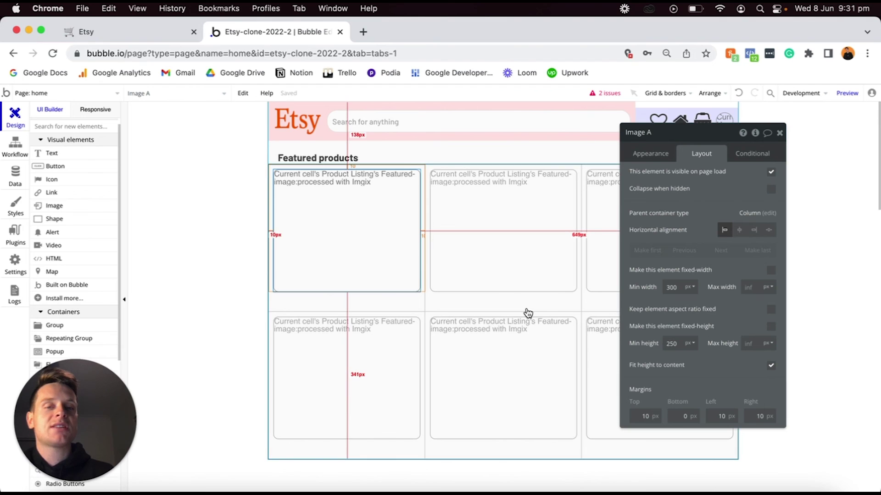
Set the Product Listing repeating group's minimum column width to 320 px.
{"action": "left_click", "coordinate": [528, 313]}
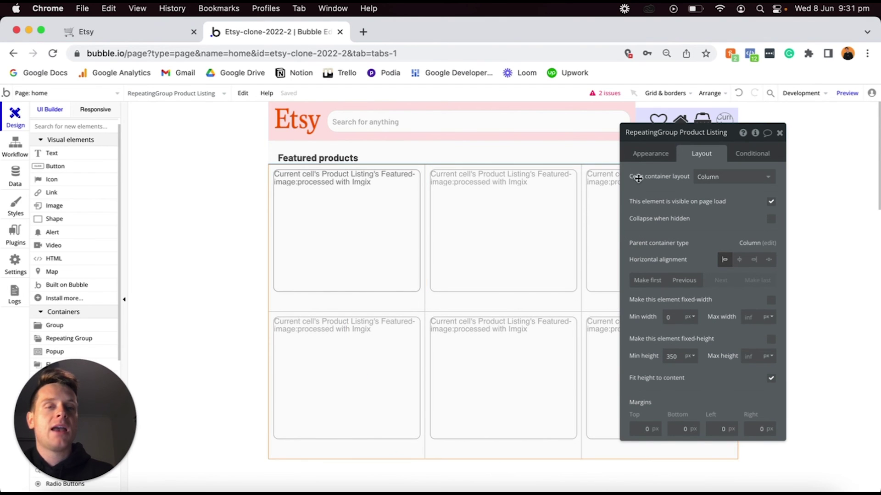
{"action": "left_click", "coordinate": [640, 154]}
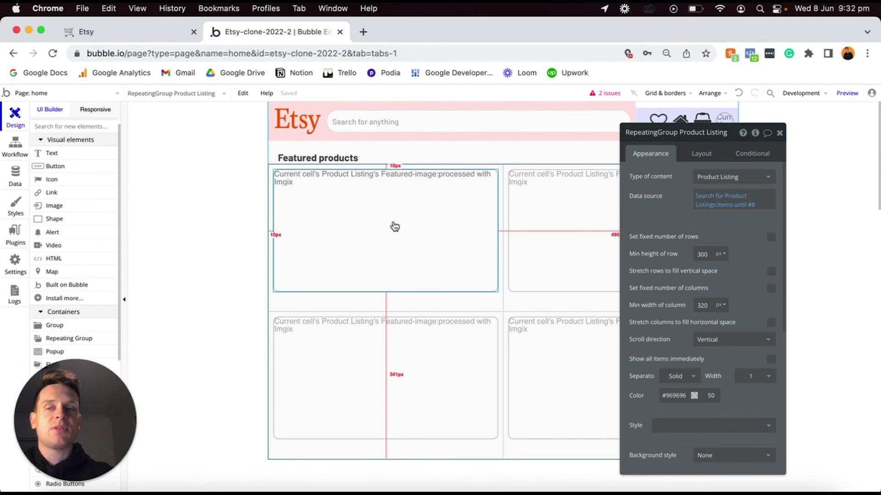
{"action": "left_click", "coordinate": [238, 266]}
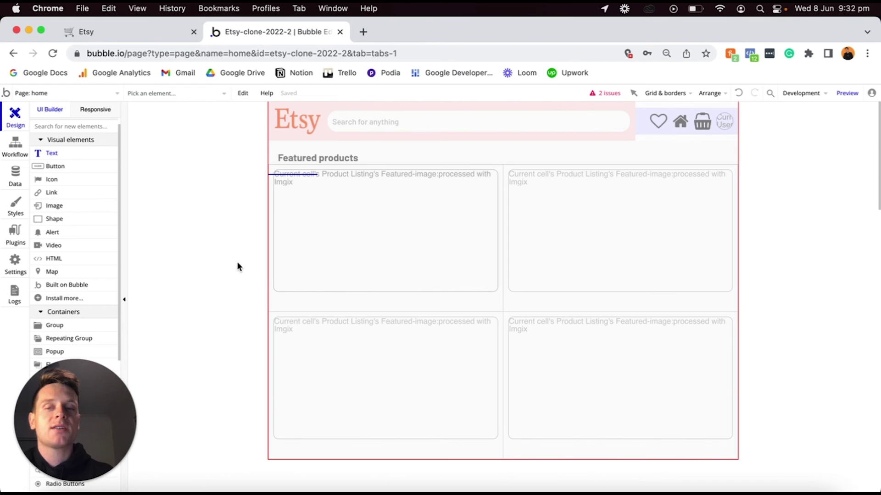
Add a text showing Current cell's Product Listing's Title, unstyled, at font size 18.
{"action": "left_click", "coordinate": [283, 295]}
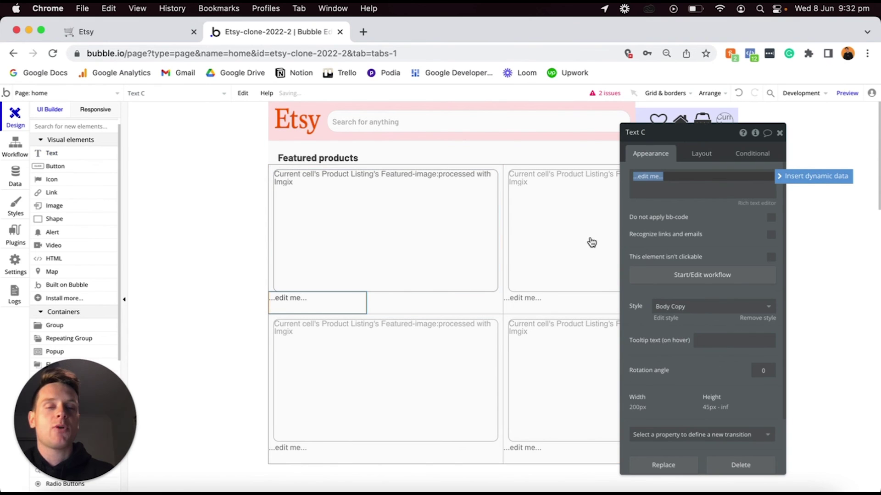
{"action": "left_click", "coordinate": [782, 179]}
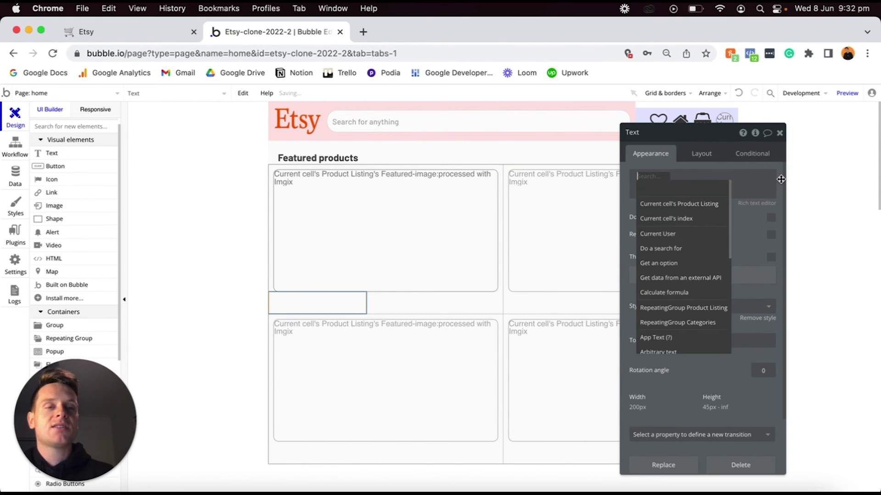
{"action": "left_click", "coordinate": [698, 205]}
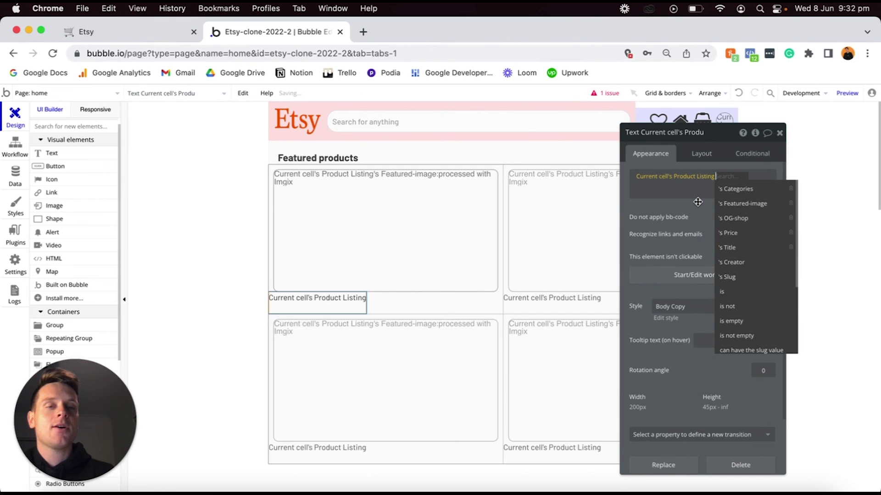
{"action": "left_click", "coordinate": [730, 248]}
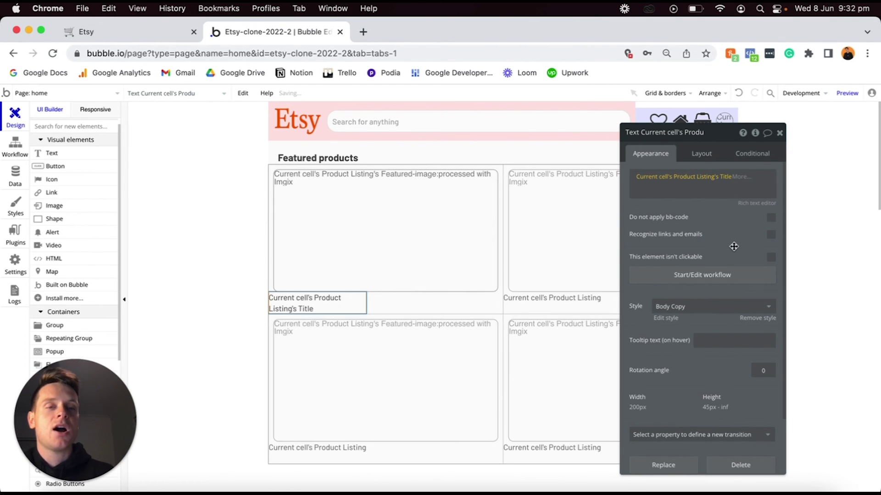
{"action": "left_click", "coordinate": [736, 229]}
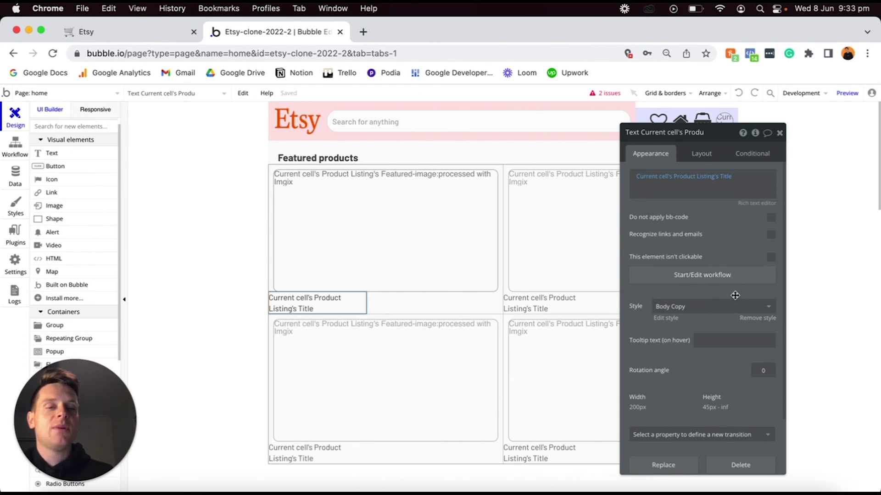
{"action": "left_click", "coordinate": [751, 320]}
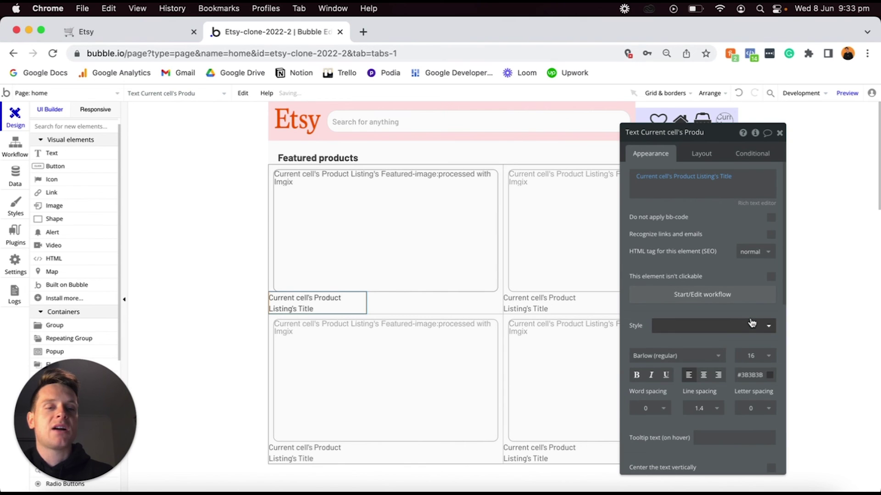
{"action": "left_click", "coordinate": [753, 355]}
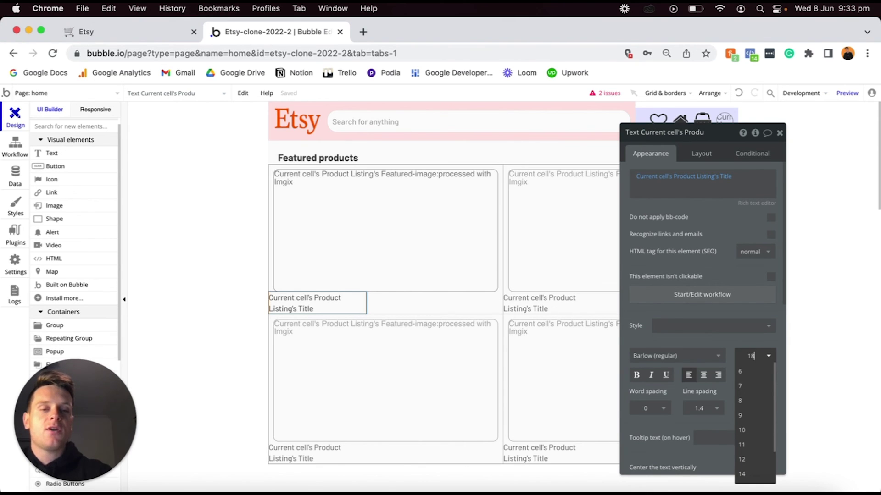
{"action": "type", "text": "18"}
{"action": "key", "text": "Return"}
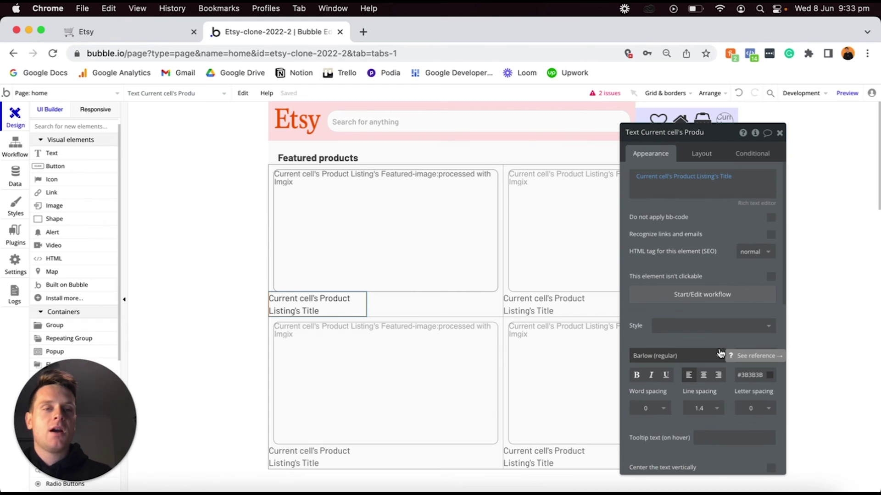
Let the title stretch with minimum sizes 0 and 10 px margins, then duplicate it.
{"action": "left_click", "coordinate": [700, 153]}
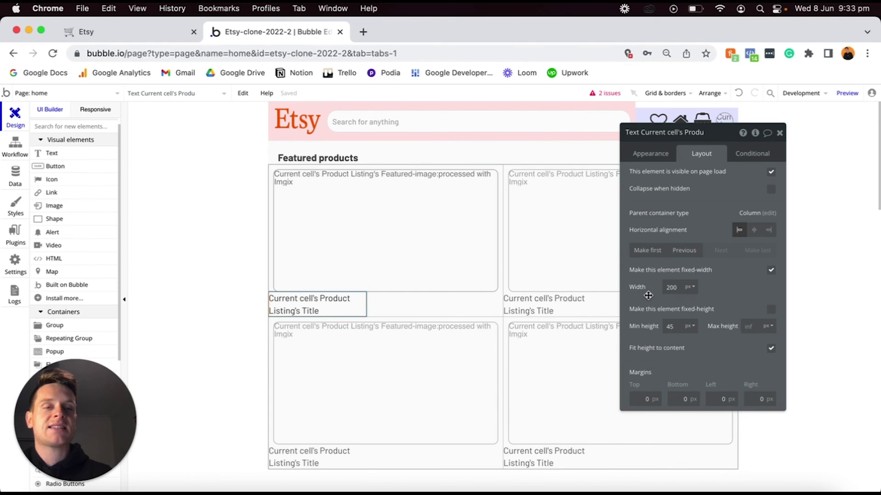
{"action": "left_click", "coordinate": [771, 271]}
{"action": "double_click", "coordinate": [680, 286]}
{"action": "type", "text": "0"}
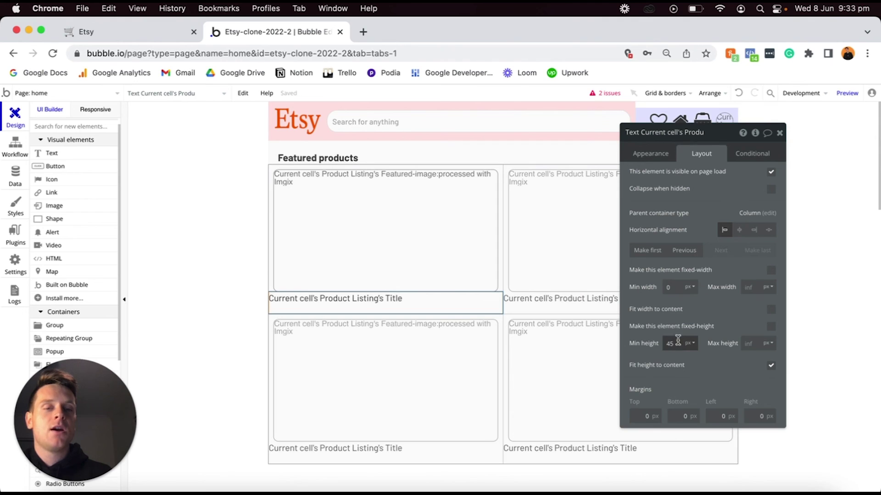
{"action": "type", "text": "0"}
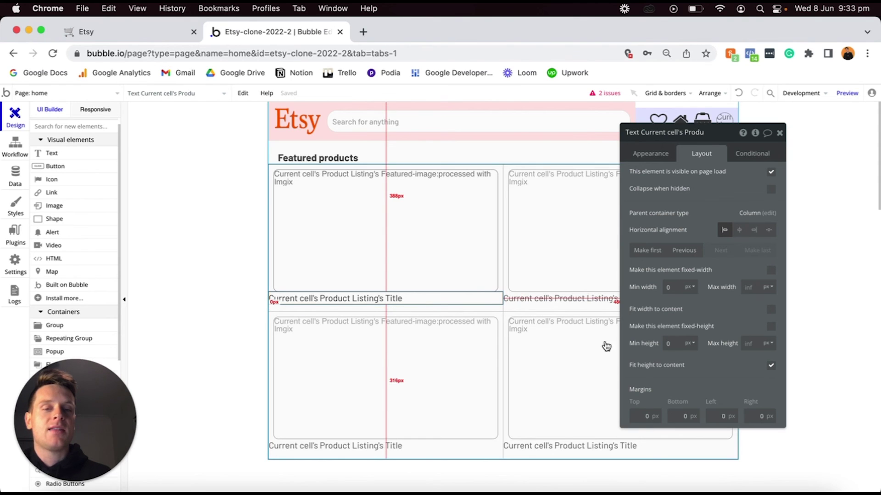
{"action": "left_click", "coordinate": [638, 416]}
{"action": "type", "text": "1"}
{"action": "left_click", "coordinate": [709, 416]}
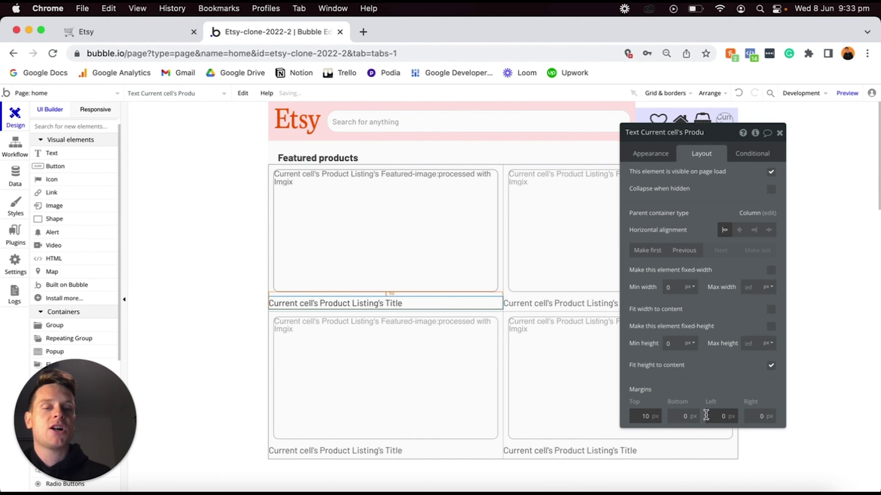
{"action": "type", "text": "1"}
{"action": "left_click", "coordinate": [748, 416]}
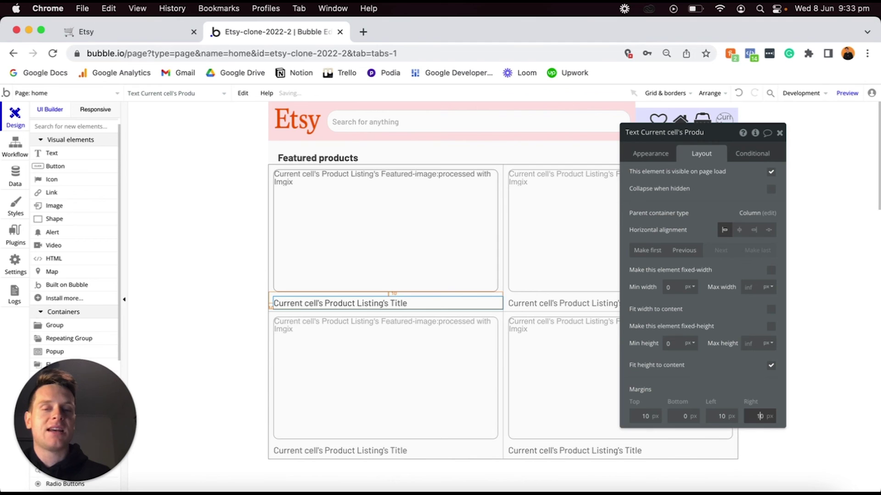
{"action": "left_click", "coordinate": [686, 417]}
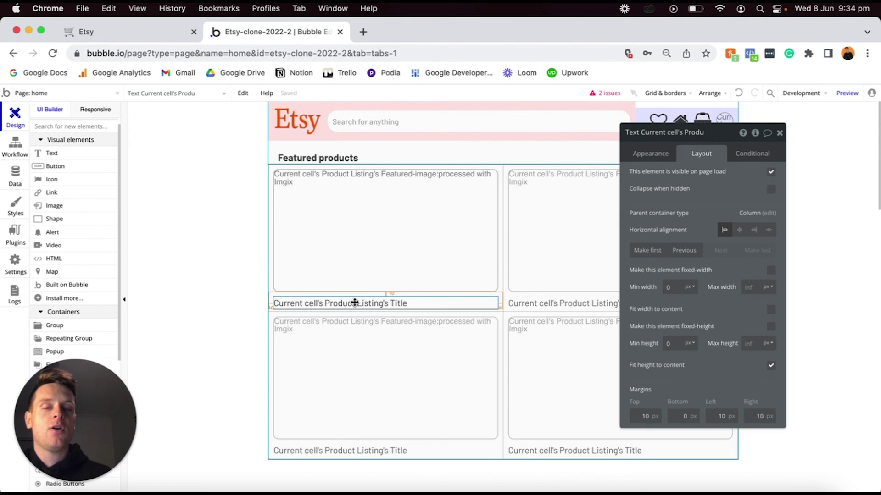
{"action": "key", "text": "super+v"}
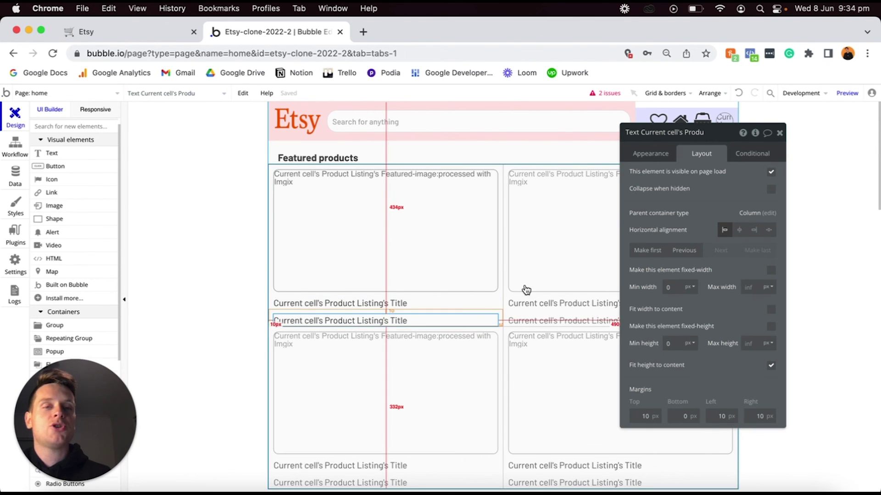
Change the duplicate to show the listing's Price formatted as dollar currency.
{"action": "left_click", "coordinate": [664, 151]}
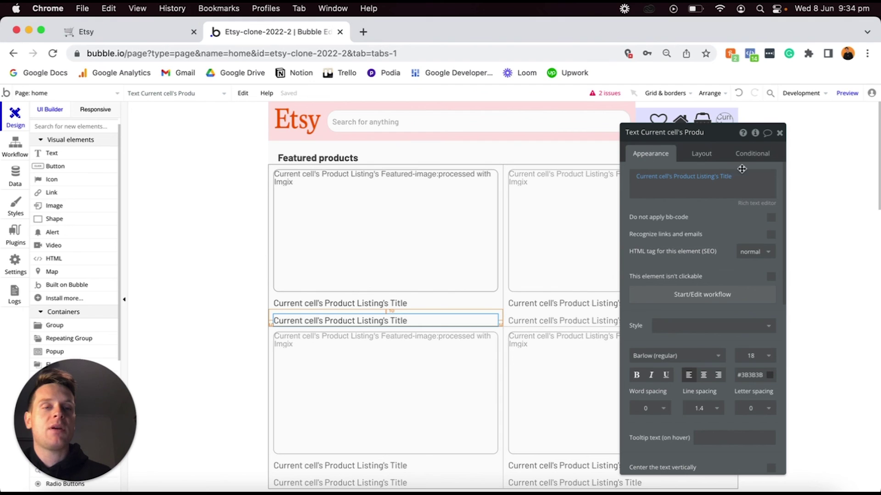
{"action": "left_click", "coordinate": [726, 176]}
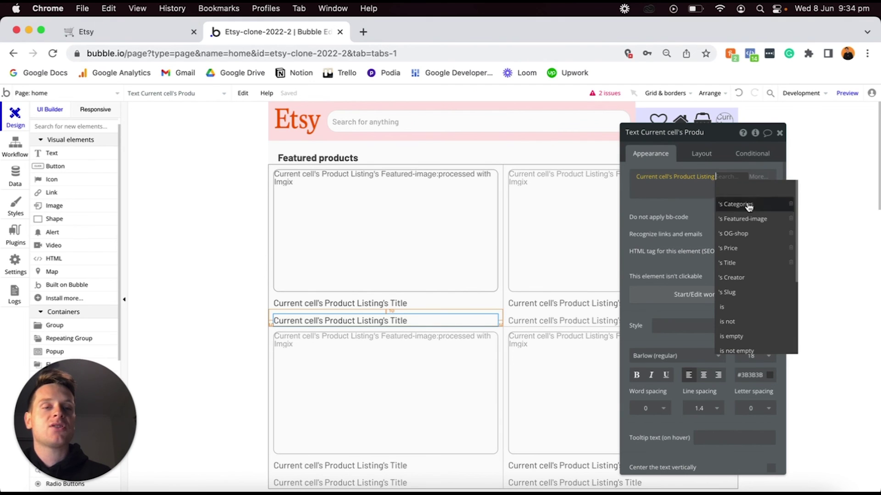
{"action": "left_click", "coordinate": [735, 250]}
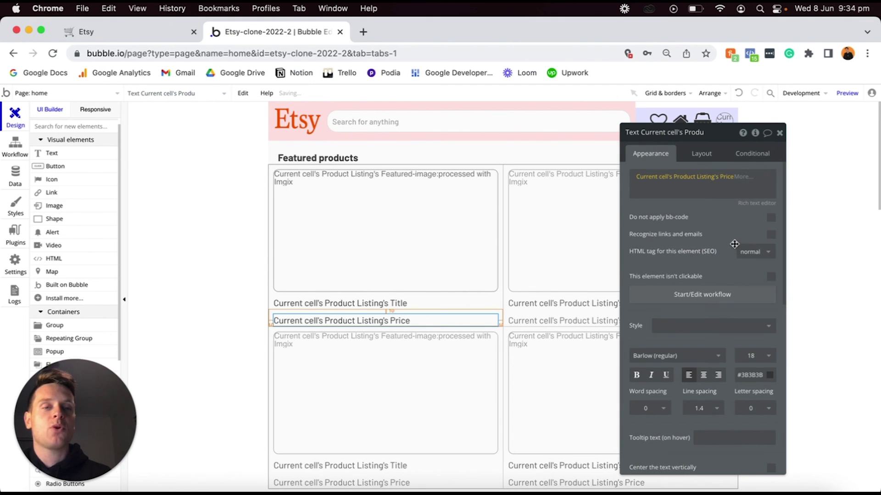
{"action": "left_click", "coordinate": [742, 177]}
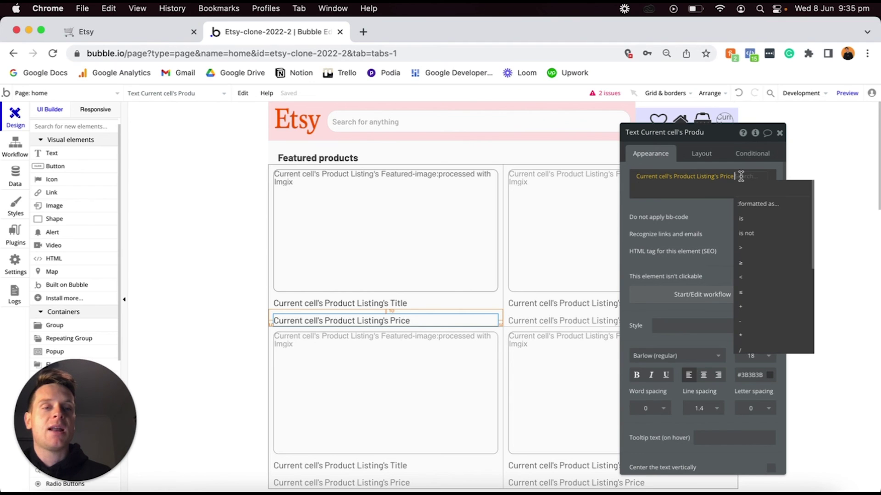
{"action": "left_click", "coordinate": [747, 206]}
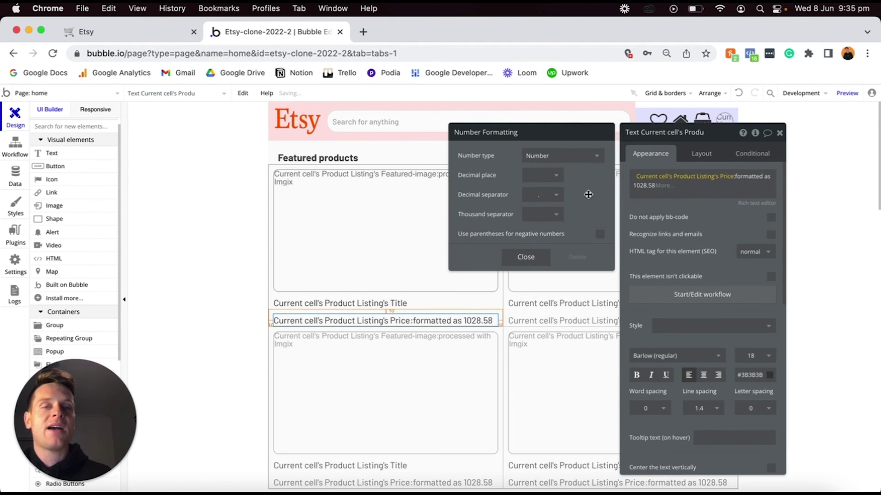
{"action": "left_click", "coordinate": [570, 155]}
{"action": "left_click", "coordinate": [551, 188]}
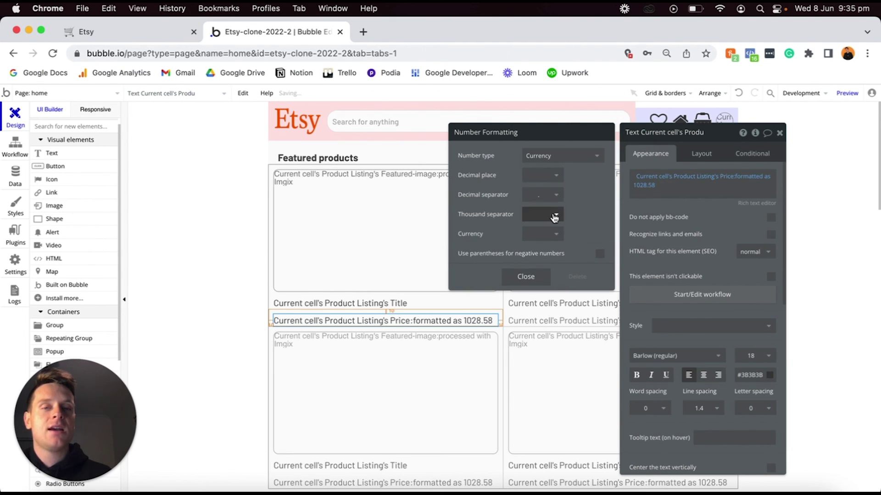
{"action": "left_click", "coordinate": [555, 234]}
{"action": "left_click", "coordinate": [529, 265]}
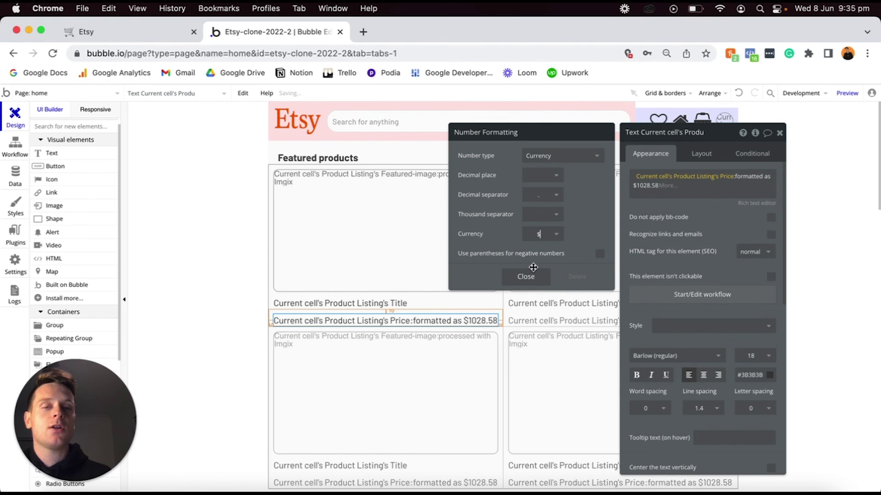
{"action": "left_click", "coordinate": [527, 277]}
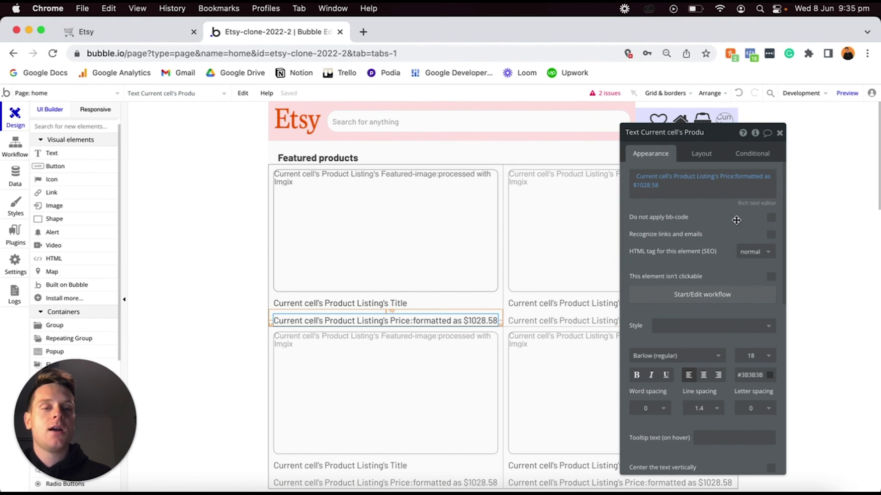
Make the price text bold at font size 20.
{"action": "left_click", "coordinate": [636, 376]}
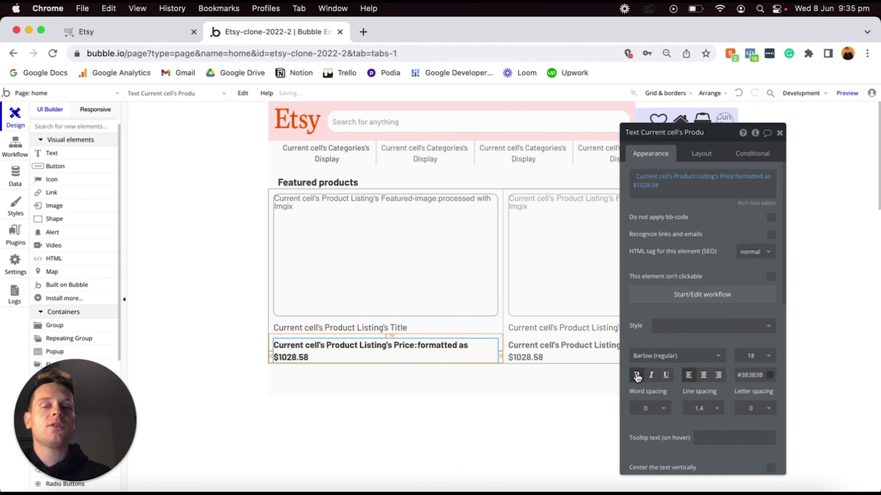
{"action": "left_click", "coordinate": [746, 357]}
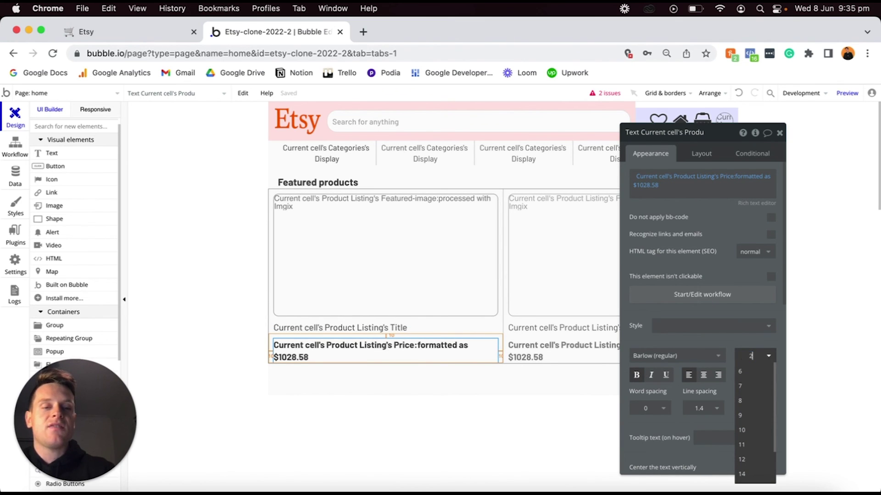
{"action": "key", "text": "Return"}
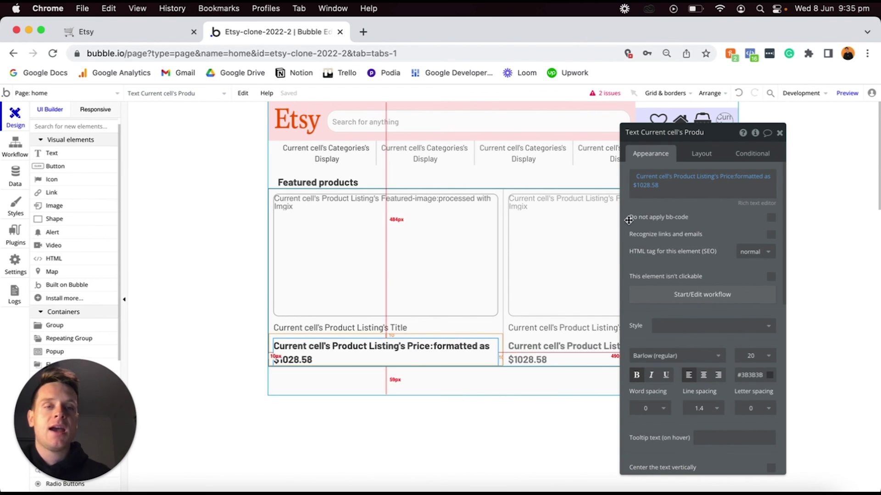
{"action": "left_click", "coordinate": [704, 153]}
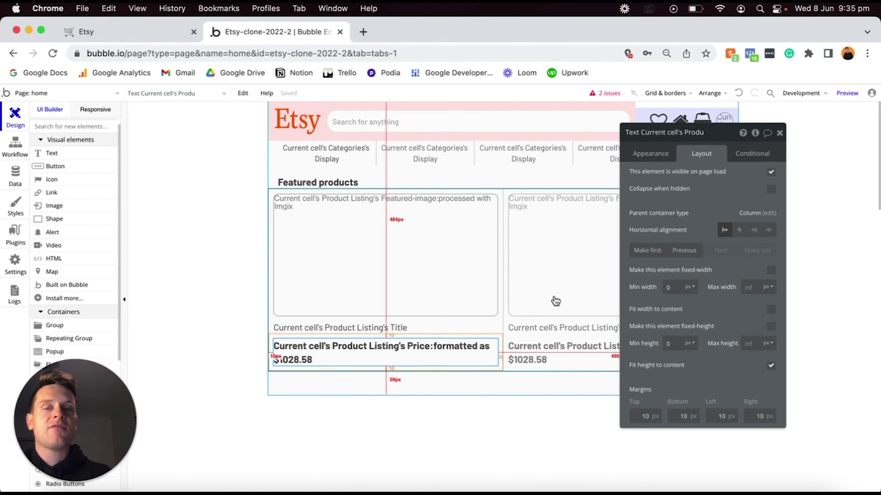
Set the Product Listing repeating group's minimum height to 0.
{"action": "left_click", "coordinate": [555, 301]}
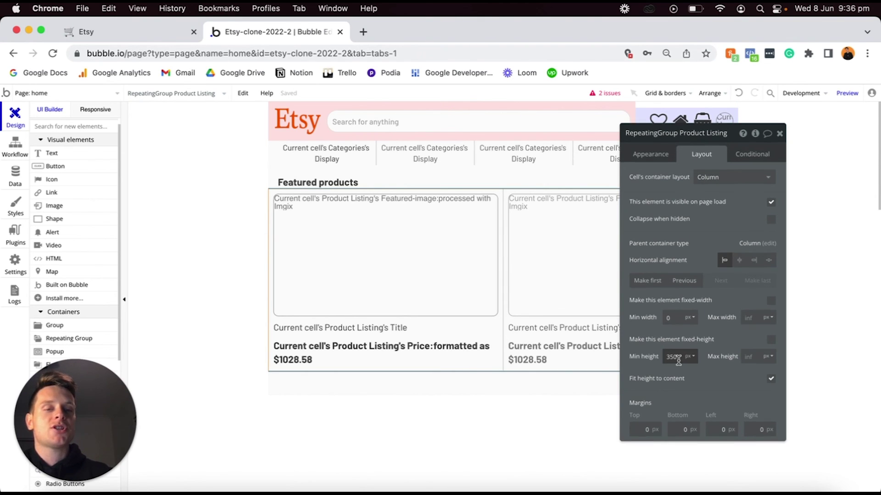
{"action": "type", "text": "0"}
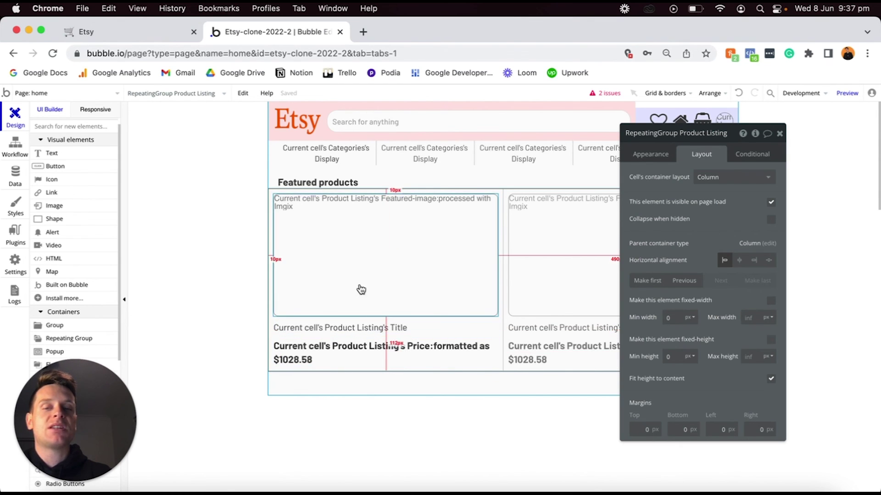
{"action": "left_click", "coordinate": [367, 275]}
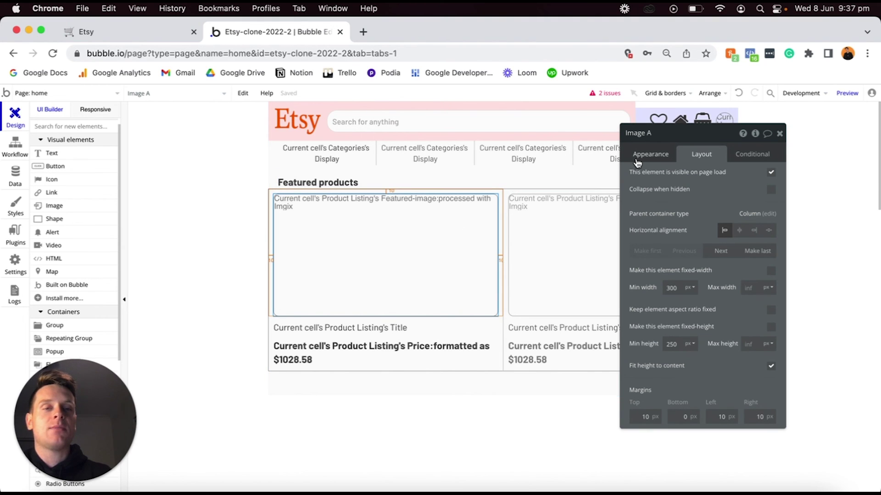
Start a new workflow for when Image A is clicked.
{"action": "left_click", "coordinate": [650, 156]}
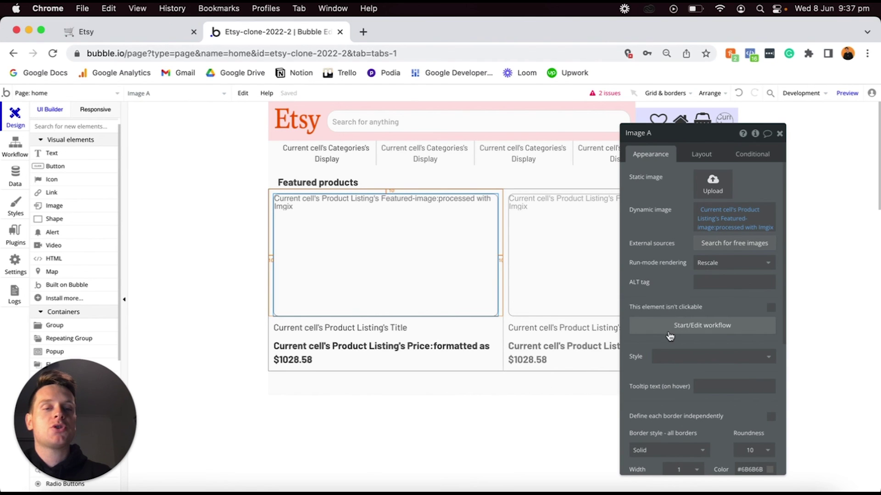
{"action": "left_click", "coordinate": [660, 331]}
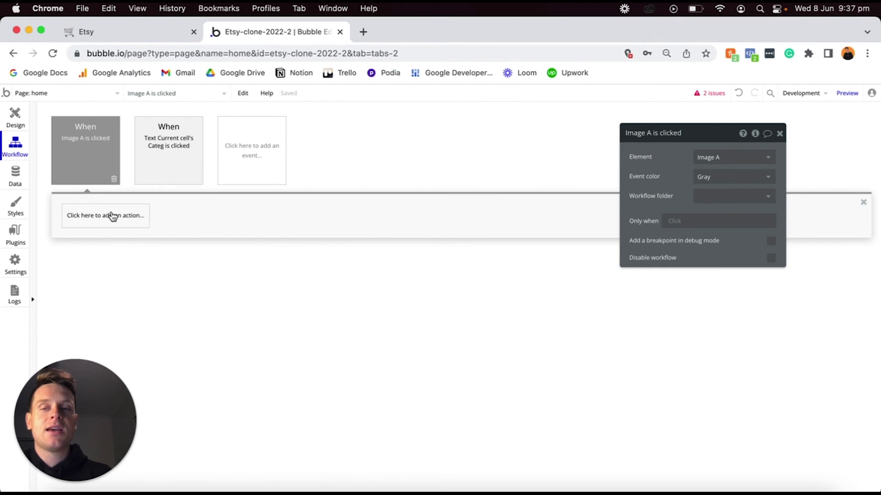
Add a Go to page action to a newly created 'product' page, then open that page.
{"action": "left_click", "coordinate": [112, 215]}
{"action": "mouse_move", "coordinate": [92, 271]}
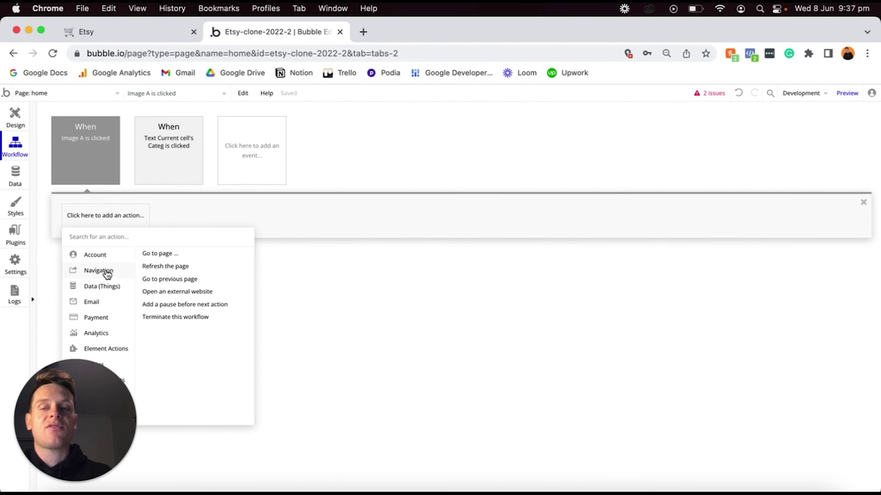
{"action": "left_click", "coordinate": [165, 255]}
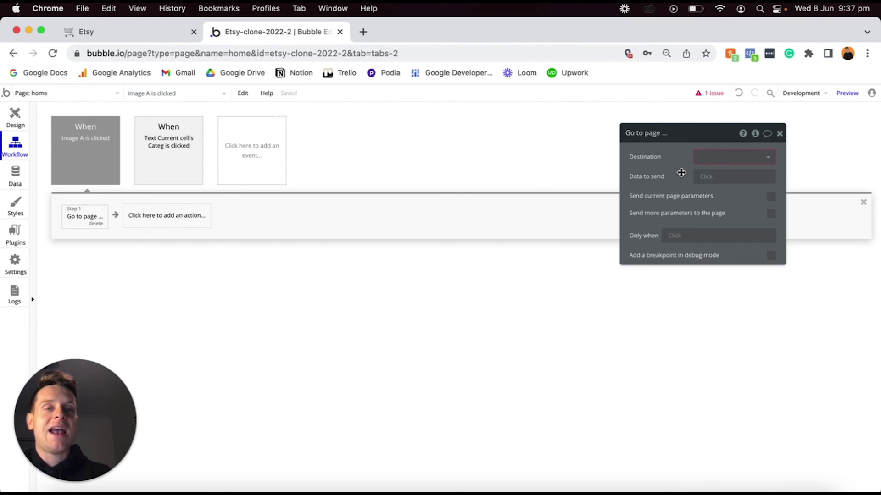
{"action": "left_click", "coordinate": [710, 159]}
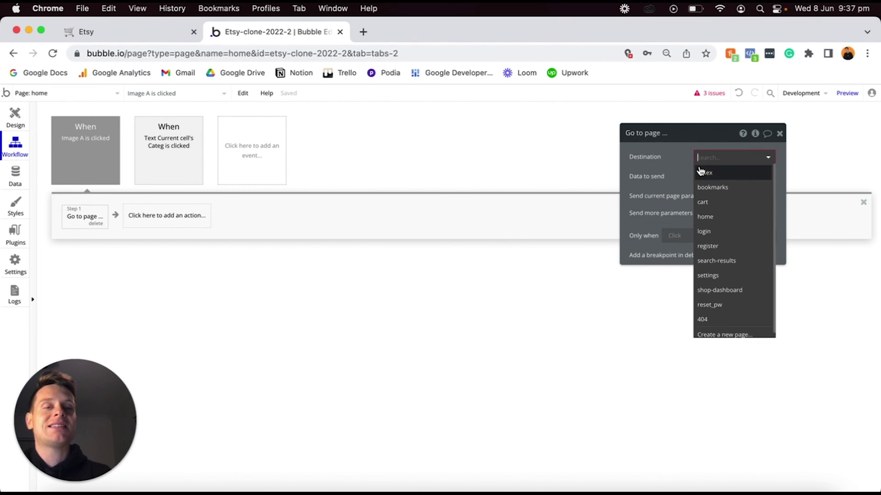
{"action": "left_click", "coordinate": [720, 336]}
{"action": "type", "text": "product"}
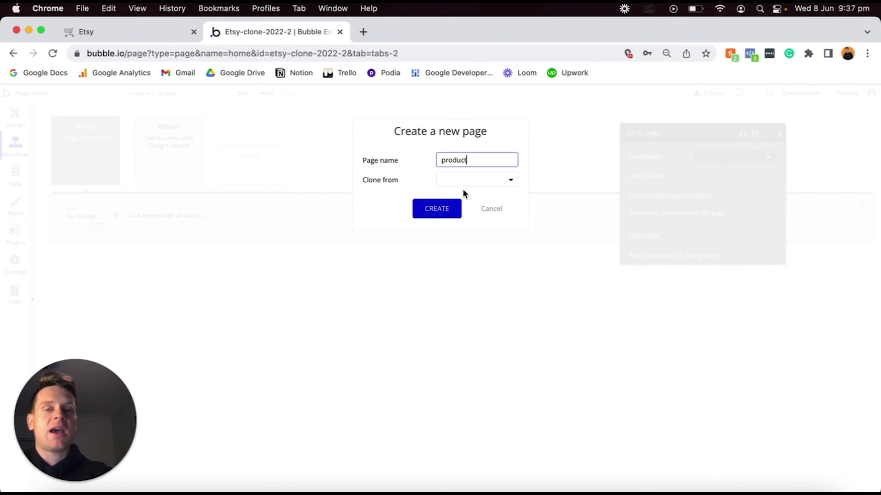
{"action": "left_click", "coordinate": [443, 212]}
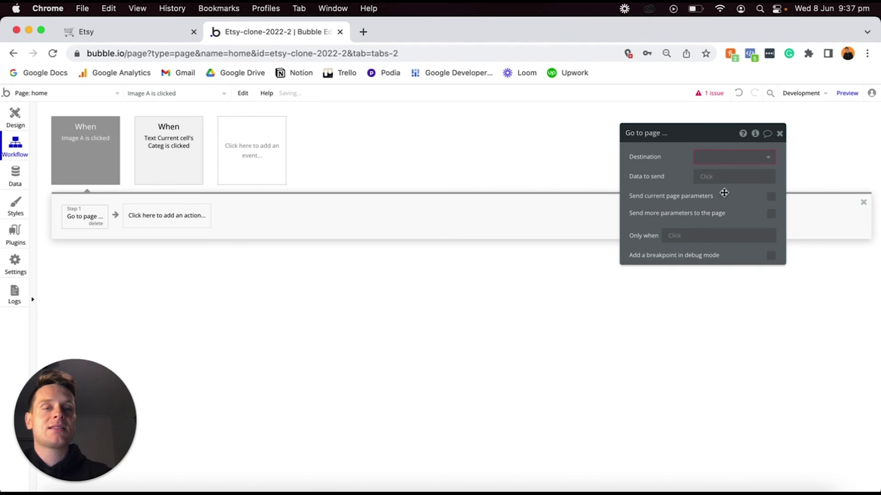
{"action": "left_click", "coordinate": [729, 157]}
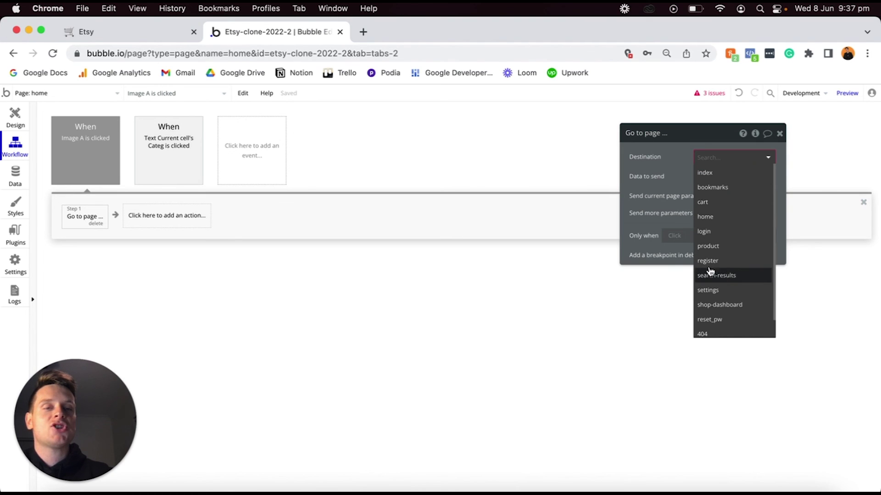
{"action": "left_click", "coordinate": [709, 246]}
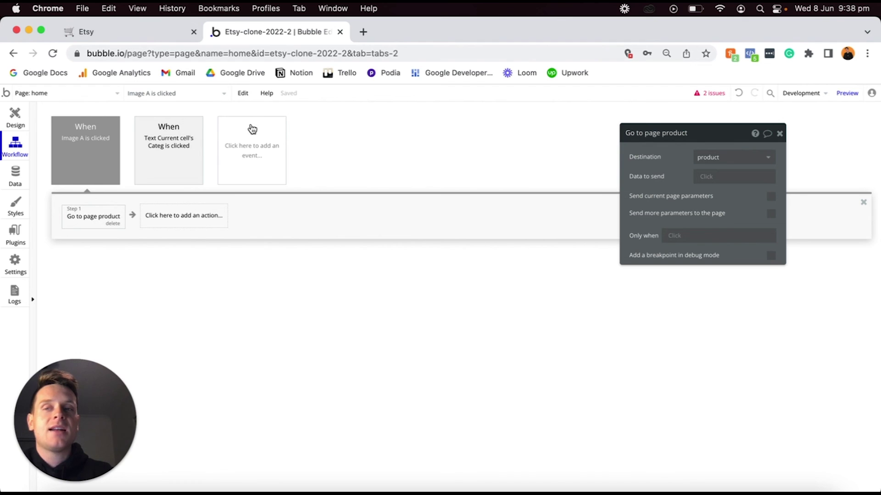
{"action": "left_click", "coordinate": [69, 92]}
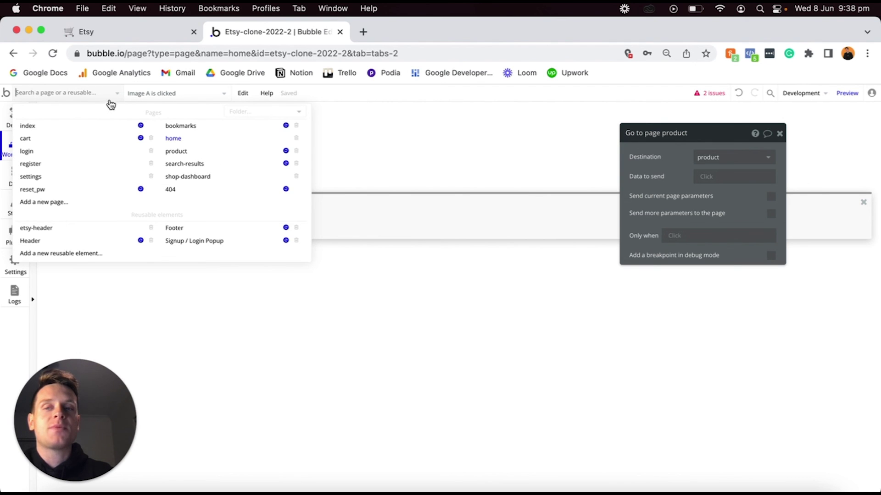
{"action": "left_click", "coordinate": [177, 153]}
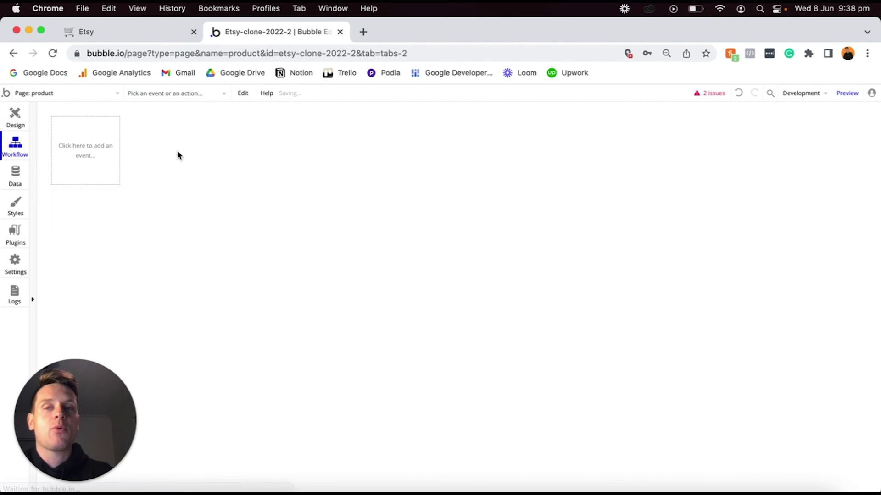
Set the product page's type of content to Product Listing and switch back to home.
{"action": "left_click", "coordinate": [15, 115]}
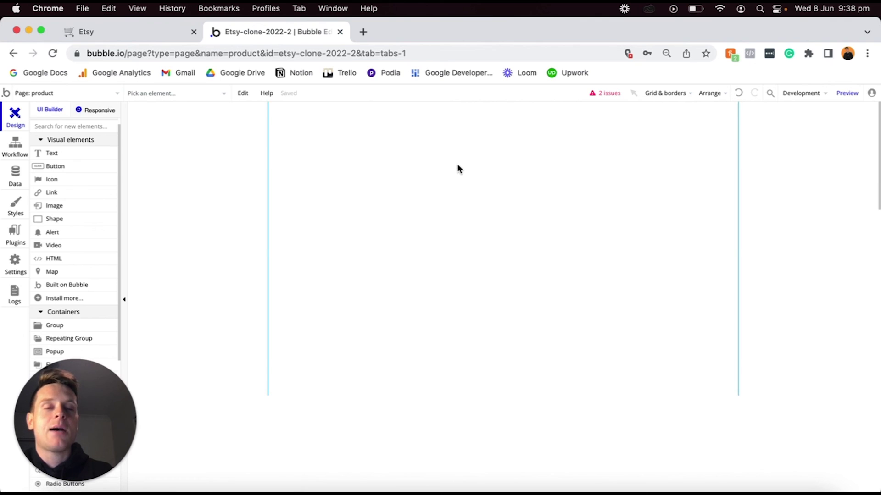
{"action": "double_click", "coordinate": [457, 165]}
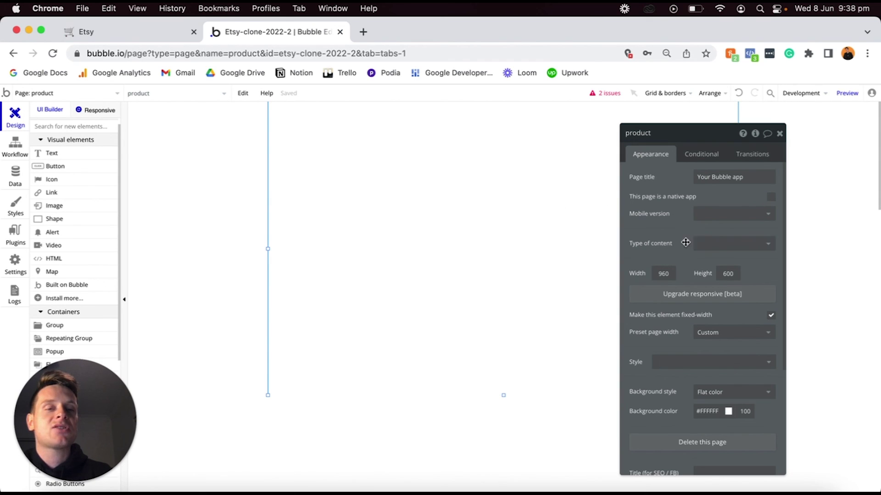
{"action": "left_click", "coordinate": [716, 246]}
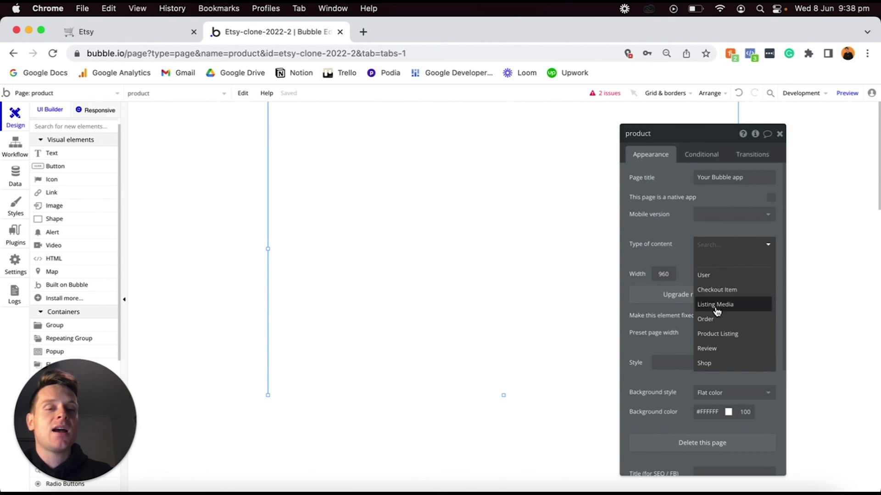
{"action": "left_click", "coordinate": [718, 335]}
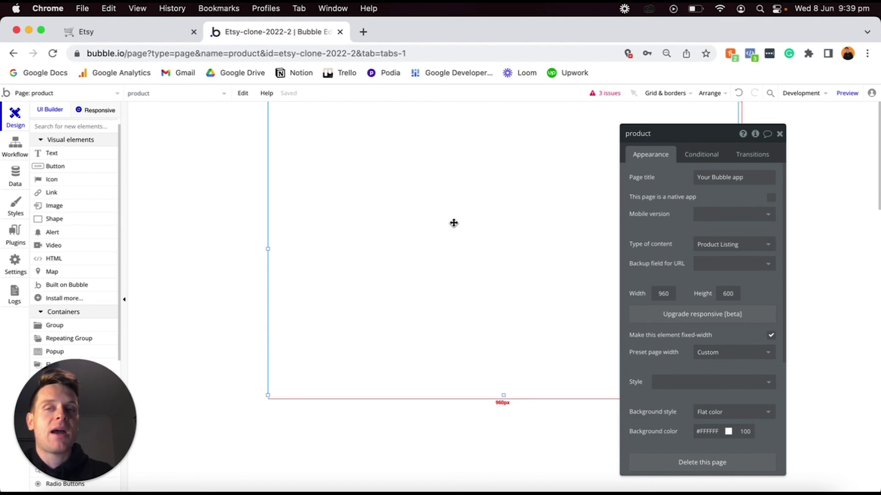
{"action": "left_click", "coordinate": [106, 101]}
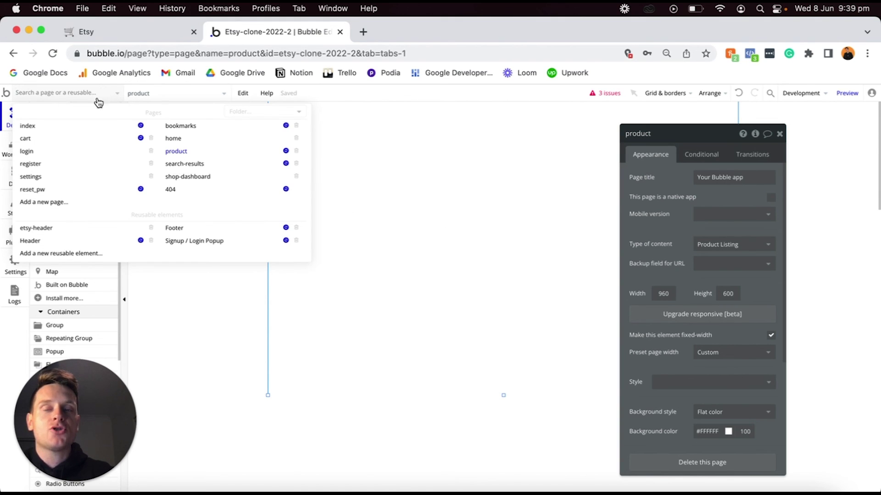
{"action": "left_click", "coordinate": [175, 139]}
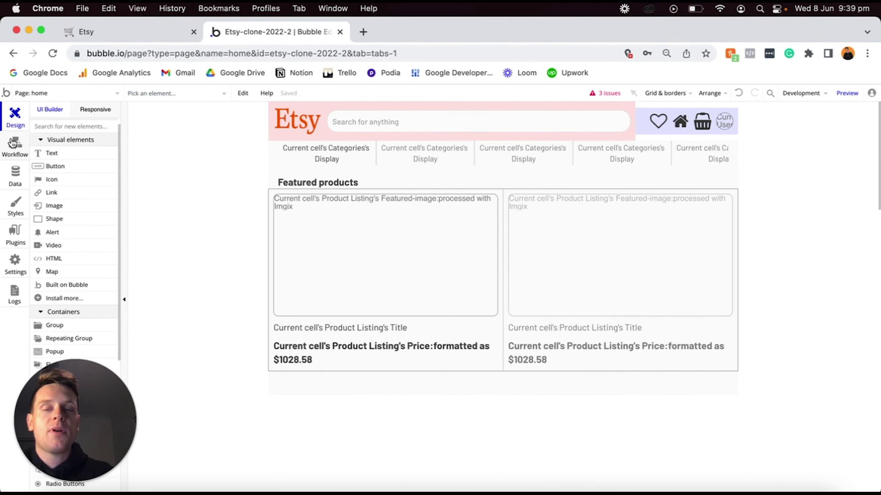
Make the image's Go to page product action send Current cell's Product Listing as data.
{"action": "left_click", "coordinate": [23, 144]}
{"action": "left_click", "coordinate": [96, 143]}
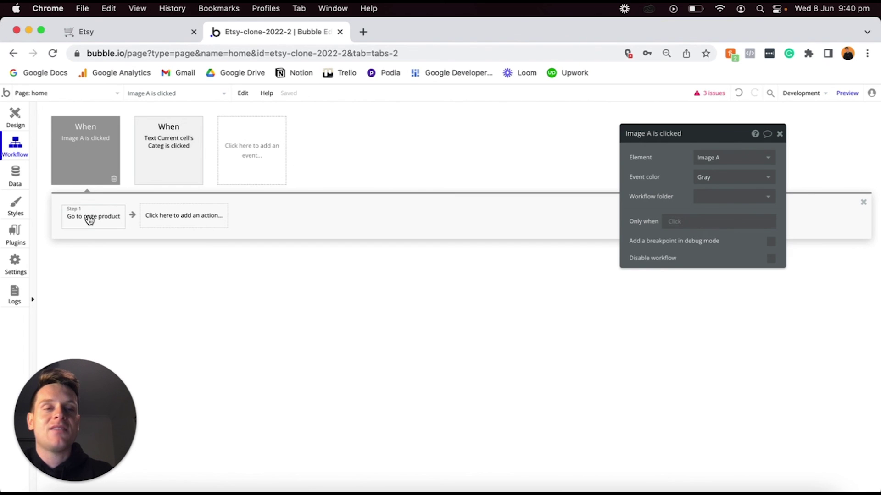
{"action": "left_click", "coordinate": [89, 222]}
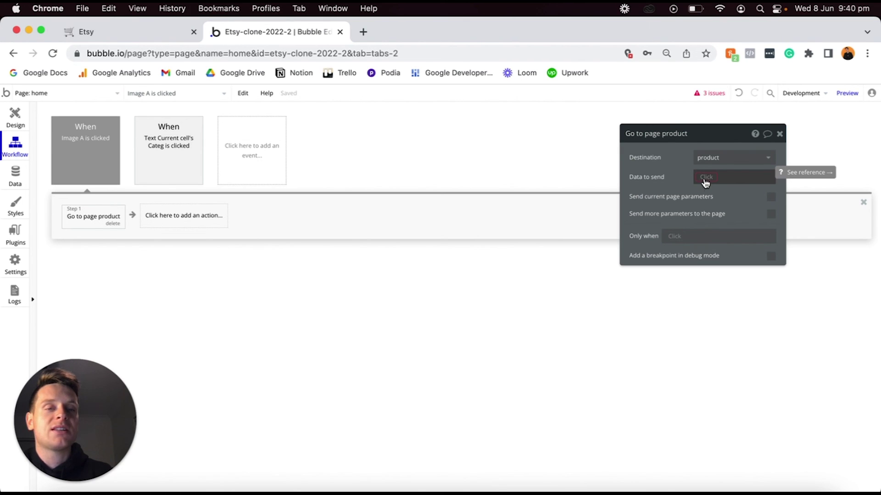
{"action": "left_click", "coordinate": [701, 182]}
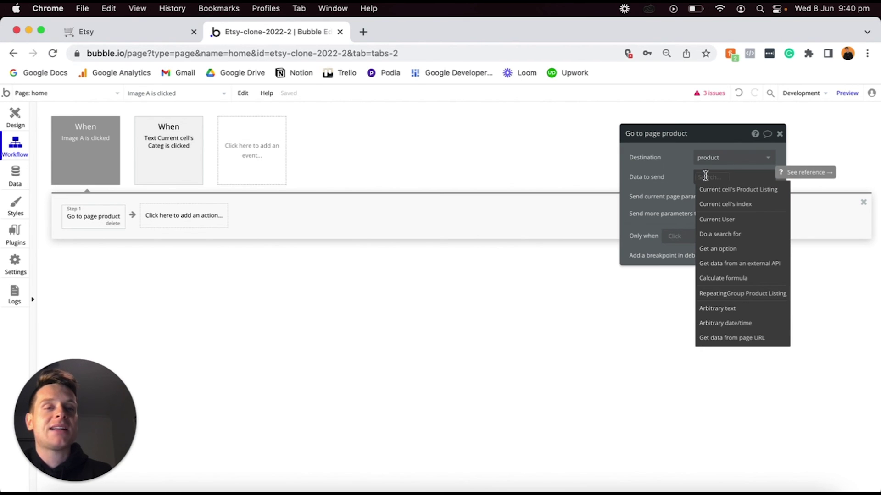
{"action": "left_click", "coordinate": [718, 191]}
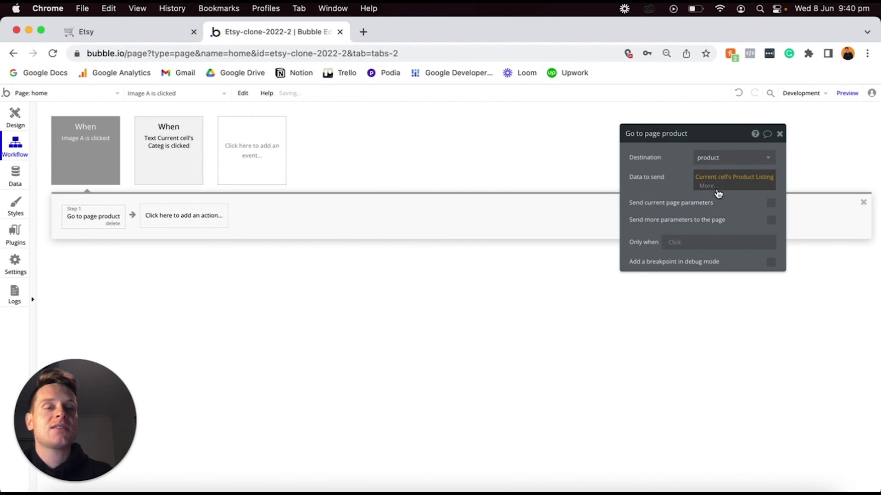
{"action": "left_click", "coordinate": [15, 118]}
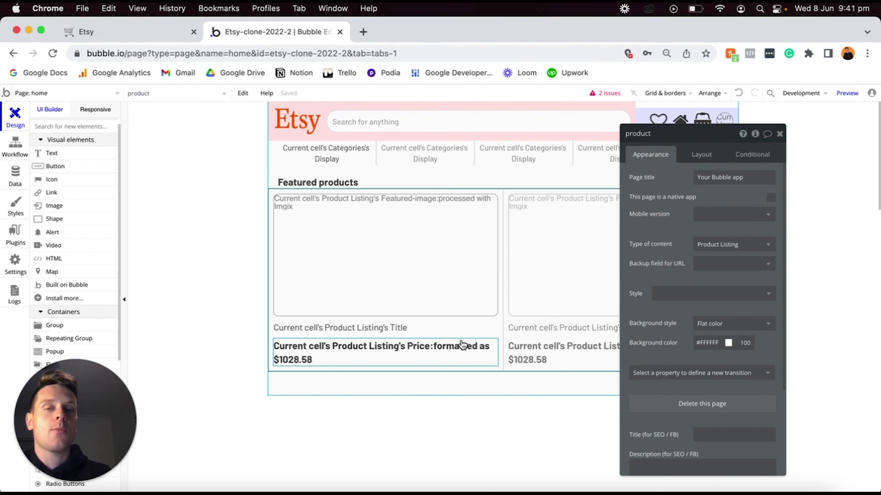
Review the Featured products repeating group's Product Listing search, then switch to the Data tab.
{"action": "left_click", "coordinate": [548, 274]}
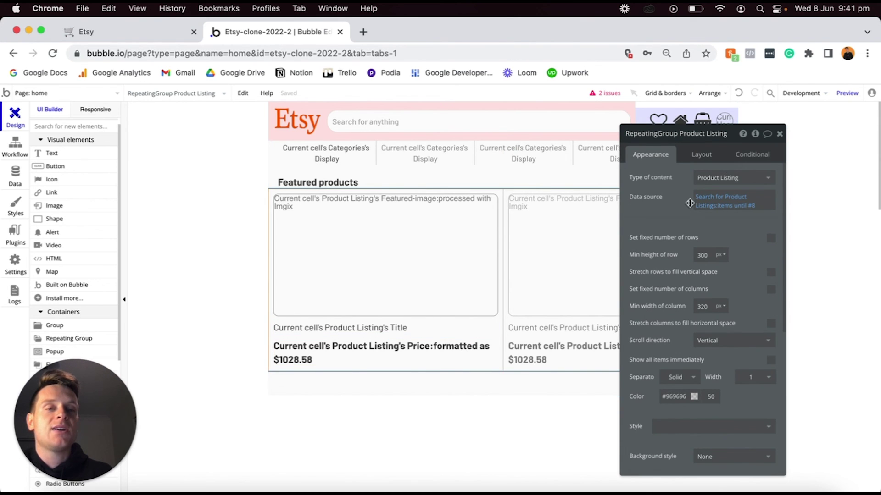
{"action": "left_click", "coordinate": [705, 200]}
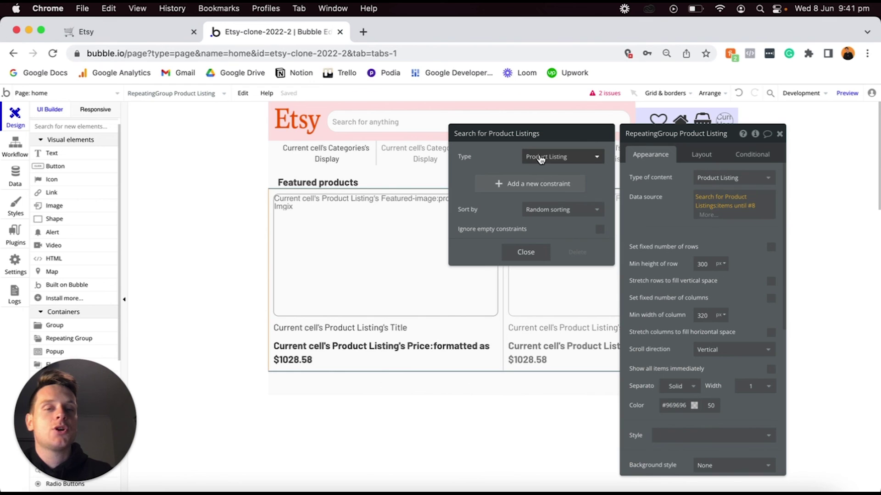
{"action": "left_click", "coordinate": [518, 256]}
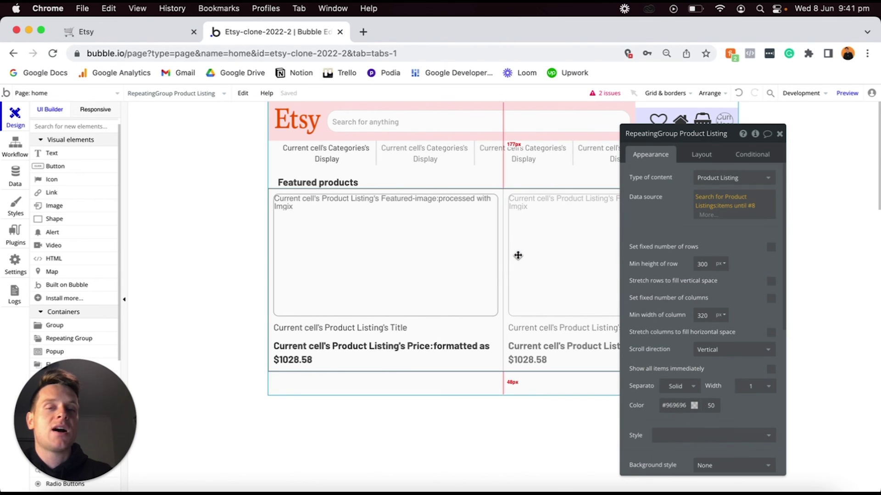
{"action": "left_click", "coordinate": [668, 222]}
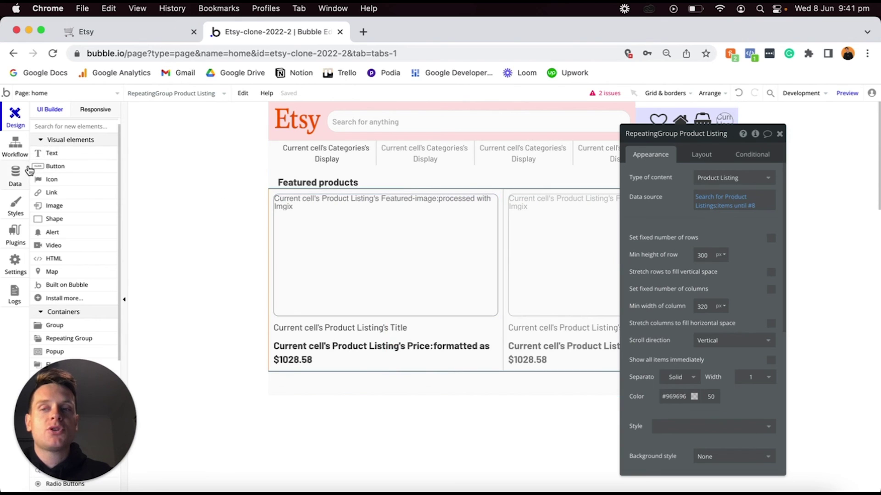
{"action": "left_click", "coordinate": [27, 171]}
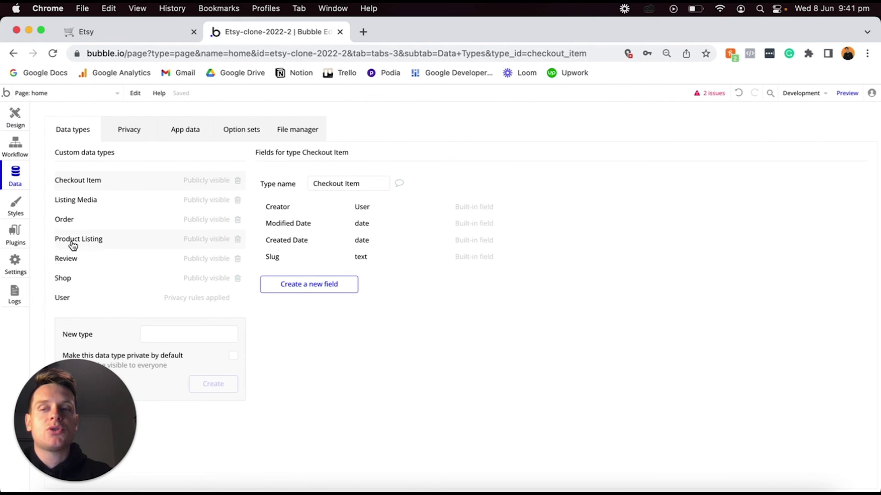
Create a yes/no field named 'featured' on the Product Listing data type.
{"action": "left_click", "coordinate": [74, 239]}
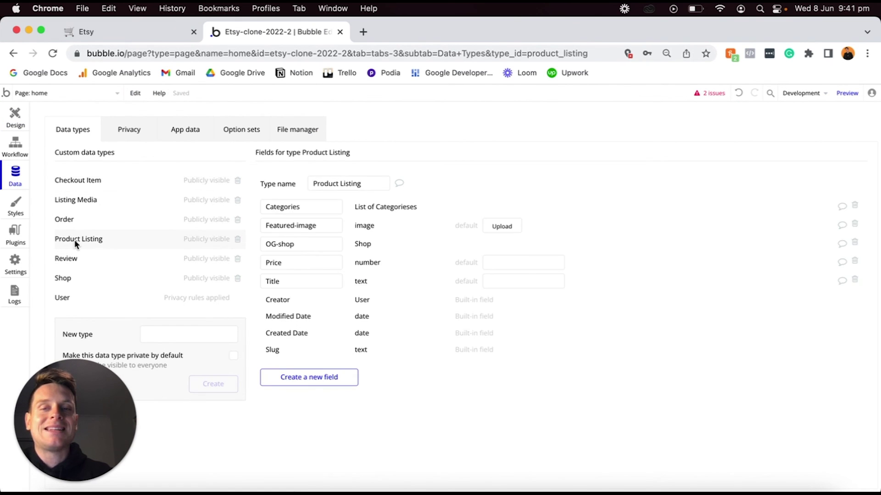
{"action": "left_click", "coordinate": [315, 377]}
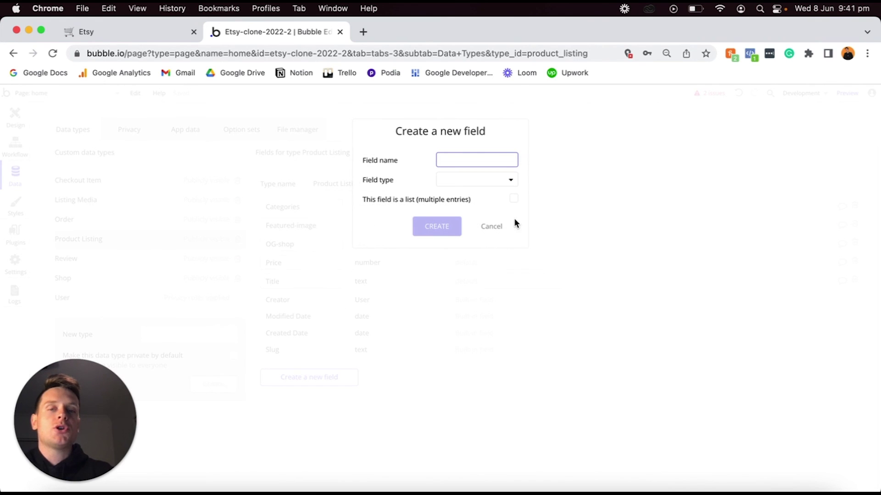
{"action": "type", "text": "featured"}
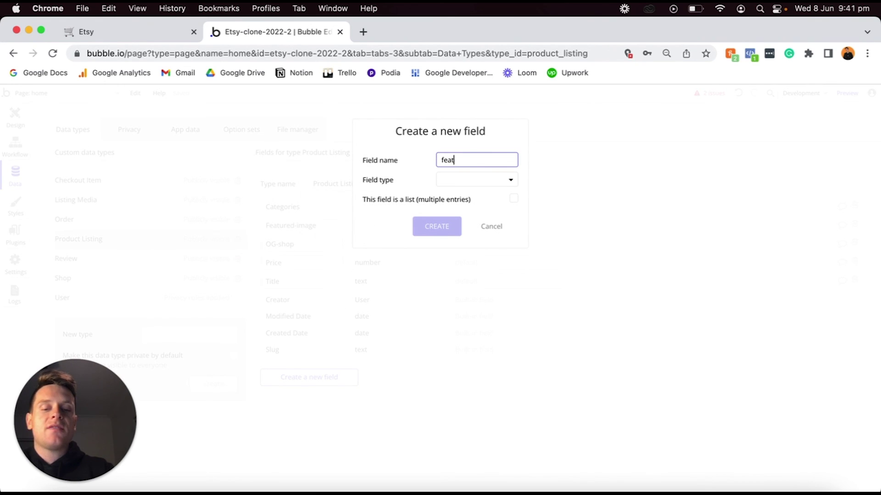
{"action": "left_click", "coordinate": [458, 181]}
{"action": "left_click", "coordinate": [458, 285]}
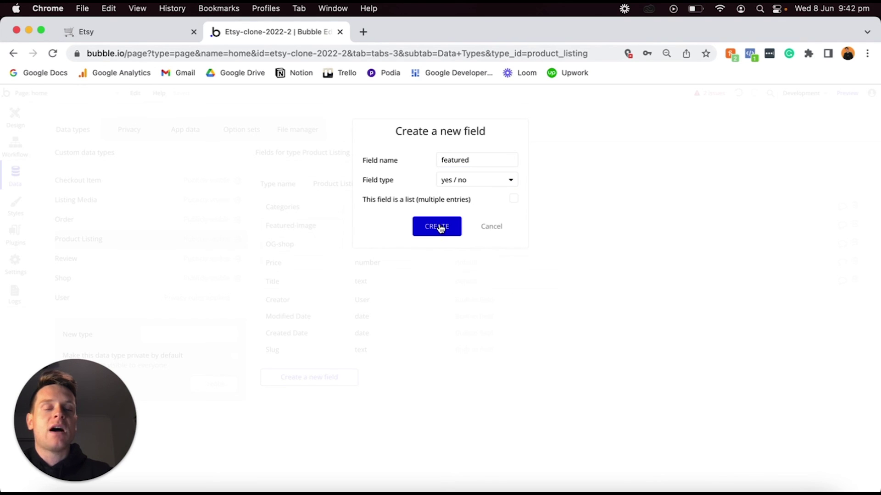
{"action": "left_click", "coordinate": [438, 227]}
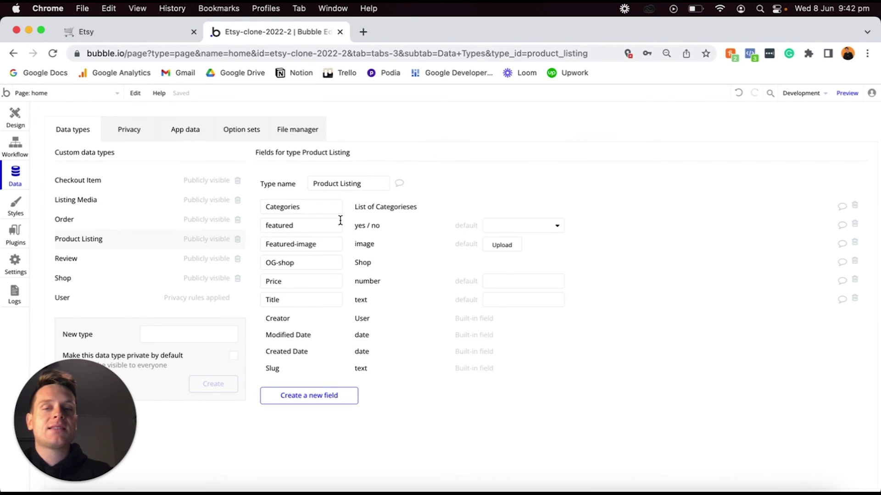
Set the featured field's default value to no and return to the Design tab.
{"action": "left_click", "coordinate": [505, 227]}
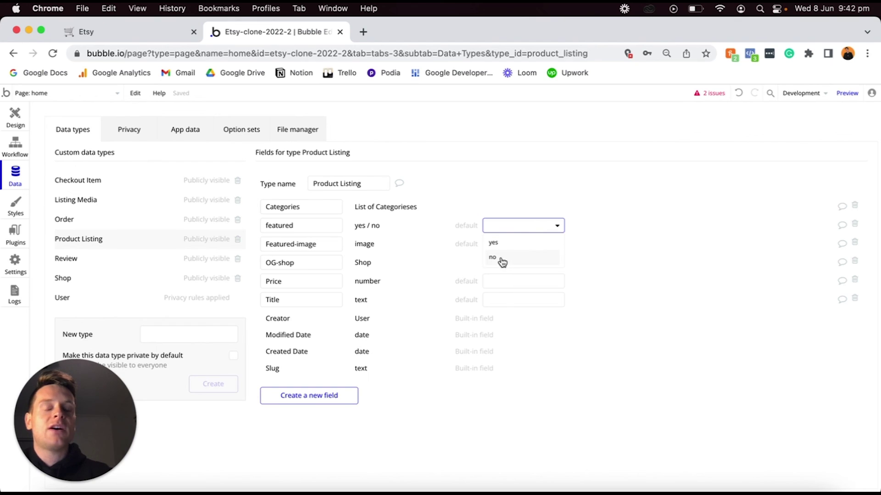
{"action": "left_click", "coordinate": [493, 258]}
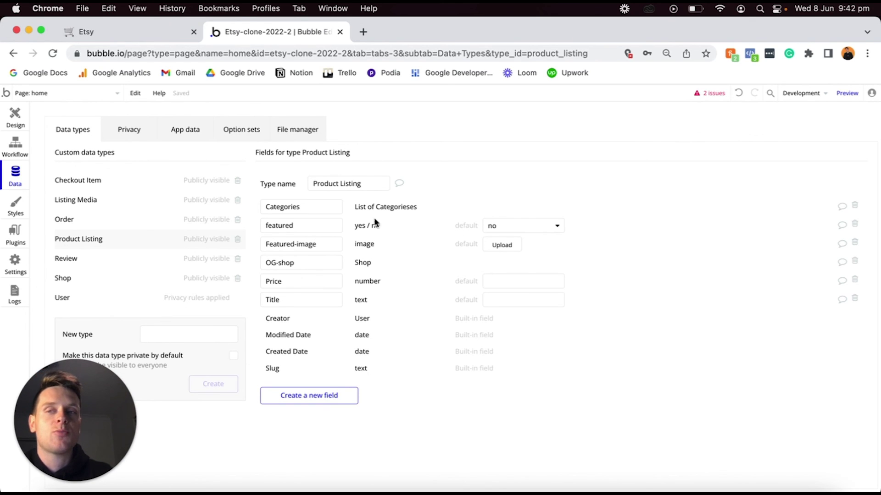
{"action": "left_click", "coordinate": [19, 118]}
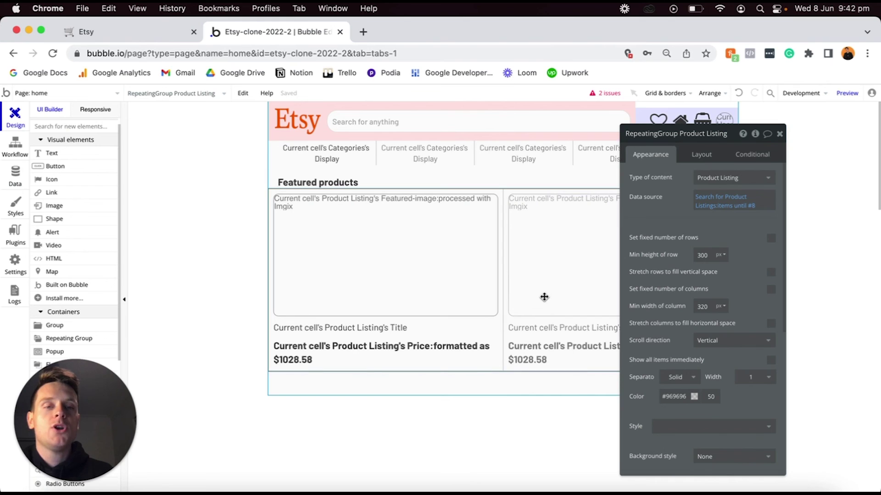
Add a featured = yes constraint to the Featured products search, then open the Data tab.
{"action": "left_click", "coordinate": [704, 201]}
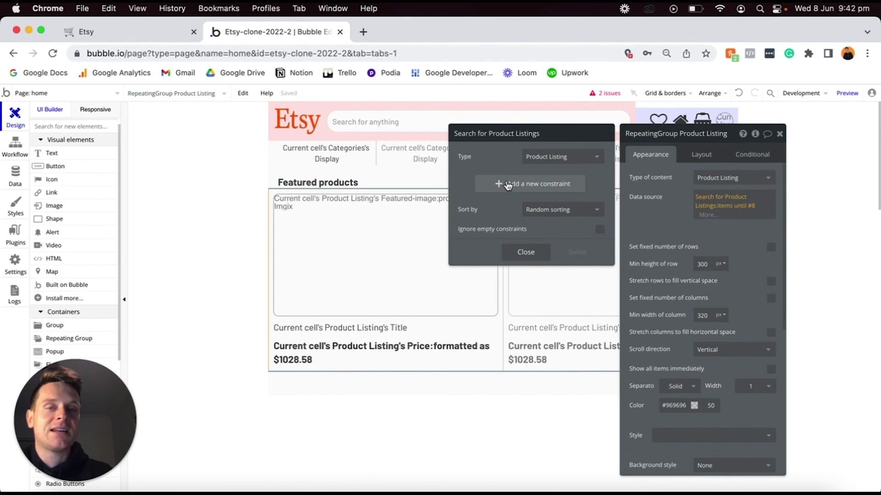
{"action": "left_click", "coordinate": [508, 184]}
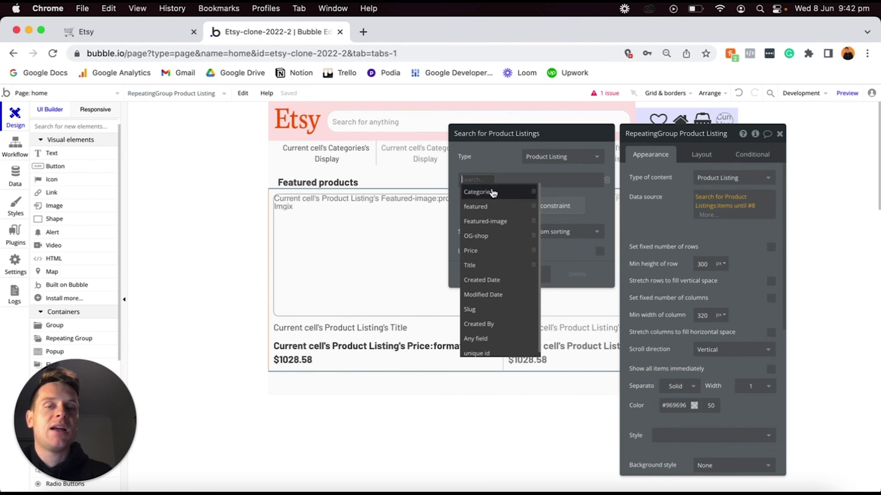
{"action": "left_click", "coordinate": [475, 206]}
{"action": "left_click", "coordinate": [491, 180]}
{"action": "left_click", "coordinate": [494, 191]}
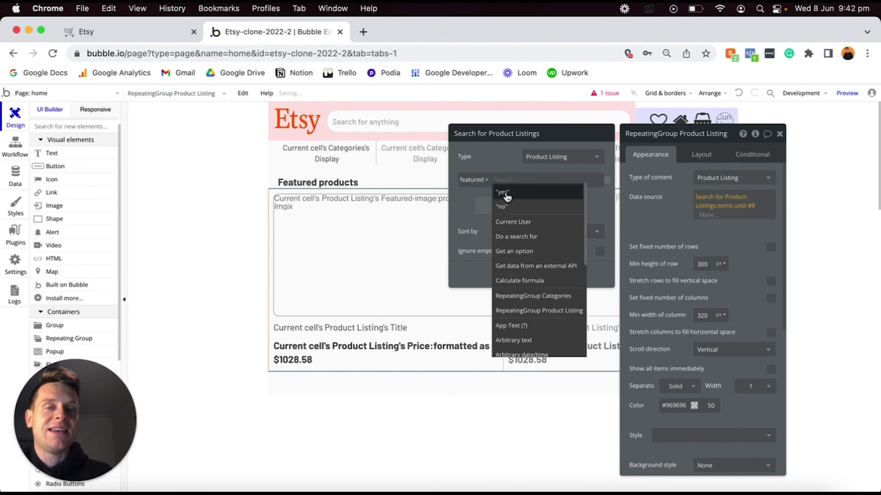
{"action": "left_click", "coordinate": [507, 195]}
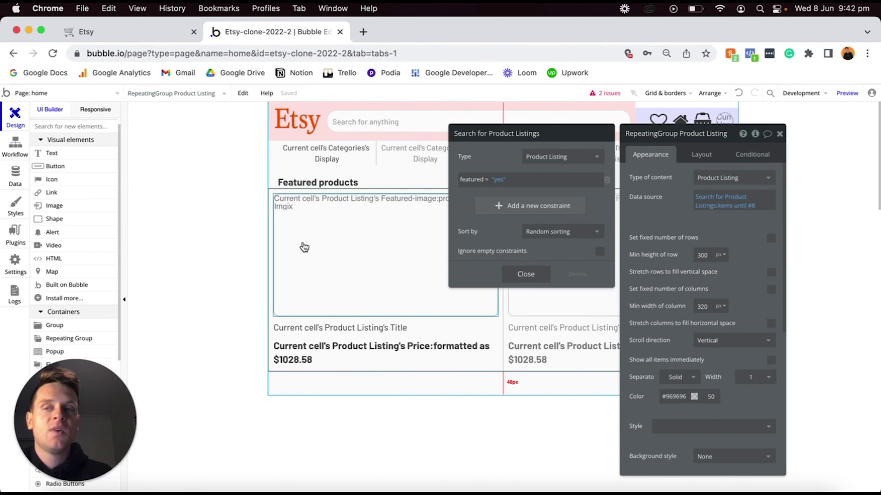
{"action": "left_click", "coordinate": [29, 165]}
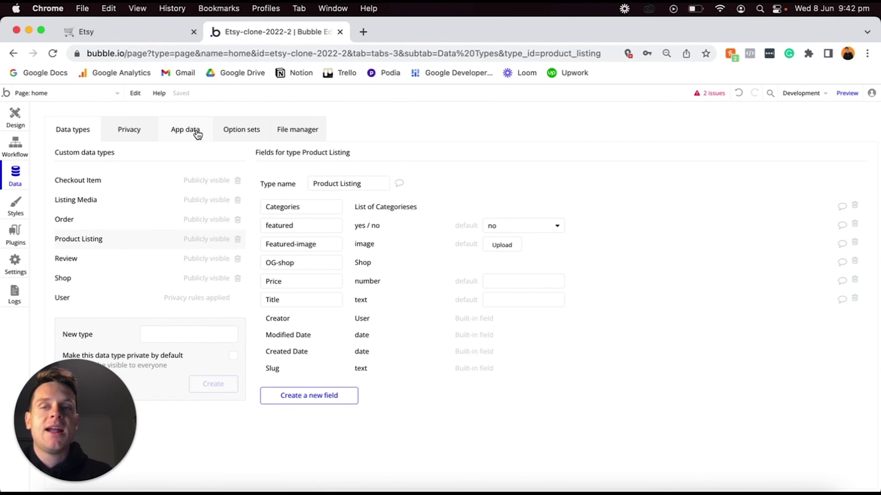
In App data, toggle the 3-piece tree painting's Featured to yes and back, then cancel.
{"action": "left_click", "coordinate": [192, 132]}
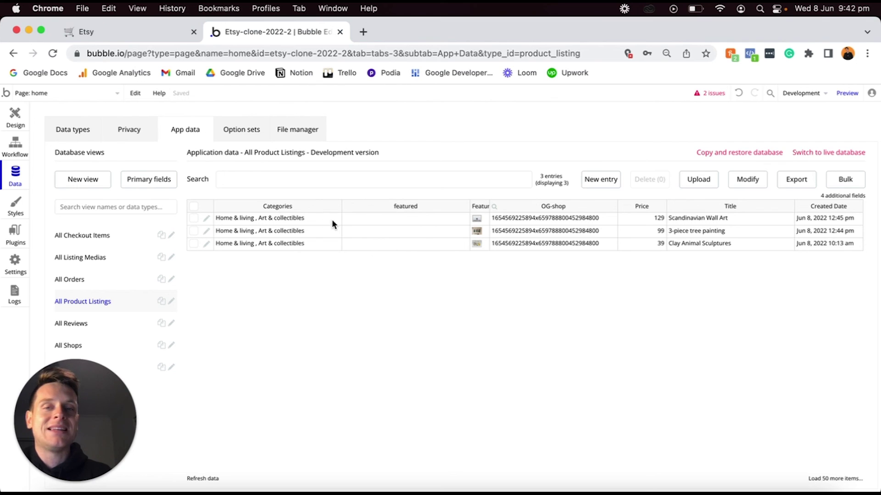
{"action": "left_click", "coordinate": [207, 231]}
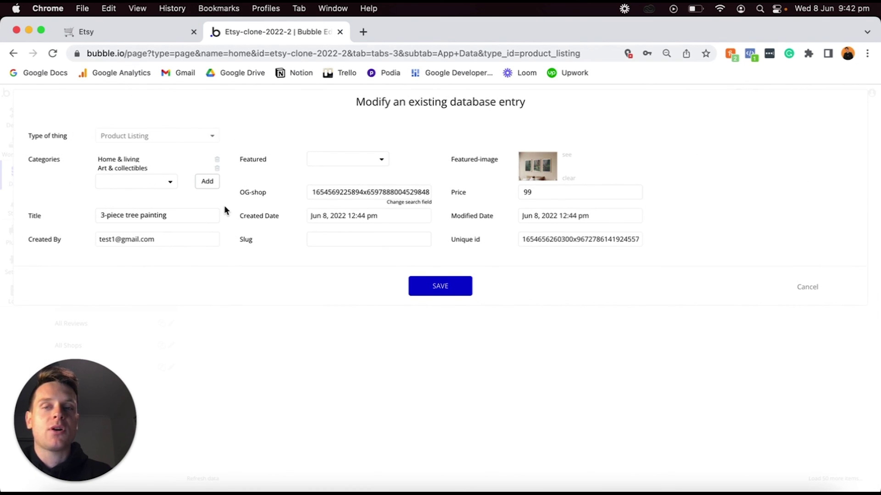
{"action": "left_click", "coordinate": [337, 165]}
{"action": "left_click", "coordinate": [327, 178]}
{"action": "left_click", "coordinate": [343, 159]}
{"action": "left_click", "coordinate": [331, 188]}
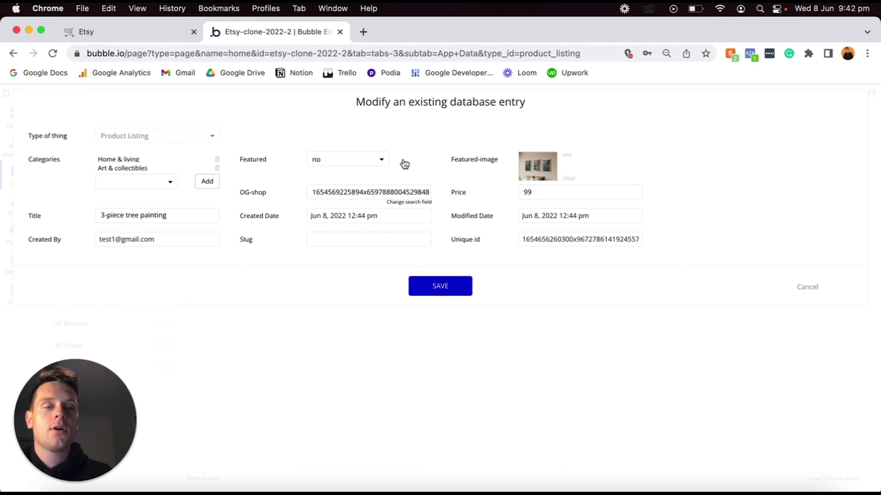
{"action": "left_click", "coordinate": [808, 287]}
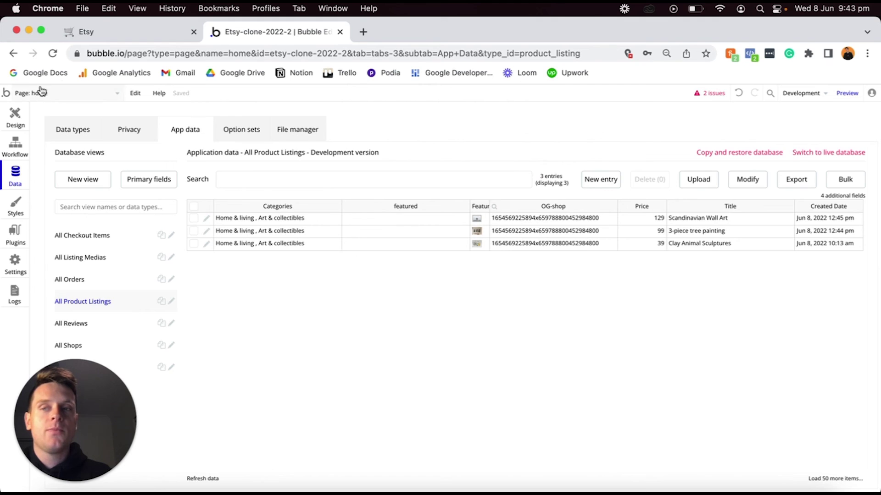
{"action": "left_click", "coordinate": [15, 116]}
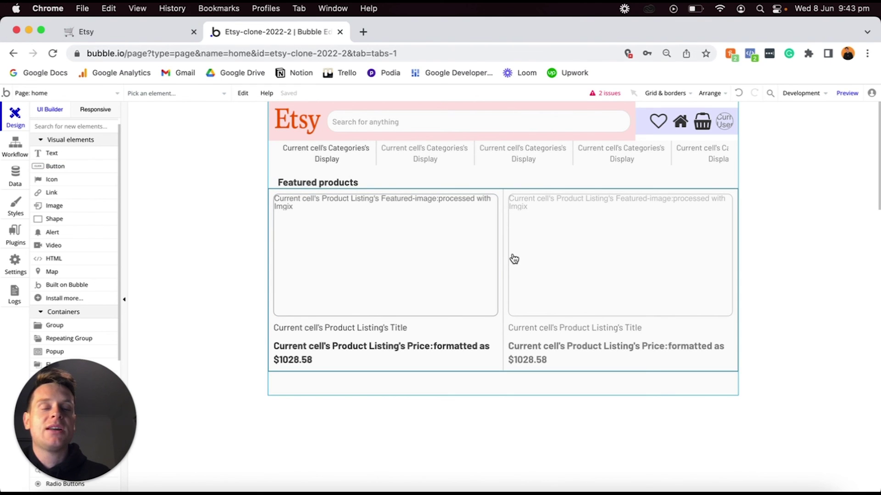
Preview the home page with three featured products, then reopen the Categories repeating group's properties.
{"action": "double_click", "coordinate": [556, 289]}
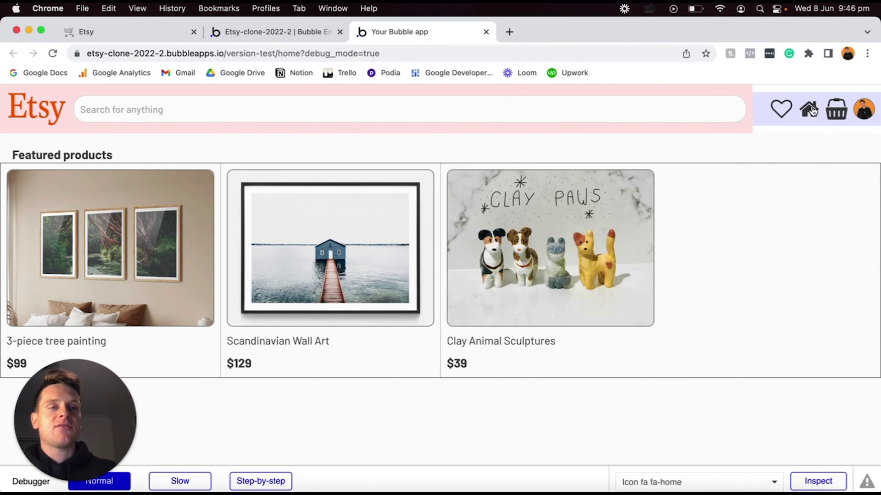
{"action": "left_click", "coordinate": [623, 112]}
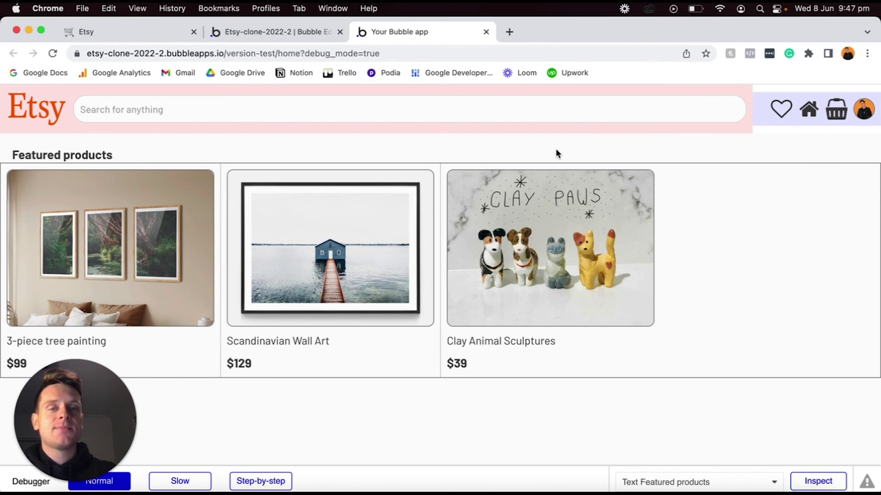
{"action": "left_click", "coordinate": [282, 29]}
{"action": "double_click", "coordinate": [471, 154]}
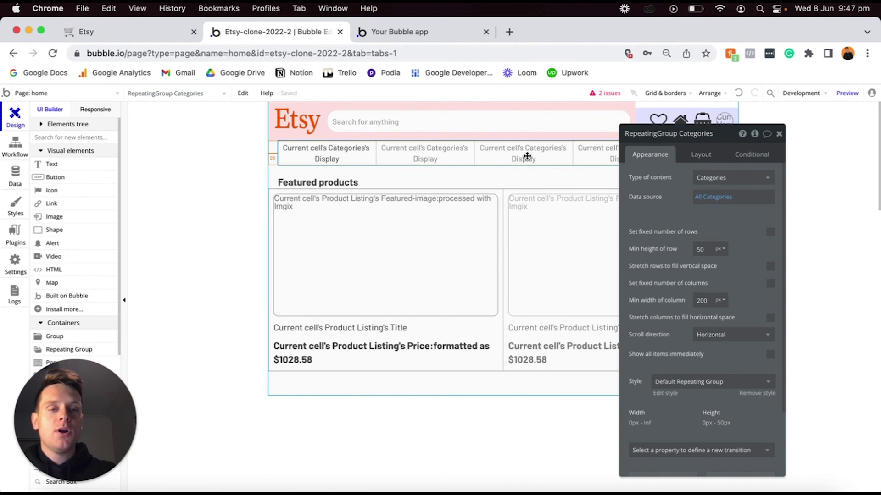
Give the Categories repeating group a min height of 50 and make it fixed-height.
{"action": "left_click", "coordinate": [701, 157]}
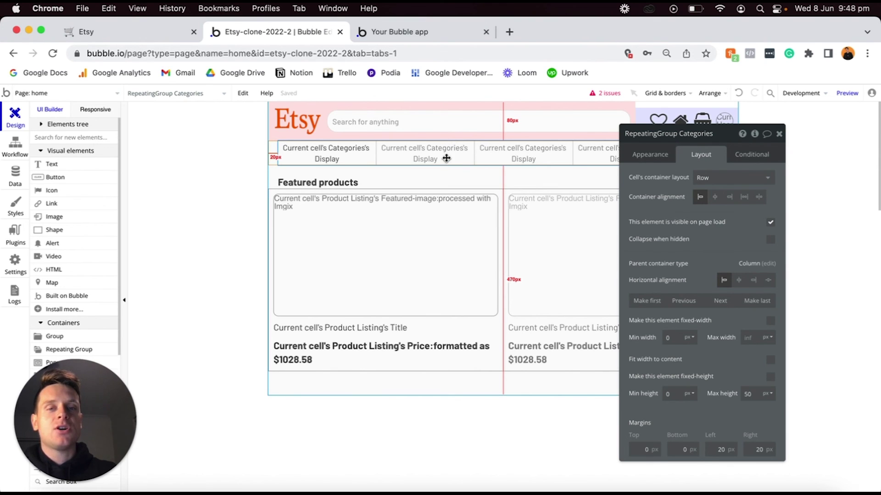
{"action": "left_click", "coordinate": [658, 156]}
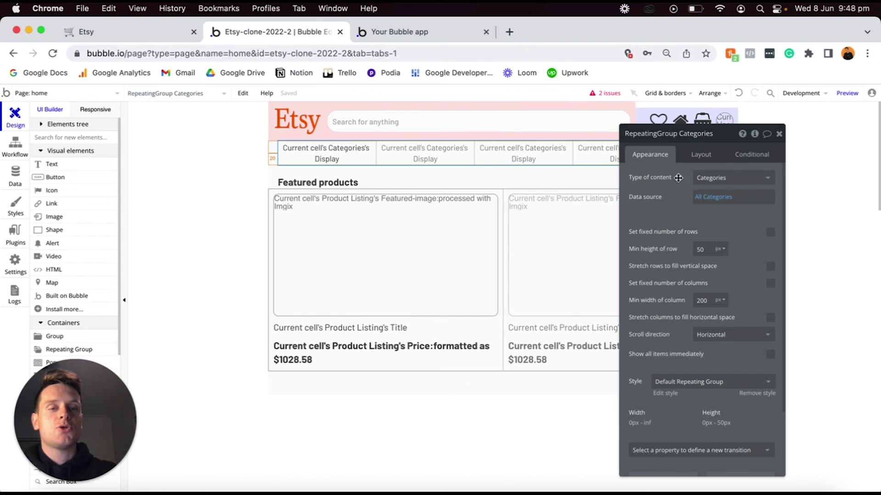
{"action": "left_click", "coordinate": [700, 156]}
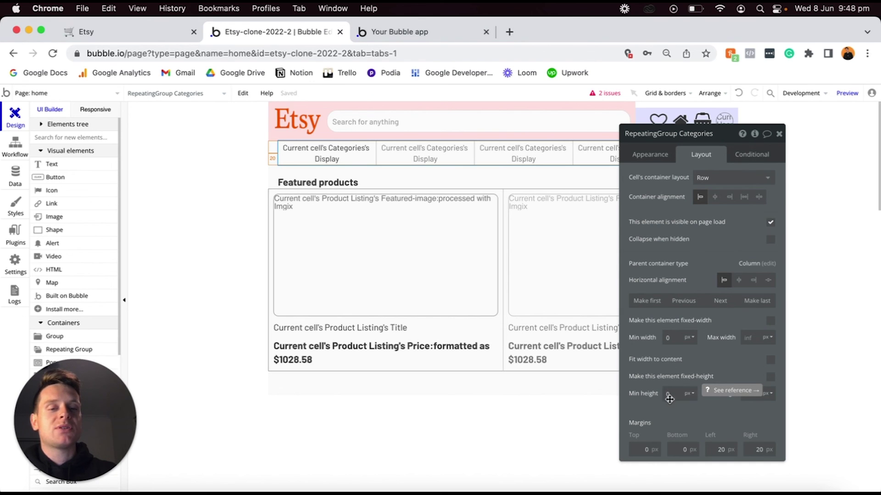
{"action": "double_click", "coordinate": [675, 393]}
{"action": "type", "text": "50"}
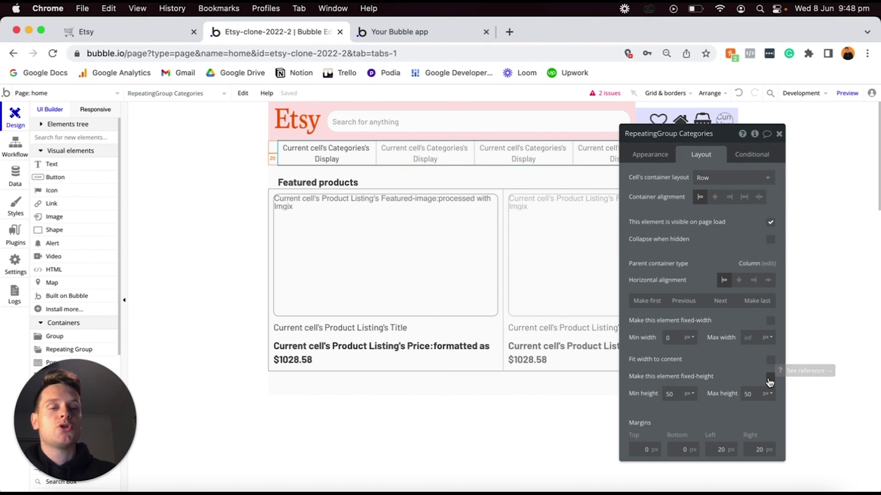
{"action": "left_click", "coordinate": [770, 379]}
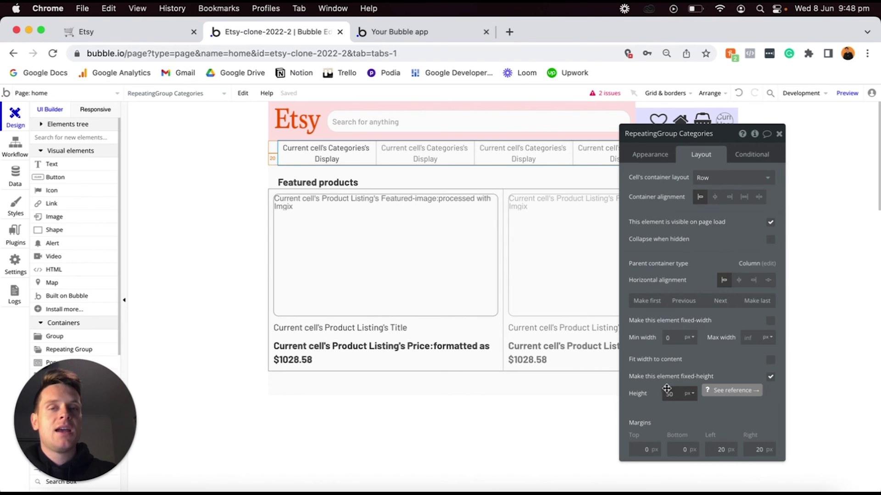
{"action": "left_click", "coordinate": [439, 34]}
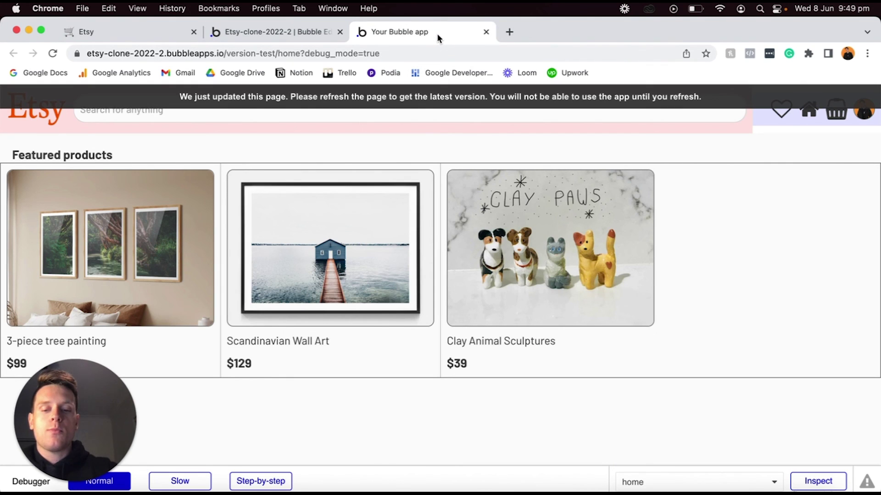
Reload the preview, scroll the category bar sideways, and test the layout in a narrower window.
{"action": "key", "text": "super+r"}
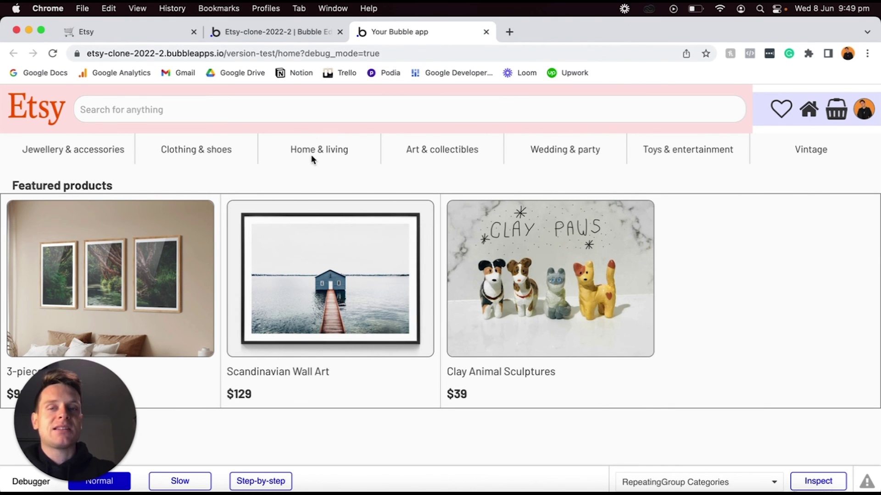
{"action": "scroll", "coordinate": [305, 152], "scroll_direction": "right", "scroll_amount": 3}
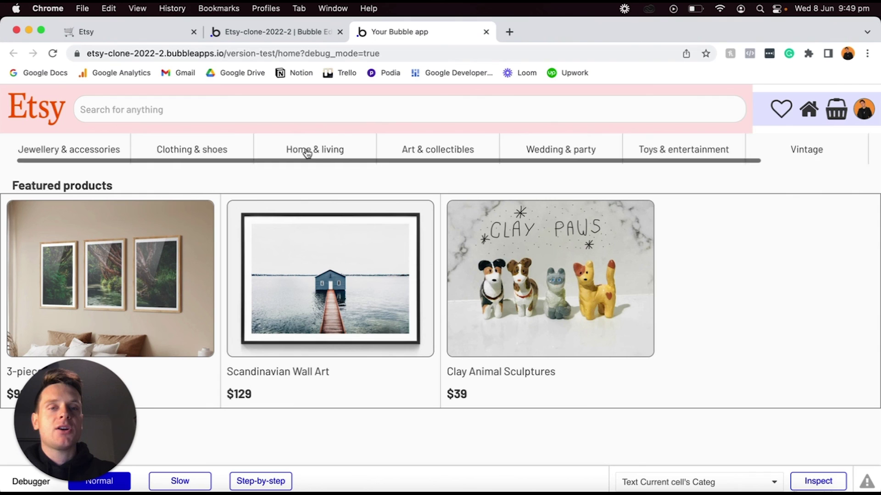
{"action": "scroll", "coordinate": [305, 152], "scroll_direction": "right", "scroll_amount": 2}
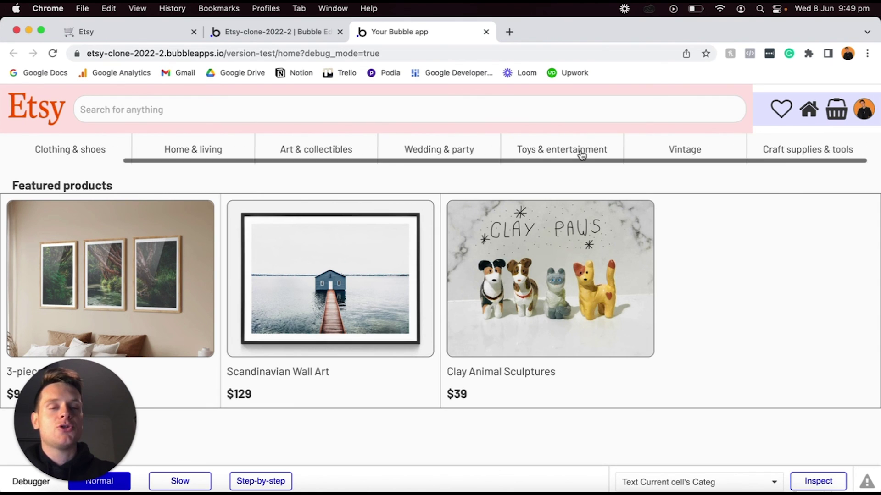
{"action": "scroll", "coordinate": [580, 151], "scroll_direction": "left", "scroll_amount": 5}
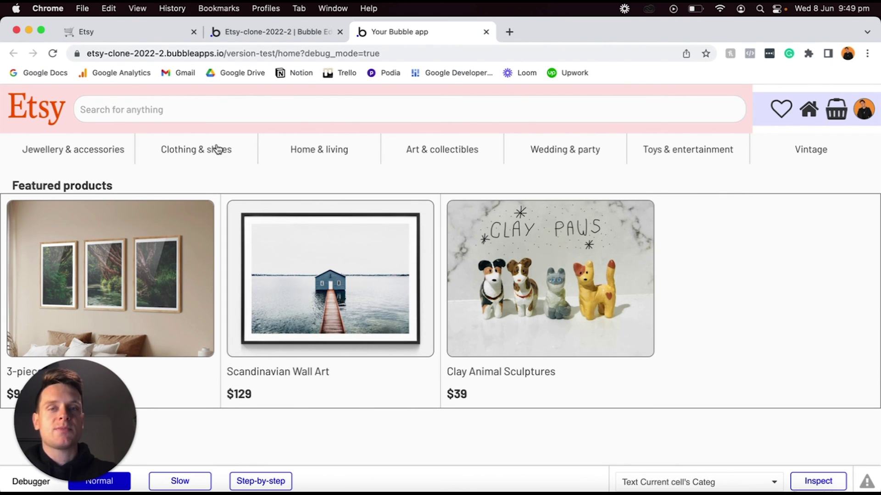
{"action": "left_click_drag", "start_coordinate": [2, 19], "coordinate": [494, 4]}
{"action": "scroll", "coordinate": [597, 185], "scroll_direction": "down", "scroll_amount": 15}
{"action": "scroll", "coordinate": [599, 187], "scroll_direction": "up", "scroll_amount": 15}
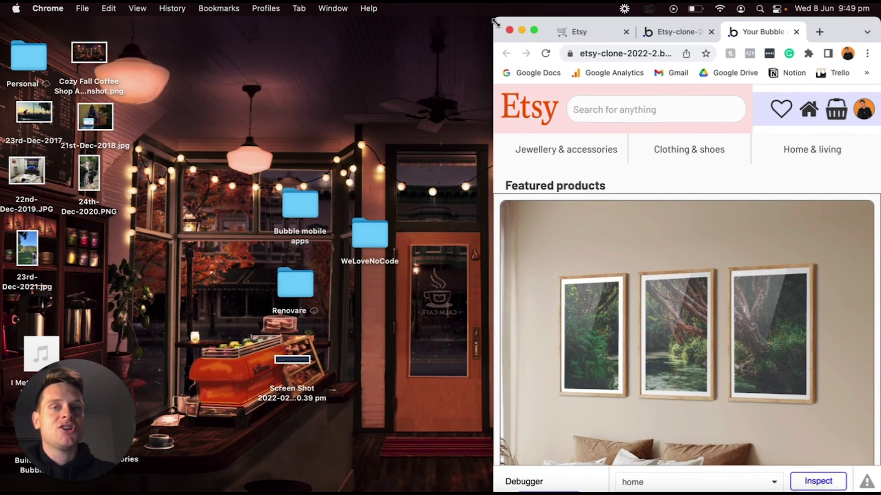
{"action": "left_click_drag", "start_coordinate": [496, 22], "coordinate": [0, 19]}
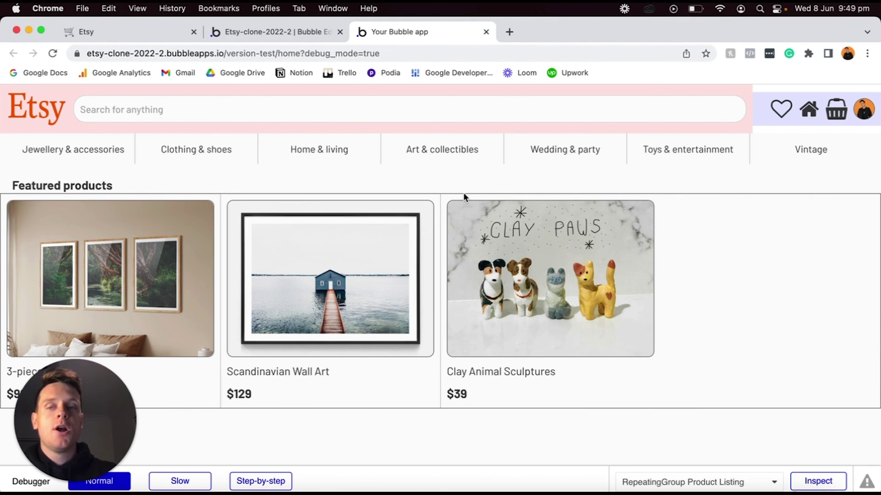
{"action": "left_click", "coordinate": [460, 109]}
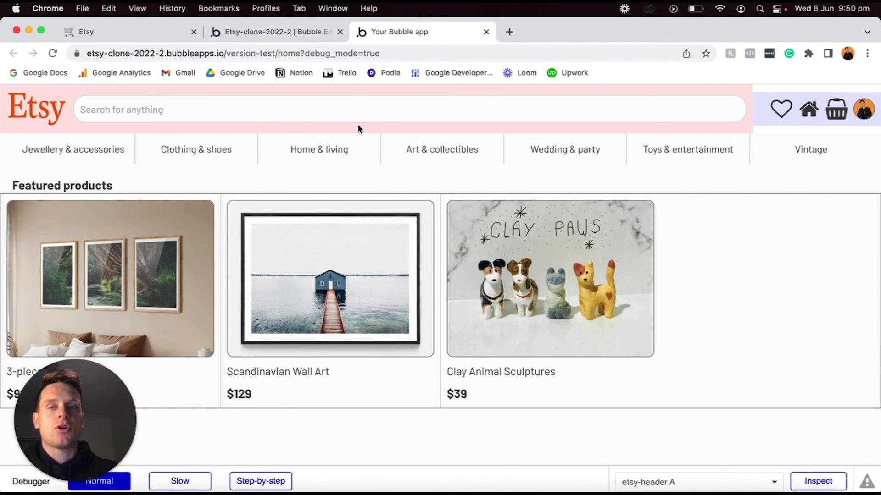
Search for 'Clay' and inspect the search-query=Clay parameter in the results page URL.
{"action": "type", "text": "Clay"}
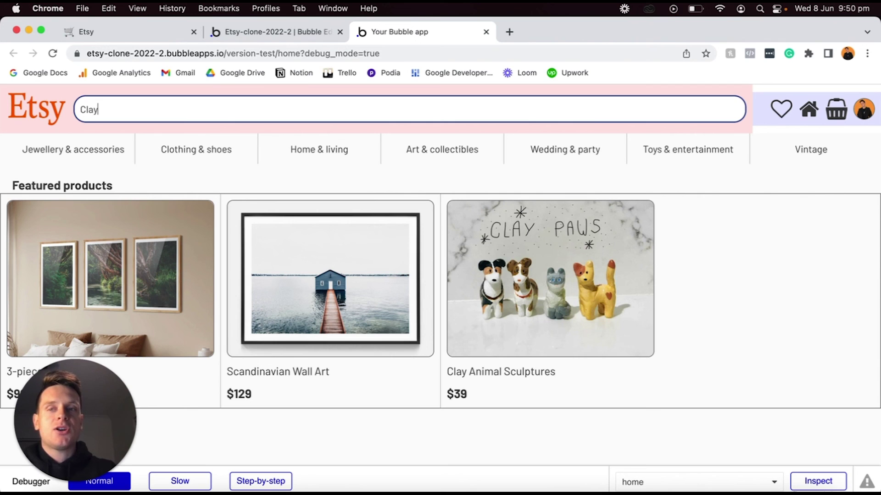
{"action": "key", "text": "Return"}
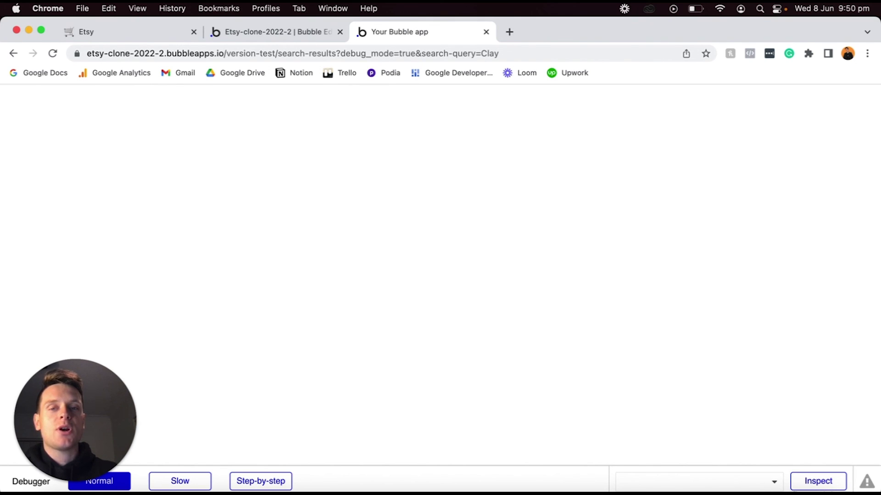
{"action": "left_click", "coordinate": [282, 53]}
{"action": "left_click", "coordinate": [281, 54]}
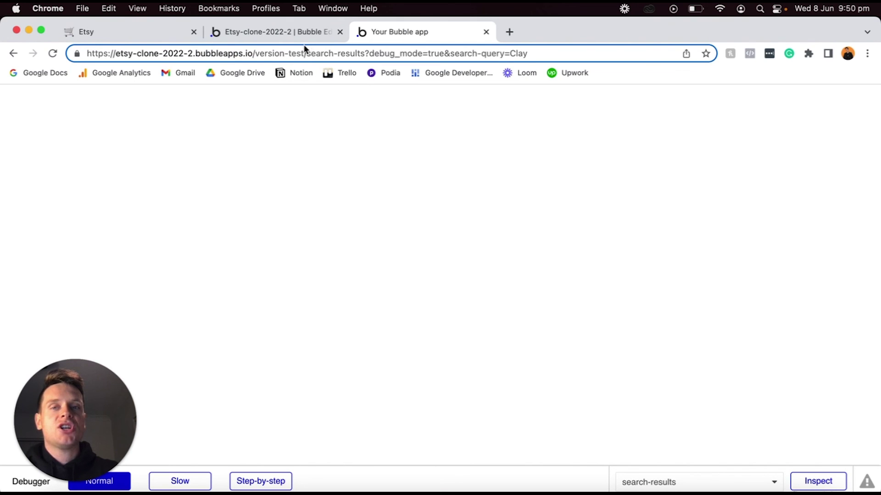
{"action": "key", "text": "shift+super+Right"}
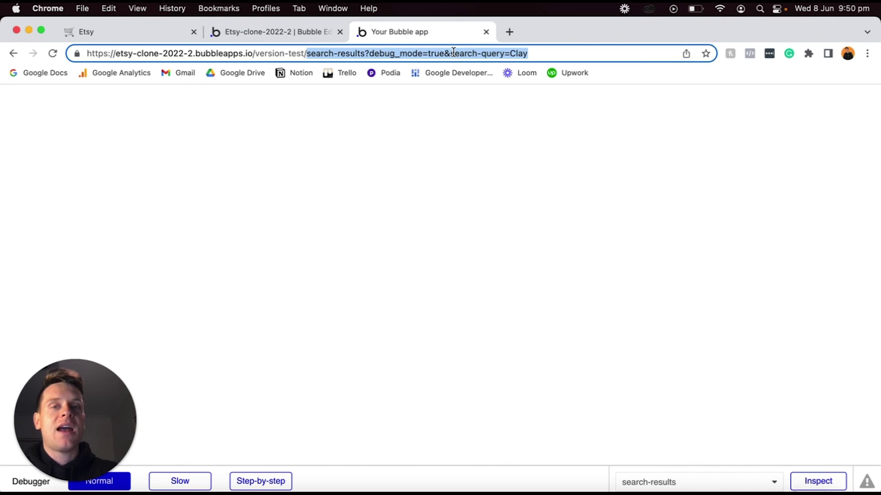
{"action": "left_click", "coordinate": [451, 52]}
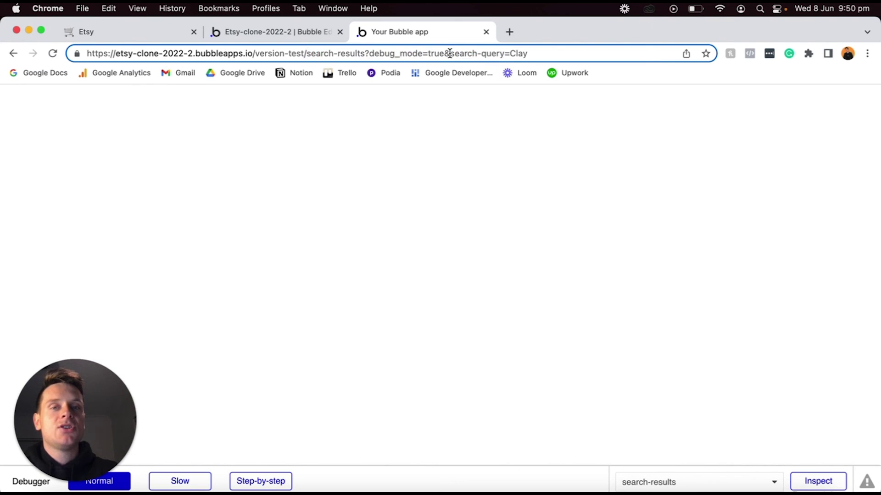
{"action": "left_click_drag", "start_coordinate": [450, 52], "coordinate": [526, 55]}
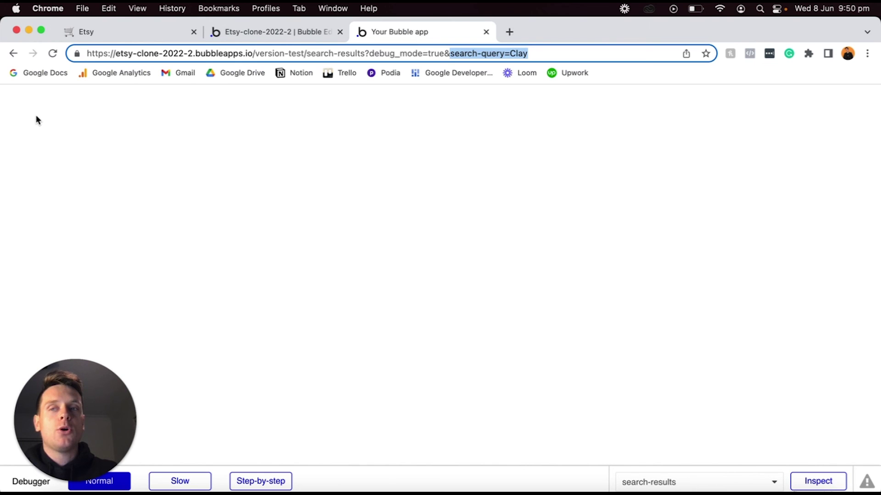
Go back, open the Clothing & shoes category, and inspect the search-category URL parameter.
{"action": "left_click", "coordinate": [10, 56]}
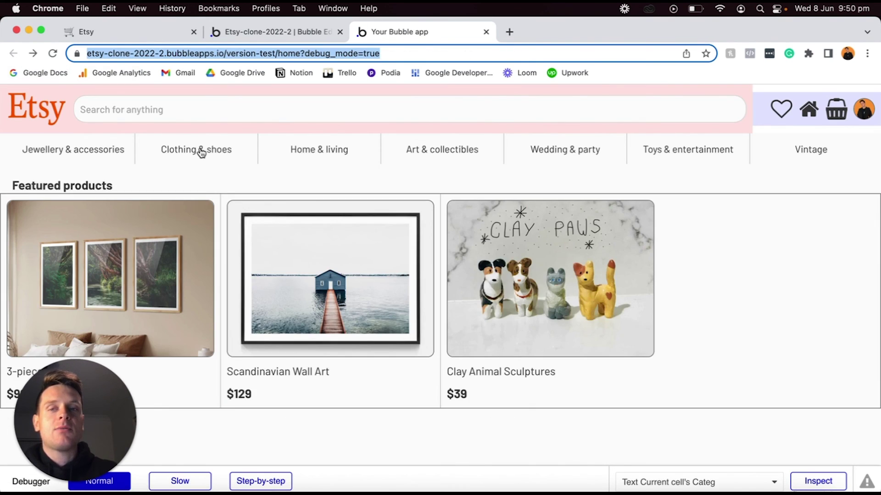
{"action": "left_click", "coordinate": [201, 153]}
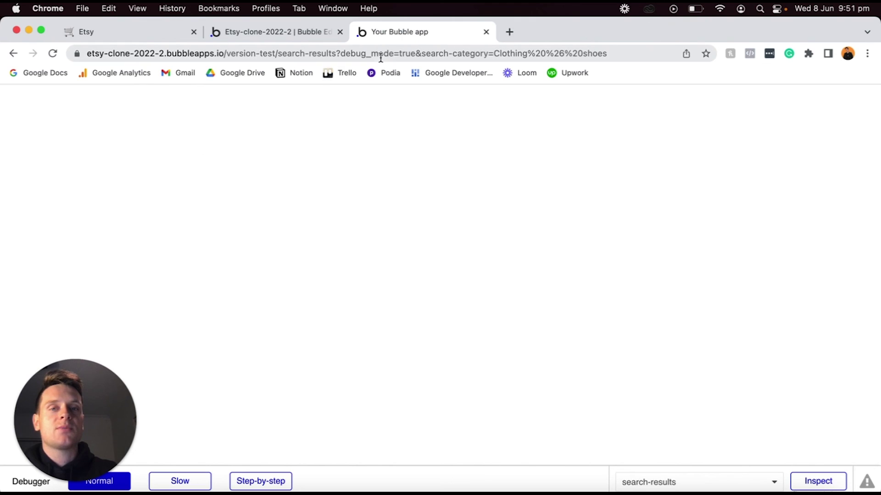
{"action": "left_click", "coordinate": [486, 53]}
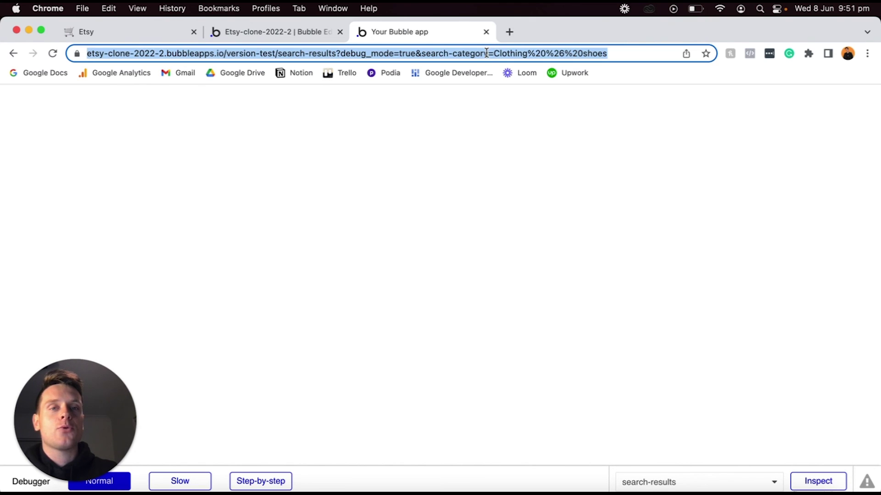
{"action": "left_click", "coordinate": [486, 53]}
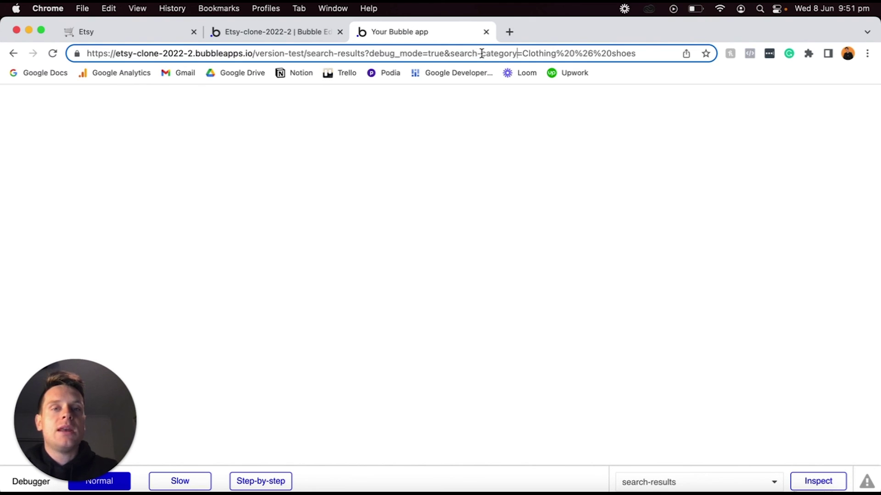
{"action": "key", "text": "shift+super+Right"}
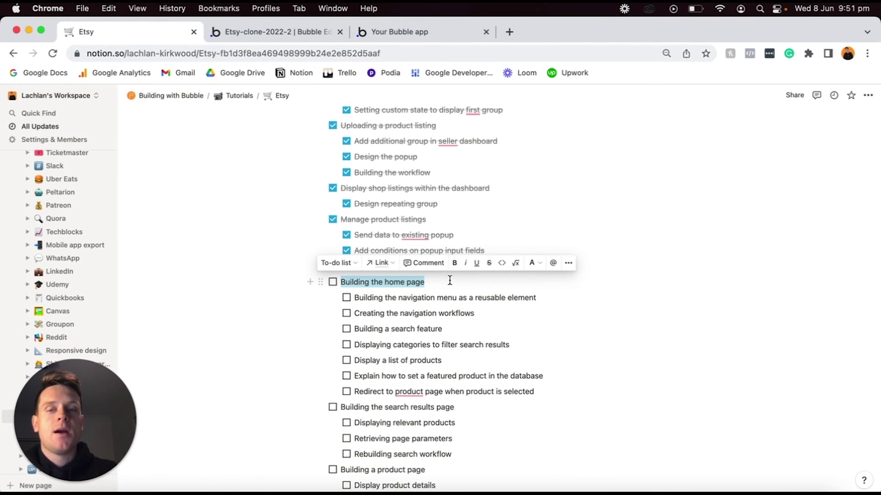
Check 'Building the home page', then select its sub-task lines and check them all with Cmd+Enter.
{"action": "left_click", "coordinate": [333, 283]}
{"action": "left_click_drag", "start_coordinate": [368, 297], "coordinate": [401, 391]}
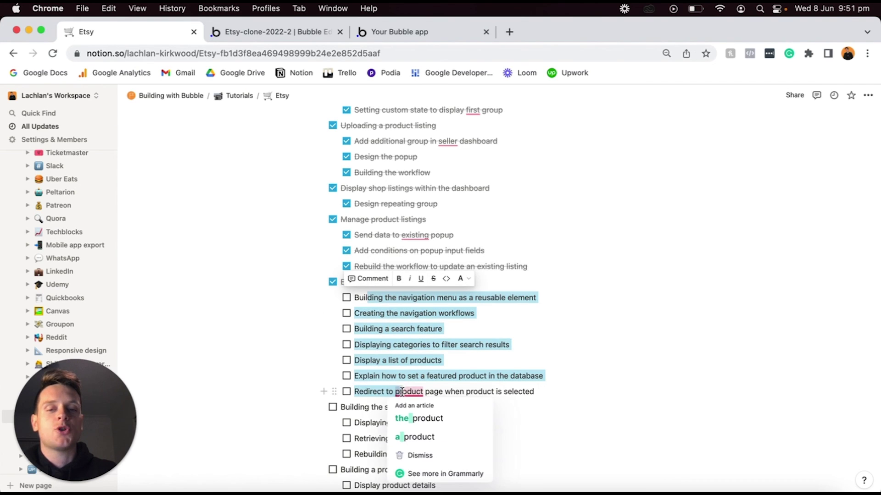
{"action": "key", "text": "super+Return"}
{"action": "left_click", "coordinate": [440, 318]}
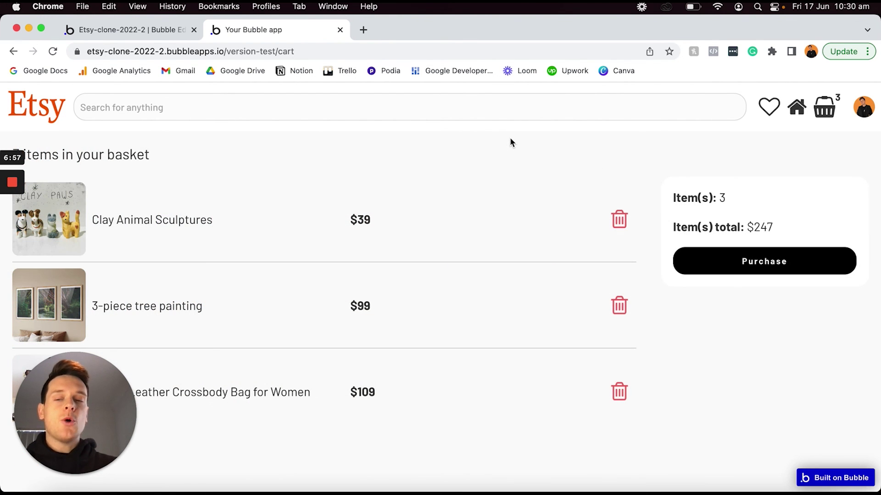
{"action": "left_click_drag", "start_coordinate": [114, 489], "coordinate": [845, 490]}
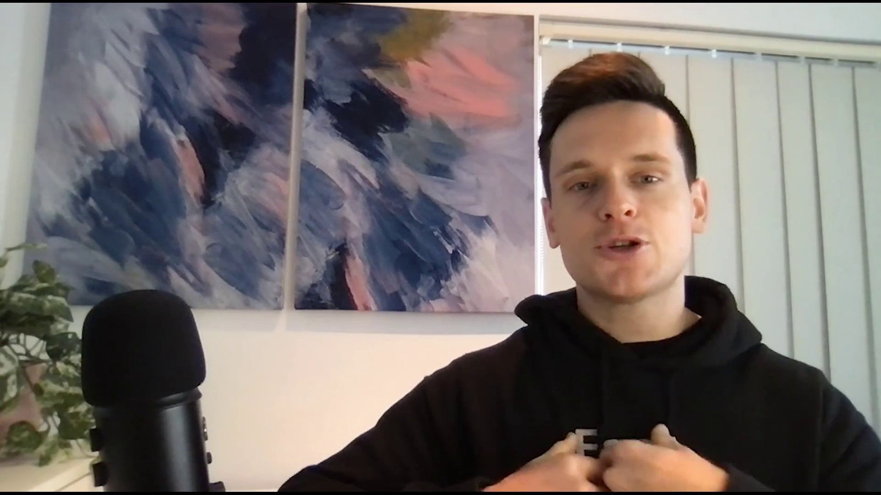